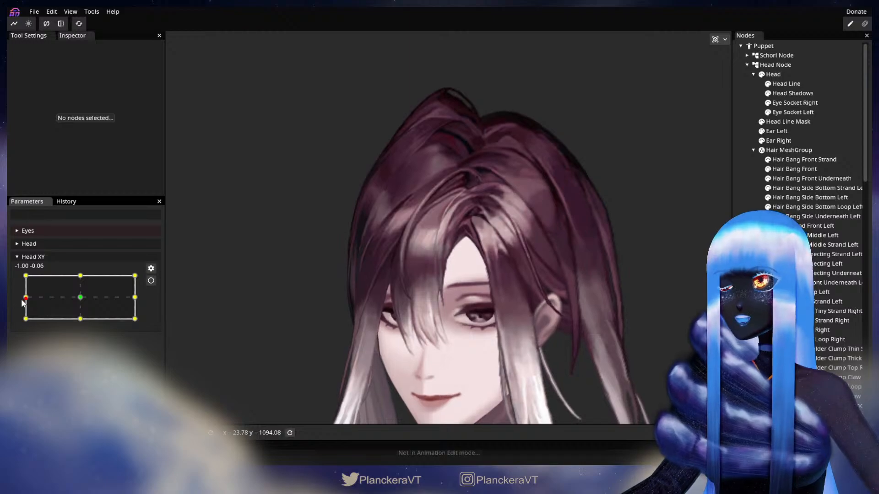
# Start recording deformations for Head XY at its -1.00, 0.00 keypoint and select the Hair Bang Side Right part
pyautogui.moveTo(244, 305); pyautogui.dragTo(314, 303)
pyautogui.scroll(2, 330, 301)
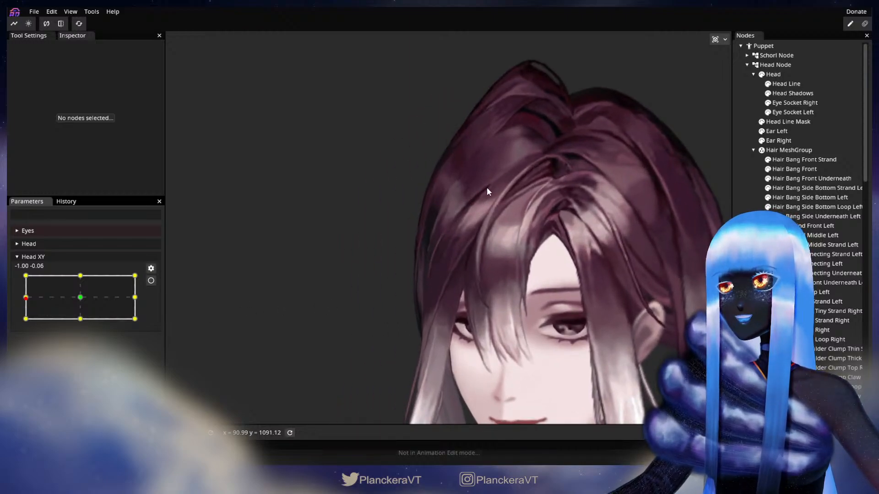
pyautogui.scroll(1, 447, 266)
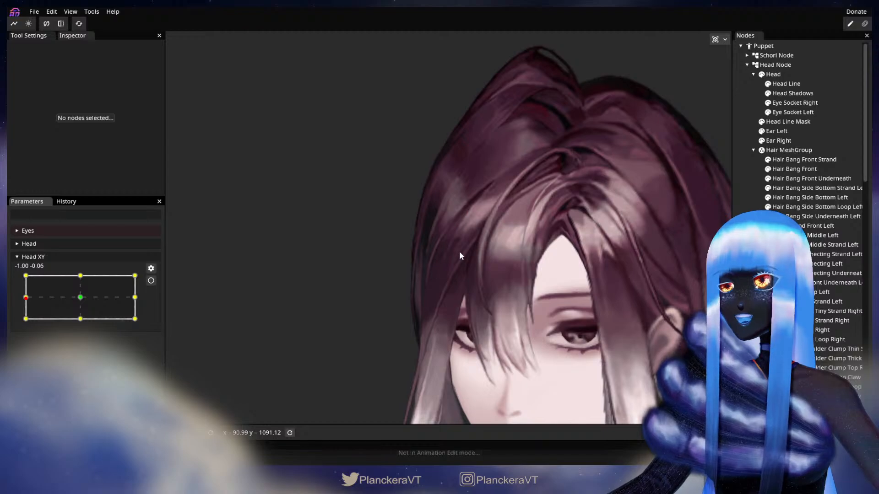
pyautogui.moveTo(459, 252); pyautogui.dragTo(446, 255)
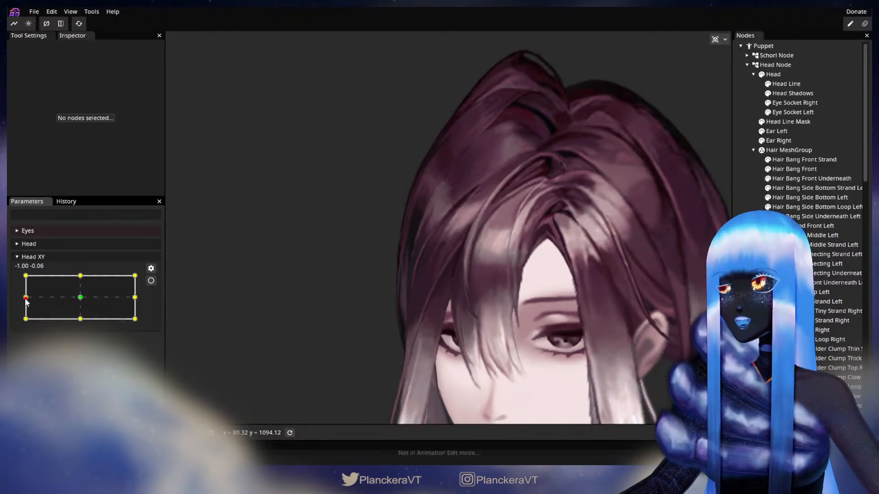
pyautogui.moveTo(26, 299)
pyautogui.mouseDown()
pyautogui.moveTo(80, 300)
pyautogui.moveTo(21, 302)
pyautogui.mouseUp()
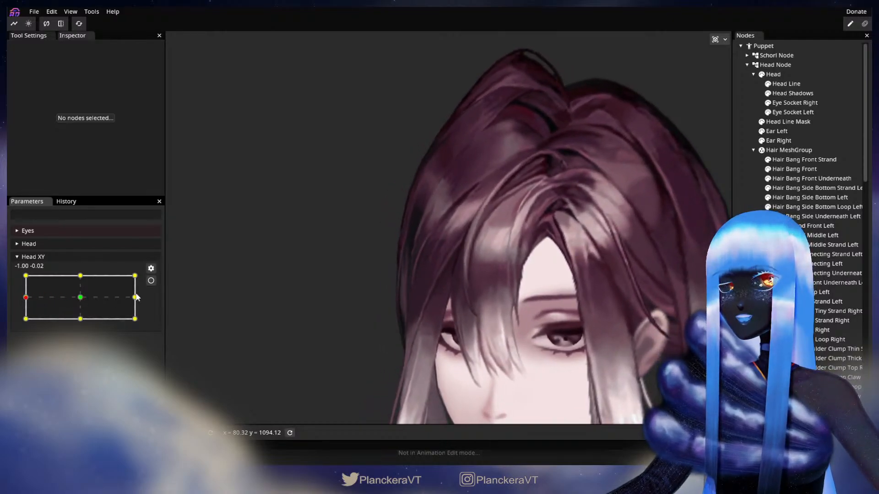
pyautogui.click(151, 281)
pyautogui.scroll(5, 353, 315)
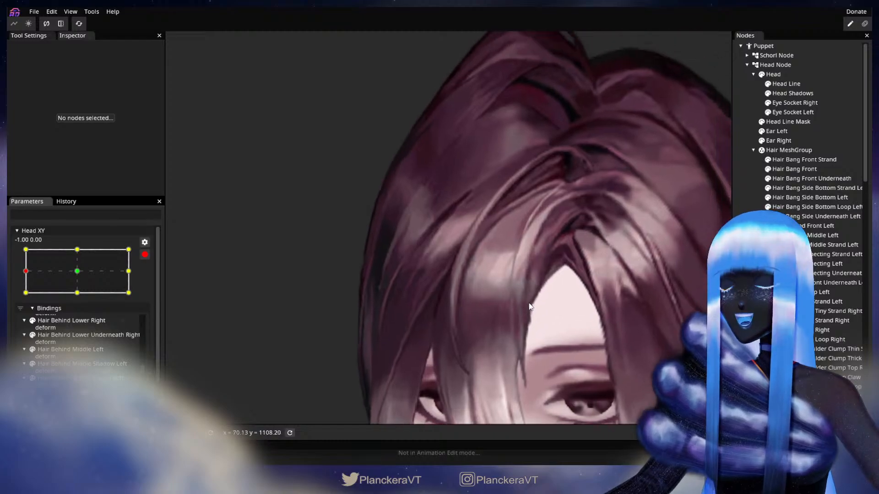
pyautogui.click(811, 169)
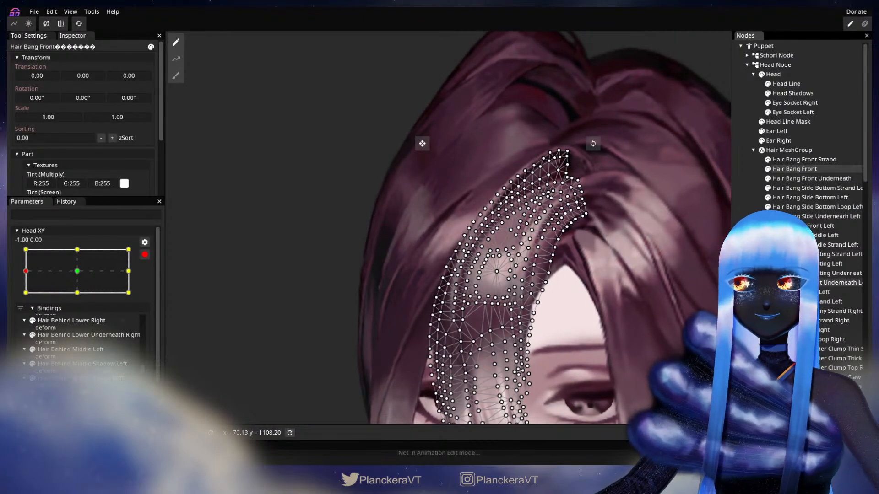
pyautogui.click(798, 330)
# Switch to brush deformation for the Hair Bang Side Right mesh and set the Circle Brush size to 15
pyautogui.scroll(3, 476, 257)
pyautogui.click(176, 42)
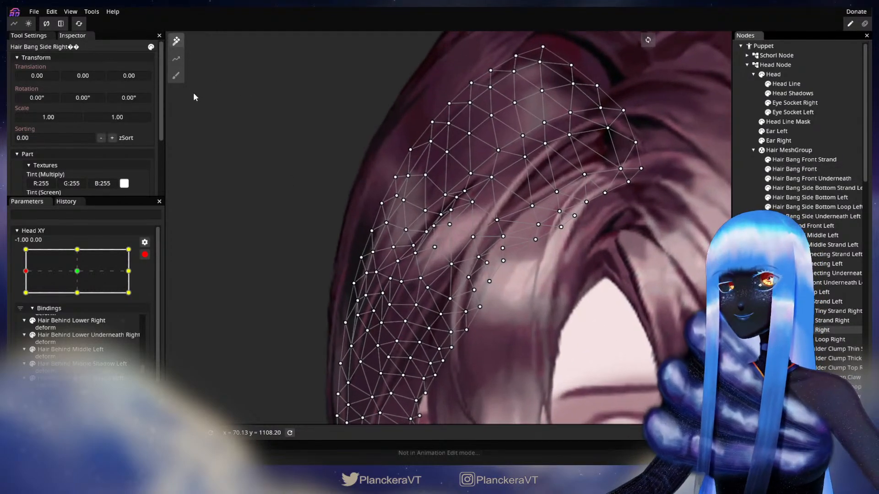
pyautogui.click(176, 75)
pyautogui.moveTo(601, 186); pyautogui.dragTo(315, 192)
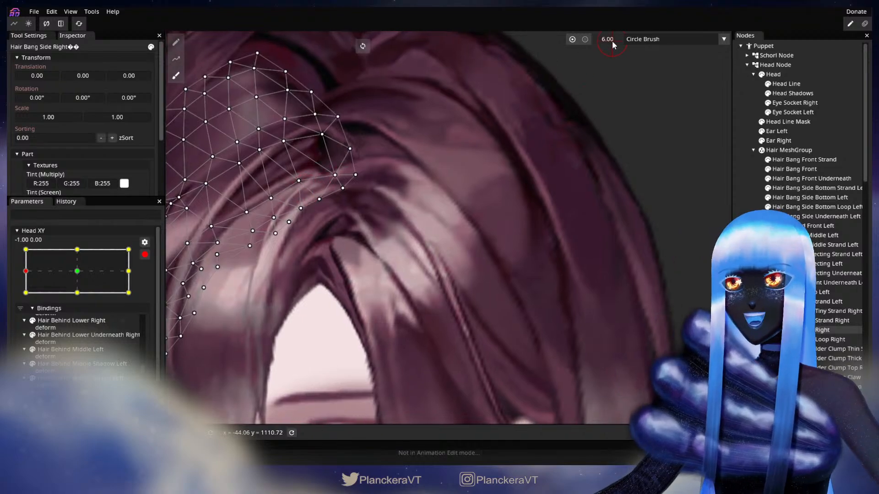
pyautogui.moveTo(613, 41); pyautogui.dragTo(617, 41)
# Brush the Hair Bang Side Right mesh points slightly along the dark crease beside the highlight, and deselect the part
pyautogui.moveTo(225, 264); pyautogui.dragTo(388, 277)
pyautogui.scroll(1, 369, 281)
pyautogui.moveTo(310, 264); pyautogui.dragTo(498, 276)
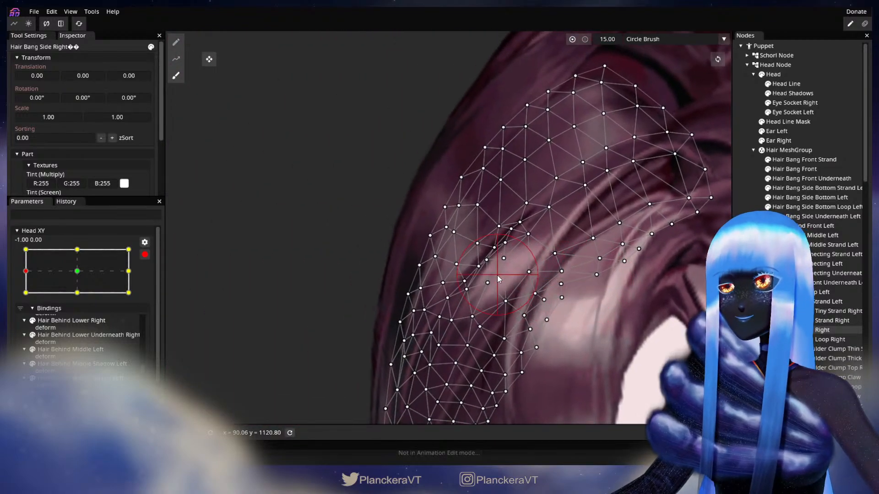
pyautogui.scroll(1, 498, 277)
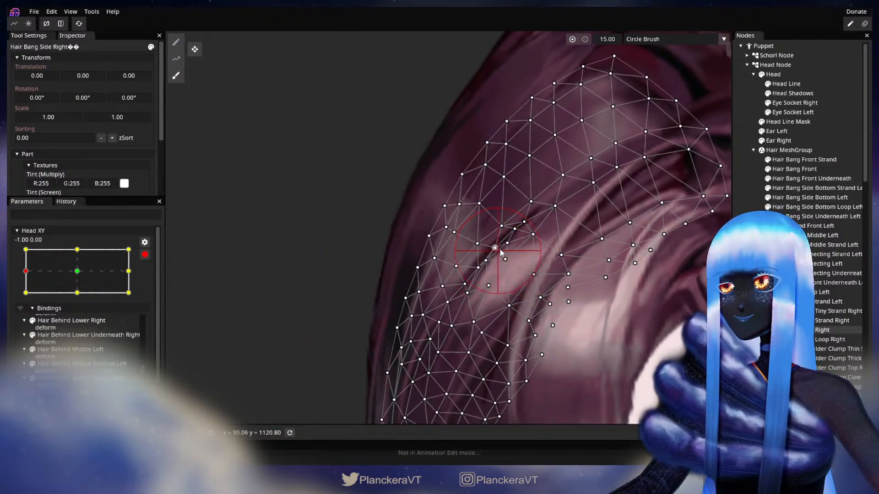
pyautogui.moveTo(496, 259); pyautogui.dragTo(492, 257)
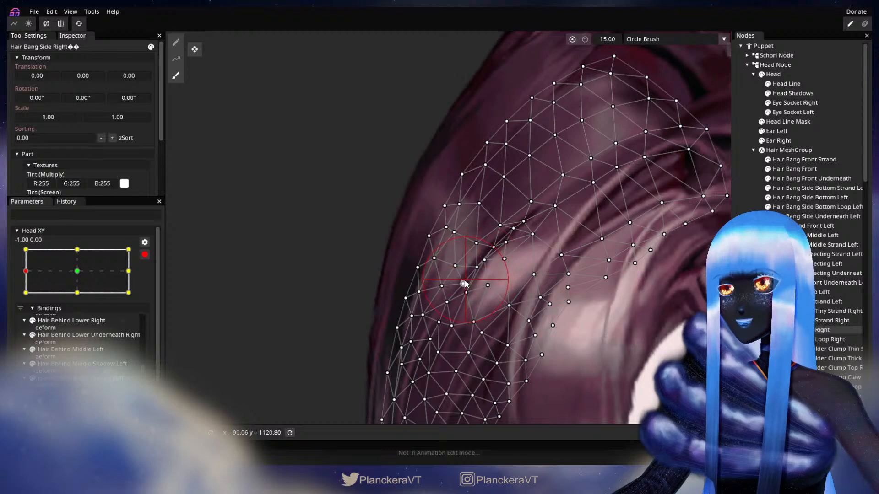
pyautogui.scroll(1, 465, 282)
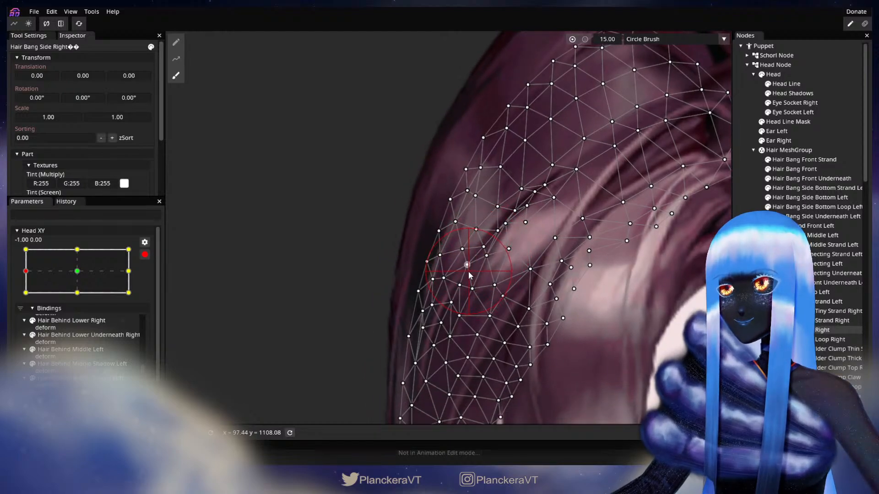
pyautogui.click(756, 285)
pyautogui.scroll(-3, 596, 317)
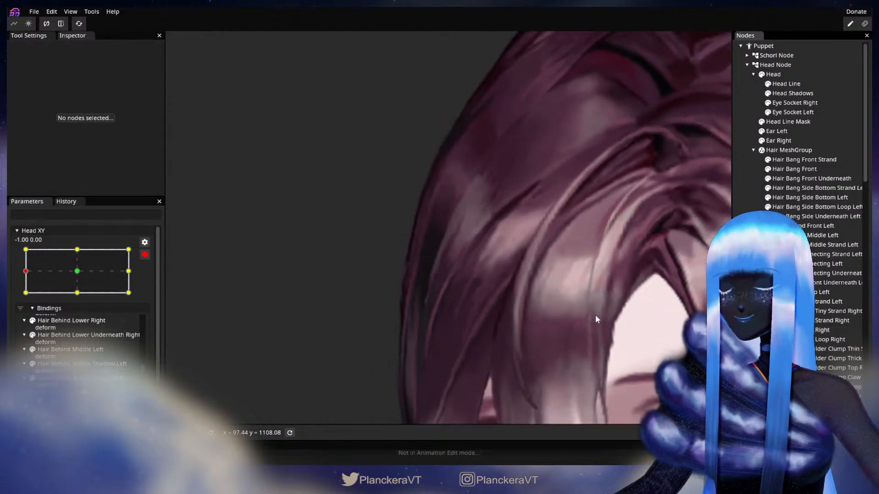
# Stop recording the Head XY keypoint and preview the head turn around -1.00, 0.00 to check the side bang
pyautogui.scroll(-1, 595, 314)
pyautogui.moveTo(514, 259); pyautogui.dragTo(470, 249)
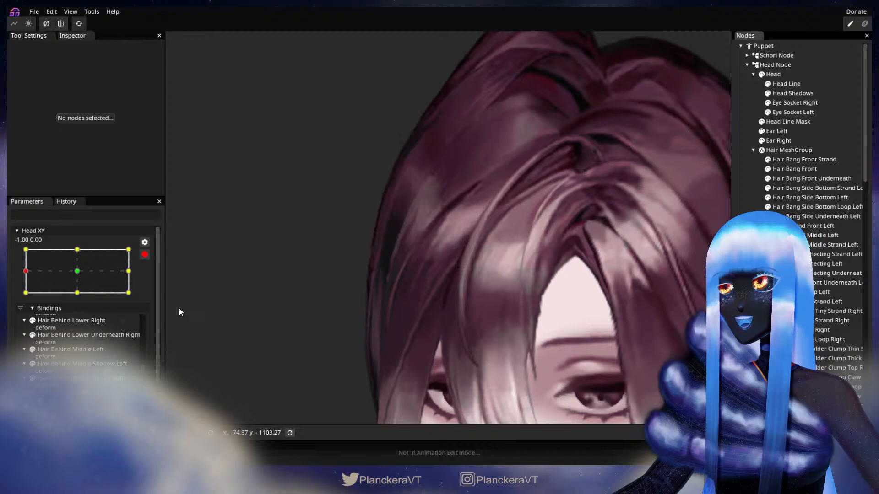
pyautogui.click(144, 255)
pyautogui.moveTo(26, 298)
pyautogui.mouseDown()
pyautogui.moveTo(80, 298)
pyautogui.moveTo(19, 299)
pyautogui.mouseUp()
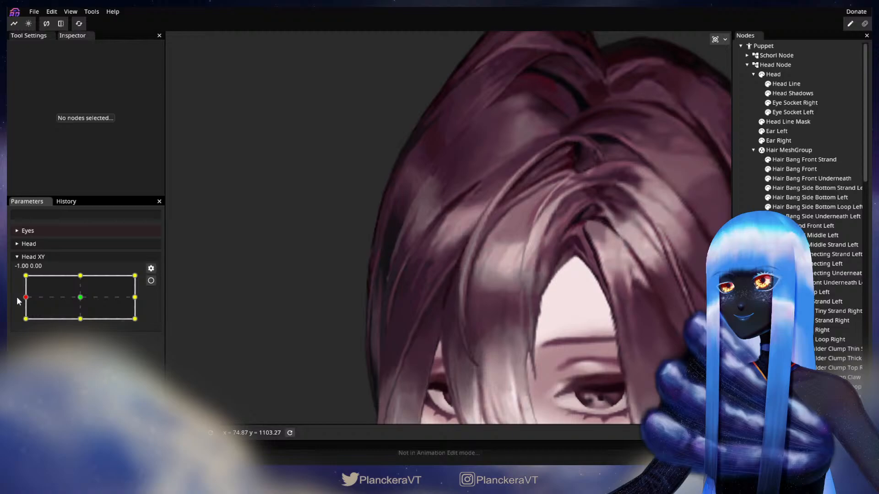
# Resume recording at Head XY -1.00, 0.00 and nudge individual Hair Bang Side Right vertices below the dark crease
pyautogui.click(151, 280)
pyautogui.scroll(5, 456, 311)
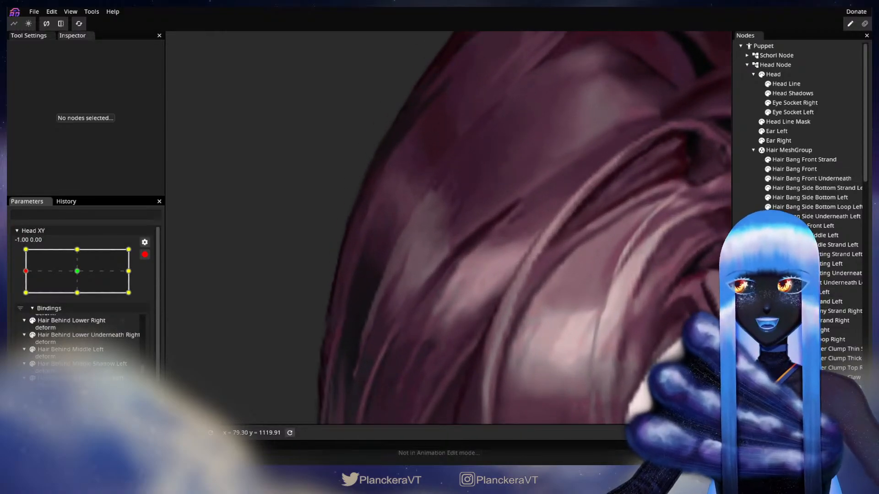
pyautogui.click(822, 330)
pyautogui.scroll(2, 457, 300)
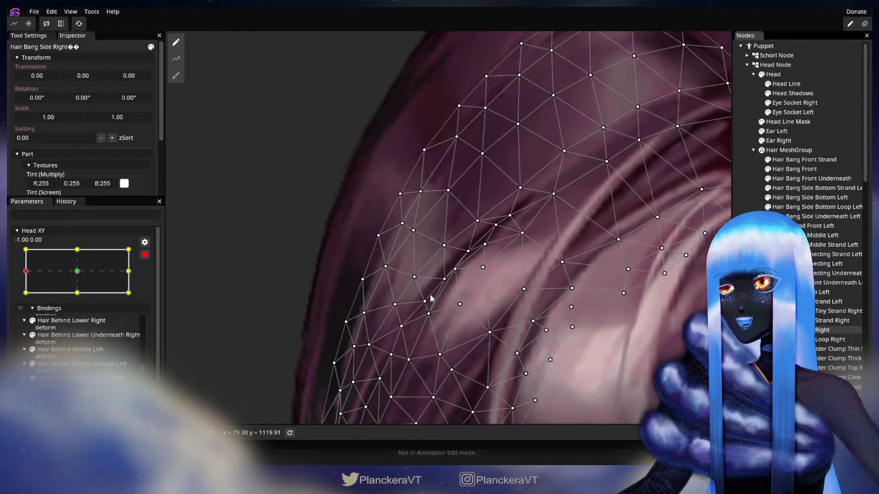
pyautogui.click(455, 271)
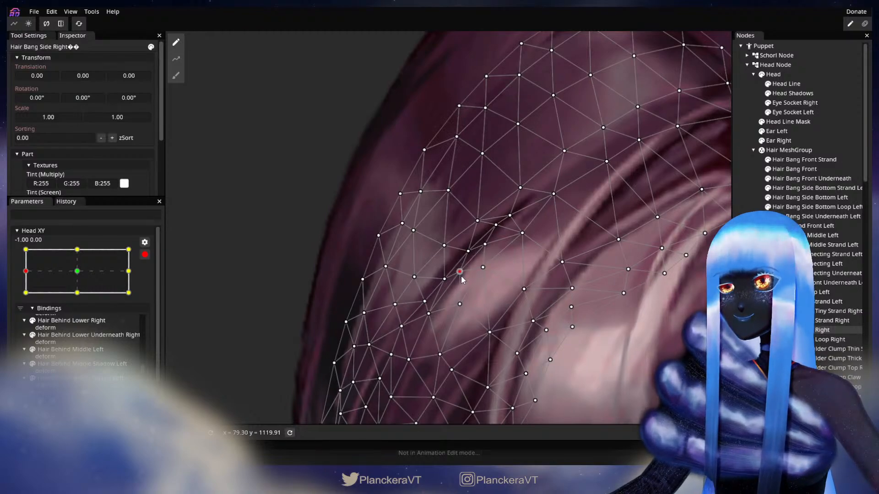
pyautogui.click(430, 315)
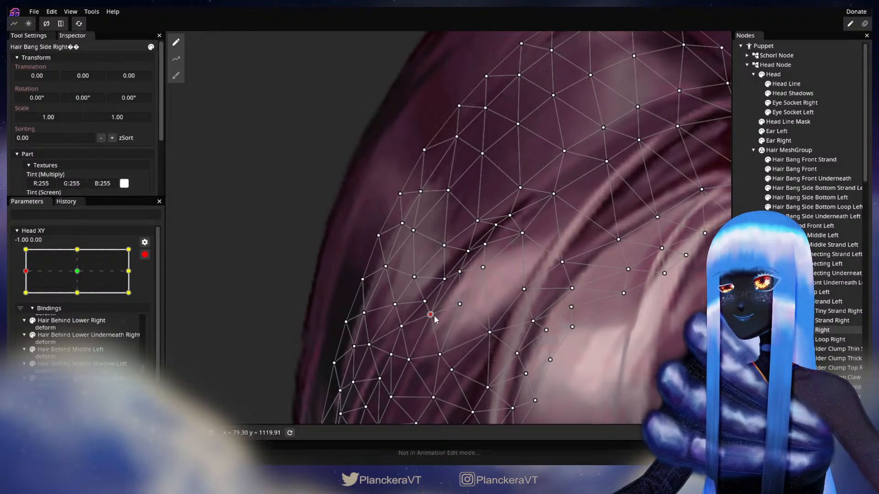
pyautogui.click(537, 327)
pyautogui.scroll(5, 533, 337)
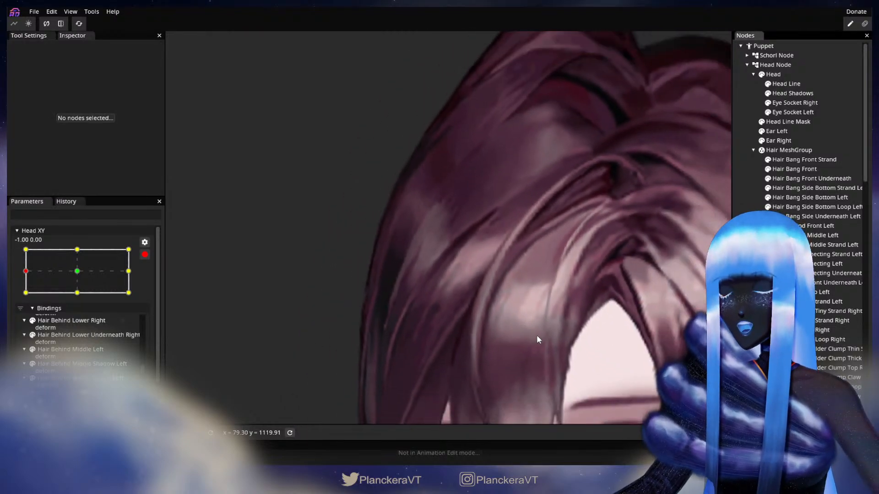
# End keypoint recording and sweep Head XY near -1.00, 0.00 to check the adjusted side bang vertices
pyautogui.scroll(-4, 537, 334)
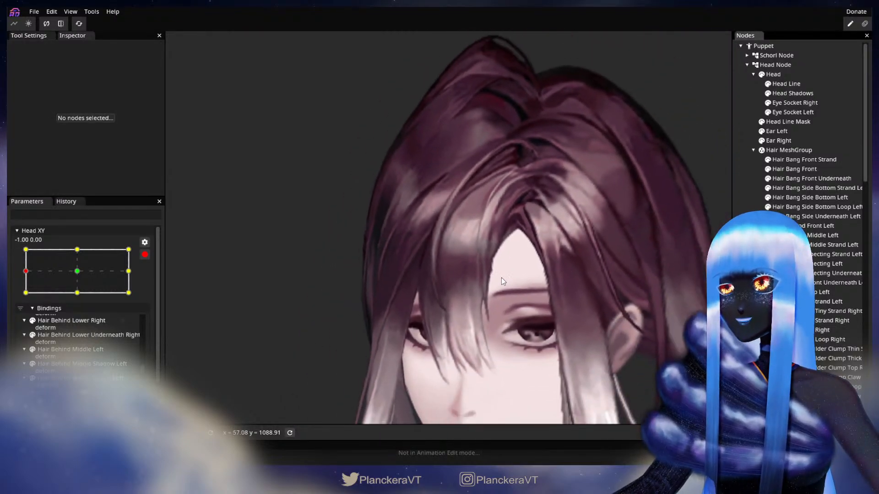
pyautogui.scroll(-2, 501, 281)
pyautogui.click(144, 255)
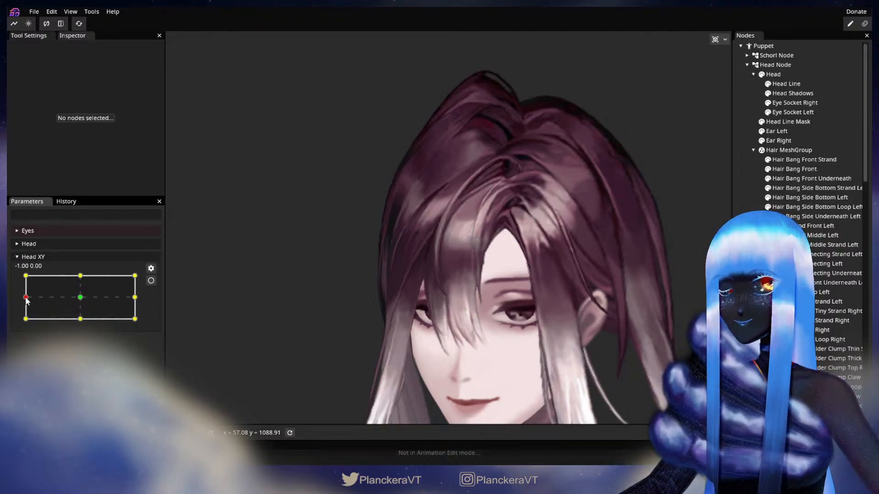
pyautogui.moveTo(26, 298)
pyautogui.mouseDown()
pyautogui.moveTo(85, 299)
pyautogui.moveTo(21, 301)
pyautogui.mouseUp()
# Reactivate recording for the Head XY -1.00, 0.00 keypoint and select Hair Bang Side Right for vertex editing
pyautogui.click(151, 280)
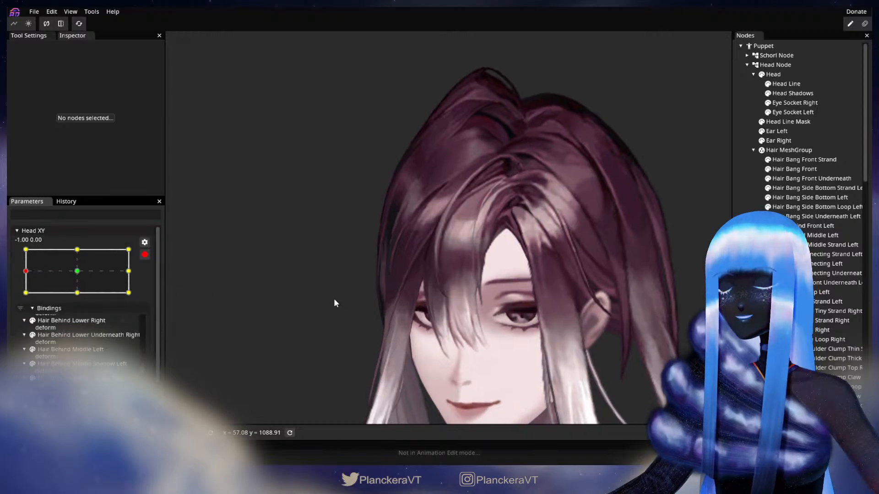
pyautogui.scroll(5, 425, 243)
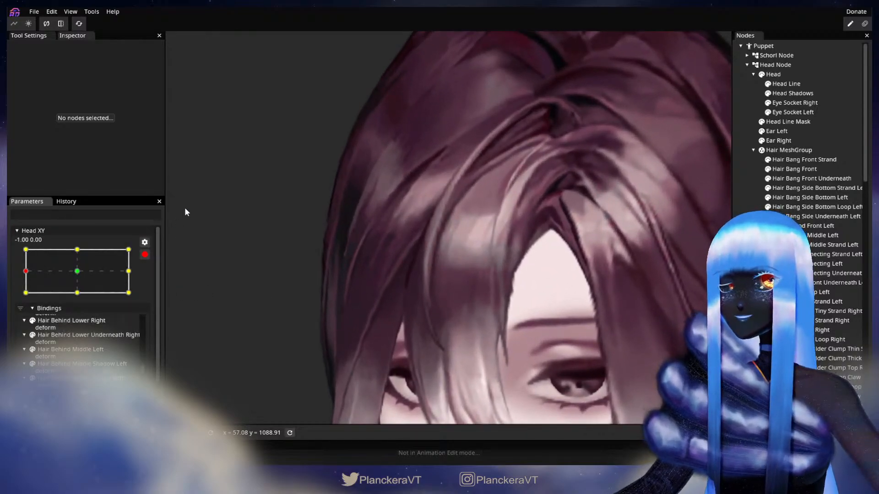
pyautogui.scroll(5, 436, 249)
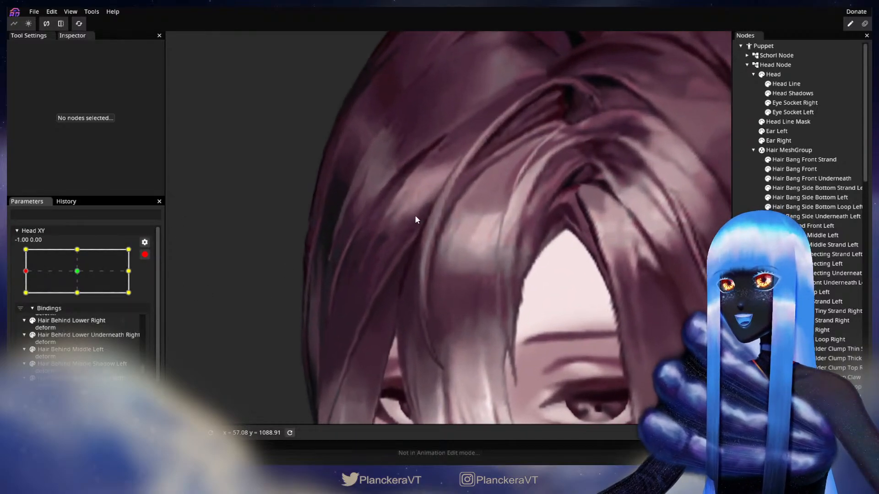
pyautogui.scroll(5, 601, 310)
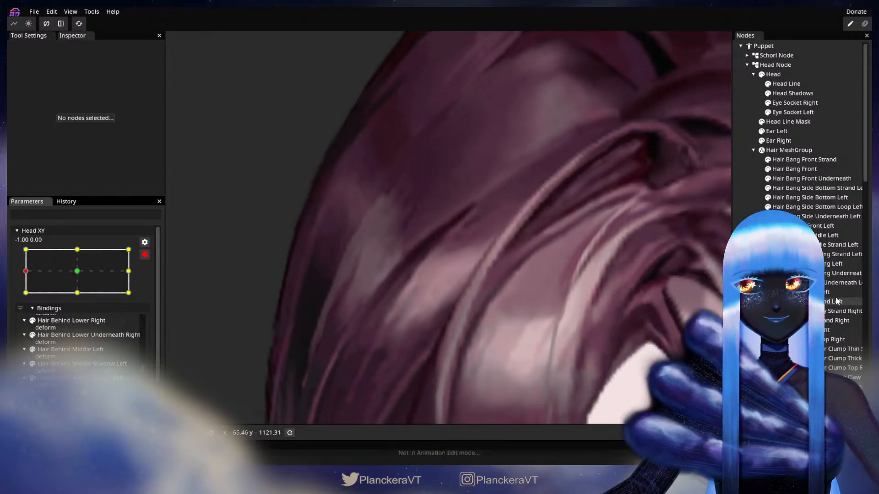
pyautogui.click(836, 301)
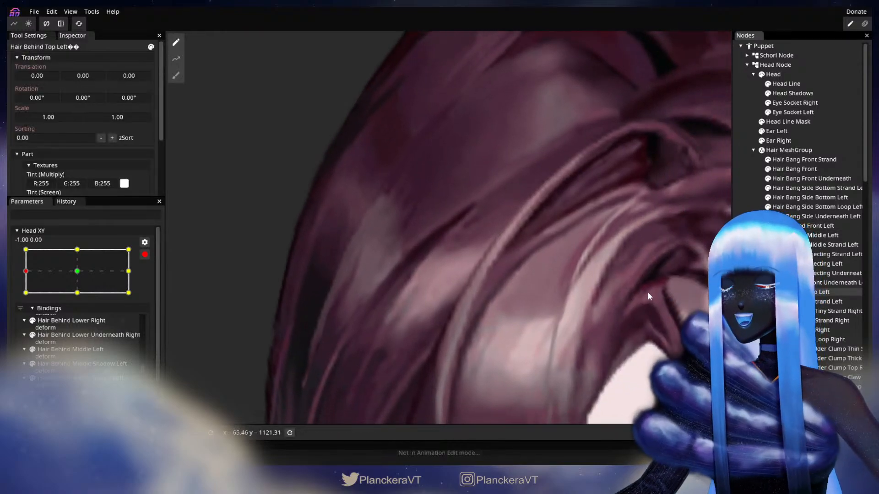
# Reposition individual Hair Bang Side Right vertices from the dark crease down the strand to smooth its shape, and deselect the part
pyautogui.click(433, 252)
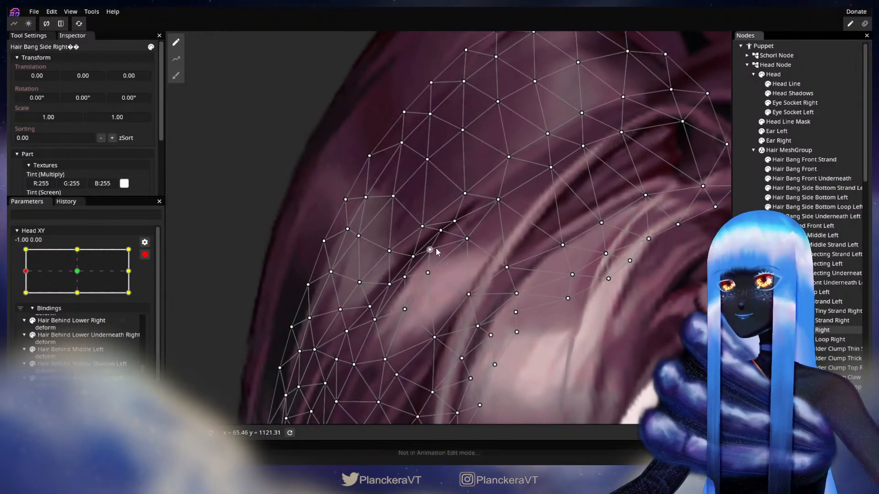
pyautogui.moveTo(431, 248); pyautogui.dragTo(431, 247)
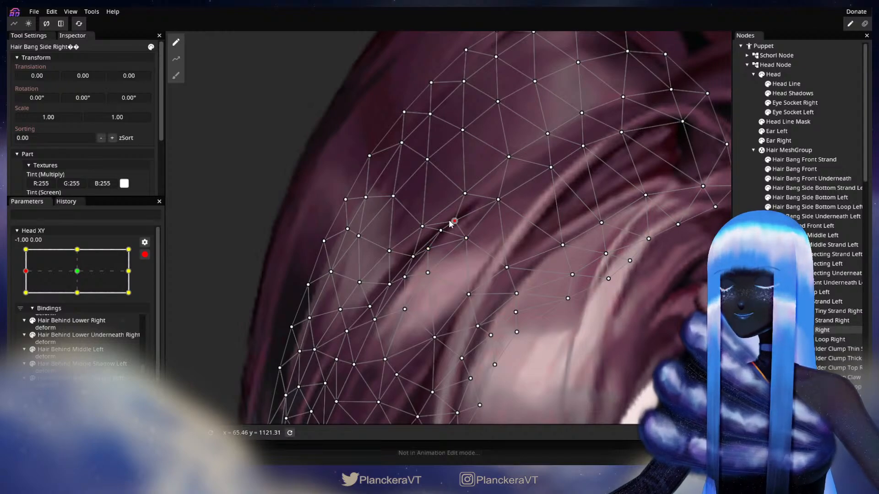
pyautogui.moveTo(448, 222); pyautogui.dragTo(535, 215)
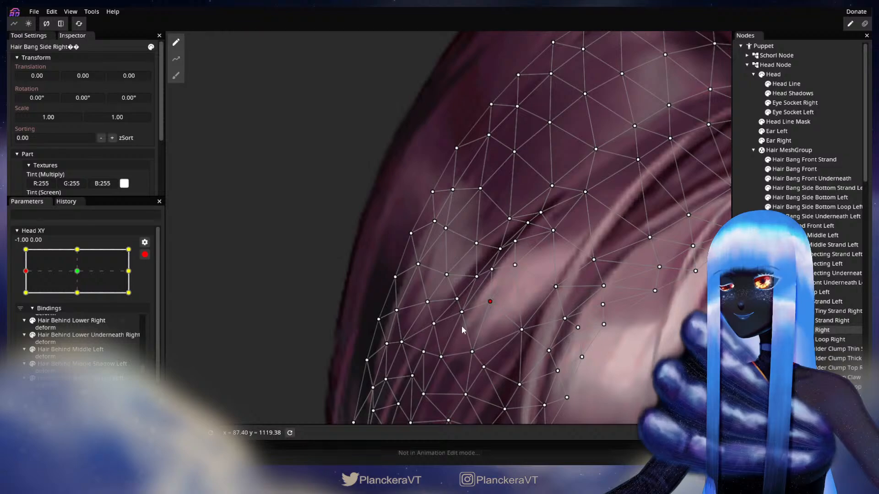
pyautogui.moveTo(468, 323); pyautogui.dragTo(512, 299)
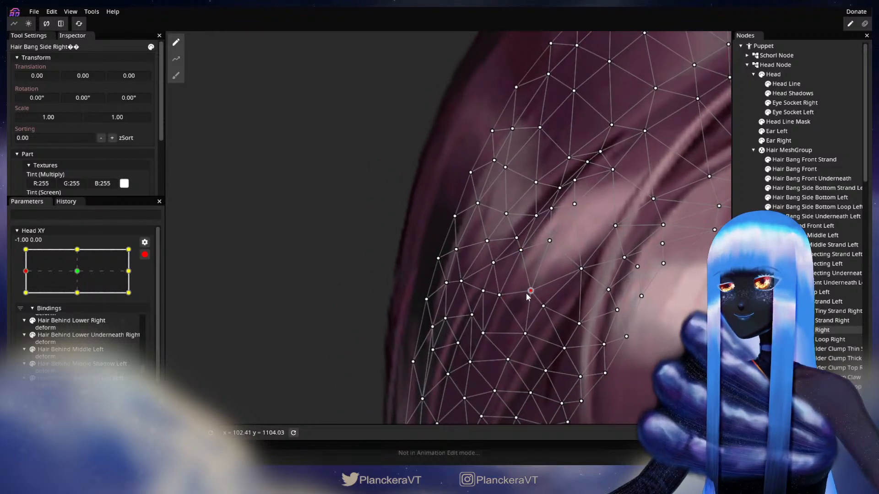
pyautogui.moveTo(533, 315); pyautogui.dragTo(544, 312)
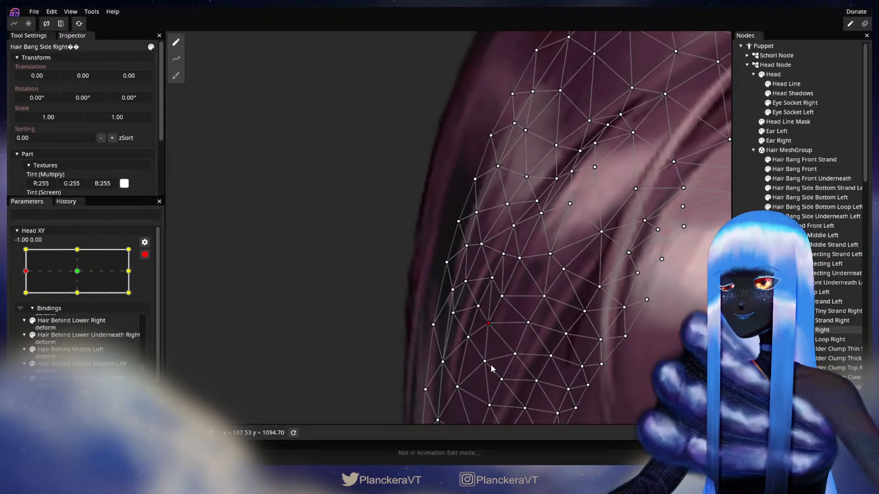
pyautogui.moveTo(489, 366); pyautogui.dragTo(484, 365)
pyautogui.click(785, 330)
# Bring the whole head back into view and stop recording the Head XY keypoint
pyautogui.scroll(-4, 532, 330)
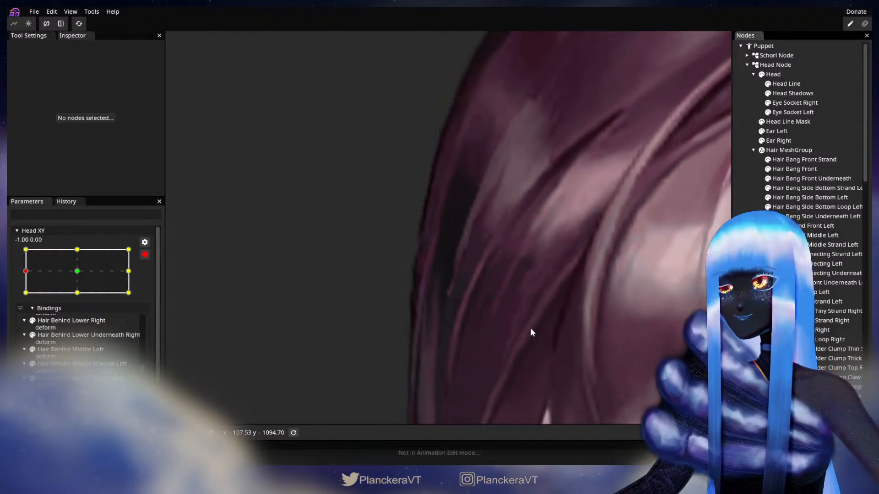
pyautogui.scroll(-6, 540, 325)
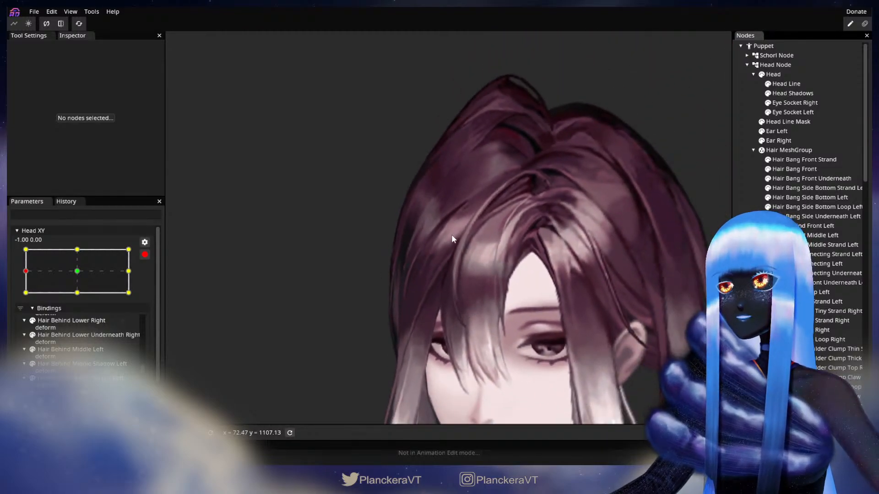
pyautogui.click(145, 255)
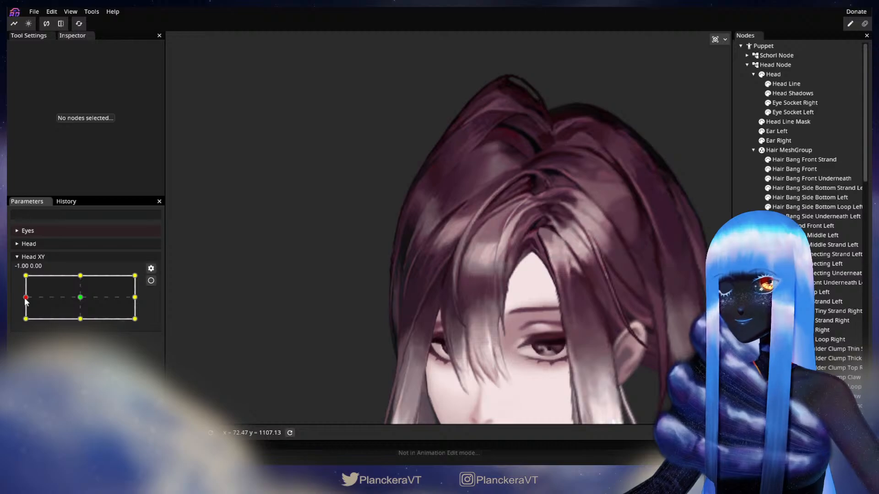
# Return Head XY to -1.00, 0.00, record that keypoint, and fine-tune Hair Bang Side Right vertices around the dark crease
pyautogui.click(25, 298)
pyautogui.moveTo(25, 298)
pyautogui.mouseDown()
pyautogui.moveTo(82, 298)
pyautogui.moveTo(17, 300)
pyautogui.mouseUp()
pyautogui.click(151, 280)
pyautogui.scroll(5, 412, 307)
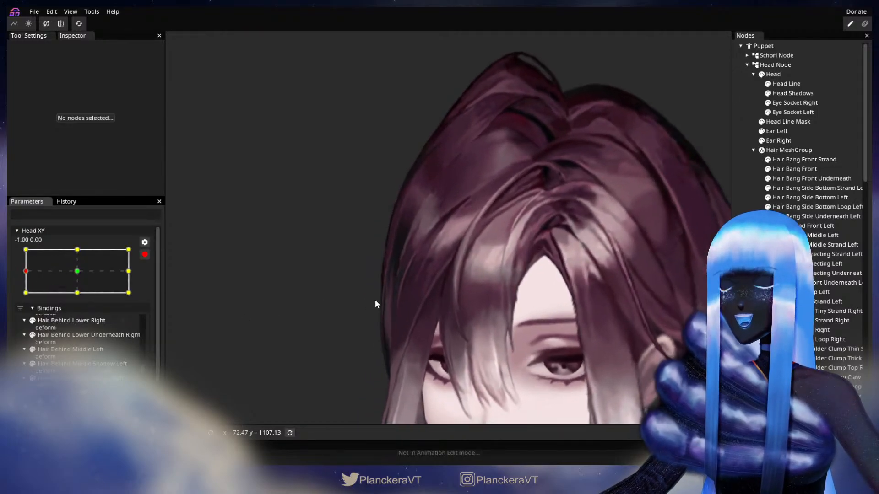
pyautogui.scroll(5, 466, 323)
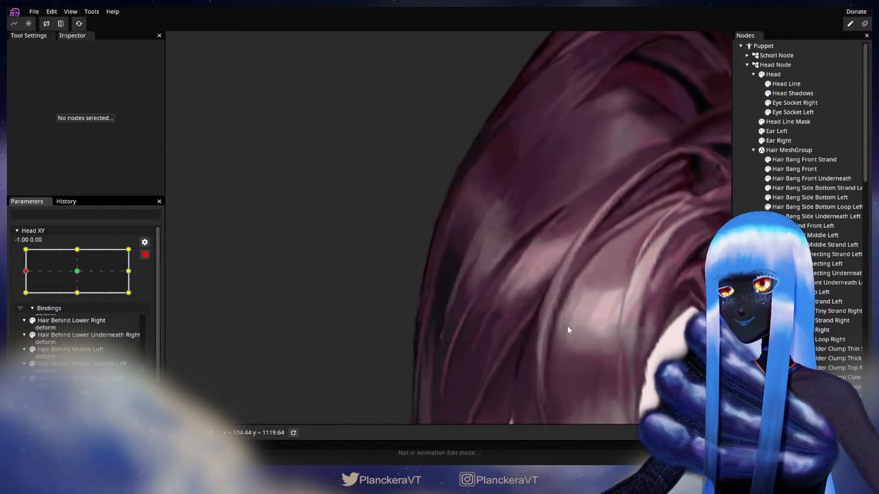
pyautogui.scroll(1, 575, 317)
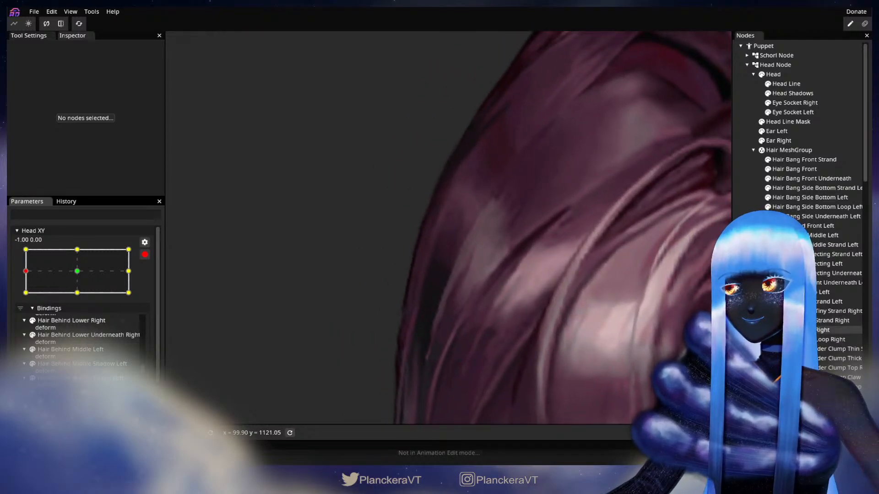
pyautogui.click(470, 307)
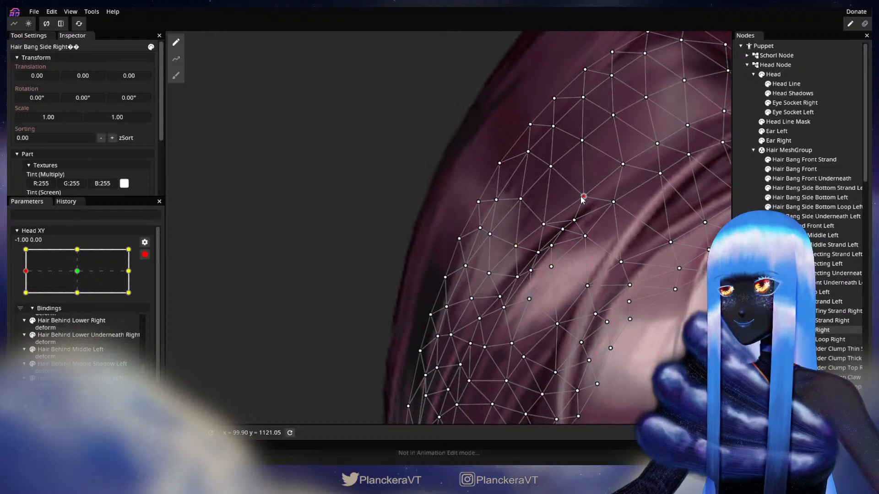
pyautogui.press('Escape')
# End keypoint recording and sweep Head XY around -1.00, 0.00 to examine how the side bang moves with the head
pyautogui.scroll(-4, 604, 352)
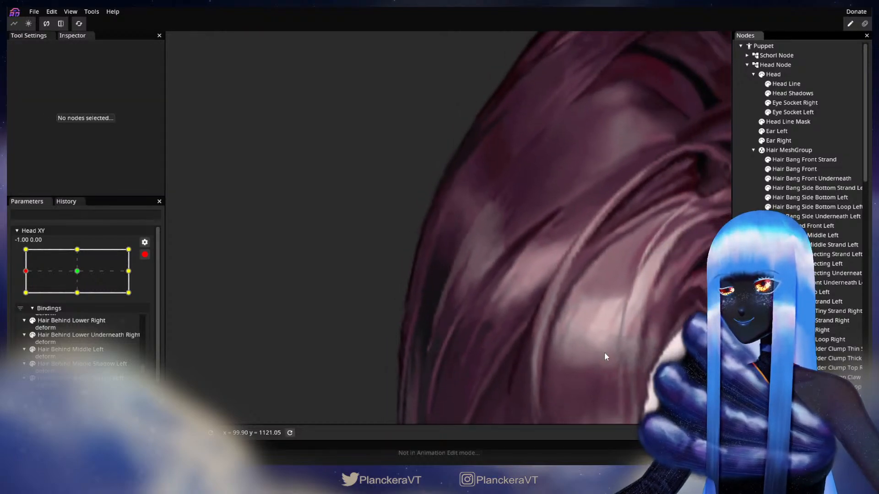
pyautogui.scroll(-5, 606, 353)
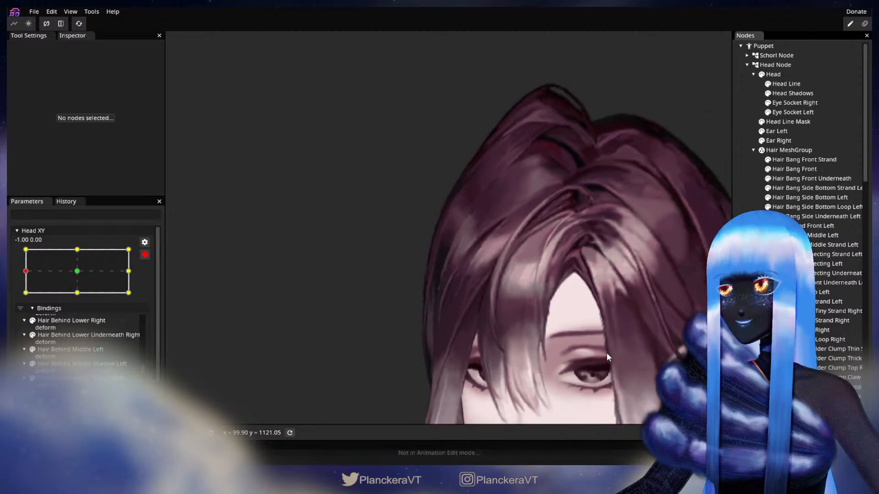
pyautogui.scroll(-3, 389, 290)
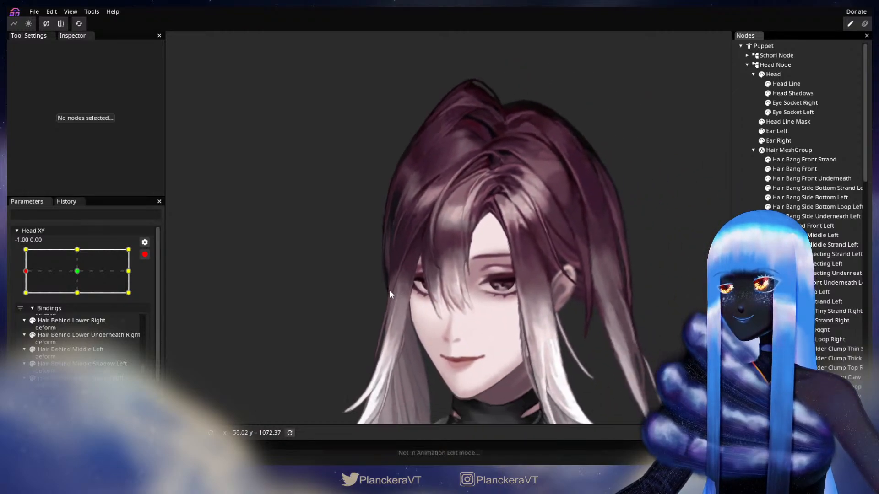
pyautogui.click(145, 255)
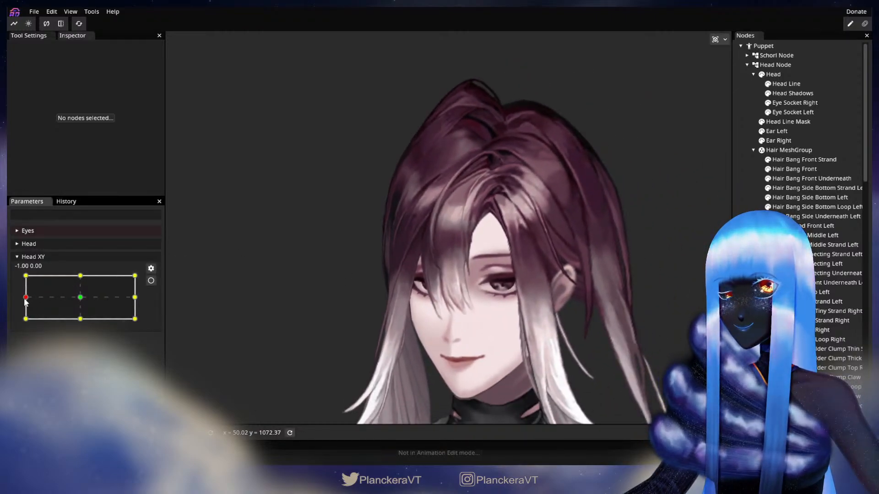
pyautogui.moveTo(25, 301)
pyautogui.mouseDown()
pyautogui.moveTo(80, 299)
pyautogui.moveTo(22, 299)
pyautogui.mouseUp()
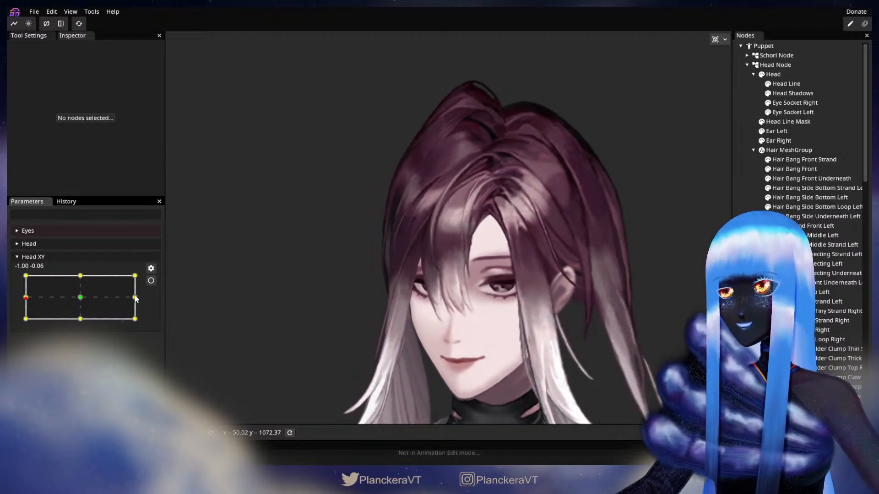
# Resume recording the Head XY -1.00, 0.00 keypoint and select Hair Bang Side Right for vertex editing
pyautogui.click(151, 280)
pyautogui.scroll(5, 410, 334)
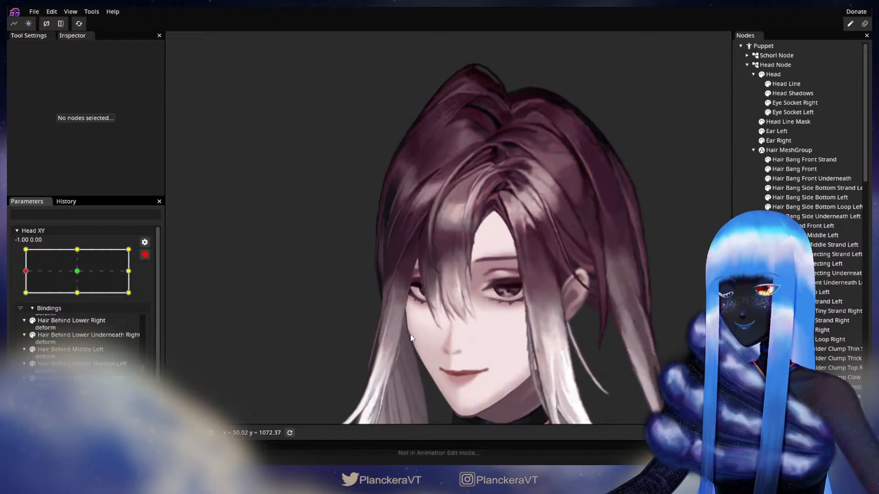
pyautogui.scroll(5, 416, 334)
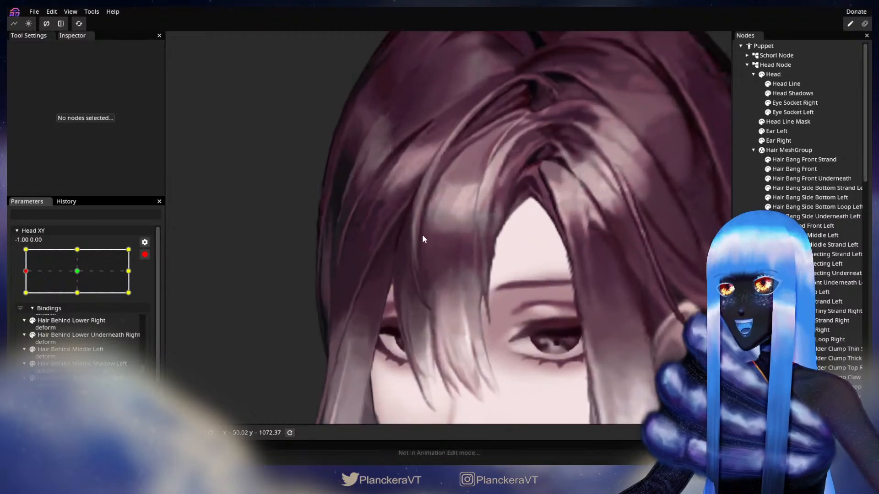
pyautogui.scroll(2, 510, 352)
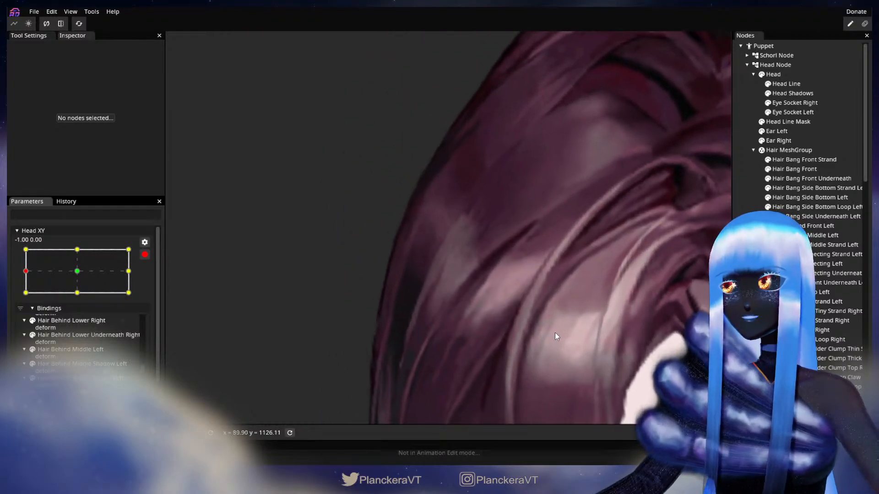
pyautogui.click(796, 330)
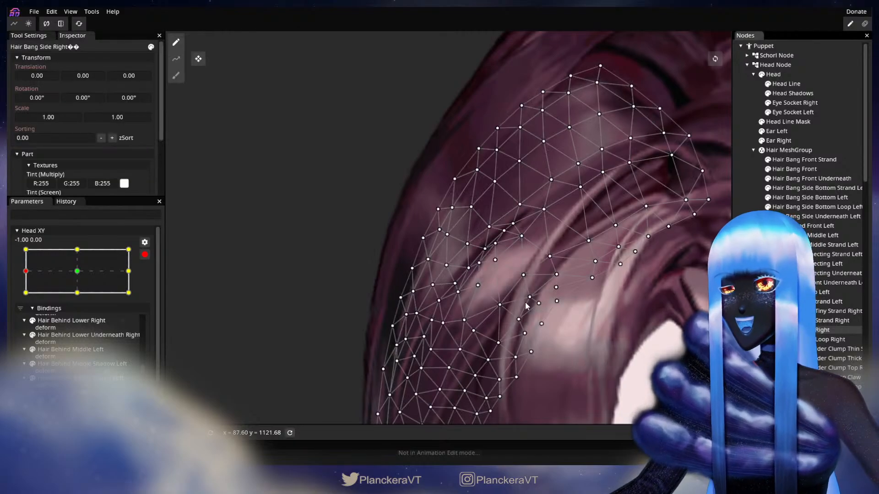
# Reposition Hair Bang Side Right vertices along the dark crease and the edge of the pink highlight
pyautogui.scroll(5, 478, 315)
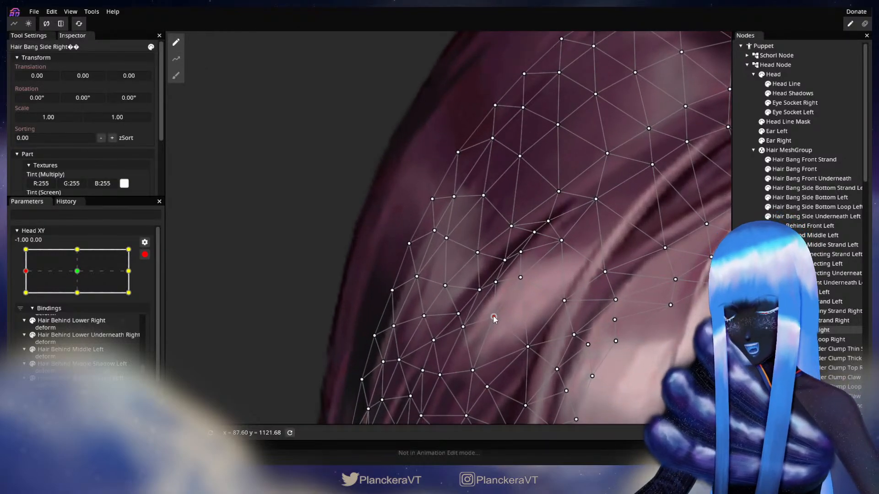
pyautogui.click(494, 317)
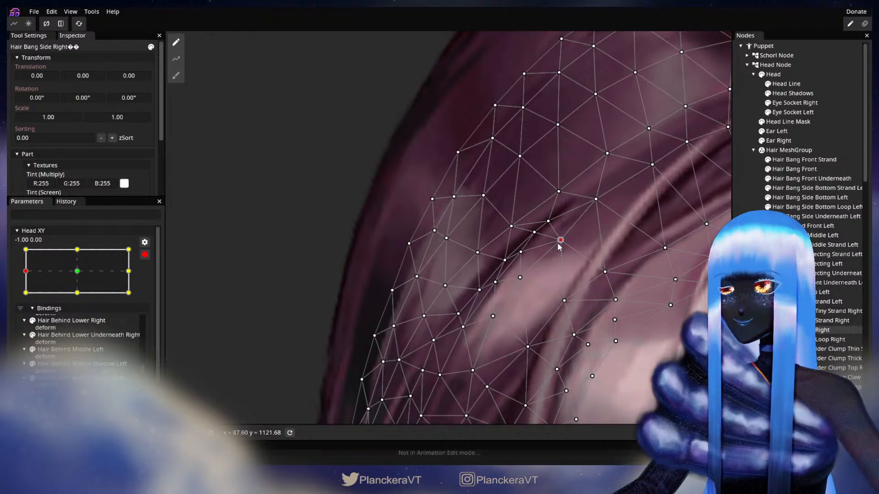
pyautogui.moveTo(563, 276); pyautogui.dragTo(609, 226)
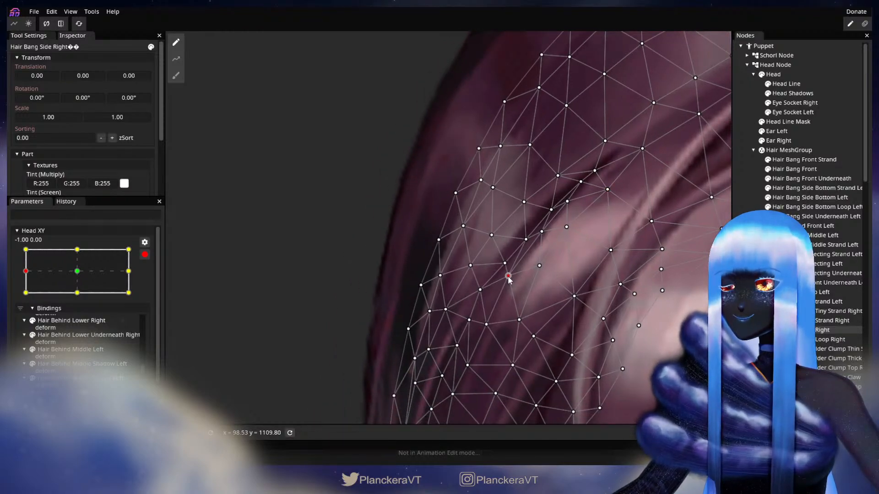
pyautogui.moveTo(520, 320); pyautogui.dragTo(543, 269)
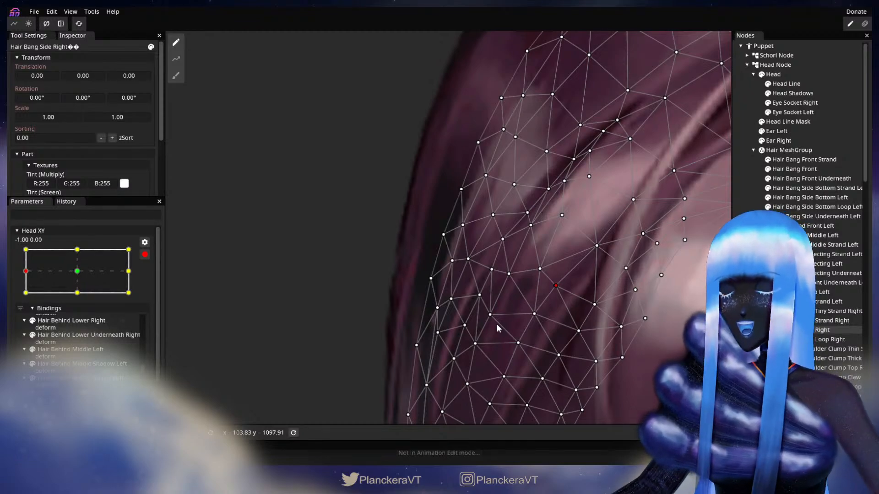
# Nudge individual Hair Bang Side Right vertices farther down the strand below the crease, and deselect the part
pyautogui.moveTo(498, 324); pyautogui.dragTo(520, 300)
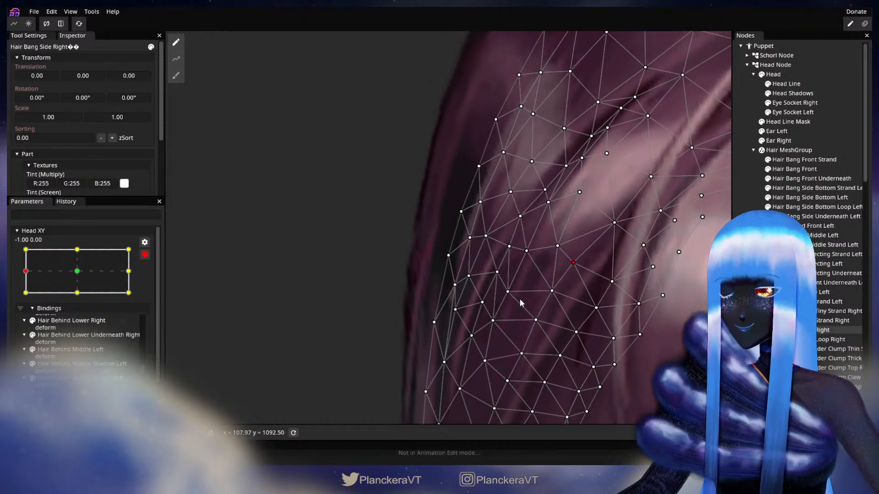
pyautogui.click(508, 293)
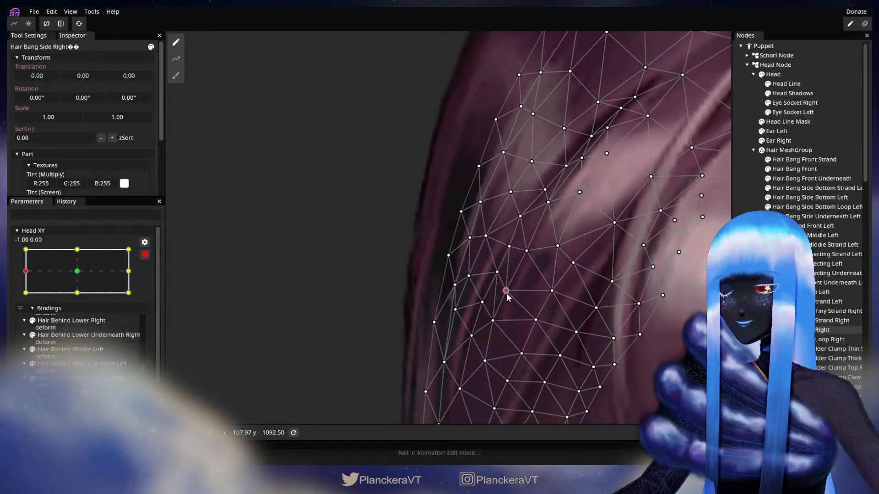
pyautogui.moveTo(532, 310); pyautogui.dragTo(535, 309)
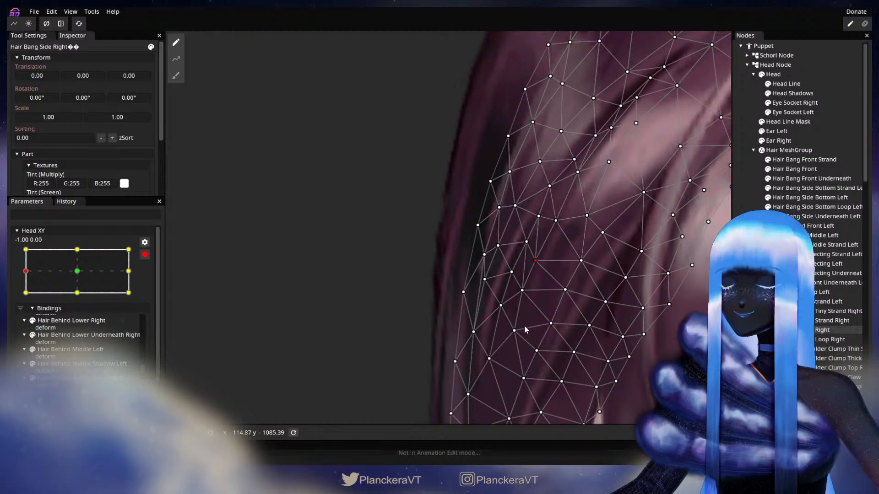
pyautogui.click(514, 331)
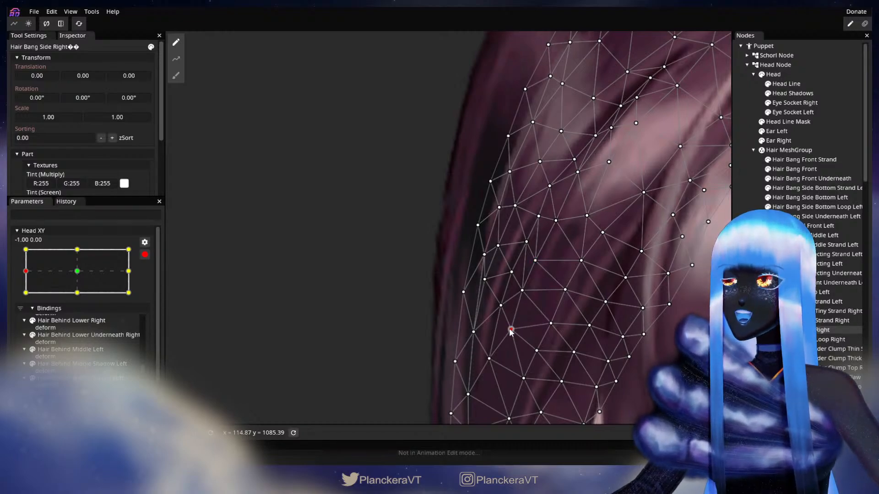
pyautogui.click(521, 290)
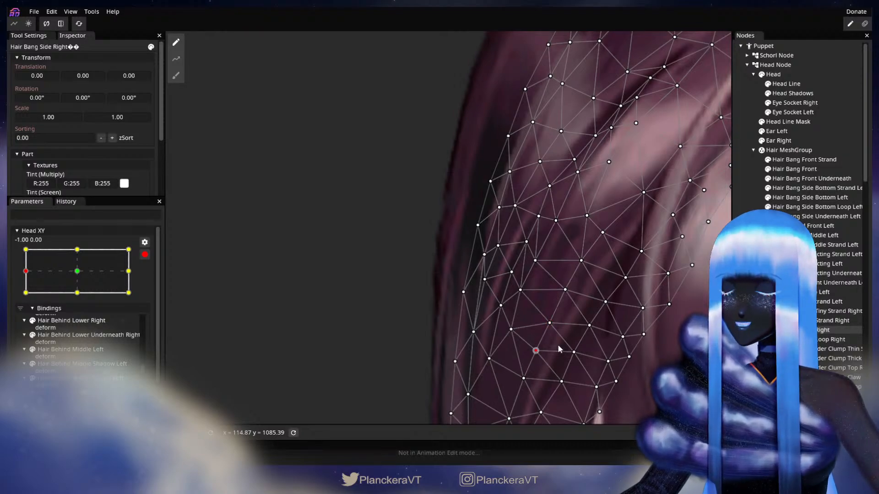
pyautogui.click(794, 330)
# Reselect Hair Bang Side Right, nudge the vertex just below the lower end of the dark crease, and deselect the part
pyautogui.scroll(-3, 523, 346)
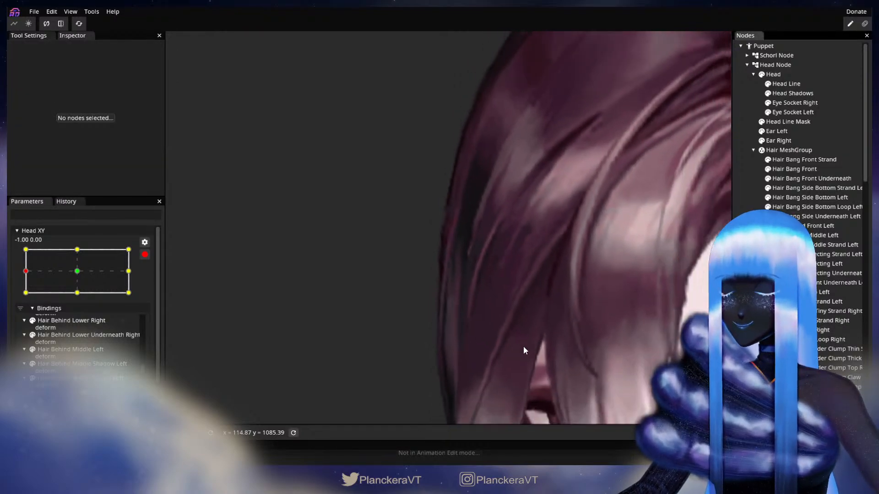
pyautogui.moveTo(538, 269); pyautogui.dragTo(485, 298)
pyautogui.scroll(2, 503, 341)
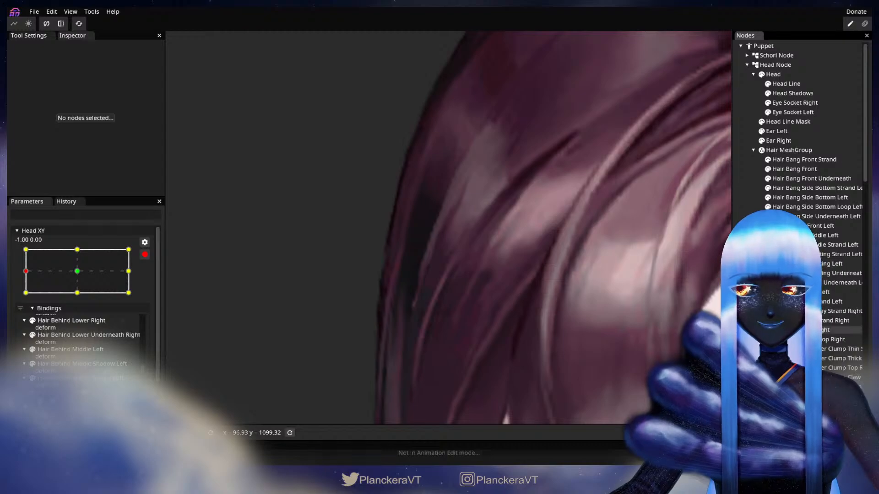
pyautogui.click(438, 294)
pyautogui.scroll(1, 439, 294)
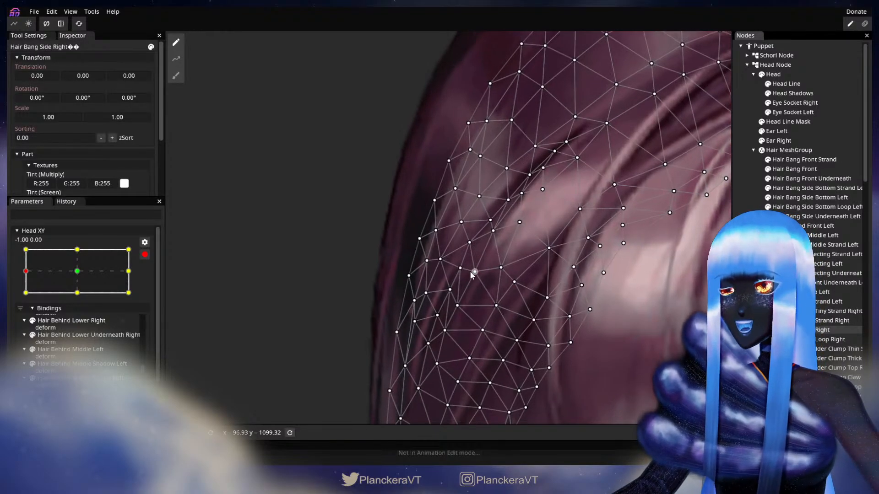
pyautogui.click(474, 272)
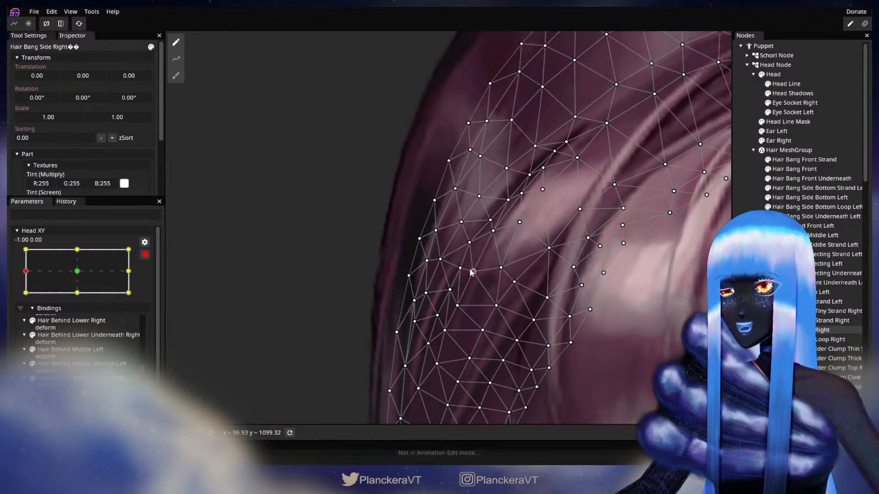
pyautogui.click(573, 356)
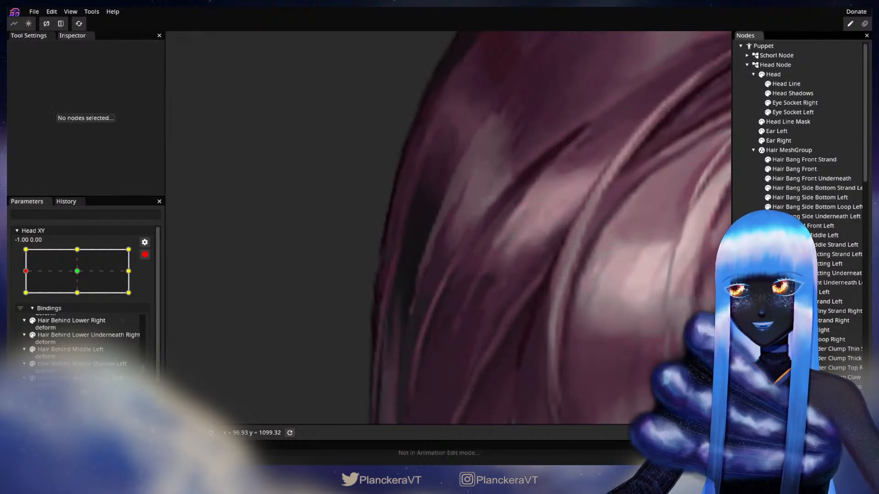
# Stop recording the Head XY keypoint and sweep the parameter near -1.00, 0.00 to check the reshaped side bang
pyautogui.scroll(-2, 572, 355)
pyautogui.scroll(-5, 577, 351)
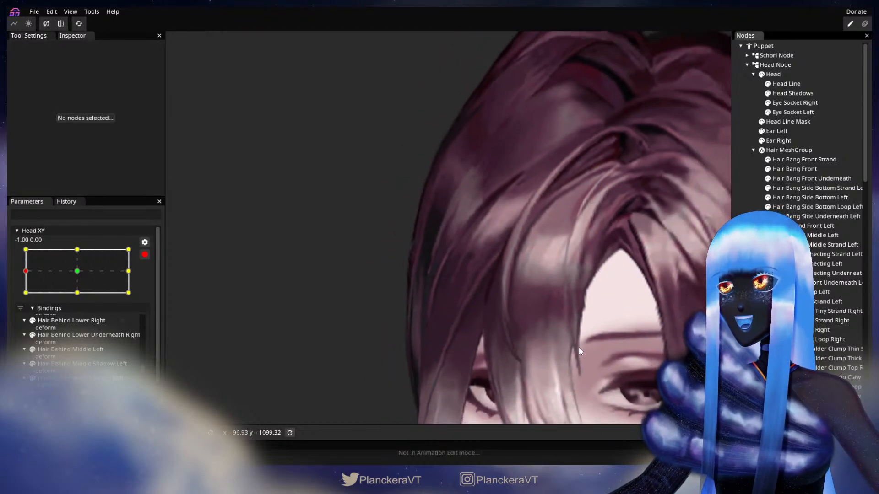
pyautogui.scroll(-2, 578, 347)
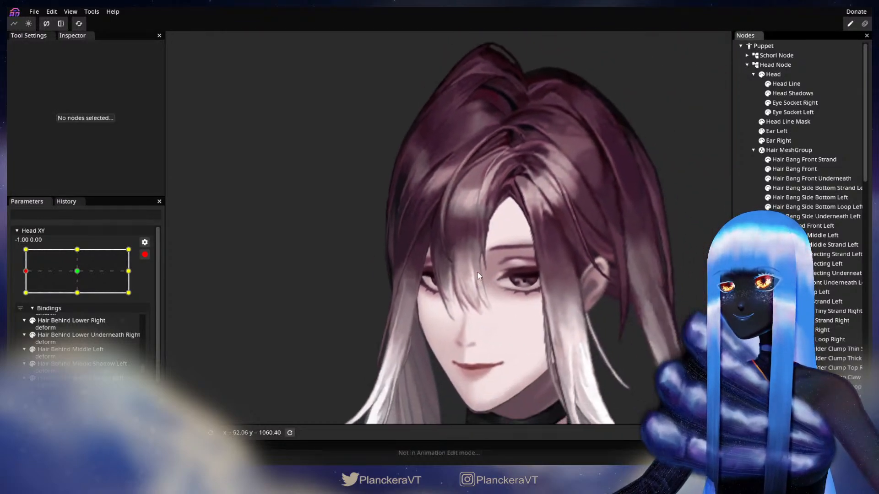
pyautogui.click(144, 255)
pyautogui.click(26, 298)
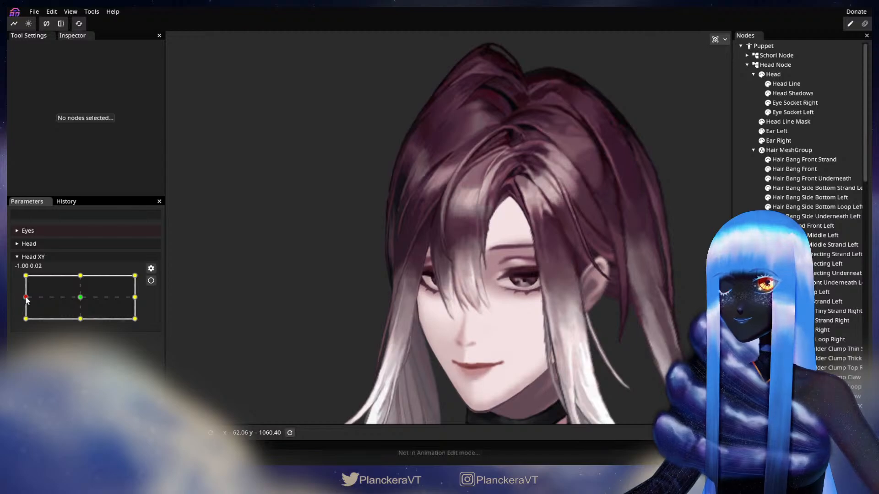
pyautogui.moveTo(26, 299)
pyautogui.mouseDown()
pyautogui.moveTo(82, 298)
pyautogui.moveTo(19, 299)
pyautogui.mouseUp()
# Start recording the Head XY keypoint at -1.00, 0.00 and nudge Hair Bang Side Right vertices along the upper edge of the pink highlight
pyautogui.click(151, 281)
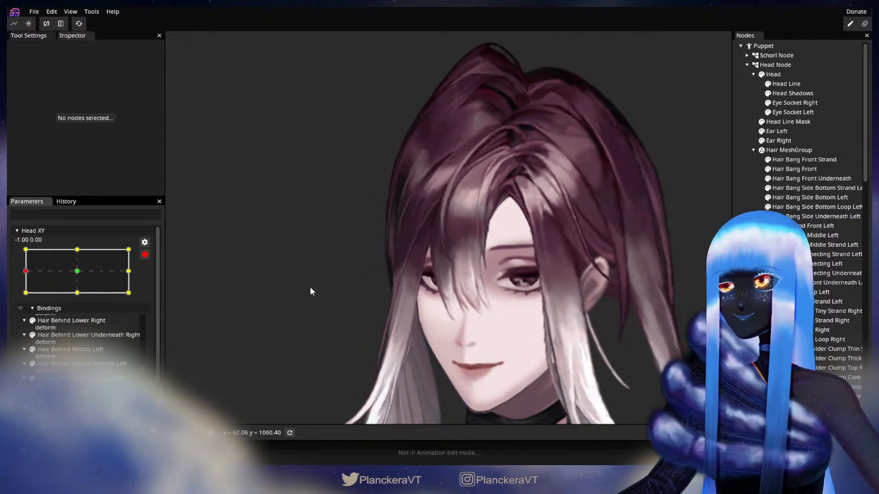
pyautogui.scroll(5, 306, 274)
pyautogui.scroll(8, 434, 275)
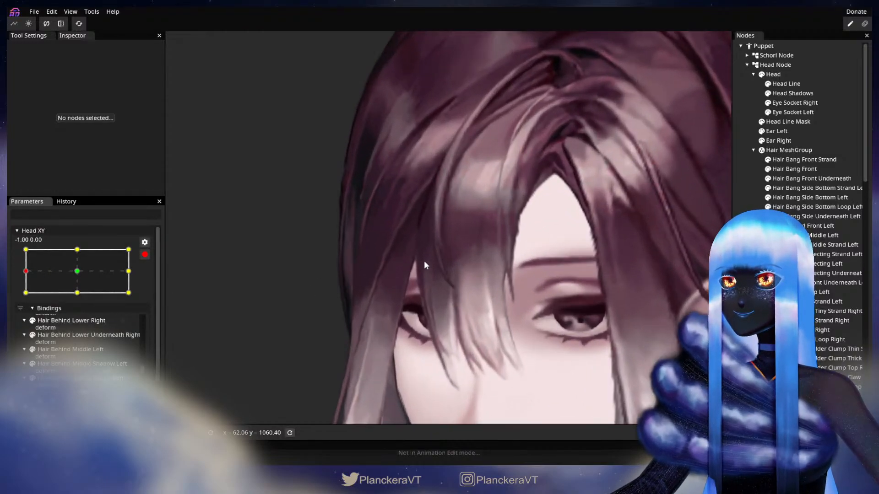
pyautogui.scroll(3, 583, 356)
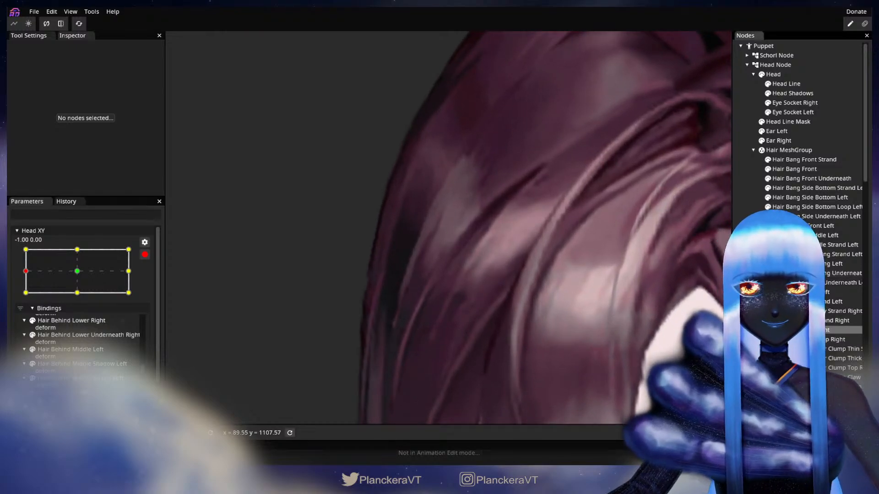
pyautogui.click(494, 224)
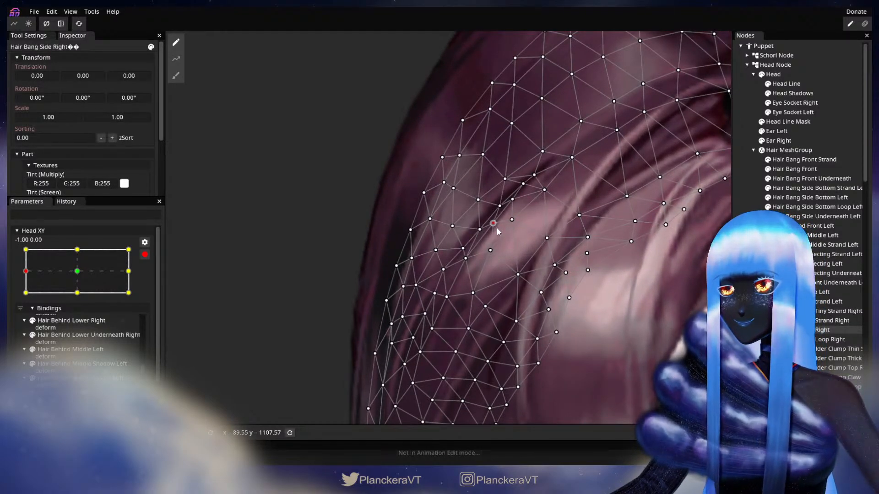
pyautogui.moveTo(498, 228); pyautogui.dragTo(516, 206)
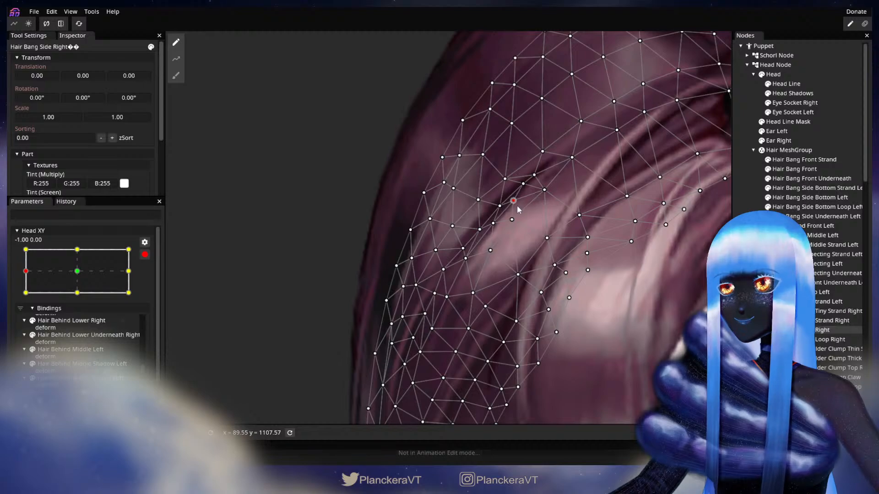
# Reposition individual Hair Bang Side Right vertices down the strand below the pink highlight, and deselect the part
pyautogui.click(468, 259)
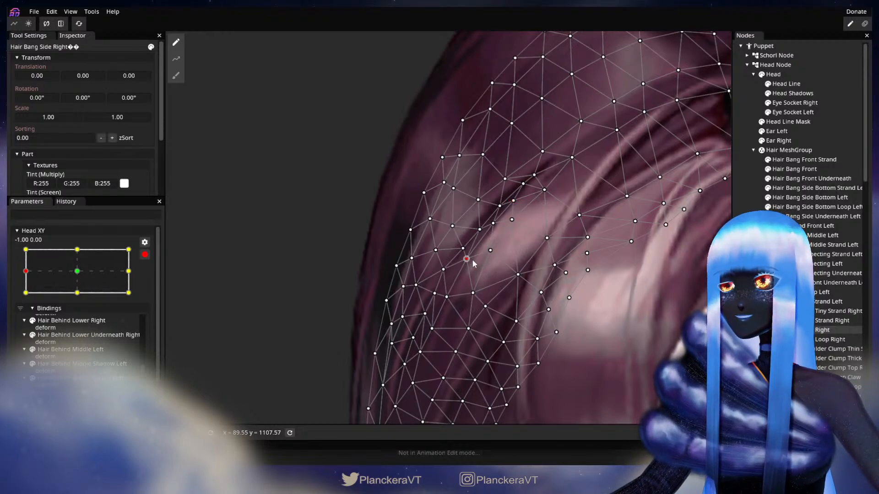
pyautogui.moveTo(473, 259)
pyautogui.mouseDown()
pyautogui.moveTo(452, 302)
pyautogui.moveTo(468, 272)
pyautogui.mouseUp()
pyautogui.moveTo(447, 301); pyautogui.dragTo(450, 302)
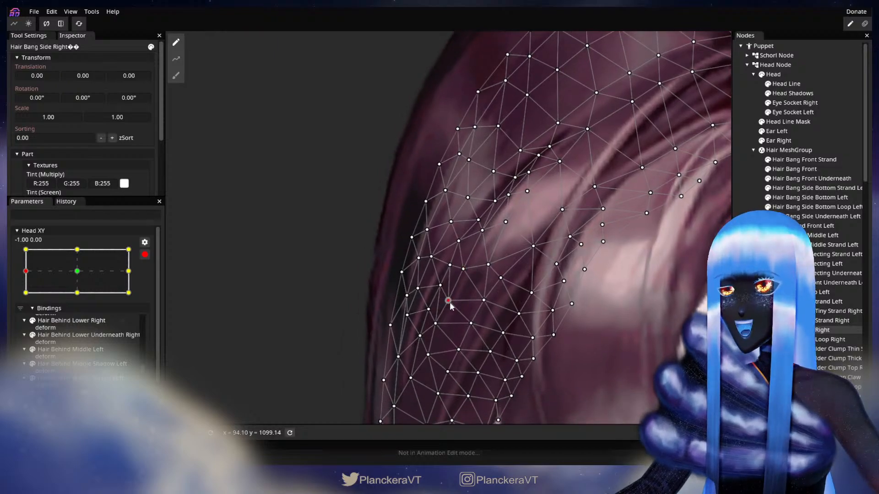
pyautogui.click(690, 290)
# Examine the whole head, stop recording the keypoint, and sweep Head XY horizontally from -1.00, 0.00 to check the side bang
pyautogui.scroll(6, 609, 327)
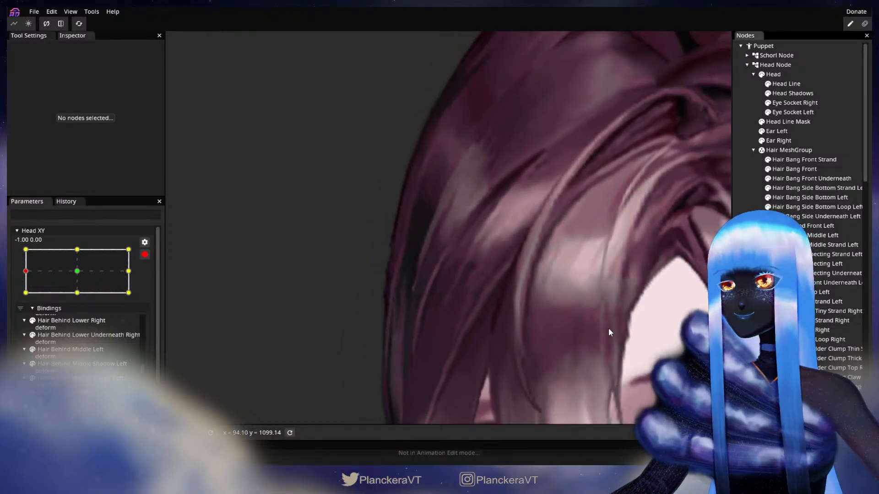
pyautogui.scroll(-6, 609, 328)
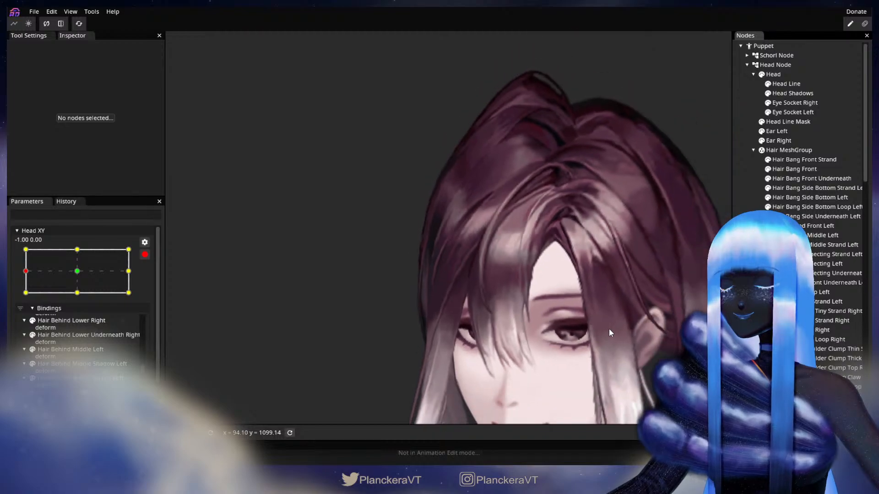
pyautogui.scroll(-5, 609, 329)
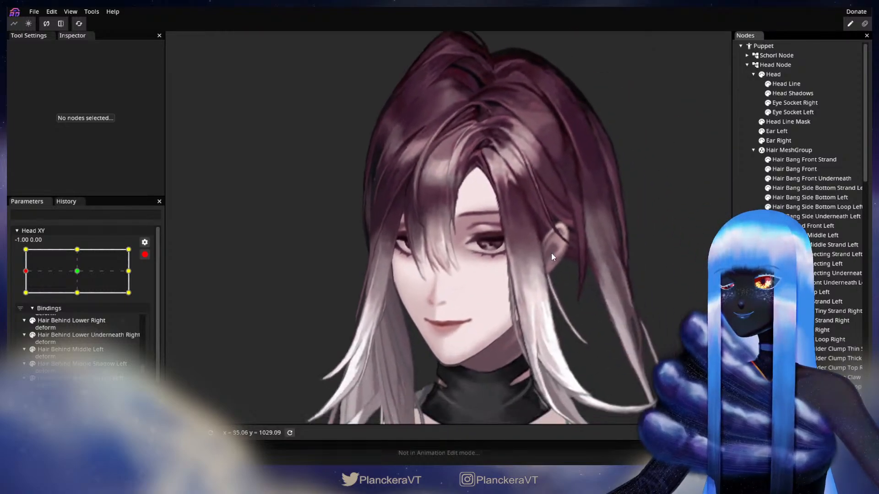
pyautogui.moveTo(553, 265); pyautogui.dragTo(568, 290)
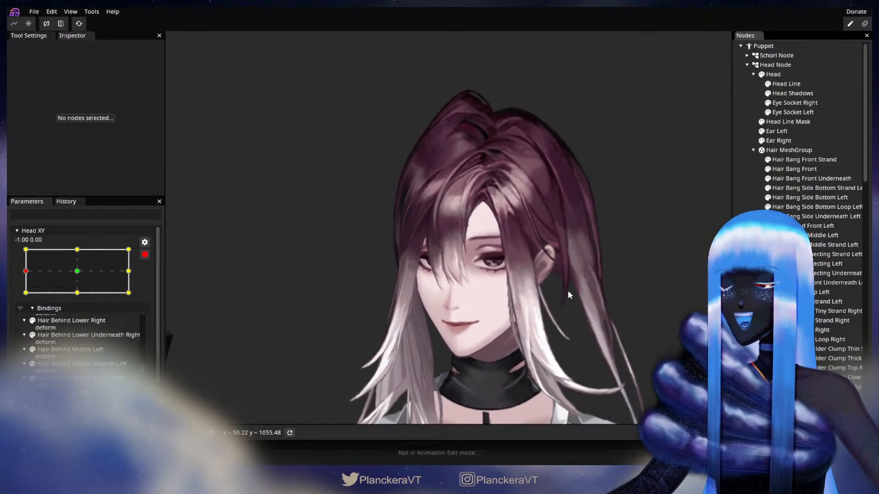
pyautogui.click(144, 255)
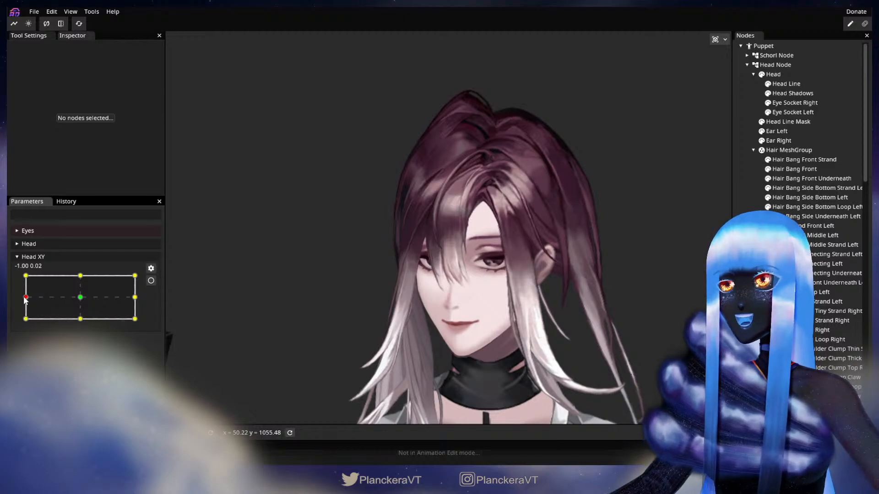
pyautogui.moveTo(25, 297); pyautogui.dragTo(58, 298)
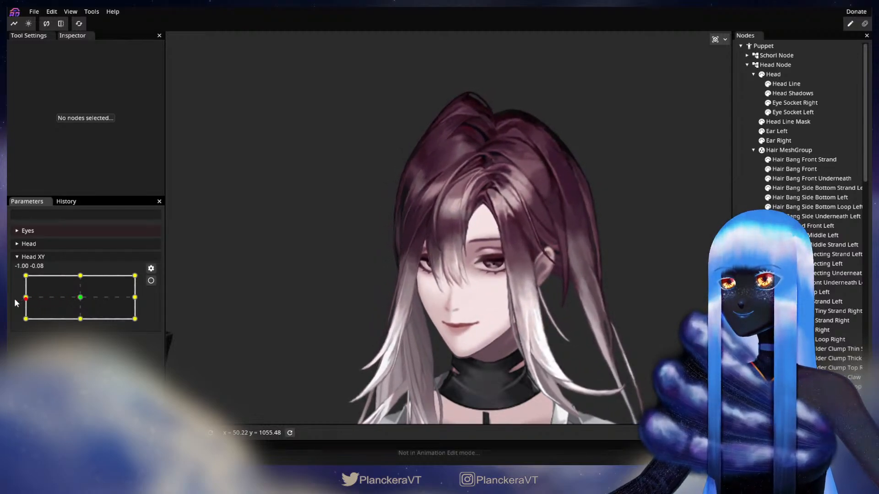
# Set Head XY to -1.00, -1.00, start recording that keypoint, and select Hair Bang Side Right for mesh deformation
pyautogui.moveTo(26, 301)
pyautogui.mouseDown()
pyautogui.moveTo(74, 298)
pyautogui.moveTo(27, 298)
pyautogui.moveTo(24, 319)
pyautogui.mouseUp()
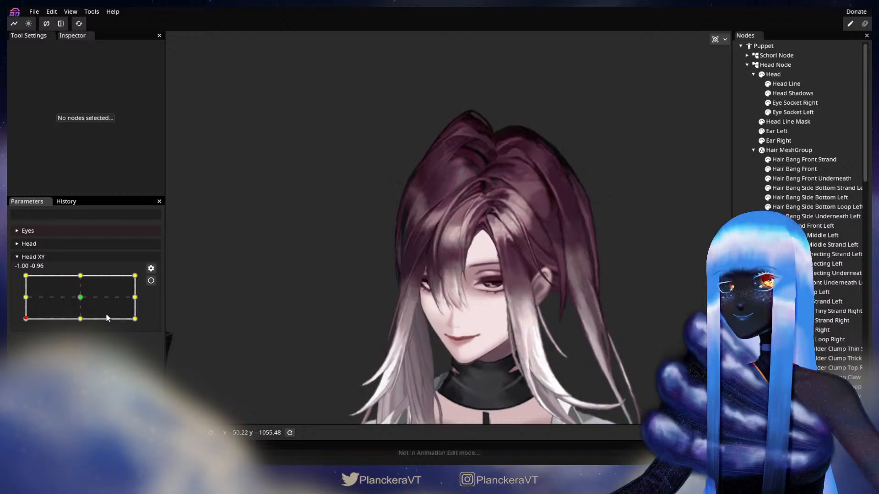
pyautogui.click(151, 281)
pyautogui.scroll(5, 406, 306)
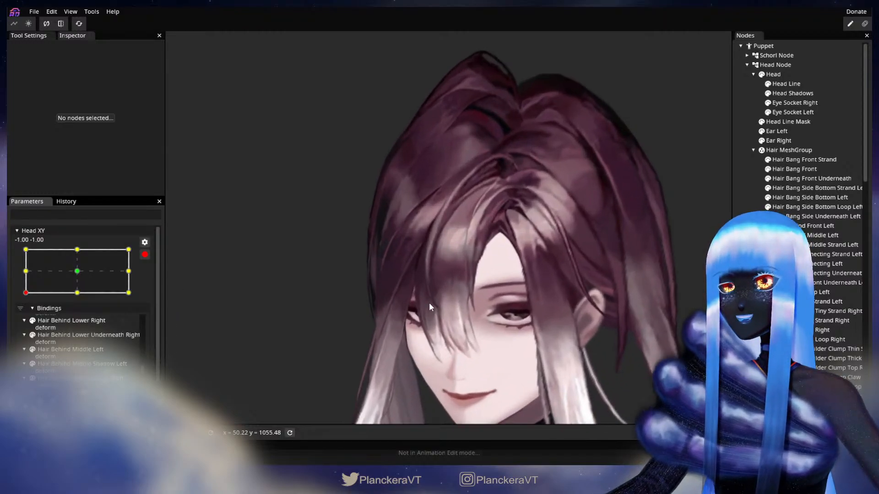
pyautogui.scroll(8, 430, 307)
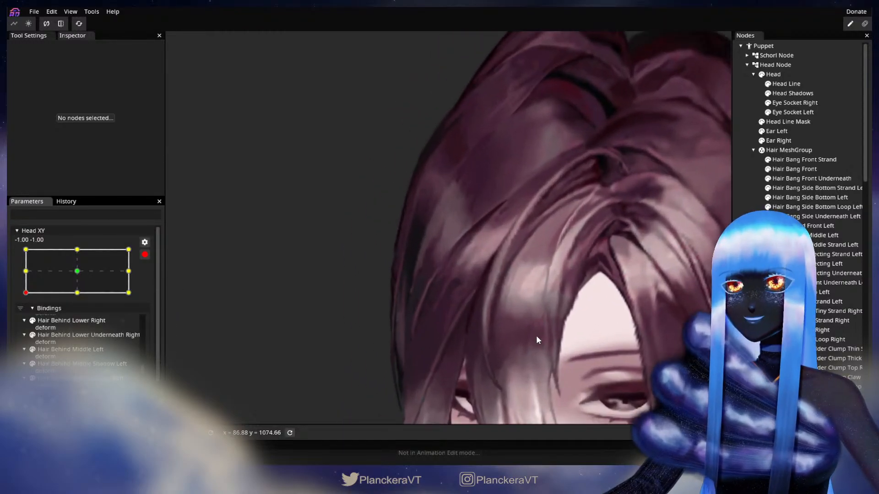
pyautogui.scroll(3, 537, 338)
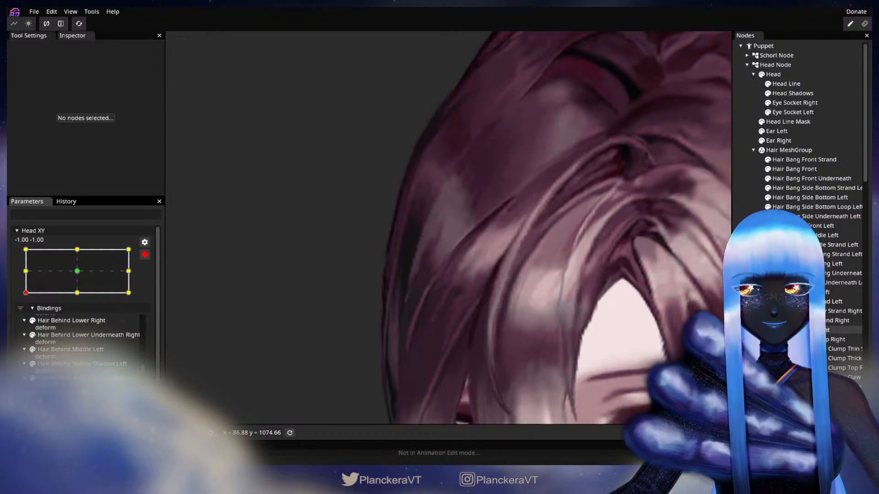
pyautogui.click(799, 331)
pyautogui.scroll(3, 428, 298)
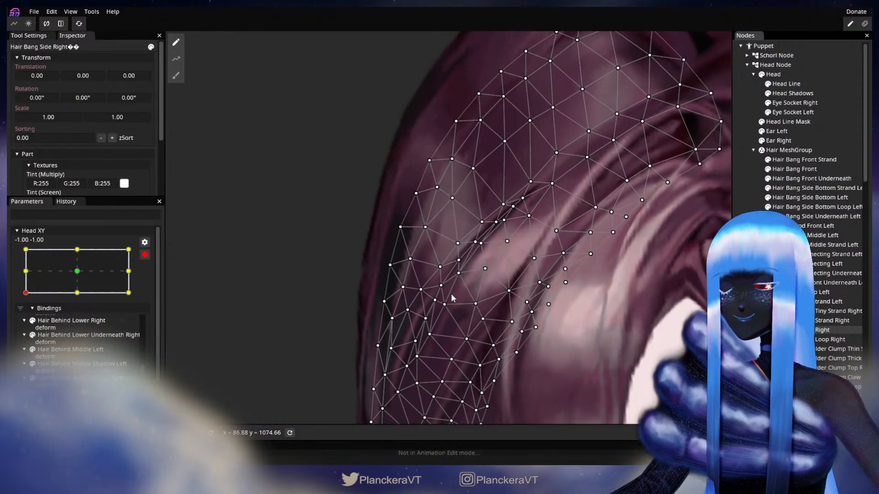
# Switch the mesh deformation to the Circle Brush and set the brush size to 12
pyautogui.click(176, 76)
pyautogui.scroll(-1, 257, 179)
pyautogui.scroll(1, 494, 180)
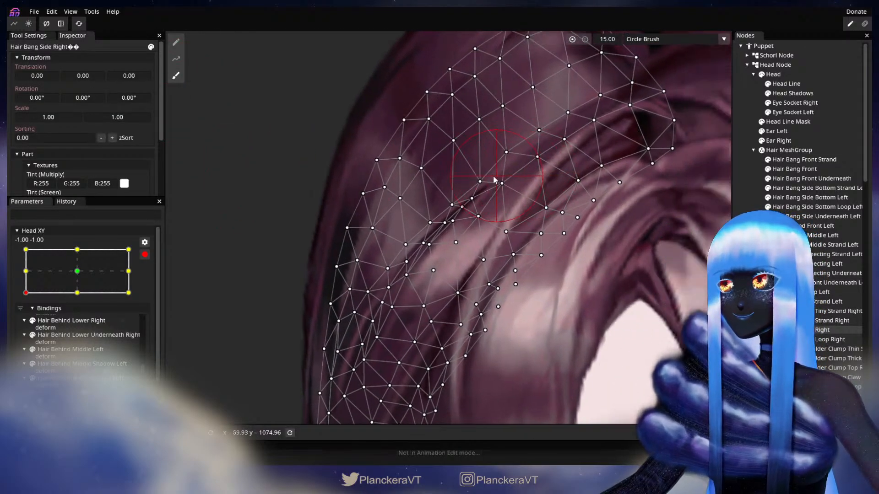
pyautogui.moveTo(494, 180); pyautogui.dragTo(254, 184)
pyautogui.moveTo(615, 40); pyautogui.dragTo(611, 38)
pyautogui.scroll(1, 517, 200)
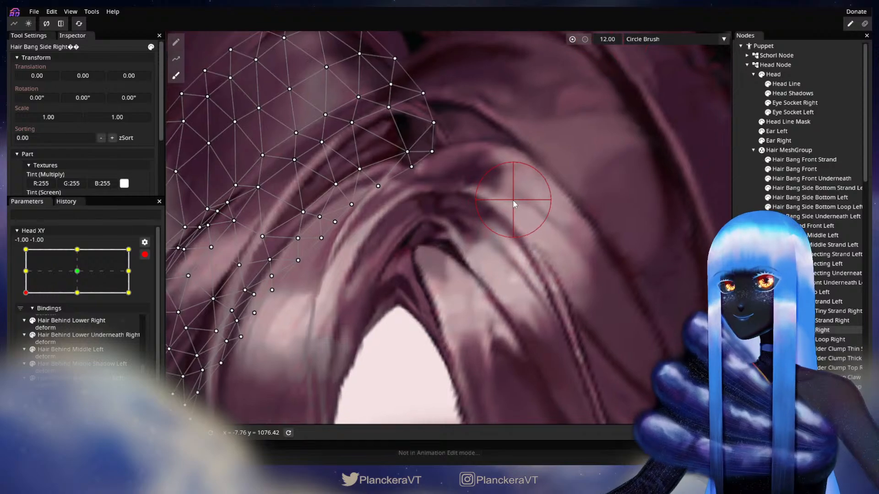
pyautogui.moveTo(420, 280); pyautogui.dragTo(594, 277)
pyautogui.moveTo(457, 303); pyautogui.dragTo(628, 301)
pyautogui.scroll(1, 629, 305)
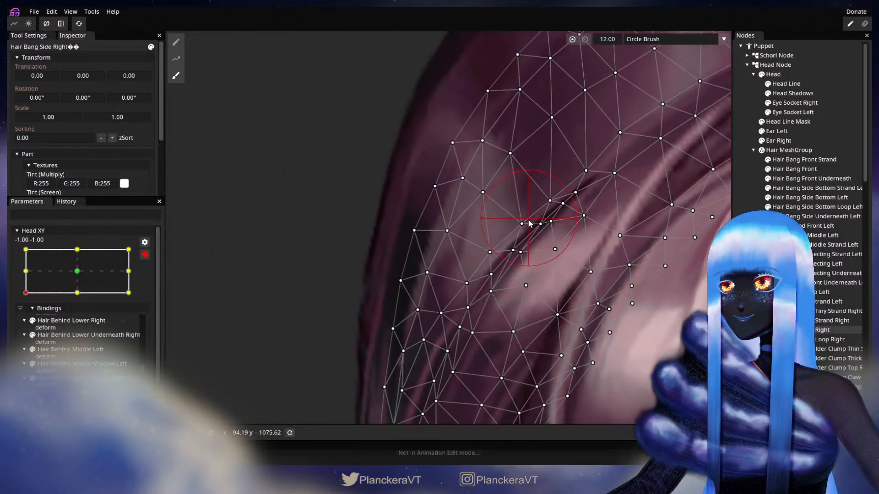
# Brush the Hair Bang Side Right vertices along the dark crease slightly up and outward
pyautogui.moveTo(522, 219); pyautogui.dragTo(519, 215)
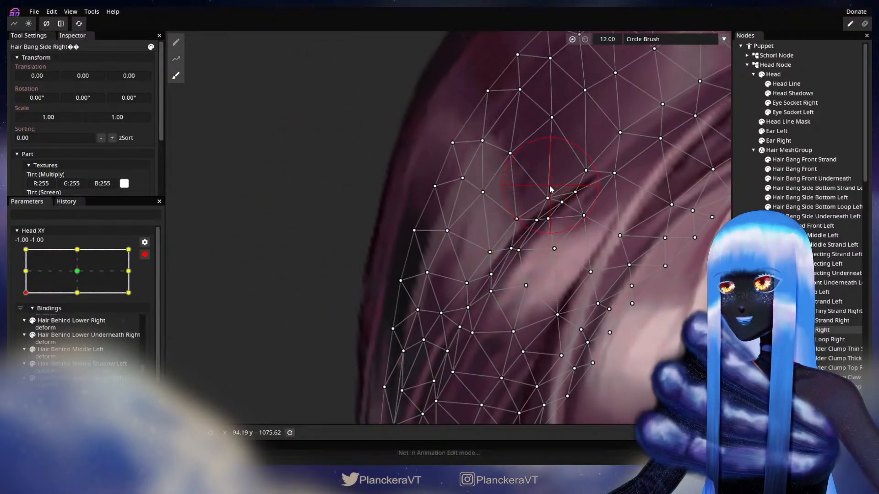
pyautogui.moveTo(551, 191); pyautogui.dragTo(549, 186)
pyautogui.moveTo(491, 251); pyautogui.dragTo(487, 250)
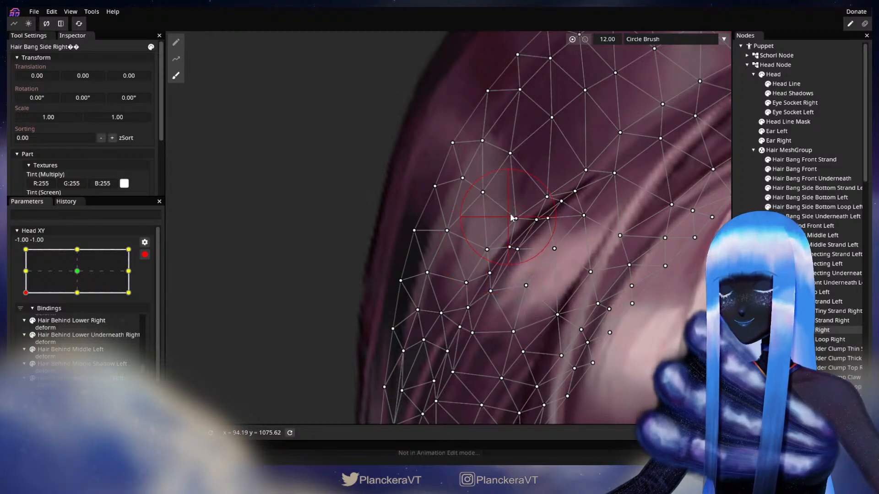
# Brush the vertices below the dark crease outward, touch up those along the crease, and deselect Hair Bang Side Right
pyautogui.moveTo(512, 218)
pyautogui.mouseDown()
pyautogui.moveTo(514, 205)
pyautogui.moveTo(586, 185)
pyautogui.mouseUp()
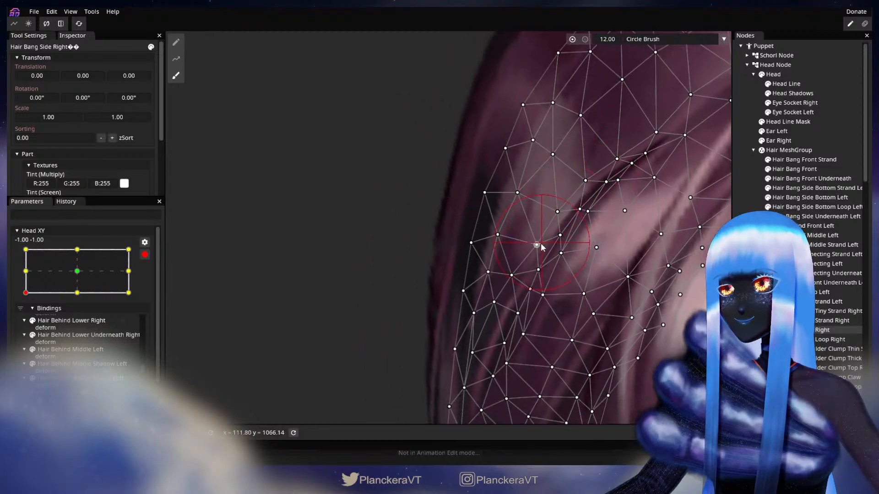
pyautogui.moveTo(536, 247); pyautogui.dragTo(532, 246)
pyautogui.moveTo(535, 280); pyautogui.dragTo(529, 278)
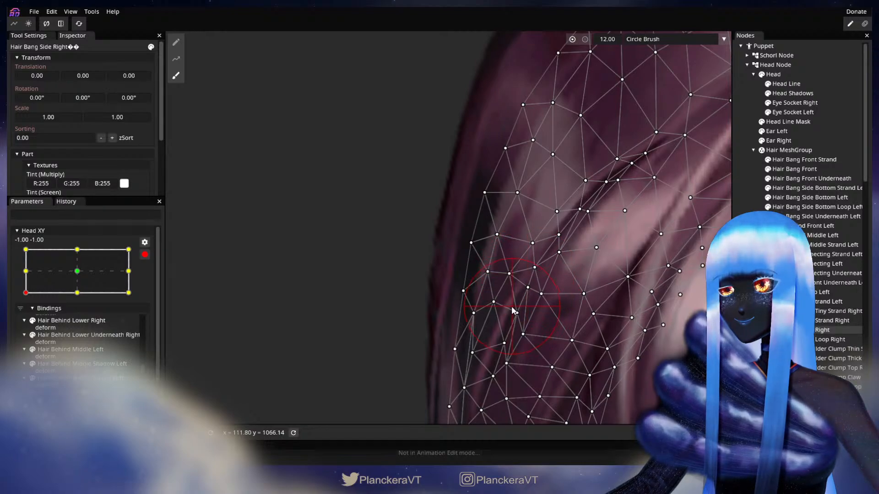
pyautogui.moveTo(550, 230); pyautogui.dragTo(549, 229)
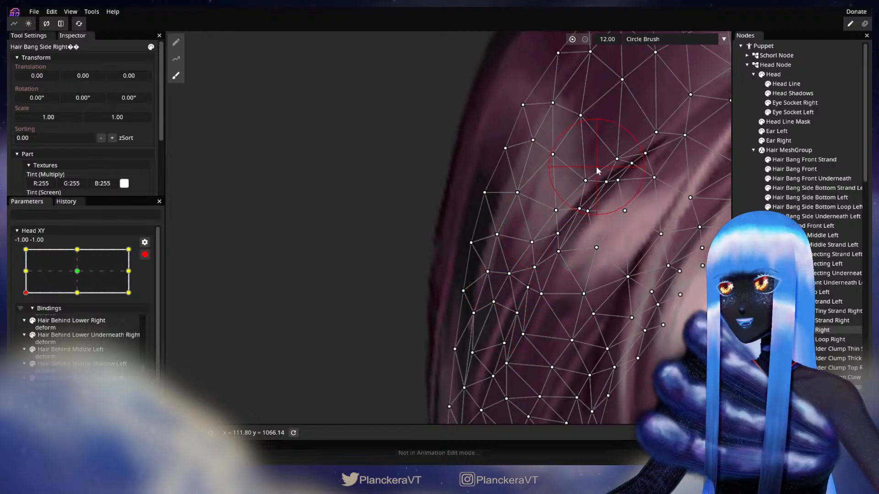
pyautogui.moveTo(596, 168); pyautogui.dragTo(595, 164)
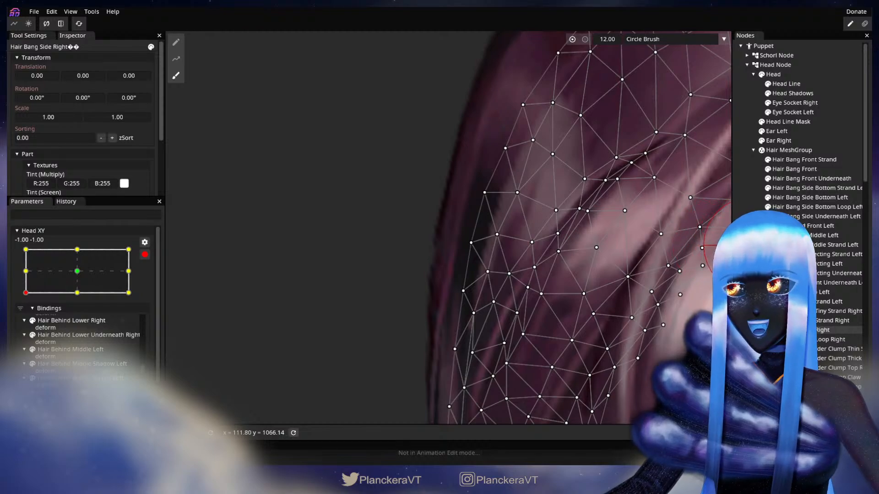
pyautogui.click(749, 246)
# Stop recording the Head XY keypoint and sweep the parameter between -1.00, 0.00 and the centre to check the hair's turn
pyautogui.scroll(-7, 599, 322)
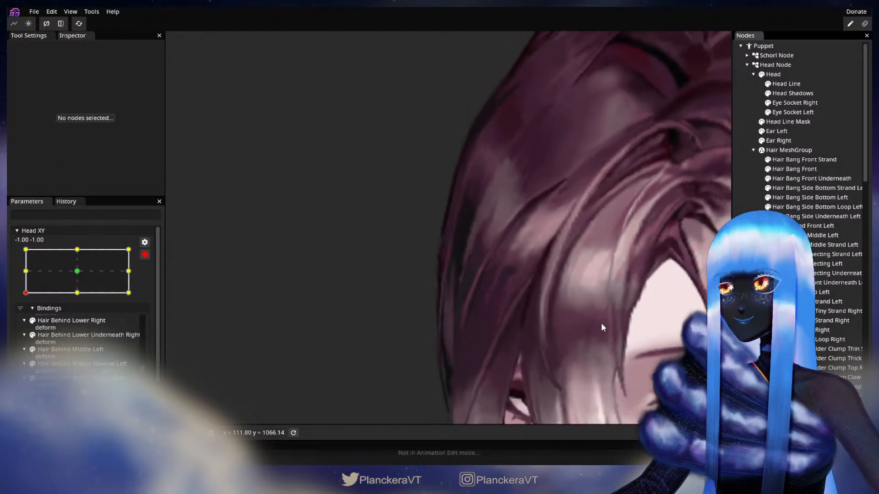
pyautogui.scroll(-6, 601, 323)
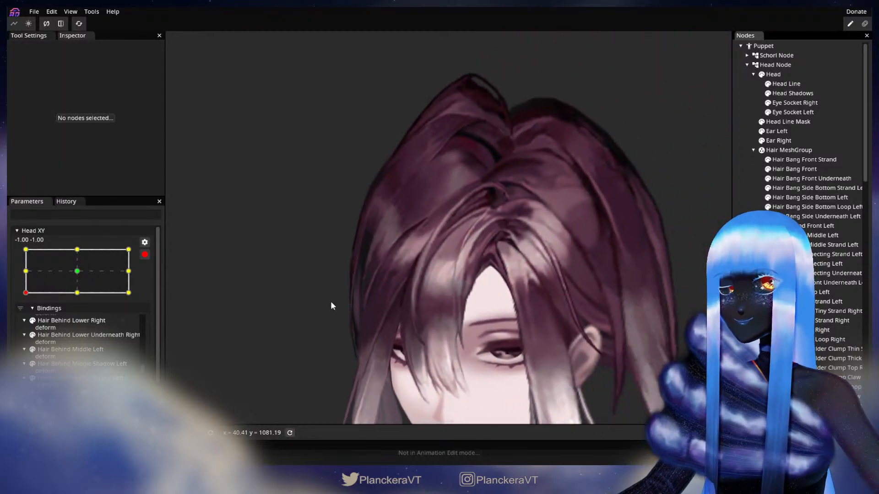
pyautogui.click(145, 255)
pyautogui.moveTo(22, 321); pyautogui.dragTo(26, 298)
pyautogui.moveTo(415, 237); pyautogui.dragTo(443, 224)
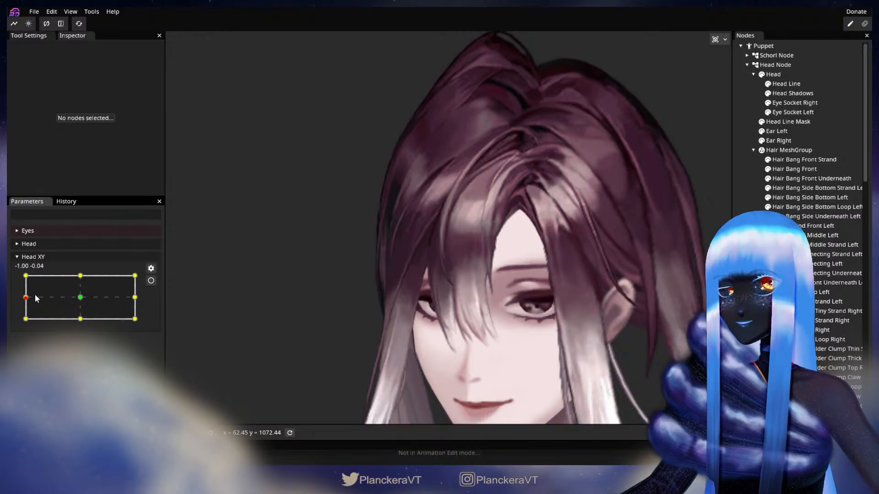
pyautogui.moveTo(35, 295); pyautogui.dragTo(81, 298)
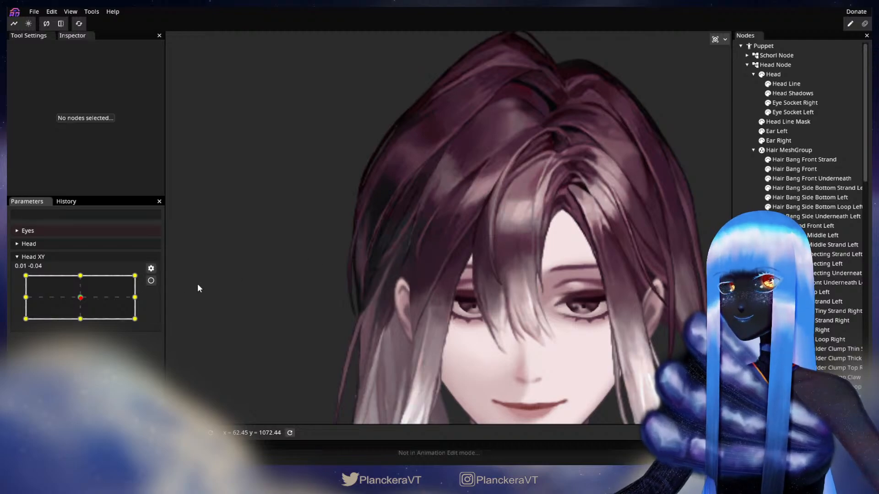
pyautogui.moveTo(84, 302); pyautogui.dragTo(25, 302)
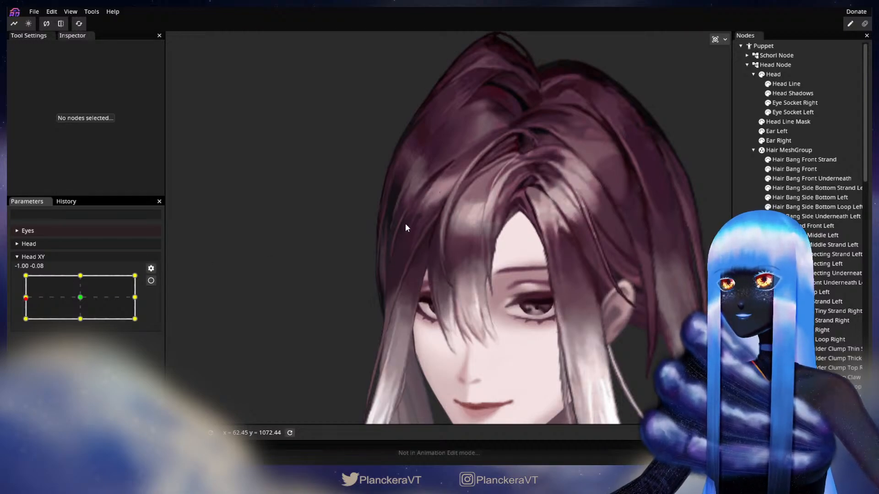
# Sweep Head XY between the -1.00, -1.00 and -1.00, 0.00 keypoints to compare the side bang's shape up close
pyautogui.moveTo(26, 297); pyautogui.dragTo(25, 328)
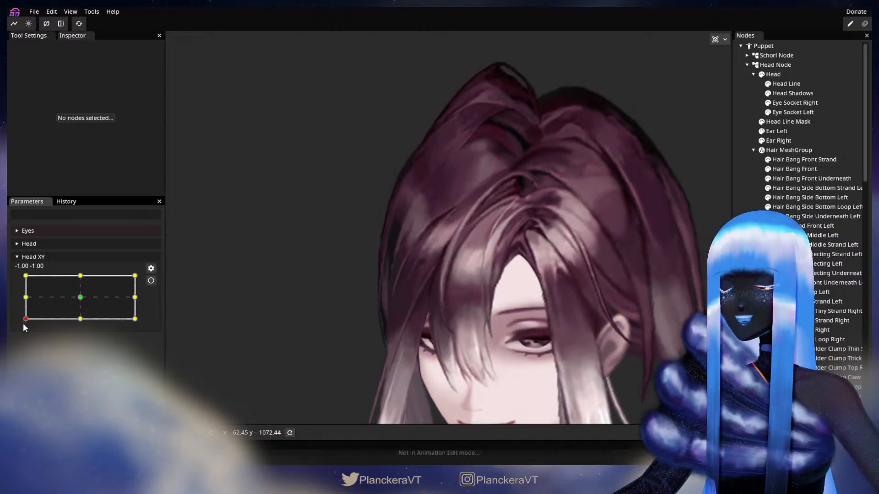
pyautogui.moveTo(378, 312); pyautogui.dragTo(375, 335)
pyautogui.scroll(3, 438, 305)
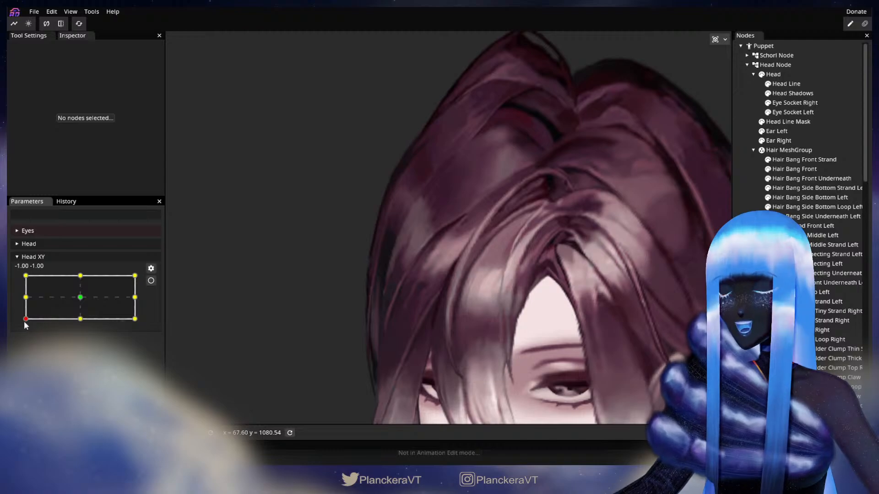
pyautogui.moveTo(24, 322); pyautogui.dragTo(21, 298)
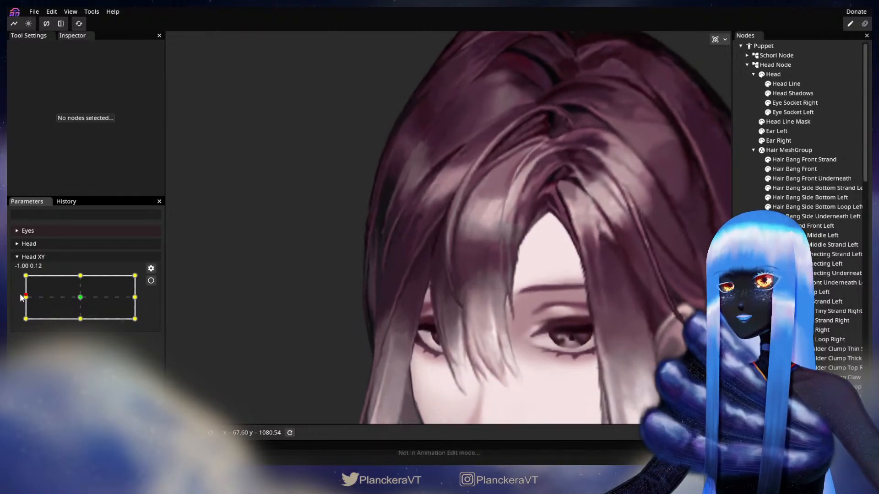
# Arm Head XY at the -1.00, -1.00 keypoint and nudge Hair Bang Side Right's vertices around the outer grey highlight slightly outward
pyautogui.click(151, 281)
pyautogui.scroll(3, 272, 317)
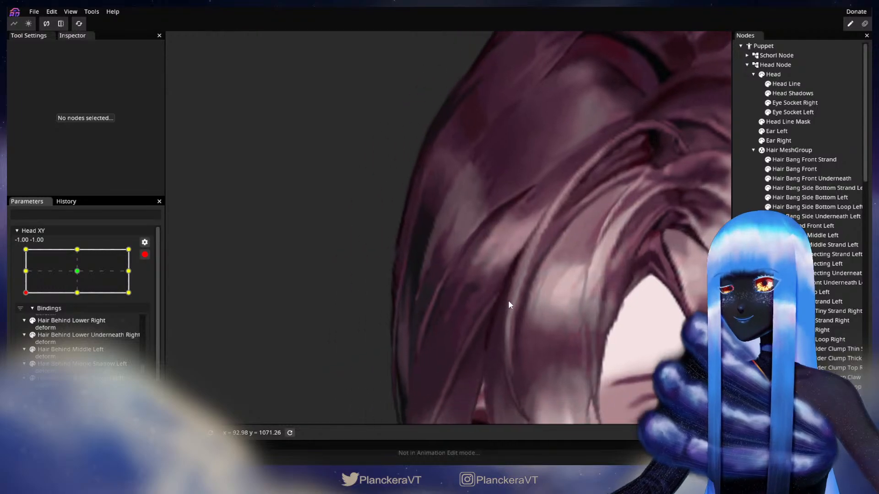
pyautogui.click(794, 330)
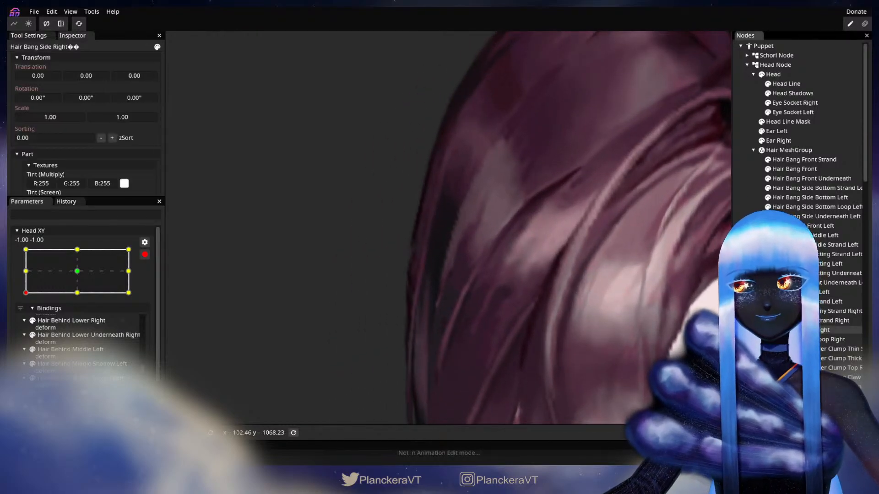
pyautogui.scroll(1, 495, 249)
pyautogui.moveTo(489, 249); pyautogui.dragTo(478, 246)
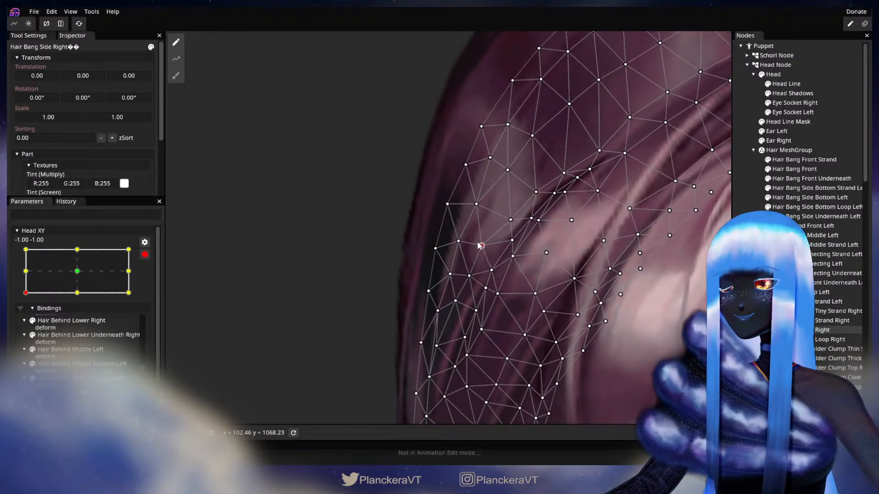
pyautogui.moveTo(511, 220); pyautogui.dragTo(504, 216)
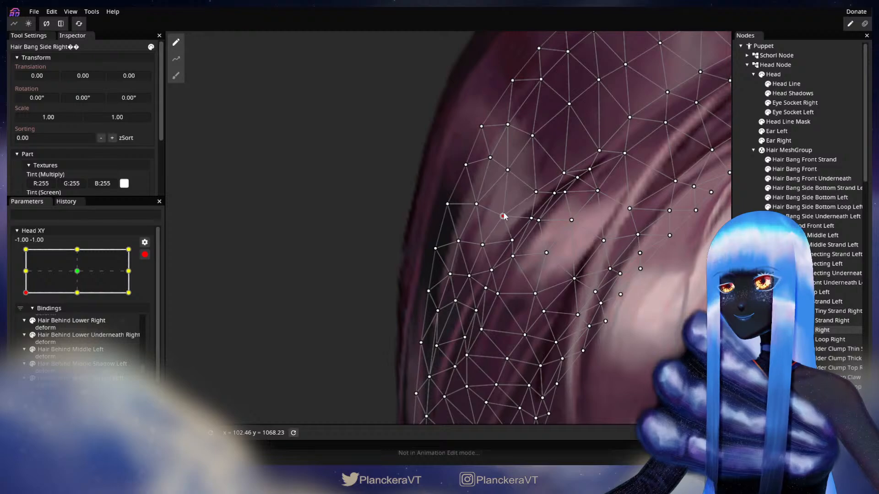
pyautogui.moveTo(508, 171); pyautogui.dragTo(507, 169)
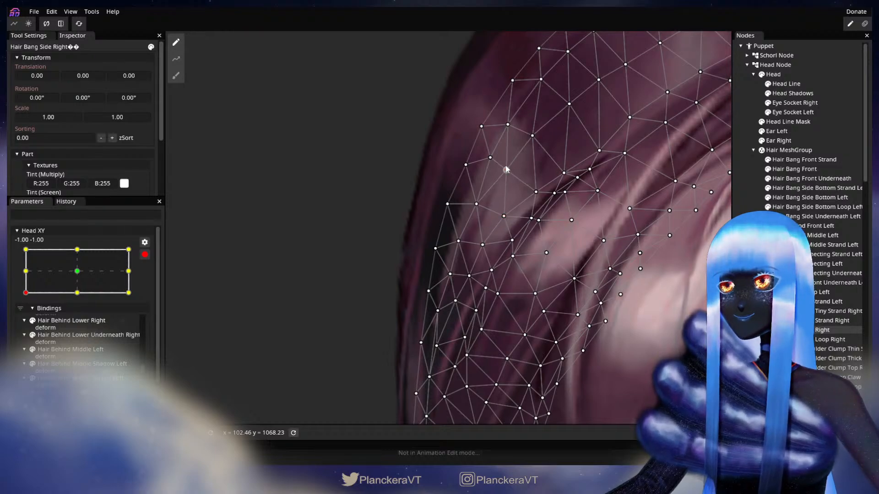
# Nudge the Hair Bang Side Right vertices along the dark crease and down the dark outer edge to smooth the strand lines
pyautogui.moveTo(482, 259); pyautogui.dragTo(468, 216)
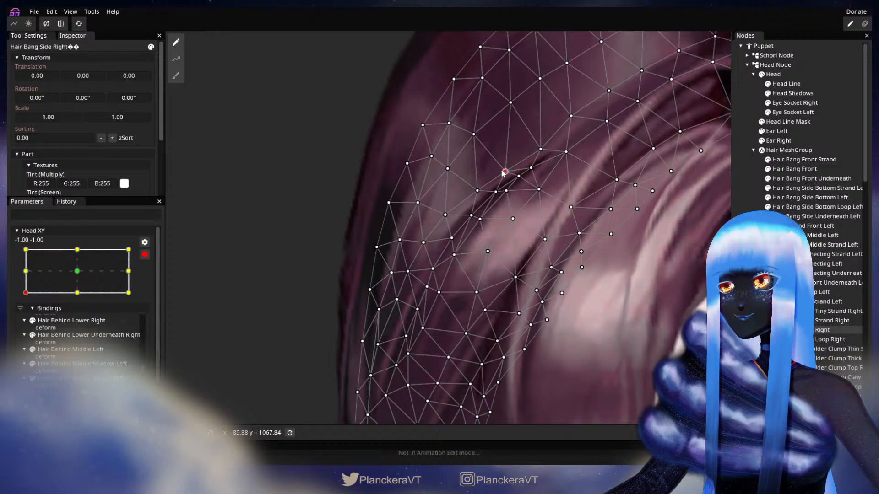
pyautogui.moveTo(502, 173); pyautogui.dragTo(501, 171)
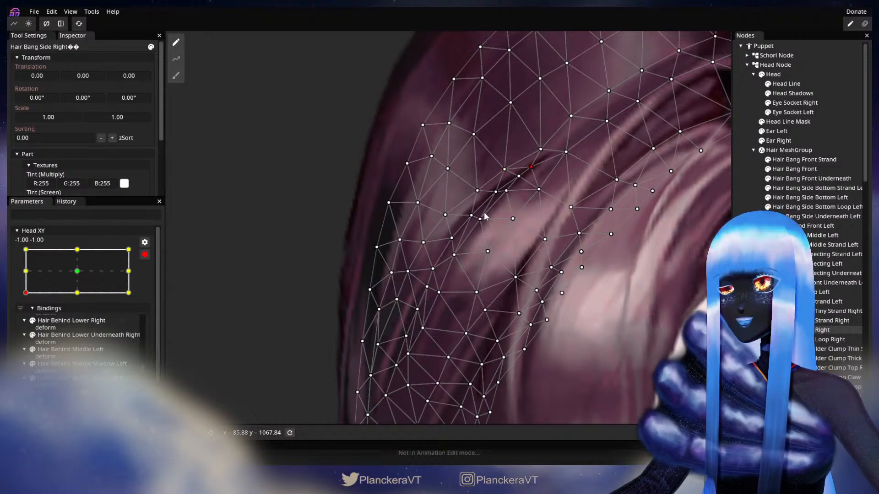
pyautogui.moveTo(471, 215); pyautogui.dragTo(544, 233)
pyautogui.moveTo(494, 267); pyautogui.dragTo(508, 288)
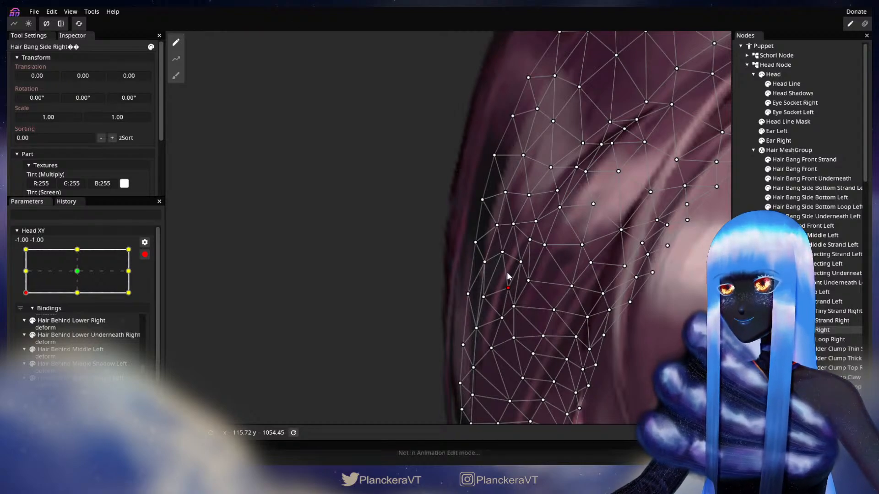
pyautogui.moveTo(505, 256); pyautogui.dragTo(502, 253)
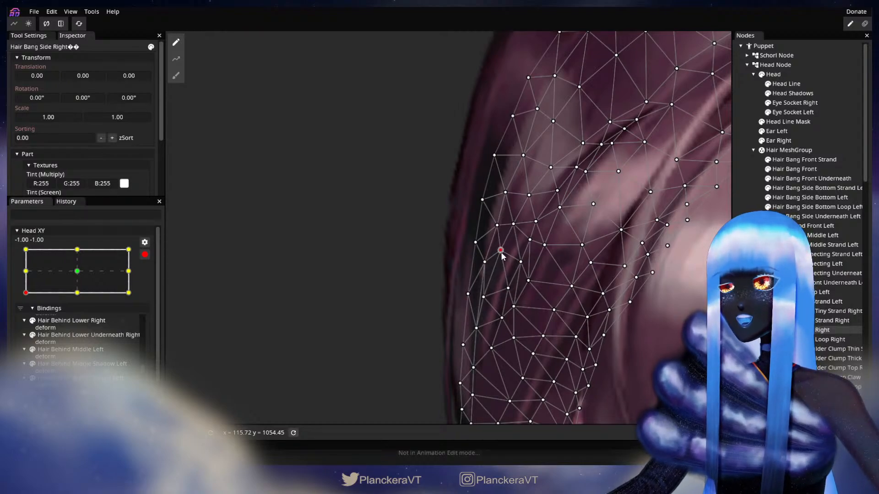
pyautogui.click(530, 239)
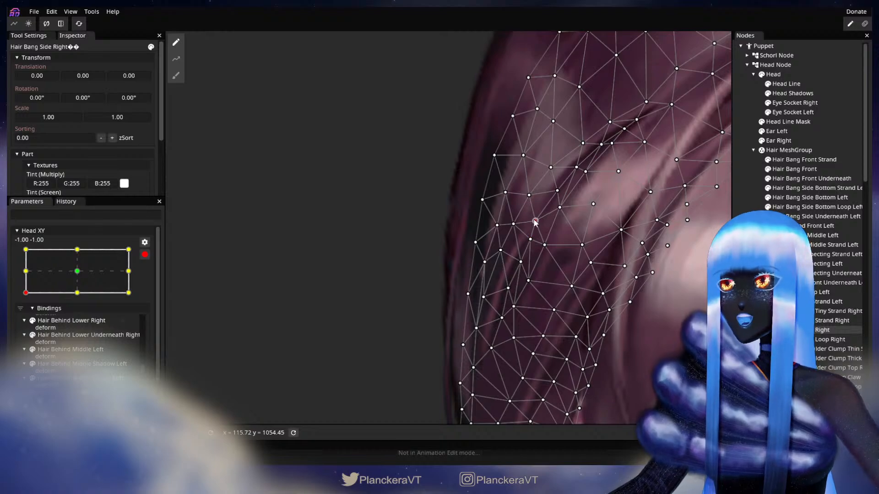
pyautogui.click(521, 259)
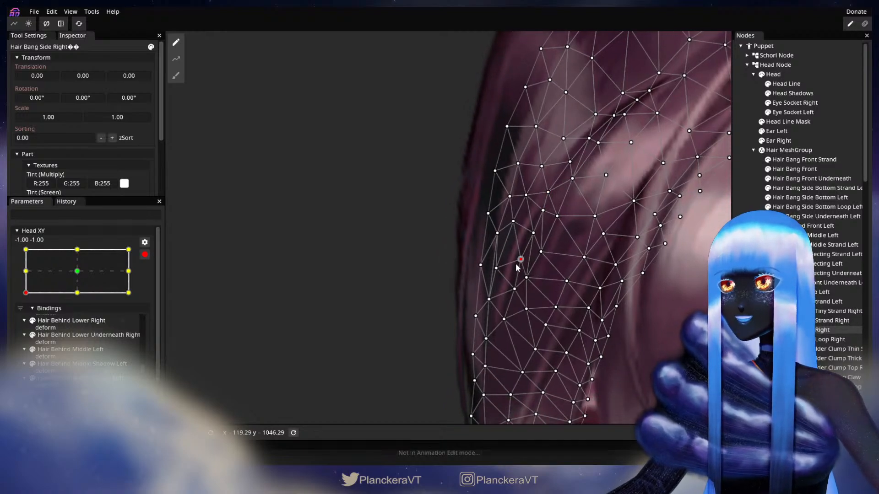
pyautogui.moveTo(515, 292); pyautogui.dragTo(503, 320)
# Fine-tune the vertices in the dark strands below the pale highlight, shifting them slightly outward and up
pyautogui.moveTo(568, 264); pyautogui.dragTo(460, 294)
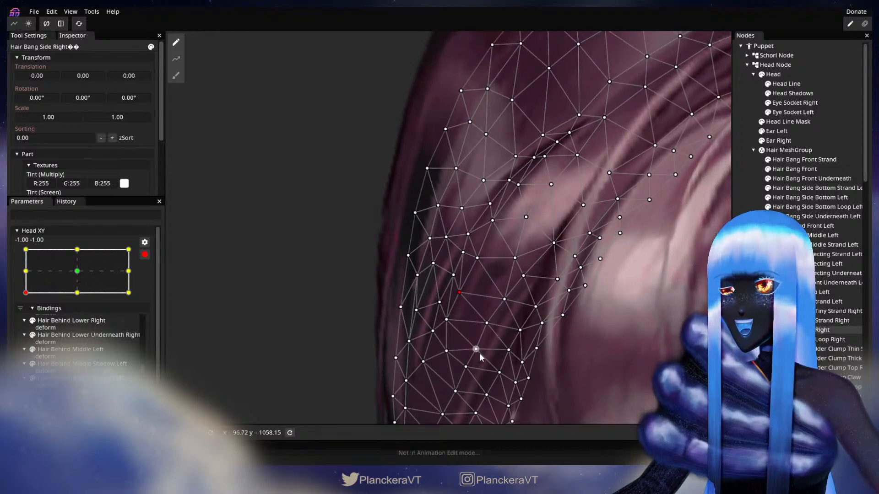
pyautogui.moveTo(480, 357); pyautogui.dragTo(476, 357)
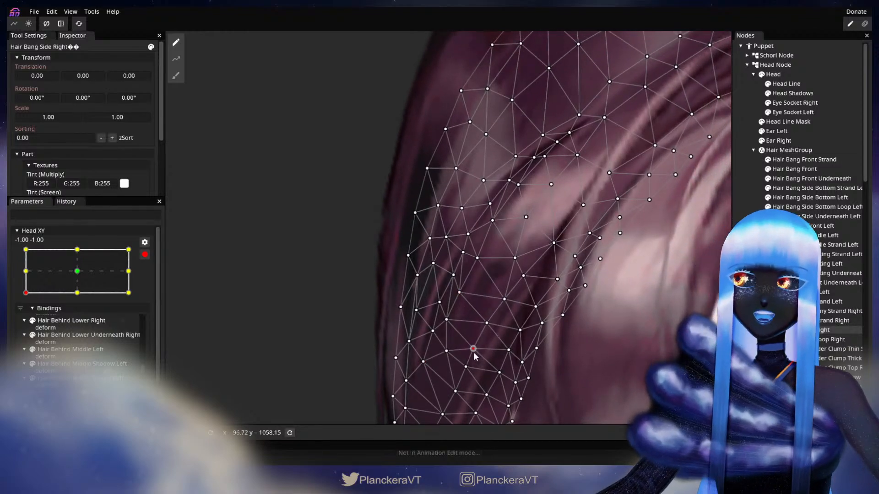
pyautogui.click(504, 300)
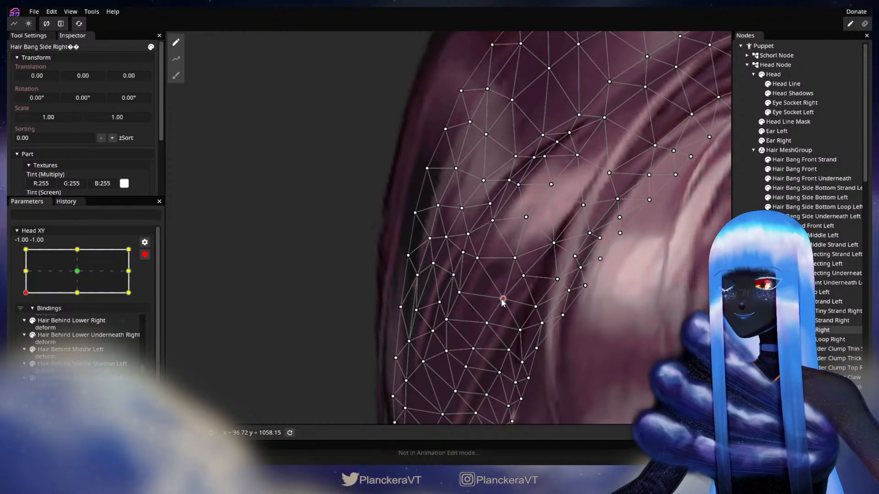
pyautogui.moveTo(525, 276); pyautogui.dragTo(524, 273)
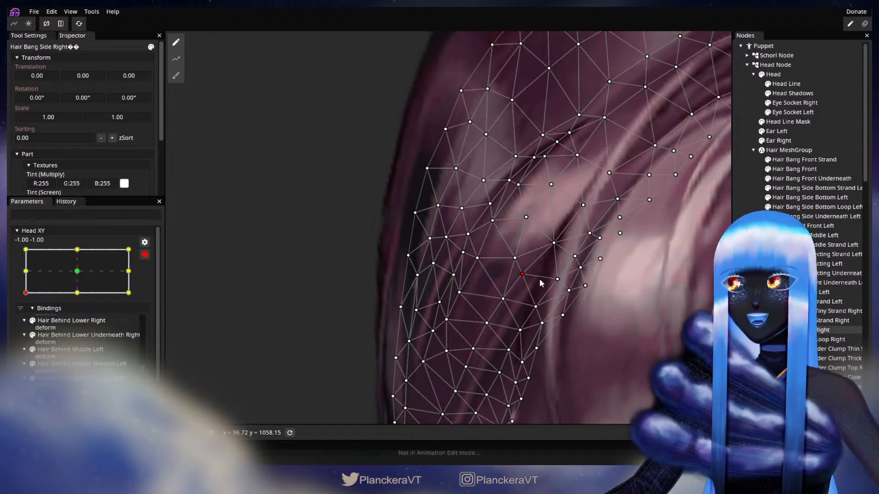
pyautogui.click(554, 243)
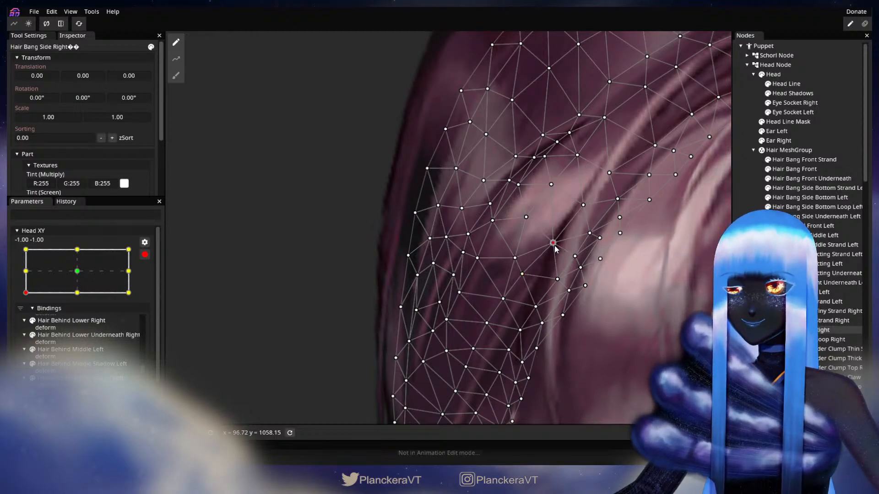
# Adjust the vertices on the pale highlight and along the dark crease above it, and deselect Hair Bang Side Right
pyautogui.moveTo(555, 247); pyautogui.dragTo(550, 280)
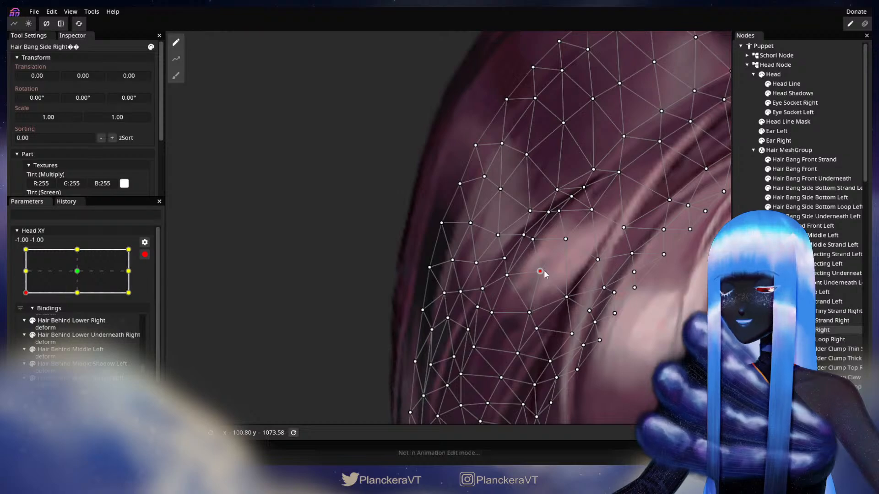
pyautogui.click(549, 212)
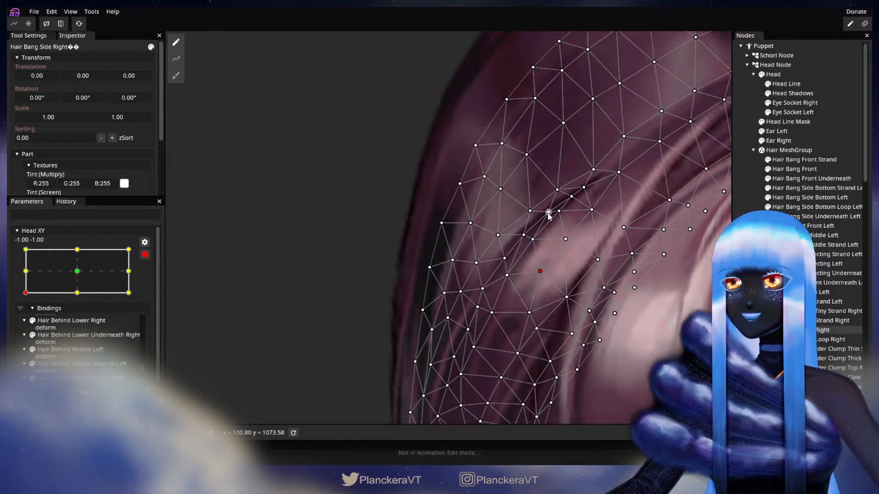
pyautogui.click(529, 209)
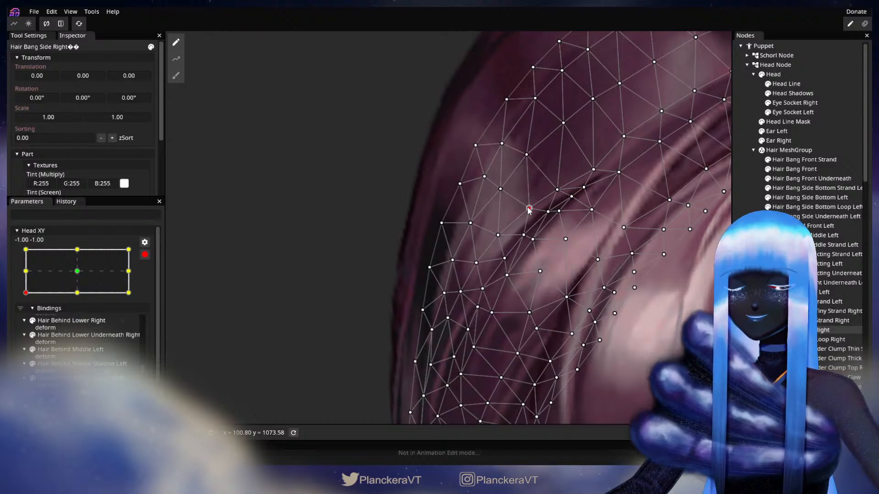
pyautogui.click(583, 188)
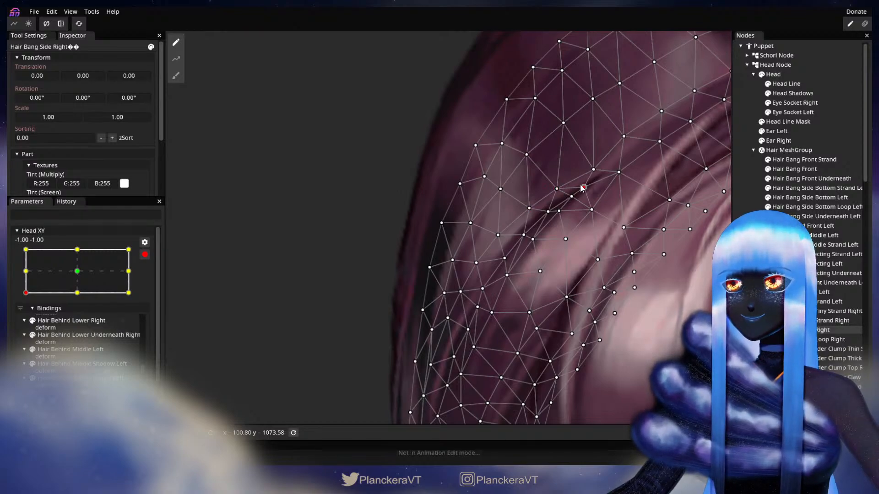
pyautogui.moveTo(580, 185); pyautogui.dragTo(579, 184)
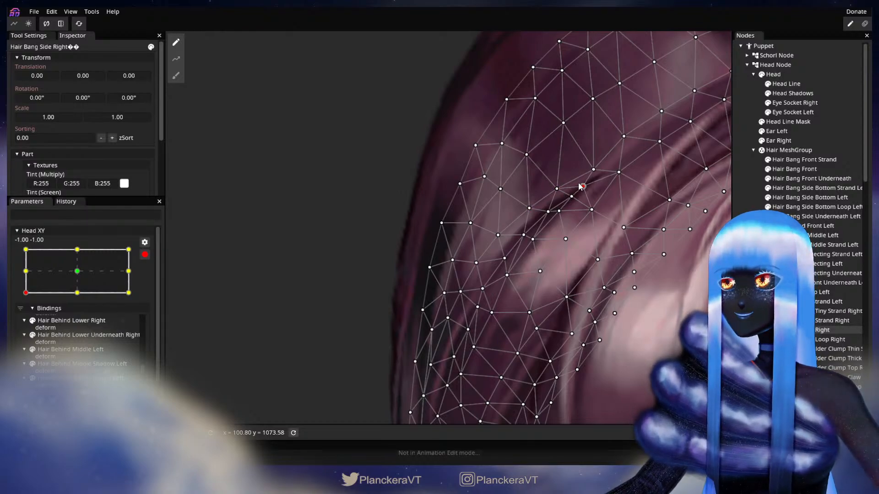
pyautogui.click(631, 314)
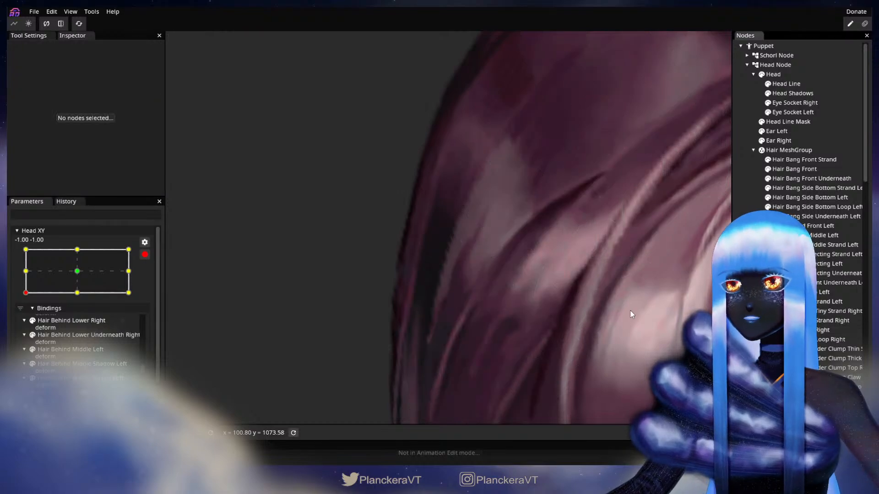
# Stop recording the Head XY keypoint and move the parameter up from -1.00, -1.00 and back to check the side bang's motion
pyautogui.scroll(-3, 604, 324)
pyautogui.scroll(-4, 603, 335)
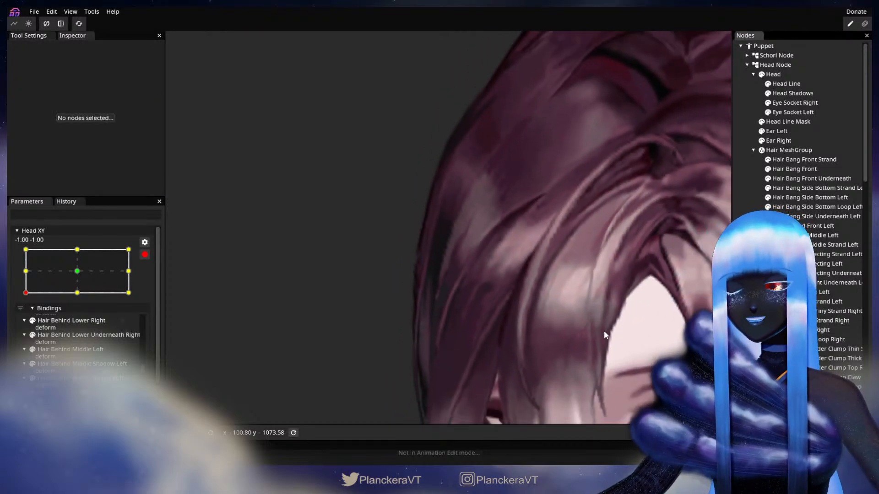
pyautogui.scroll(-6, 603, 348)
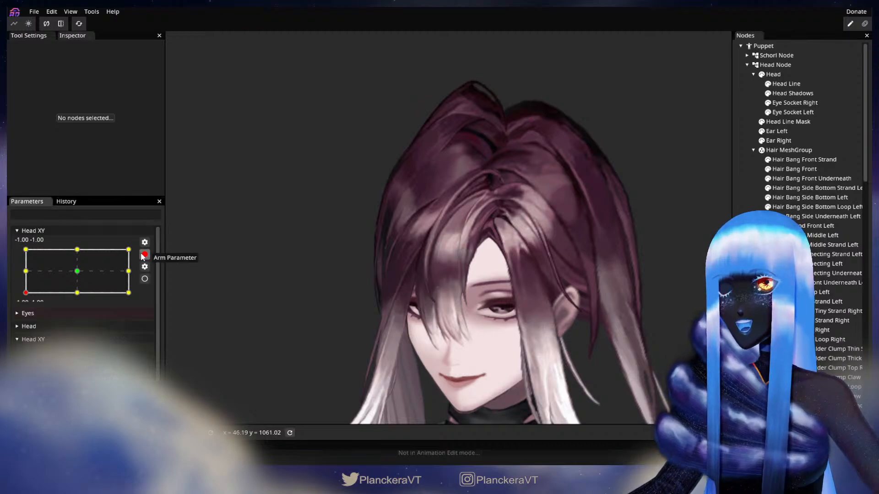
pyautogui.click(145, 255)
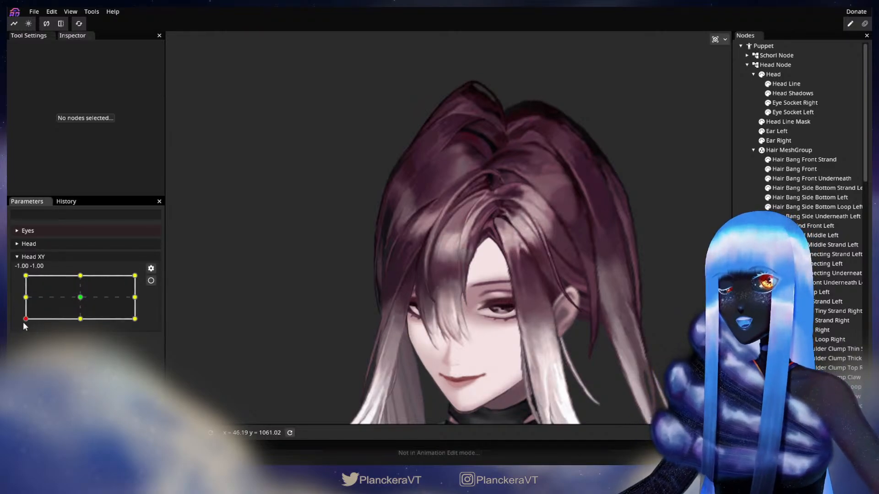
pyautogui.moveTo(25, 320)
pyautogui.mouseDown()
pyautogui.moveTo(25, 298)
pyautogui.moveTo(25, 320)
pyautogui.moveTo(19, 306)
pyautogui.mouseUp()
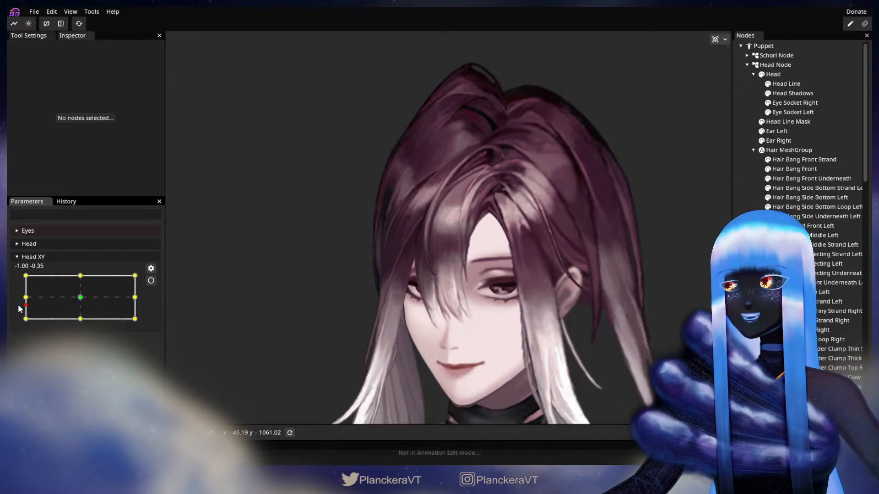
pyautogui.moveTo(18, 305); pyautogui.dragTo(26, 324)
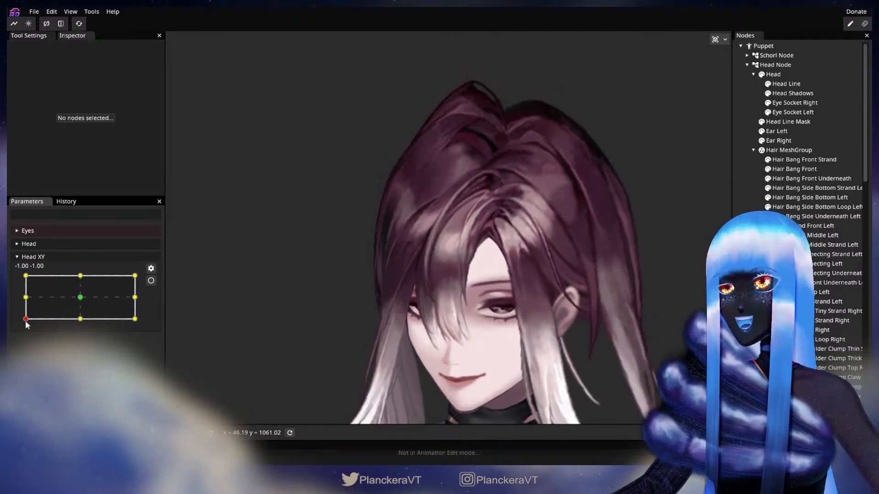
# Rearm Head XY at -1.00, -1.00, reselect Hair Bang Side Right, and nudge the vertices at the lower end of the dark crease
pyautogui.click(151, 281)
pyautogui.scroll(5, 259, 331)
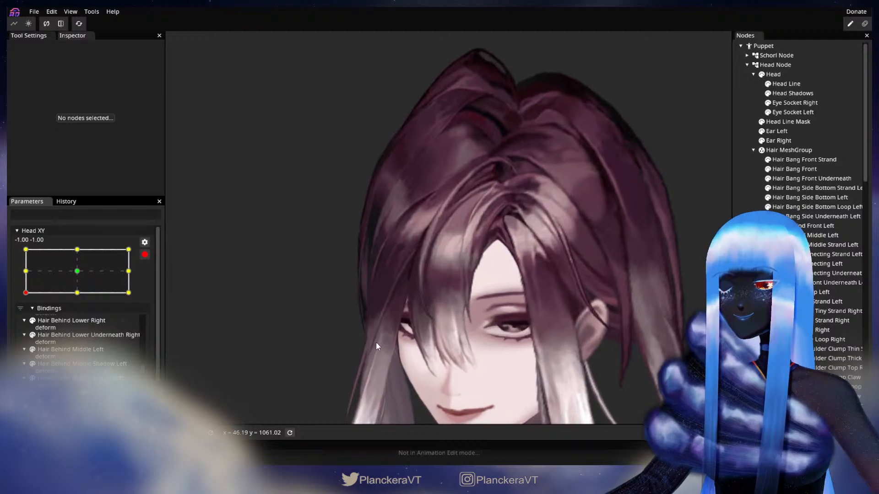
pyautogui.scroll(6, 385, 332)
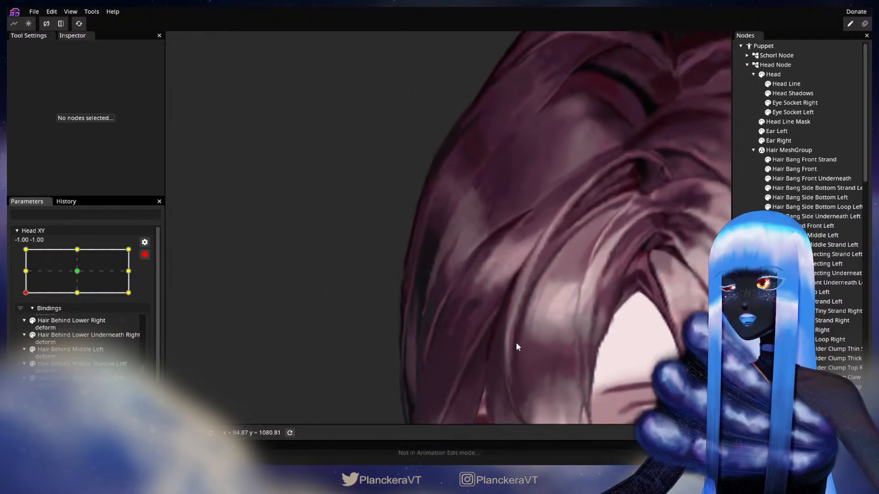
pyautogui.scroll(2, 562, 336)
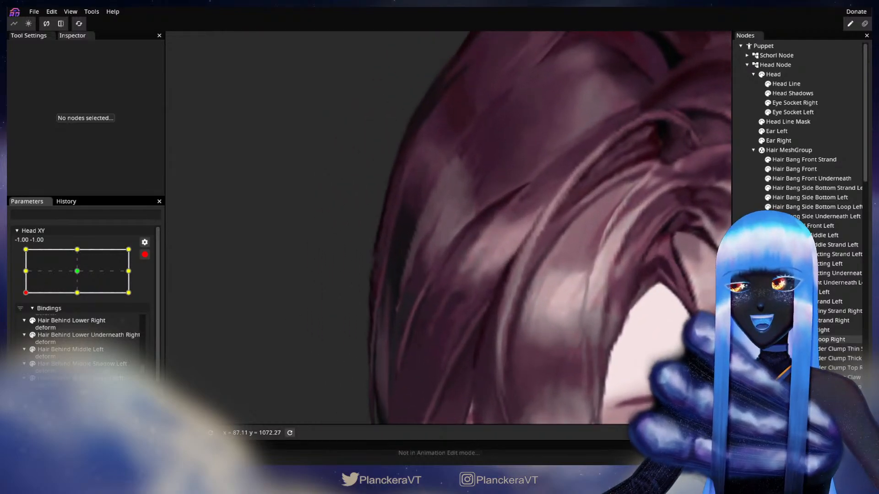
pyautogui.click(797, 330)
pyautogui.scroll(3, 358, 322)
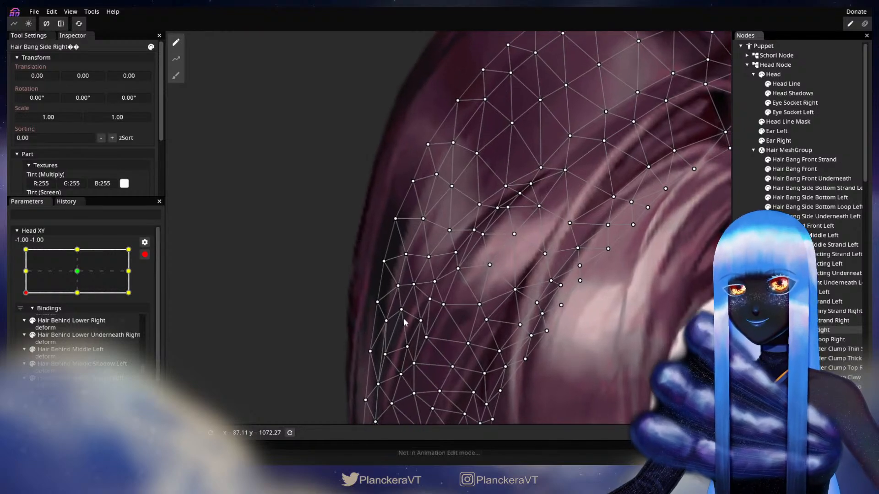
pyautogui.moveTo(433, 335); pyautogui.dragTo(482, 315)
pyautogui.scroll(1, 482, 317)
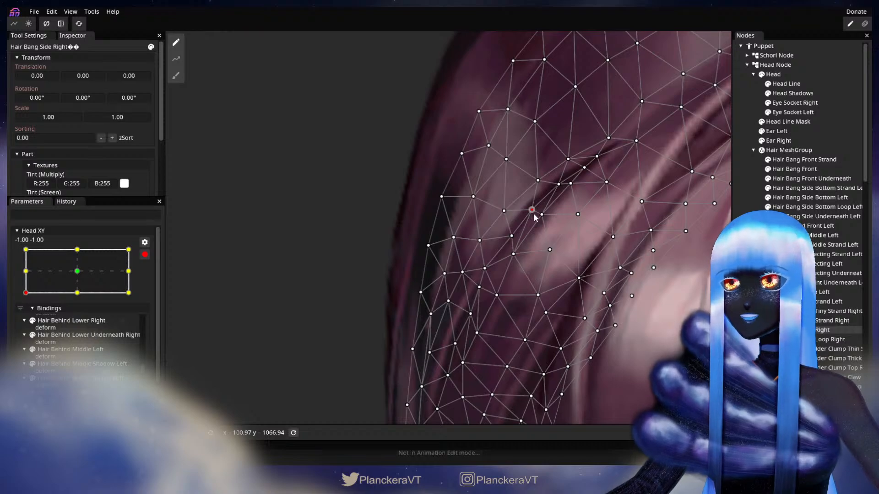
pyautogui.click(539, 185)
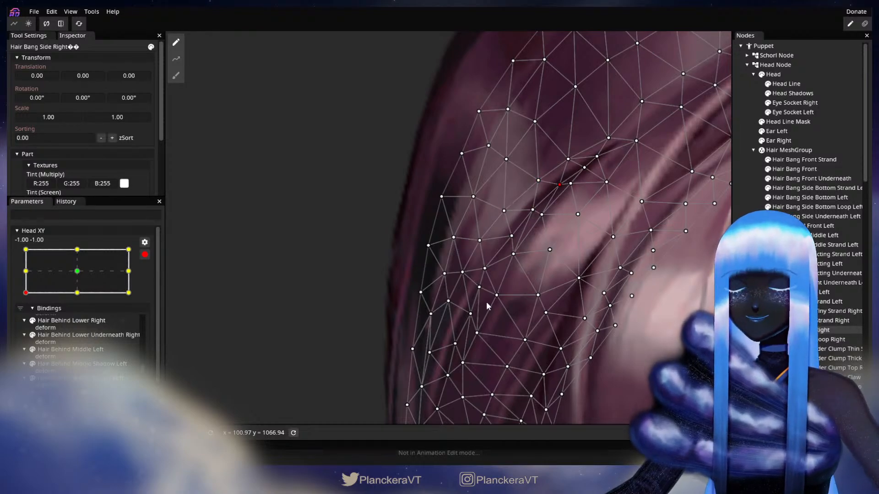
# Save the puppet file and nudge the vertices in the dark strands near the outer edge of Hair Bang Side Right
pyautogui.moveTo(464, 315); pyautogui.dragTo(472, 263)
pyautogui.click(488, 237)
pyautogui.hotkey('ctrl', 's')
pyautogui.click(494, 274)
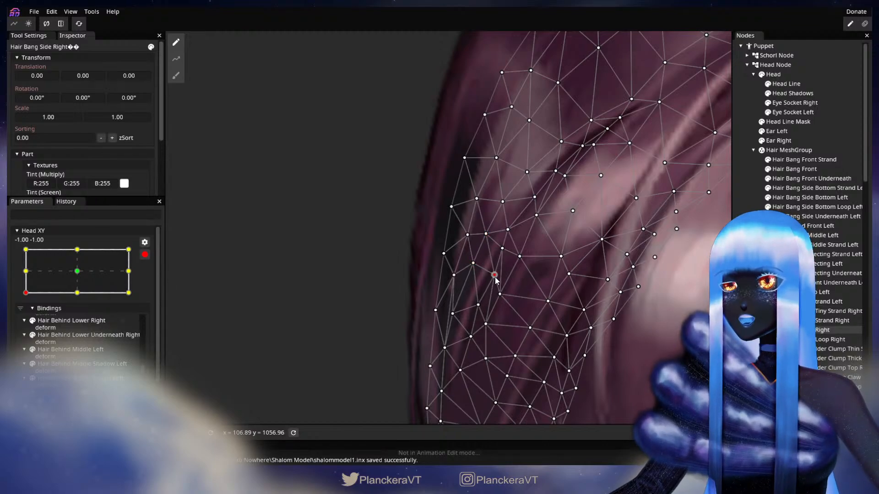
pyautogui.moveTo(478, 305); pyautogui.dragTo(480, 305)
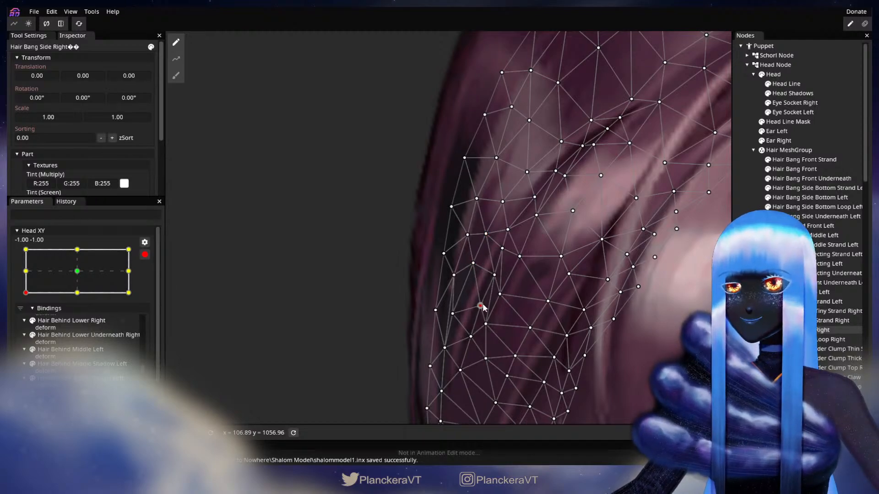
pyautogui.moveTo(473, 264); pyautogui.dragTo(472, 268)
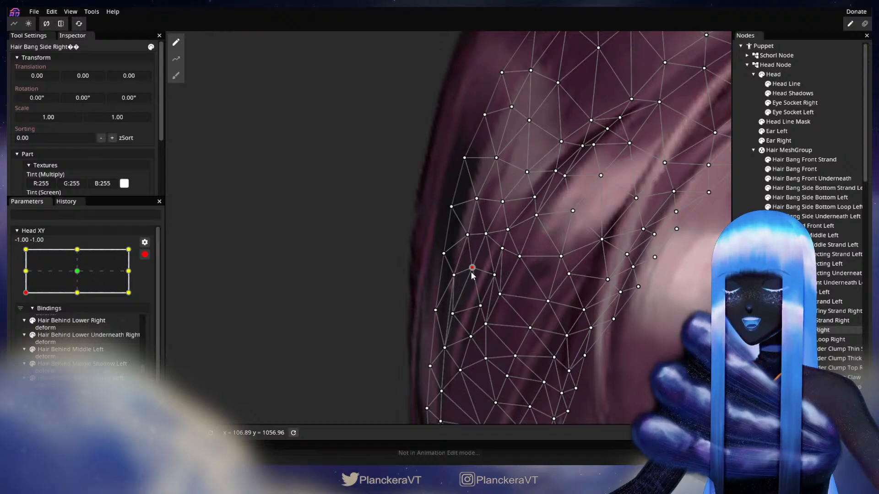
# Shift the vertices farther down the dark outer strands slightly inward, and deselect Hair Bang Side Right
pyautogui.moveTo(465, 300); pyautogui.dragTo(472, 279)
pyautogui.click(461, 296)
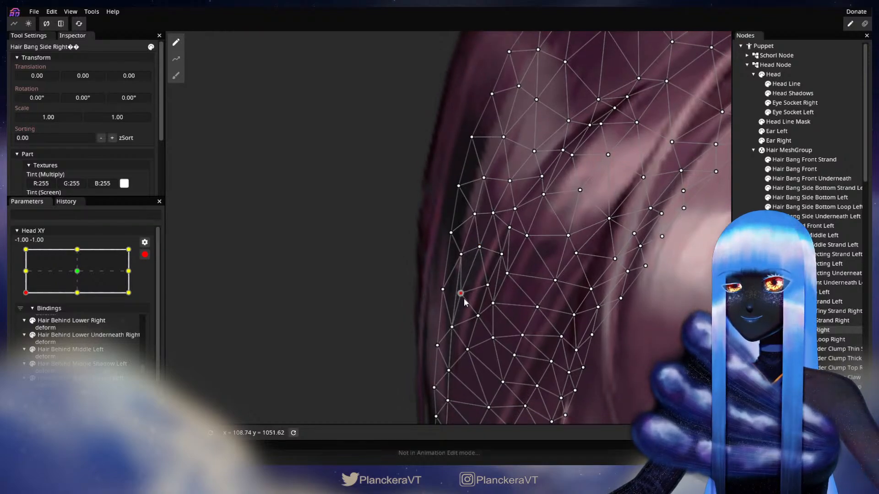
pyautogui.click(453, 328)
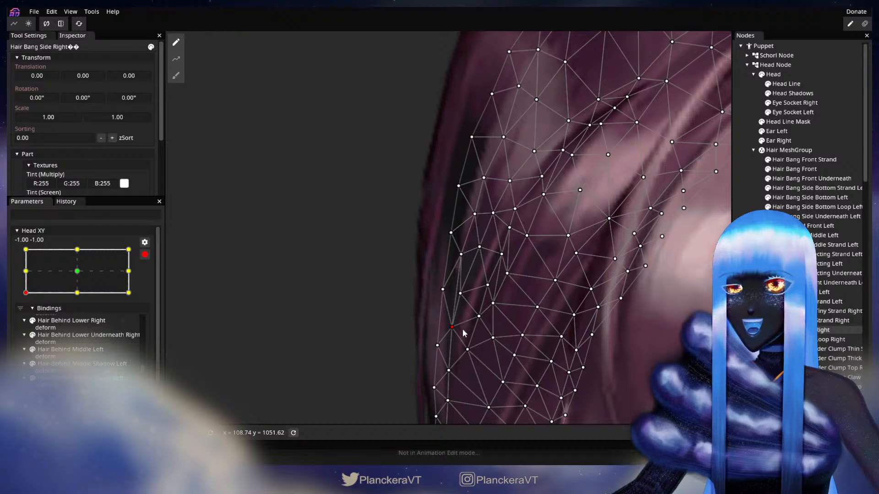
pyautogui.moveTo(452, 327); pyautogui.dragTo(462, 331)
pyautogui.click(626, 358)
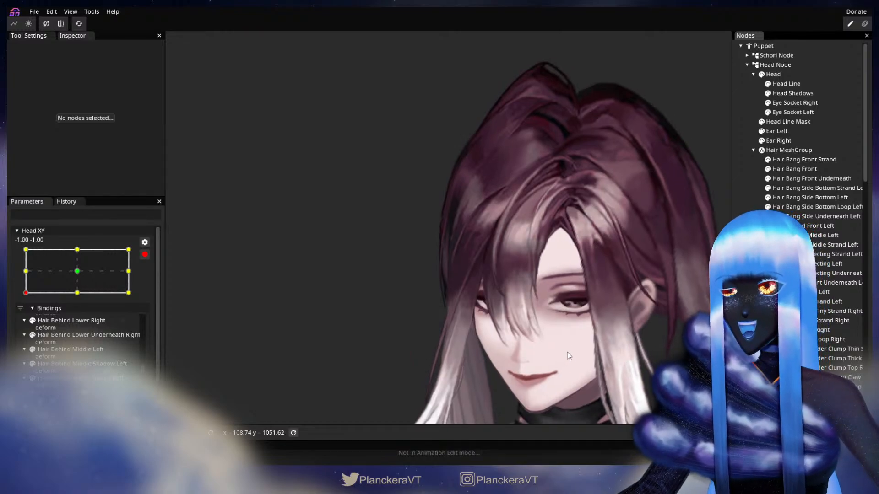
# Stop recording the Head XY keypoint and move the parameter around -1.00, -1.00 to check how the side hair follows the head
pyautogui.moveTo(567, 352); pyautogui.dragTo(538, 309)
pyautogui.scroll(-3, 538, 309)
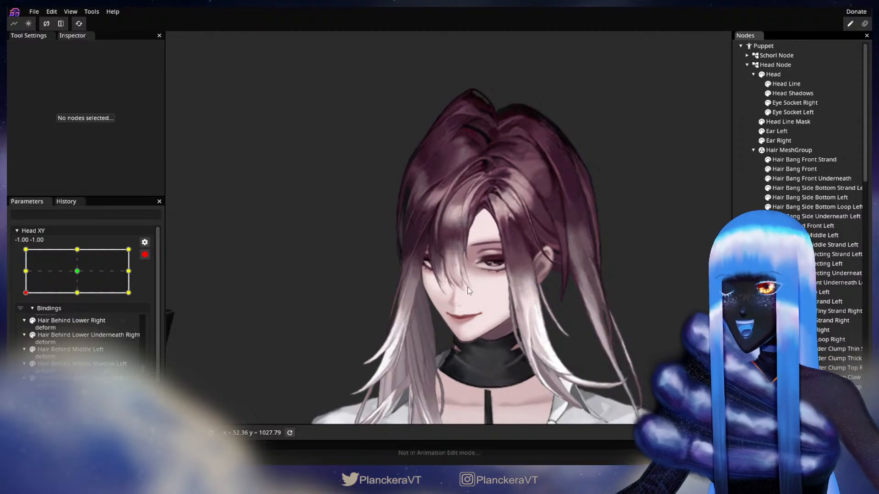
pyautogui.scroll(3, 339, 285)
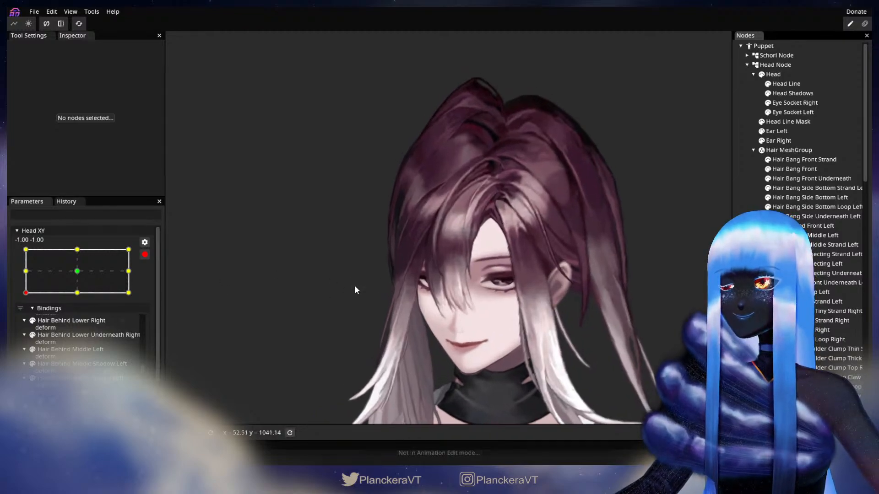
pyautogui.rightClick(355, 290)
pyautogui.click(144, 255)
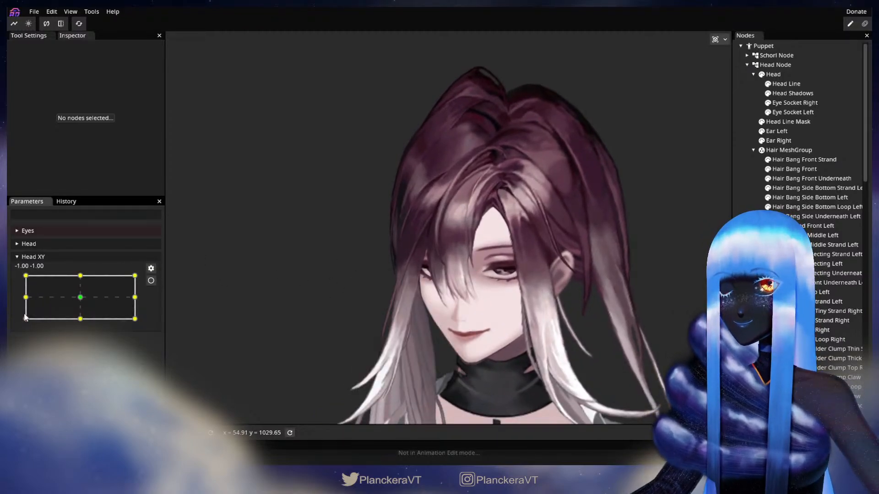
pyautogui.moveTo(25, 317)
pyautogui.mouseDown()
pyautogui.moveTo(24, 298)
pyautogui.moveTo(26, 320)
pyautogui.mouseUp()
# Rearm Head XY at -1.00, -1.00, reselect Hair Bang Side Right, and nudge the vertices along the dark crease above the pale highlight
pyautogui.click(151, 280)
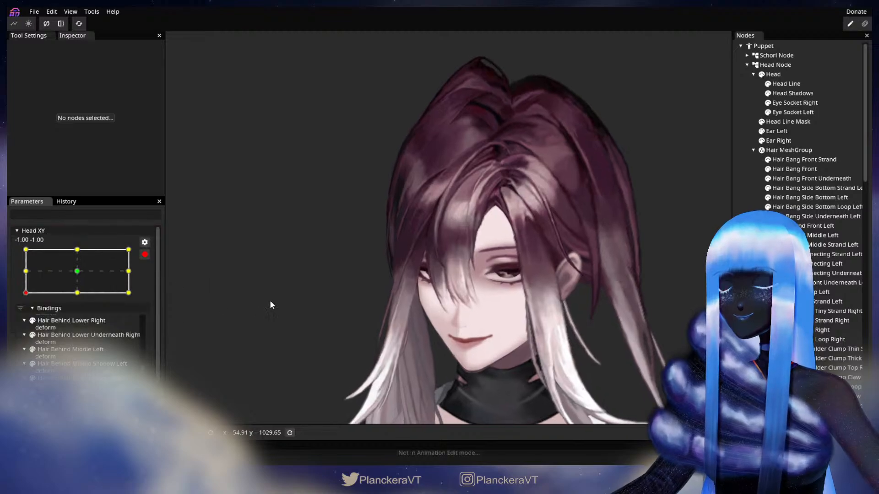
pyautogui.scroll(6, 314, 294)
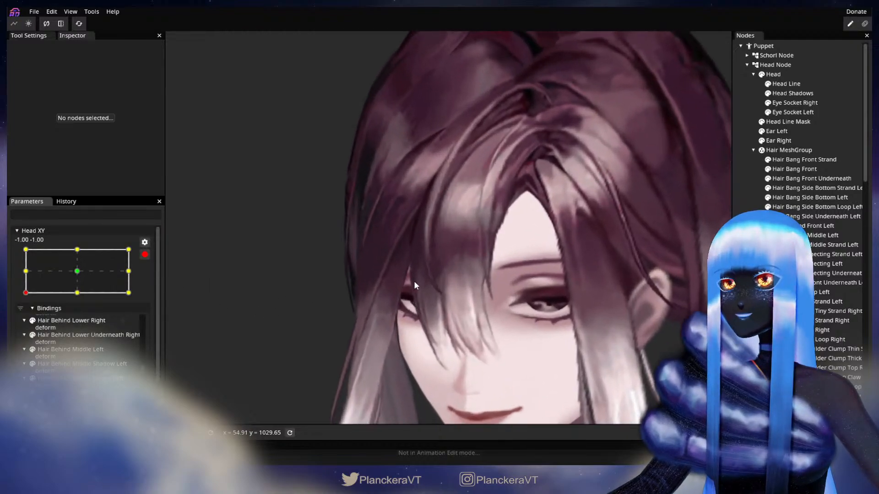
pyautogui.scroll(6, 415, 282)
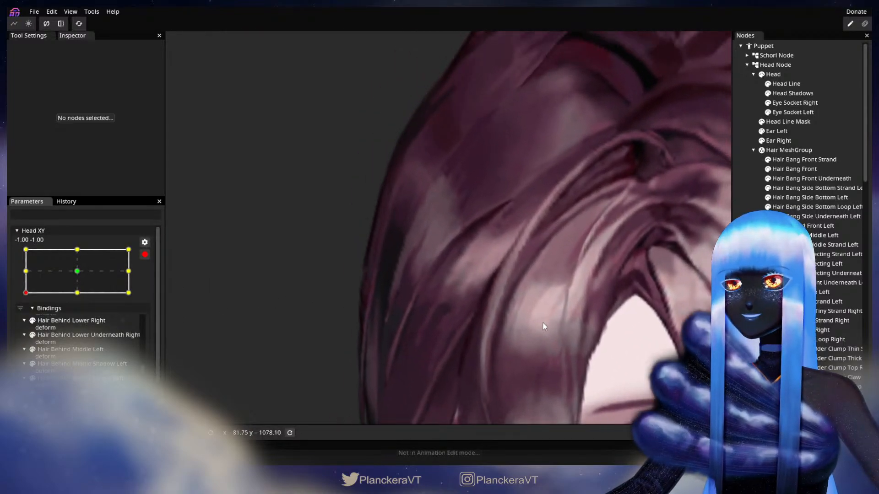
pyautogui.scroll(3, 545, 326)
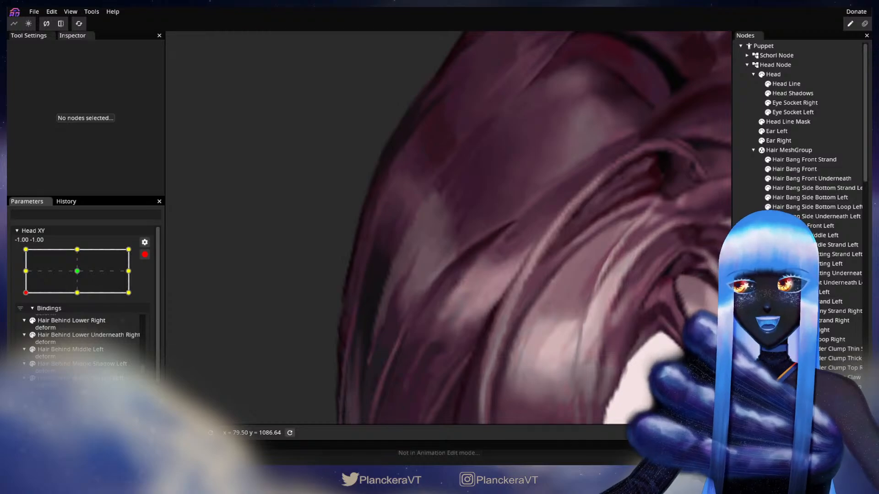
pyautogui.click(417, 307)
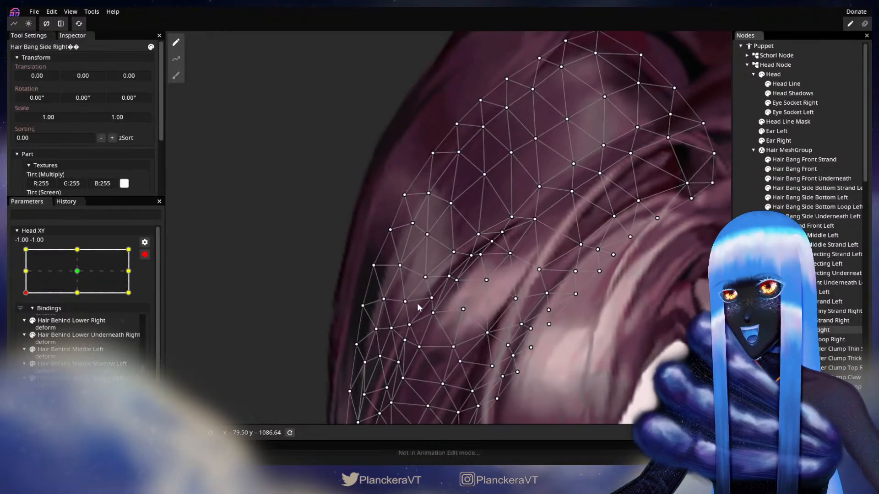
pyautogui.scroll(2, 417, 307)
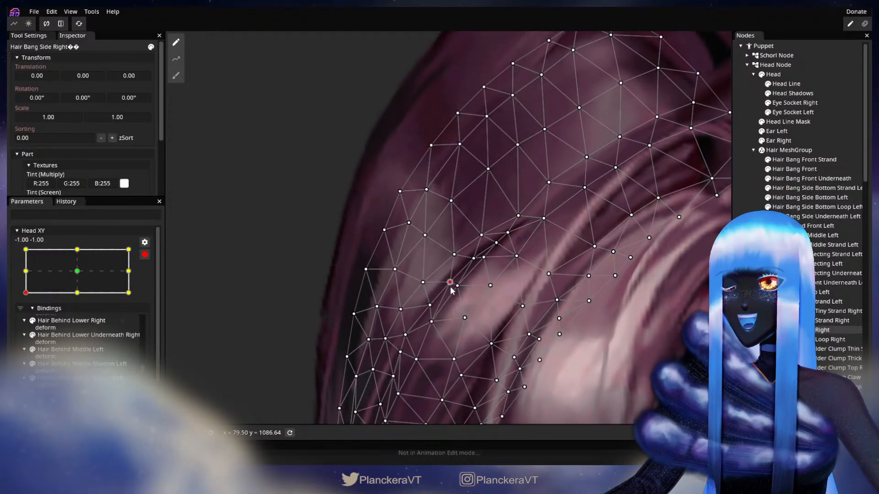
pyautogui.click(451, 282)
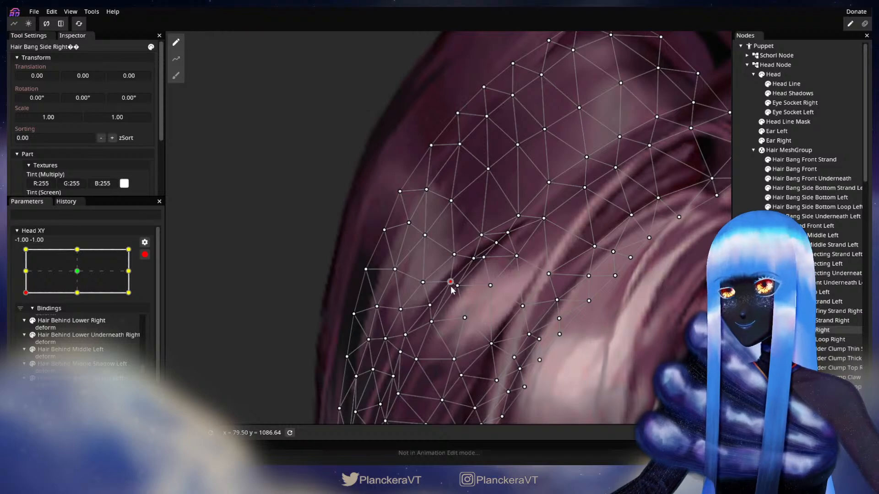
pyautogui.click(476, 259)
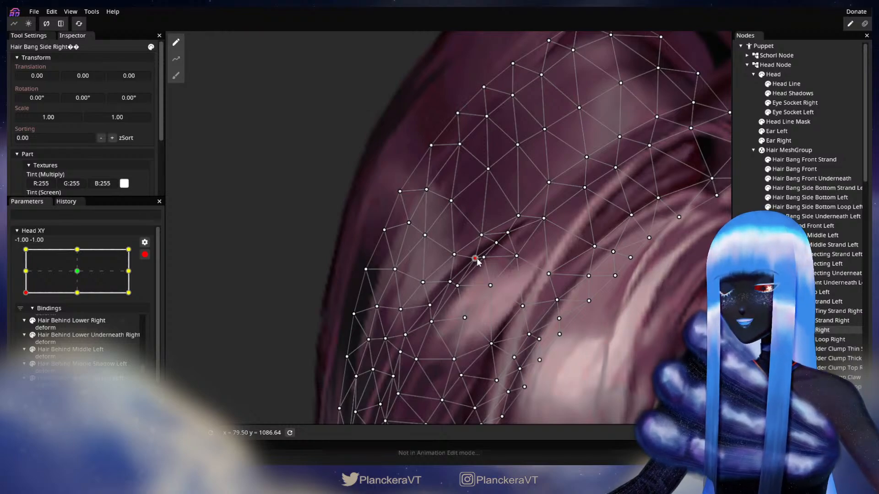
pyautogui.click(481, 236)
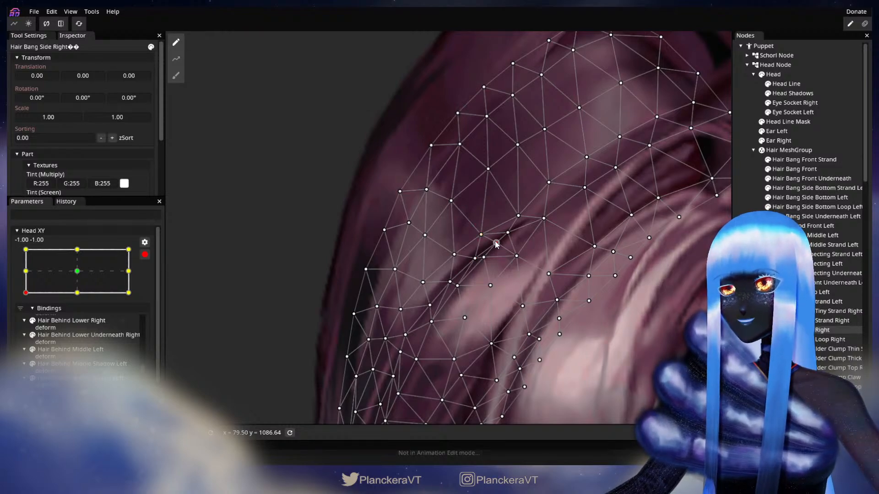
pyautogui.moveTo(496, 241); pyautogui.dragTo(494, 239)
# Fine-tune the vertices beside and below the lower end of the dark crease, and deselect Hair Bang Side Right
pyautogui.moveTo(460, 272); pyautogui.dragTo(493, 247)
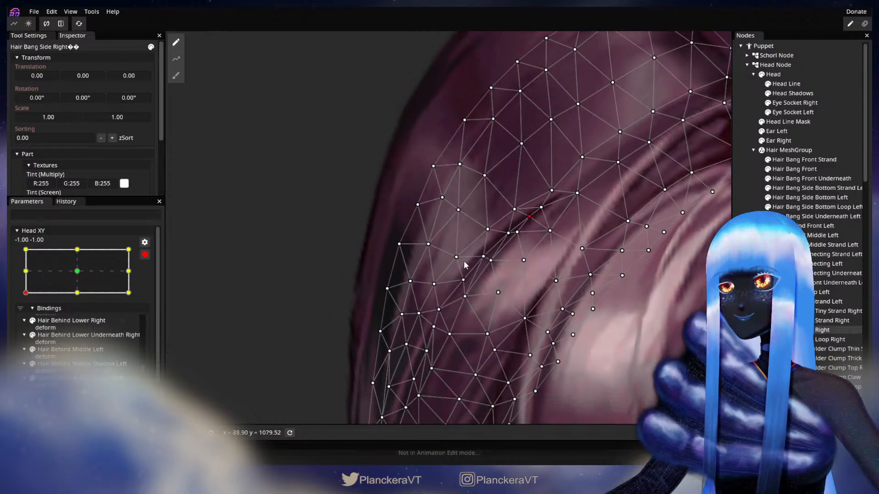
pyautogui.click(461, 259)
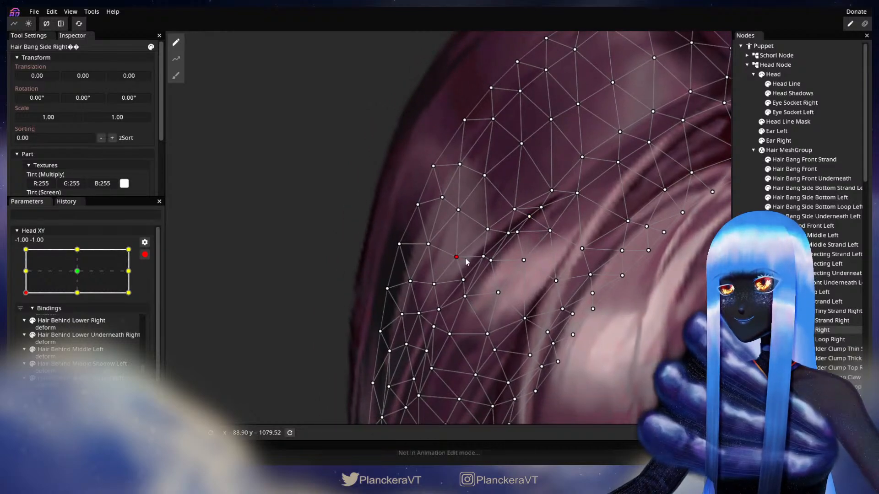
pyautogui.click(463, 280)
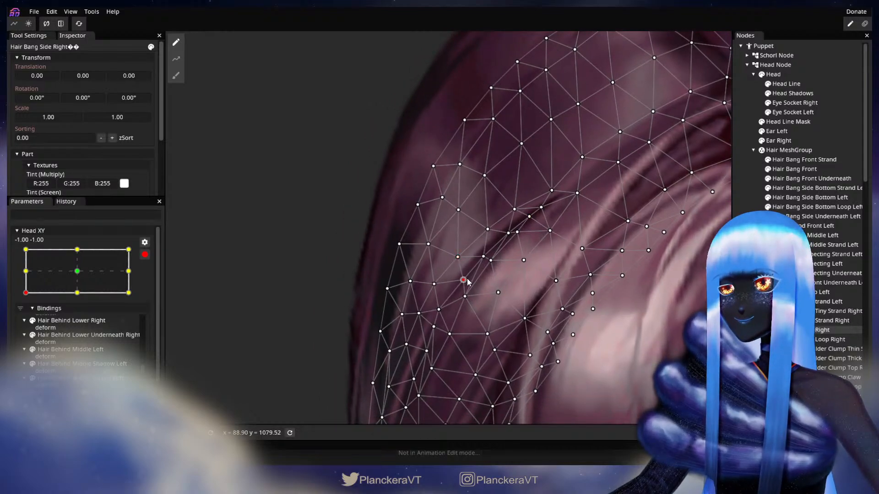
pyautogui.click(436, 285)
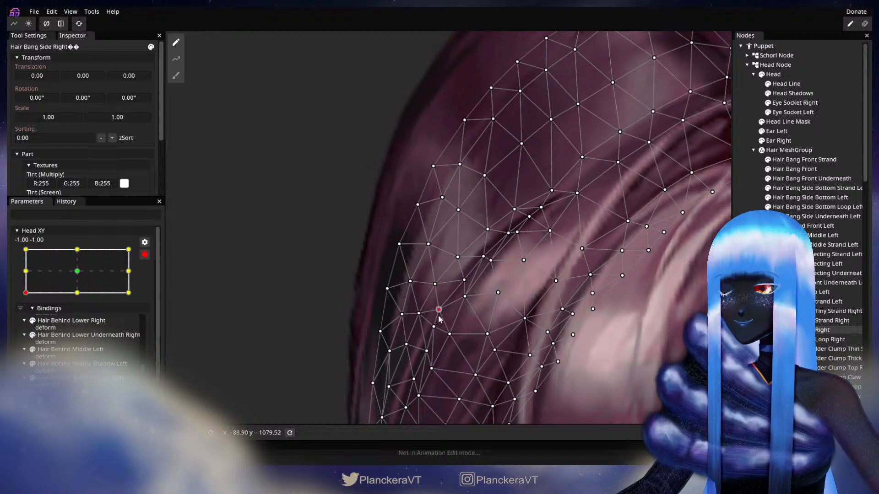
pyautogui.moveTo(438, 316); pyautogui.dragTo(443, 317)
pyautogui.click(599, 341)
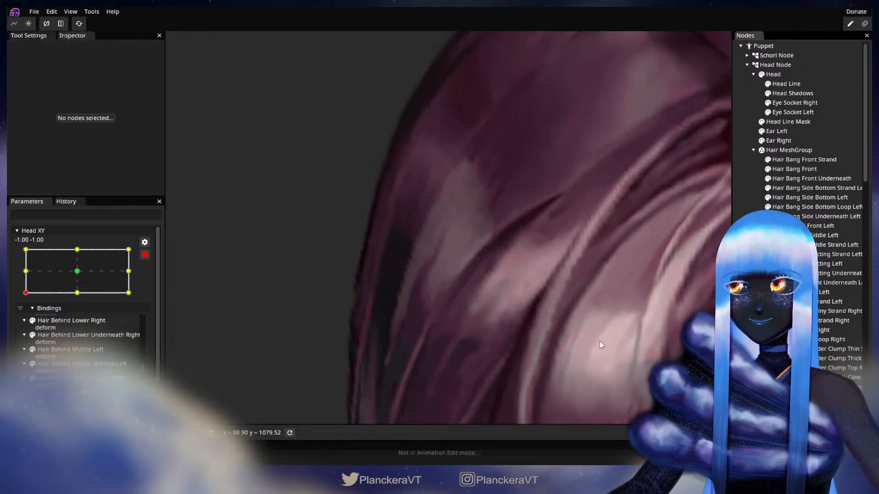
# View the whole head, stop recording the Head XY keypoint, and move the parameter near -1.00, -1.00 to review the hair's motion
pyautogui.scroll(-4, 593, 339)
pyautogui.scroll(-5, 596, 341)
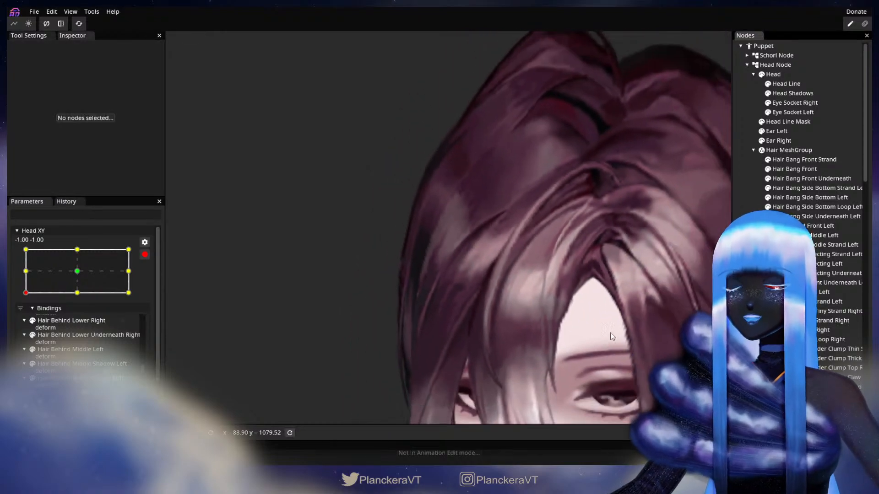
pyautogui.scroll(-6, 563, 339)
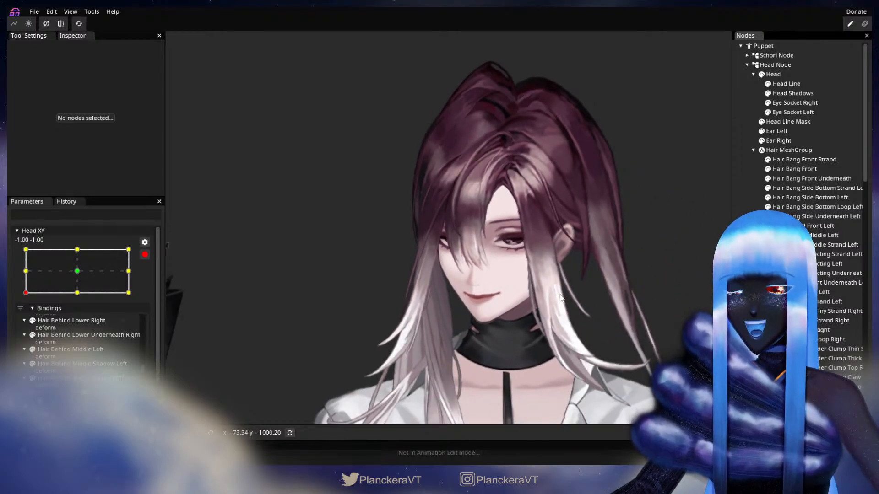
pyautogui.moveTo(648, 240); pyautogui.dragTo(636, 245)
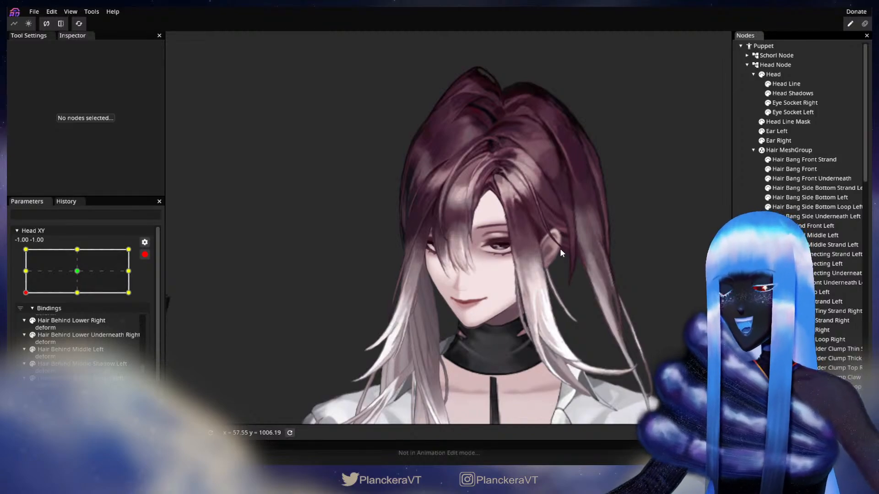
pyautogui.moveTo(561, 251); pyautogui.dragTo(541, 269)
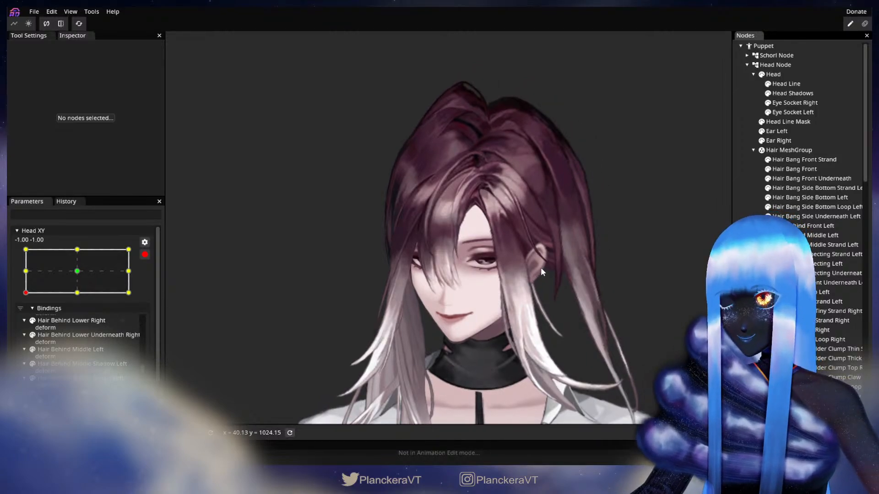
pyautogui.click(145, 255)
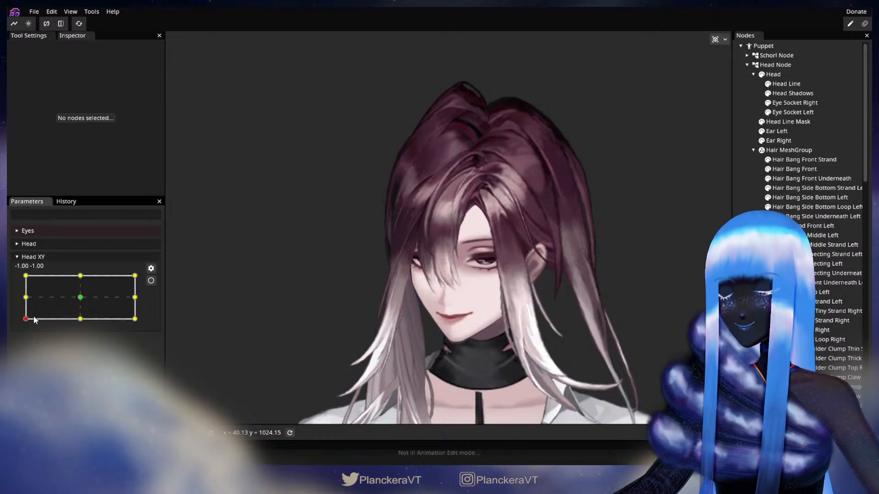
pyautogui.moveTo(27, 323)
pyautogui.mouseDown()
pyautogui.moveTo(26, 299)
pyautogui.moveTo(24, 325)
pyautogui.mouseUp()
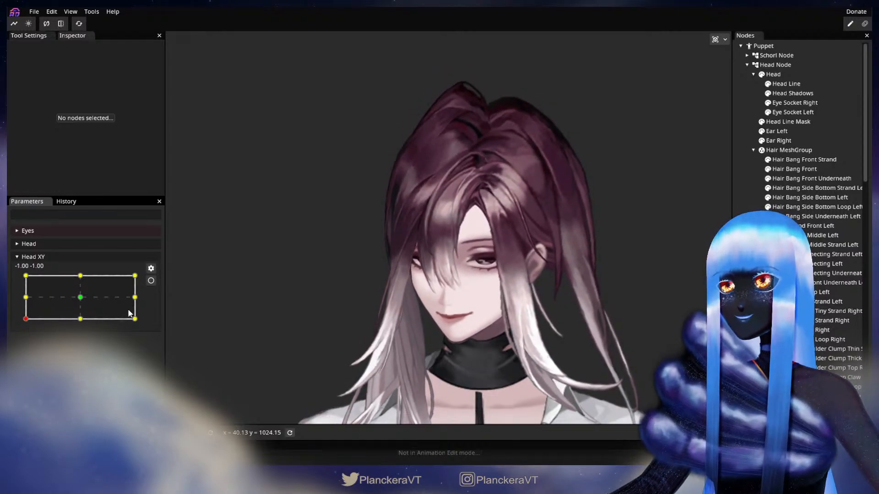
# Rearm Head XY at -1.00, -1.00, nudge Hair Bang Side Right's vertices around the lower end of the dark crease, and deselect it
pyautogui.click(151, 280)
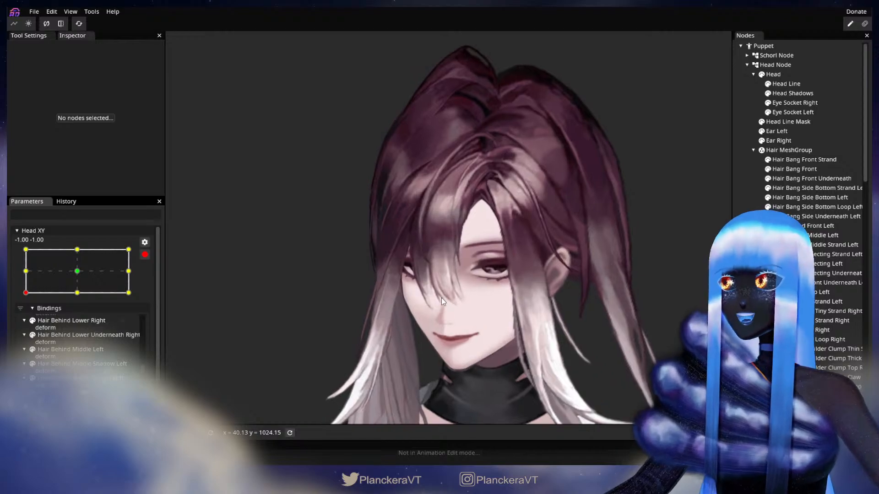
pyautogui.scroll(6, 441, 298)
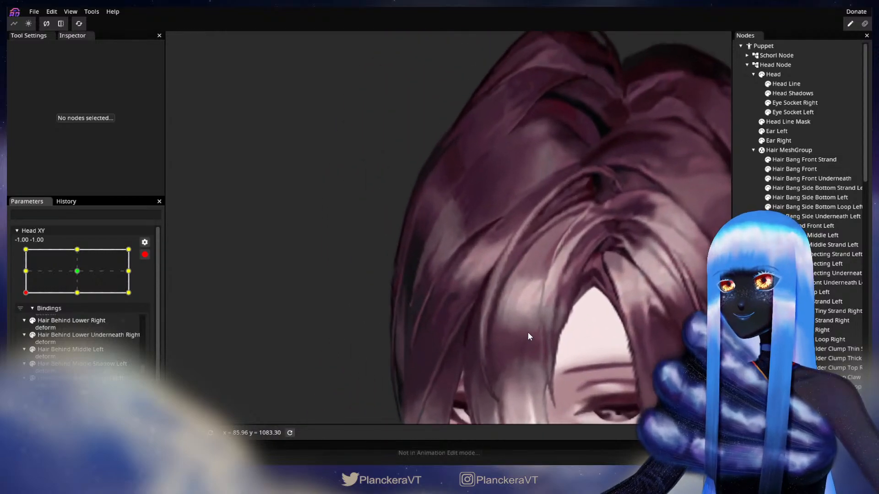
pyautogui.scroll(5, 529, 332)
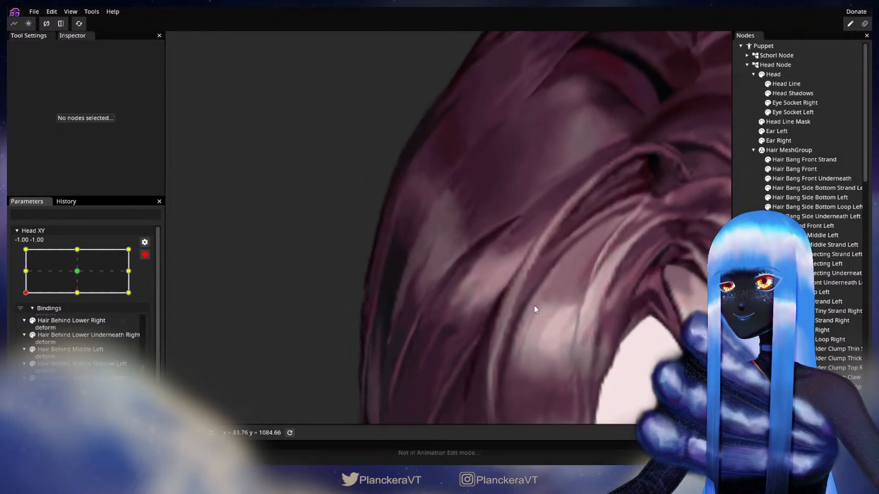
pyautogui.click(597, 294)
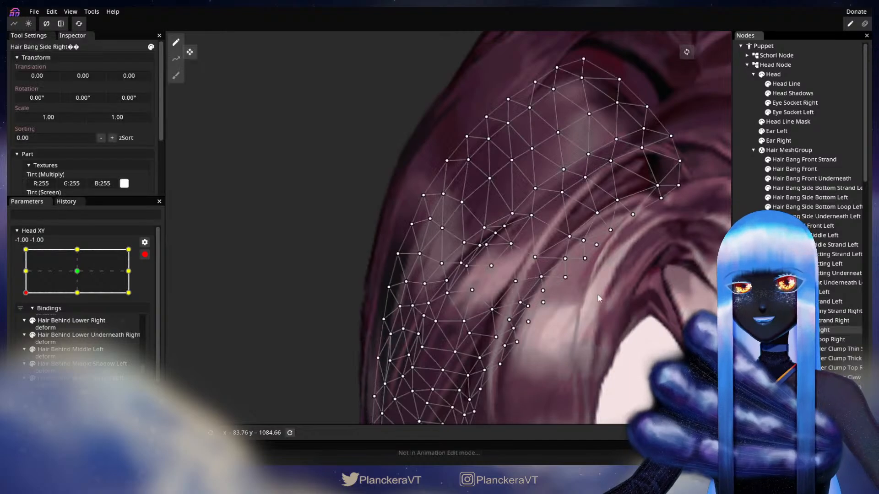
pyautogui.scroll(2, 469, 287)
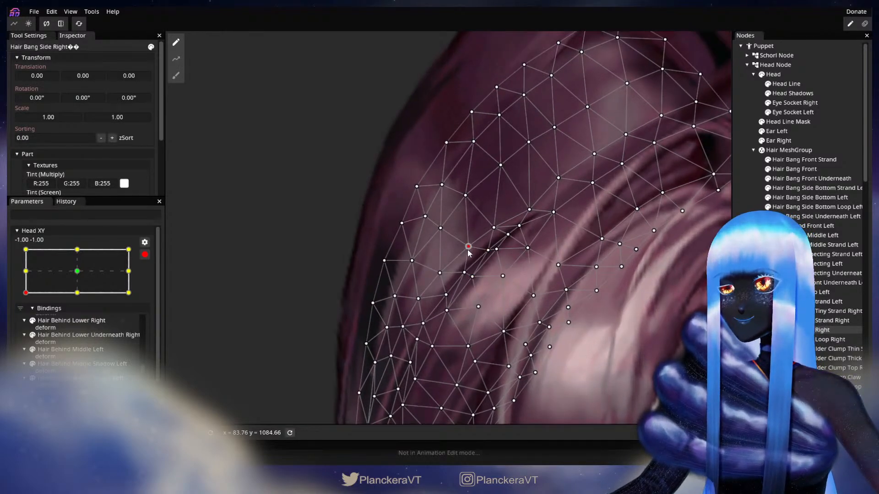
pyautogui.click(466, 272)
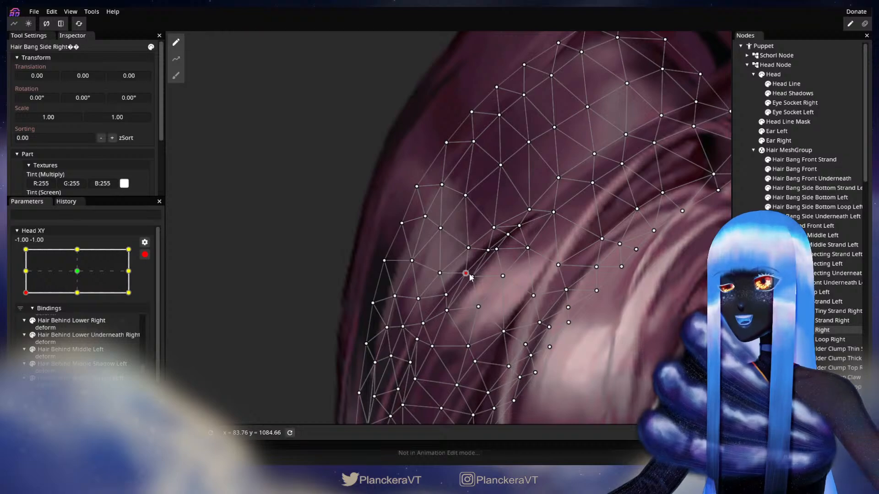
pyautogui.click(446, 295)
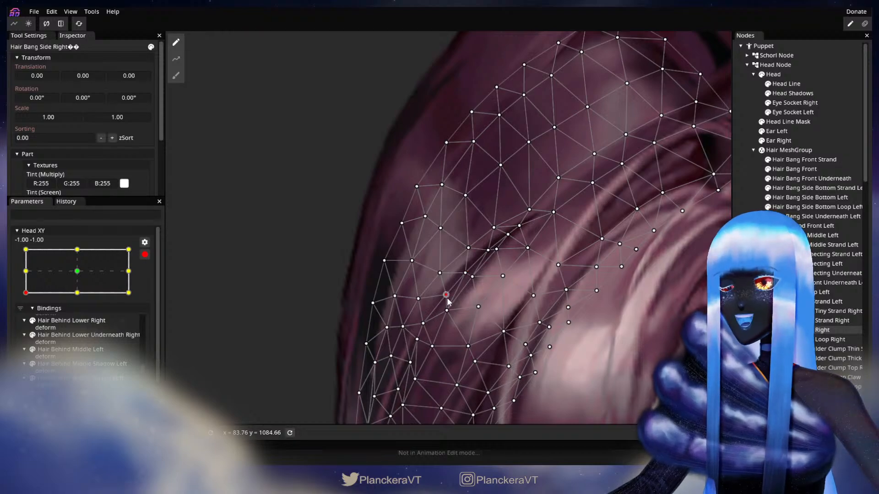
pyautogui.click(527, 228)
pyautogui.click(608, 345)
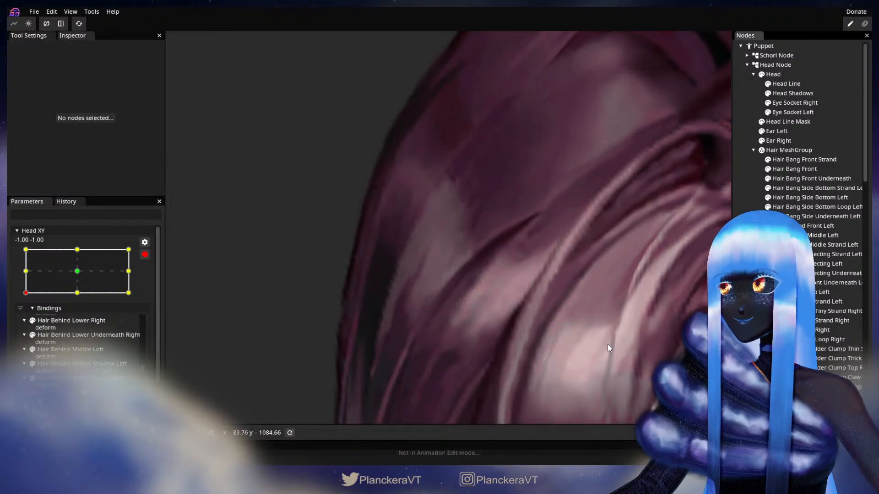
# Stop recording the Head XY keypoint and move the parameter around -1.00, -1.00 to check the side hair on the whole head
pyautogui.scroll(-5, 582, 353)
pyautogui.scroll(-6, 582, 353)
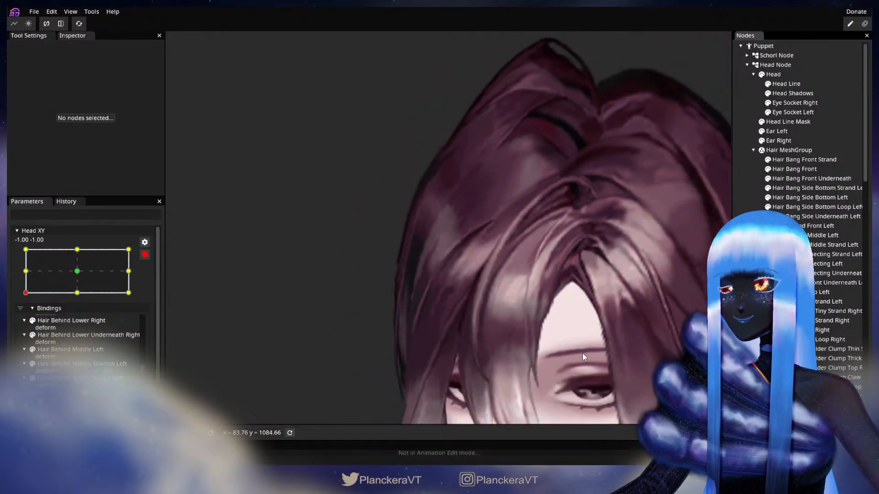
pyautogui.scroll(-5, 583, 357)
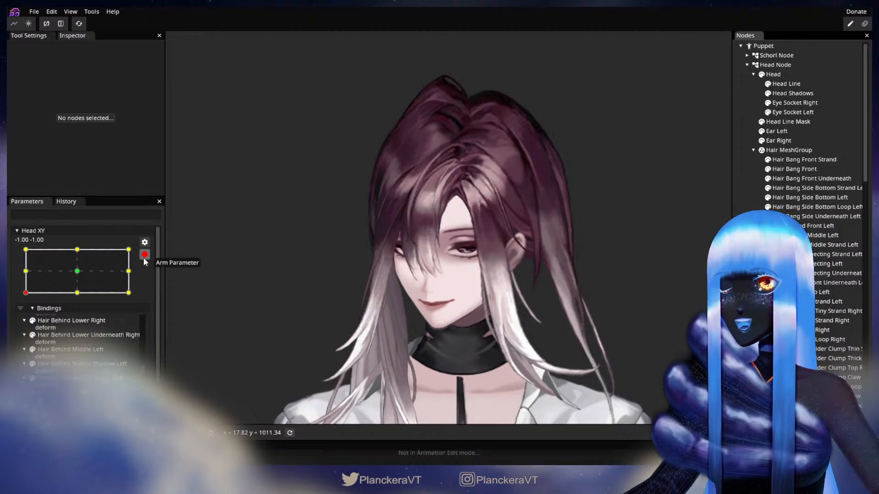
pyautogui.click(144, 255)
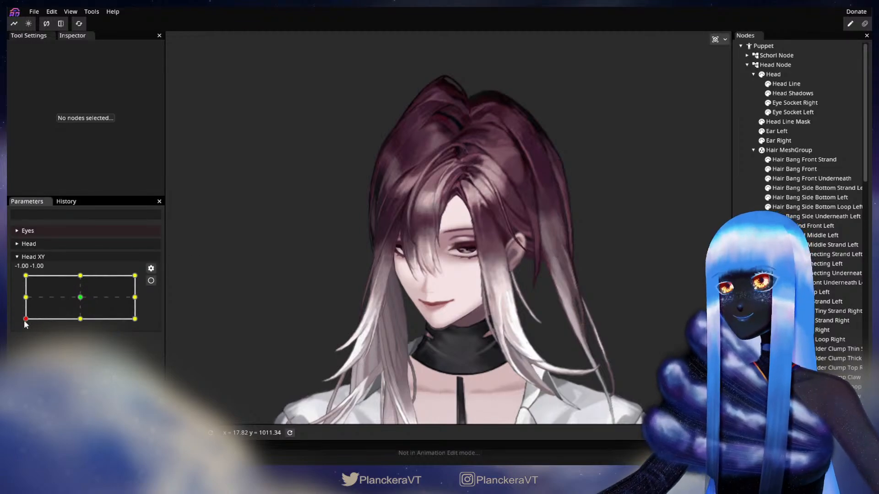
pyautogui.moveTo(25, 323)
pyautogui.mouseDown()
pyautogui.moveTo(27, 300)
pyautogui.moveTo(26, 324)
pyautogui.mouseUp()
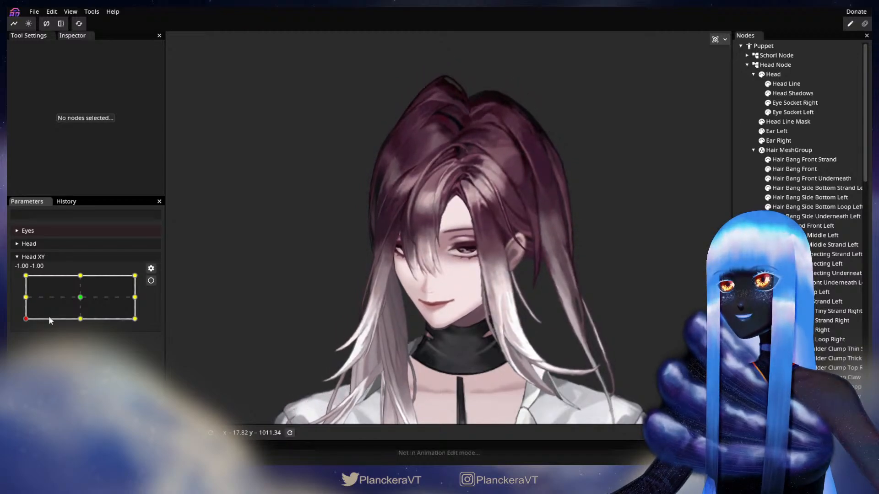
# Rearm Head XY at -1.00, -1.00, adjust Hair Bang Side Right's vertices in the dark area below the pale highlight, and deselect it
pyautogui.click(151, 281)
pyautogui.scroll(5, 318, 251)
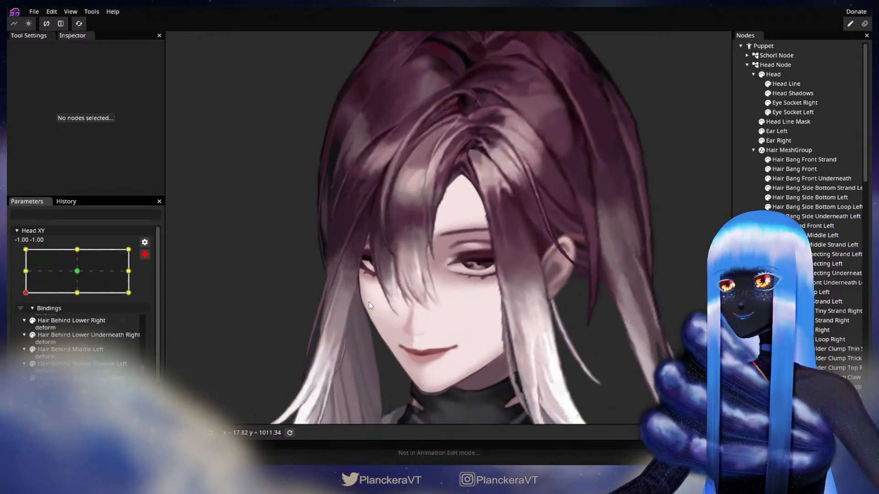
pyautogui.scroll(6, 369, 302)
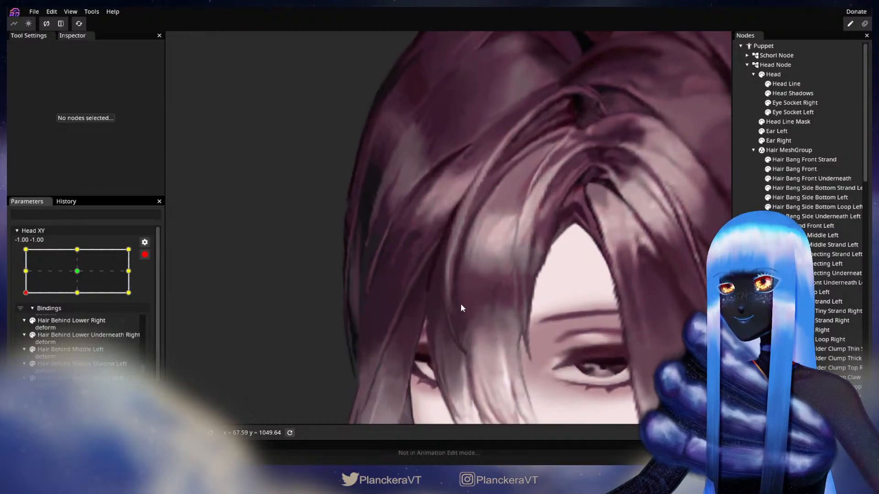
pyautogui.scroll(6, 461, 308)
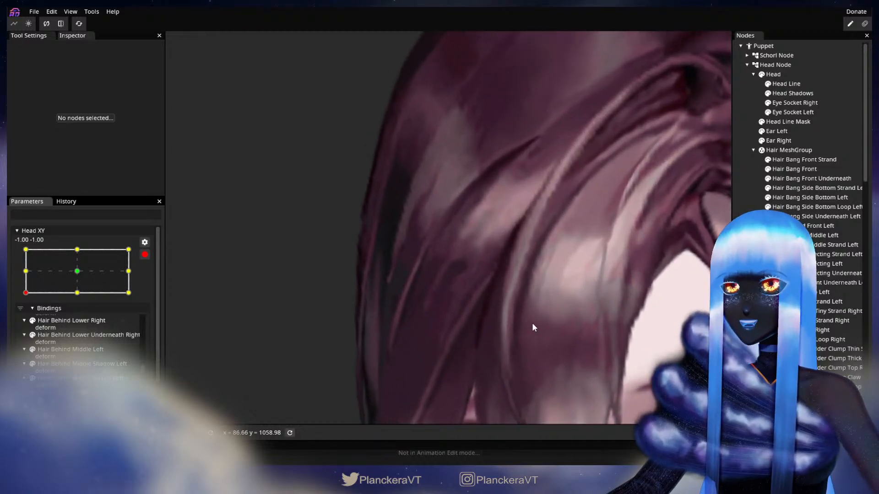
pyautogui.click(486, 324)
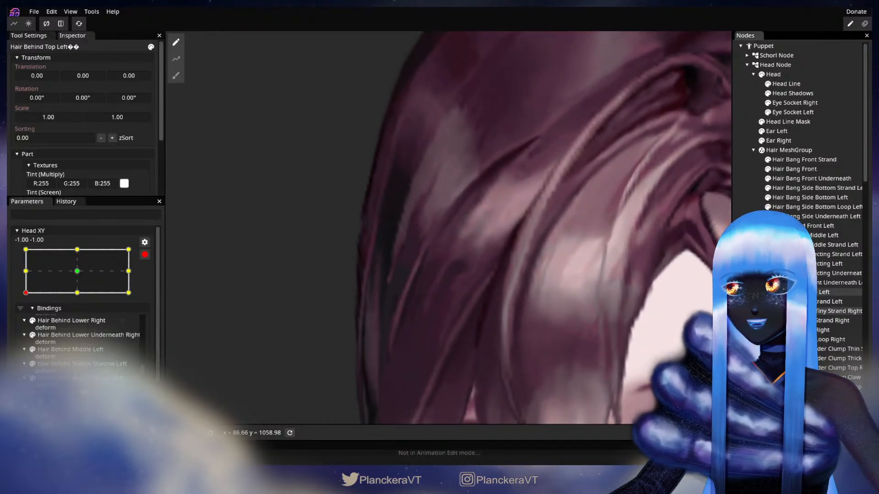
pyautogui.click(467, 300)
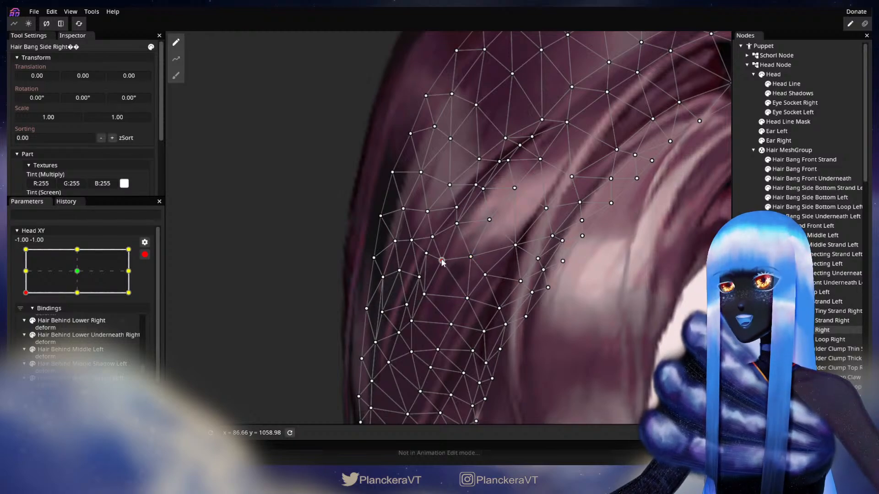
pyautogui.press('Escape')
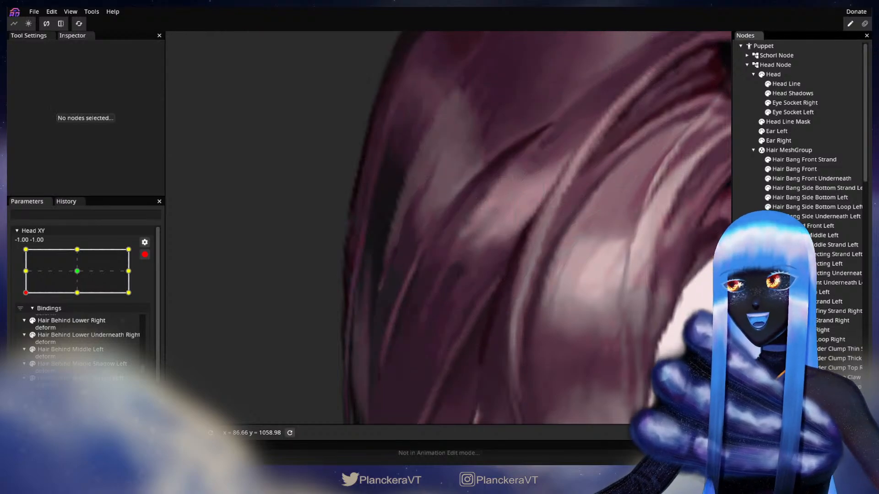
# View the whole head, stop recording Head XY, and move the parameter near -1.00, -1.00 to examine the side hair's motion
pyautogui.scroll(-8, 573, 371)
pyautogui.scroll(-10, 588, 378)
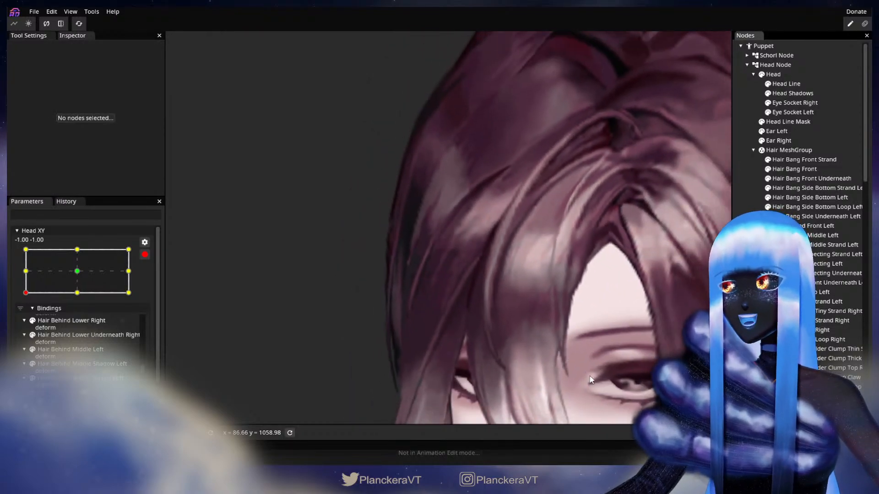
pyautogui.scroll(-2, 594, 378)
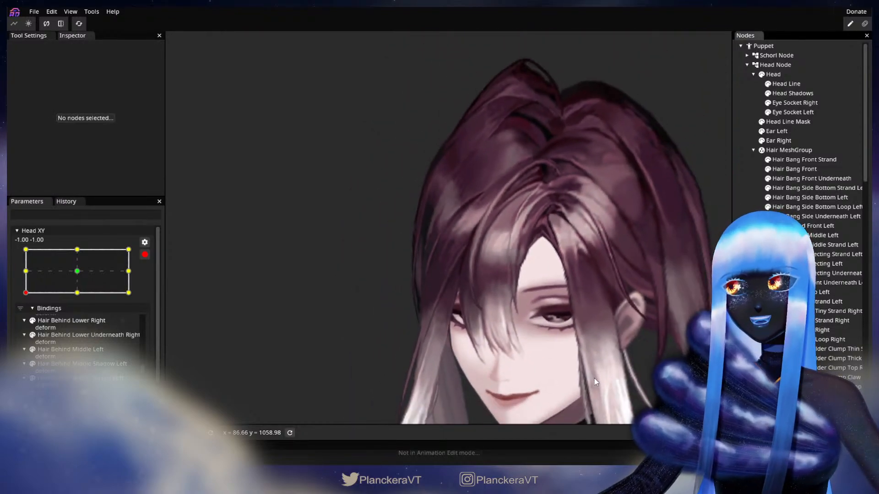
pyautogui.scroll(-6, 594, 378)
pyautogui.scroll(-1, 567, 359)
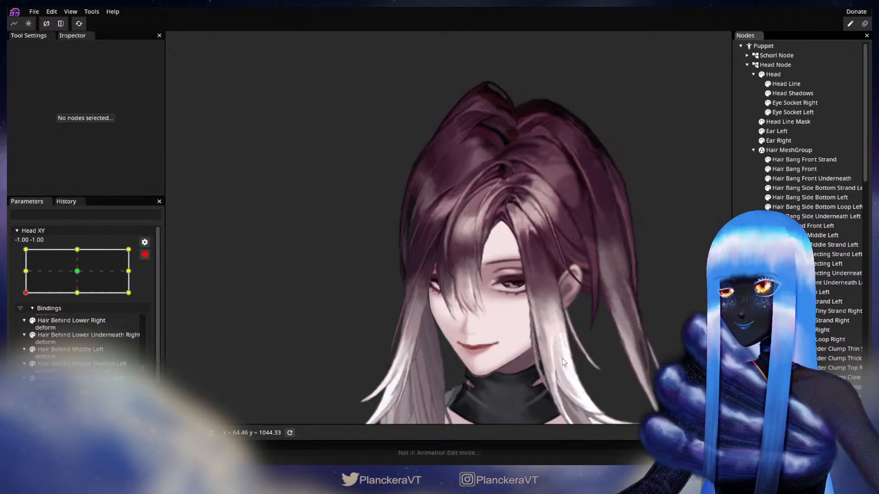
pyautogui.click(144, 254)
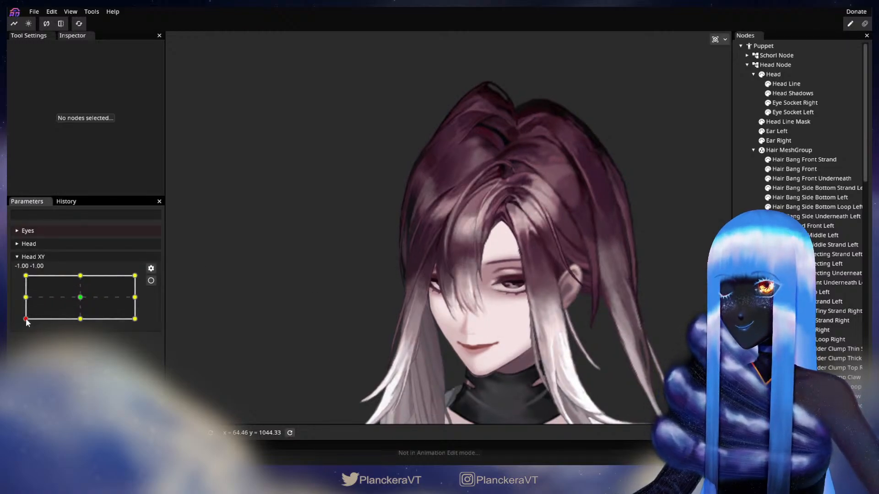
pyautogui.moveTo(26, 322)
pyautogui.mouseDown()
pyautogui.moveTo(23, 299)
pyautogui.moveTo(23, 326)
pyautogui.mouseUp()
# Rearm Head XY at -1.00, -1.00, shift Hair Bang Side Right's vertices just below the crease's lower end, and deselect the part
pyautogui.click(150, 280)
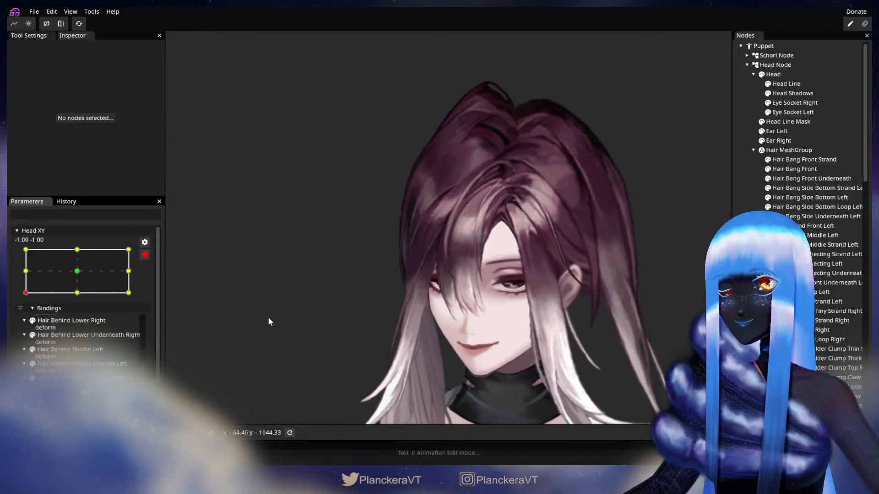
pyautogui.scroll(8, 435, 323)
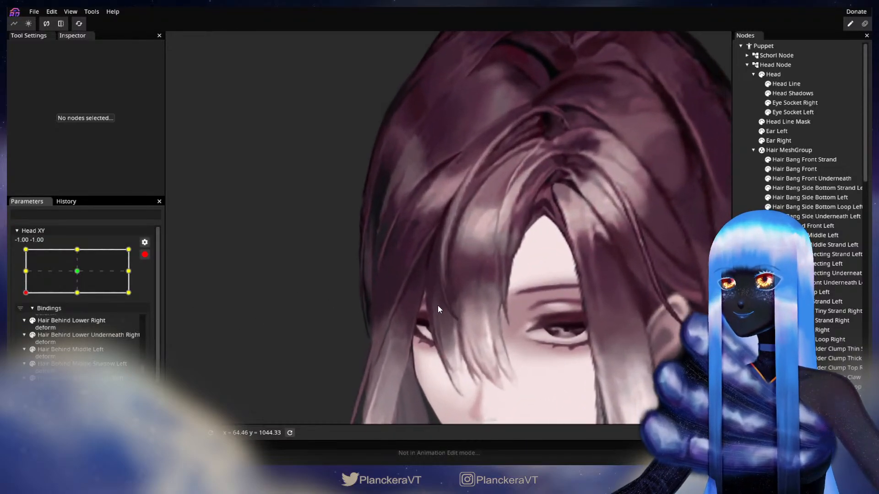
pyautogui.scroll(6, 514, 296)
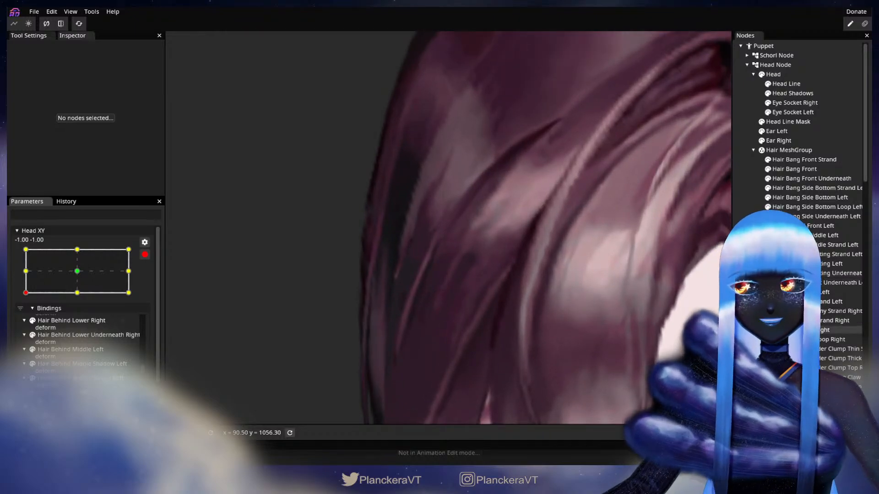
pyautogui.click(806, 330)
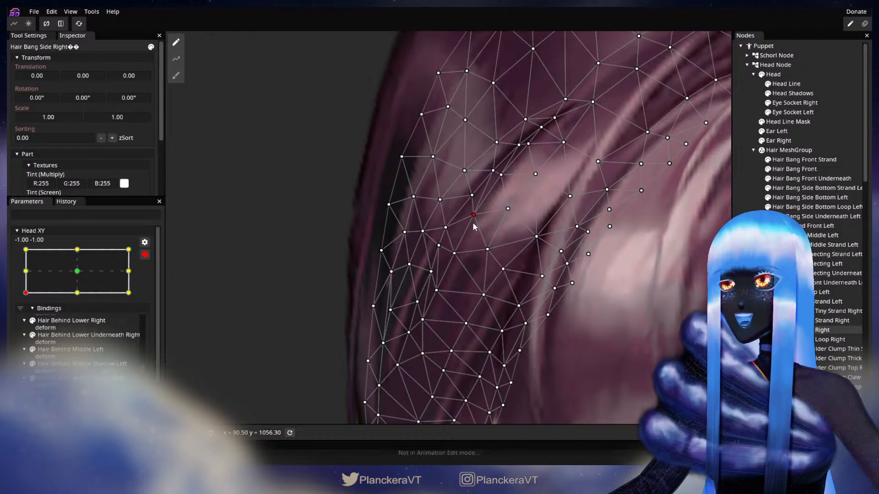
pyautogui.moveTo(473, 223); pyautogui.dragTo(489, 249)
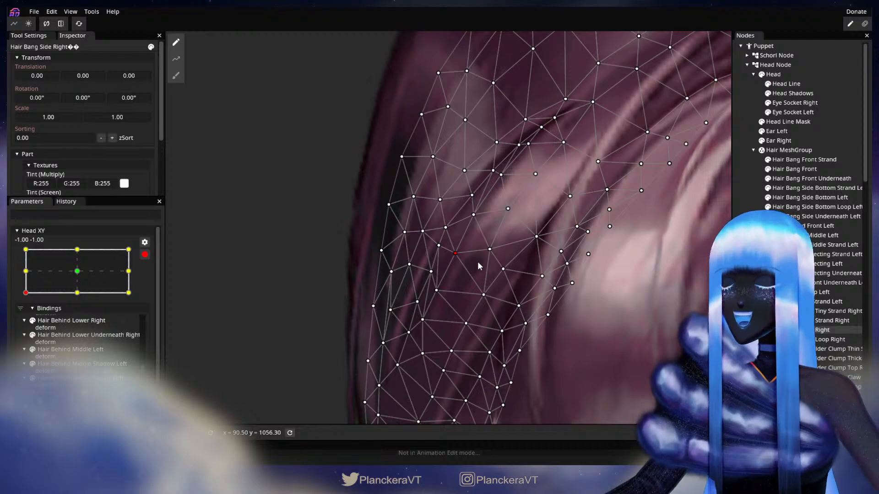
pyautogui.click(751, 336)
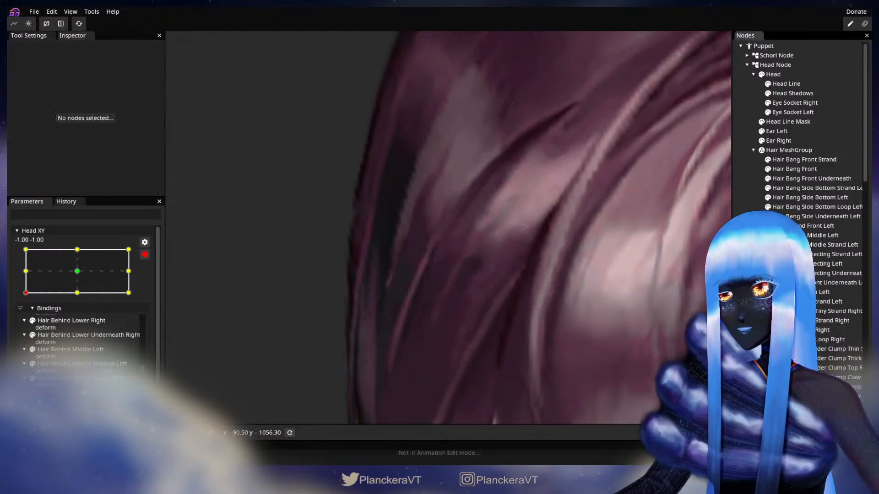
# Reselect Hair Bang Side Right, fine-tune the vertices between the crease's lower end and the thin strands beneath it, and deselect the part
pyautogui.scroll(-4, 569, 336)
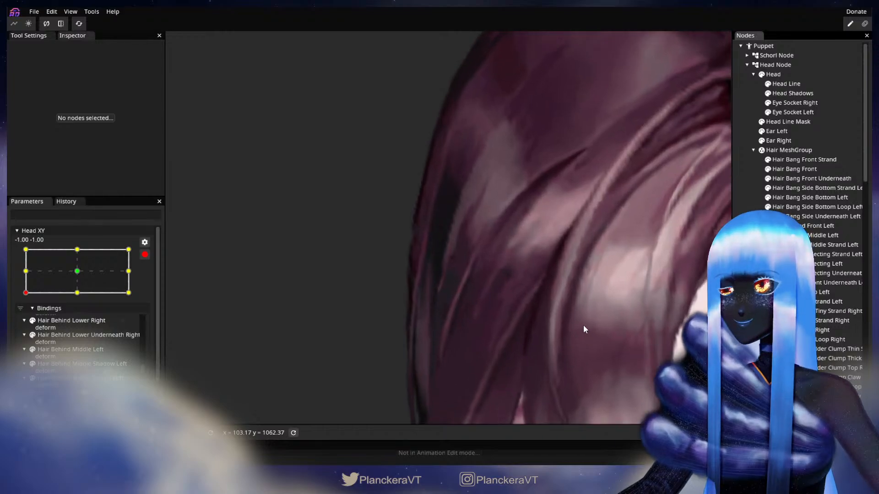
pyautogui.click(793, 292)
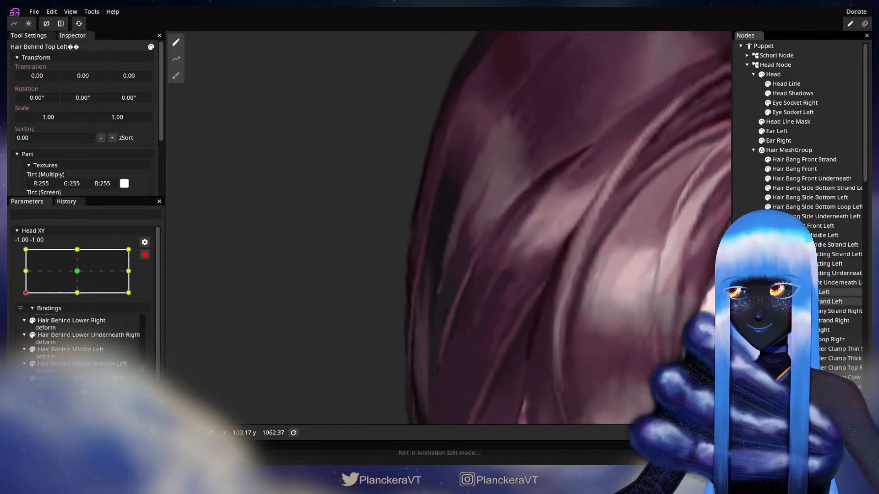
pyautogui.click(793, 330)
pyautogui.scroll(2, 476, 290)
pyautogui.click(478, 292)
pyautogui.moveTo(478, 291); pyautogui.dragTo(474, 288)
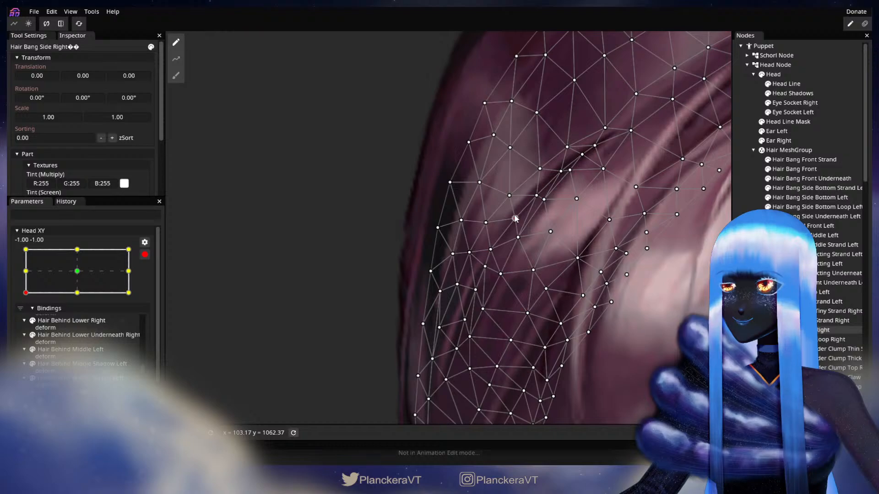
pyautogui.click(620, 349)
# Stop recording the Head XY keypoint and move the parameter around -1.00, -1.00 to review how the hair follows the head turn
pyautogui.scroll(-5, 620, 350)
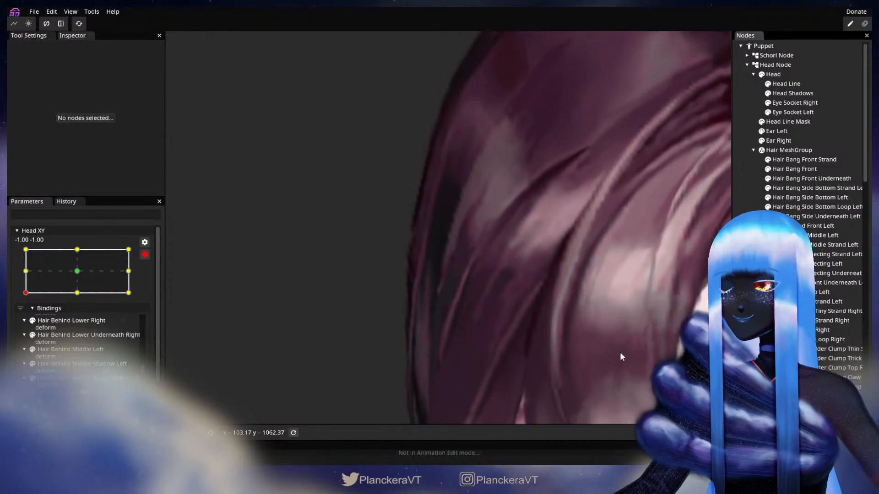
pyautogui.scroll(-6, 631, 353)
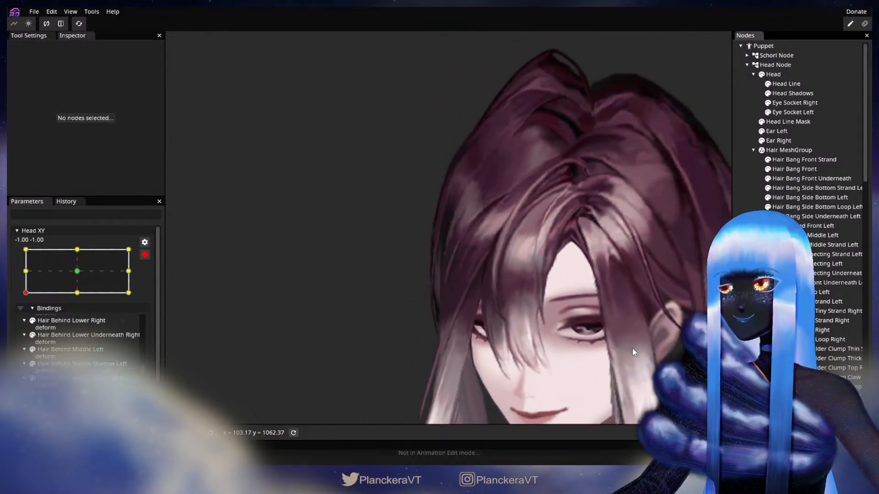
pyautogui.moveTo(631, 352); pyautogui.dragTo(558, 305)
pyautogui.scroll(-2, 593, 302)
pyautogui.click(145, 254)
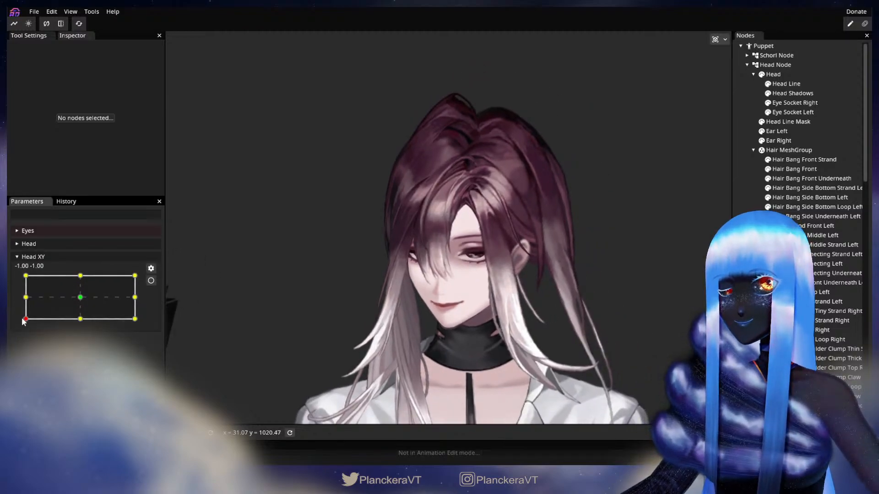
pyautogui.moveTo(25, 320)
pyautogui.mouseDown()
pyautogui.moveTo(26, 300)
pyautogui.moveTo(26, 319)
pyautogui.mouseUp()
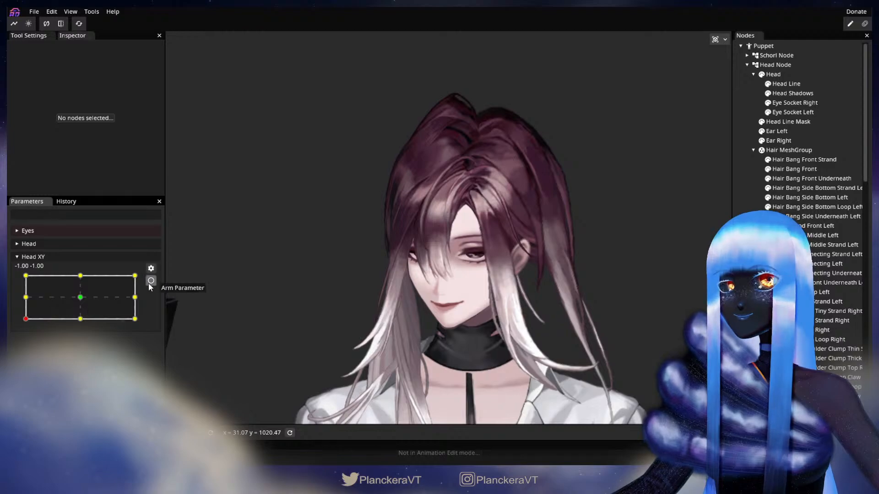
# Rearm Head XY at -1.00, -1.00, shift Hair Bang Side Right's mesh vertices around the crease beside the dark outer edge, and deselect the part
pyautogui.click(151, 281)
pyautogui.scroll(5, 462, 312)
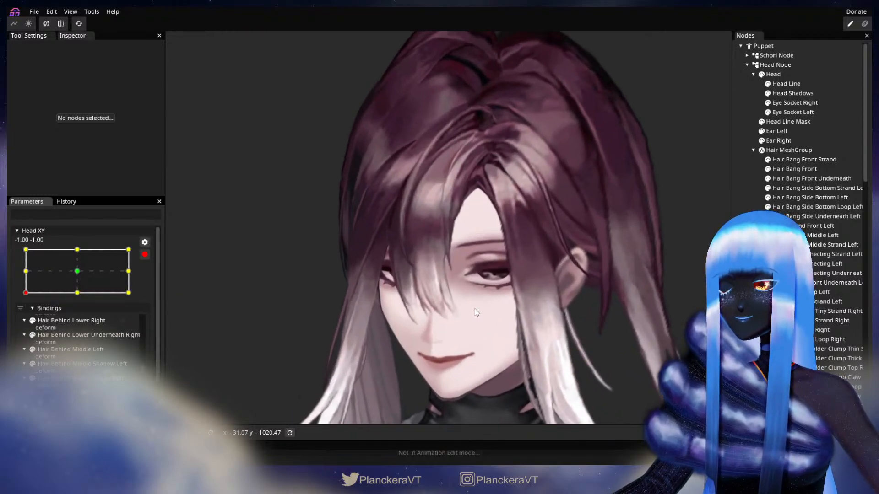
pyautogui.scroll(5, 477, 310)
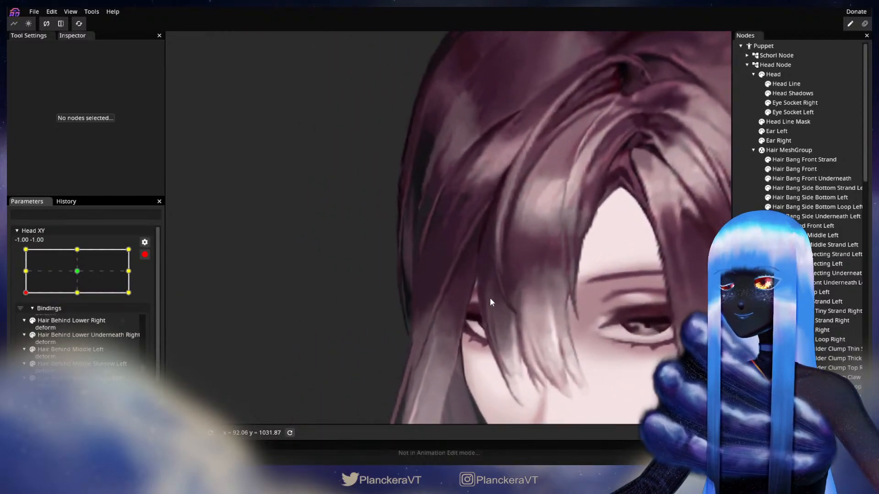
pyautogui.scroll(5, 490, 299)
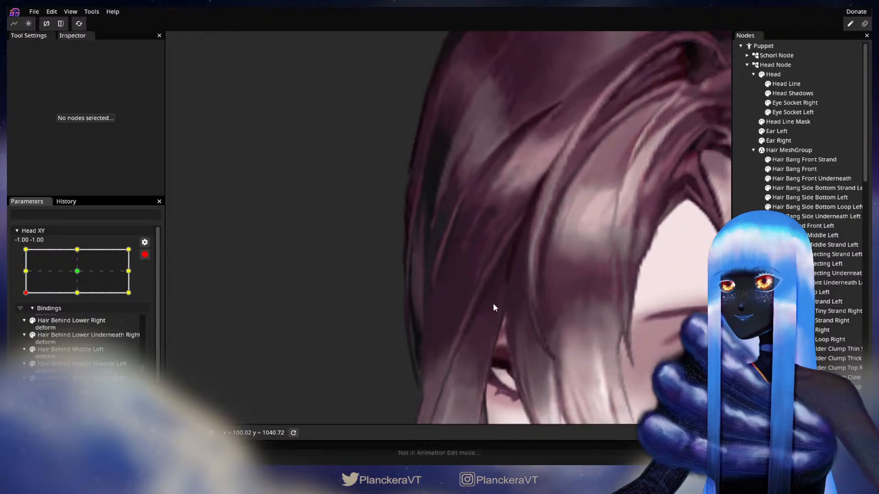
pyautogui.scroll(5, 493, 307)
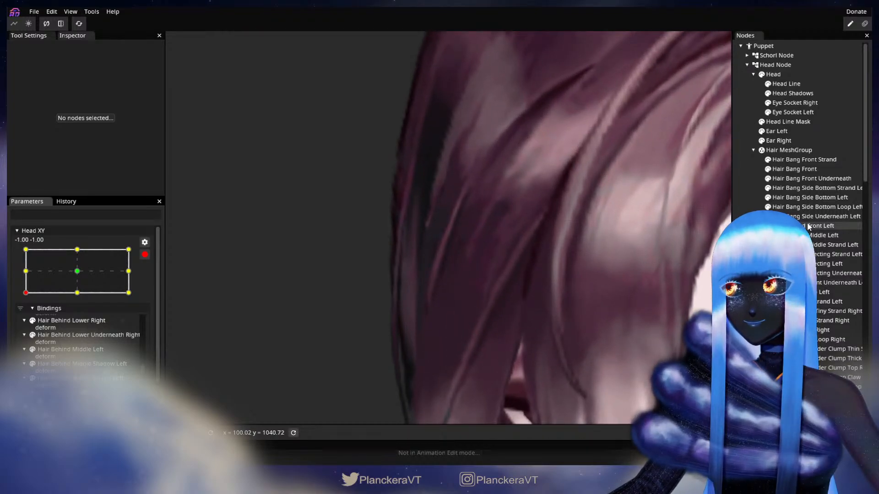
pyautogui.click(831, 330)
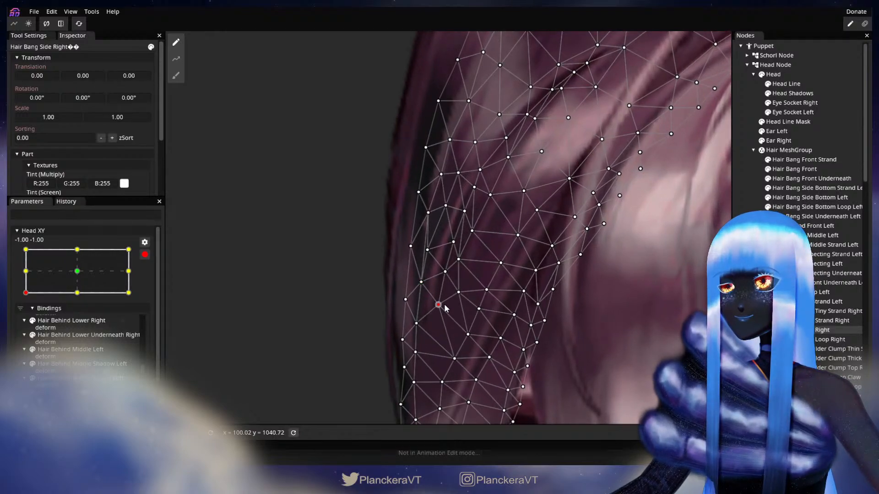
pyautogui.click(446, 273)
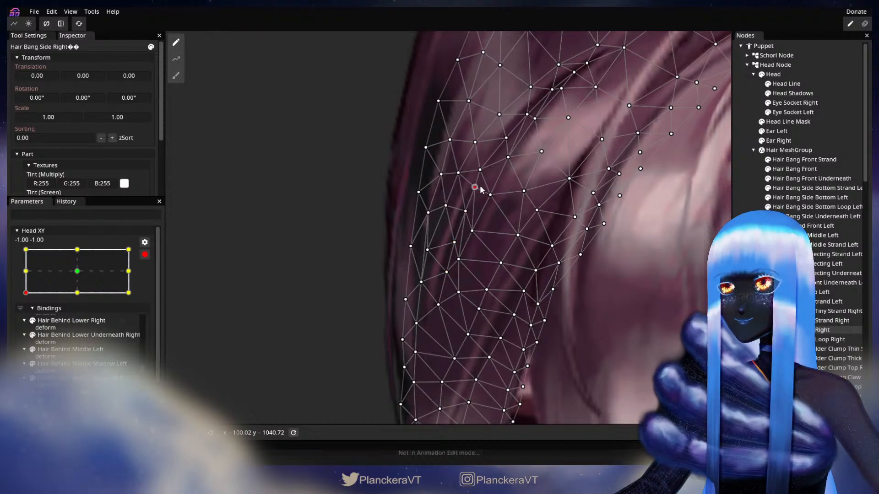
pyautogui.click(603, 351)
# Stop recording Head XY with the whole head in view and move the parameter near -1.00, -1.00 to check the crease's motion
pyautogui.scroll(-3, 604, 351)
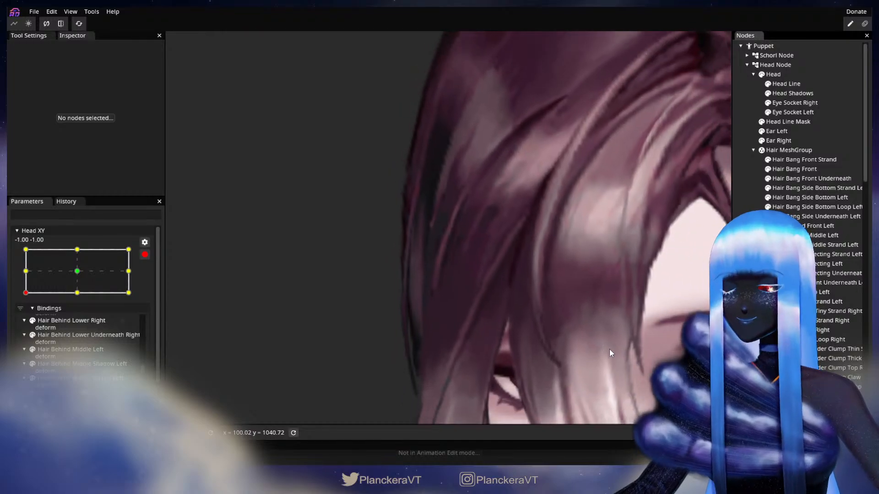
pyautogui.scroll(-8, 609, 352)
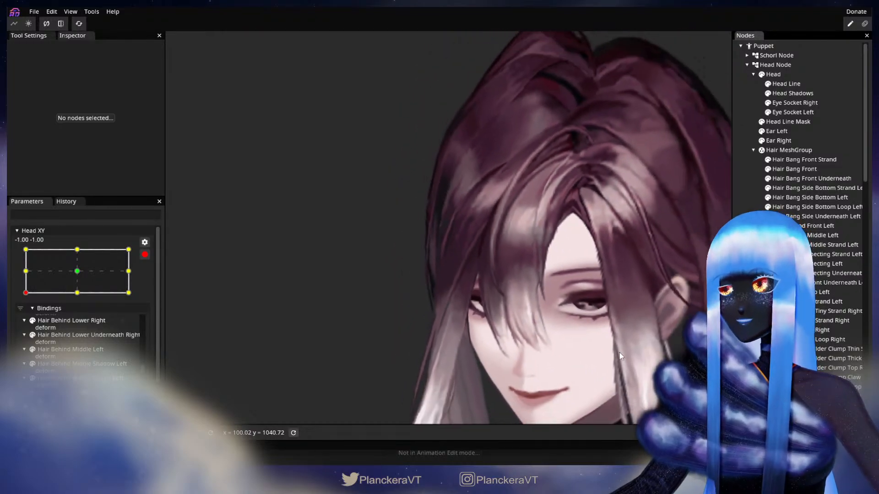
pyautogui.scroll(-6, 620, 352)
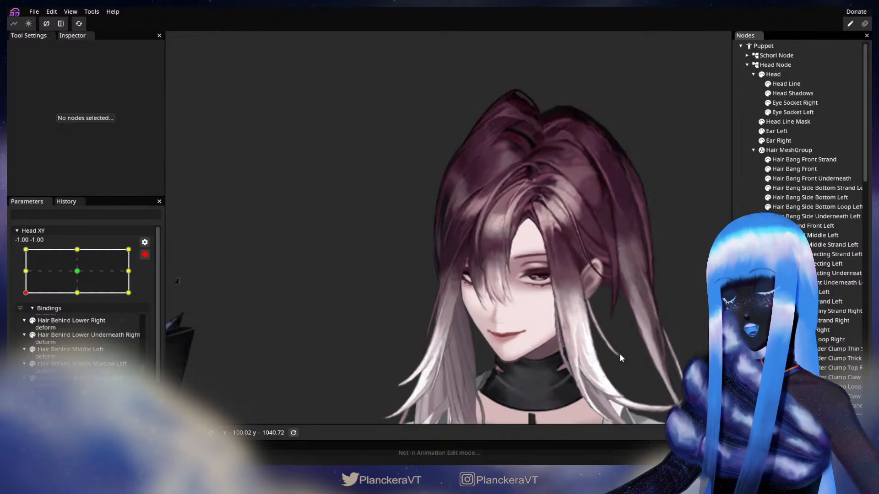
pyautogui.moveTo(619, 351); pyautogui.dragTo(539, 349)
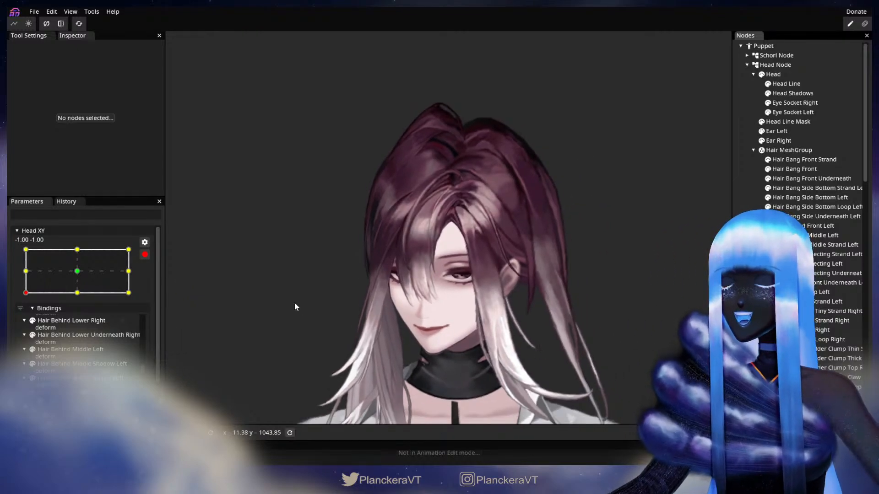
pyautogui.click(144, 254)
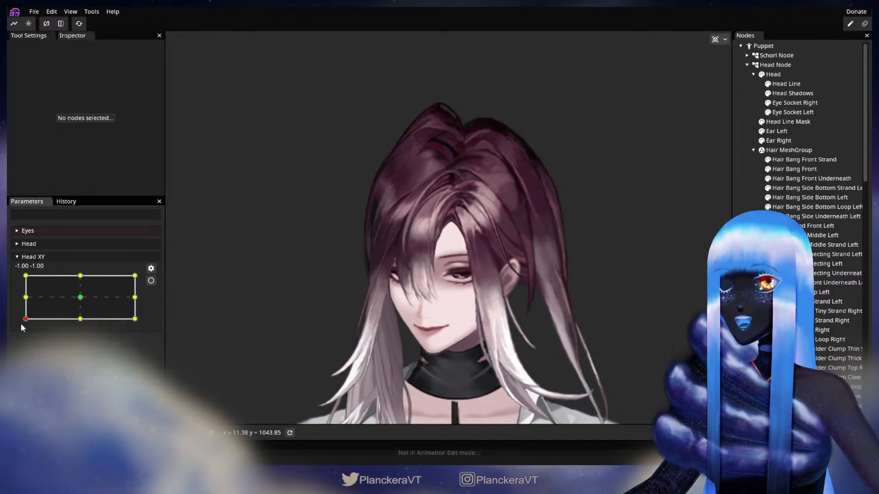
pyautogui.moveTo(26, 320)
pyautogui.mouseDown()
pyautogui.moveTo(24, 305)
pyautogui.moveTo(27, 325)
pyautogui.mouseUp()
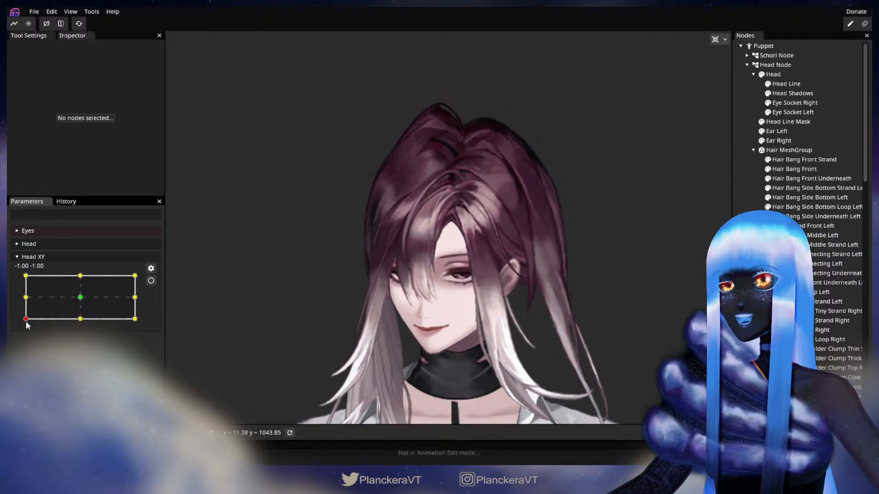
# Rearm Head XY at -1.00, -1.00, nudge Hair Bang Side Right's vertices at the crease's upper end slightly up and outward, and deselect the part
pyautogui.click(150, 281)
pyautogui.scroll(2, 363, 336)
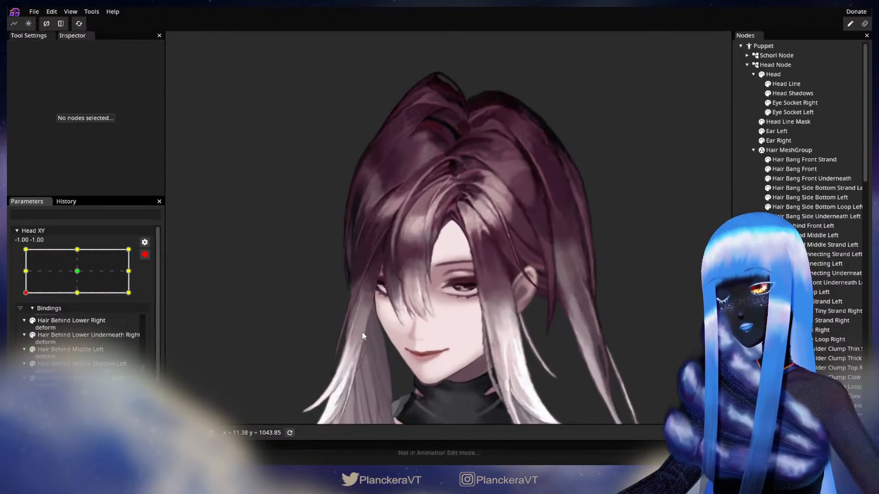
pyautogui.scroll(5, 363, 335)
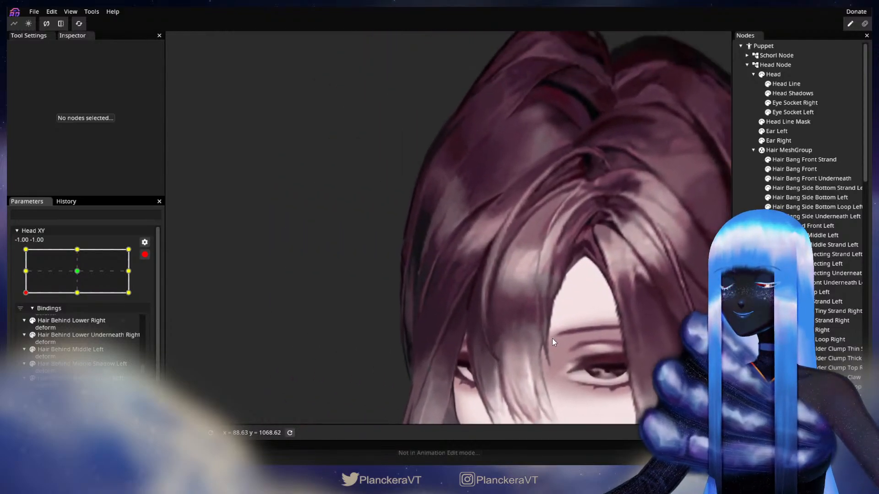
pyautogui.scroll(5, 552, 339)
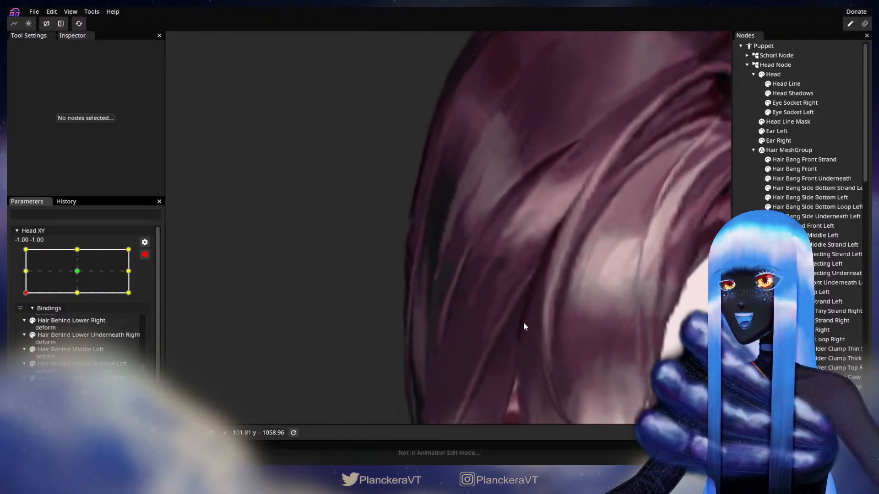
pyautogui.scroll(1, 525, 326)
pyautogui.click(806, 329)
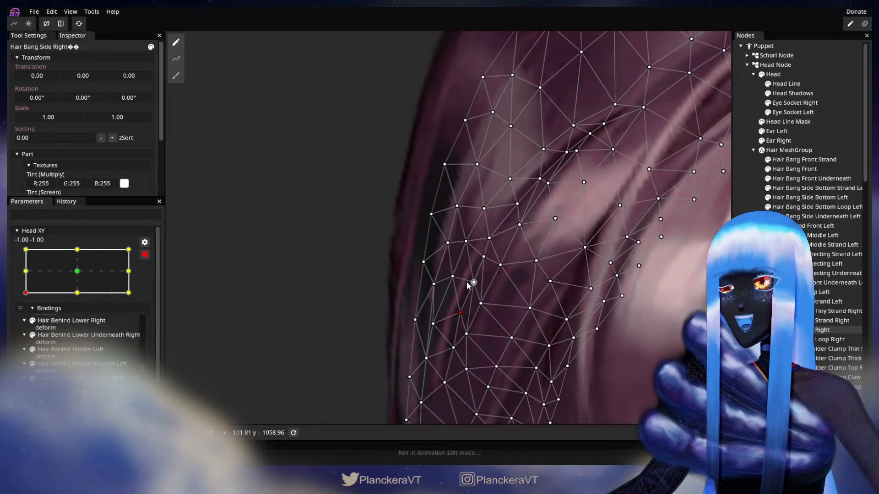
pyautogui.moveTo(470, 282); pyautogui.dragTo(467, 276)
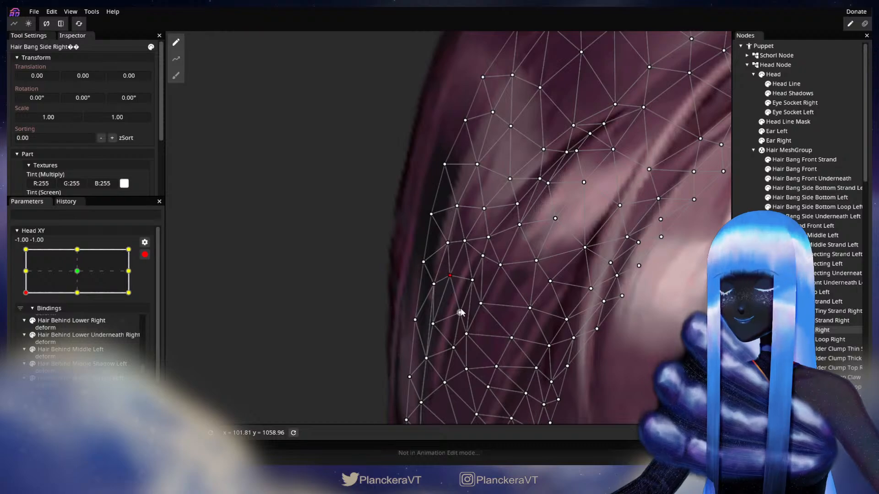
pyautogui.click(557, 287)
# View the whole head, stop recording the Head XY keypoint, and move the parameter around -1.00, -1.00 to examine the side hair
pyautogui.scroll(5, 595, 353)
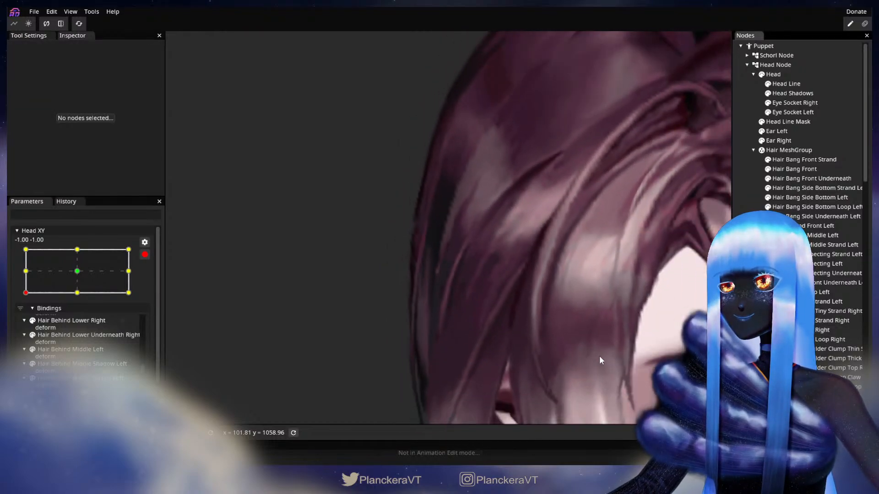
pyautogui.scroll(-5, 600, 355)
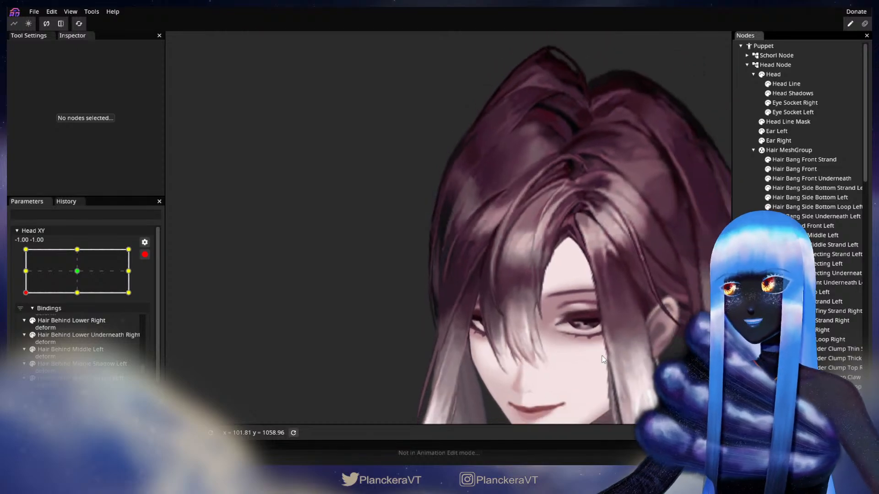
pyautogui.scroll(-6, 603, 360)
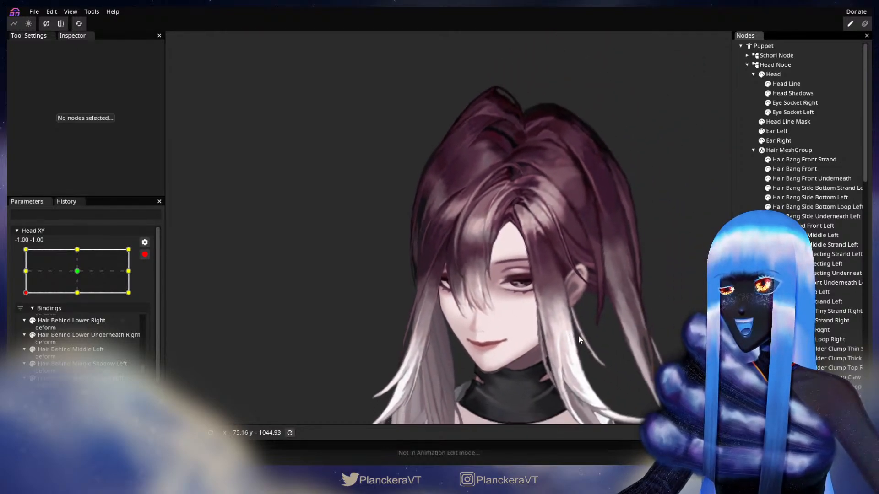
pyautogui.moveTo(578, 336); pyautogui.dragTo(551, 339)
pyautogui.click(144, 256)
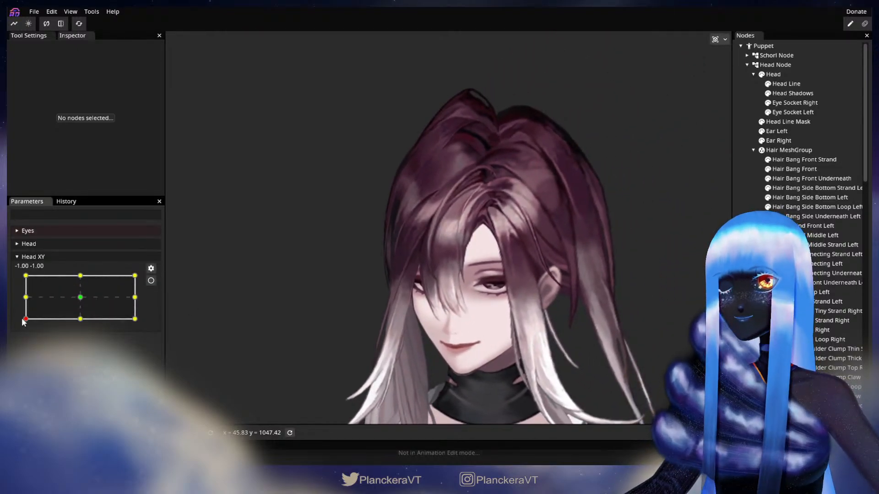
pyautogui.moveTo(25, 319)
pyautogui.mouseDown()
pyautogui.moveTo(24, 296)
pyautogui.moveTo(25, 321)
pyautogui.mouseUp()
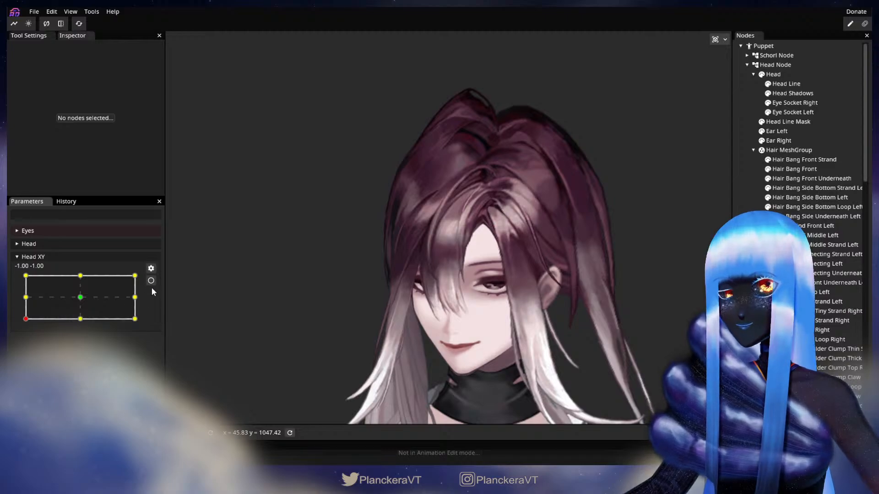
# Rearm Head XY at -1.00, -1.00, fine-tune Hair Bang Side Right's closely spaced vertices along the crease and dark outer strip, and deselect the part
pyautogui.click(151, 281)
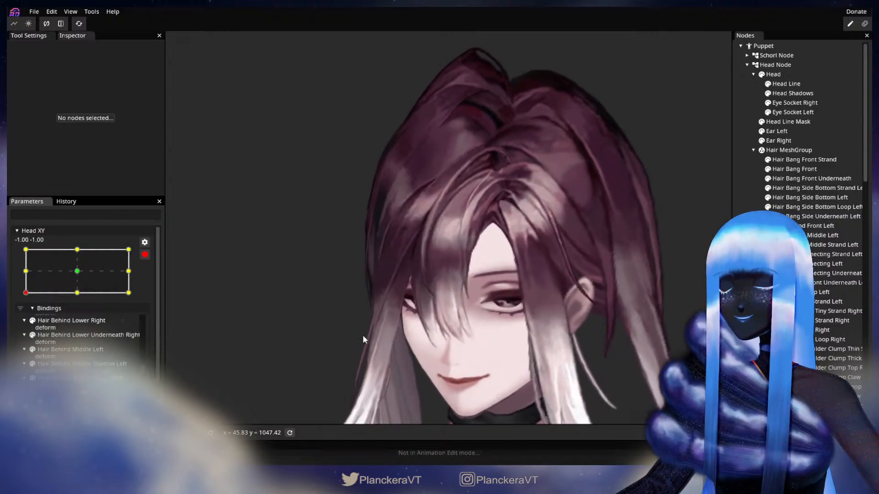
pyautogui.scroll(5, 363, 335)
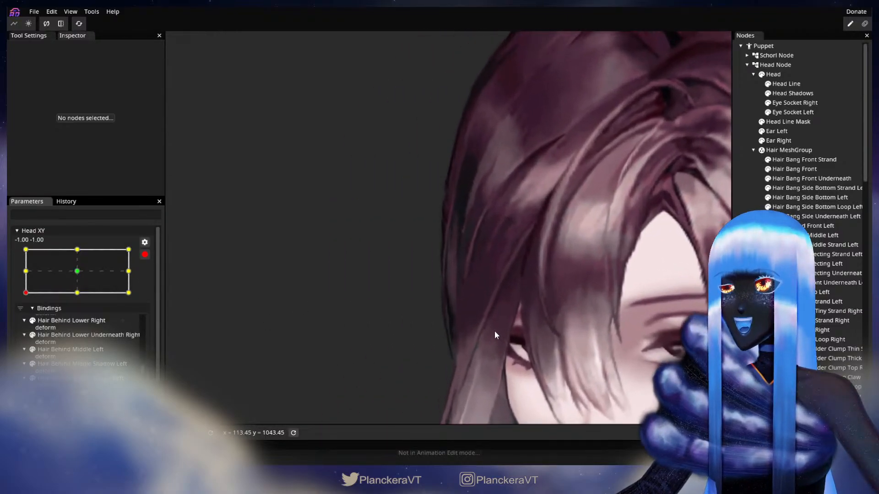
pyautogui.scroll(4, 494, 331)
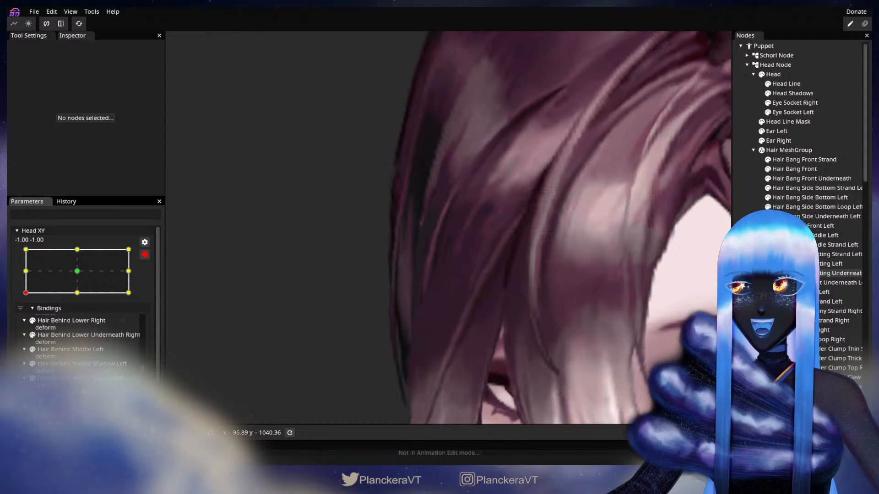
pyautogui.click(797, 331)
pyautogui.scroll(2, 397, 316)
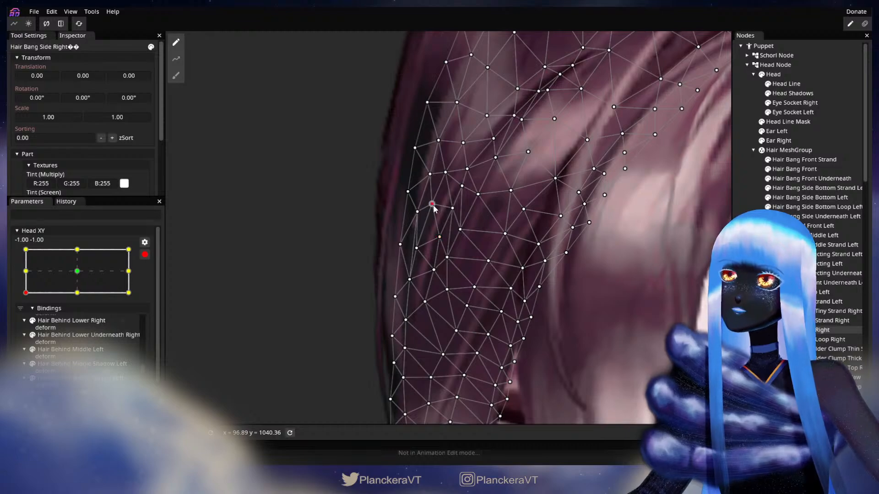
pyautogui.scroll(1, 432, 205)
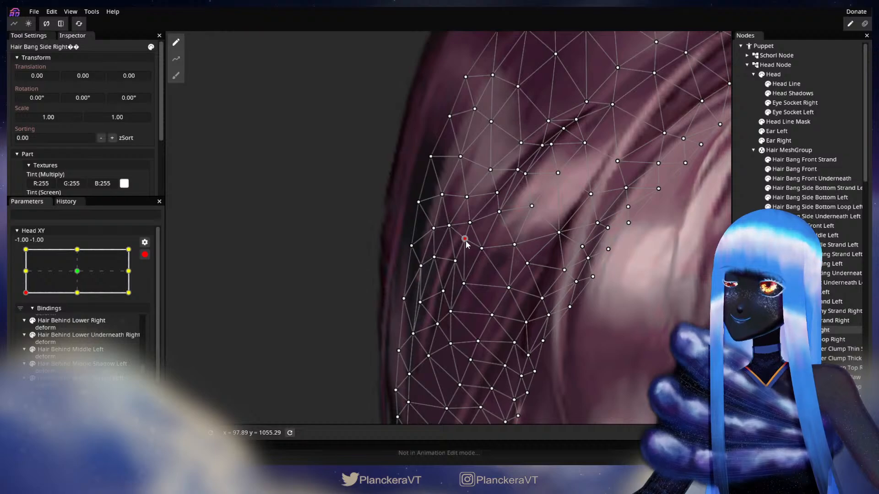
pyautogui.click(569, 337)
# Stop recording Head XY and move the parameter between -1.00, -1.00 and -1.00, -0.79 to review the side hair during the head turn
pyautogui.scroll(-3, 567, 337)
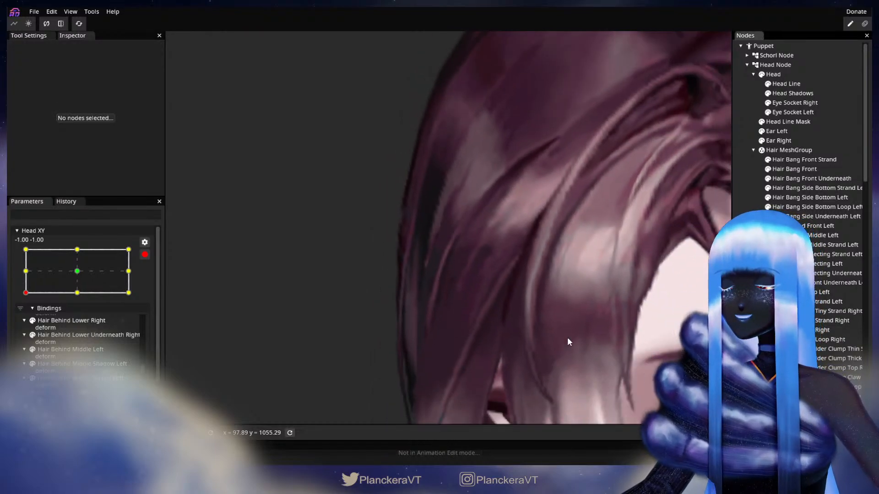
pyautogui.scroll(-5, 578, 341)
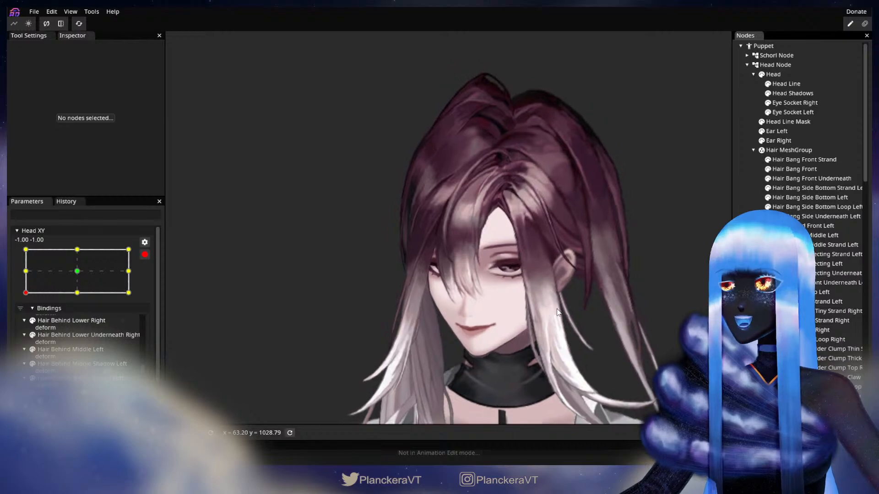
pyautogui.moveTo(591, 346); pyautogui.dragTo(542, 315)
pyautogui.click(144, 255)
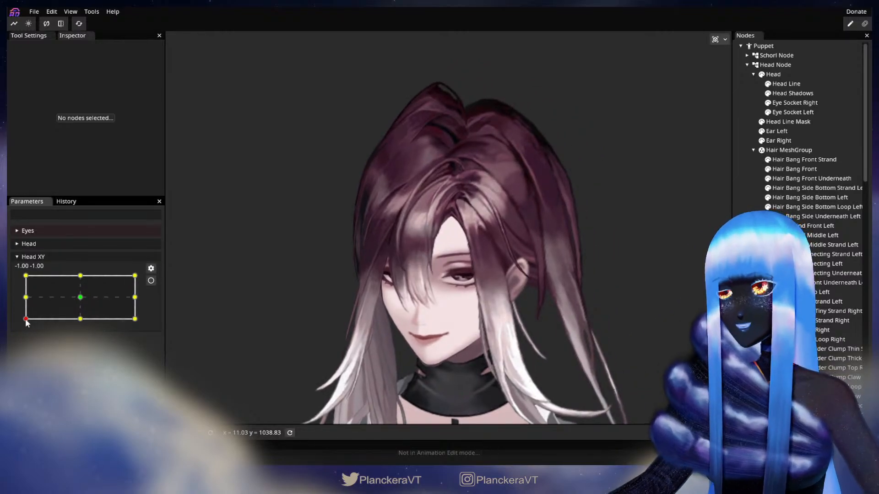
pyautogui.moveTo(26, 323)
pyautogui.mouseDown()
pyautogui.moveTo(22, 298)
pyautogui.moveTo(26, 319)
pyautogui.mouseUp()
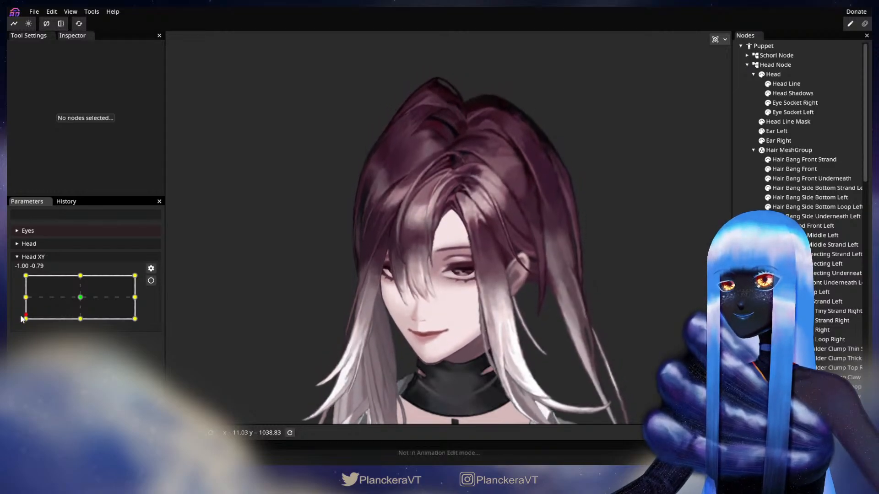
# Rearm Head XY at -1.00, -1.00, nudge Hair Bang Side Right's vertices along the dark outer strip's inner edge slightly inward, and deselect the part
pyautogui.click(151, 281)
pyautogui.scroll(5, 342, 301)
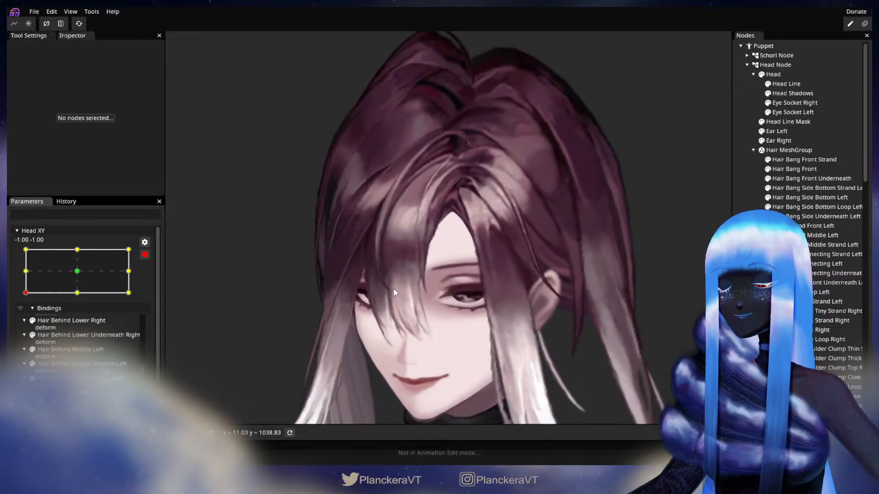
pyautogui.scroll(2, 394, 290)
pyautogui.scroll(2, 394, 290)
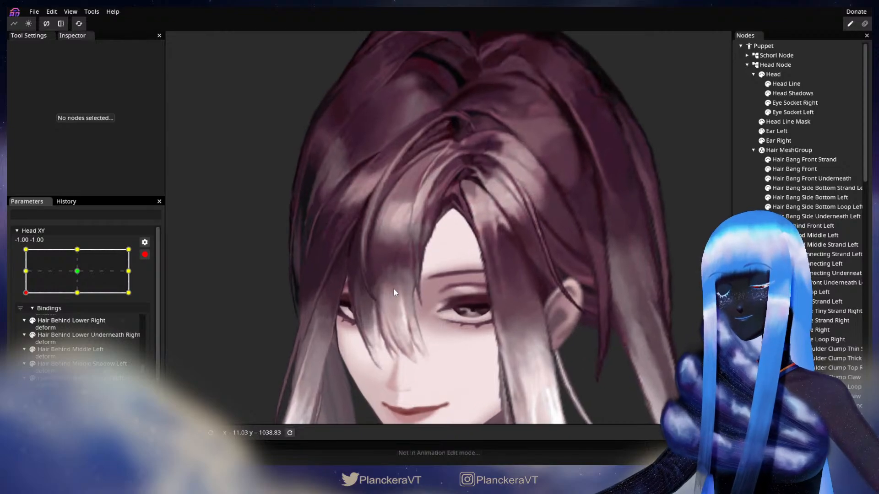
pyautogui.scroll(3, 394, 287)
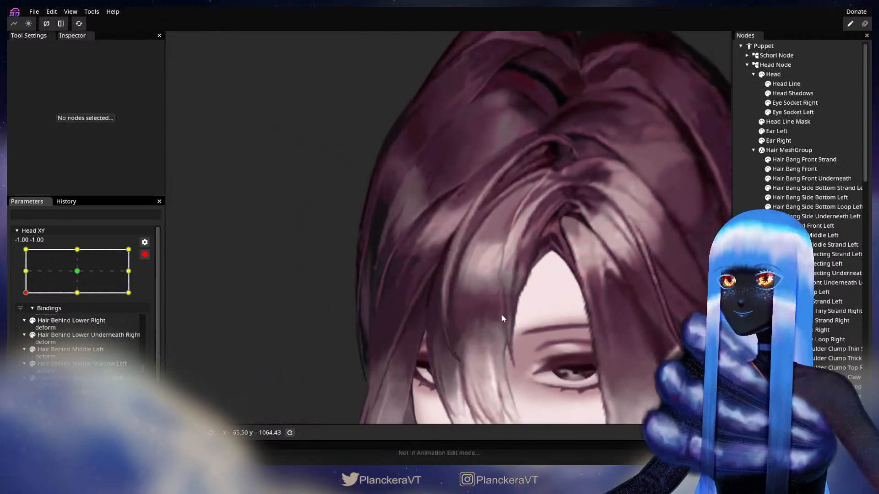
pyautogui.scroll(2, 501, 314)
pyautogui.scroll(2, 458, 314)
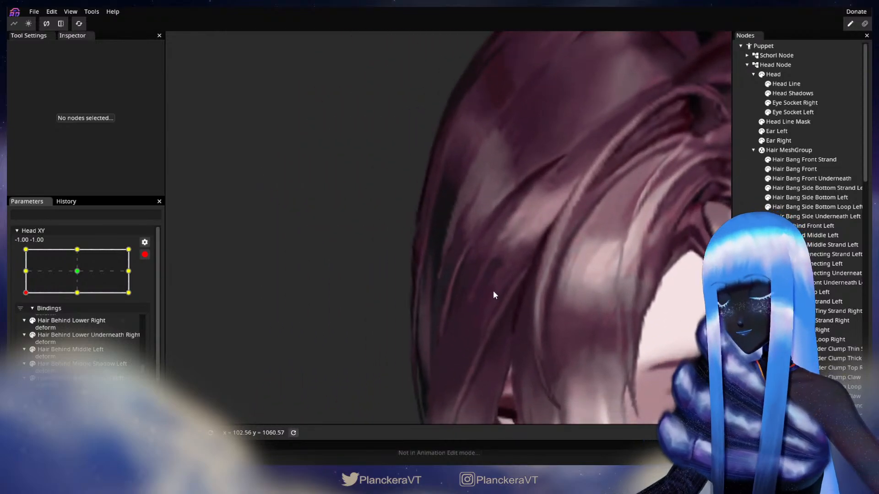
pyautogui.scroll(3, 493, 291)
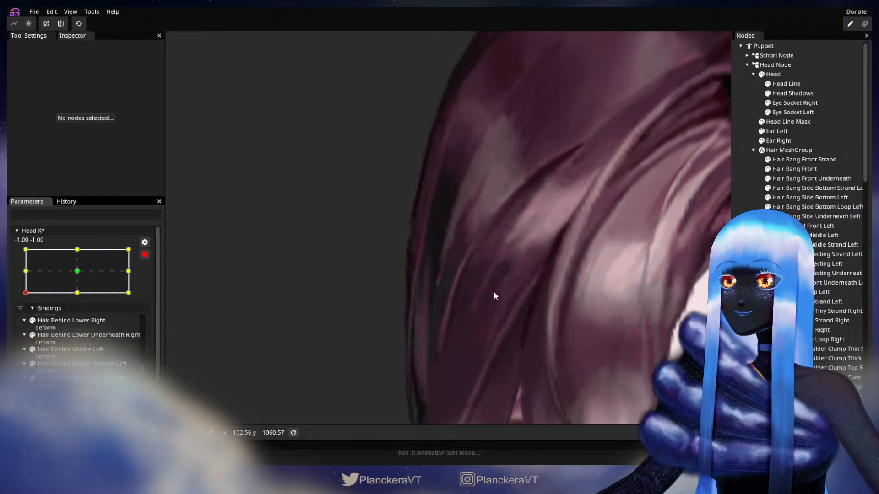
pyautogui.scroll(1, 493, 283)
pyautogui.scroll(1, 512, 305)
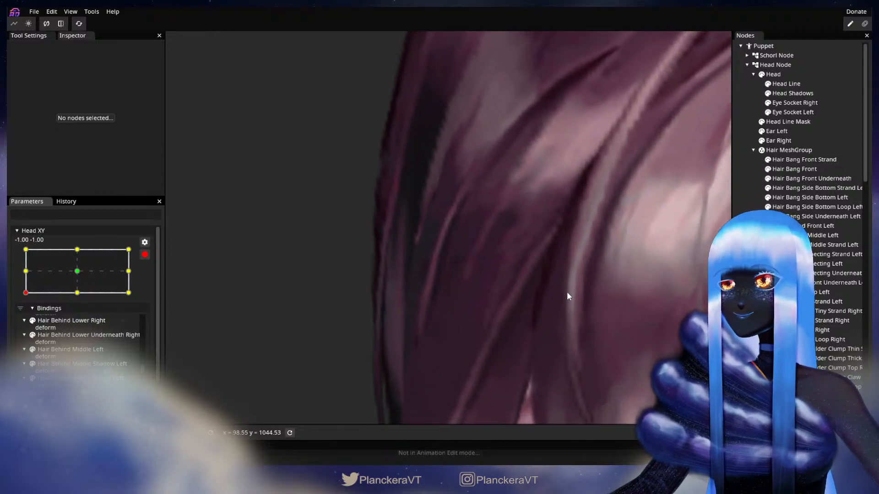
pyautogui.scroll(1, 567, 292)
pyautogui.click(783, 330)
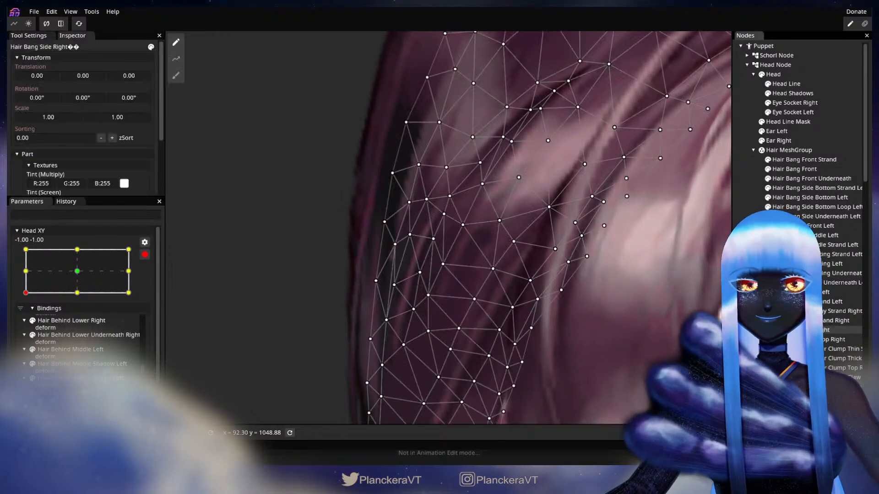
pyautogui.scroll(1, 441, 270)
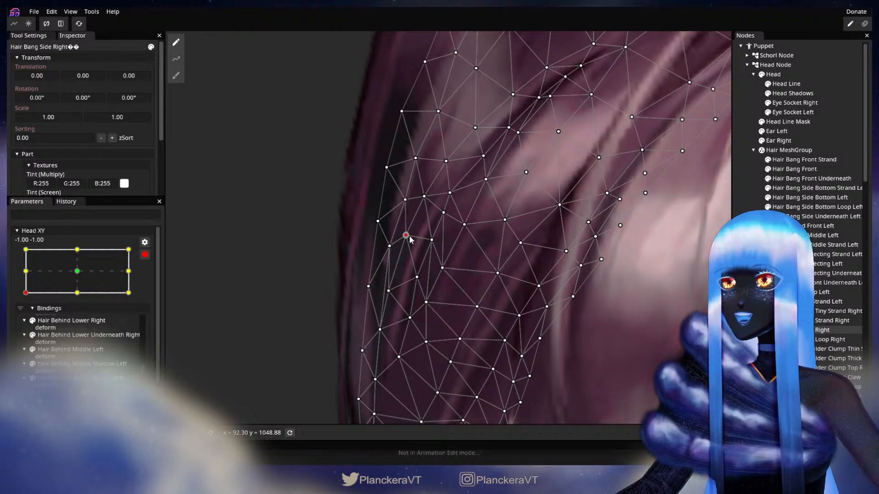
pyautogui.moveTo(409, 236); pyautogui.dragTo(411, 236)
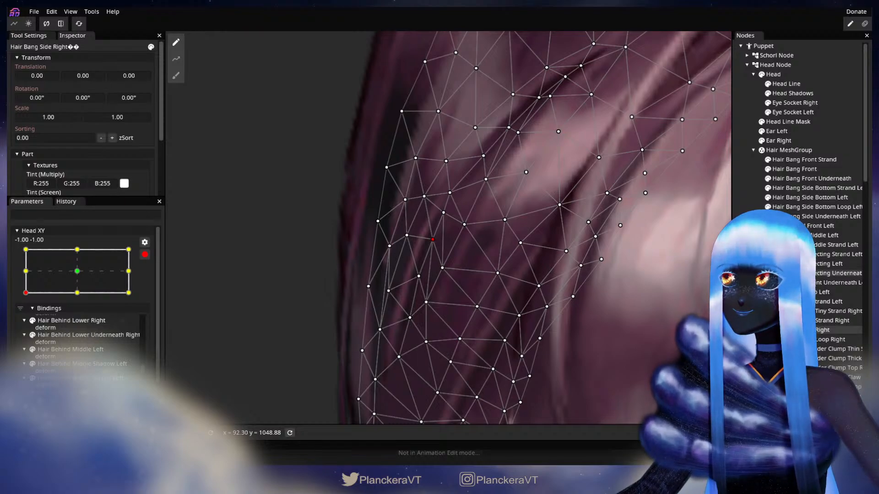
pyautogui.click(757, 275)
# View the whole head, stop recording Head XY, and move the parameter between -1.00, -1.00 and -1.00, -0.42 to check the side hair
pyautogui.scroll(-4, 588, 368)
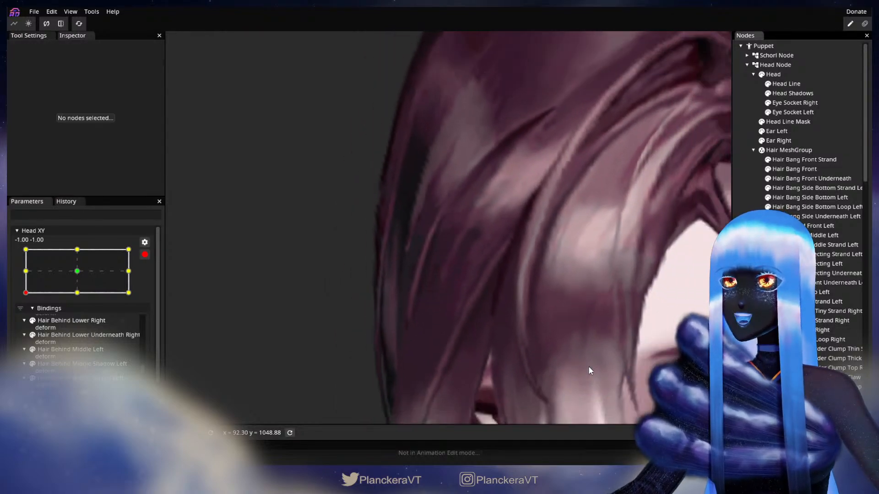
pyautogui.scroll(-6, 590, 368)
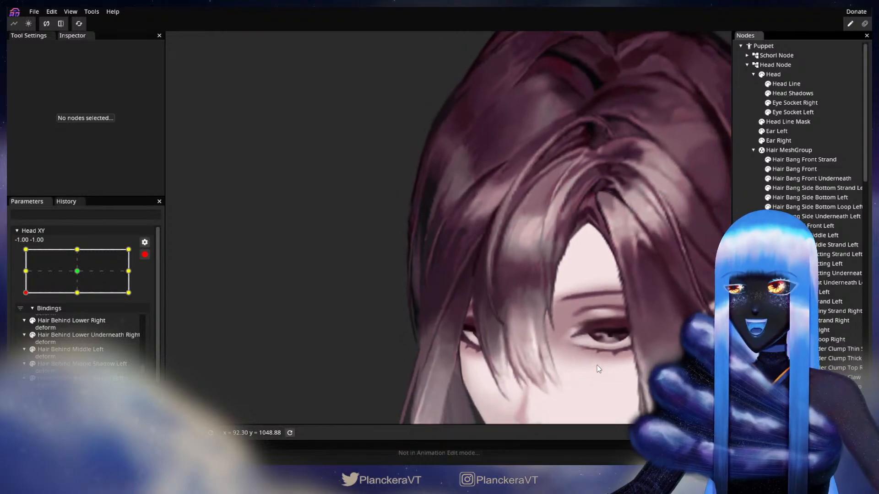
pyautogui.scroll(-8, 598, 369)
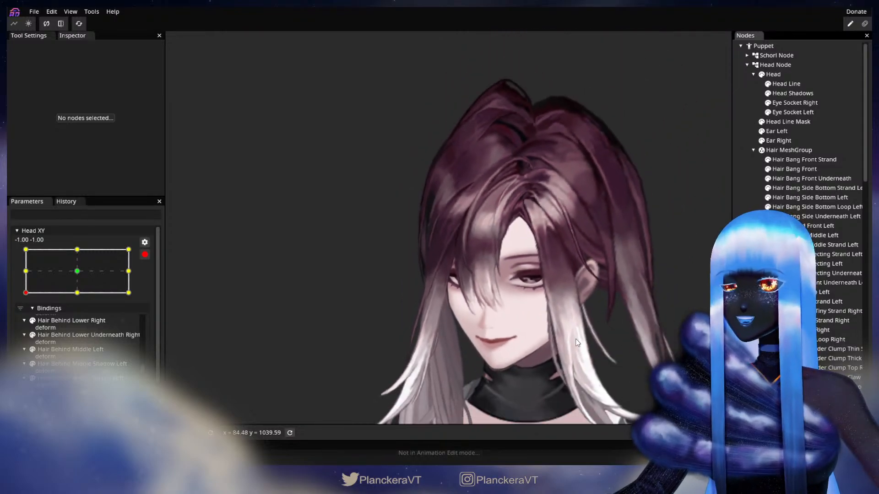
pyautogui.scroll(-4, 550, 330)
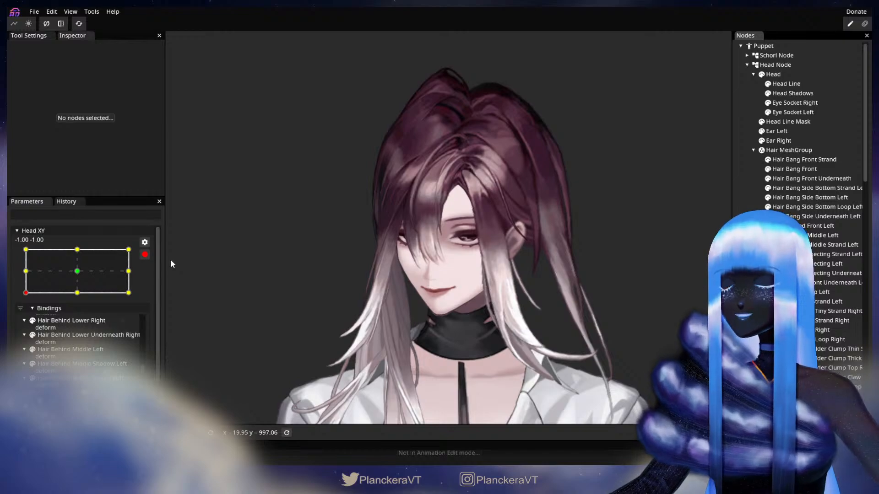
pyautogui.click(145, 254)
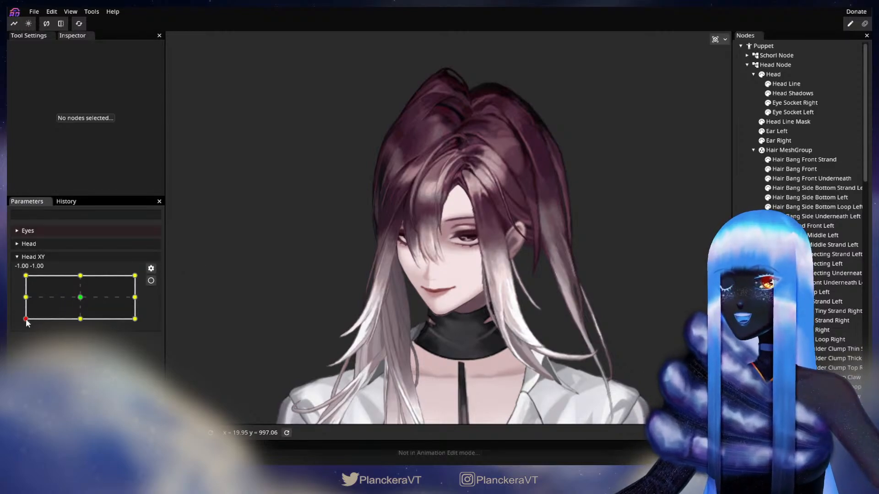
pyautogui.moveTo(26, 321)
pyautogui.mouseDown()
pyautogui.moveTo(25, 304)
pyautogui.moveTo(25, 321)
pyautogui.mouseUp()
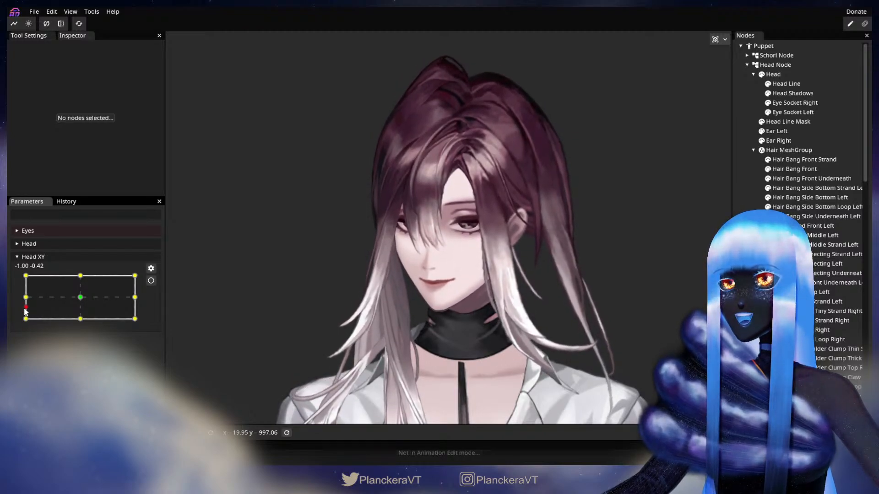
# Rearm Head XY at -1.00, -1.00, fine-tune Hair Bang Side Right's vertices just below the crease's lower end beside the dark strip, and deselect it
pyautogui.click(151, 280)
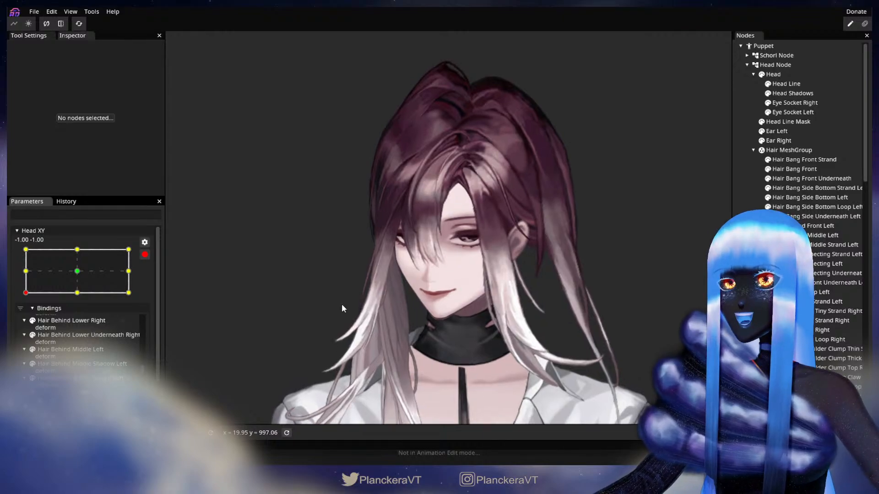
pyautogui.scroll(8, 515, 363)
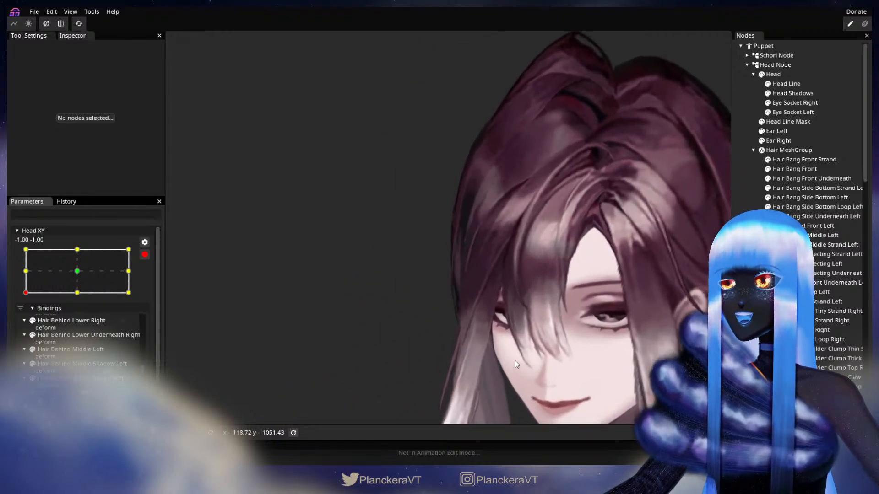
pyautogui.scroll(8, 515, 359)
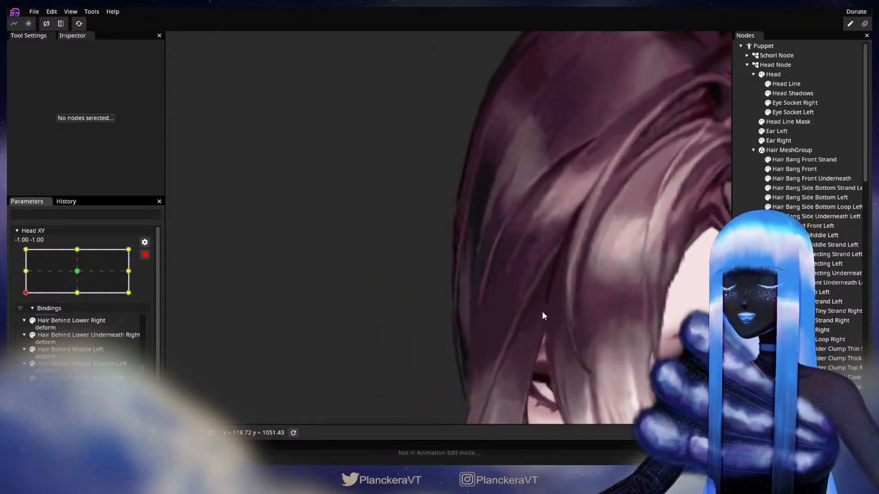
pyautogui.scroll(4, 465, 317)
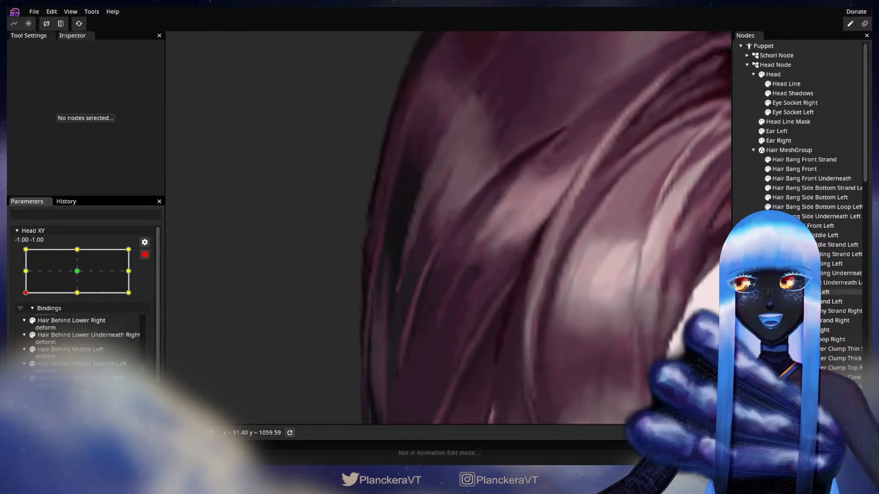
pyautogui.click(797, 330)
pyautogui.scroll(3, 347, 286)
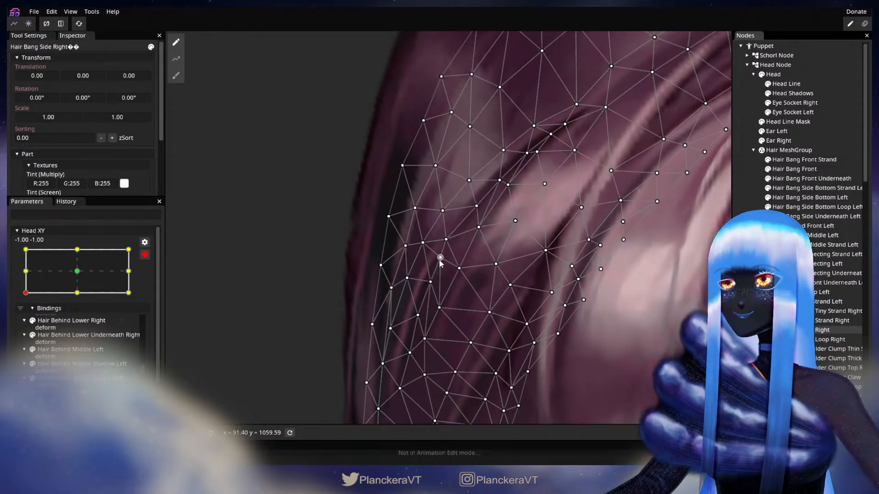
pyautogui.moveTo(440, 261); pyautogui.dragTo(443, 263)
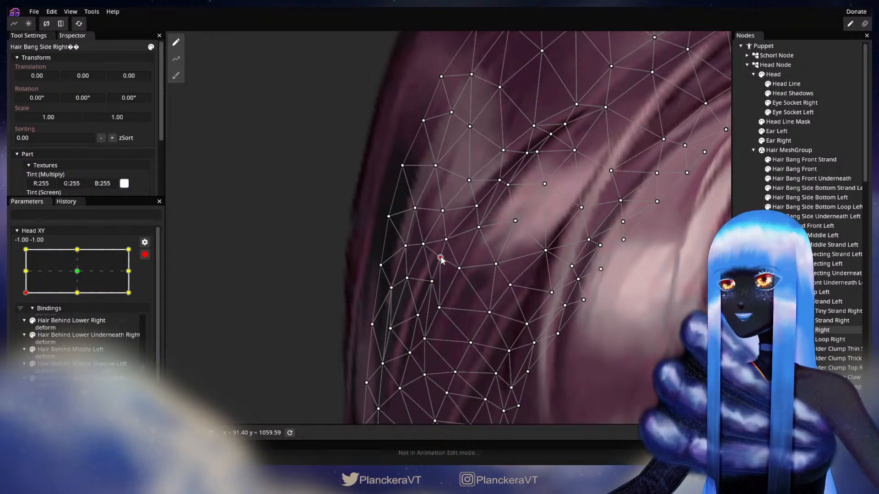
pyautogui.click(562, 336)
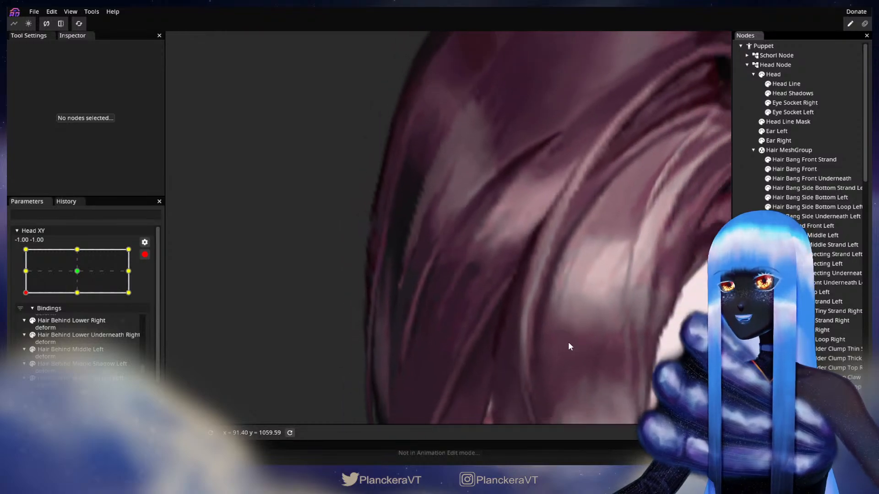
# Stop recording Head XY and move the parameter around -1.00, -1.00 while viewing the whole head to review the side hair's motion
pyautogui.scroll(-5, 570, 343)
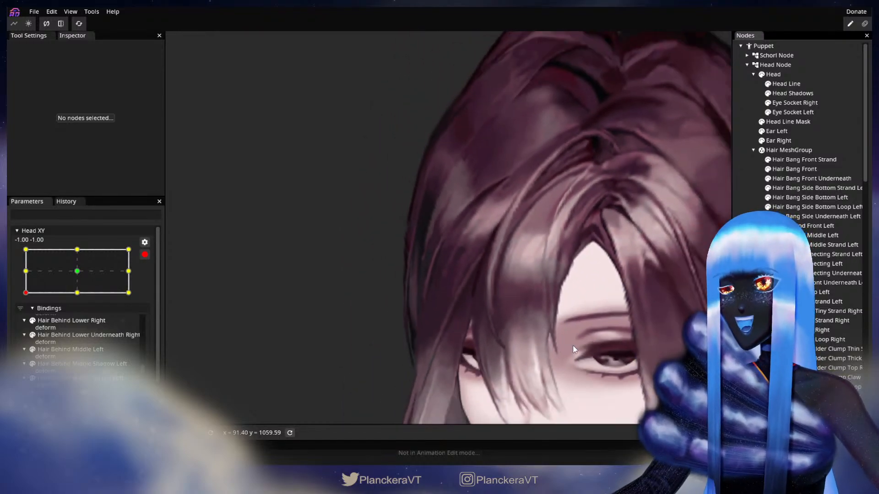
pyautogui.scroll(-5, 573, 345)
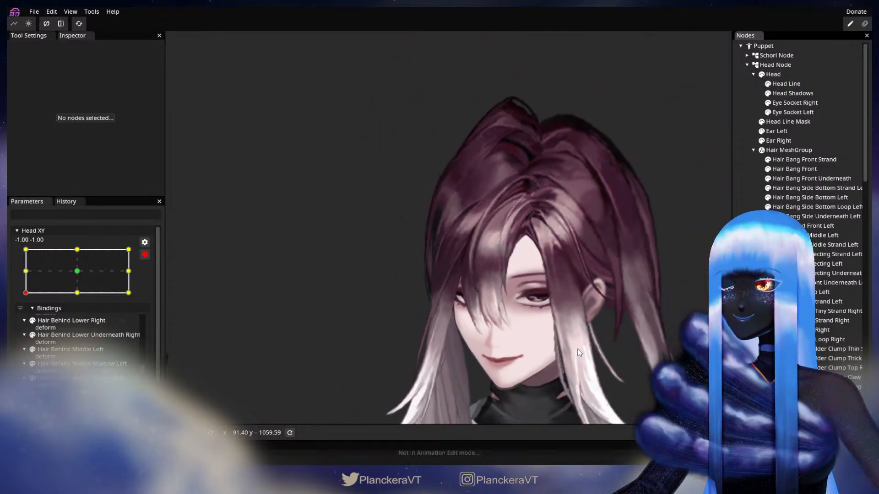
pyautogui.scroll(-4, 578, 349)
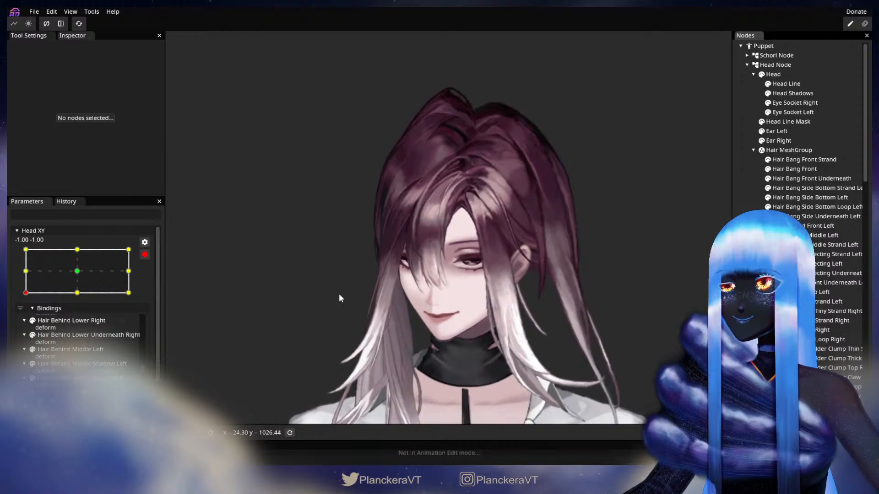
pyautogui.click(146, 255)
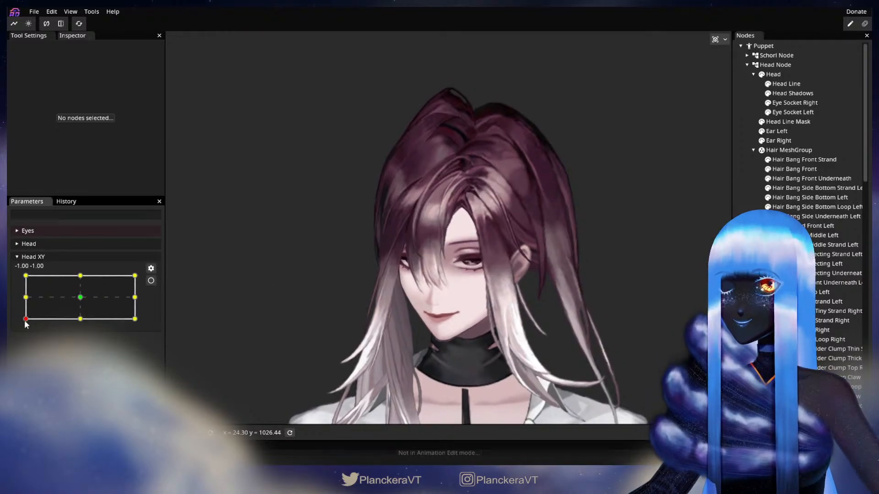
pyautogui.moveTo(25, 322)
pyautogui.mouseDown()
pyautogui.moveTo(25, 303)
pyautogui.moveTo(23, 327)
pyautogui.mouseUp()
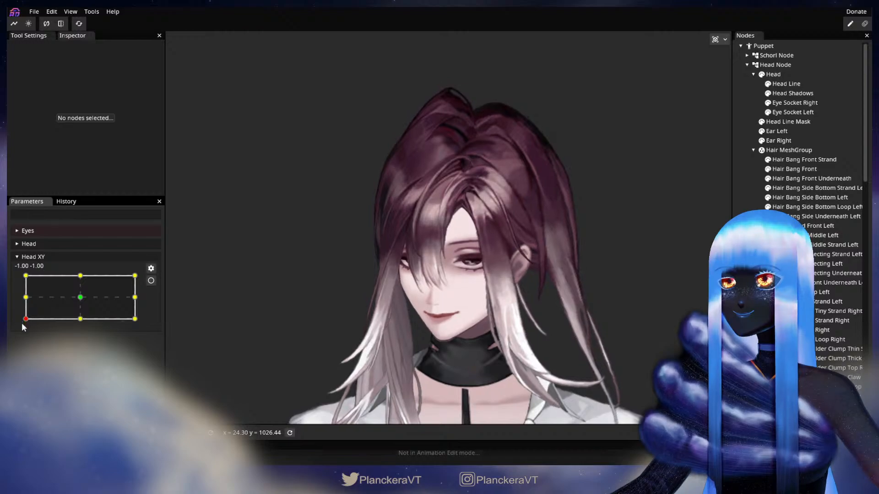
# Rearm Head XY at -1.00, -1.00, nudge Hair Bang Side Right's vertices on the highlighted strand below the crease slightly up and outward, and deselect the part
pyautogui.click(151, 280)
pyautogui.scroll(5, 333, 316)
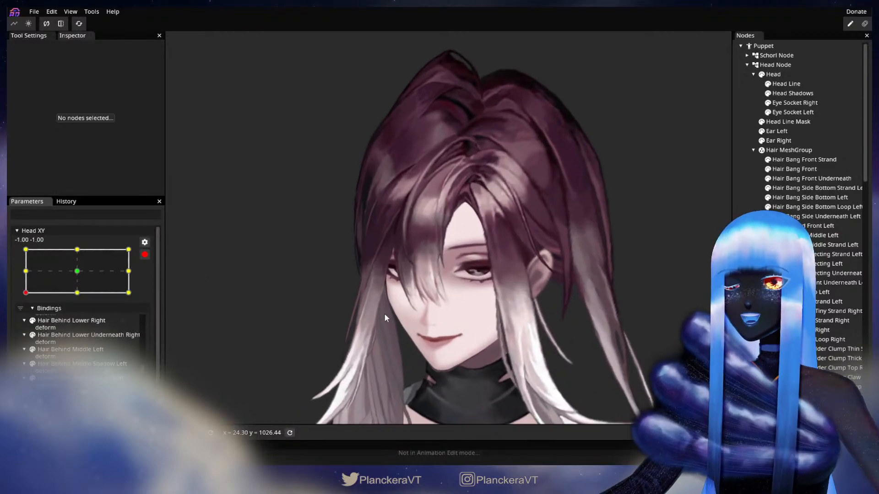
pyautogui.scroll(6, 384, 316)
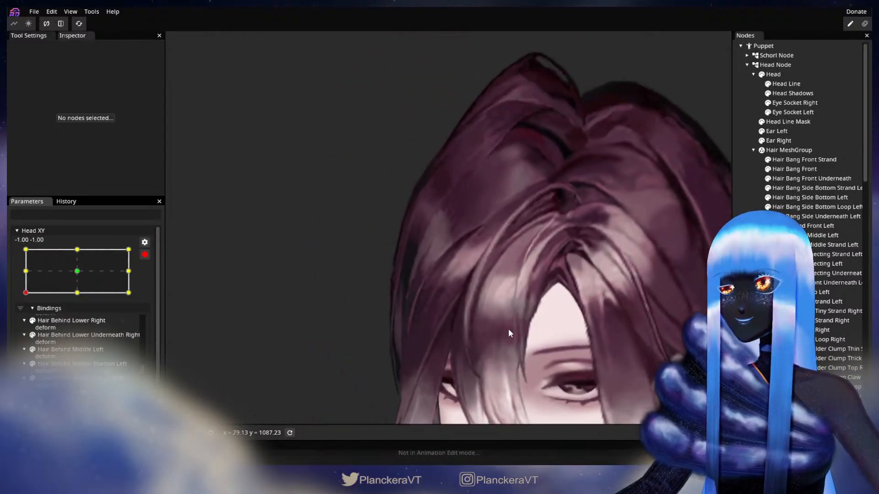
pyautogui.scroll(5, 512, 334)
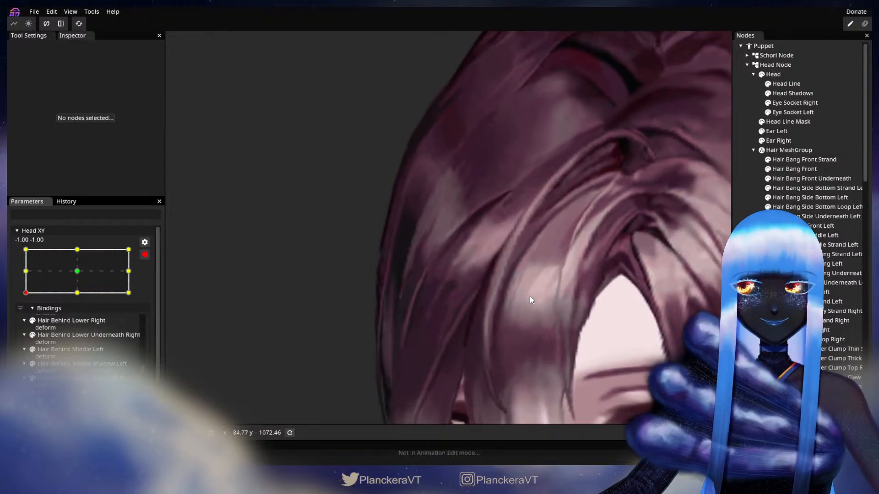
pyautogui.click(522, 256)
pyautogui.scroll(2, 524, 266)
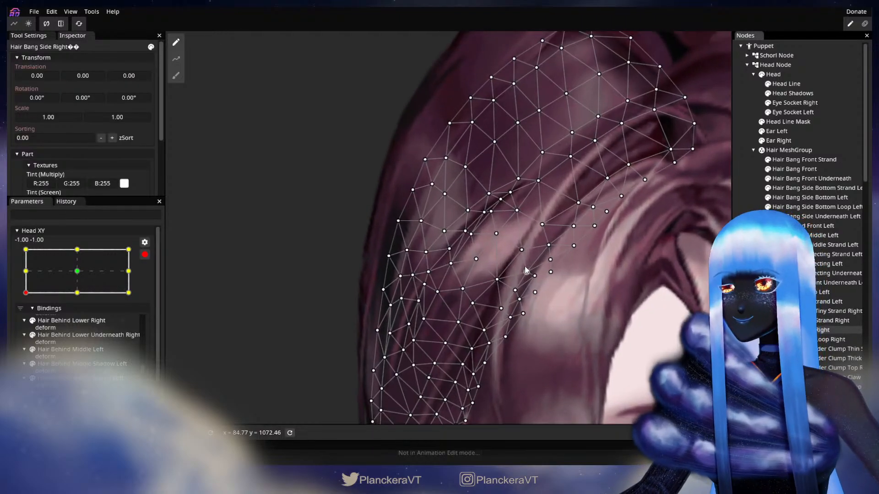
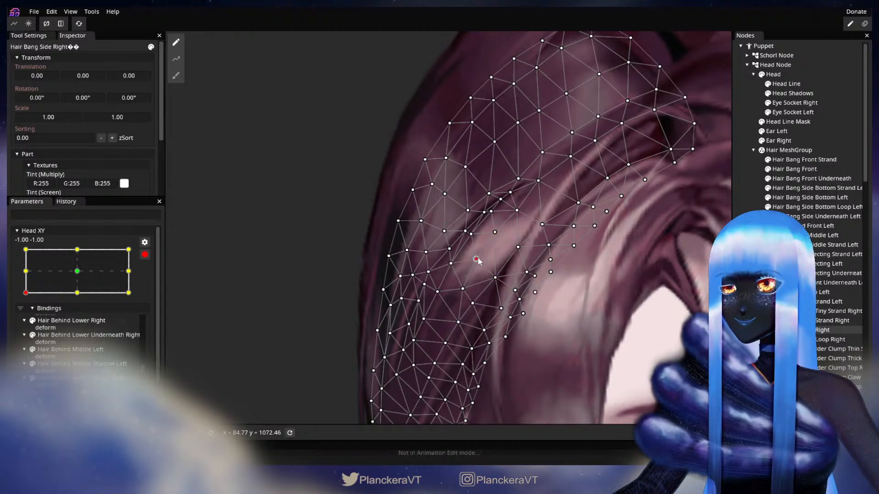
pyautogui.click(743, 275)
pyautogui.scroll(-3, 553, 349)
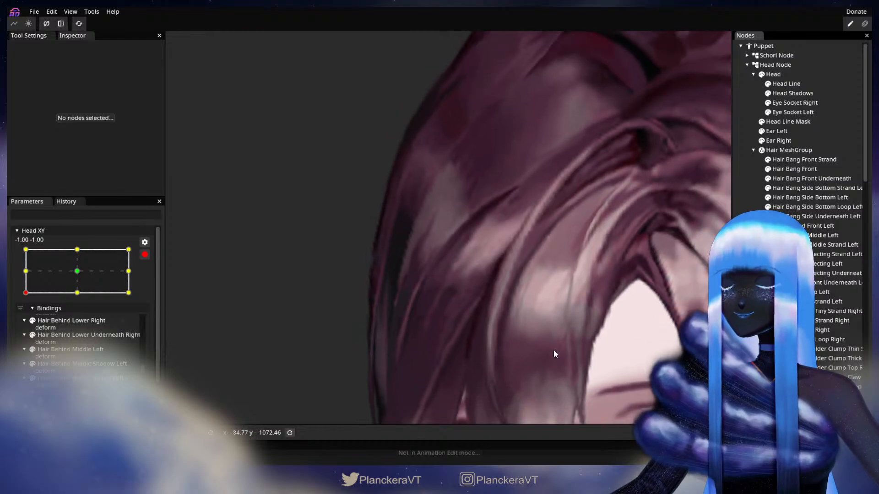
pyautogui.scroll(-5, 577, 350)
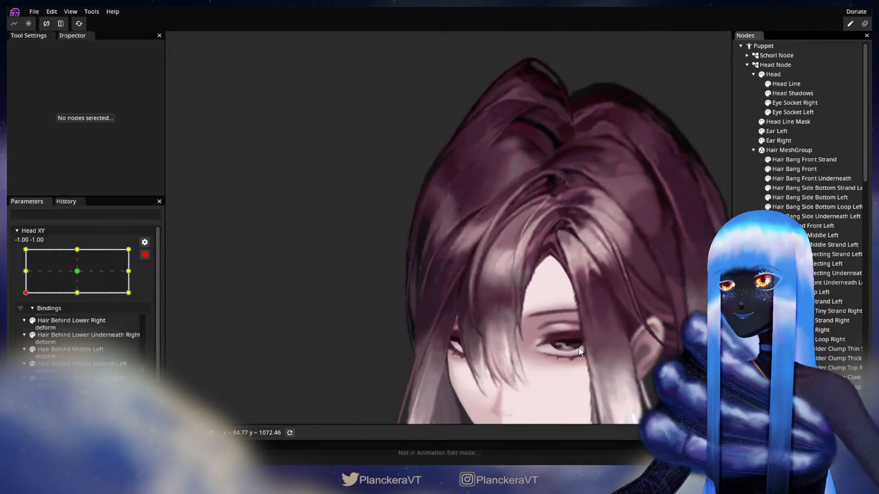
pyautogui.scroll(-3, 581, 348)
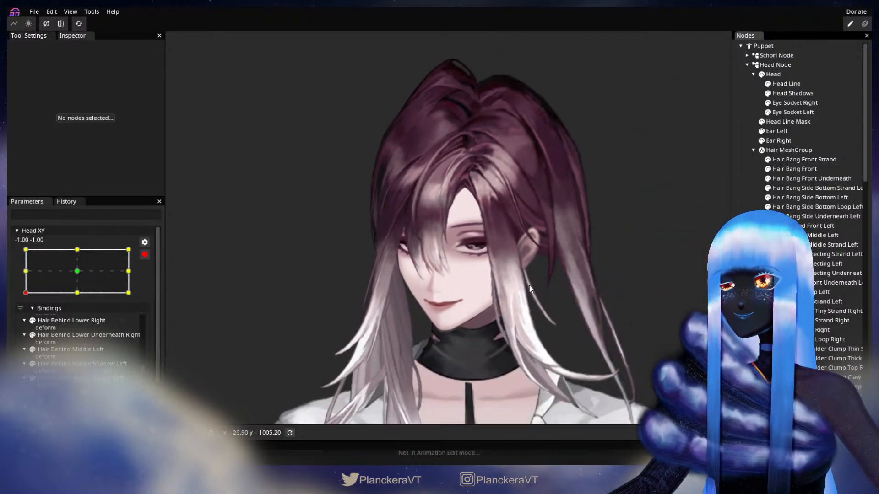
# Stop recording Head XY and move the parameter around -1.00, -1.00 to check the strand just adjusted
pyautogui.click(144, 254)
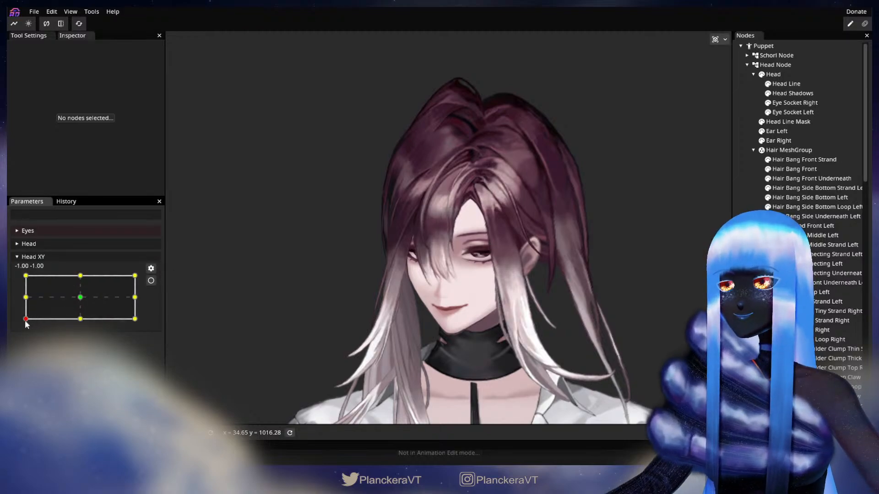
pyautogui.moveTo(25, 323)
pyautogui.mouseDown()
pyautogui.moveTo(25, 298)
pyautogui.moveTo(23, 327)
pyautogui.mouseUp()
# Rearm Head XY at -1.00, -1.00, nudge Hair Bang Front's outer edge beside the side hair with the 12.00 Circle Brush, and deselect it
pyautogui.click(151, 281)
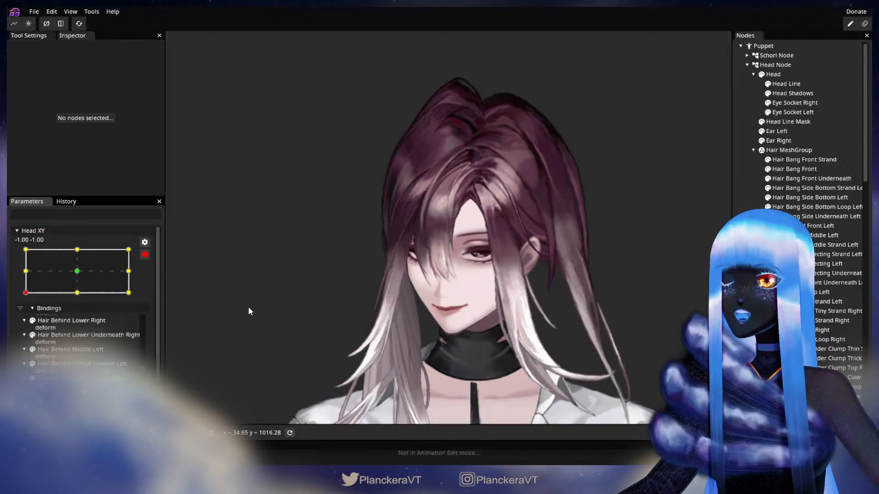
pyautogui.scroll(5, 401, 298)
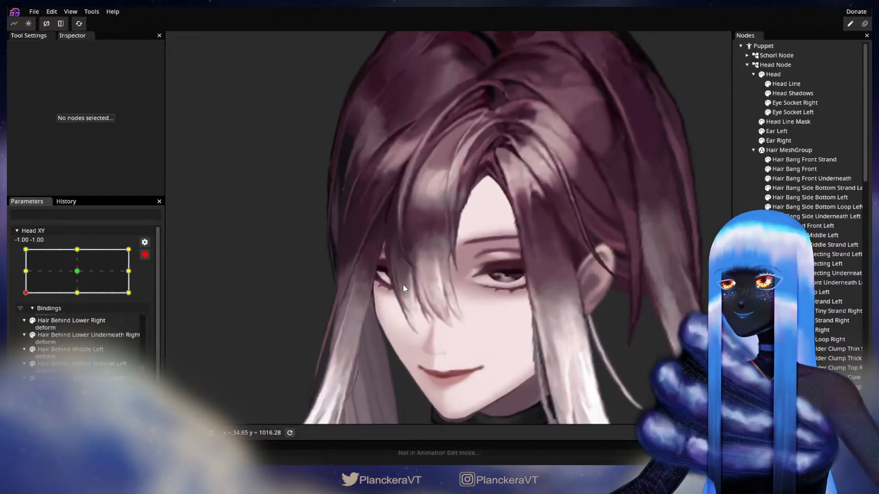
pyautogui.scroll(3, 476, 298)
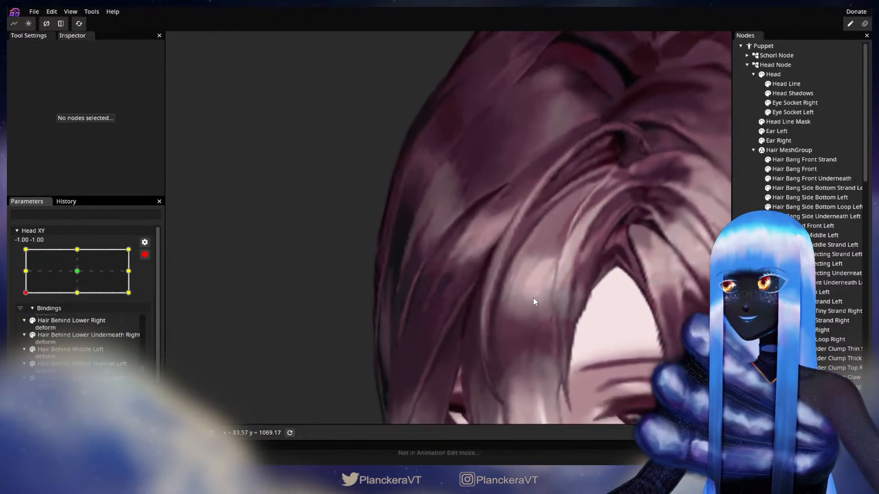
pyautogui.click(793, 171)
pyautogui.scroll(3, 556, 310)
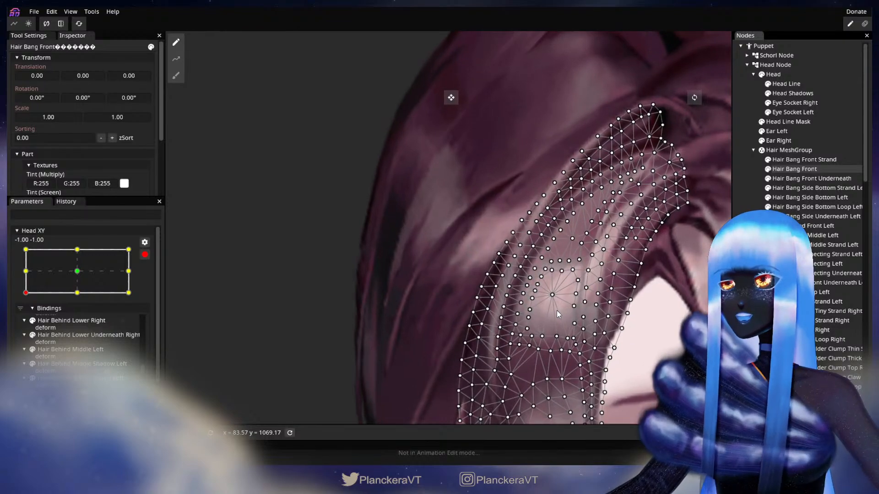
pyautogui.click(176, 76)
pyautogui.scroll(1, 339, 213)
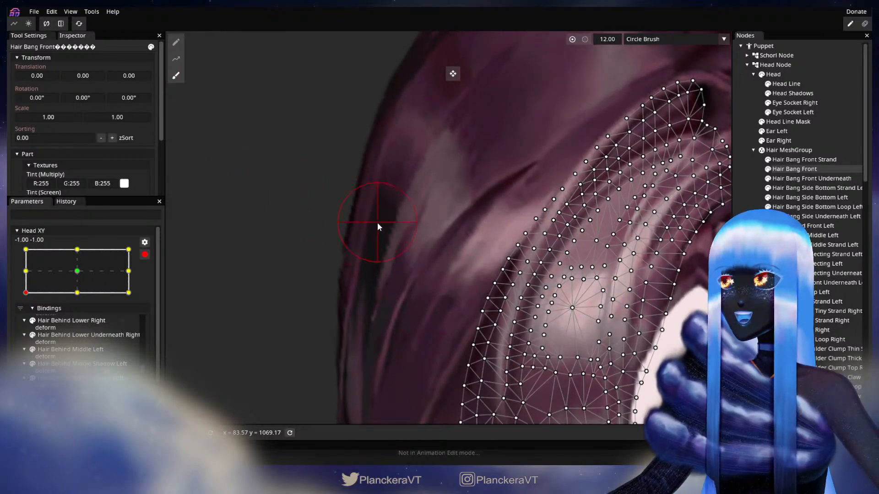
pyautogui.moveTo(439, 261); pyautogui.dragTo(368, 228)
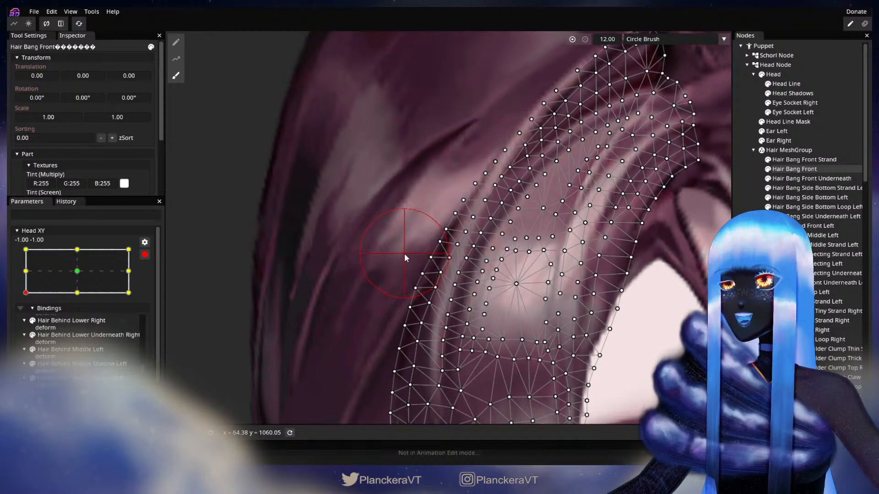
pyautogui.moveTo(428, 218); pyautogui.dragTo(430, 219)
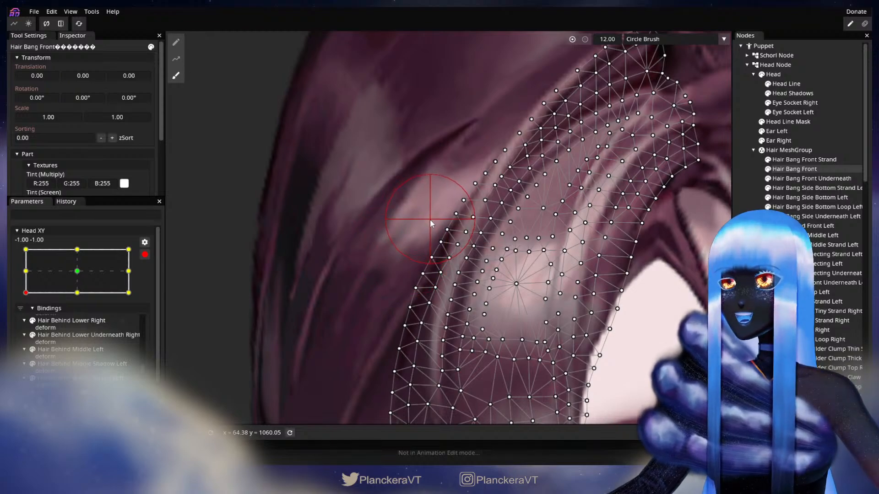
pyautogui.moveTo(373, 267)
pyautogui.mouseDown()
pyautogui.moveTo(412, 214)
pyautogui.moveTo(432, 243)
pyautogui.mouseUp()
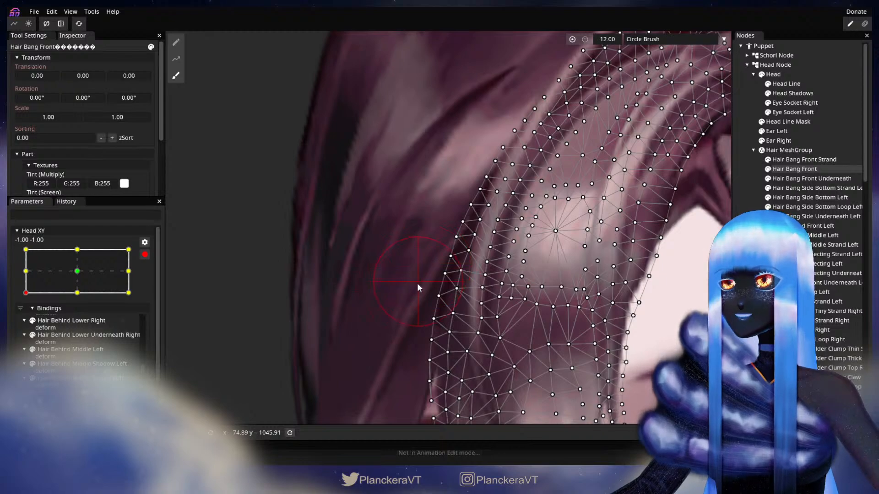
pyautogui.moveTo(417, 283); pyautogui.dragTo(422, 287)
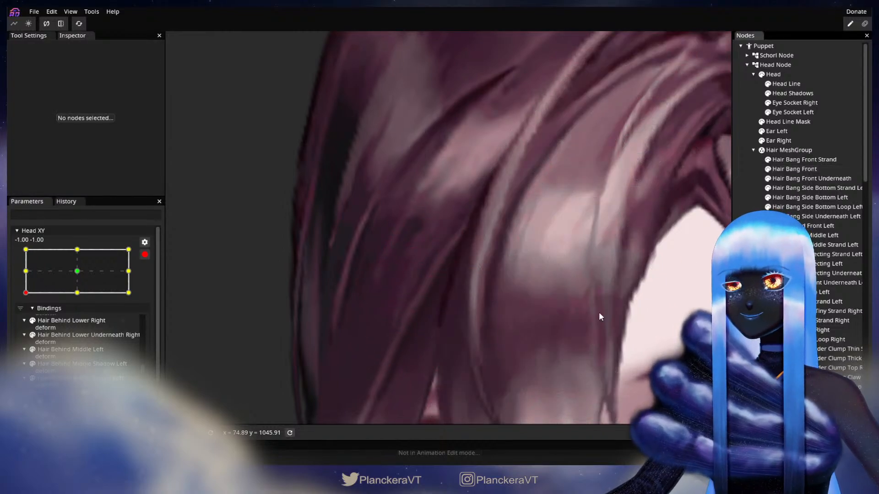
# View the whole head, stop recording Head XY, and move the parameter around -1.00, -1.00 to check the front bang's outer edge
pyautogui.scroll(3, 600, 317)
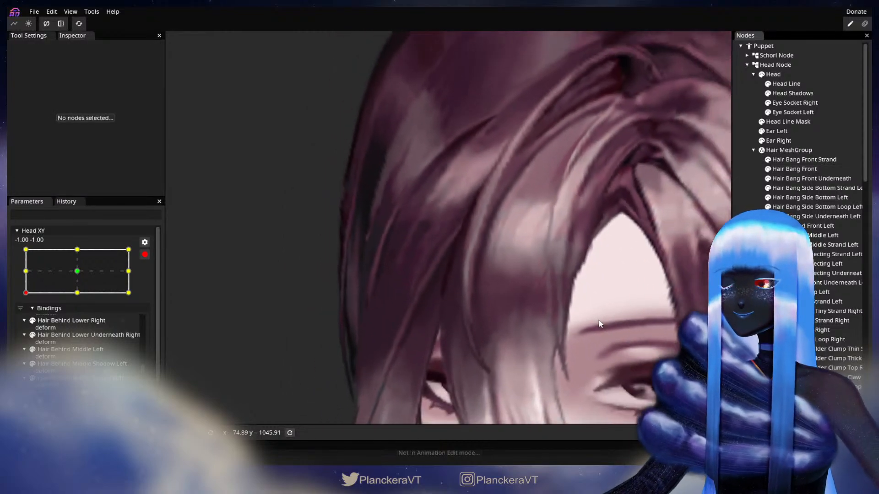
pyautogui.scroll(-5, 599, 316)
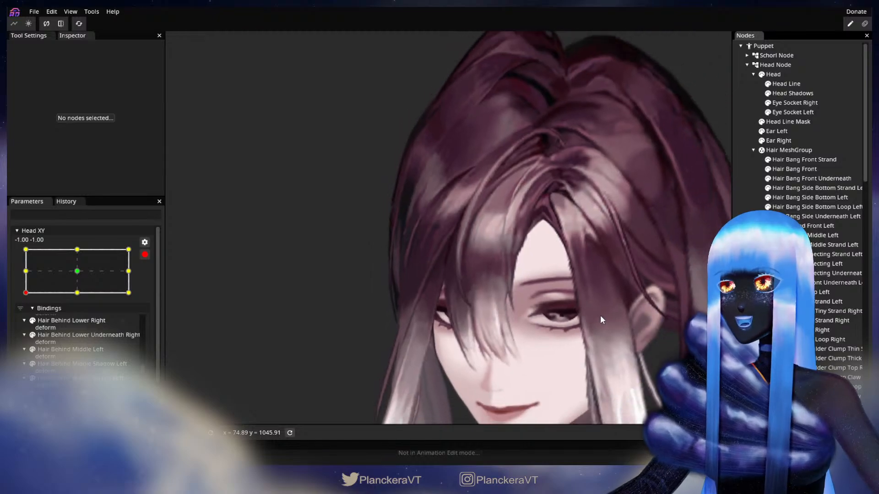
pyautogui.scroll(-4, 600, 316)
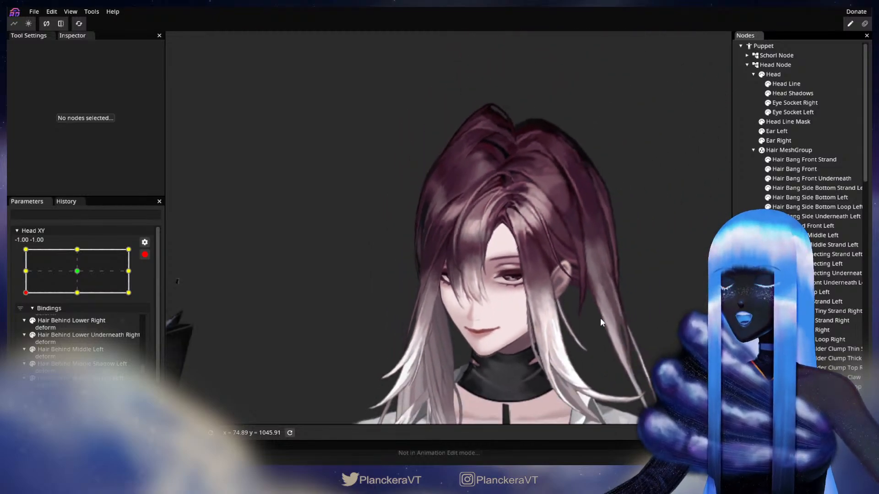
pyautogui.scroll(1, 600, 322)
pyautogui.click(144, 254)
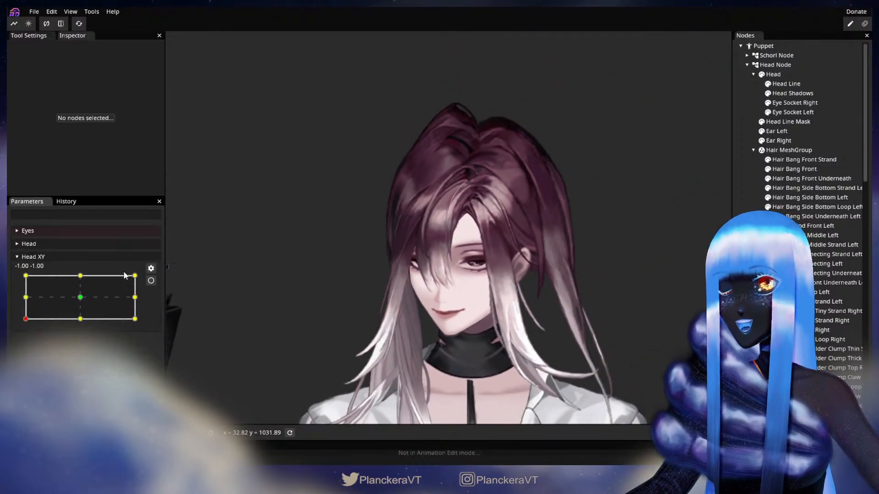
pyautogui.moveTo(25, 319)
pyautogui.mouseDown()
pyautogui.moveTo(23, 296)
pyautogui.moveTo(24, 324)
pyautogui.mouseUp()
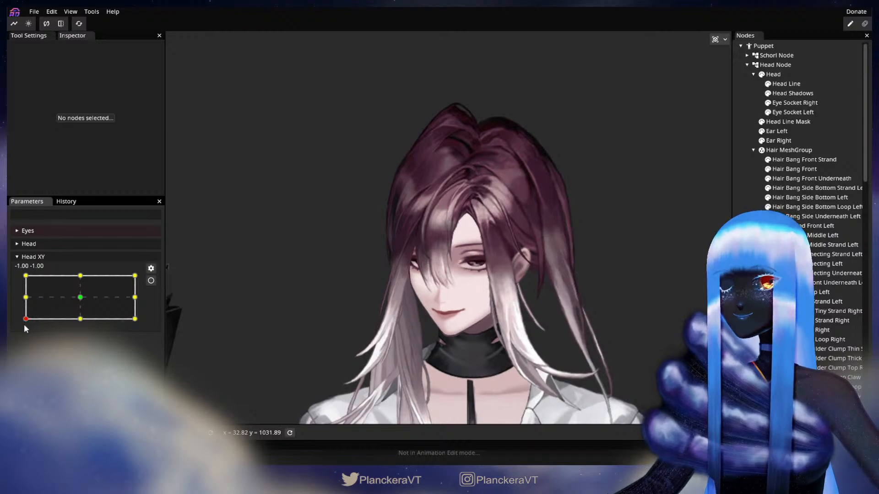
# Rearm Head XY at -1.00, -1.00, fine-tune Hair Bang Side Right's vertices below the highlighted strand along the front bang, and deselect it
pyautogui.click(151, 280)
pyautogui.scroll(5, 312, 321)
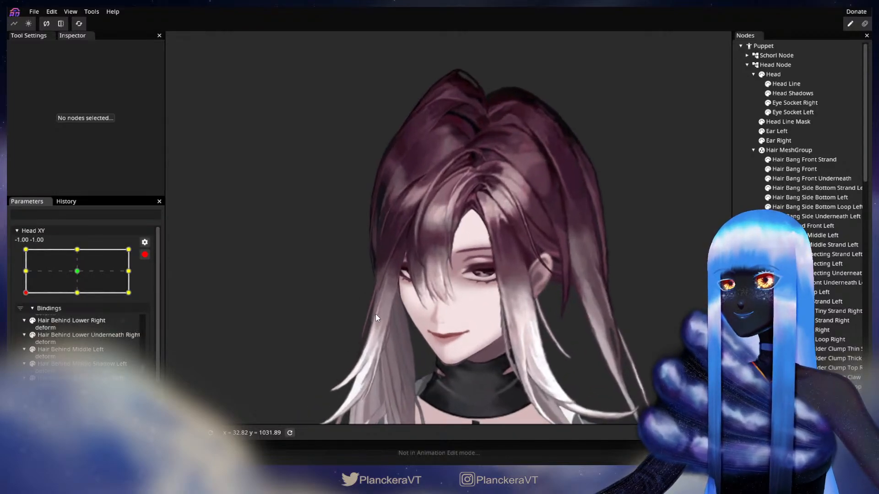
pyautogui.scroll(6, 367, 296)
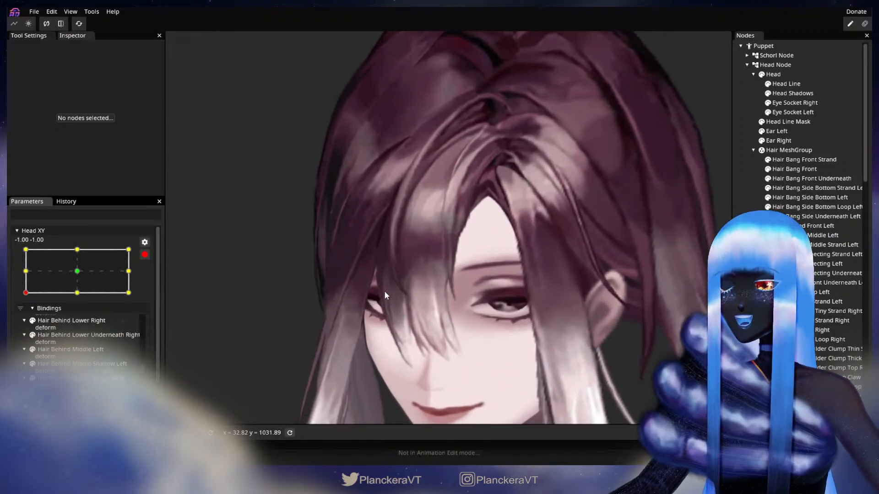
pyautogui.scroll(5, 519, 311)
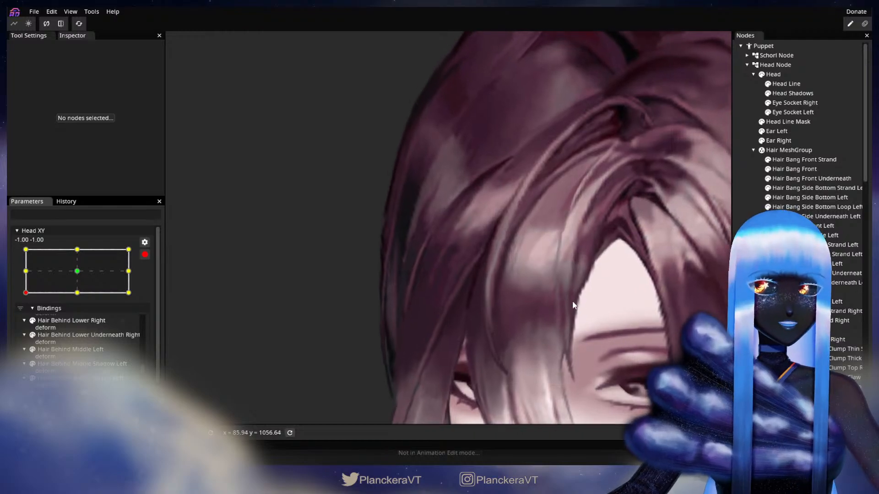
pyautogui.scroll(1, 636, 311)
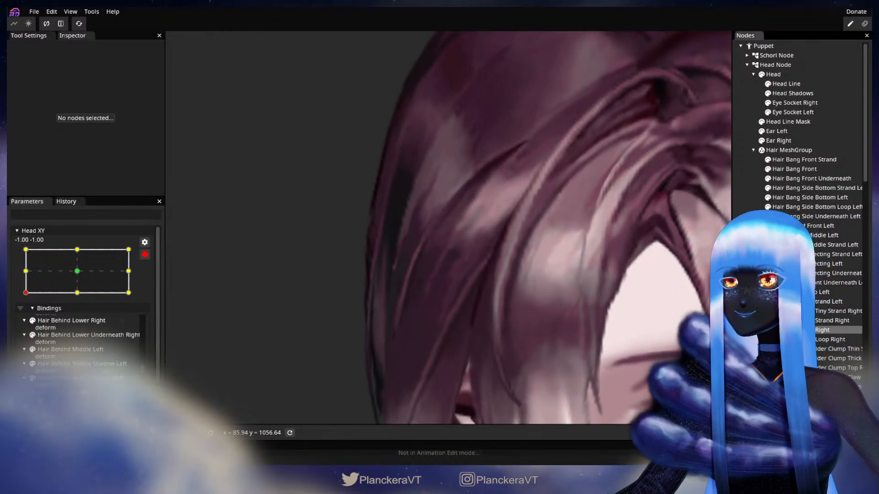
pyautogui.click(472, 248)
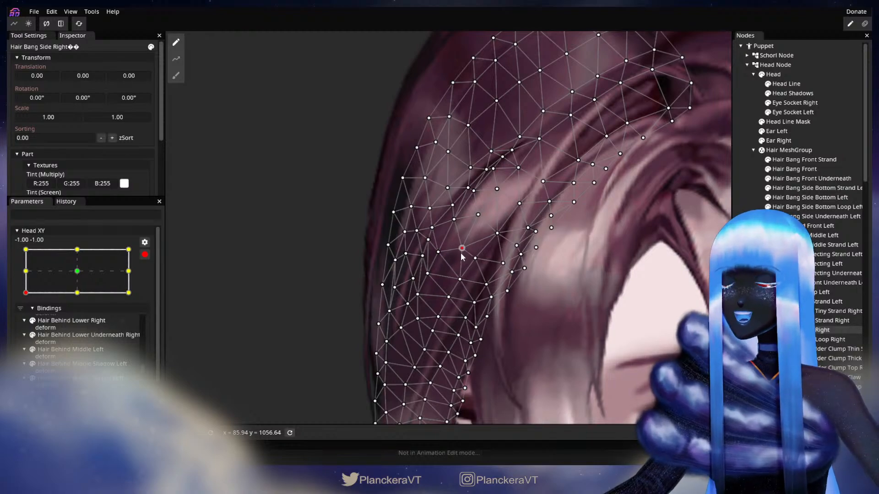
pyautogui.click(476, 258)
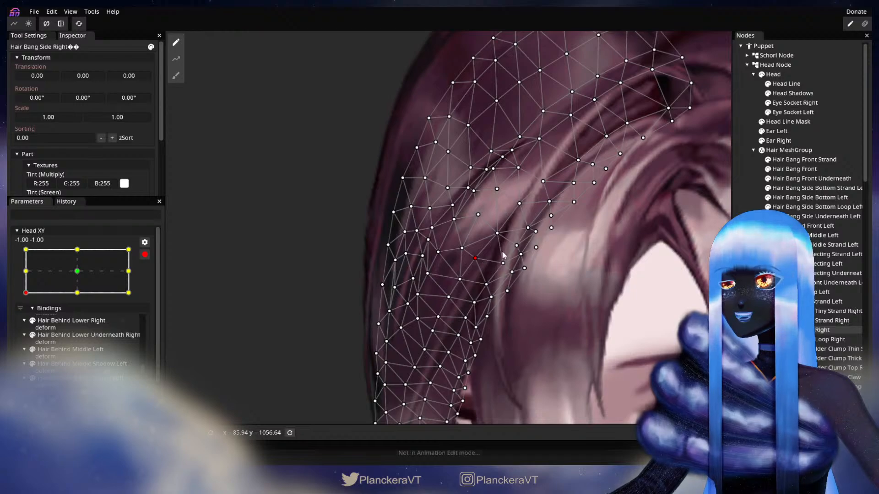
pyautogui.moveTo(498, 233); pyautogui.dragTo(500, 234)
pyautogui.click(503, 264)
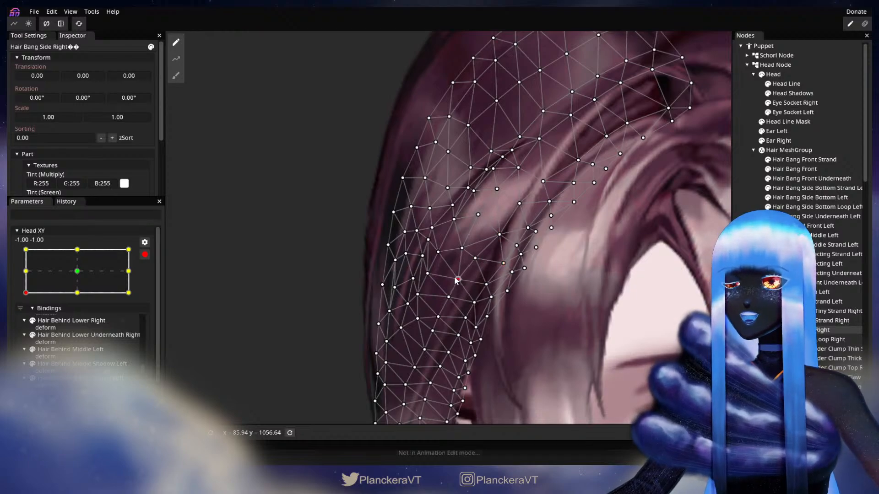
pyautogui.click(449, 298)
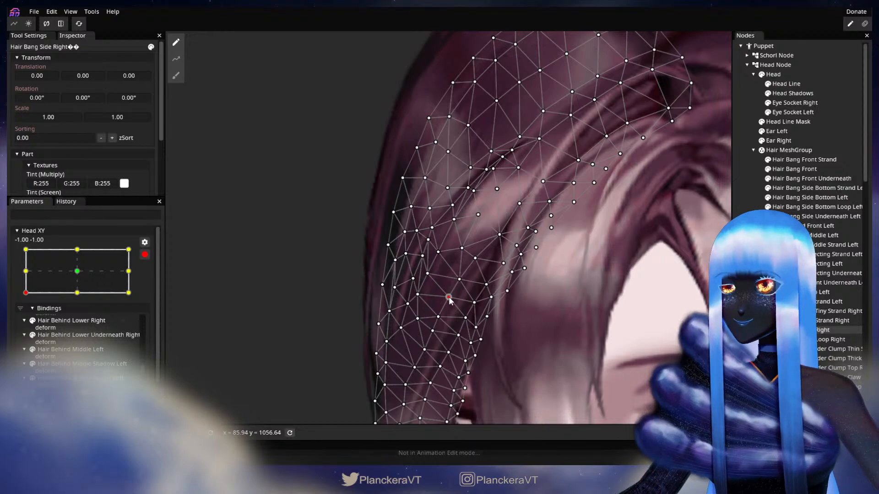
pyautogui.moveTo(449, 297); pyautogui.dragTo(447, 297)
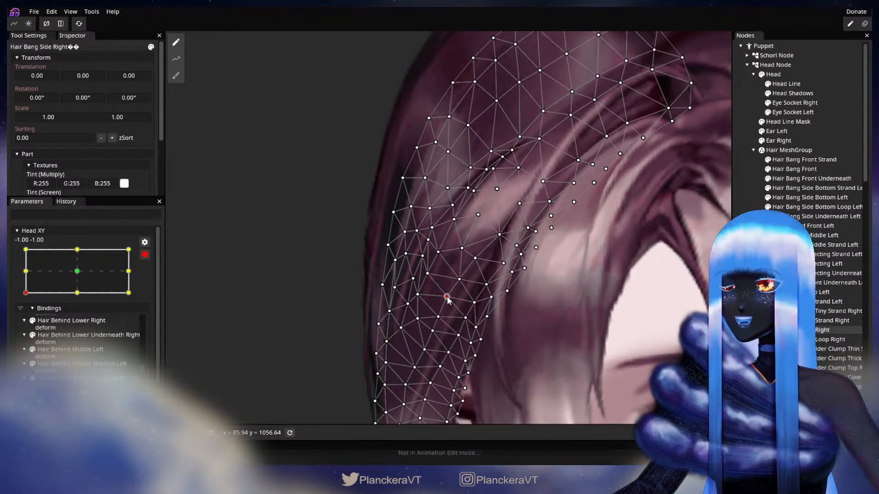
pyautogui.moveTo(451, 302); pyautogui.dragTo(494, 261)
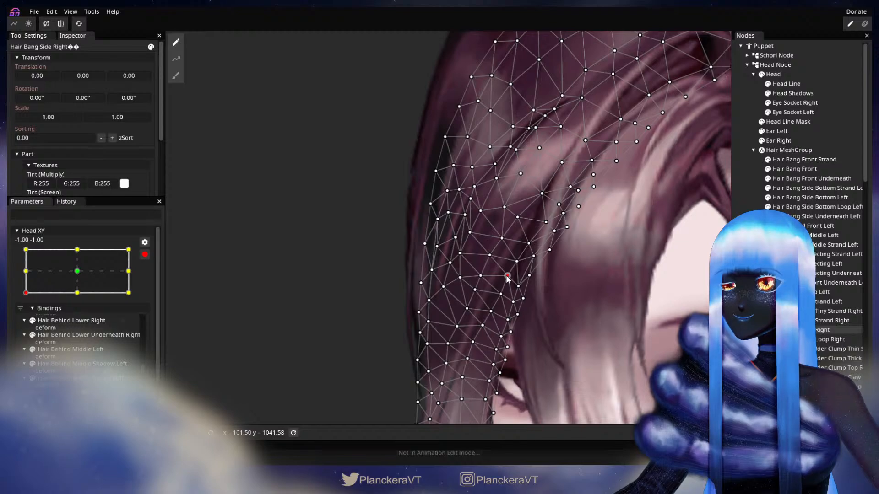
pyautogui.click(806, 330)
# View the whole head, stop recording Head XY, and move the parameter around -1.00, -1.00 to review the side hair beside the front bang
pyautogui.scroll(-3, 560, 328)
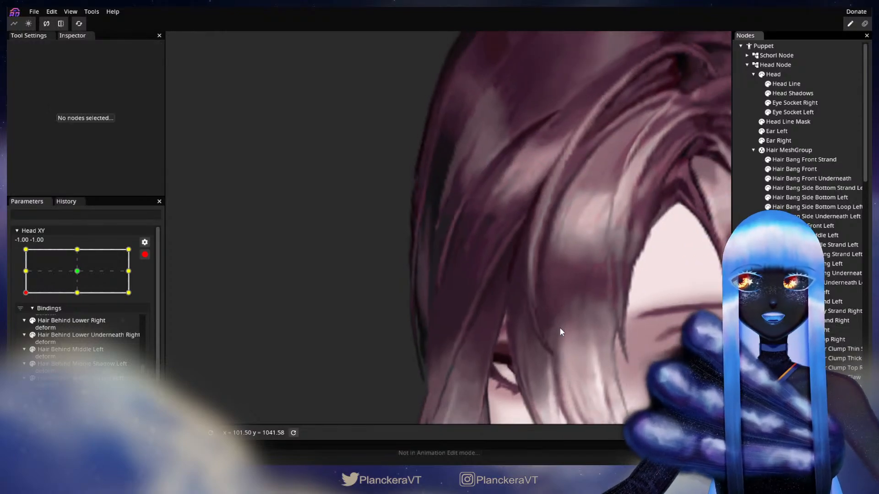
pyautogui.scroll(-5, 560, 328)
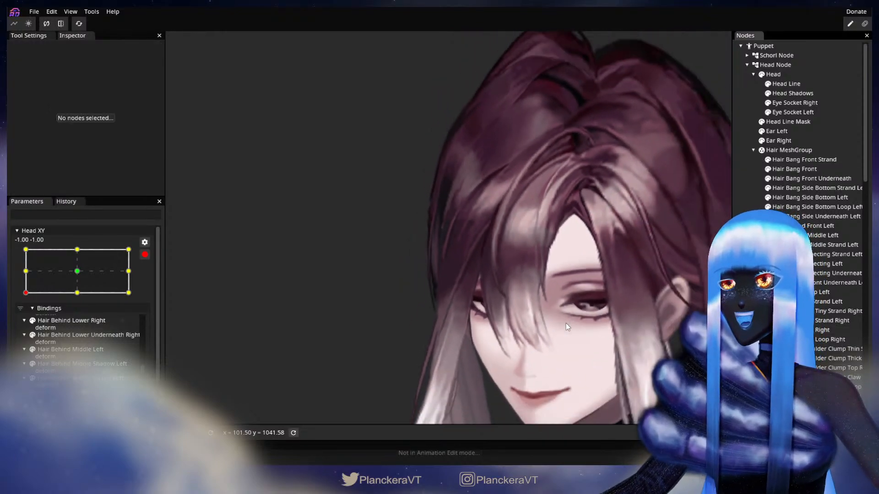
pyautogui.scroll(-5, 567, 323)
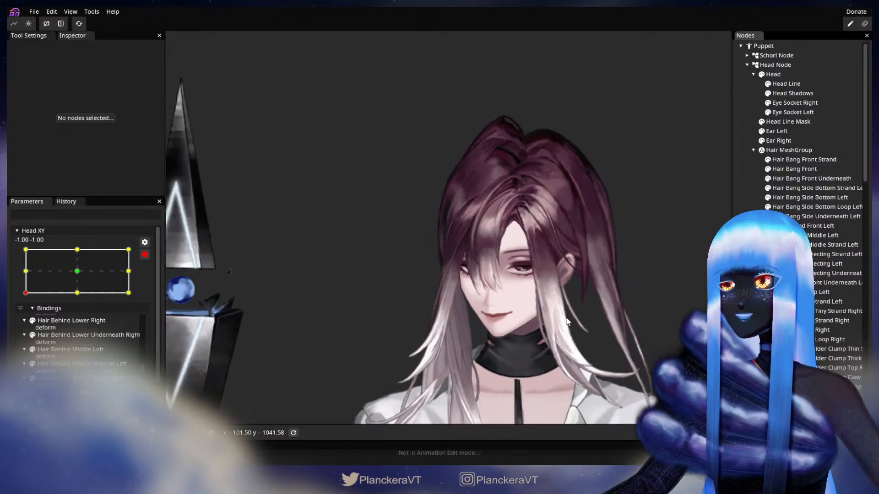
pyautogui.moveTo(566, 319); pyautogui.dragTo(514, 319)
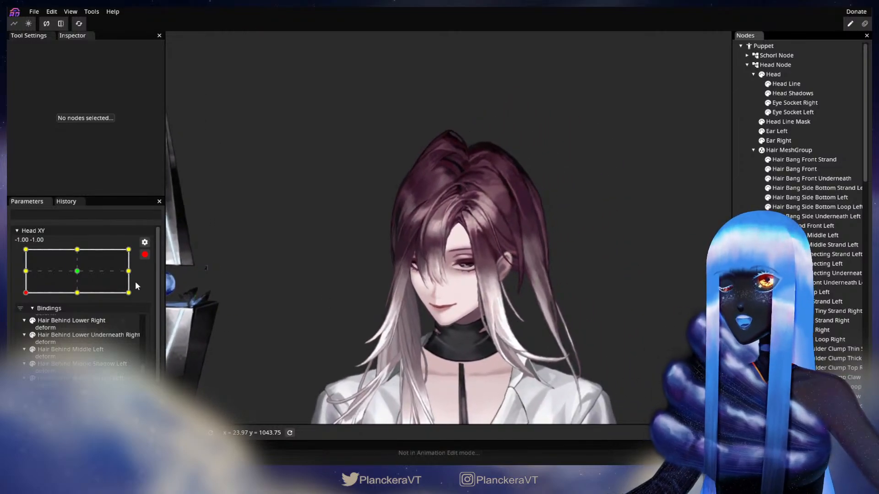
pyautogui.click(144, 254)
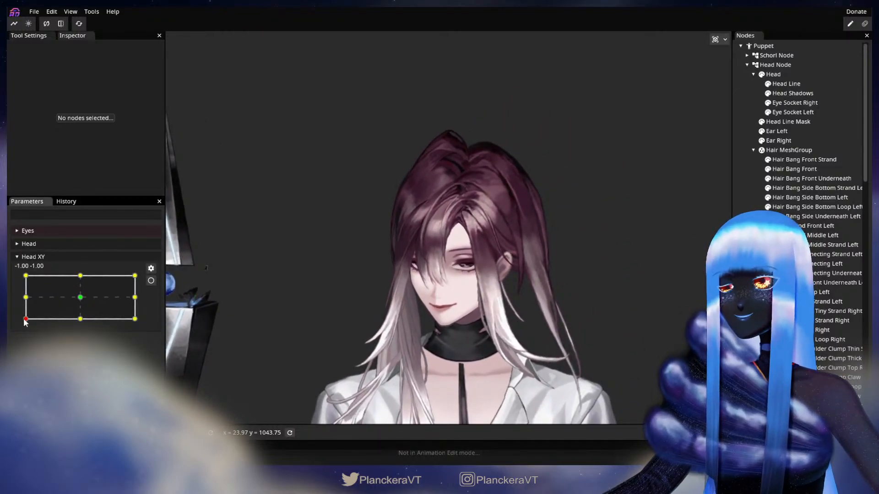
pyautogui.moveTo(25, 320)
pyautogui.mouseDown()
pyautogui.moveTo(25, 299)
pyautogui.moveTo(25, 320)
pyautogui.mouseUp()
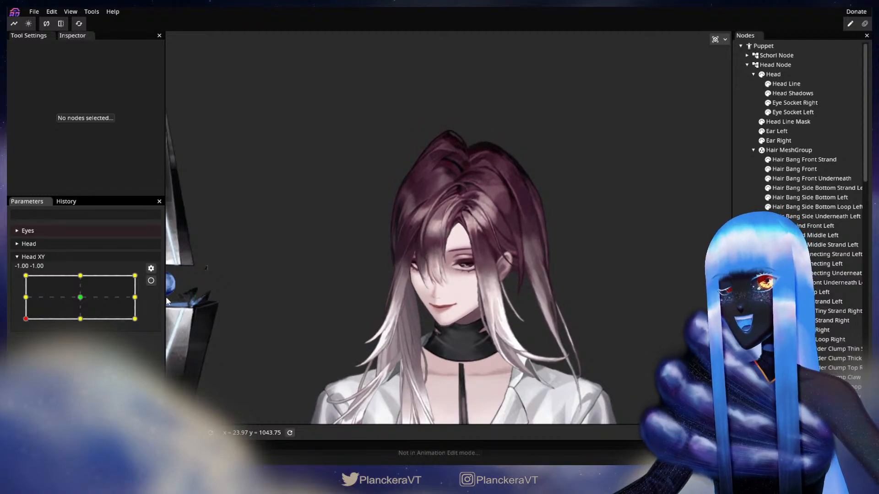
# Rearm Head XY at -1.00, -1.00, shift Hair Bang Side Right's vertices within and under the highlighted strand slightly inward and down, and deselect the part
pyautogui.click(150, 280)
pyautogui.scroll(3, 410, 314)
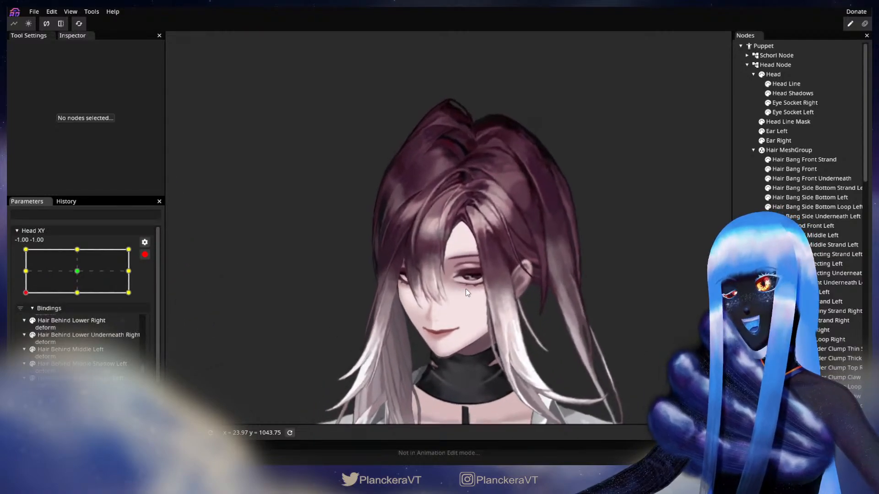
pyautogui.scroll(2, 466, 289)
pyautogui.scroll(4, 469, 290)
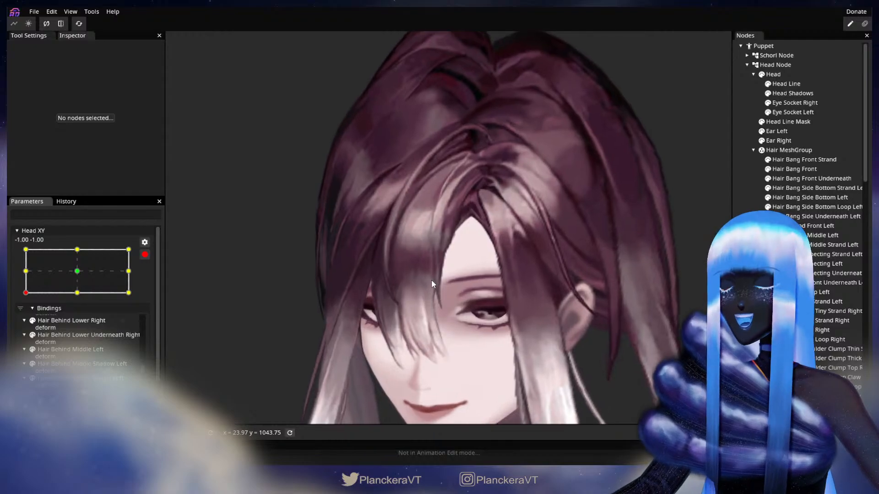
pyautogui.scroll(4, 421, 271)
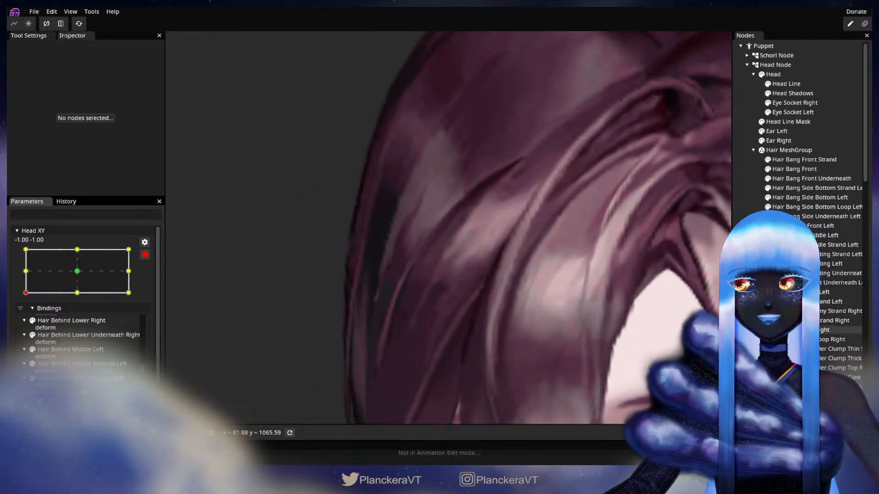
pyautogui.click(515, 280)
pyautogui.scroll(2, 516, 280)
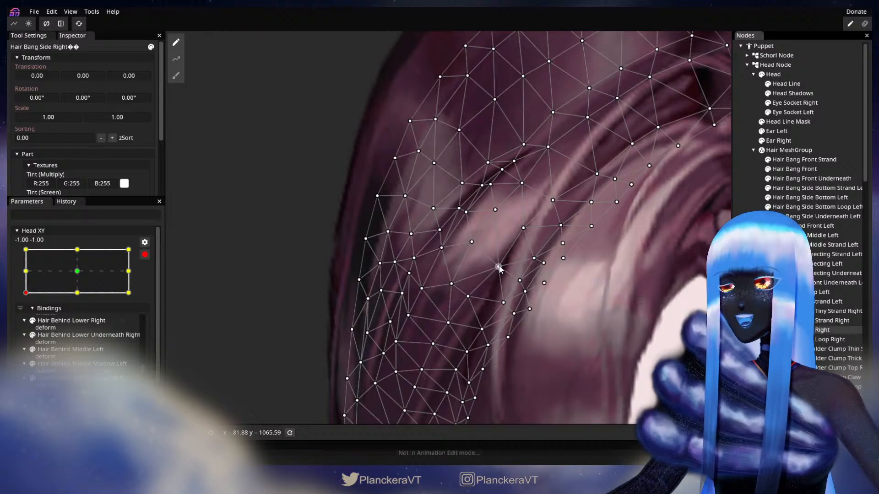
pyautogui.click(501, 270)
pyautogui.moveTo(455, 289); pyautogui.dragTo(458, 291)
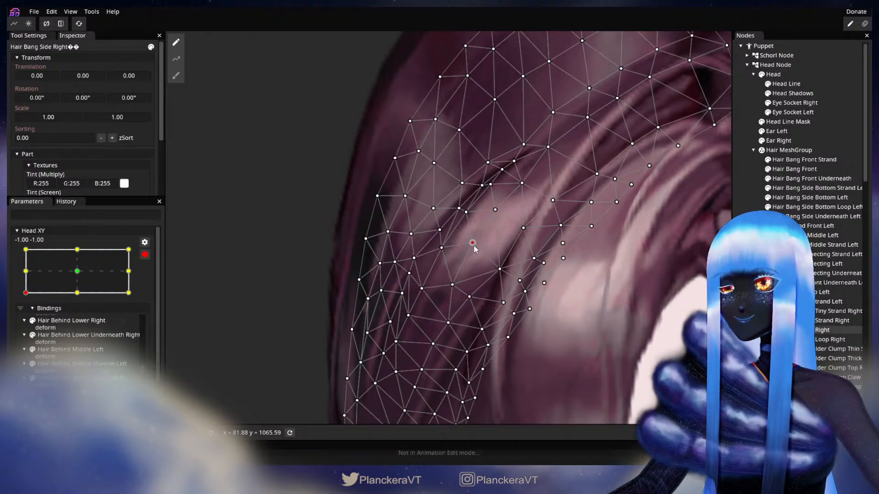
pyautogui.click(452, 285)
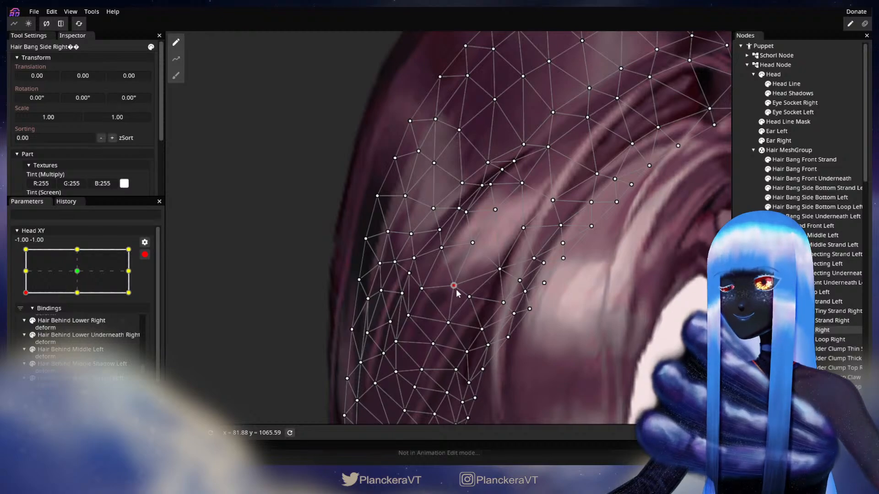
pyautogui.press('Escape')
pyautogui.scroll(-4, 632, 343)
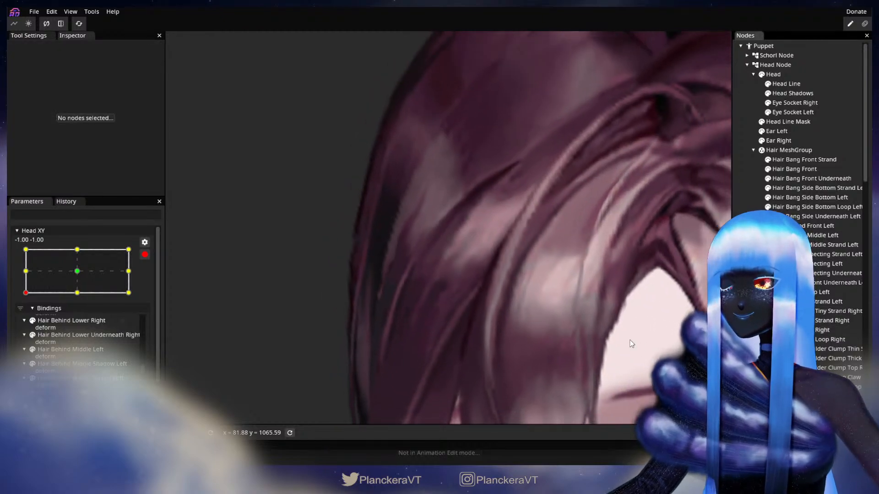
pyautogui.scroll(-6, 633, 343)
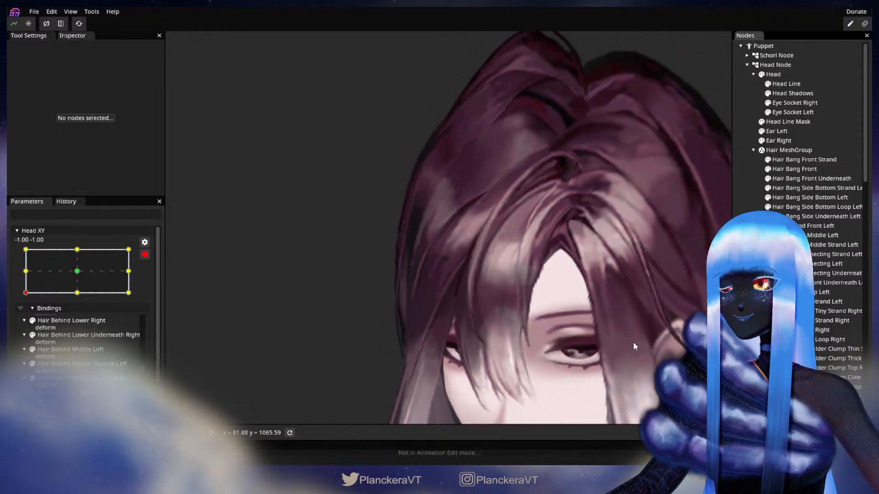
# Disarm the Head XY parameter and preview the head movement around its -1.00, -1.00 corner
pyautogui.scroll(-4, 636, 340)
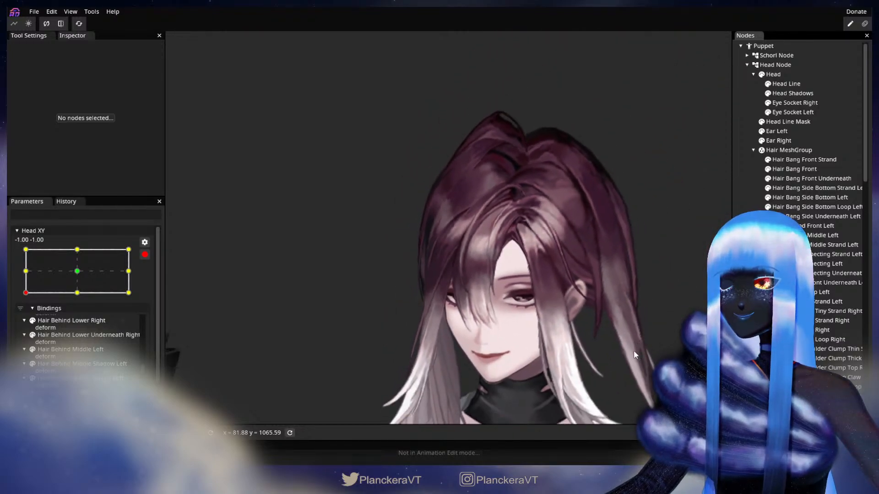
pyautogui.click(142, 256)
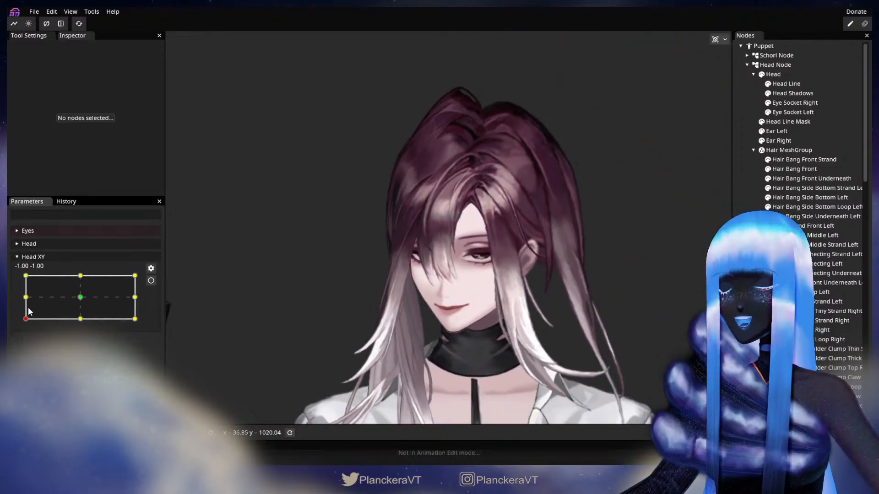
pyautogui.moveTo(26, 320)
pyautogui.mouseDown()
pyautogui.moveTo(20, 297)
pyautogui.moveTo(23, 323)
pyautogui.mouseUp()
# Arm Head XY at -1.00, -1.00 and reshape the Hair Bang Side Right mesh beside the eye with a 12.00 Circle Brush
pyautogui.click(151, 280)
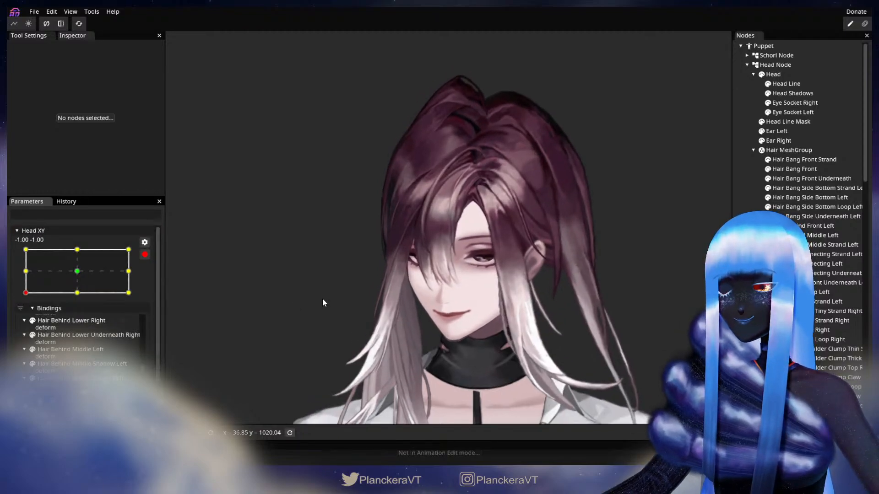
pyautogui.scroll(6, 332, 296)
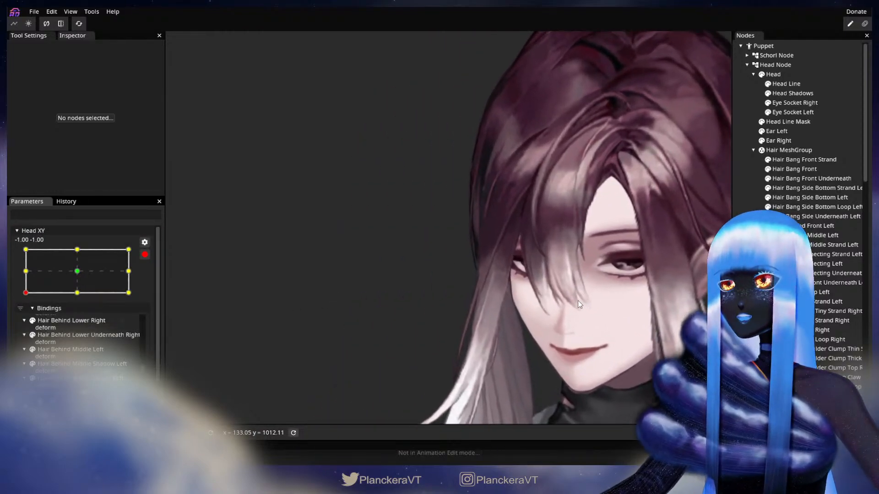
pyautogui.click(525, 265)
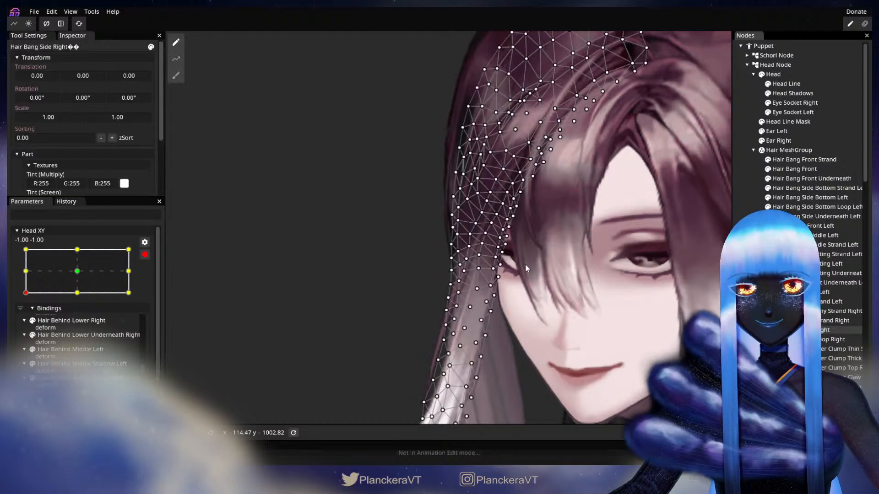
pyautogui.scroll(2, 539, 270)
pyautogui.moveTo(539, 270); pyautogui.dragTo(514, 286)
pyautogui.click(174, 76)
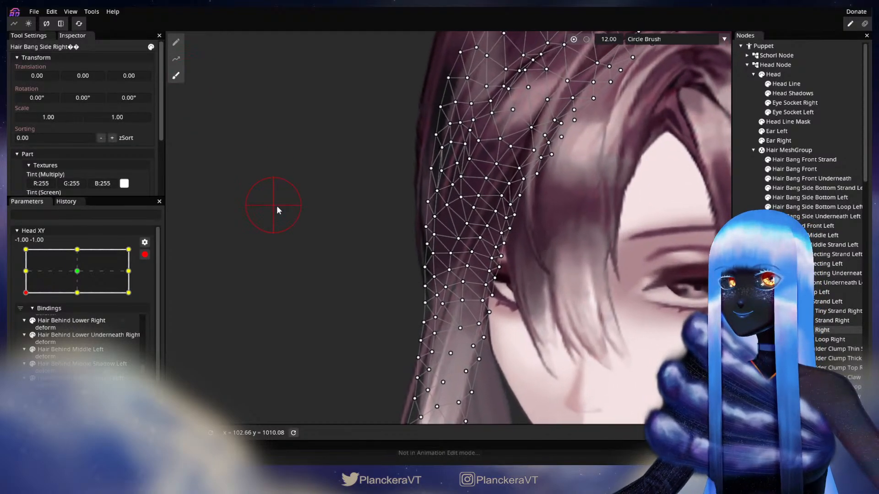
pyautogui.scroll(2, 479, 194)
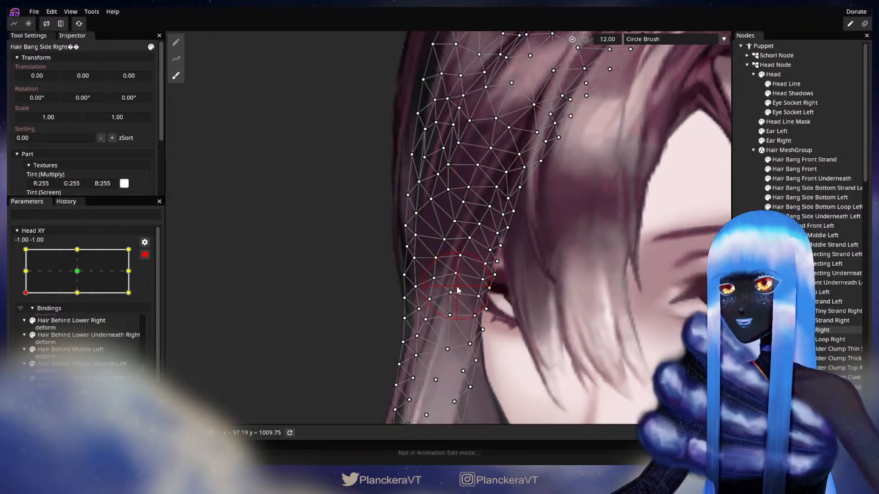
pyautogui.moveTo(458, 289)
pyautogui.mouseDown()
pyautogui.moveTo(444, 258)
pyautogui.moveTo(444, 308)
pyautogui.mouseUp()
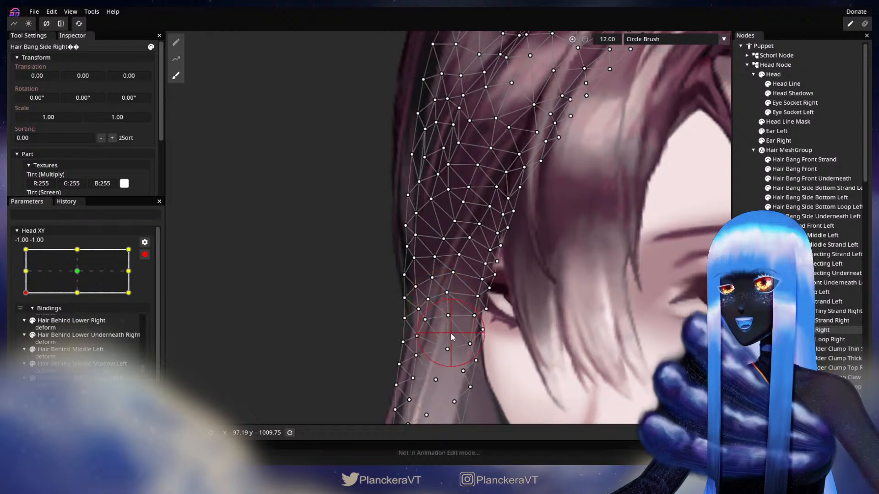
pyautogui.moveTo(451, 337); pyautogui.dragTo(447, 336)
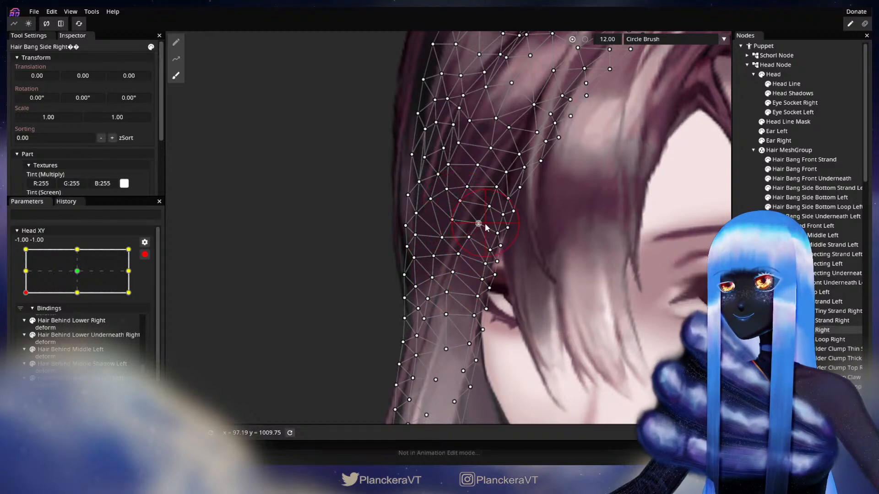
pyautogui.press('Escape')
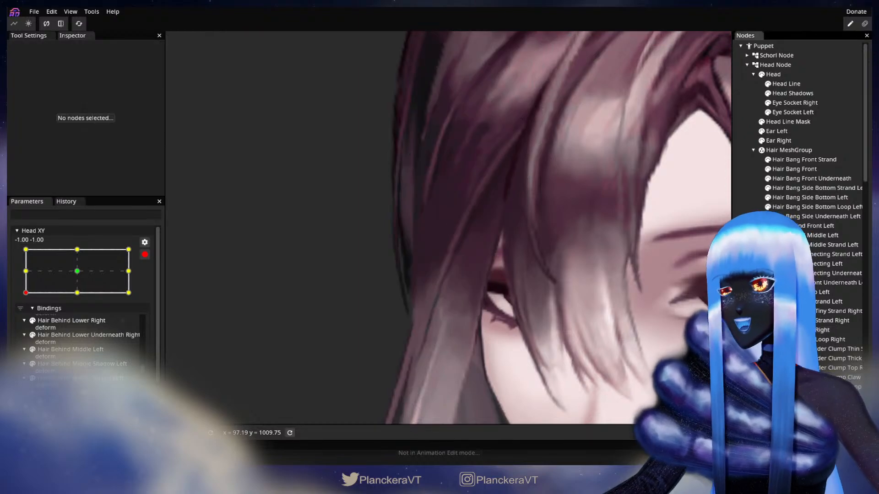
# Disarm Head XY and sweep it vertically along X -1.00, returning to -1.00, -1.00, to check the side hair deformation
pyautogui.scroll(-2, 567, 357)
pyautogui.scroll(-5, 566, 356)
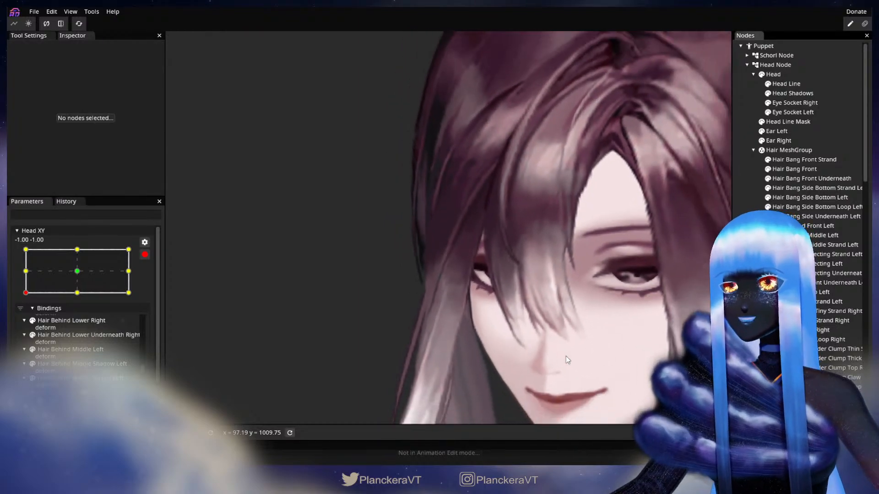
pyautogui.scroll(-2, 566, 357)
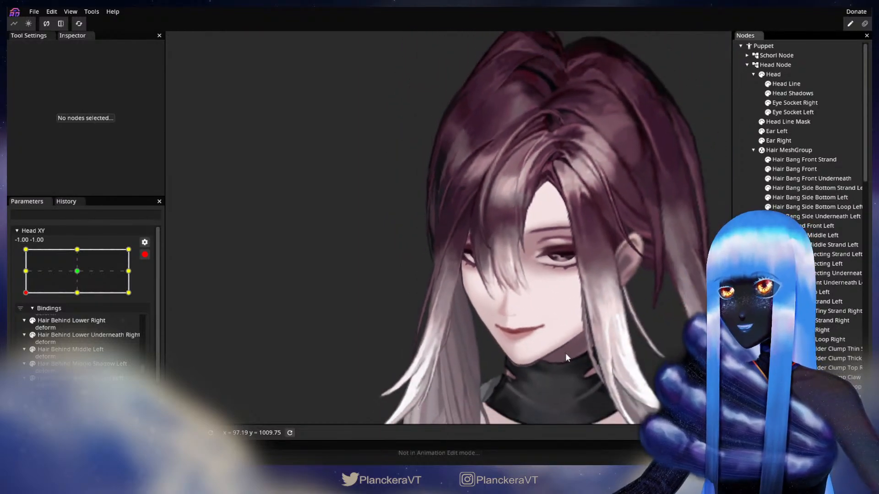
pyautogui.scroll(-3, 566, 357)
pyautogui.scroll(-4, 565, 353)
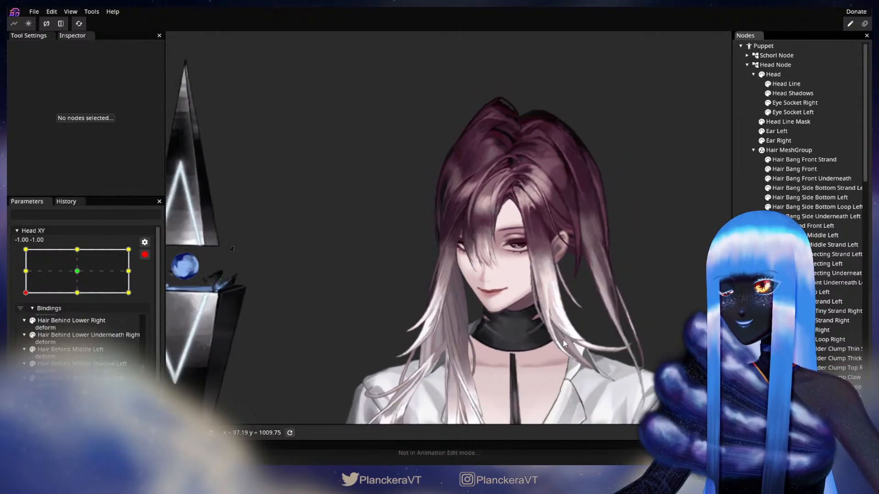
pyautogui.click(146, 255)
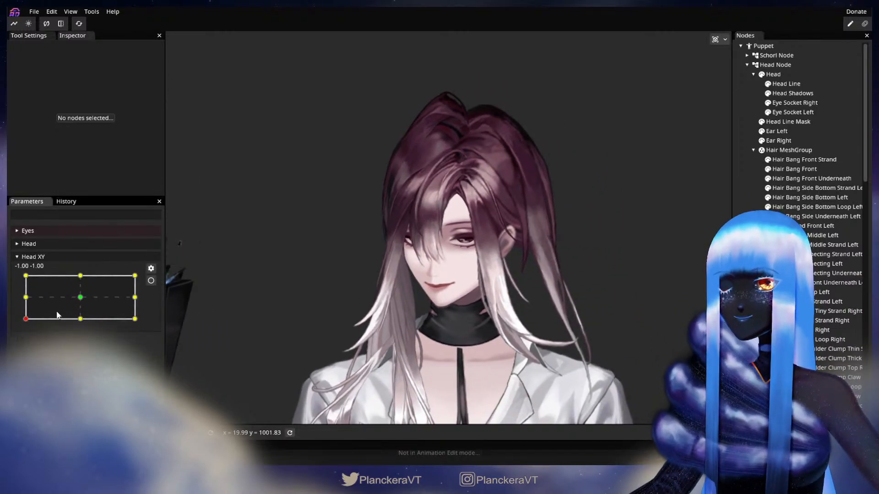
pyautogui.moveTo(25, 320); pyautogui.dragTo(22, 304)
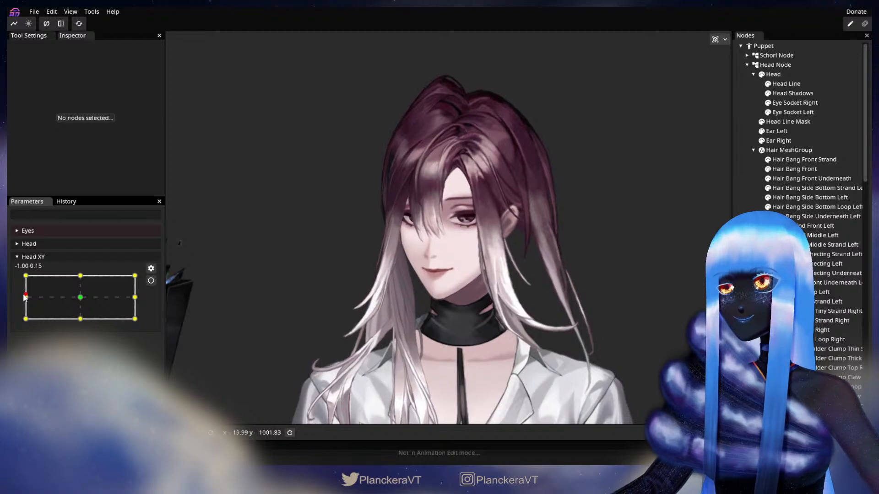
pyautogui.moveTo(21, 307); pyautogui.dragTo(26, 324)
# Rearm Head XY at -1.00, -1.00 and reposition individual vertices in the middle of the Hair Bang Side Right mesh beside the eye
pyautogui.click(151, 281)
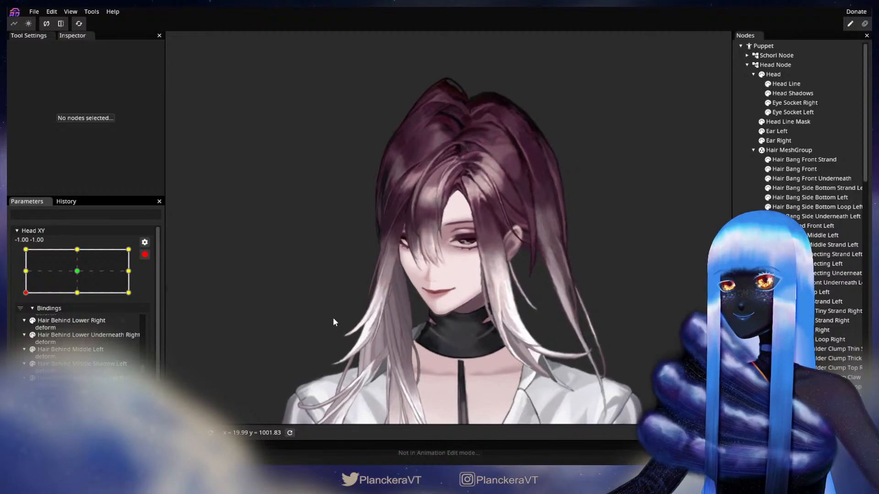
pyautogui.scroll(4, 339, 319)
pyautogui.scroll(5, 349, 318)
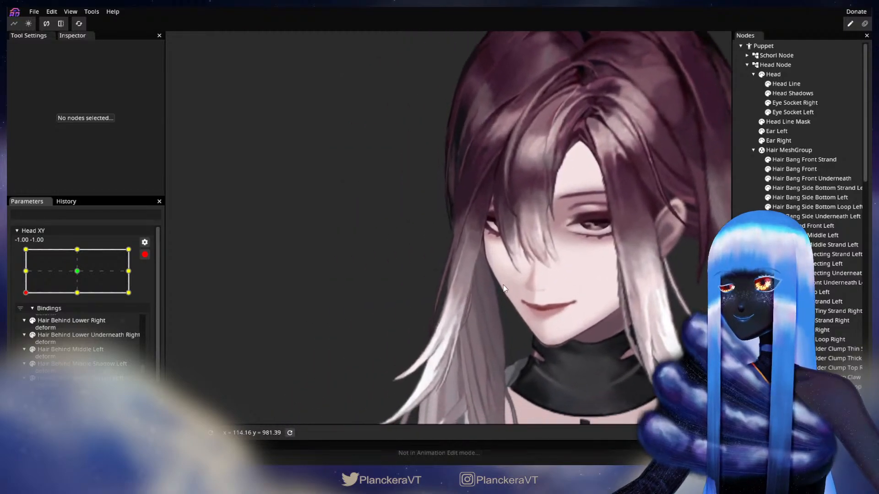
pyautogui.scroll(5, 499, 276)
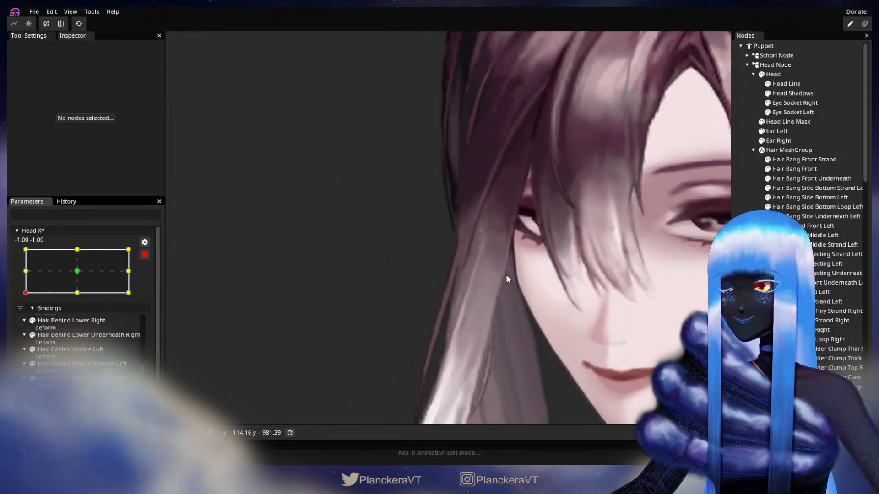
pyautogui.scroll(2, 520, 276)
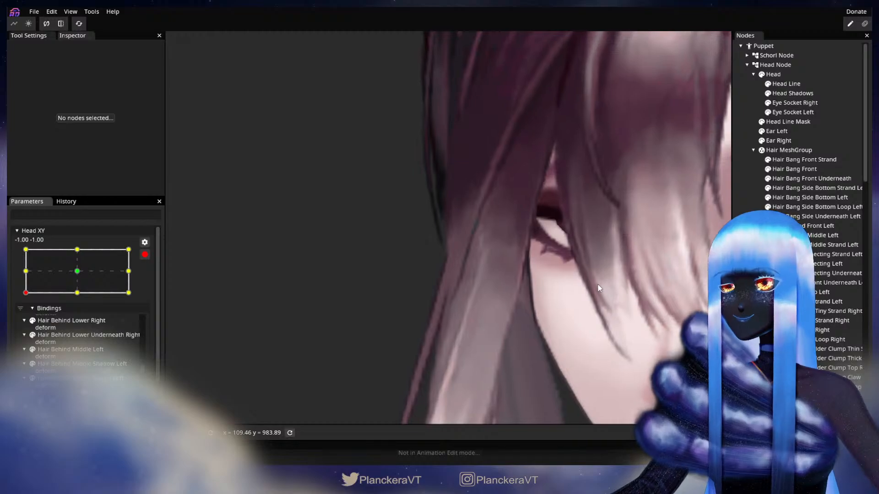
pyautogui.click(480, 307)
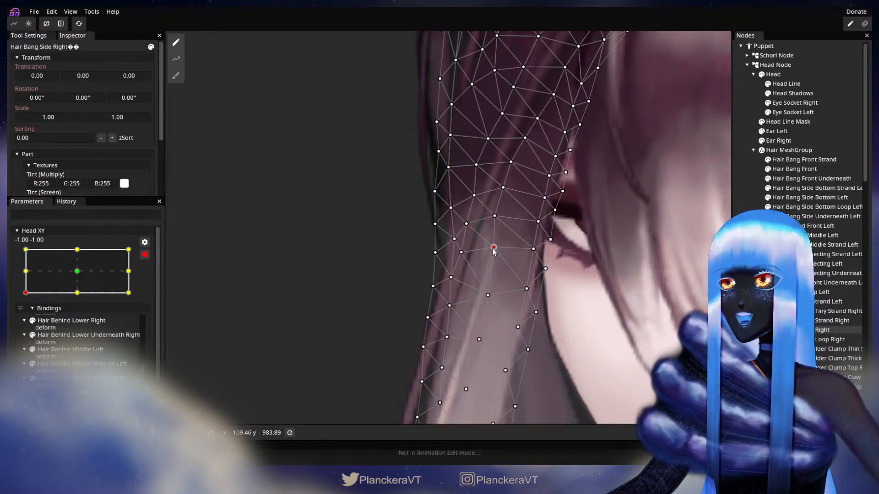
pyautogui.moveTo(499, 222); pyautogui.dragTo(491, 262)
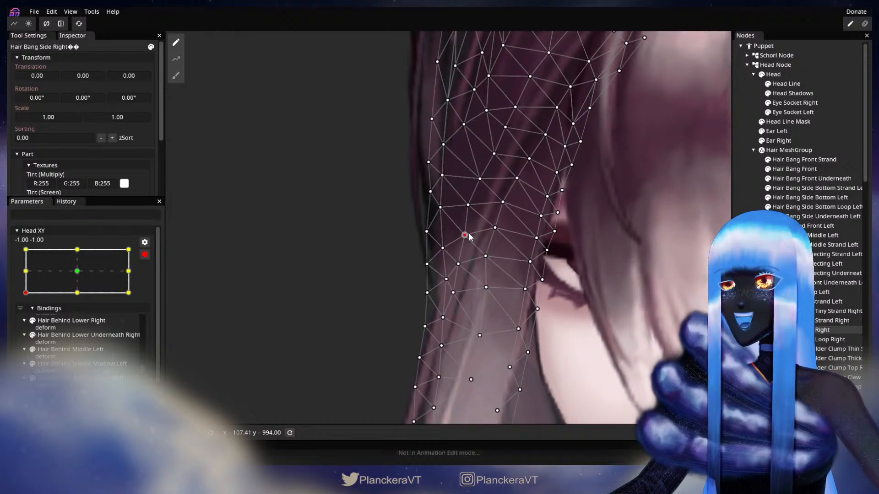
pyautogui.moveTo(498, 234); pyautogui.dragTo(481, 283)
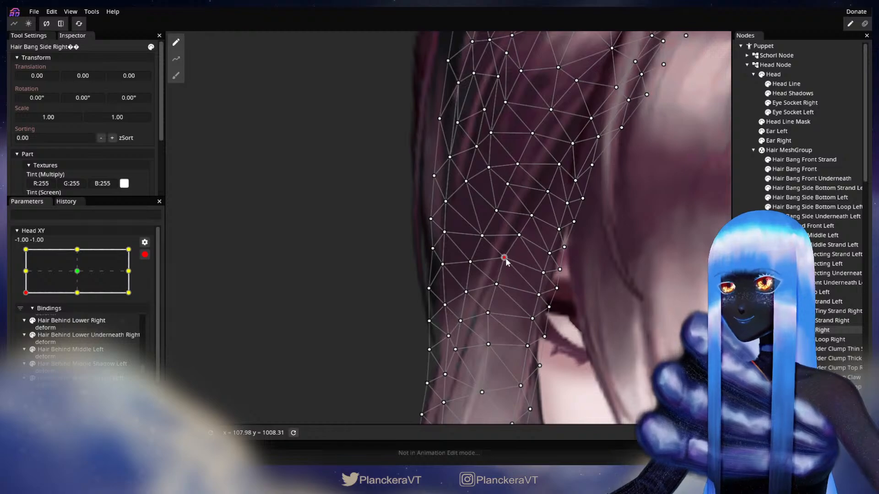
pyautogui.moveTo(483, 236); pyautogui.dragTo(481, 233)
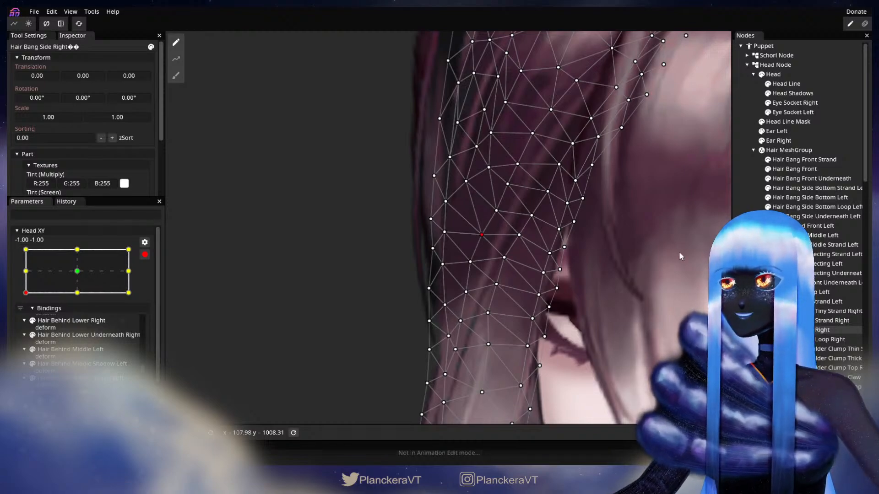
pyautogui.click(747, 263)
# Disarm Head XY and move it around the -1.00, -1.00 corner to examine how the adjusted side bang follows the head
pyautogui.scroll(-5, 644, 321)
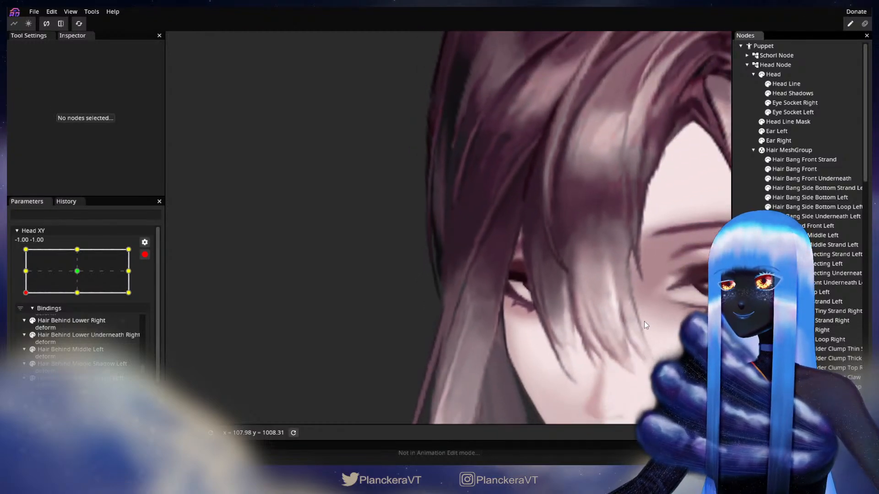
pyautogui.scroll(-2, 646, 320)
pyautogui.scroll(-5, 646, 320)
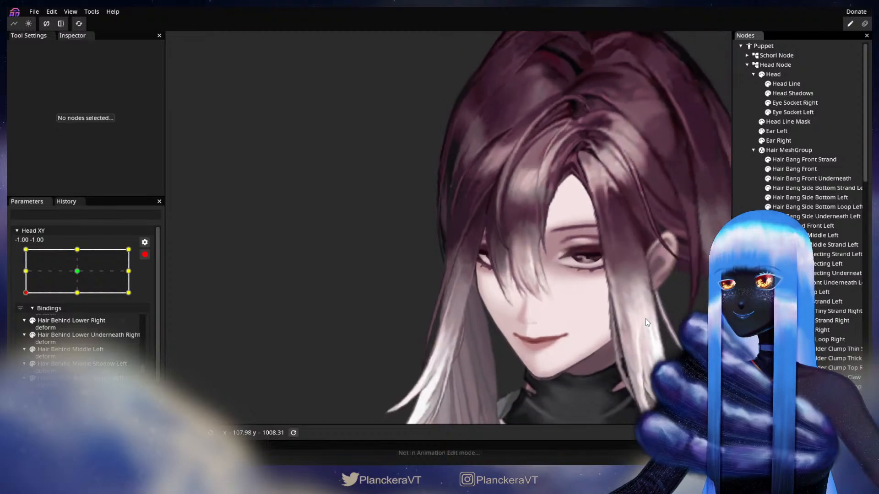
pyautogui.moveTo(644, 317); pyautogui.dragTo(576, 347)
pyautogui.click(142, 258)
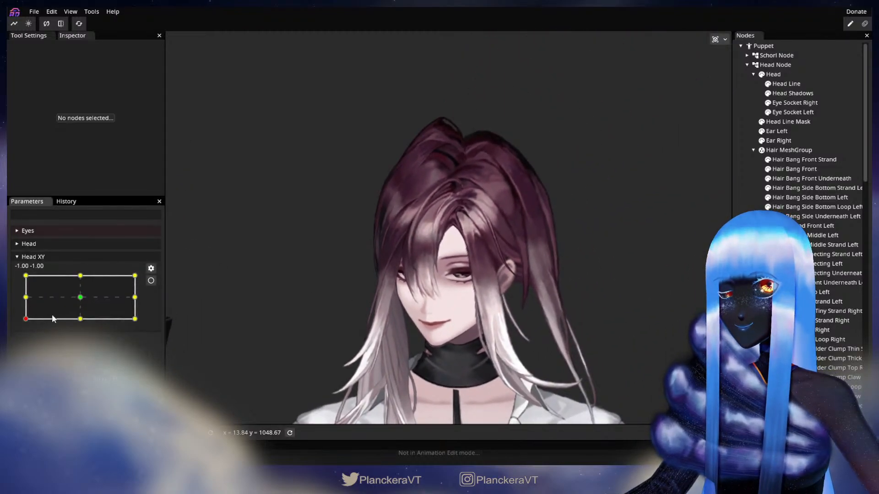
pyautogui.moveTo(26, 319)
pyautogui.mouseDown()
pyautogui.moveTo(25, 299)
pyautogui.moveTo(26, 323)
pyautogui.mouseUp()
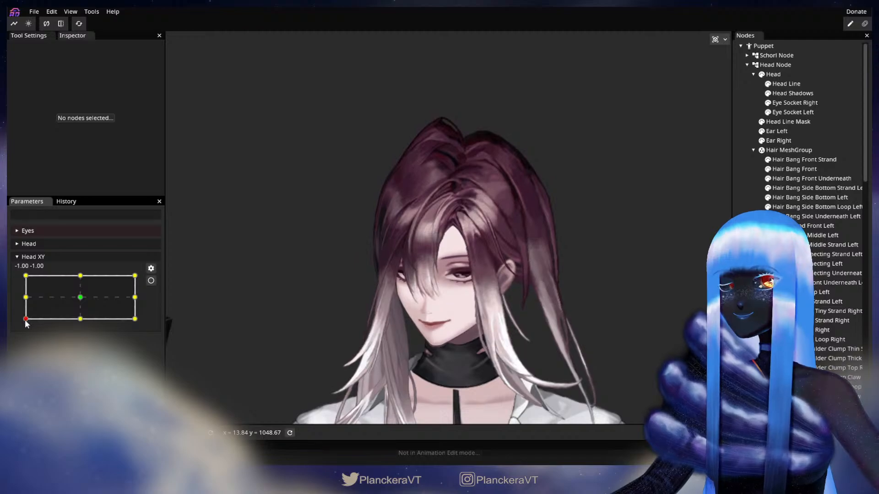
pyautogui.moveTo(25, 320)
pyautogui.mouseDown()
pyautogui.moveTo(24, 296)
pyautogui.moveTo(22, 321)
pyautogui.mouseUp()
pyautogui.moveTo(219, 321); pyautogui.dragTo(336, 298)
# Arm Head XY again and fine-tune inner vertices of the Hair Bang Side Right mesh at the -1.00, -1.00 keypoint, then deselect the node
pyautogui.scroll(5, 438, 274)
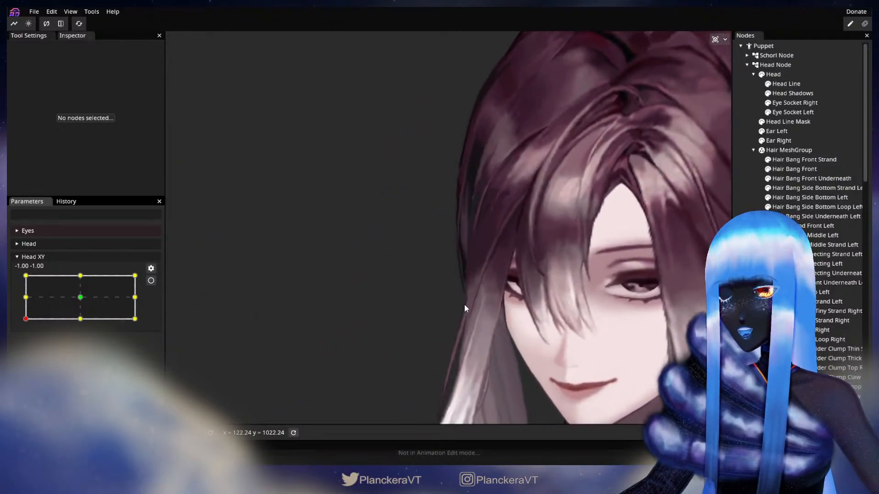
pyautogui.scroll(3, 420, 281)
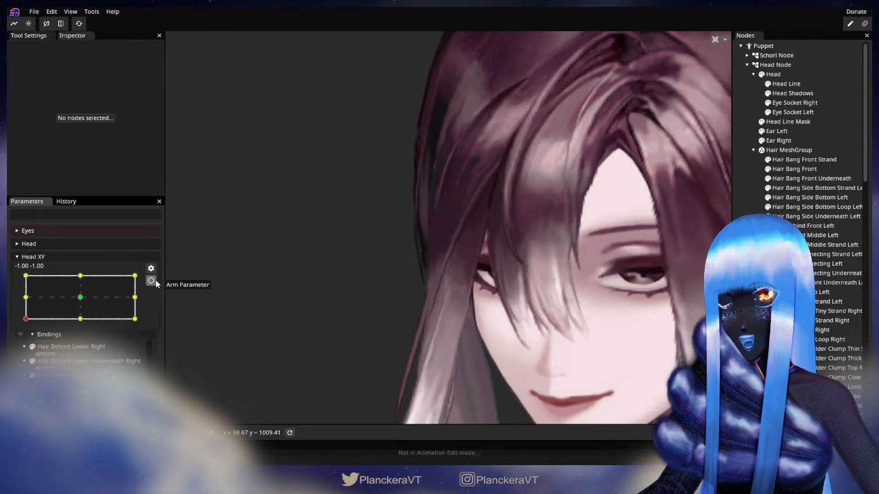
pyautogui.click(150, 281)
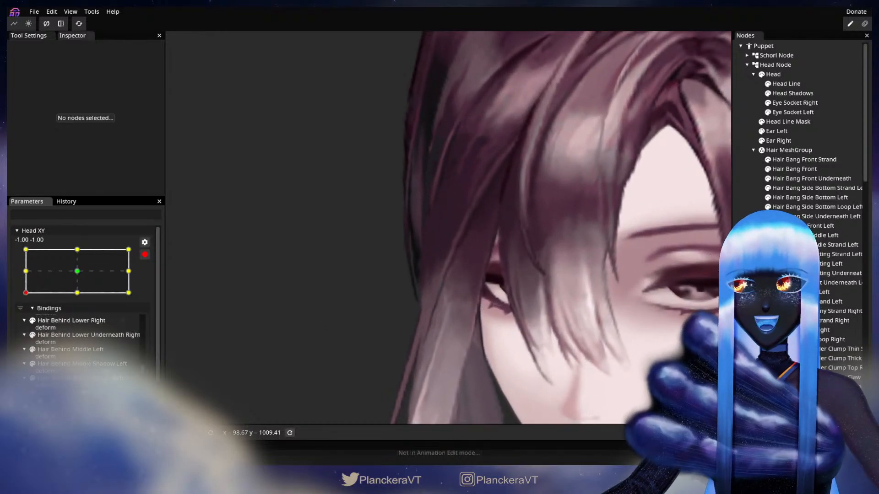
pyautogui.click(801, 330)
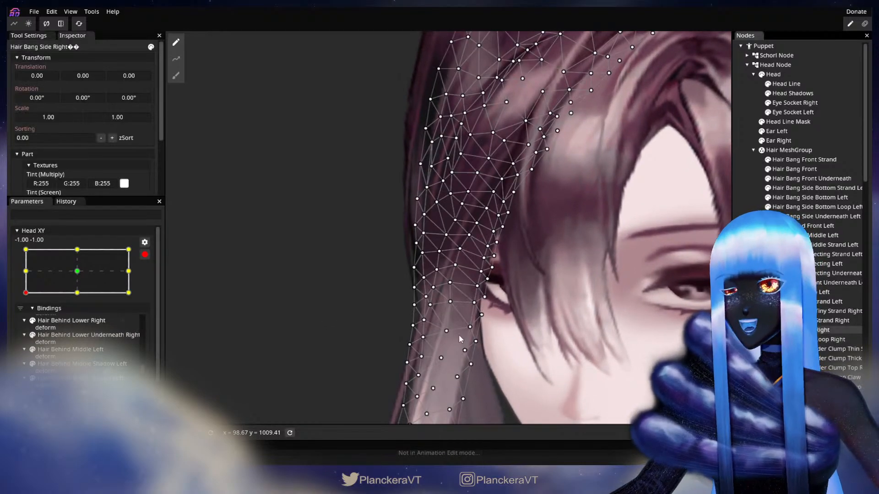
pyautogui.scroll(2, 460, 334)
pyautogui.click(451, 316)
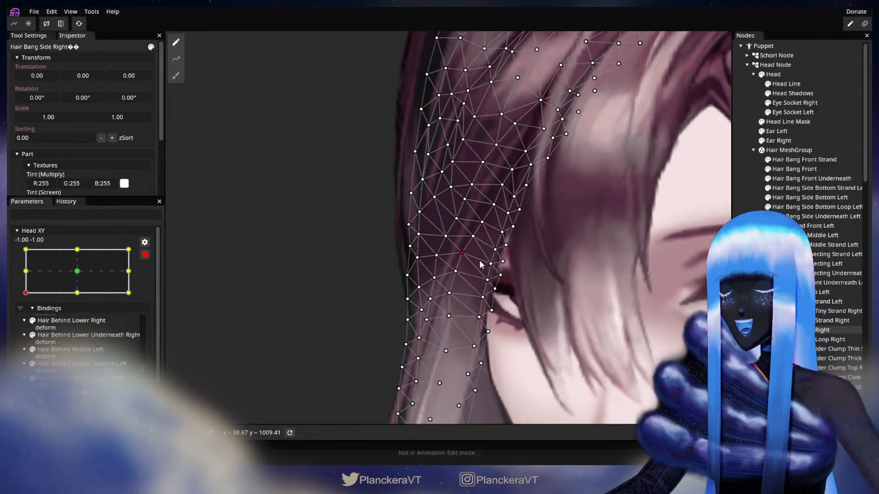
pyautogui.click(846, 330)
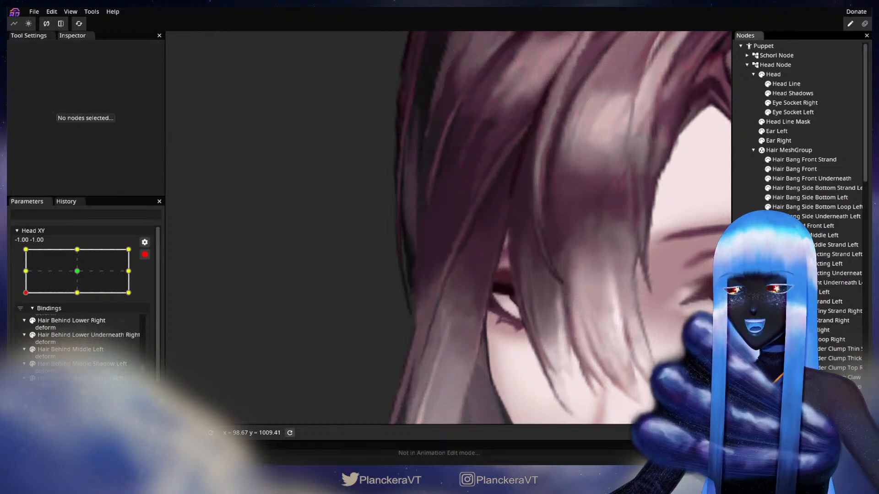
pyautogui.scroll(-3, 610, 328)
pyautogui.scroll(-5, 613, 338)
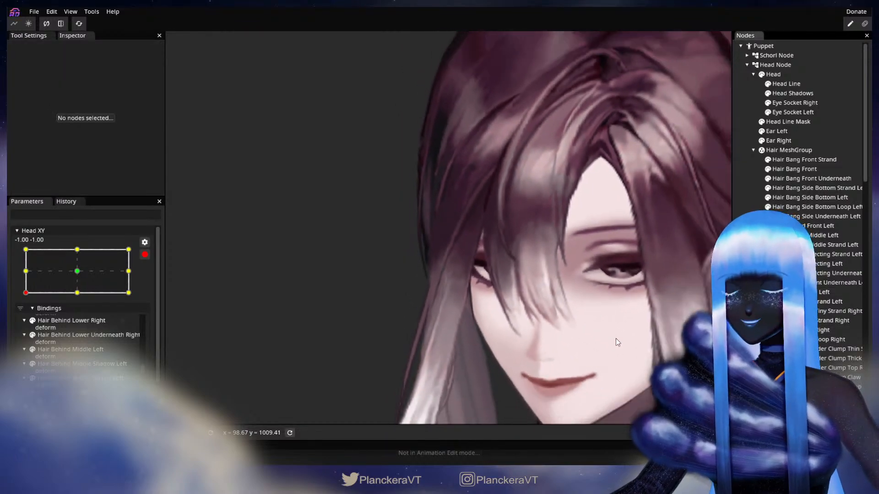
pyautogui.scroll(-5, 619, 335)
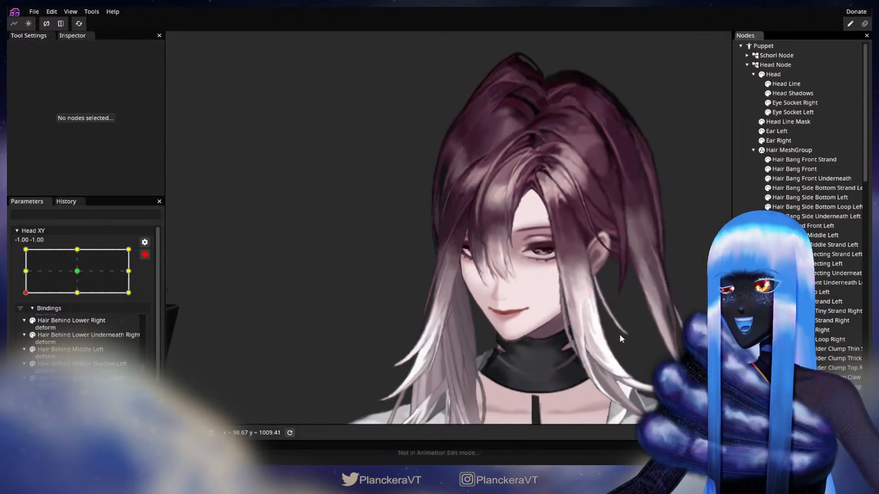
# Disarm Head XY and sweep it between -1.00, -1.00 and about -1.00, -0.02 to check the whole side hair in motion
pyautogui.scroll(-2, 558, 324)
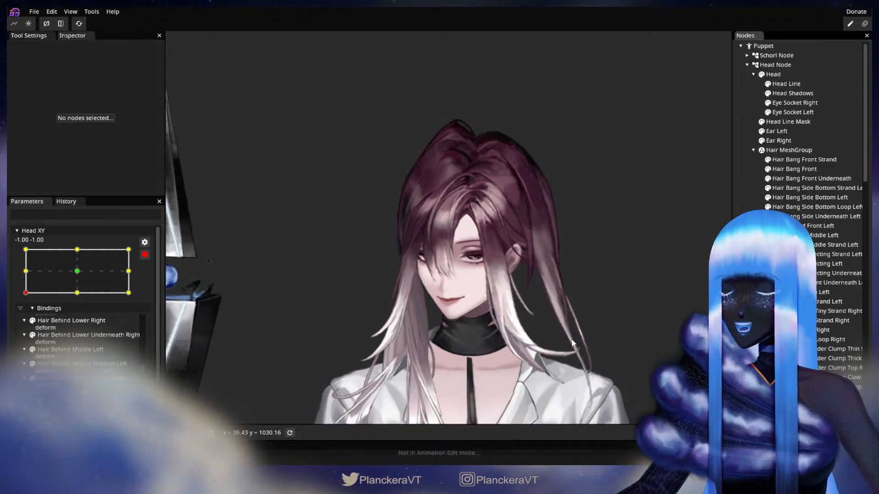
pyautogui.moveTo(573, 315); pyautogui.dragTo(560, 298)
pyautogui.click(146, 255)
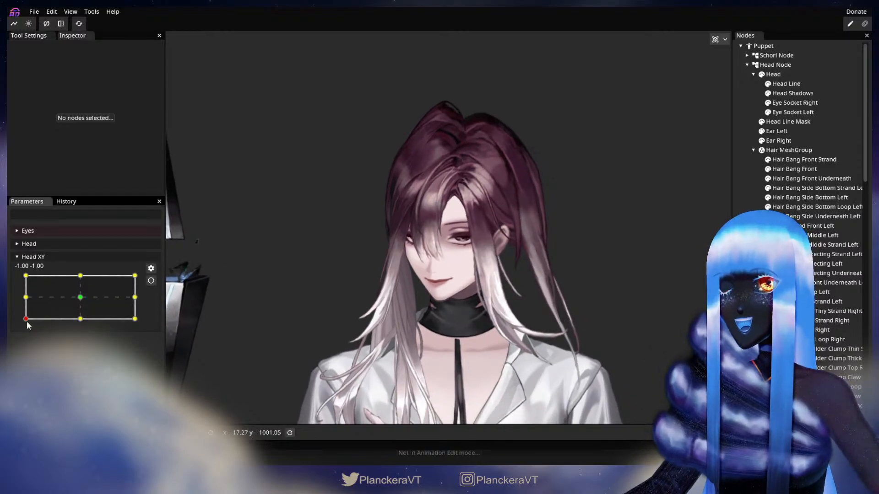
pyautogui.moveTo(26, 320); pyautogui.dragTo(26, 301)
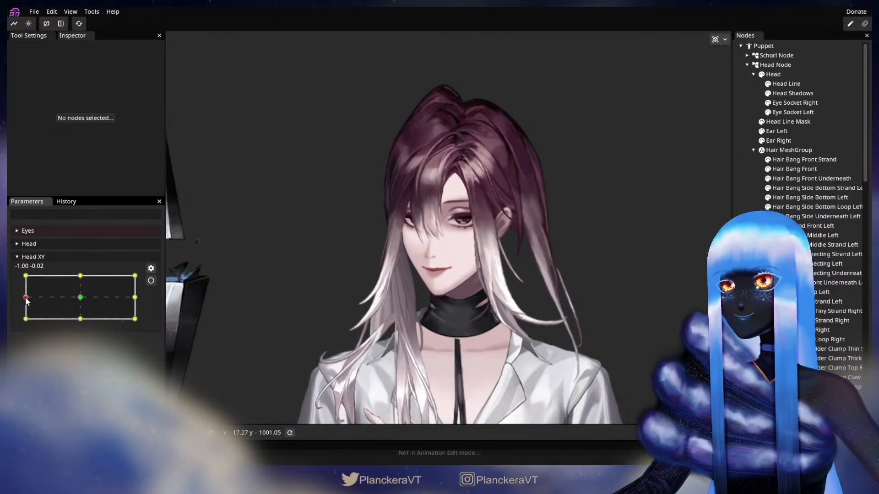
pyautogui.moveTo(26, 301); pyautogui.dragTo(16, 320)
# Arm Head XY at -1.00, -1.00 and adjust Hair Bang Side Right vertices near the bang's outer edge, then deselect the node
pyautogui.click(150, 281)
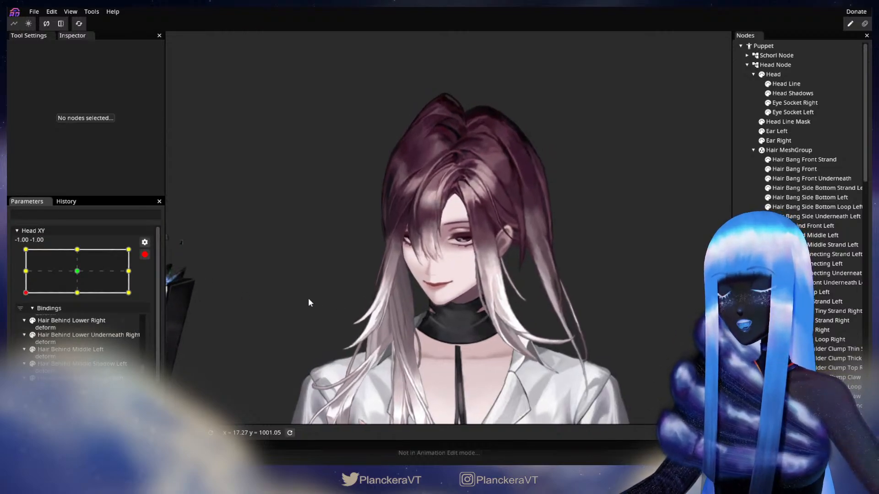
pyautogui.scroll(5, 308, 298)
pyautogui.moveTo(317, 290); pyautogui.dragTo(522, 333)
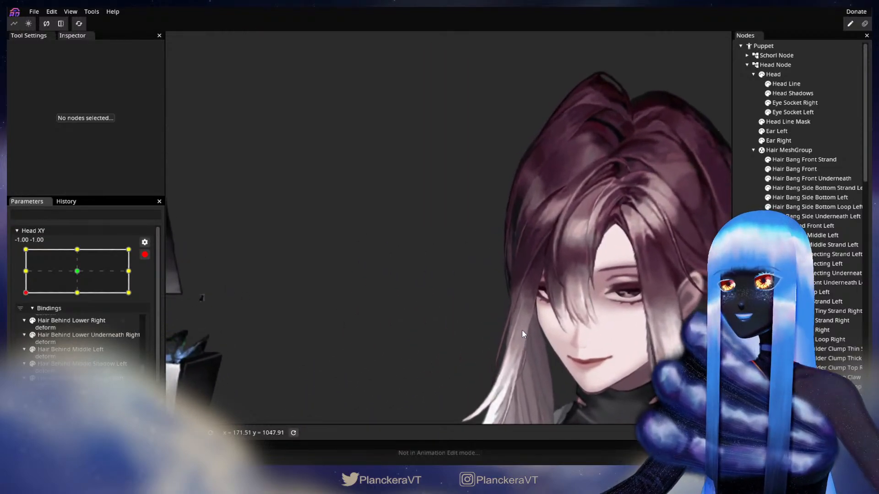
pyautogui.scroll(5, 522, 330)
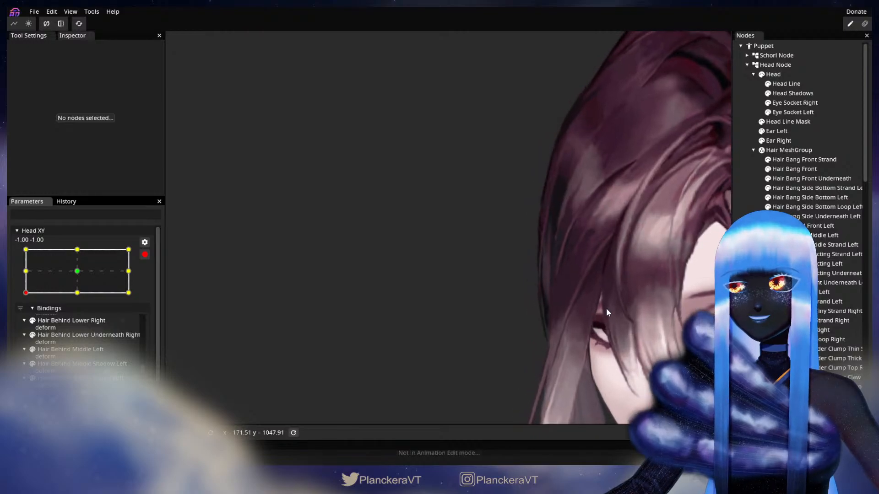
pyautogui.scroll(5, 521, 347)
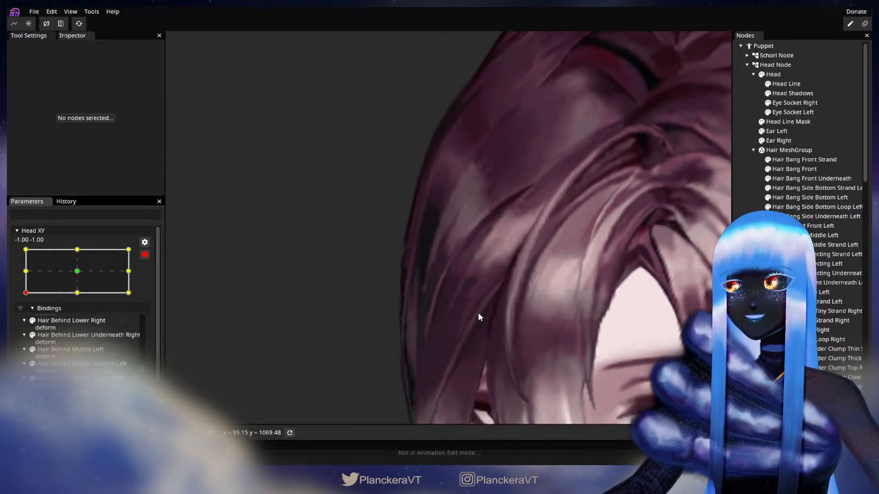
pyautogui.scroll(5, 478, 314)
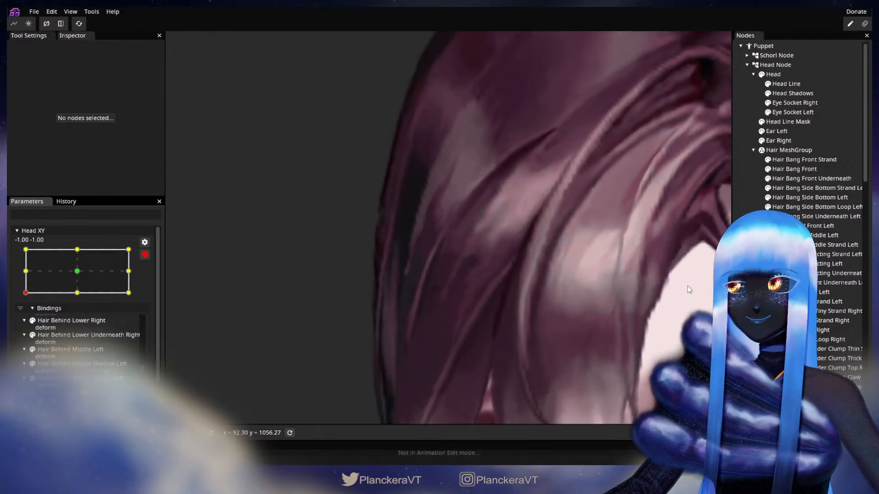
pyautogui.click(798, 330)
pyautogui.scroll(2, 454, 301)
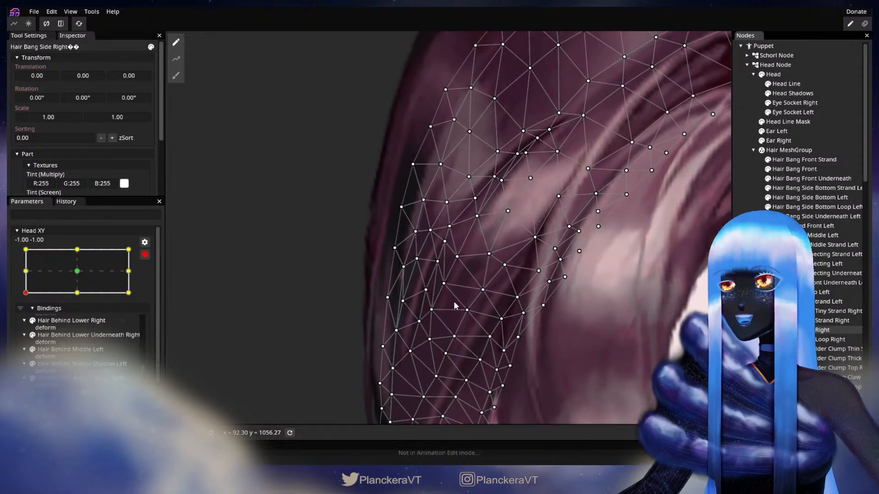
pyautogui.click(434, 266)
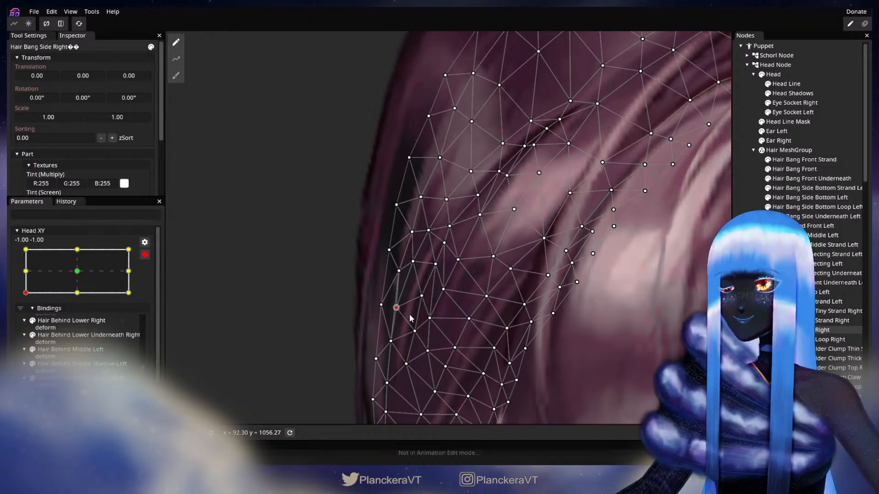
pyautogui.press('Escape')
# Disarm Head XY and move it around the -1.00, -1.00 corner to inspect the side bang's outer edge in motion
pyautogui.scroll(-4, 543, 336)
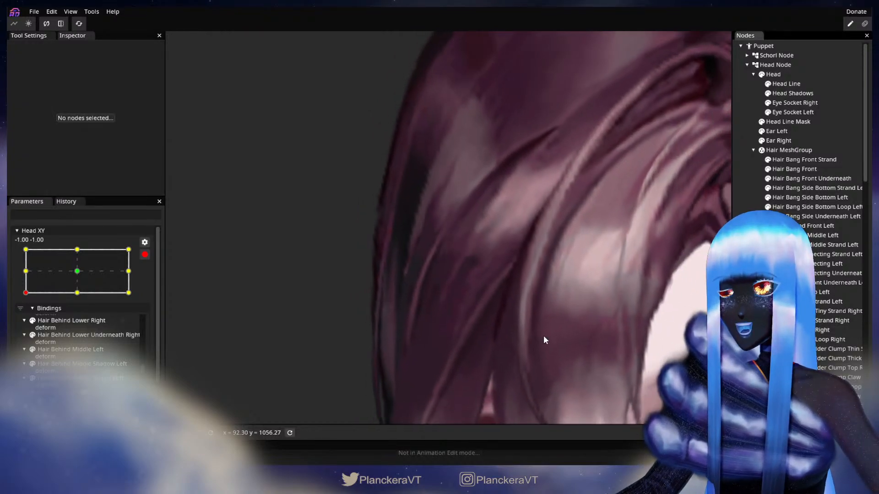
pyautogui.scroll(-5, 548, 336)
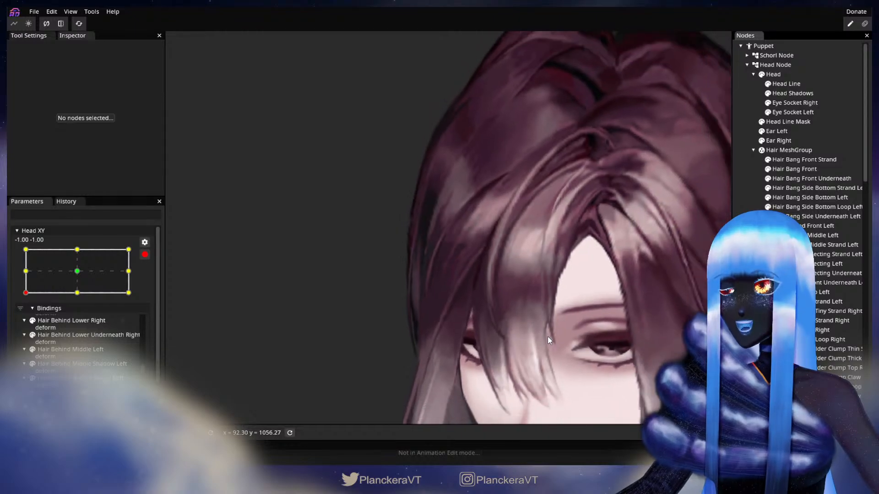
pyautogui.scroll(-6, 550, 339)
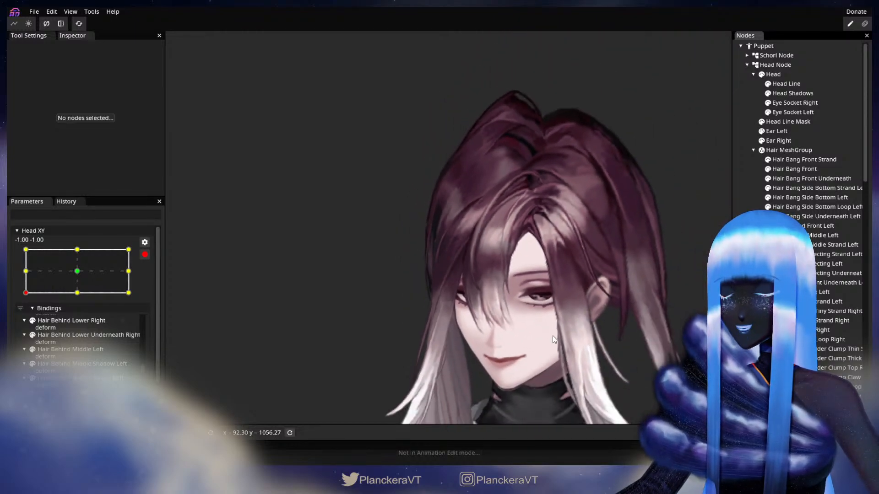
pyautogui.scroll(-1, 553, 337)
pyautogui.scroll(-1, 555, 337)
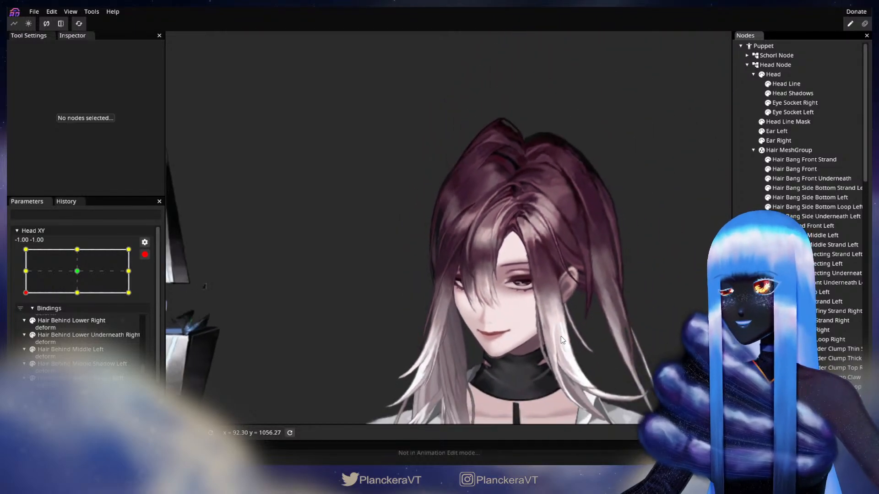
pyautogui.moveTo(591, 335); pyautogui.dragTo(517, 333)
pyautogui.click(144, 255)
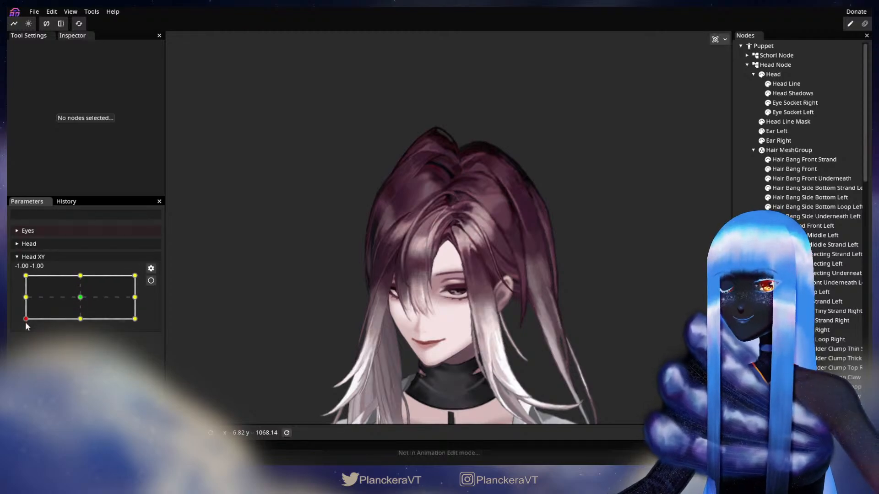
pyautogui.moveTo(25, 323)
pyautogui.mouseDown()
pyautogui.moveTo(23, 302)
pyautogui.moveTo(25, 324)
pyautogui.mouseUp()
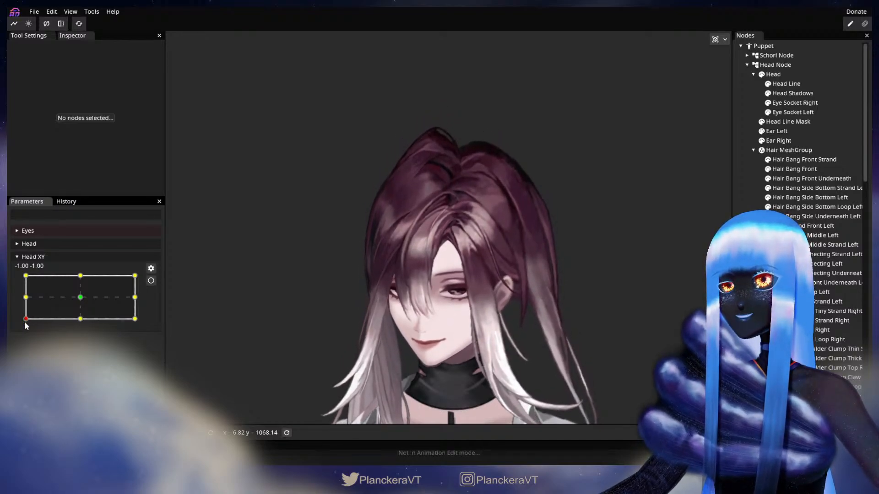
# Rearm Head XY at -1.00, -1.00 and reposition inner vertices beside the outer edge of Hair Bang Side Right, then deselect it
pyautogui.click(151, 281)
pyautogui.scroll(3, 284, 323)
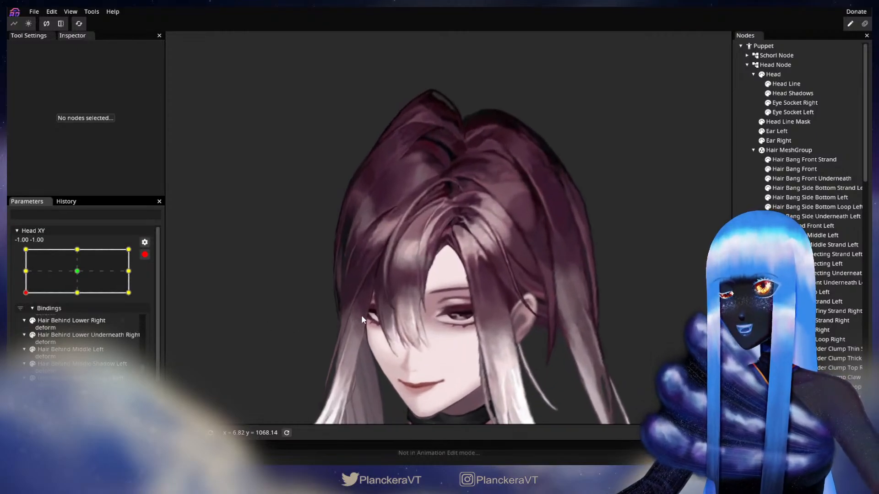
pyautogui.scroll(5, 361, 315)
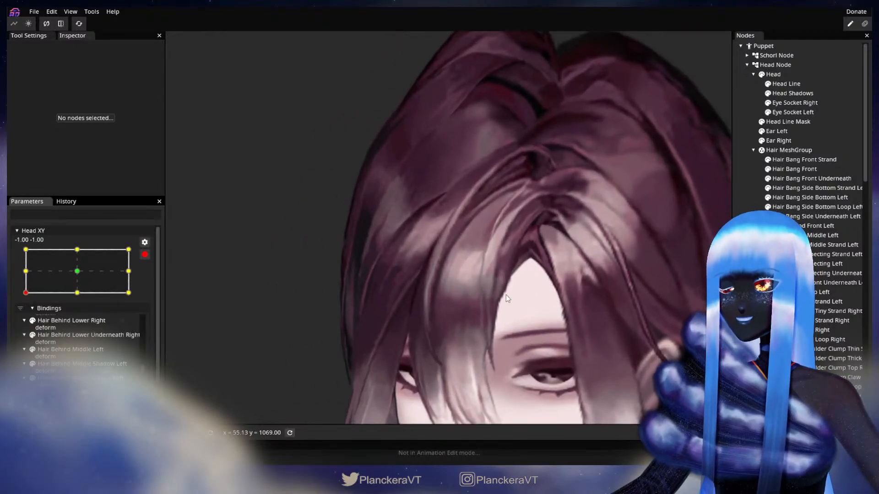
pyautogui.scroll(5, 506, 295)
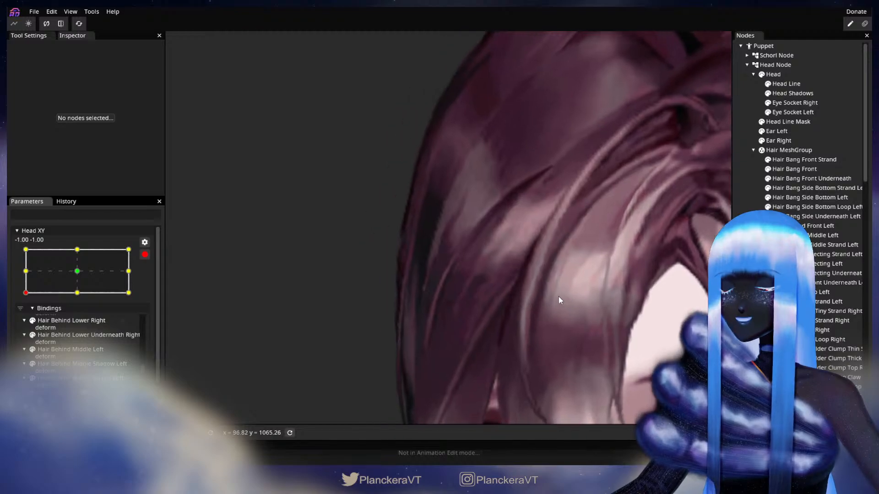
pyautogui.scroll(2, 559, 300)
pyautogui.click(458, 271)
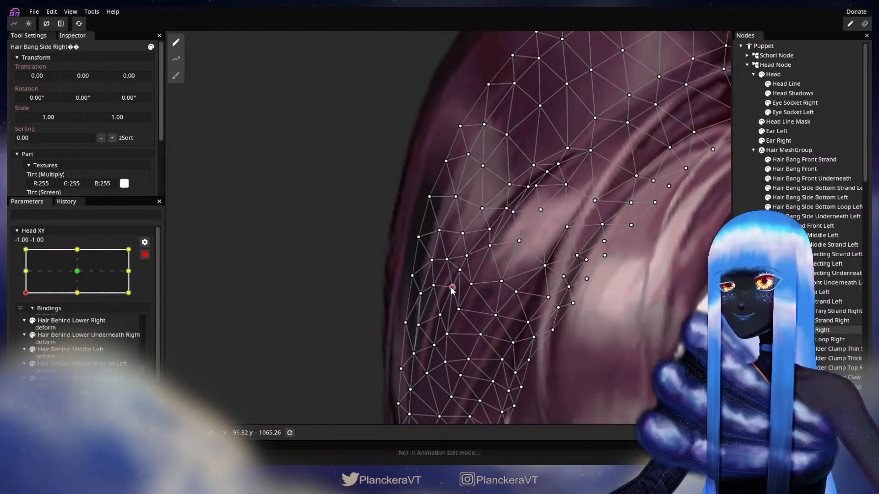
pyautogui.click(743, 320)
# Disarm Head XY and nudge it around -1.00, -1.00 to check how the side bang's inner strands follow the head
pyautogui.scroll(-4, 626, 331)
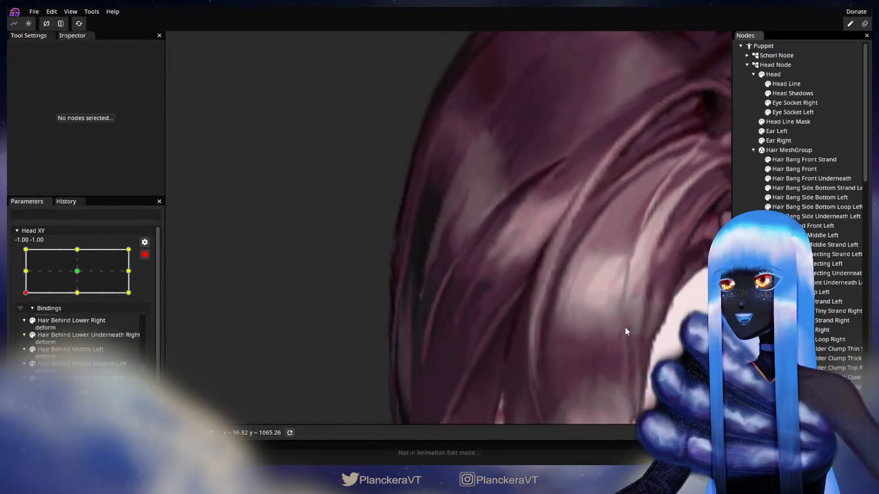
pyautogui.scroll(-3, 638, 333)
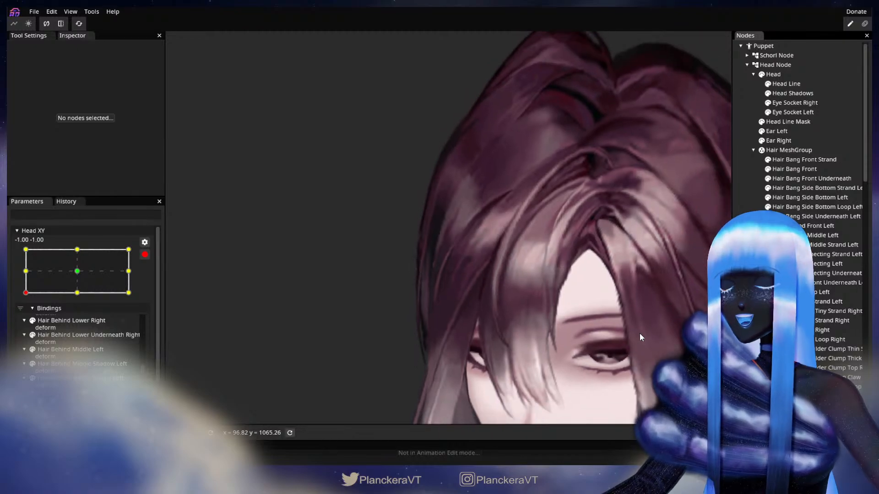
pyautogui.scroll(-5, 640, 334)
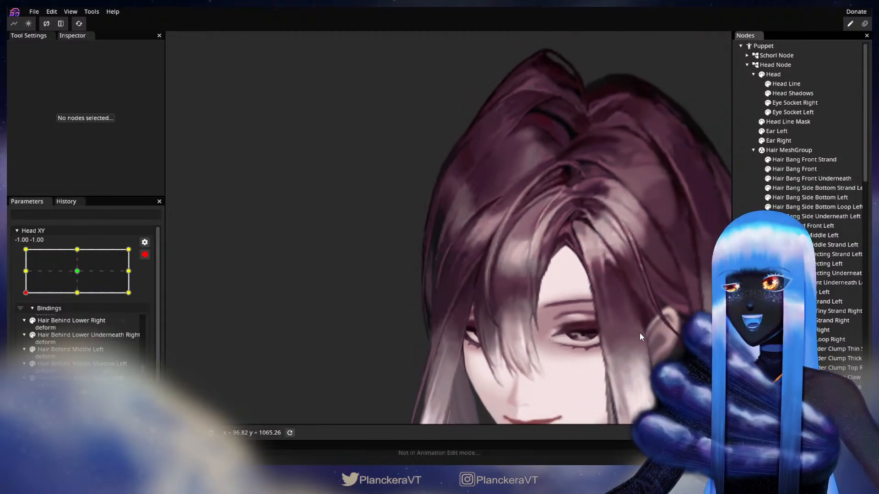
pyautogui.moveTo(606, 331); pyautogui.dragTo(554, 335)
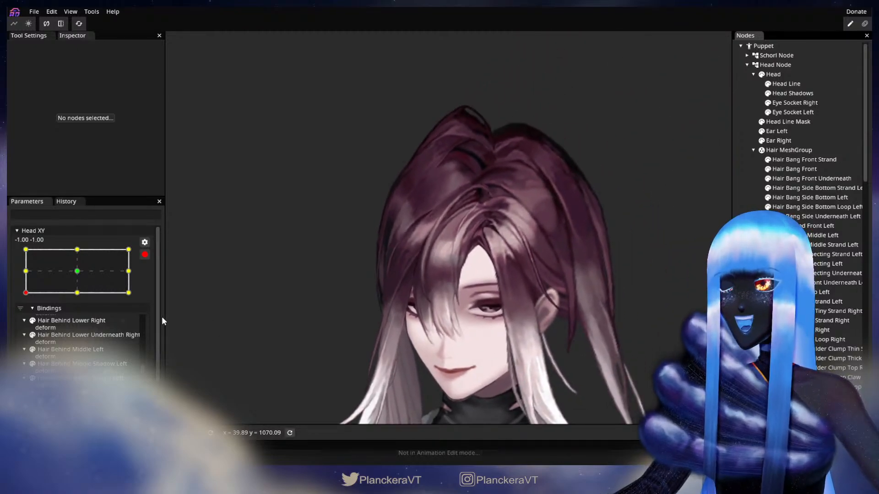
pyautogui.click(144, 254)
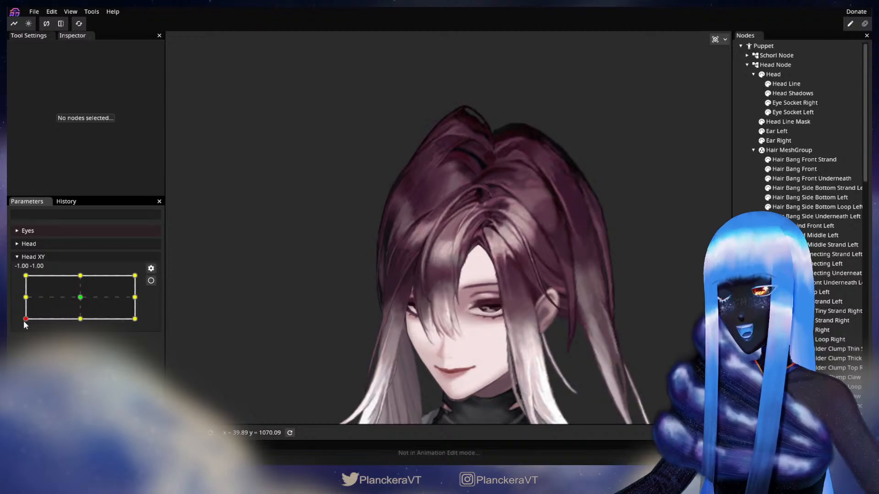
pyautogui.moveTo(26, 325)
pyautogui.mouseDown()
pyautogui.moveTo(26, 298)
pyautogui.moveTo(27, 324)
pyautogui.mouseUp()
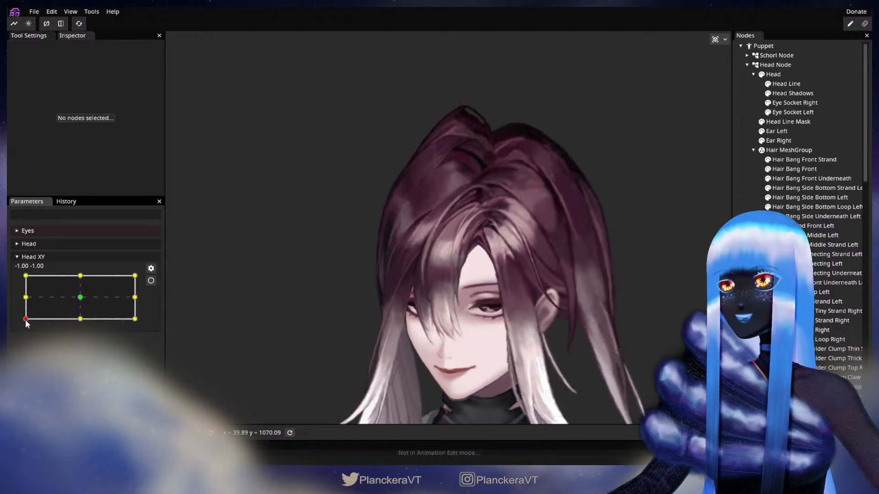
# Arm Head XY again at -1.00, -1.00 and refine vertices in the upper part of the Hair Bang Side Right mesh, then deselect it
pyautogui.click(151, 280)
pyautogui.scroll(5, 342, 317)
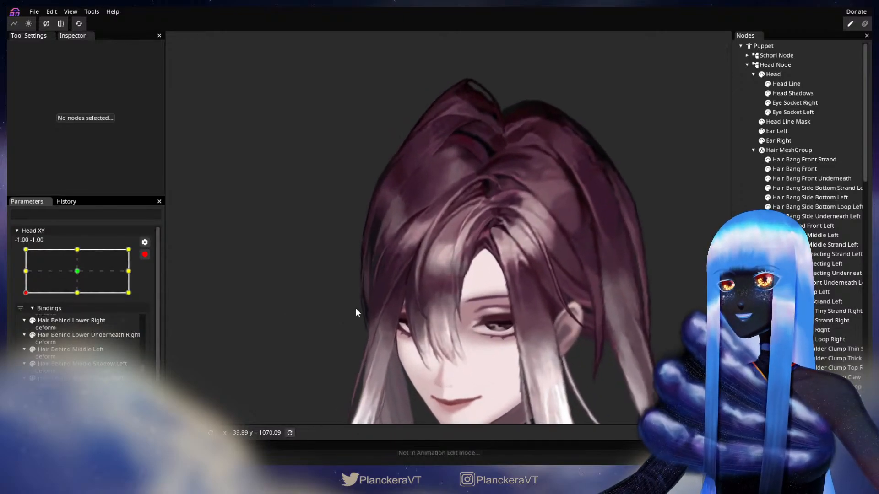
pyautogui.scroll(6, 372, 309)
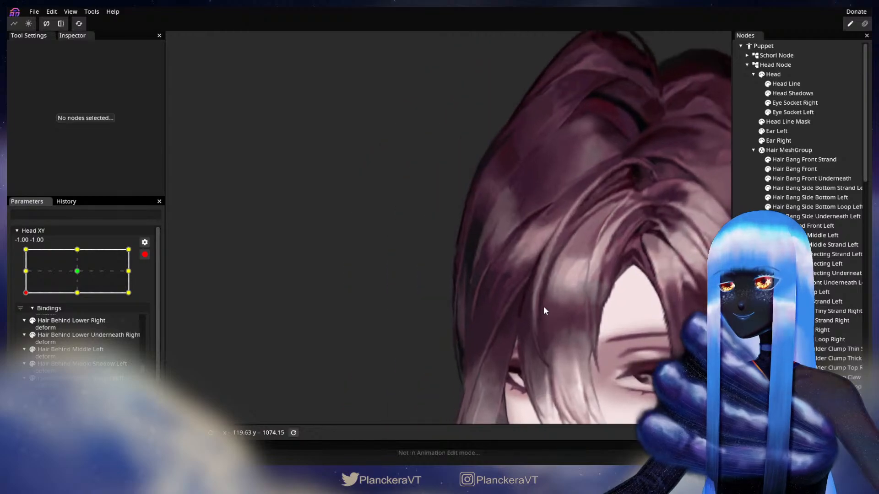
pyautogui.scroll(5, 560, 293)
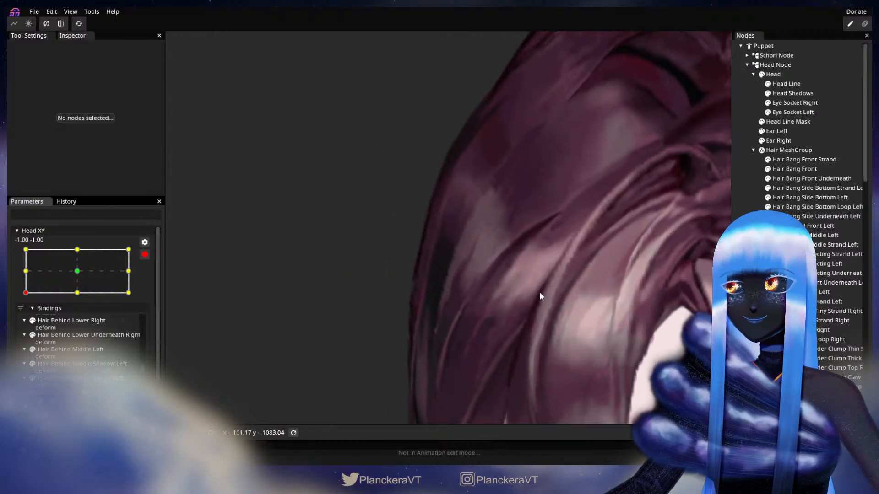
pyautogui.click(837, 329)
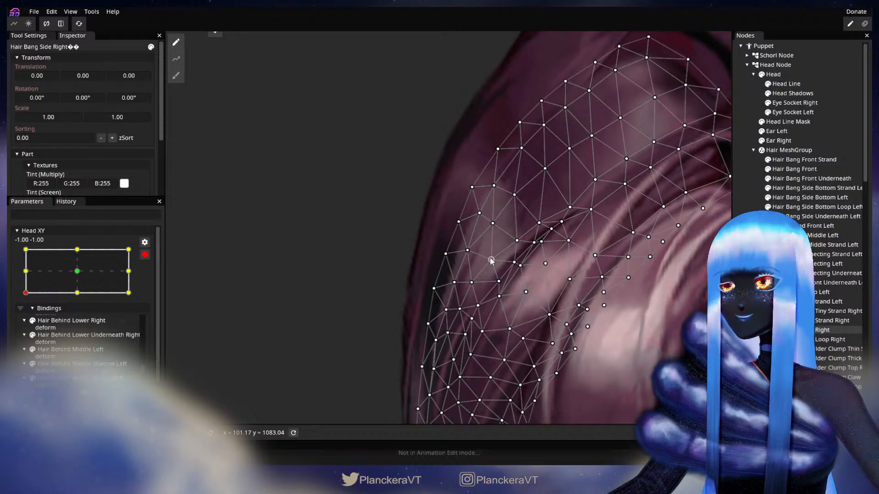
pyautogui.click(597, 343)
# Disarm Head XY and move it near the -1.00, -1.00 corner to review the upper side bang with the full head visible
pyautogui.scroll(-3, 596, 343)
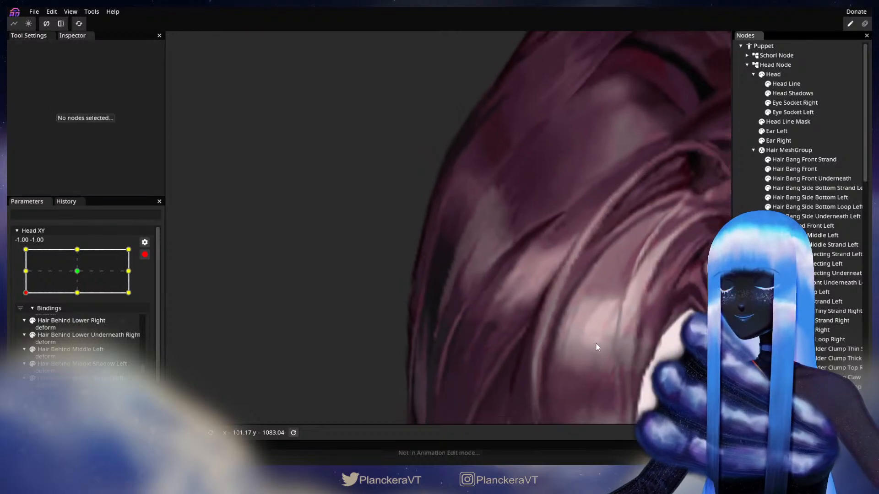
pyautogui.scroll(-5, 602, 341)
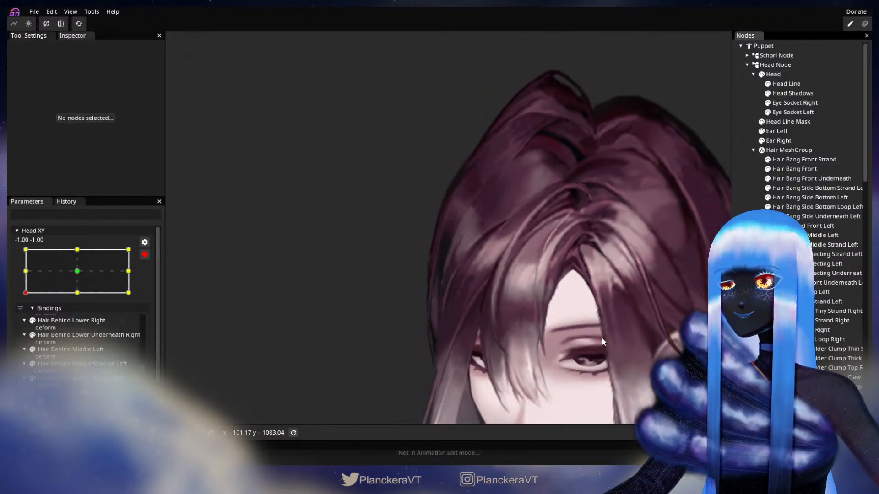
pyautogui.scroll(-6, 602, 337)
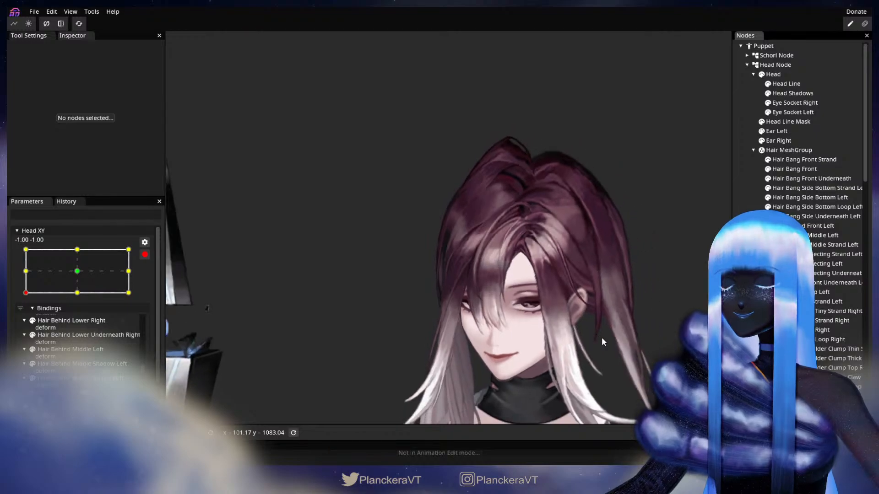
pyautogui.moveTo(461, 338); pyautogui.dragTo(460, 301)
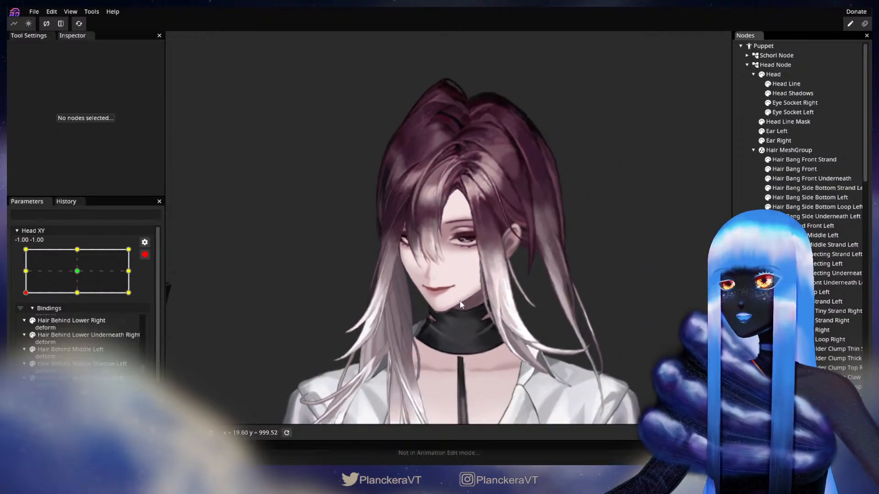
pyautogui.click(145, 255)
pyautogui.moveTo(25, 322)
pyautogui.mouseDown()
pyautogui.moveTo(26, 298)
pyautogui.moveTo(26, 326)
pyautogui.moveTo(26, 302)
pyautogui.moveTo(24, 324)
pyautogui.moveTo(22, 302)
pyautogui.moveTo(23, 313)
pyautogui.mouseUp()
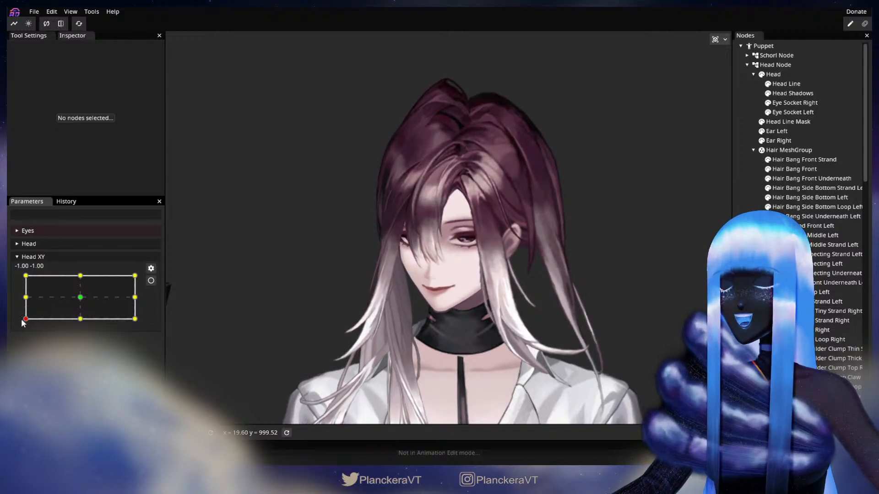
# Return Head XY to -1.00, -1.00, arm the parameter for editing, and save the puppet project
pyautogui.moveTo(20, 297); pyautogui.dragTo(26, 323)
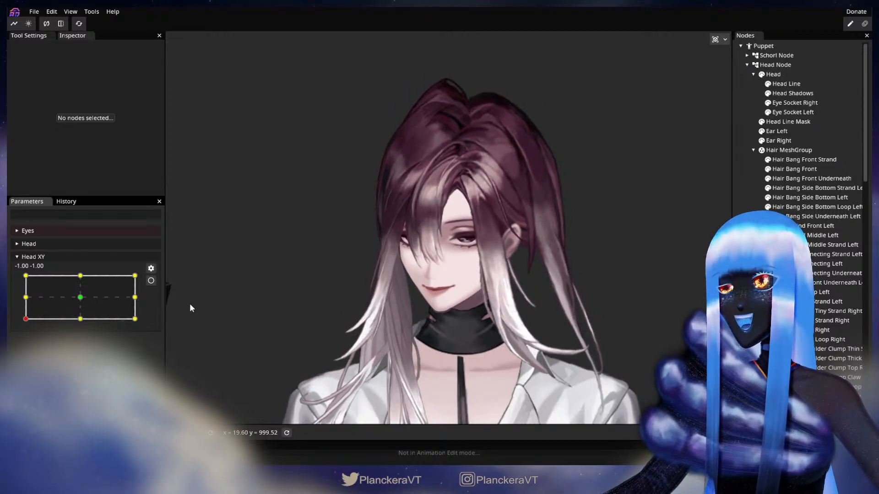
pyautogui.click(151, 280)
pyautogui.scroll(5, 319, 297)
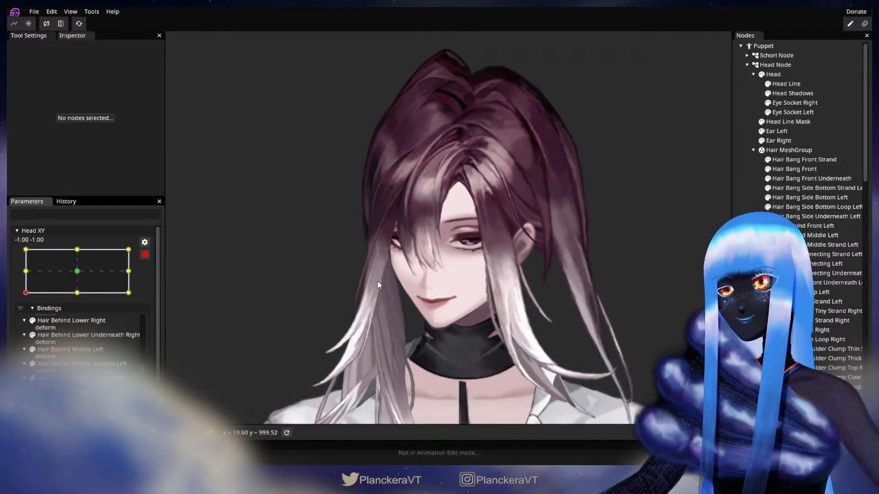
pyautogui.scroll(5, 399, 241)
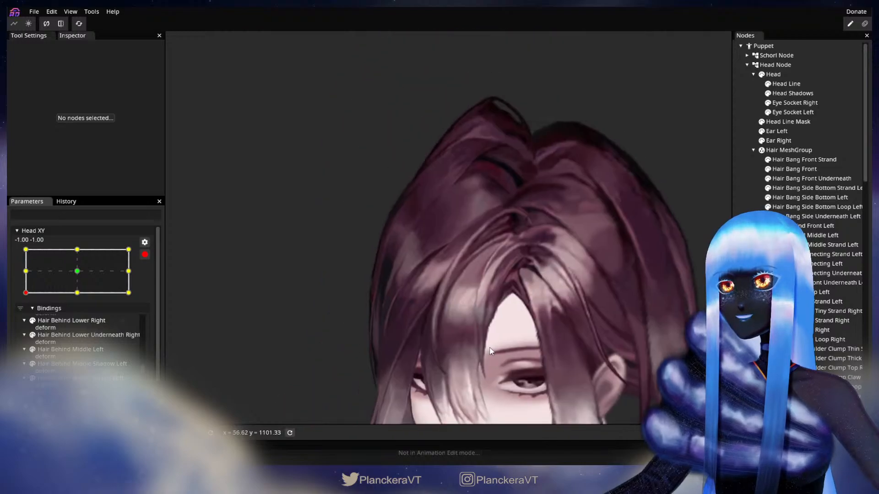
pyautogui.hotkey('ctrl', 's')
# Adjust vertices in the upper middle of the Hair Bang Side Right mesh at Head XY -1.00, -1.00, then deselect the part
pyautogui.scroll(5, 495, 313)
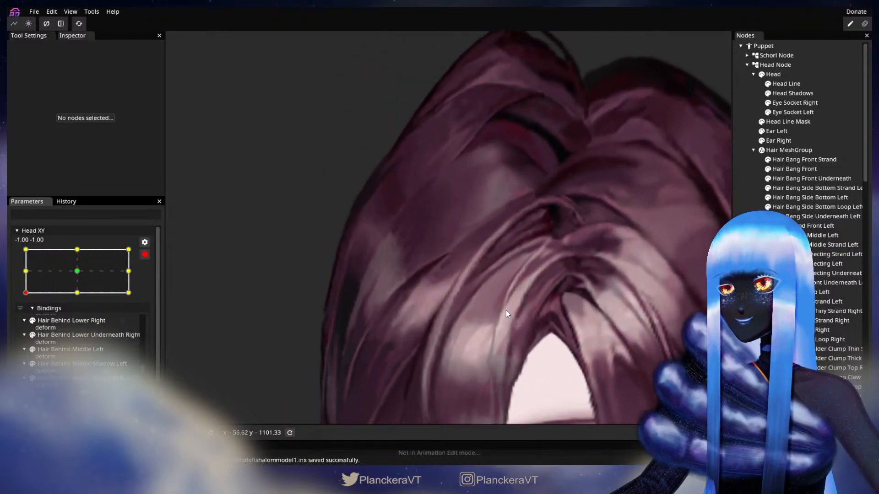
pyautogui.scroll(2, 514, 313)
pyautogui.click(799, 330)
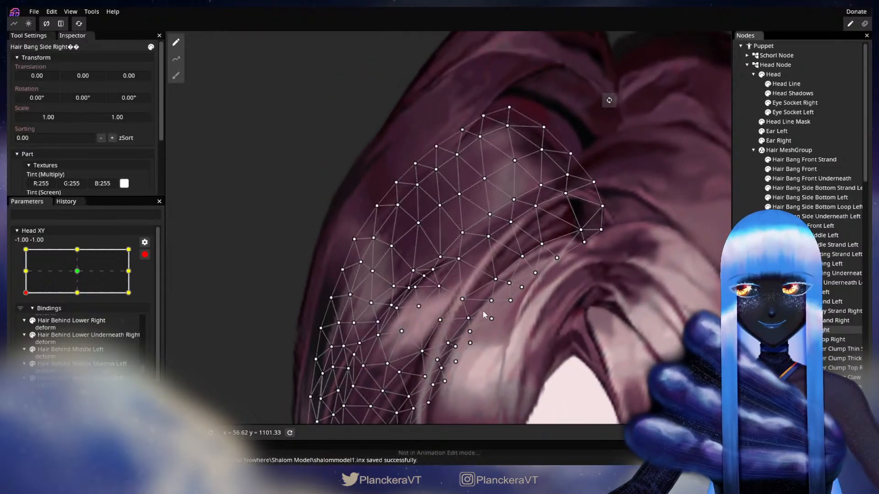
pyautogui.scroll(2, 485, 314)
pyautogui.click(460, 265)
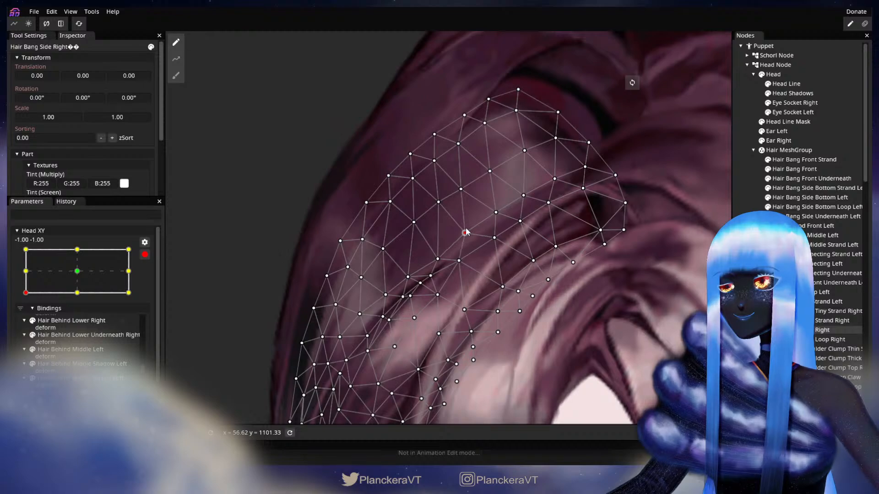
pyautogui.click(774, 393)
# Disarm Head XY and move it around -1.00, -1.00 and up to -1.00, 1.00 to check how the side bang follows the head
pyautogui.scroll(-5, 554, 357)
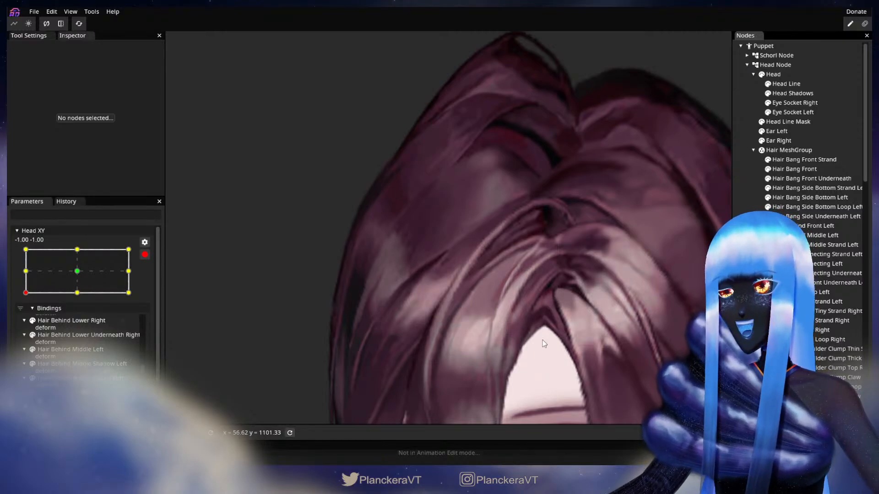
pyautogui.scroll(-5, 533, 339)
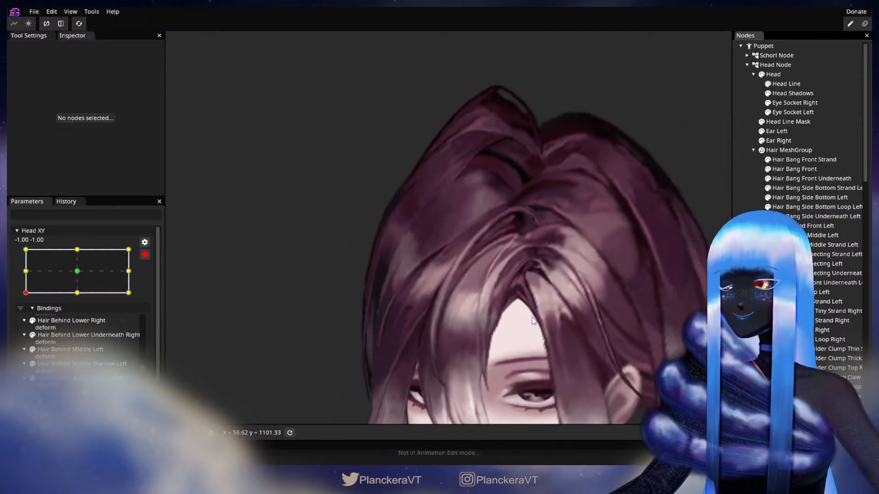
pyautogui.scroll(-3, 537, 317)
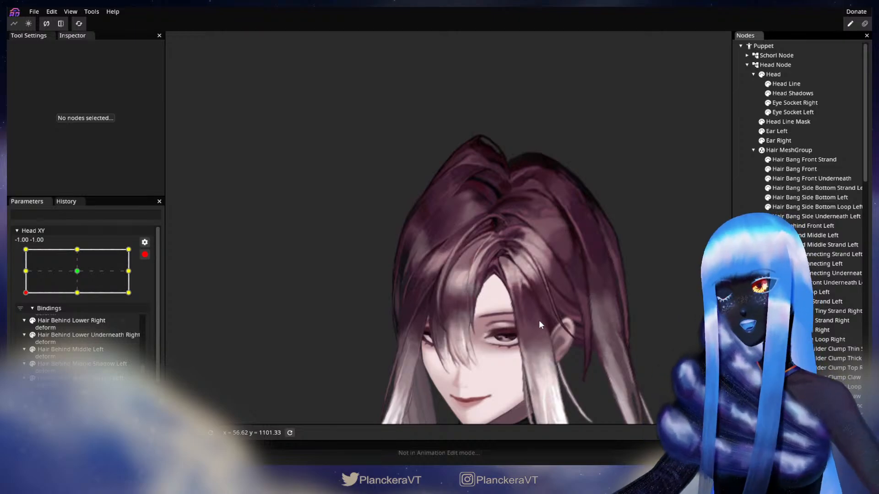
pyautogui.scroll(-4, 539, 323)
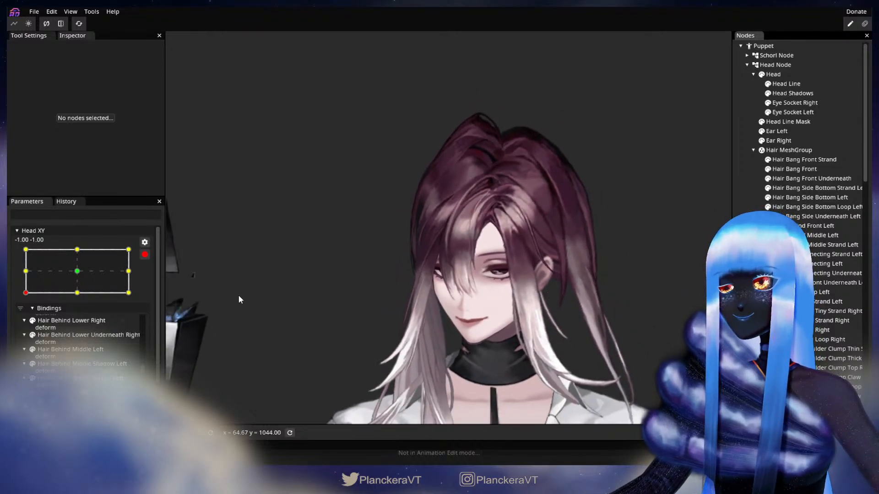
pyautogui.click(145, 254)
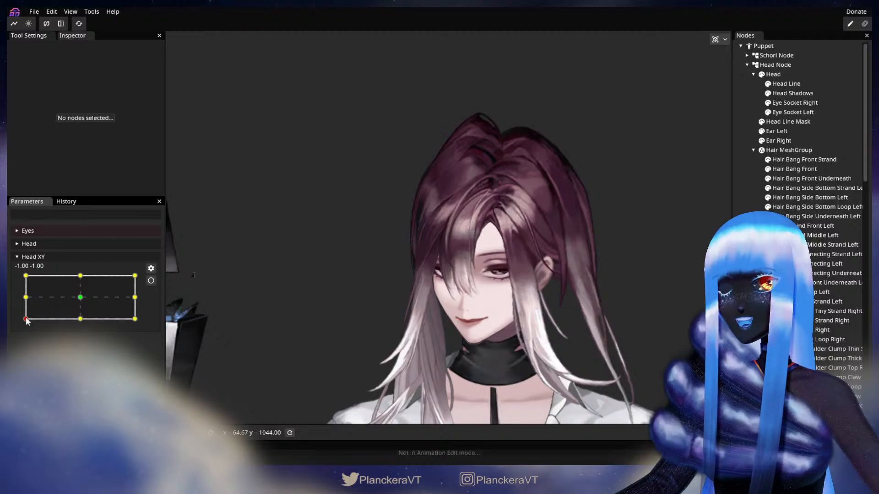
pyautogui.moveTo(26, 319)
pyautogui.mouseDown()
pyautogui.moveTo(26, 298)
pyautogui.moveTo(21, 328)
pyautogui.mouseUp()
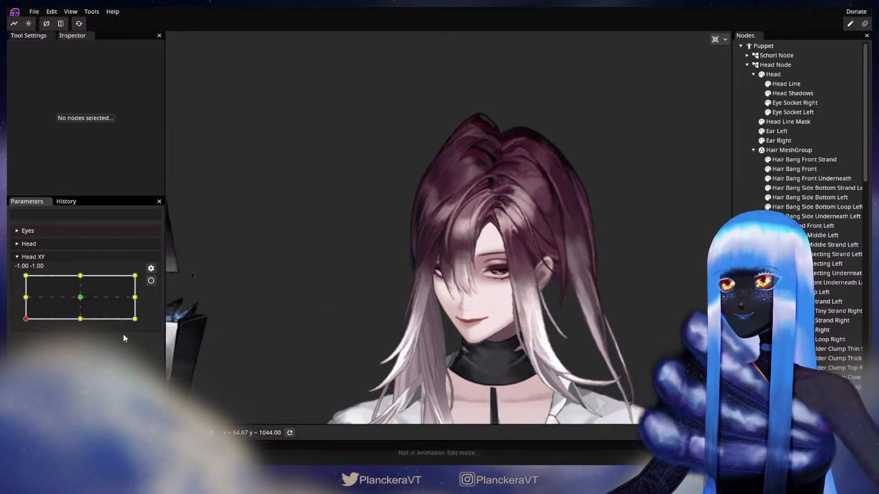
pyautogui.moveTo(28, 322); pyautogui.dragTo(13, 280)
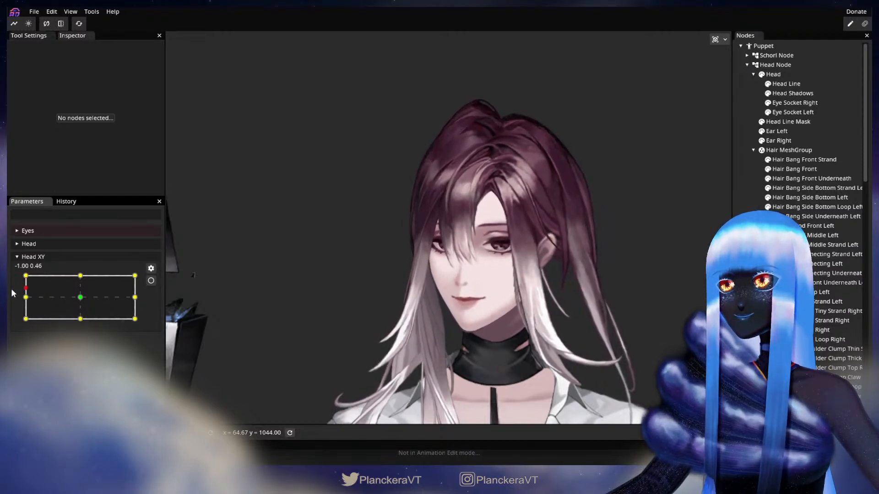
# Arm Head XY at -1.00, 1.00 and push the inner-edge vertices of Hair Bang Side Right up towards the parting with a 12.00 Circle Brush
pyautogui.click(151, 281)
pyautogui.moveTo(448, 214); pyautogui.dragTo(449, 308)
pyautogui.scroll(5, 499, 341)
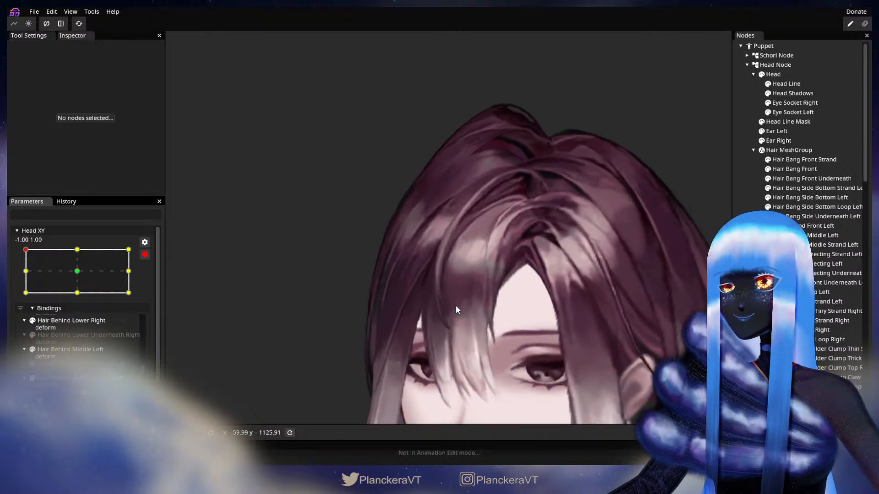
pyautogui.scroll(4, 455, 306)
pyautogui.moveTo(472, 278); pyautogui.dragTo(461, 312)
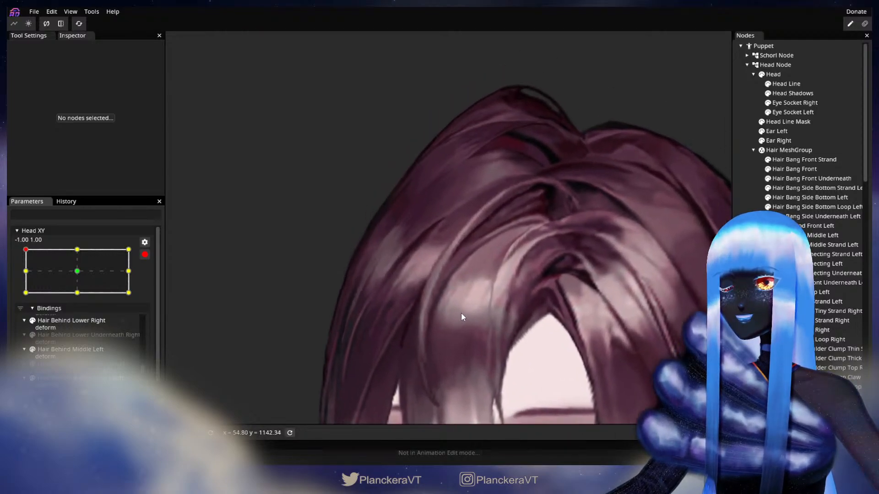
pyautogui.scroll(1, 464, 312)
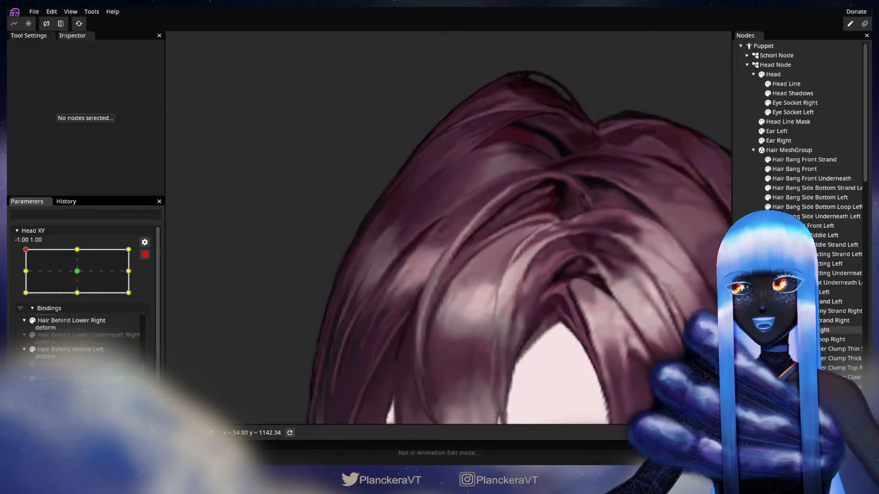
pyautogui.click(502, 306)
pyautogui.click(176, 76)
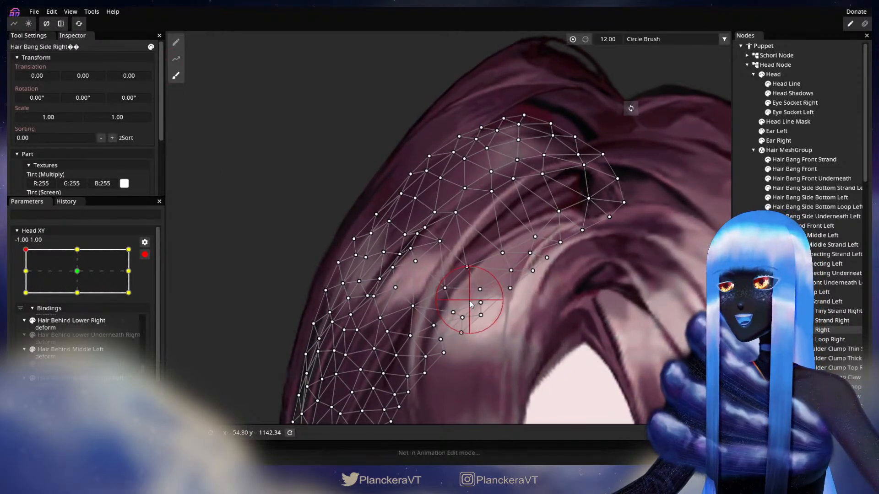
pyautogui.moveTo(472, 305)
pyautogui.mouseDown()
pyautogui.moveTo(509, 308)
pyautogui.moveTo(483, 280)
pyautogui.moveTo(470, 274)
pyautogui.moveTo(460, 287)
pyautogui.moveTo(440, 280)
pyautogui.moveTo(472, 267)
pyautogui.moveTo(451, 241)
pyautogui.moveTo(443, 245)
pyautogui.moveTo(506, 272)
pyautogui.mouseUp()
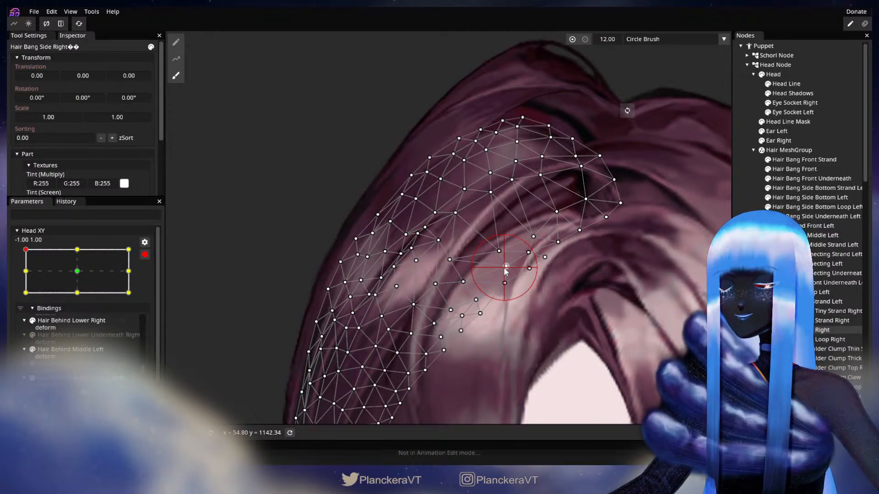
# Brush the upper inner-edge vertices of Hair Bang Side Right outward and up along the strand below the parting, then deselect the part
pyautogui.moveTo(505, 271); pyautogui.dragTo(493, 248)
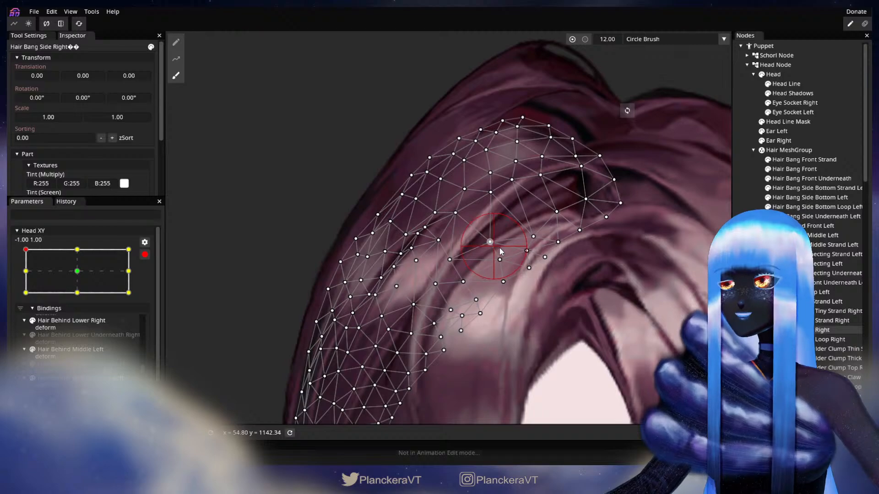
pyautogui.moveTo(544, 237); pyautogui.dragTo(533, 227)
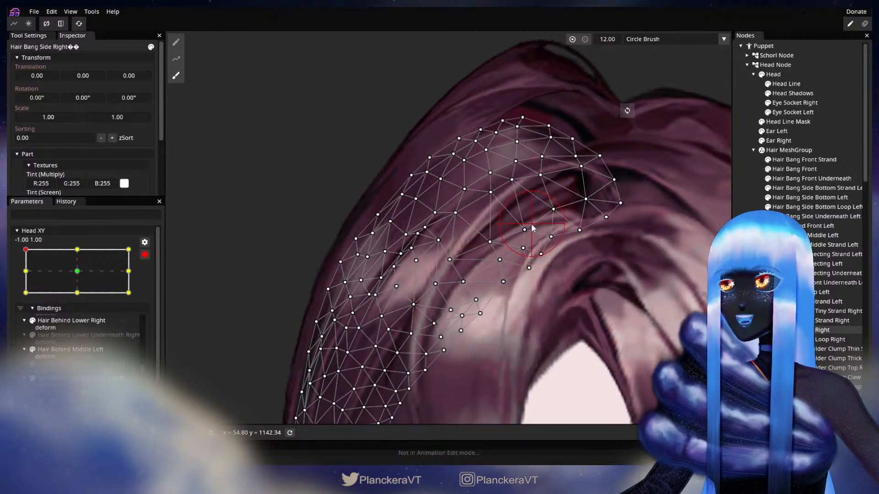
pyautogui.scroll(2, 535, 270)
pyautogui.moveTo(439, 296)
pyautogui.mouseDown()
pyautogui.moveTo(520, 304)
pyautogui.moveTo(542, 278)
pyautogui.mouseUp()
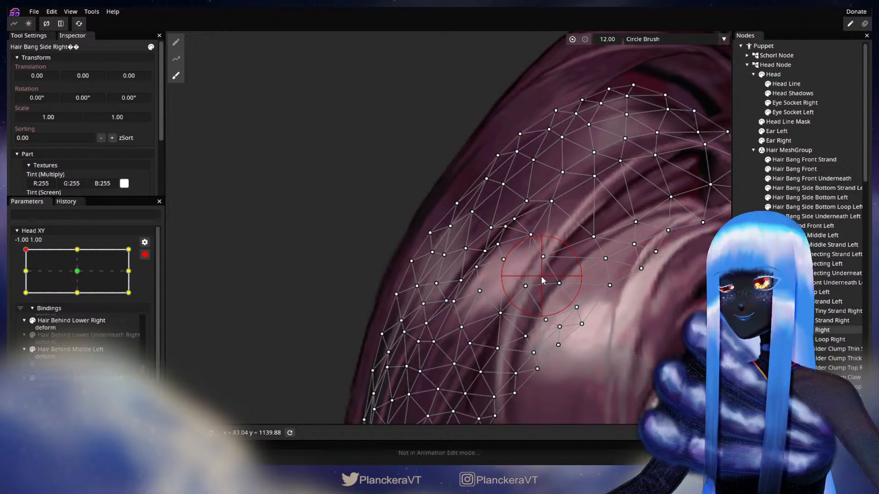
pyautogui.click(742, 271)
# Disarm Head XY and nudge it around -1.00, 1.00 to review the side bang with the face in view
pyautogui.scroll(-4, 512, 314)
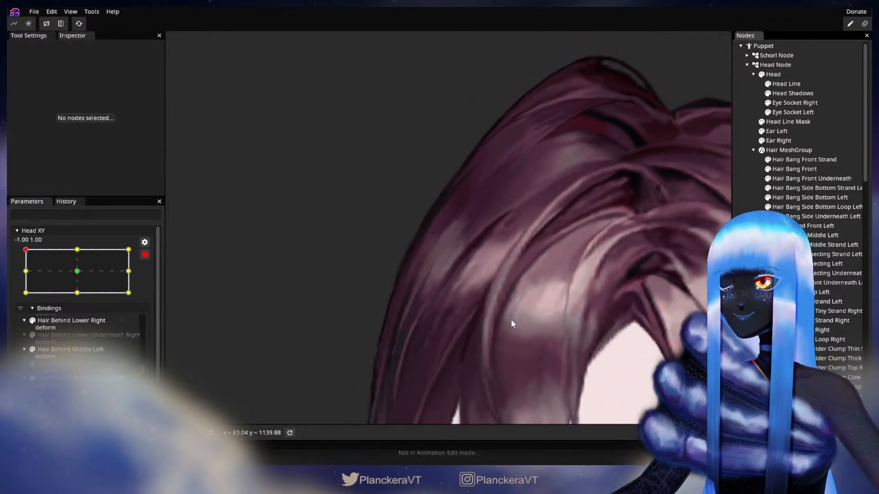
pyautogui.scroll(-5, 510, 321)
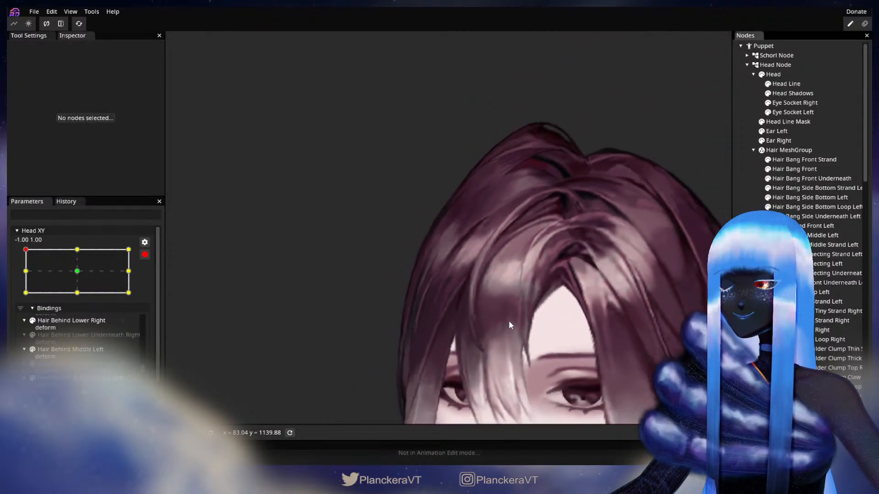
pyautogui.scroll(-6, 508, 323)
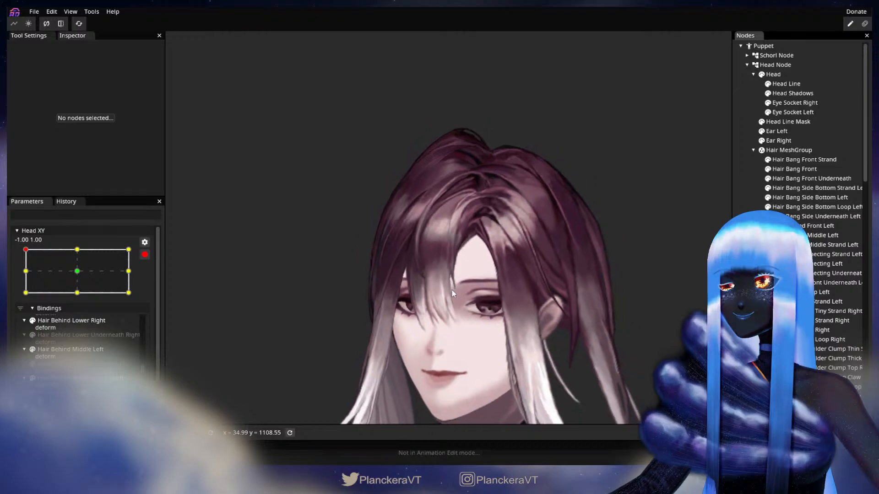
pyautogui.click(145, 254)
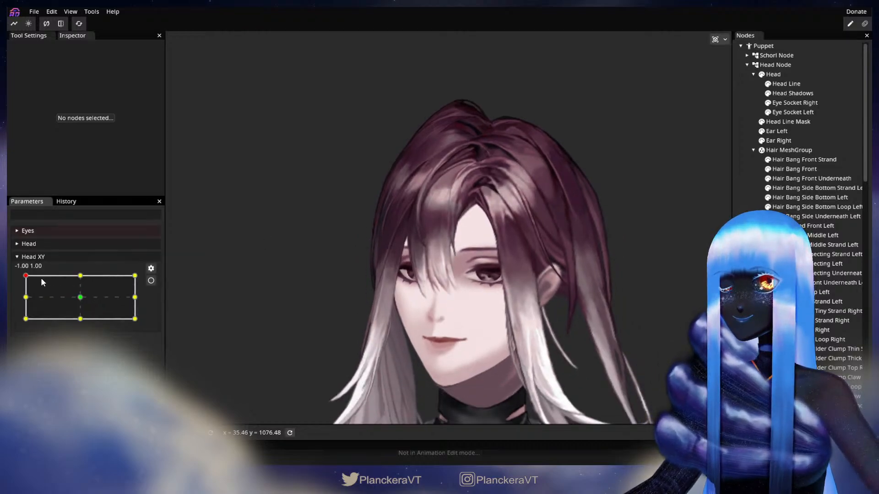
pyautogui.moveTo(27, 274)
pyautogui.mouseDown()
pyautogui.moveTo(21, 295)
pyautogui.moveTo(20, 280)
pyautogui.mouseUp()
# Rearm Head XY at -1.00, 1.00 and reposition individual vertices around the highlight strand in the middle of Hair Bang Side Right, then deselect it
pyautogui.click(151, 281)
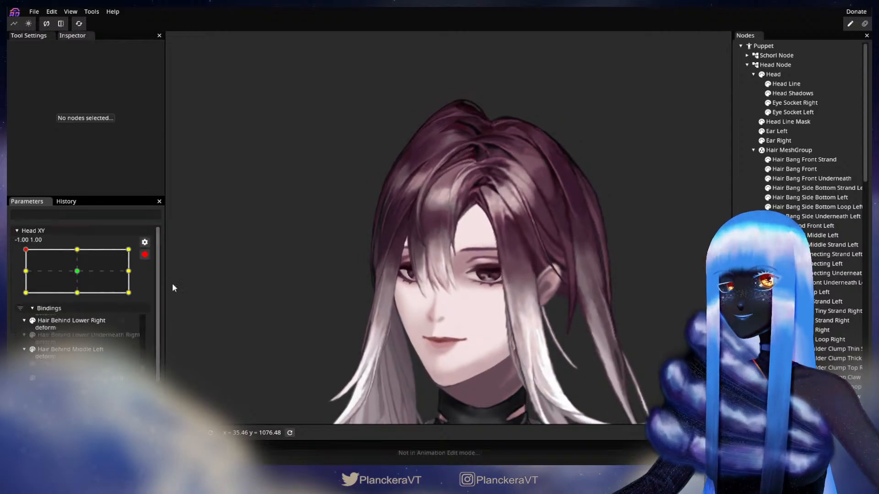
pyautogui.scroll(5, 363, 301)
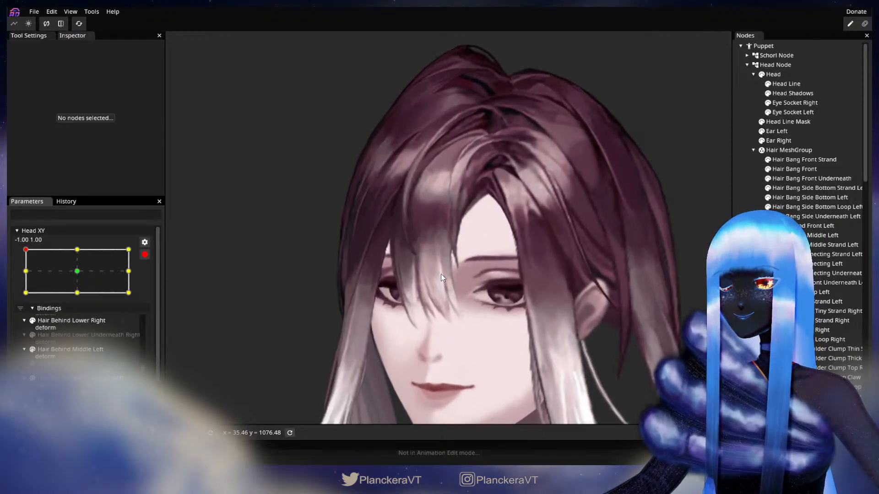
pyautogui.scroll(6, 449, 273)
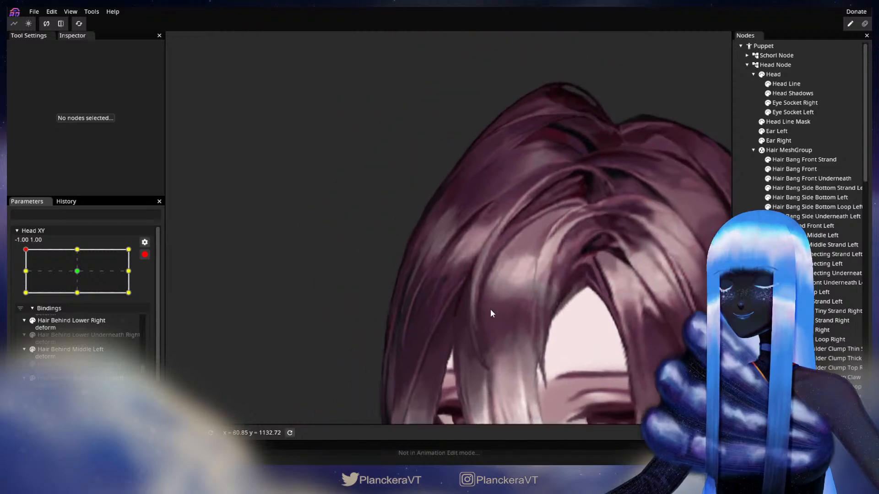
pyautogui.scroll(6, 511, 301)
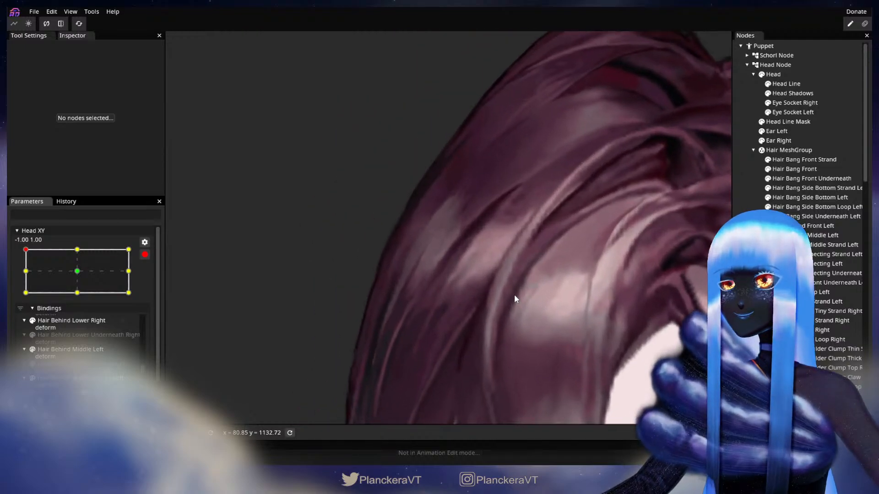
pyautogui.click(824, 292)
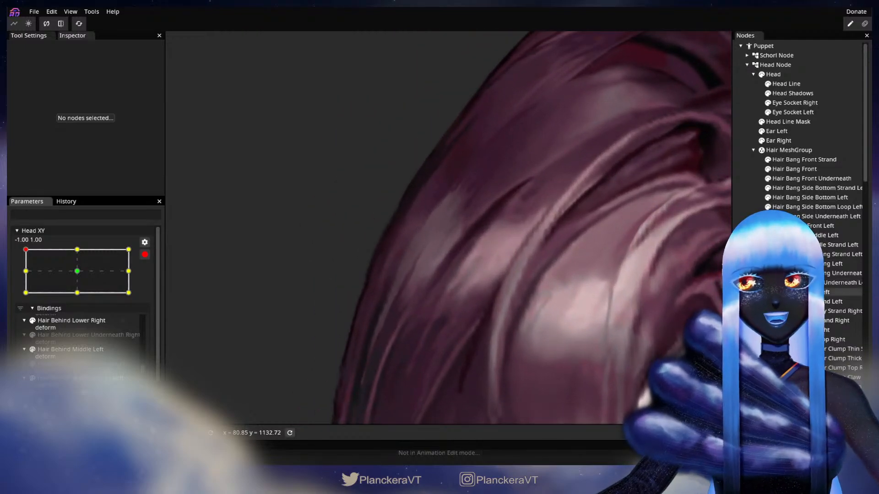
pyautogui.click(824, 330)
pyautogui.scroll(2, 442, 293)
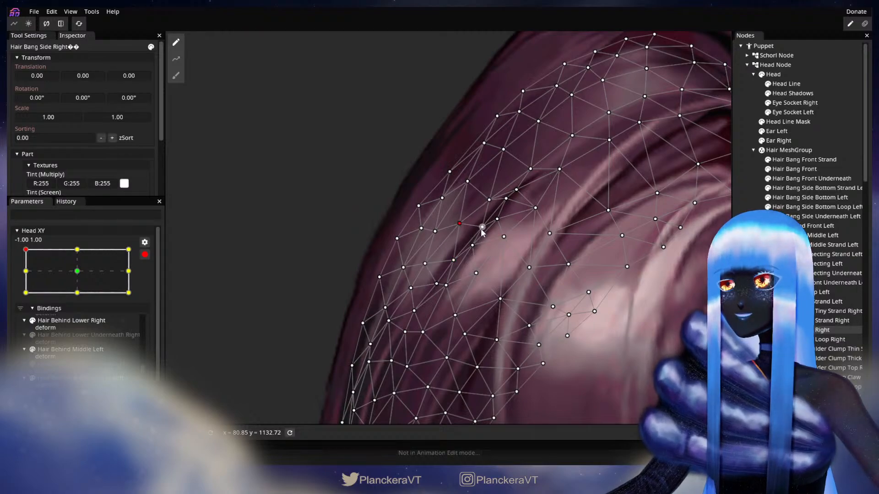
pyautogui.moveTo(495, 227); pyautogui.dragTo(518, 205)
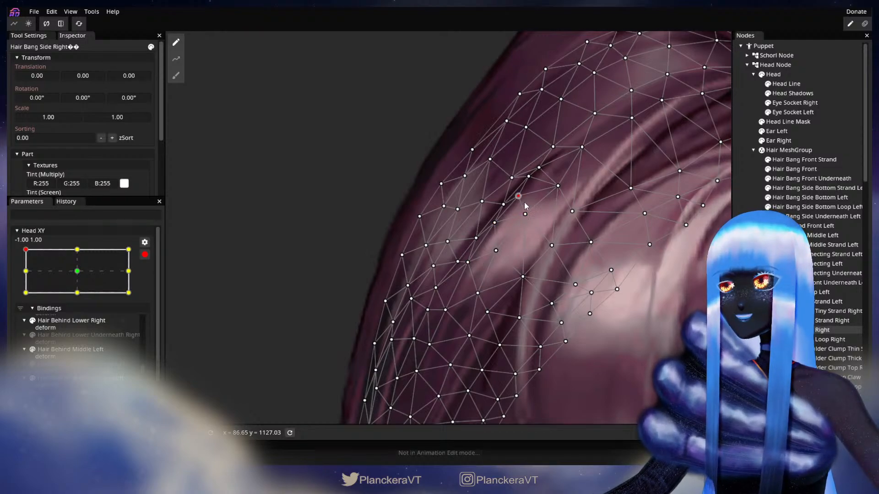
pyautogui.click(583, 327)
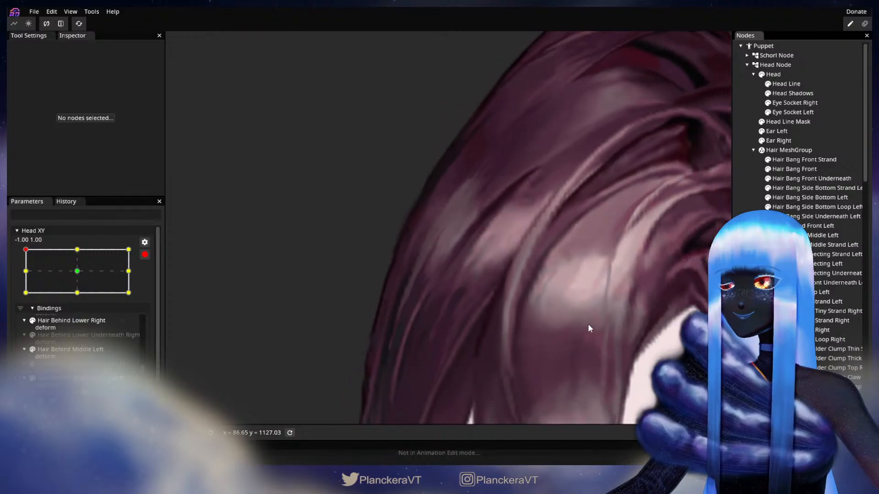
pyautogui.scroll(-5, 590, 324)
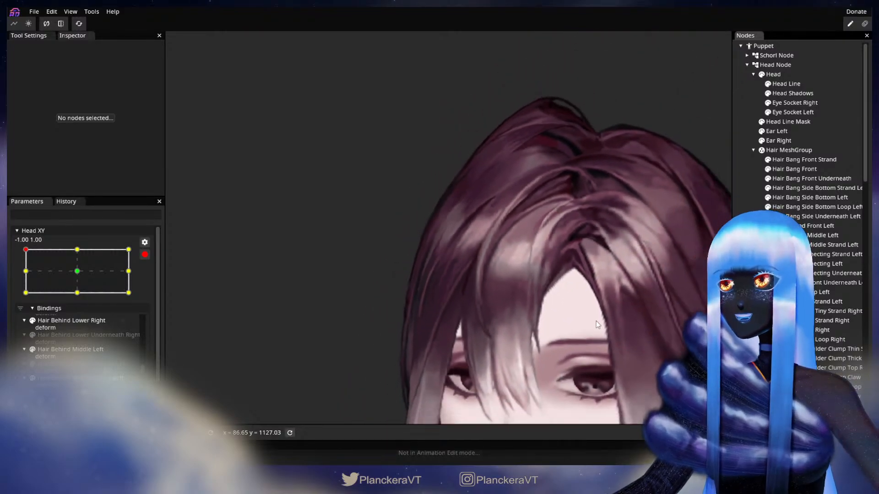
pyautogui.scroll(-5, 596, 321)
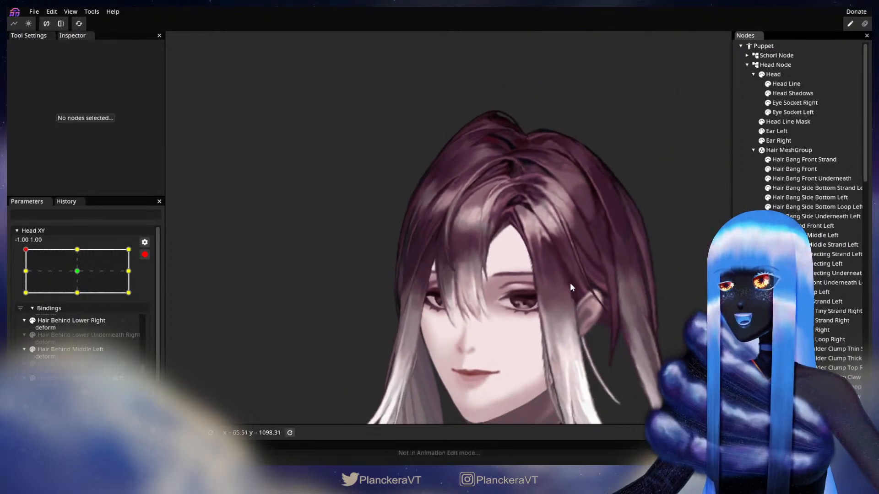
# Disarm Head XY and move it slightly below the -1.00, 1.00 keypoint and back to review the side bang
pyautogui.moveTo(401, 278); pyautogui.dragTo(383, 290)
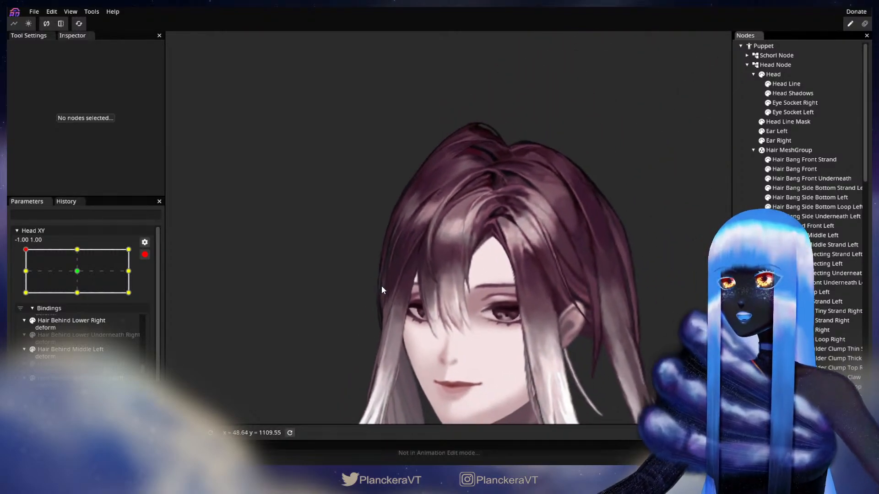
pyautogui.click(146, 255)
pyautogui.moveTo(26, 280)
pyautogui.mouseDown()
pyautogui.moveTo(24, 297)
pyautogui.moveTo(18, 277)
pyautogui.mouseUp()
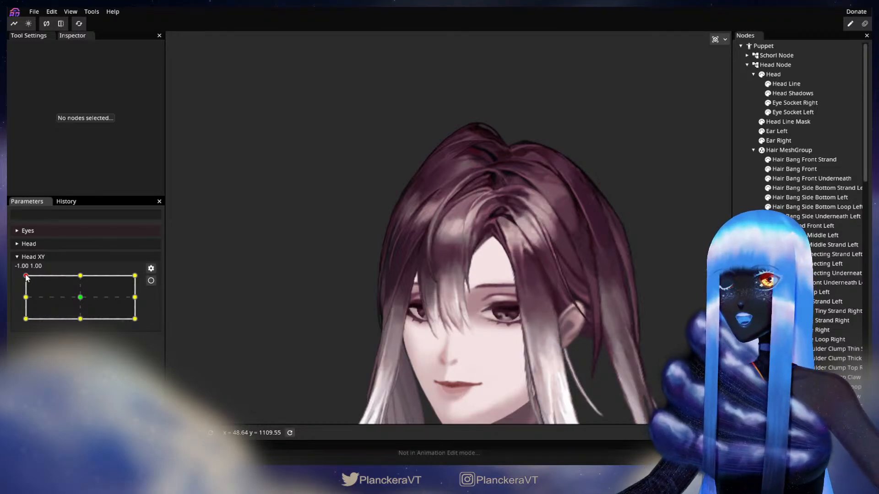
pyautogui.moveTo(26, 276)
pyautogui.mouseDown()
pyautogui.moveTo(25, 298)
pyautogui.moveTo(26, 276)
pyautogui.mouseUp()
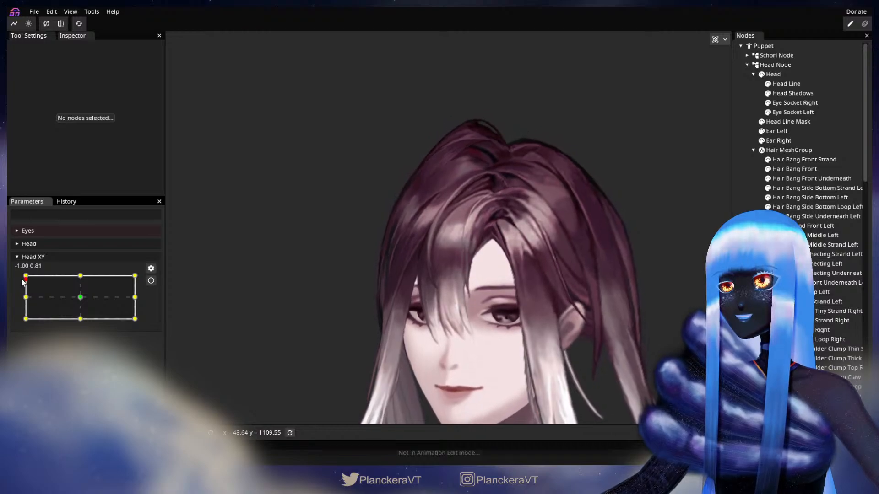
# Rearm Head XY at -1.00, 1.00 and nudge individual vertices of Hair Bang Side Right below its highlight, then deselect the part
pyautogui.click(150, 280)
pyautogui.scroll(5, 383, 313)
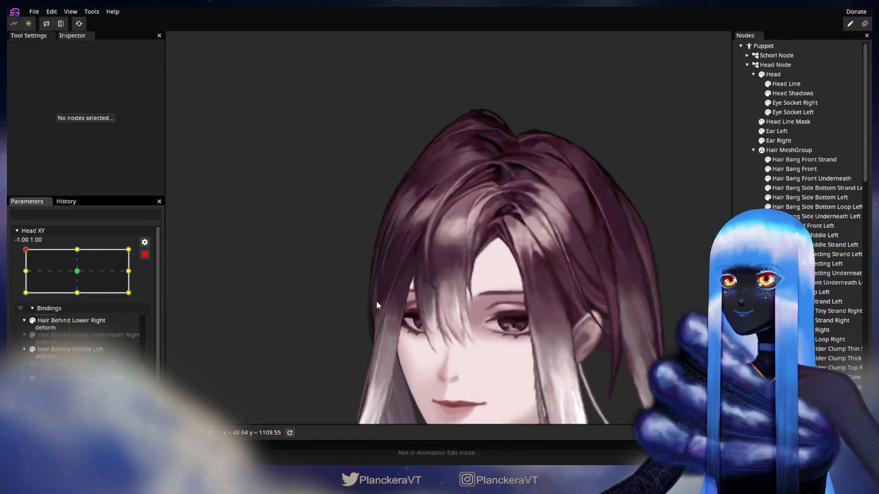
pyautogui.scroll(5, 416, 281)
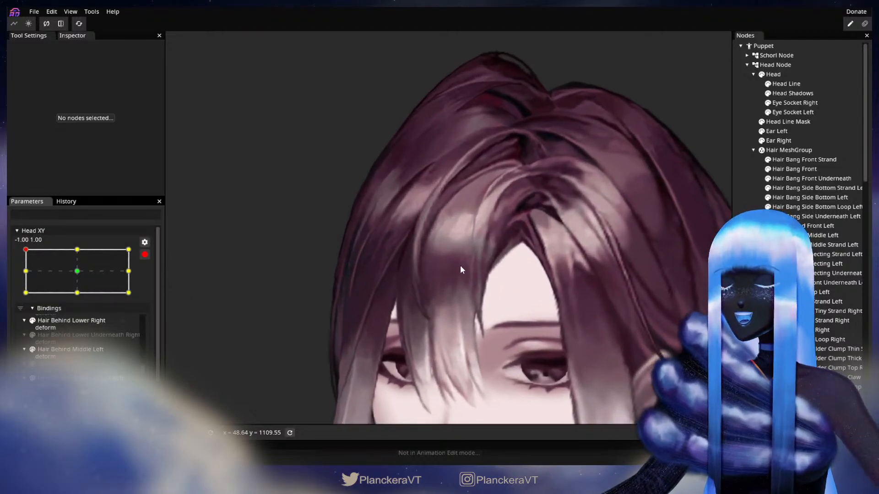
pyautogui.scroll(5, 538, 309)
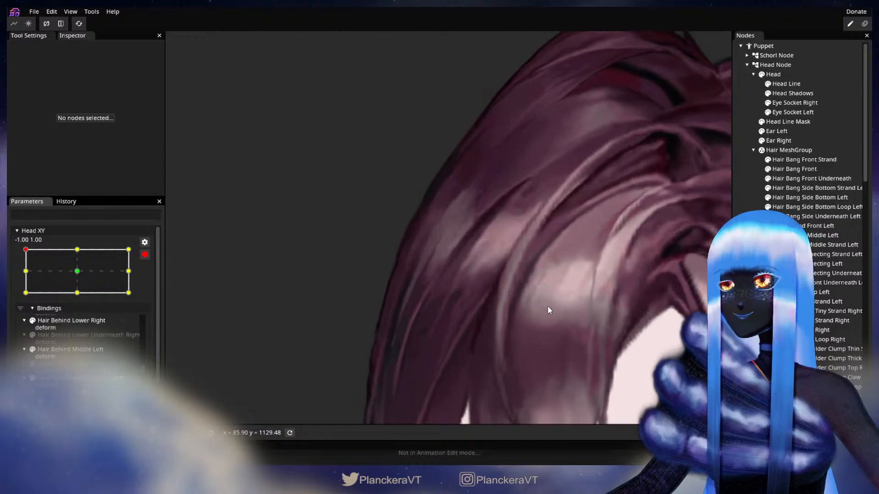
pyautogui.scroll(2, 528, 302)
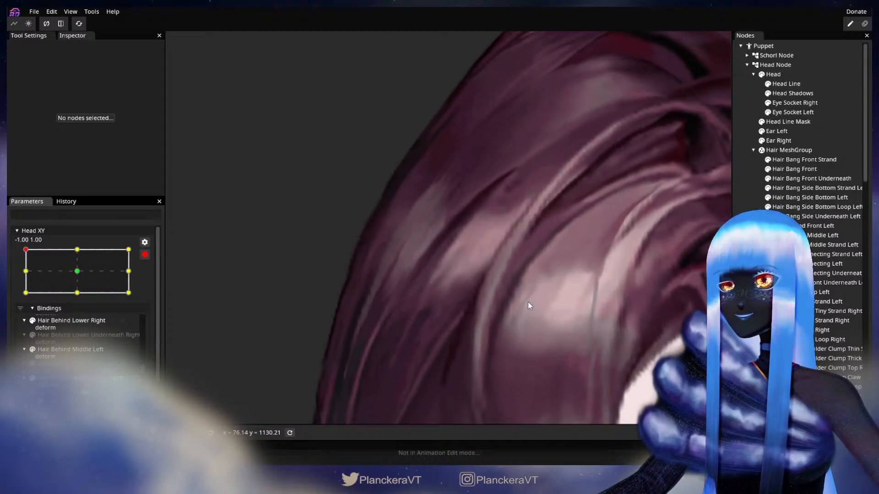
pyautogui.click(824, 330)
pyautogui.scroll(2, 451, 272)
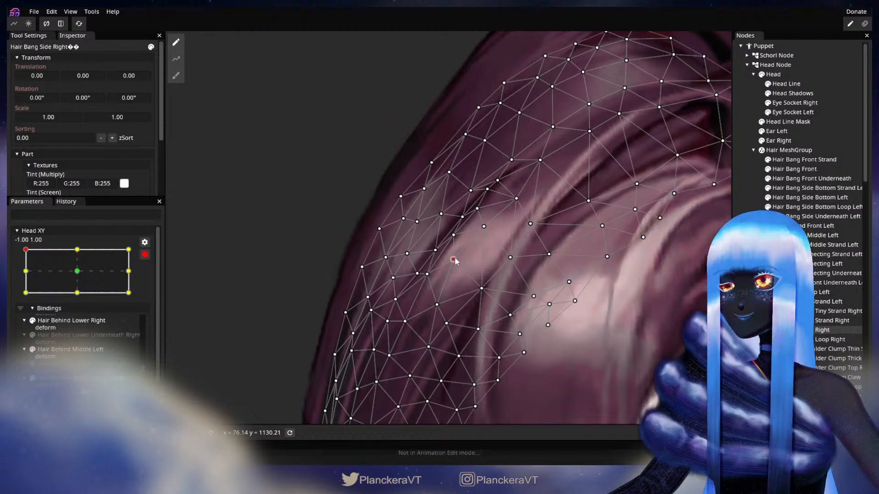
pyautogui.click(435, 304)
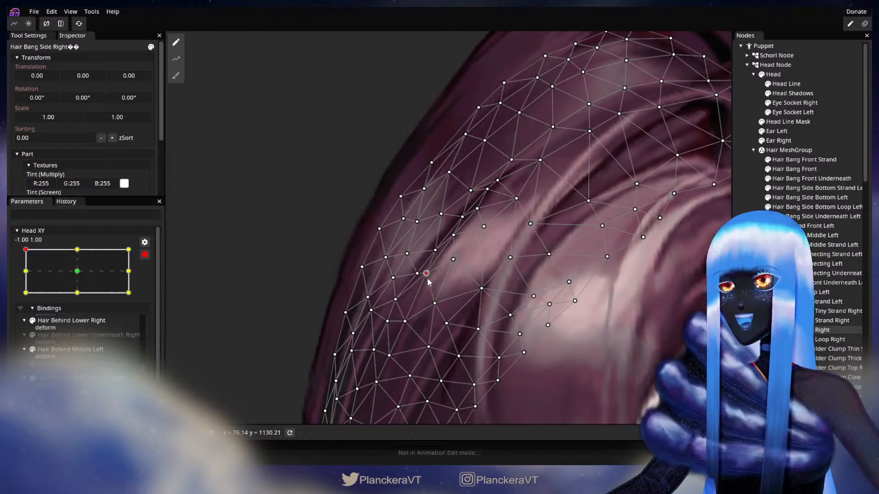
pyautogui.moveTo(428, 278); pyautogui.dragTo(465, 248)
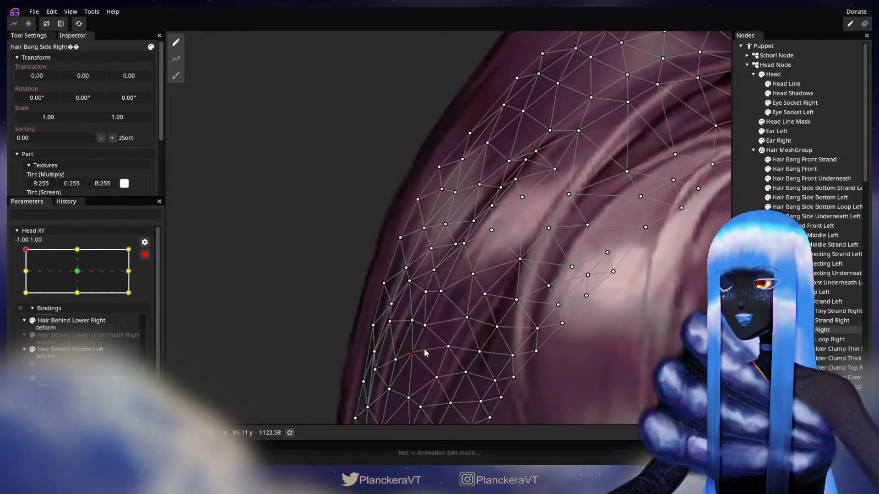
pyautogui.moveTo(425, 353); pyautogui.dragTo(478, 322)
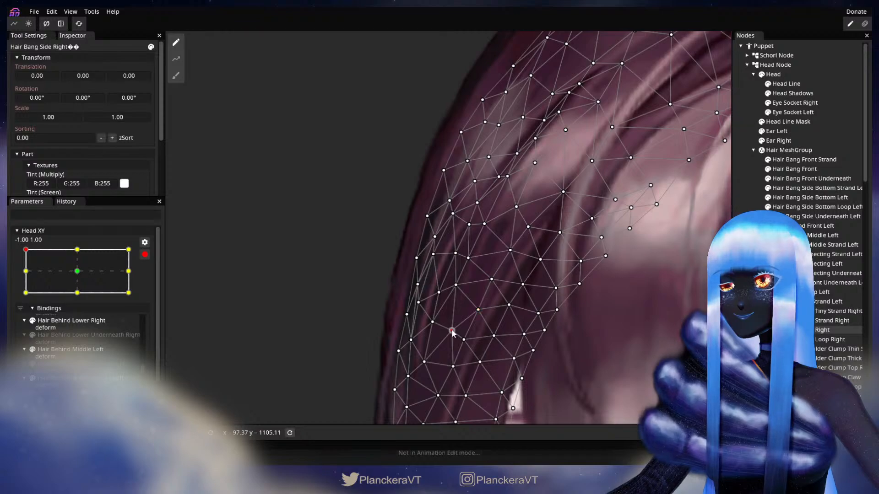
pyautogui.moveTo(507, 286); pyautogui.dragTo(490, 316)
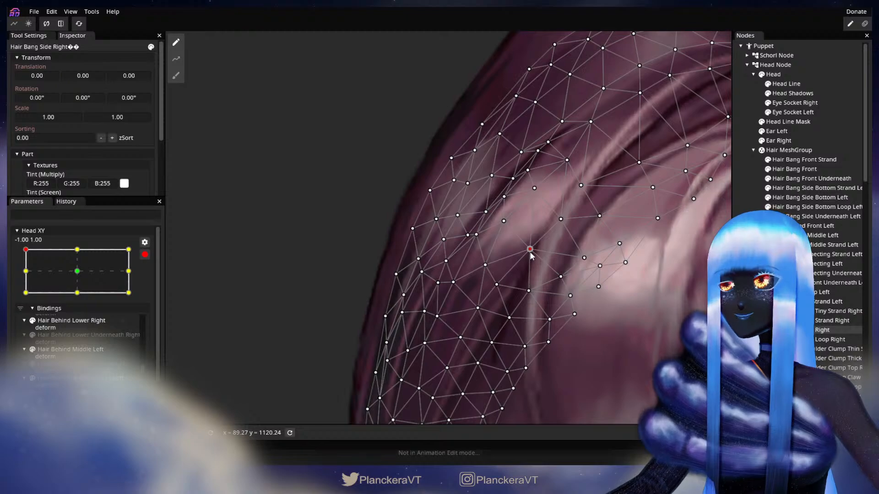
pyautogui.press('Escape')
# Disarm Head XY and sweep it between -1.00, 1.00 and about -1.00, 0.00 to review the hair on the whole head
pyautogui.scroll(-4, 523, 325)
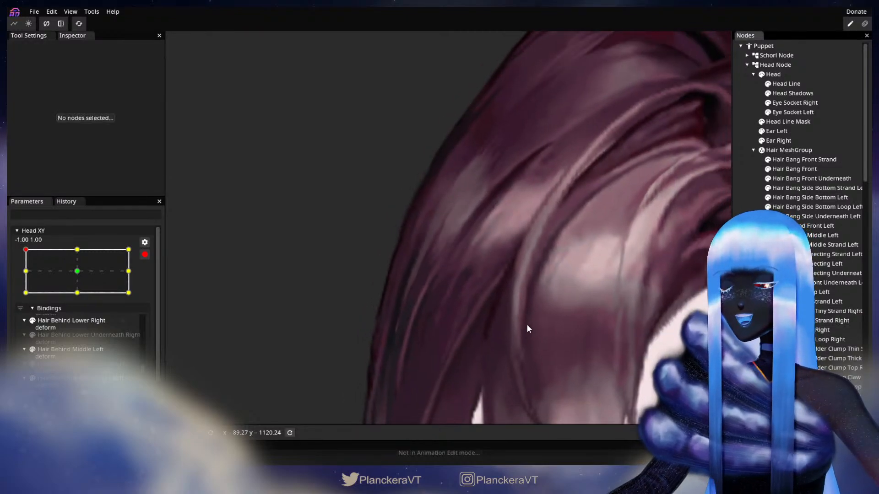
pyautogui.scroll(-5, 532, 325)
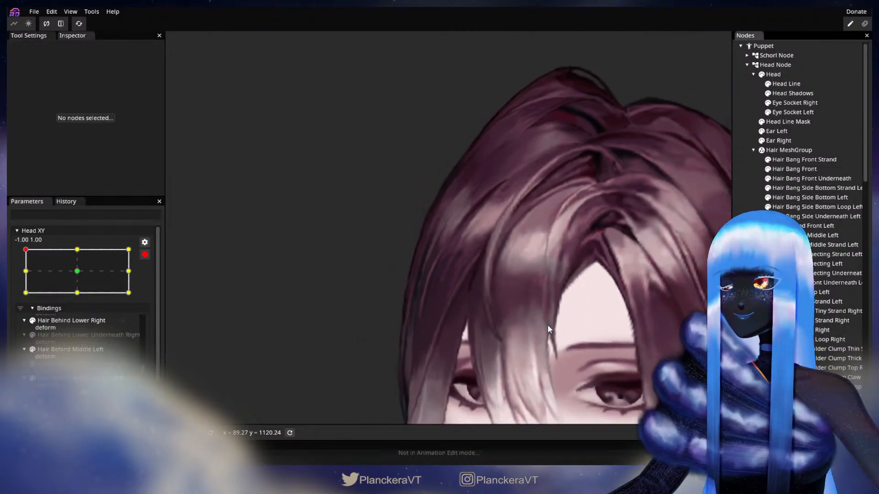
pyautogui.scroll(-6, 549, 327)
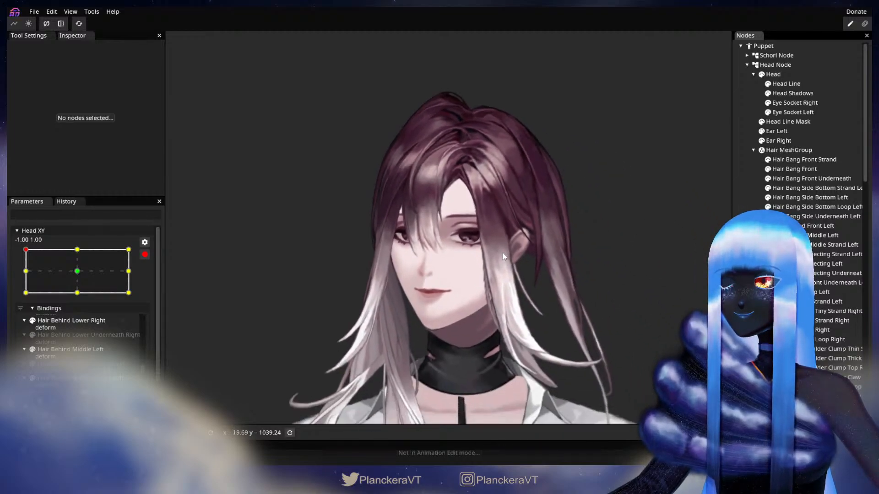
pyautogui.scroll(-2, 502, 272)
pyautogui.moveTo(504, 225); pyautogui.dragTo(505, 254)
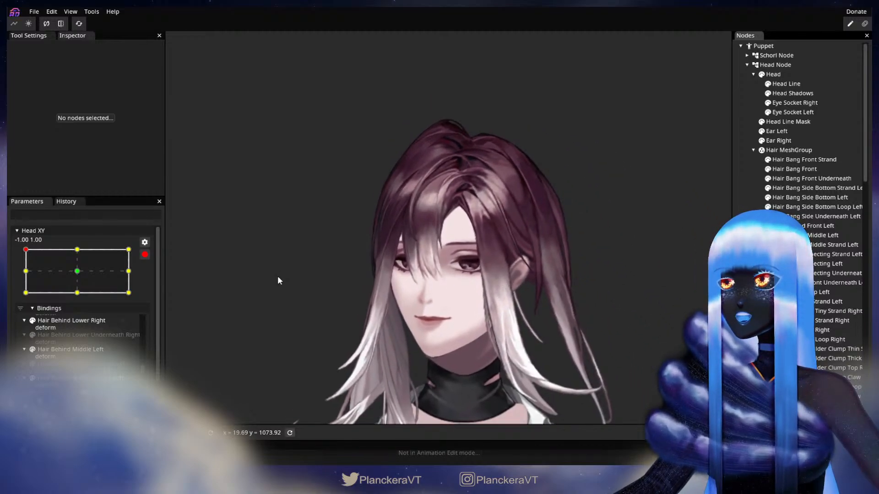
pyautogui.click(148, 254)
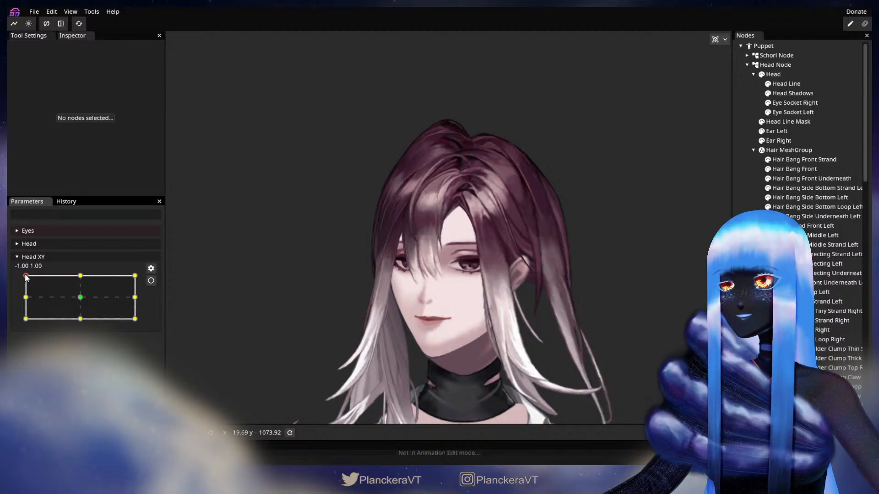
pyautogui.moveTo(26, 276)
pyautogui.mouseDown()
pyautogui.moveTo(20, 300)
pyautogui.moveTo(21, 279)
pyautogui.mouseUp()
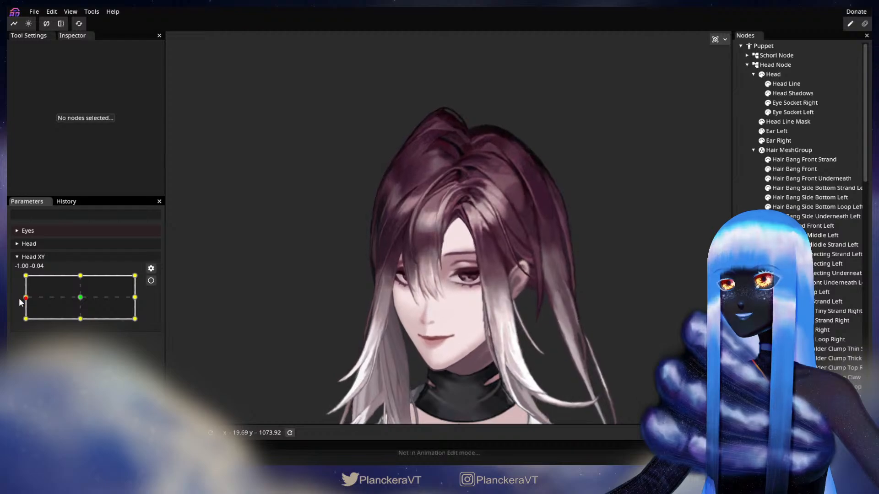
# Rearm Head XY at -1.00, 1.00 and shift Hair Bang Side Right's vertices along the long light strand slightly up and outward
pyautogui.click(151, 281)
pyautogui.scroll(5, 402, 298)
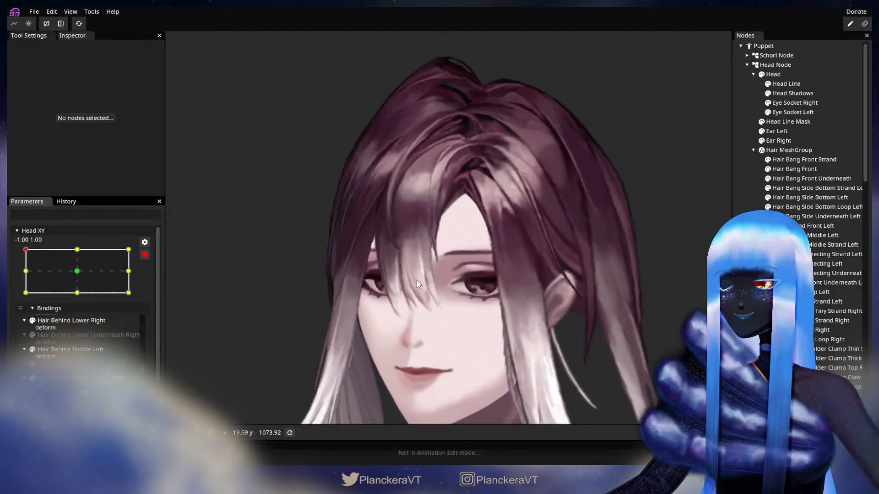
pyautogui.scroll(5, 417, 284)
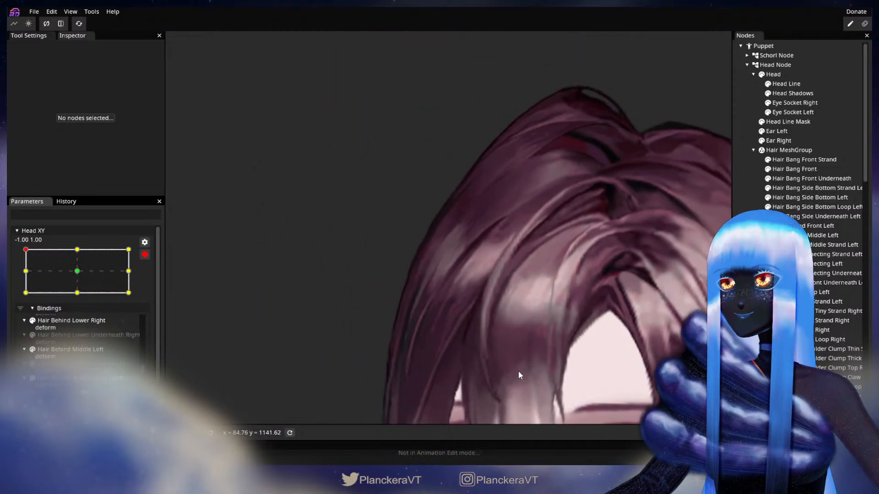
pyautogui.scroll(3, 517, 334)
pyautogui.scroll(3, 515, 295)
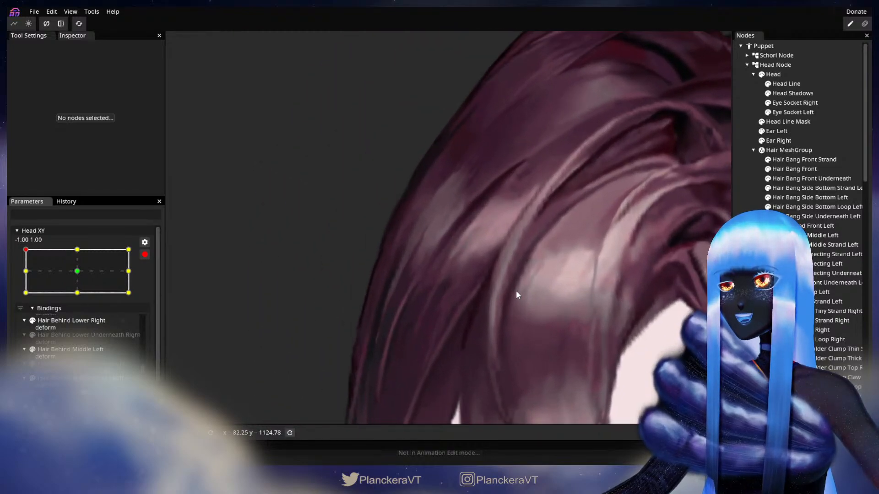
pyautogui.scroll(4, 516, 296)
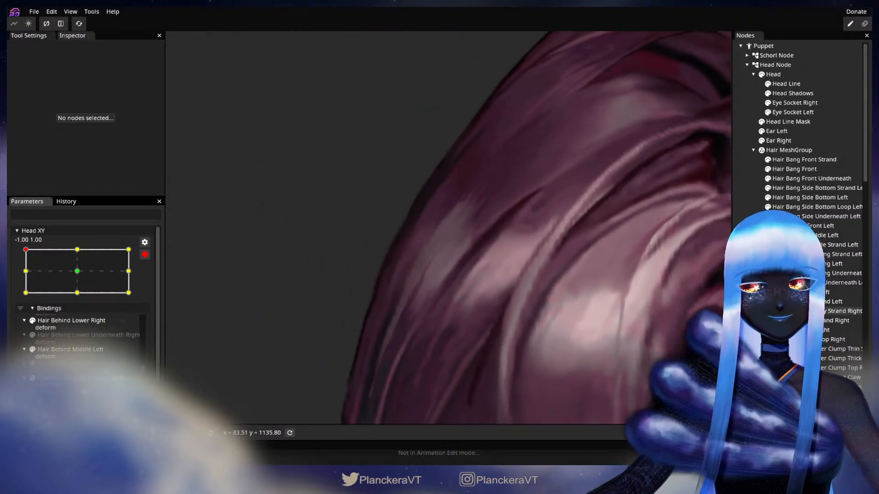
pyautogui.click(806, 330)
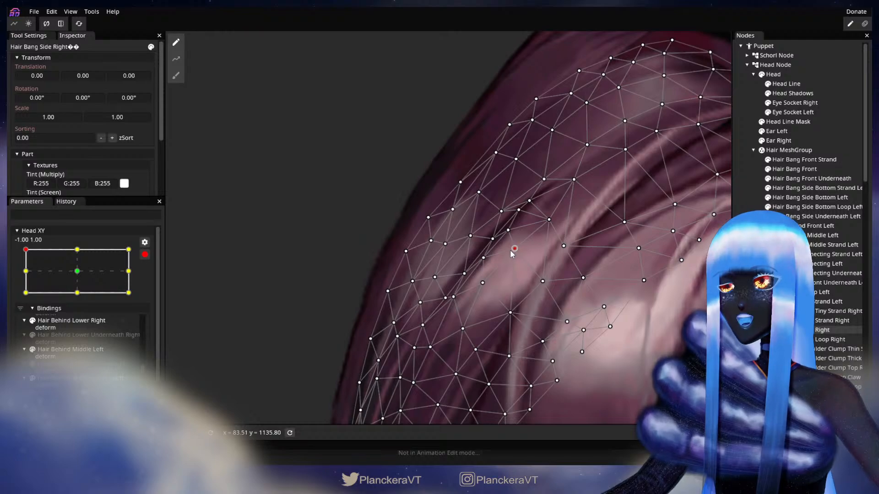
pyautogui.moveTo(572, 322); pyautogui.dragTo(557, 312)
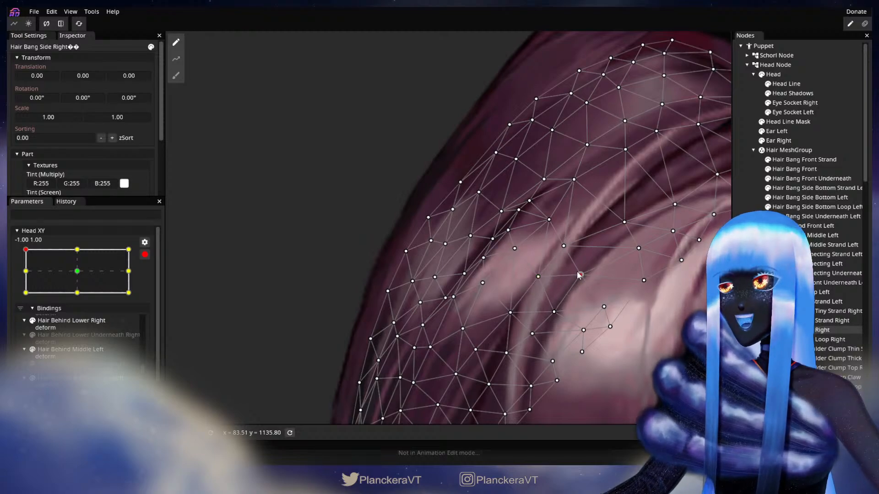
pyautogui.moveTo(624, 223); pyautogui.dragTo(621, 219)
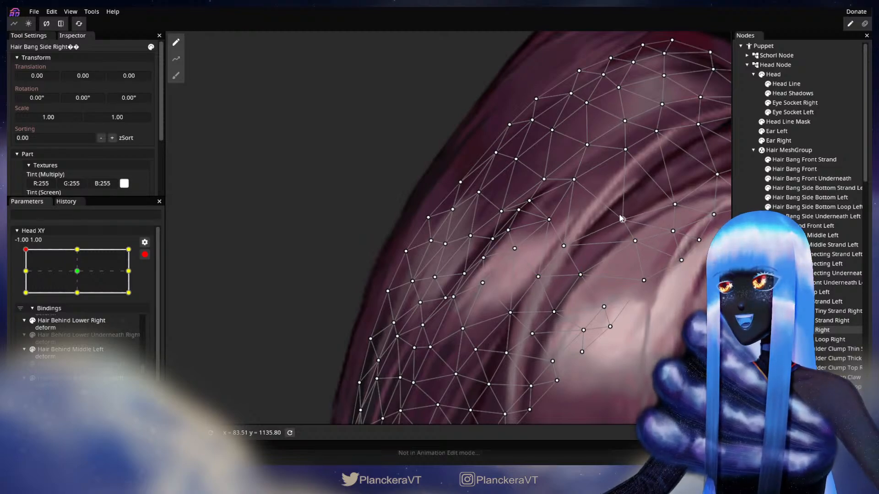
pyautogui.moveTo(675, 206); pyautogui.dragTo(672, 201)
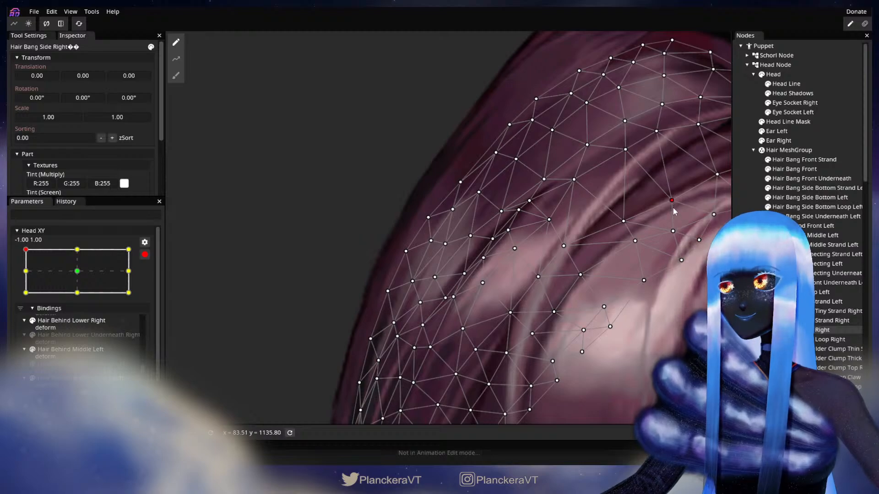
# Nudge the vertices of Hair Bang Side Right in the dark strands below the highlight, then deselect the part
pyautogui.moveTo(564, 378); pyautogui.dragTo(605, 303)
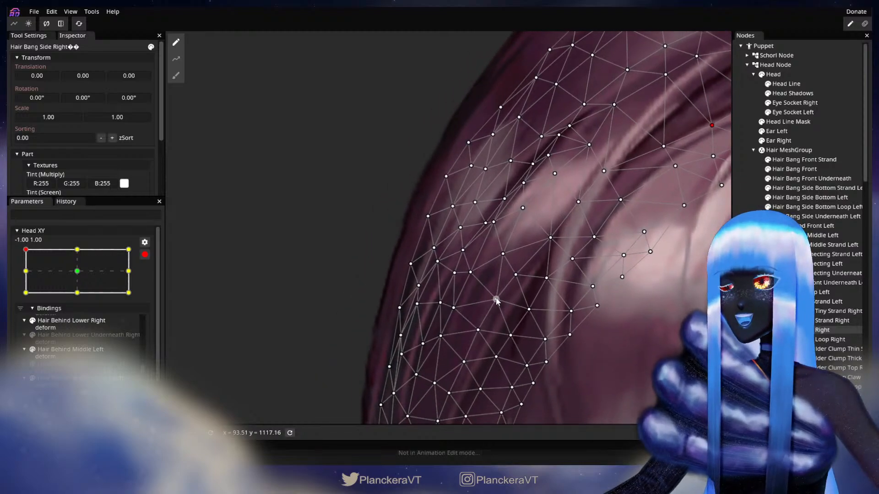
pyautogui.moveTo(497, 301); pyautogui.dragTo(494, 299)
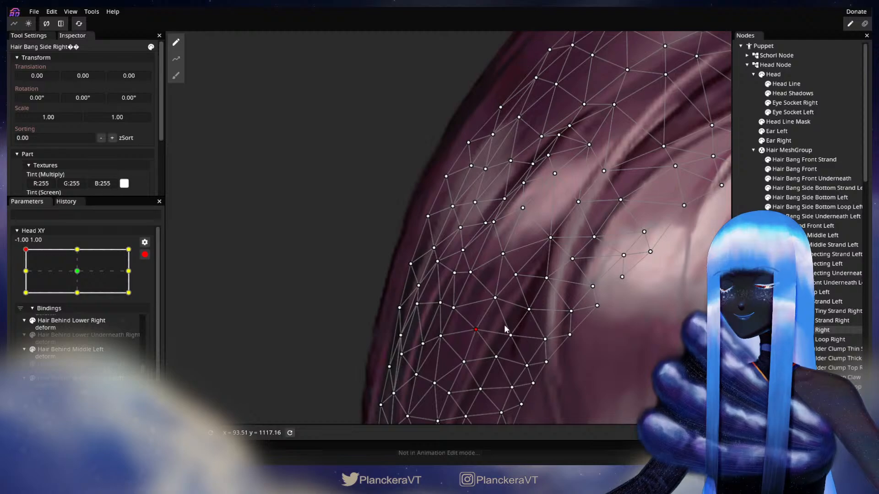
pyautogui.click(492, 293)
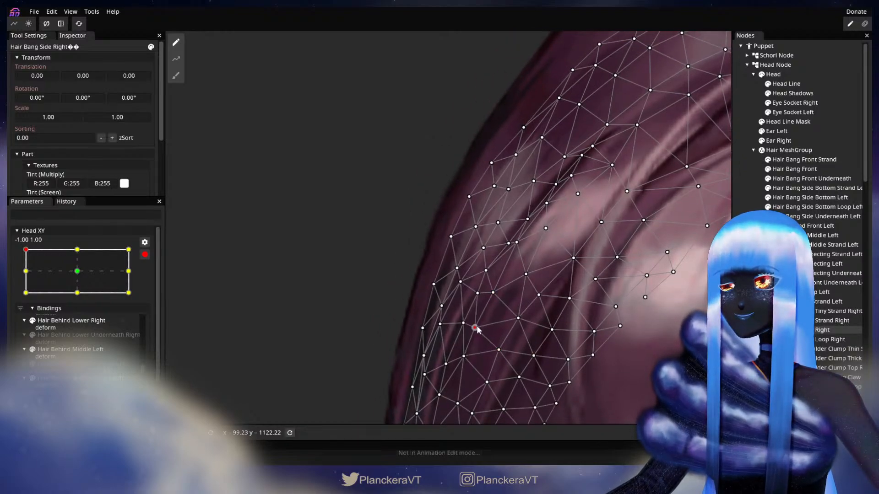
pyautogui.moveTo(490, 334)
pyautogui.mouseDown()
pyautogui.moveTo(507, 301)
pyautogui.moveTo(480, 325)
pyautogui.moveTo(517, 289)
pyautogui.moveTo(495, 328)
pyautogui.mouseUp()
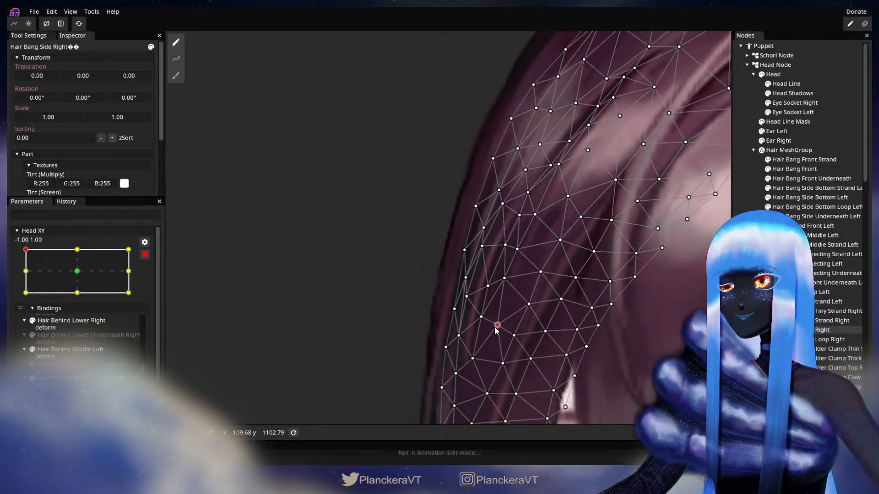
pyautogui.click(751, 333)
# Disarm Head XY and sweep it around -1.00, 1.00 to review the hair on the whole head
pyautogui.scroll(-4, 550, 339)
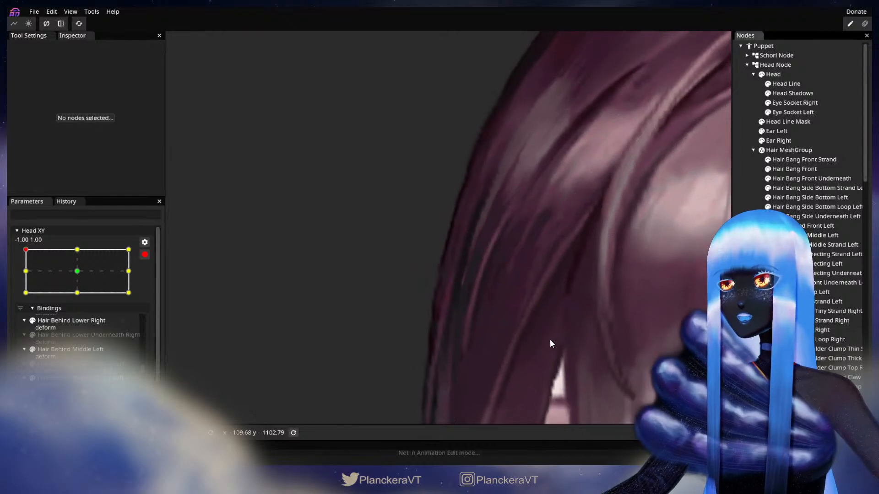
pyautogui.scroll(-6, 563, 347)
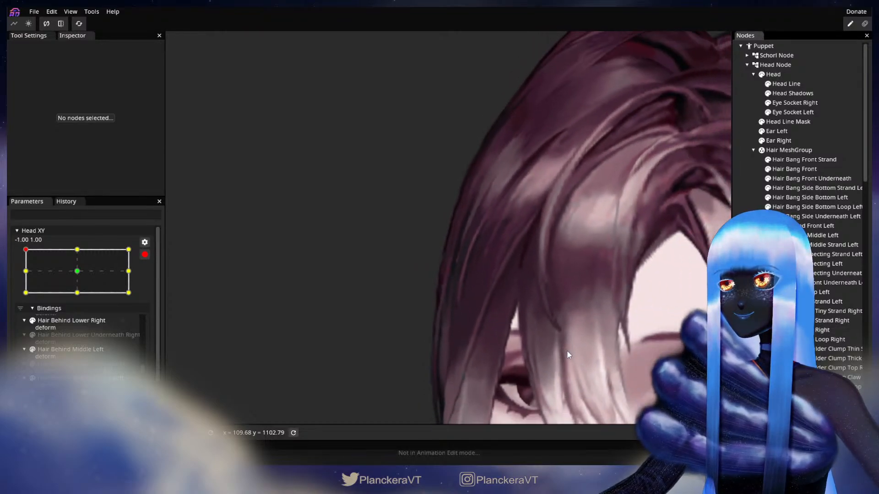
pyautogui.scroll(-7, 567, 353)
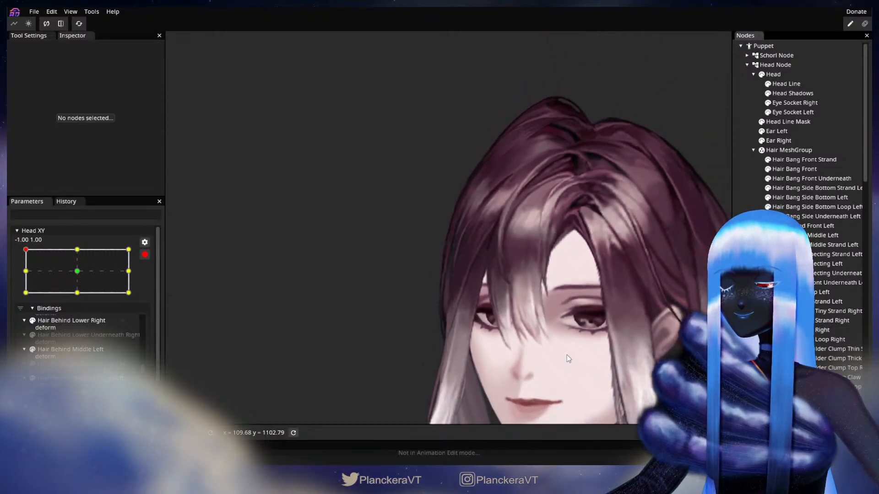
pyautogui.moveTo(567, 354); pyautogui.dragTo(499, 330)
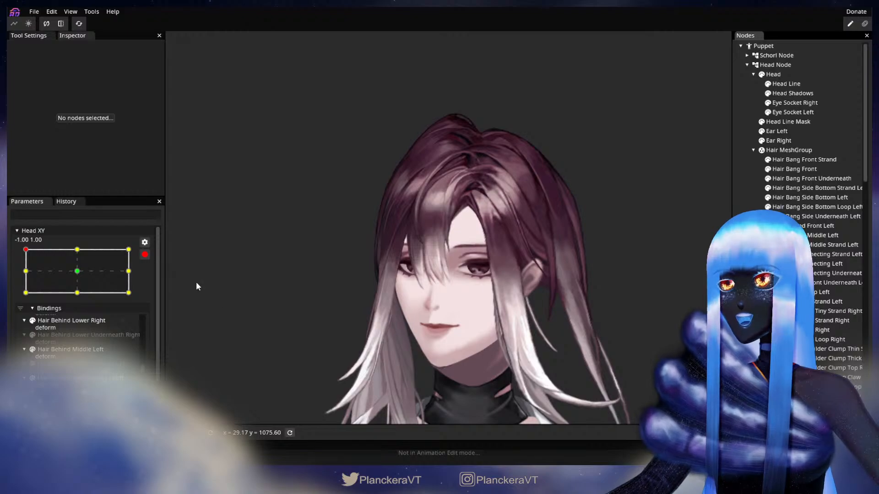
pyautogui.click(144, 255)
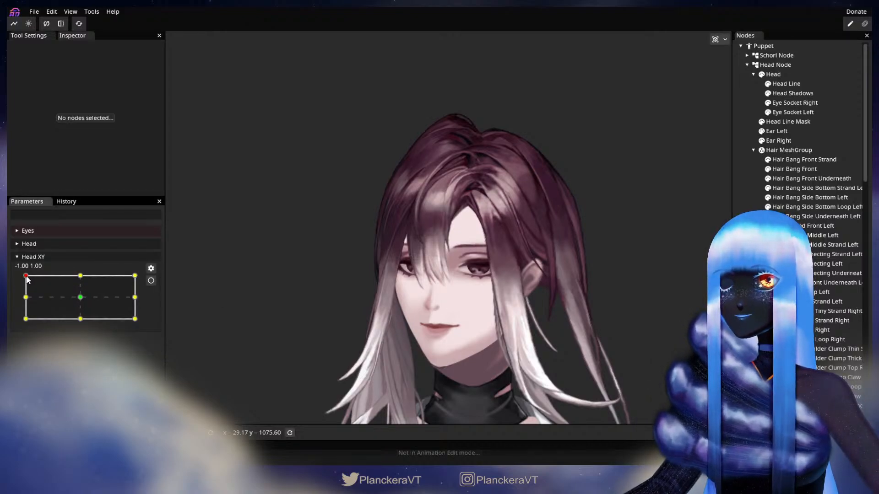
pyautogui.moveTo(24, 277)
pyautogui.mouseDown()
pyautogui.moveTo(20, 303)
pyautogui.moveTo(21, 278)
pyautogui.moveTo(42, 276)
pyautogui.mouseUp()
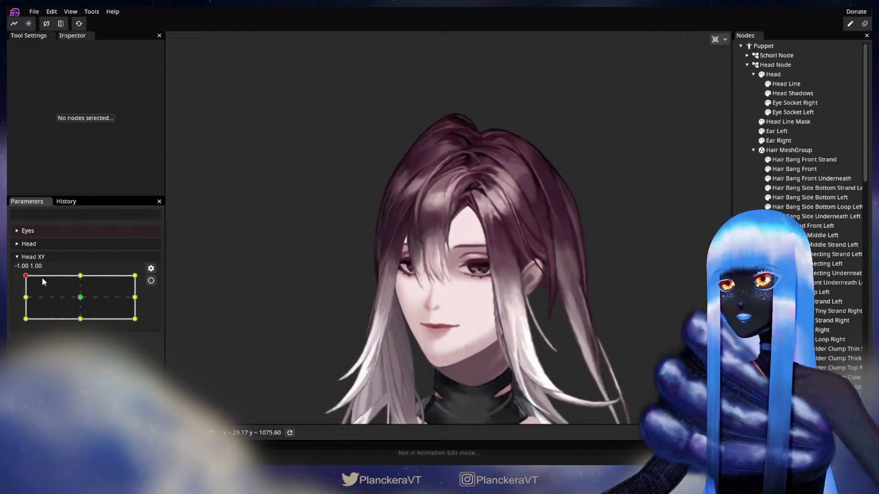
# Rearm Head XY at -1.00, 1.00 and nudge Hair Bang Side Right's vertices around the dark strand below the highlight, then deselect the part
pyautogui.click(150, 280)
pyautogui.scroll(3, 356, 329)
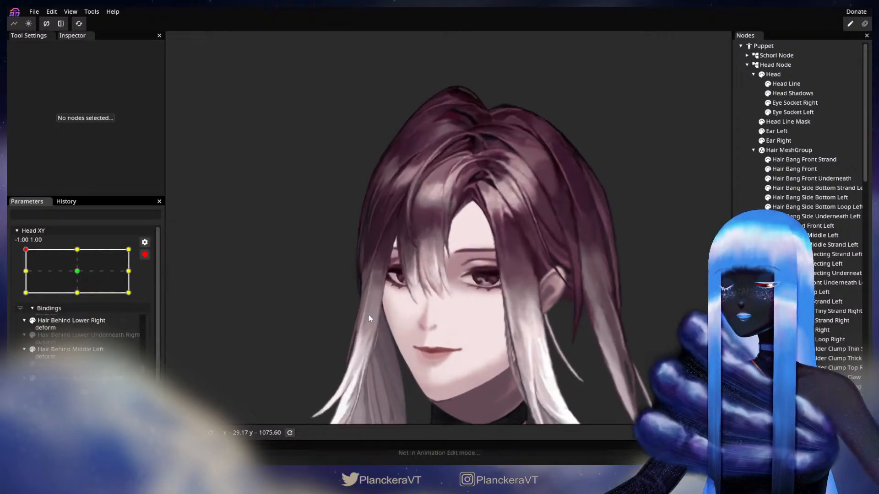
pyautogui.scroll(2, 413, 318)
pyautogui.scroll(3, 453, 334)
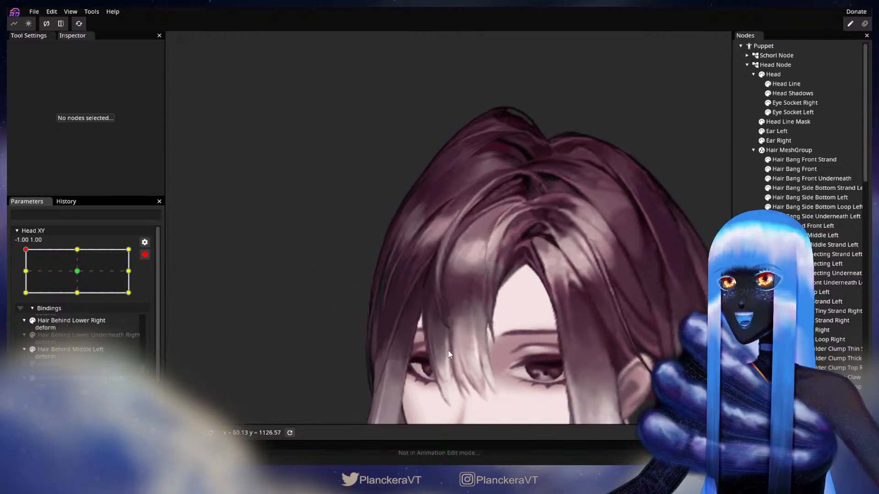
pyautogui.scroll(4, 453, 355)
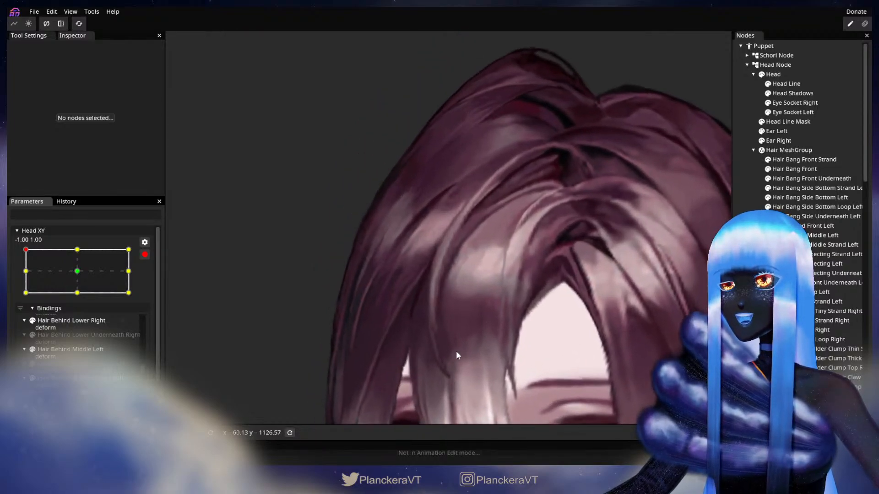
pyautogui.scroll(5, 459, 351)
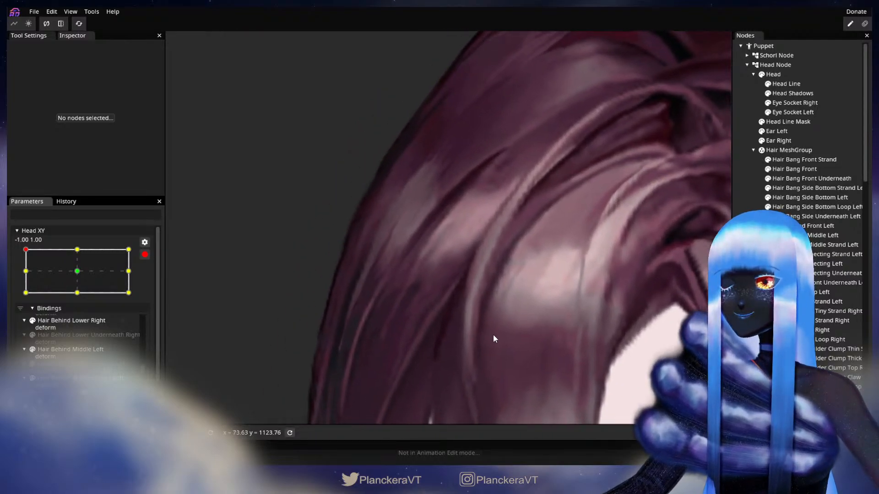
pyautogui.scroll(4, 533, 324)
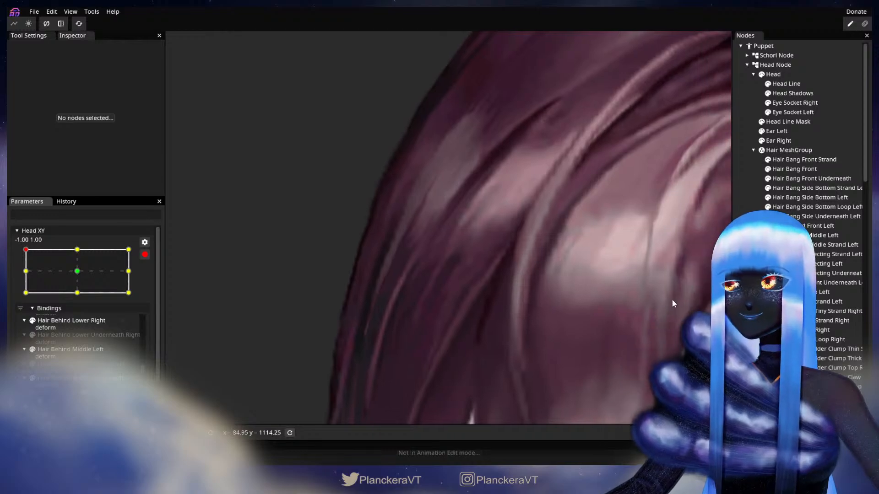
pyautogui.click(532, 289)
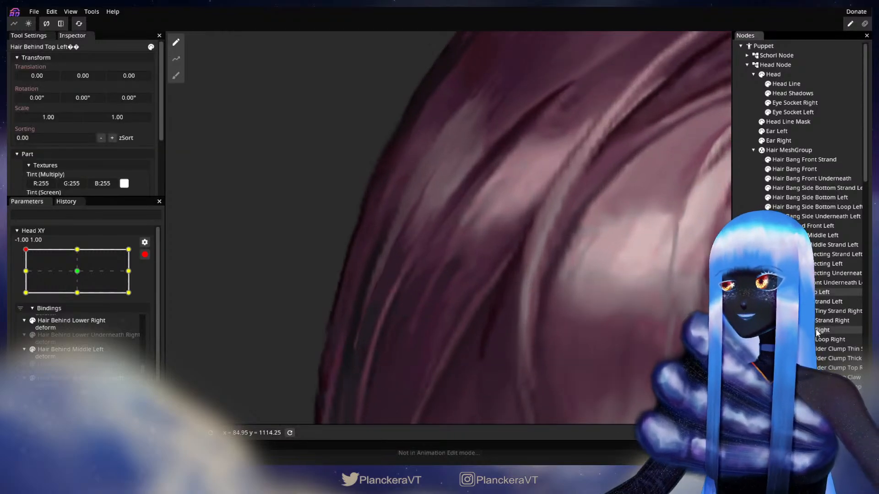
pyautogui.click(485, 268)
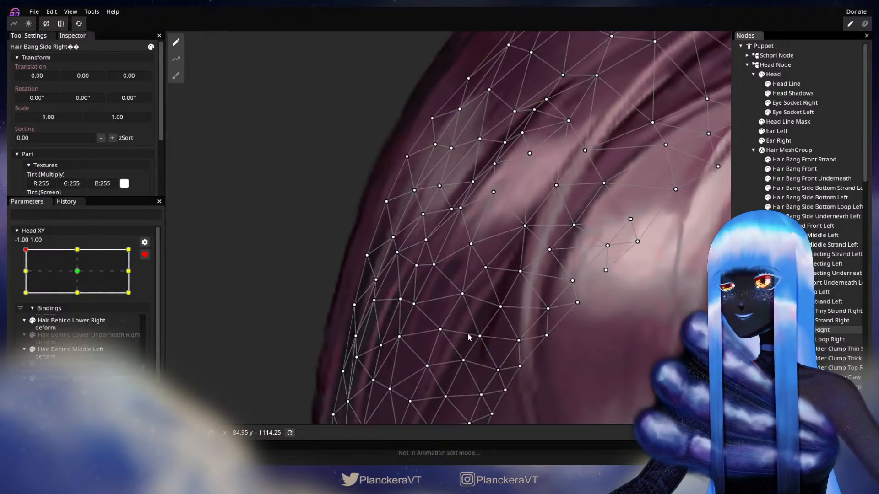
pyautogui.click(484, 266)
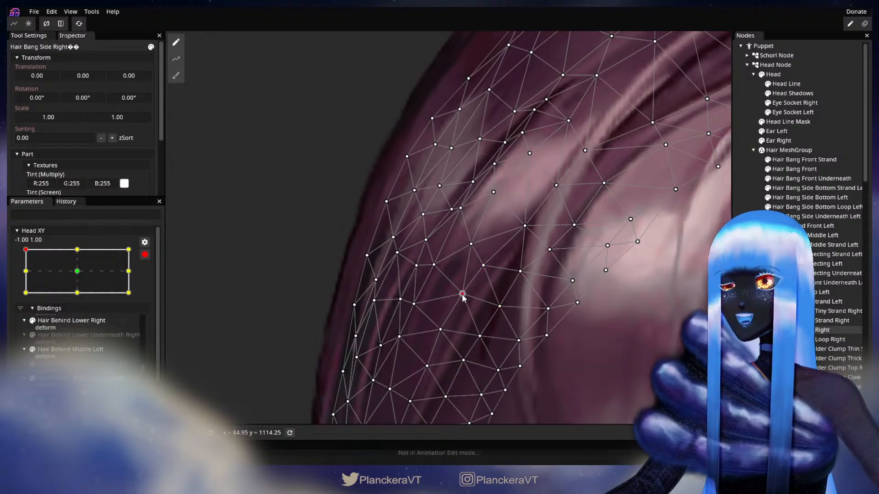
pyautogui.click(562, 359)
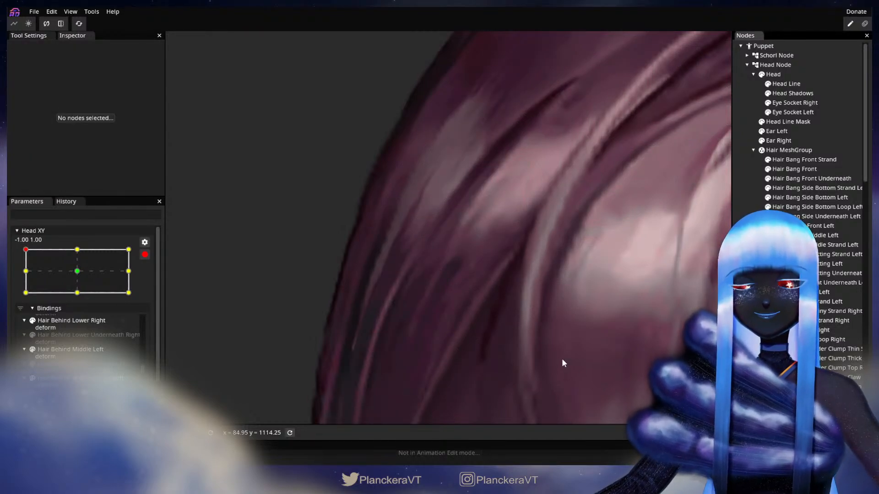
# Disarm Head XY and sweep it from -1.00, 1.00 to about 0.00, -1.00 to review the hair across the head poses
pyautogui.scroll(-5, 572, 352)
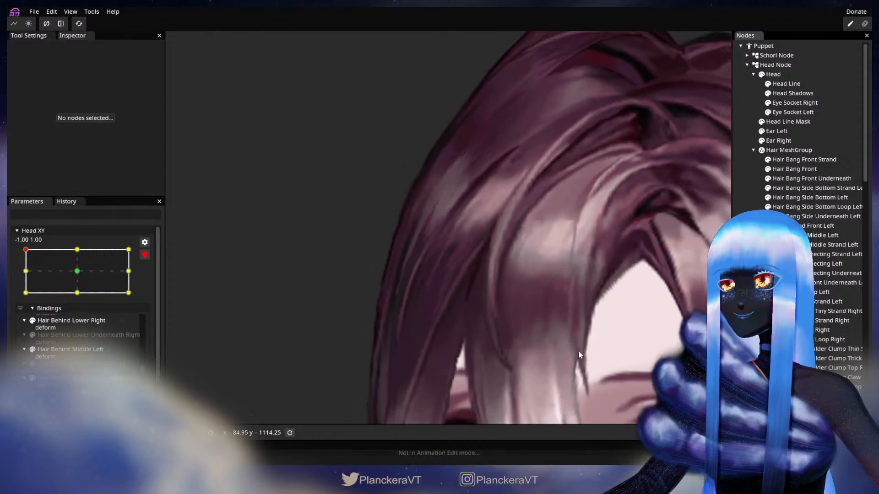
pyautogui.scroll(-4, 582, 360)
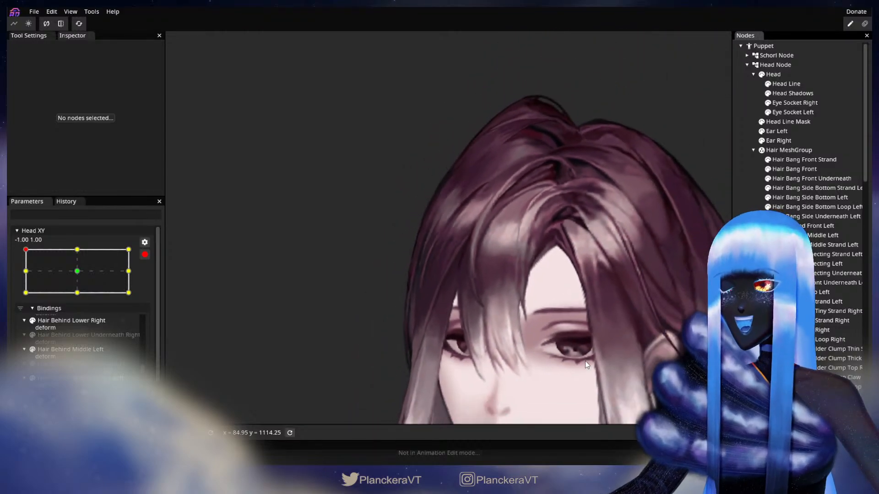
pyautogui.scroll(-2, 584, 360)
pyautogui.moveTo(584, 361); pyautogui.dragTo(537, 315)
pyautogui.click(145, 254)
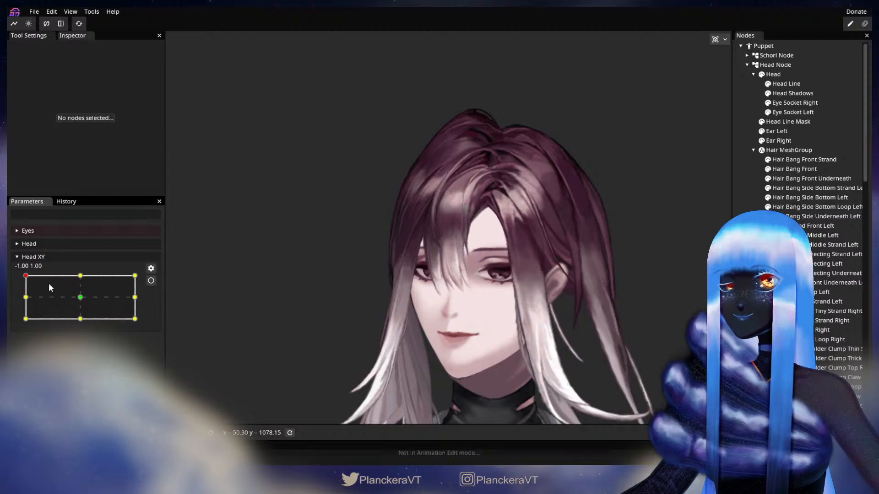
pyautogui.moveTo(25, 276); pyautogui.dragTo(81, 323)
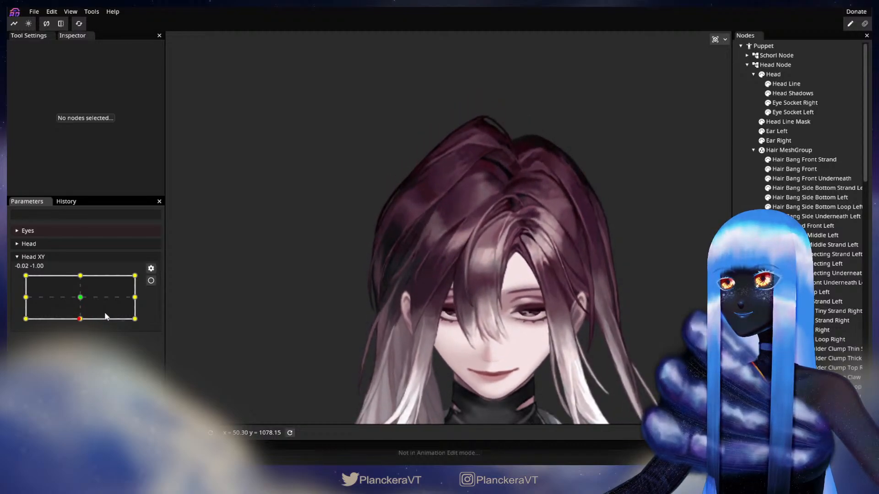
# Arm Head XY at 0.00, -1.00 and nudge the vertices of Hair Bang Side Right along its upper outer edge
pyautogui.click(150, 281)
pyautogui.scroll(6, 362, 295)
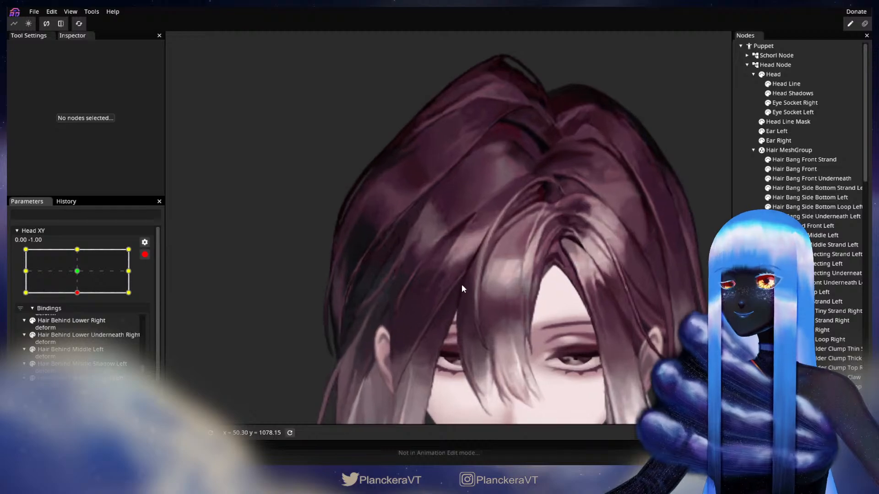
pyautogui.scroll(5, 462, 286)
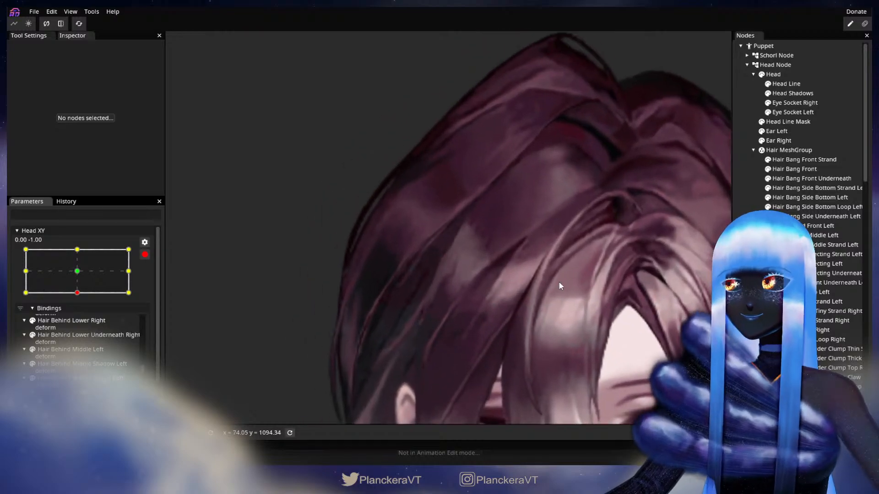
pyautogui.scroll(2, 559, 283)
pyautogui.click(799, 330)
pyautogui.scroll(2, 481, 269)
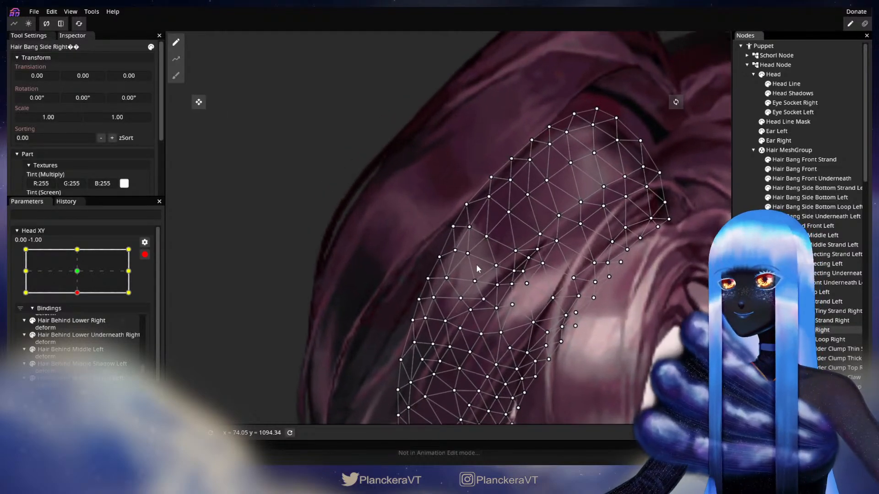
pyautogui.click(454, 250)
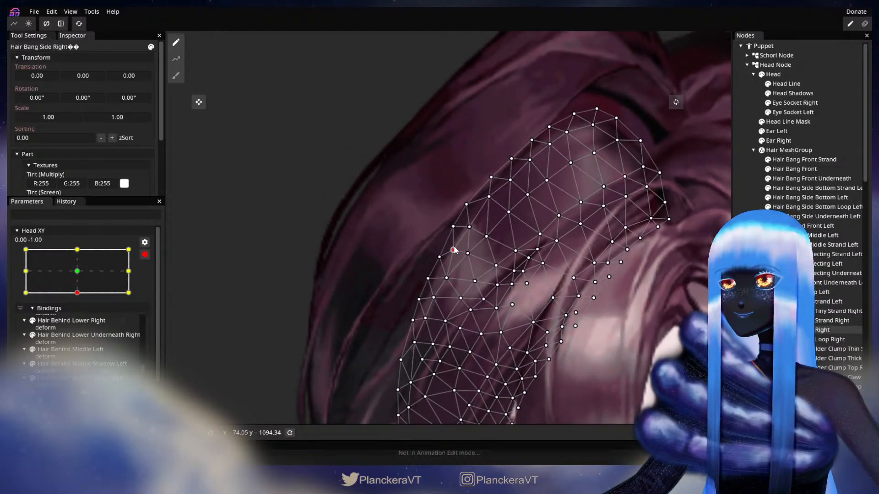
pyautogui.click(468, 227)
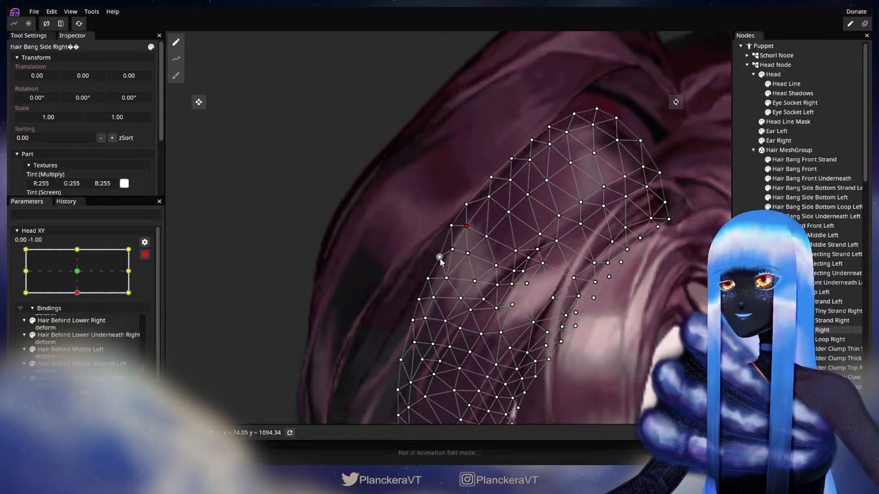
# Adjust Hair Bang Side Right's vertices further down its outer edge above the ear, then deselect the part
pyautogui.moveTo(439, 258); pyautogui.dragTo(495, 260)
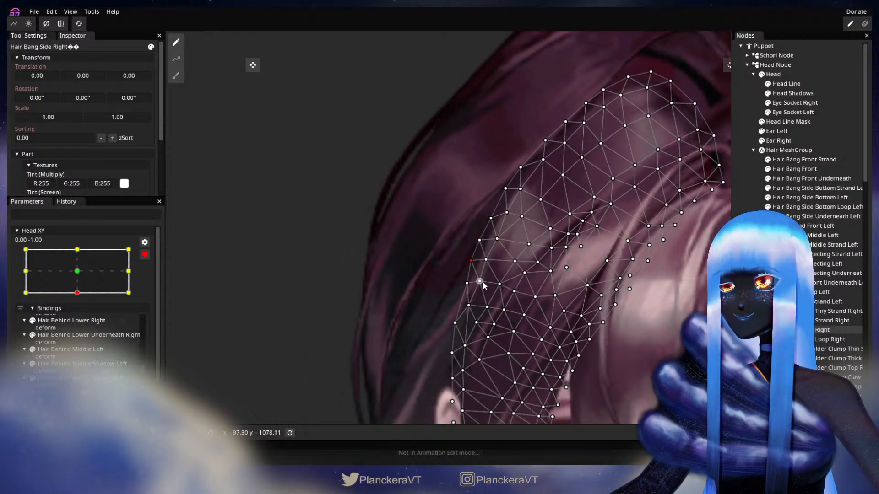
pyautogui.moveTo(487, 294); pyautogui.dragTo(482, 256)
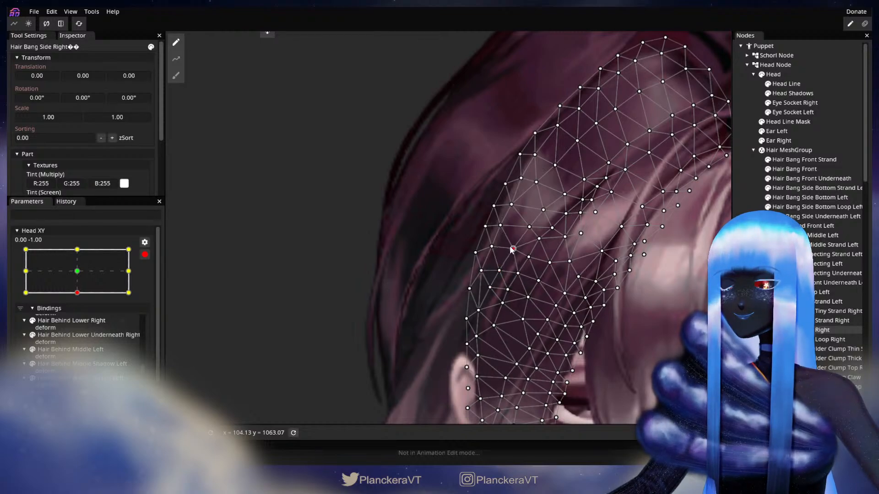
pyautogui.click(556, 306)
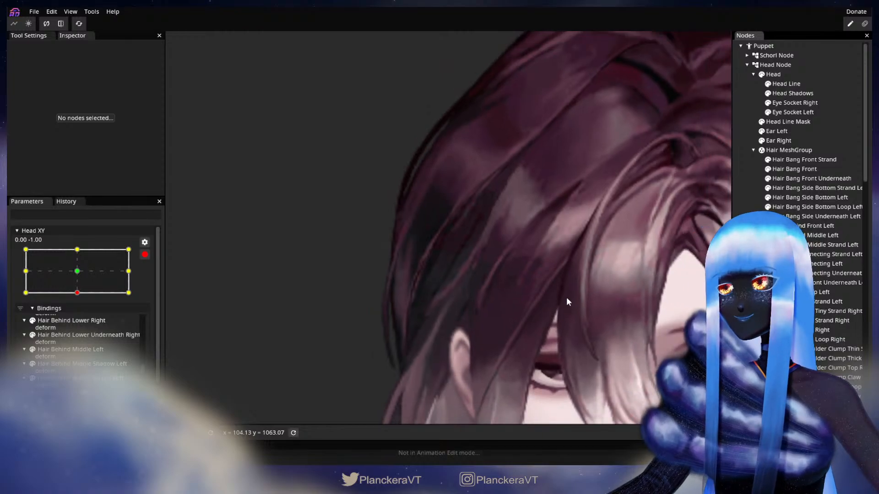
# Disarm Head XY and sweep it vertically between 0.00, -1.00 and the center to review the hair on the whole head
pyautogui.scroll(-5, 568, 304)
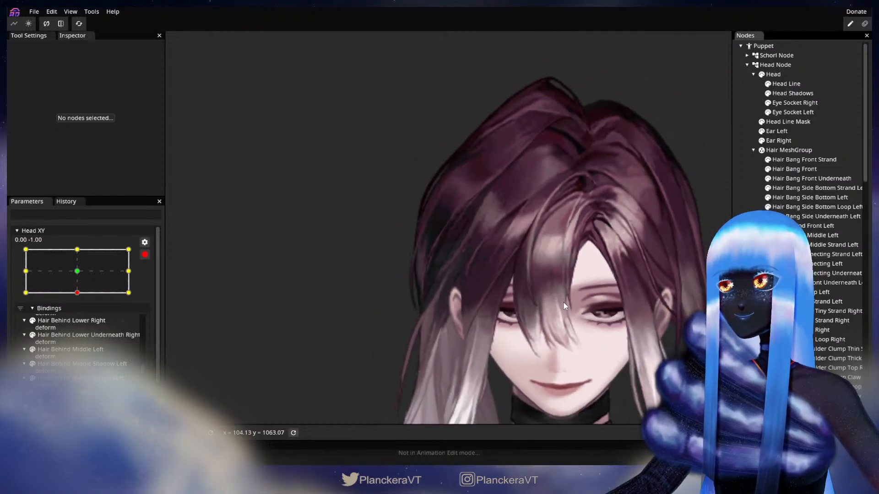
pyautogui.scroll(-3, 577, 306)
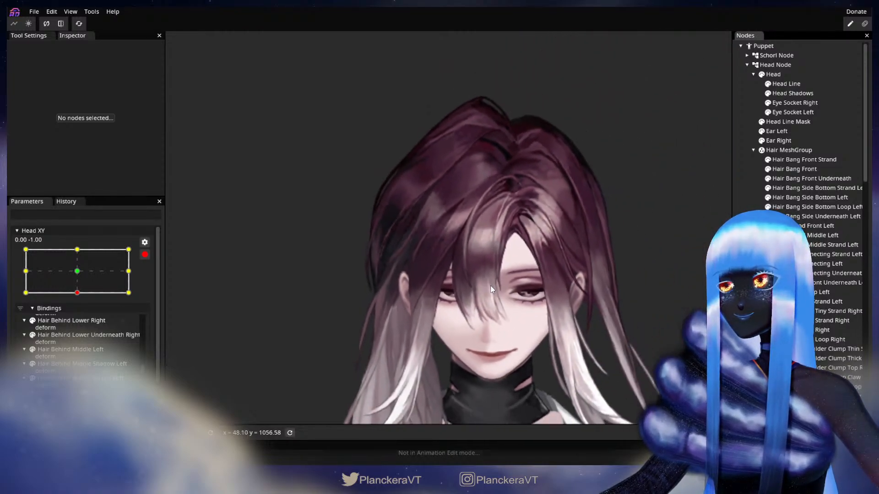
pyautogui.click(145, 255)
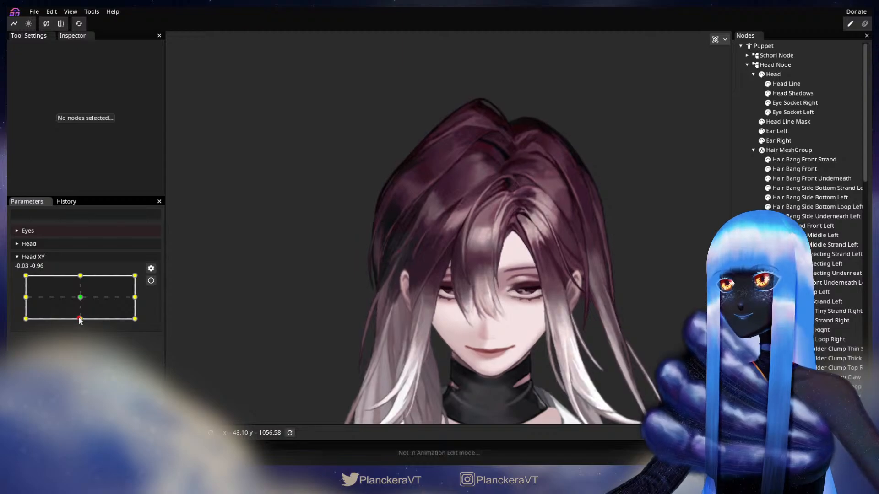
pyautogui.moveTo(80, 320)
pyautogui.mouseDown()
pyautogui.moveTo(80, 301)
pyautogui.moveTo(82, 320)
pyautogui.mouseUp()
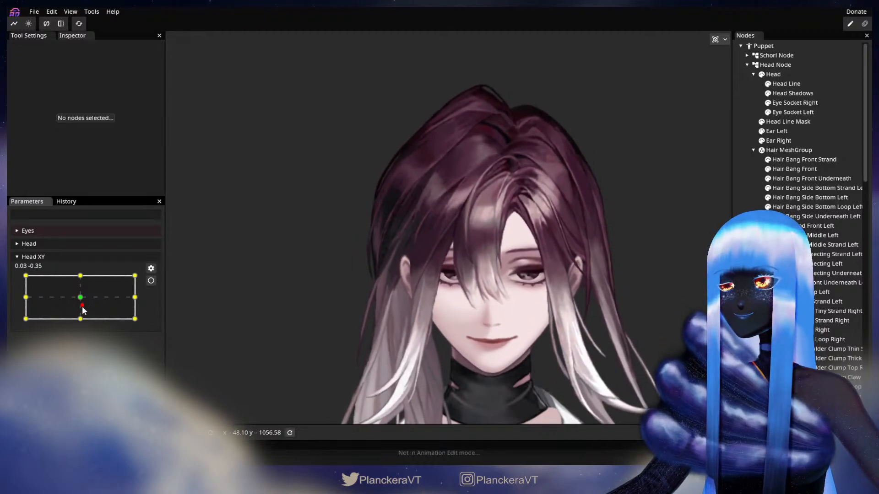
# Arm Head XY at 0.00, -1.00 and deform Hair Bang Side Right along its outer edge using the Circle Brush at size 24
pyautogui.click(151, 280)
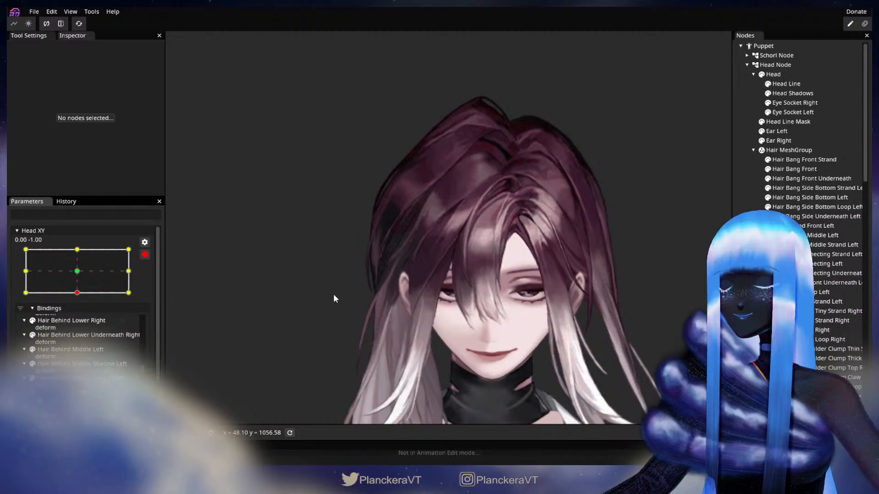
pyautogui.scroll(2, 369, 303)
pyautogui.moveTo(382, 299); pyautogui.dragTo(422, 302)
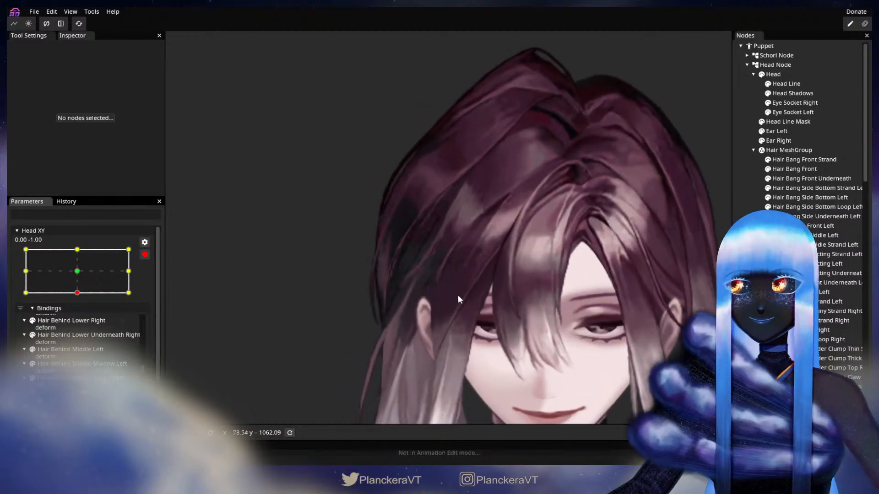
pyautogui.scroll(1, 457, 295)
pyautogui.click(457, 295)
pyautogui.scroll(2, 448, 227)
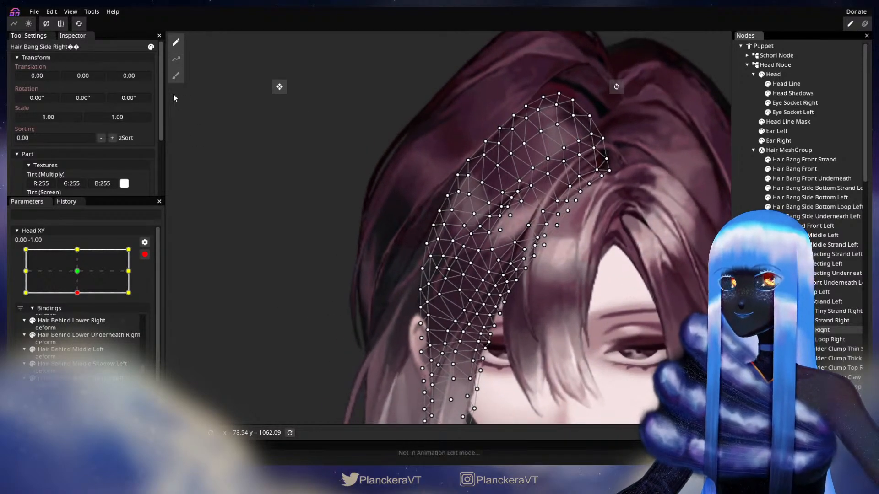
pyautogui.click(175, 76)
pyautogui.moveTo(607, 54); pyautogui.dragTo(586, 79)
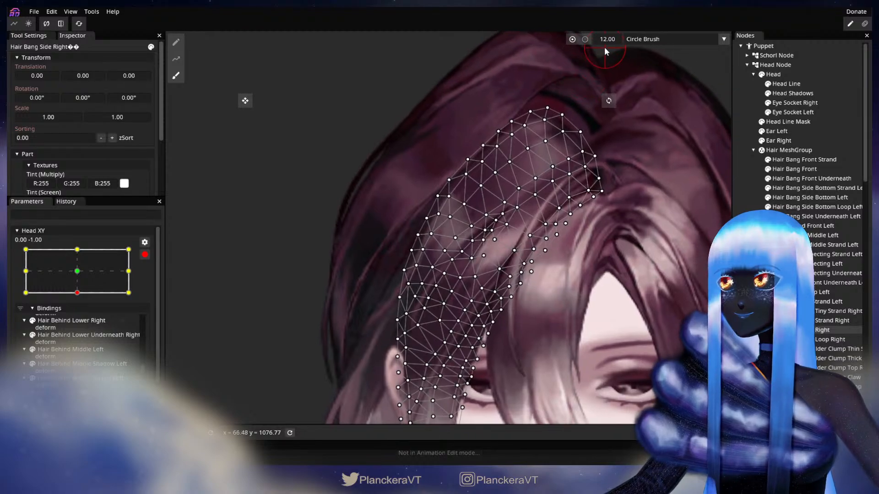
pyautogui.moveTo(609, 42); pyautogui.dragTo(614, 38)
pyautogui.scroll(1, 359, 248)
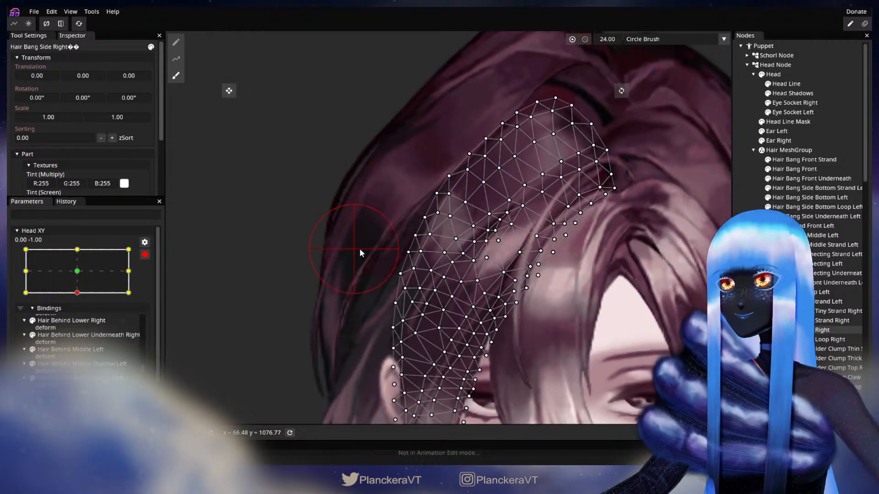
pyautogui.moveTo(387, 267); pyautogui.dragTo(386, 287)
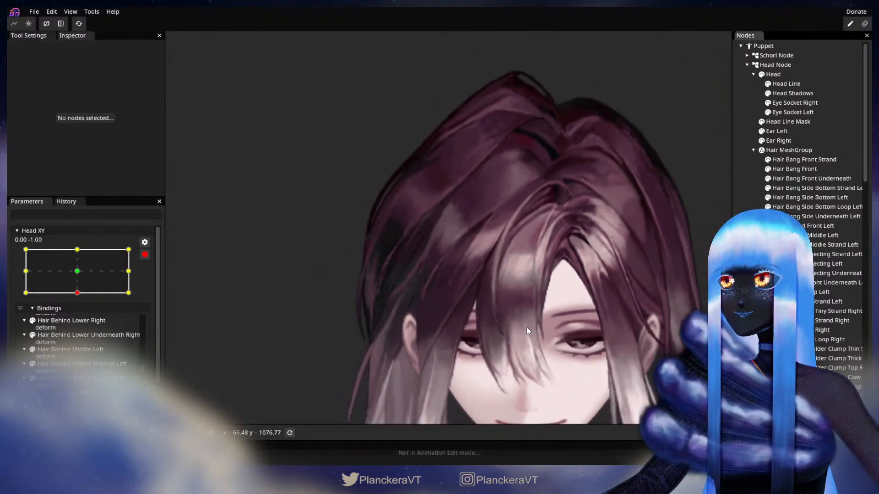
# Disarm Head XY and sweep it around 0.02, -1.00 to review the brushed bang on the whole head
pyautogui.scroll(-5, 527, 326)
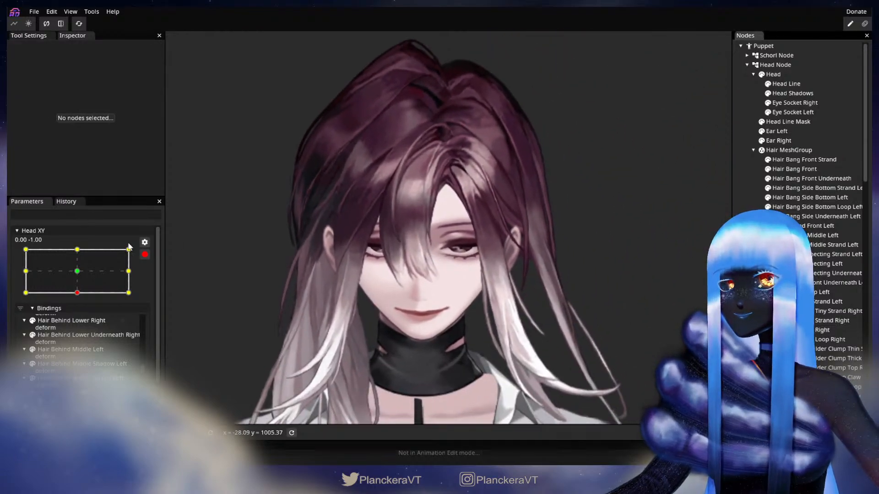
pyautogui.click(145, 254)
pyautogui.moveTo(80, 320)
pyautogui.mouseDown()
pyautogui.moveTo(82, 299)
pyautogui.moveTo(81, 319)
pyautogui.mouseUp()
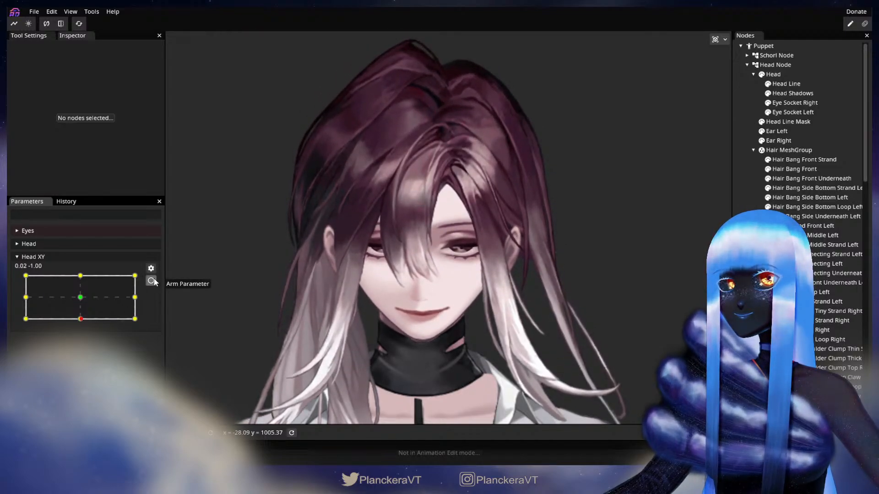
# Rearm Head XY at 0.00, -1.00, adjust individual vertices along the middle of Hair Bang Side Right's outer edge, and deselect the part
pyautogui.click(151, 280)
pyautogui.scroll(5, 243, 268)
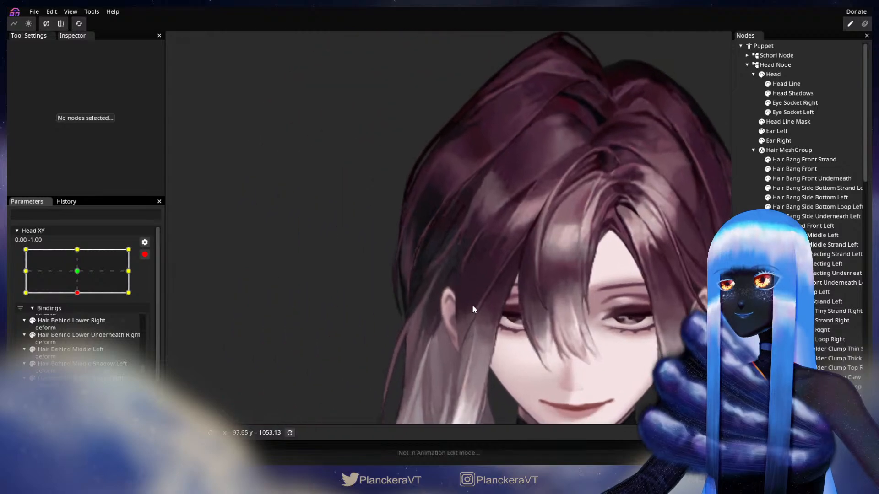
pyautogui.scroll(8, 473, 306)
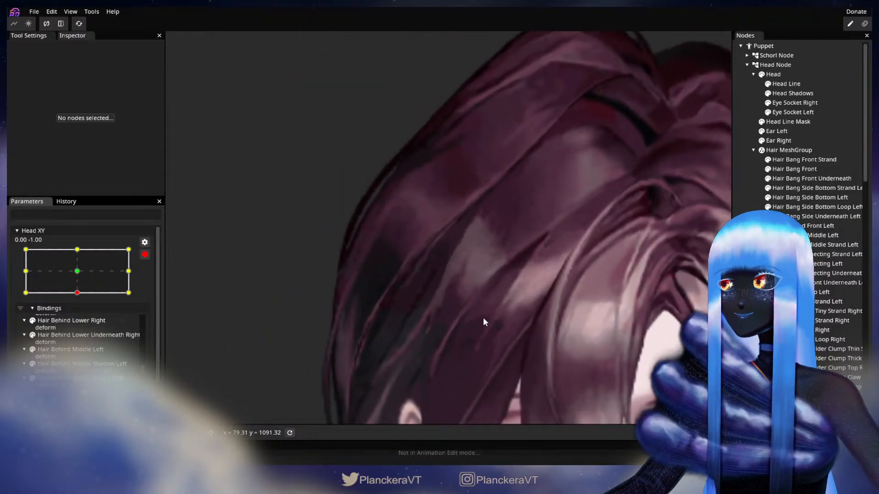
pyautogui.click(427, 259)
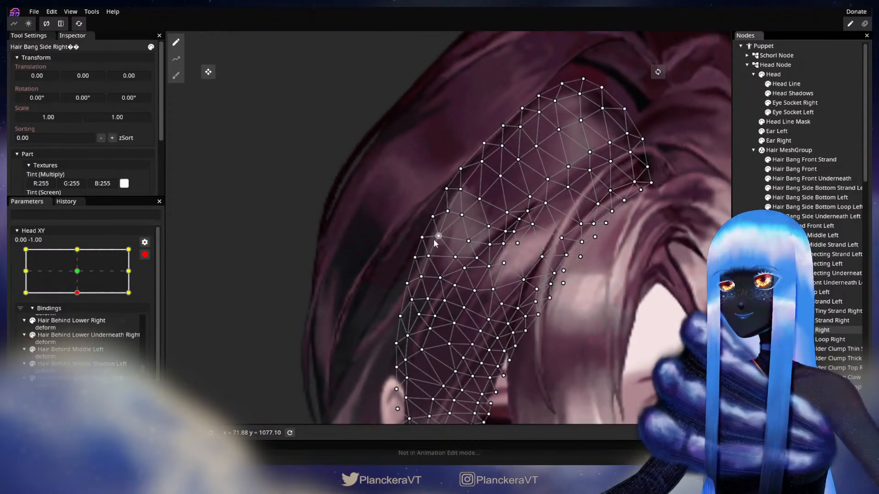
pyautogui.click(436, 241)
pyautogui.click(422, 237)
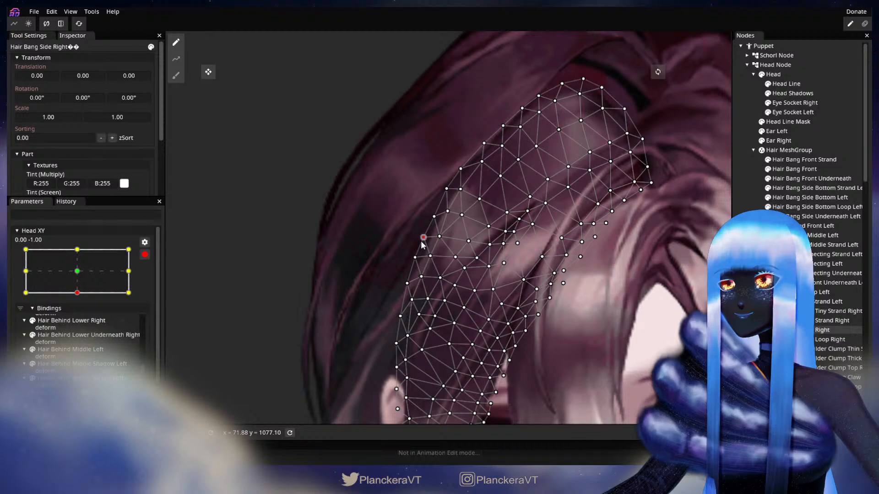
pyautogui.click(421, 277)
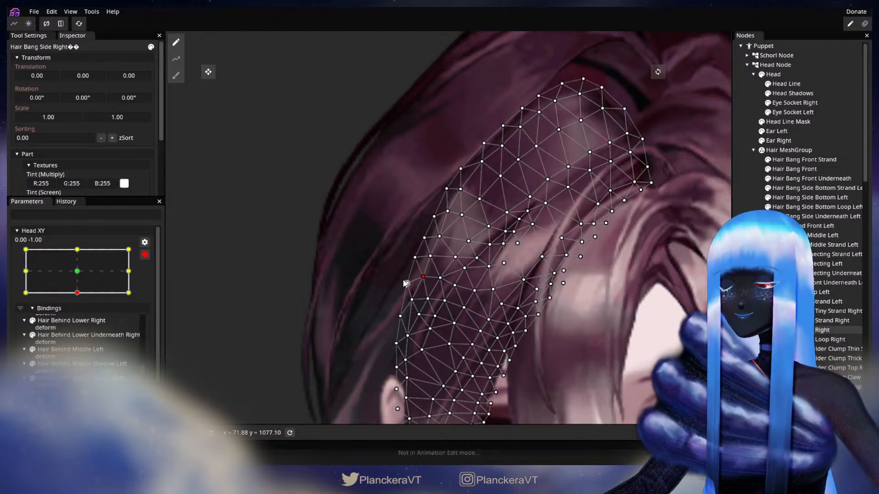
pyautogui.click(408, 284)
pyautogui.click(411, 300)
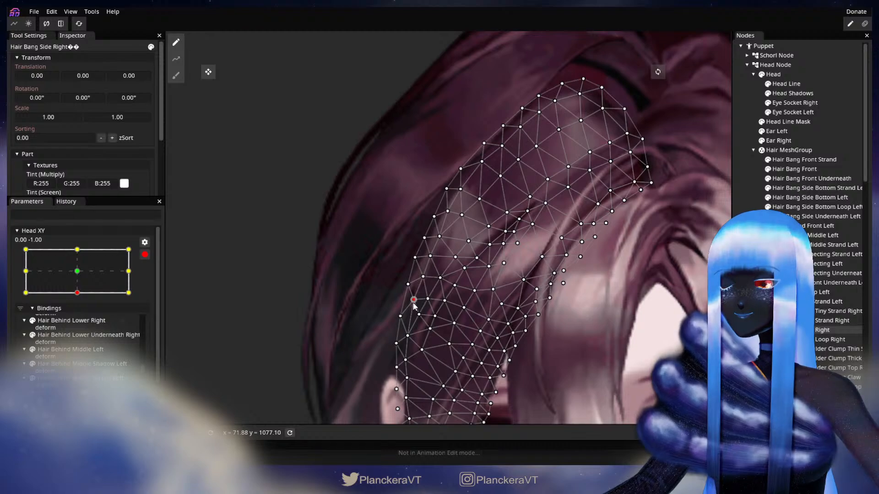
pyautogui.click(572, 330)
# Disarm Head XY and sweep it vertically from 0.00, -1.00 to about 0.02, -0.81 to review the bang's outer edge
pyautogui.scroll(-4, 572, 331)
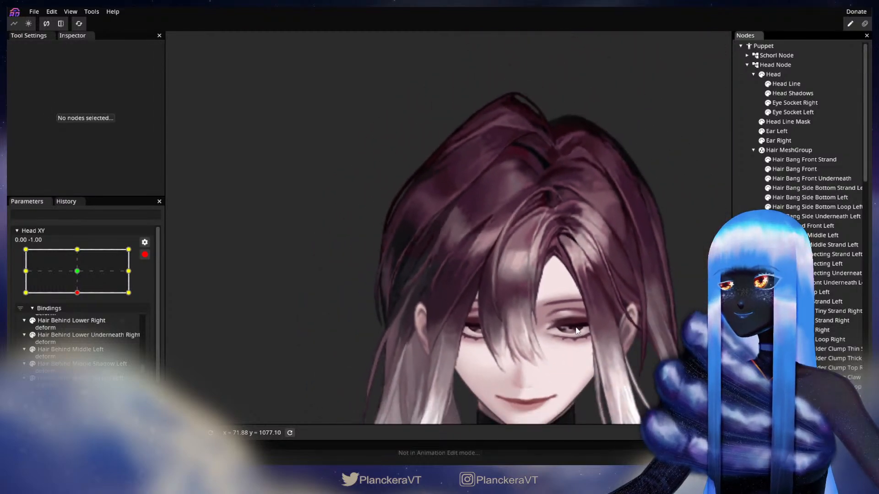
pyautogui.scroll(-4, 584, 331)
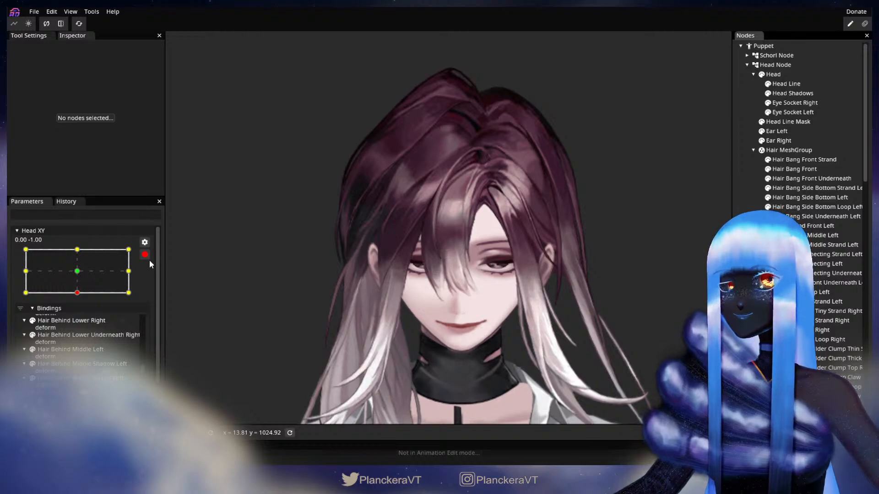
pyautogui.click(145, 256)
pyautogui.moveTo(79, 323)
pyautogui.mouseDown()
pyautogui.moveTo(82, 299)
pyautogui.moveTo(80, 323)
pyautogui.mouseUp()
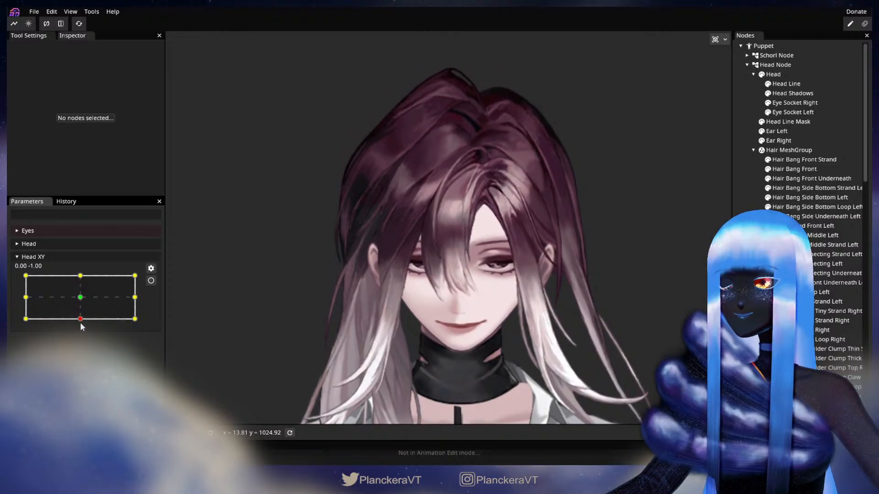
pyautogui.moveTo(80, 323)
pyautogui.mouseDown()
pyautogui.moveTo(79, 298)
pyautogui.moveTo(81, 320)
pyautogui.mouseUp()
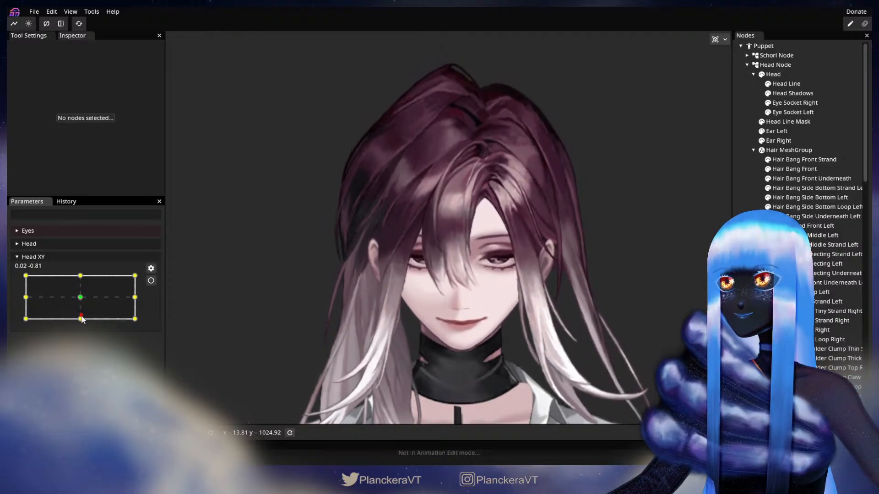
# Arm Head XY at 0.00, -1.00 and fine-tune Hair Bang Side Right's vertices around the light highlight on its upper outer edge, then deselect it
pyautogui.click(151, 281)
pyautogui.scroll(3, 416, 337)
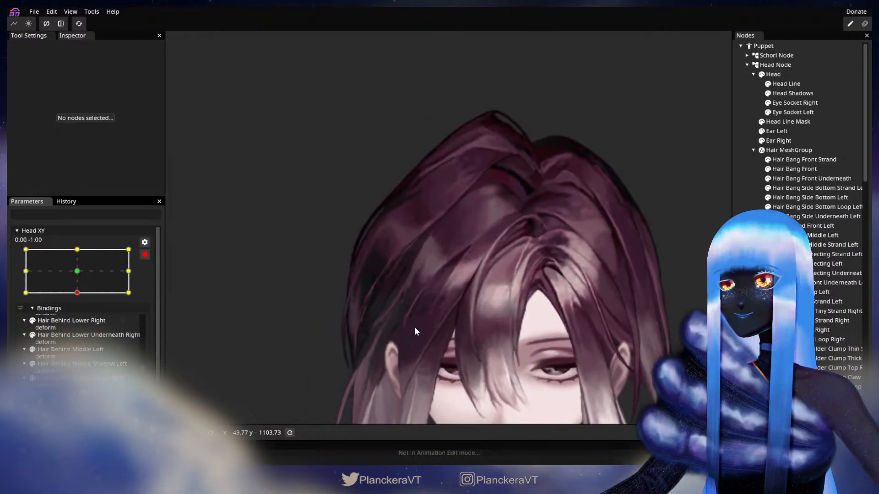
pyautogui.scroll(4, 415, 328)
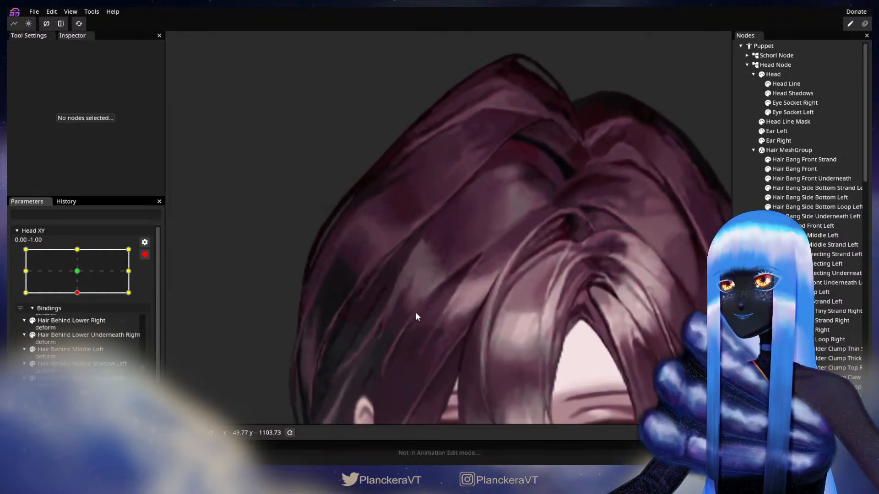
pyautogui.scroll(5, 416, 316)
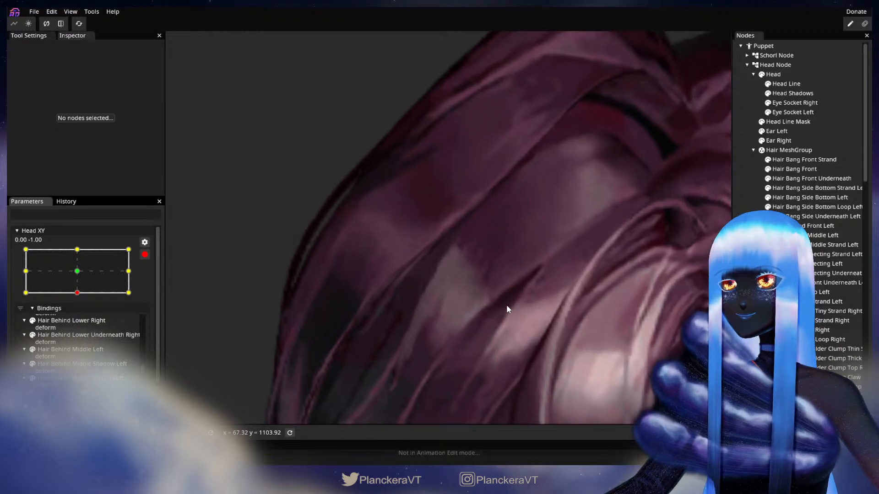
pyautogui.click(827, 330)
pyautogui.click(451, 254)
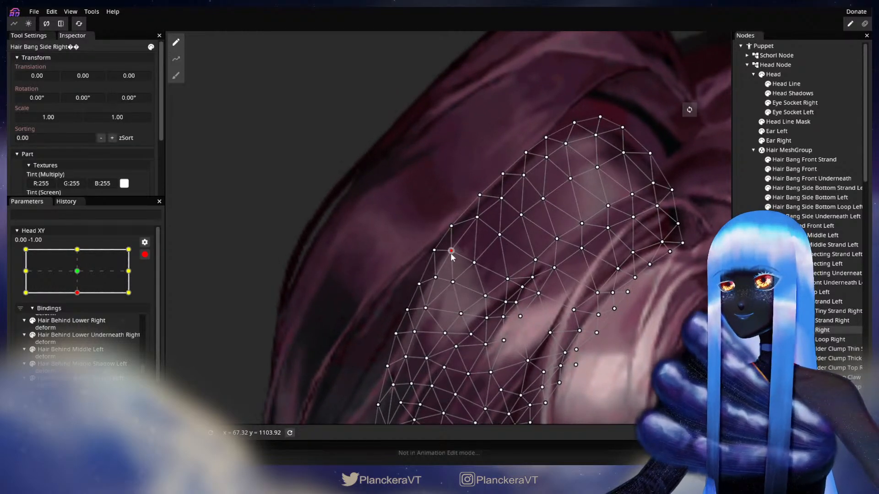
pyautogui.moveTo(452, 255); pyautogui.dragTo(455, 258)
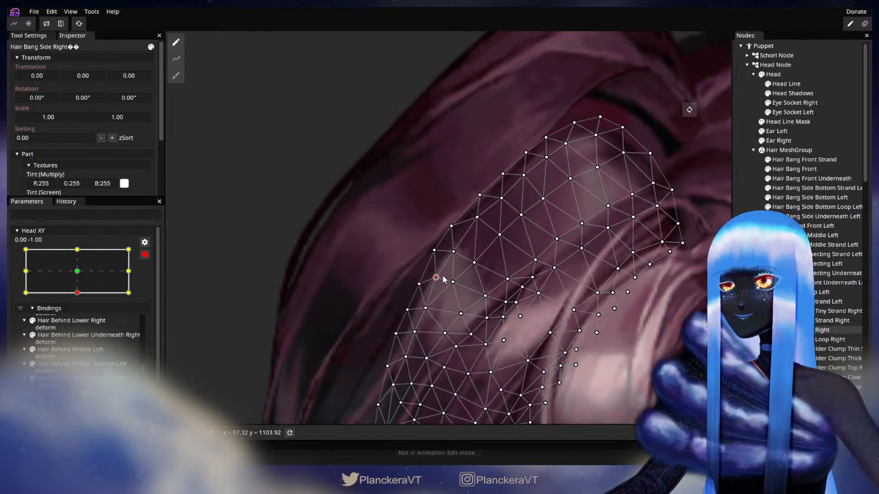
pyautogui.click(440, 256)
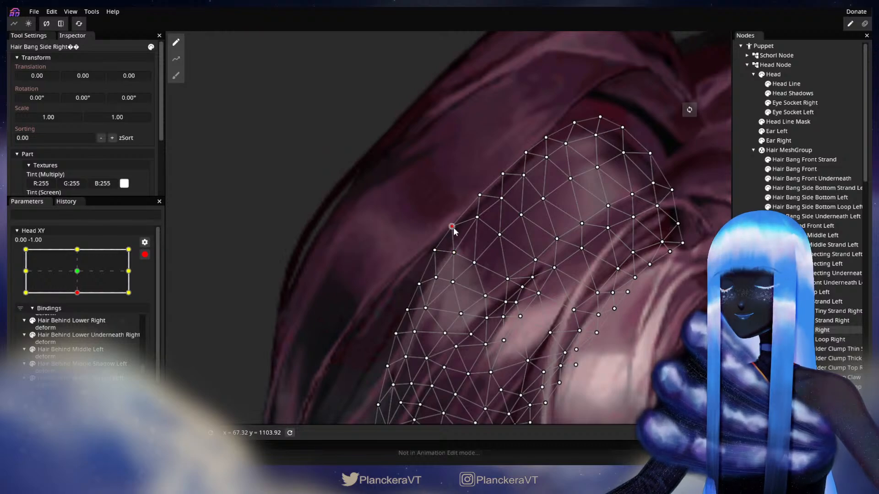
pyautogui.moveTo(477, 220); pyautogui.dragTo(479, 222)
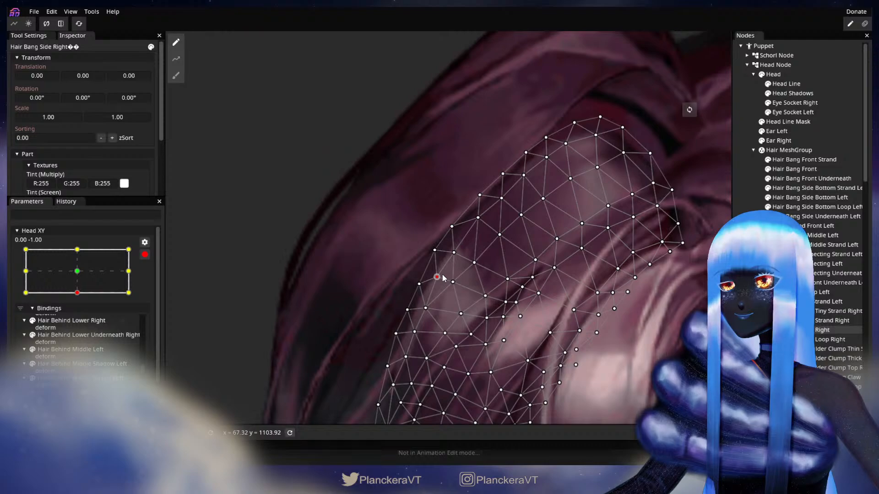
pyautogui.press('Escape')
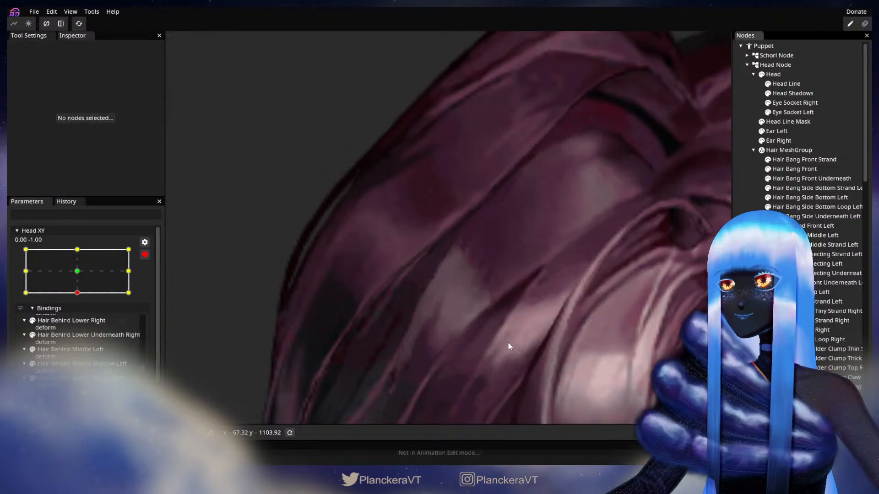
# Disarm Head XY and move it around the lower center keypoint, ending at -0.02, -1.00, to review the hair's motion
pyautogui.scroll(-3, 507, 341)
pyautogui.scroll(-5, 554, 339)
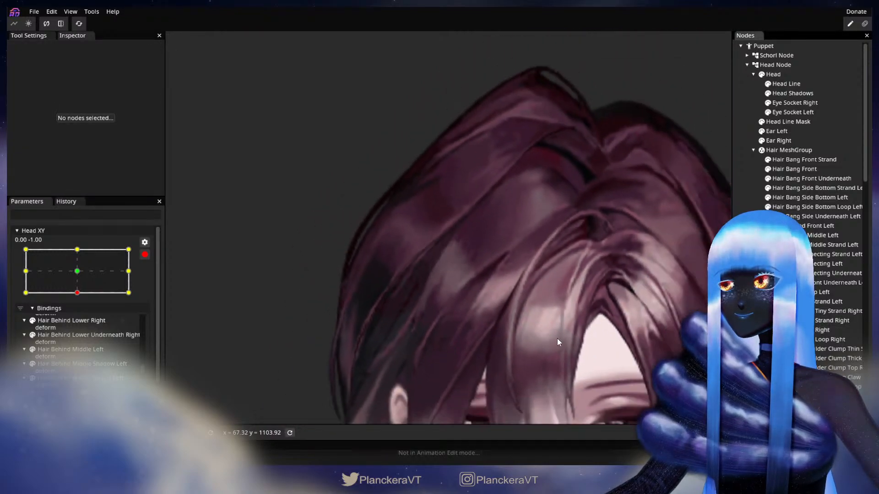
pyautogui.scroll(-5, 562, 343)
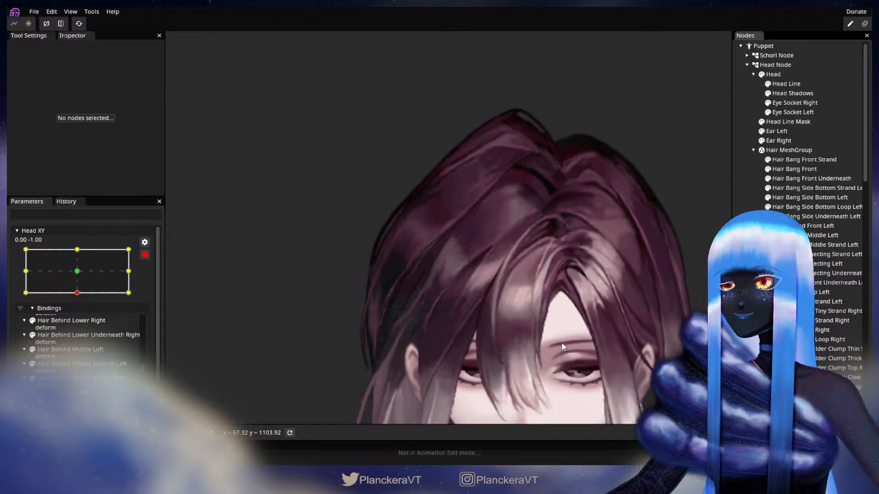
pyautogui.scroll(-1, 539, 275)
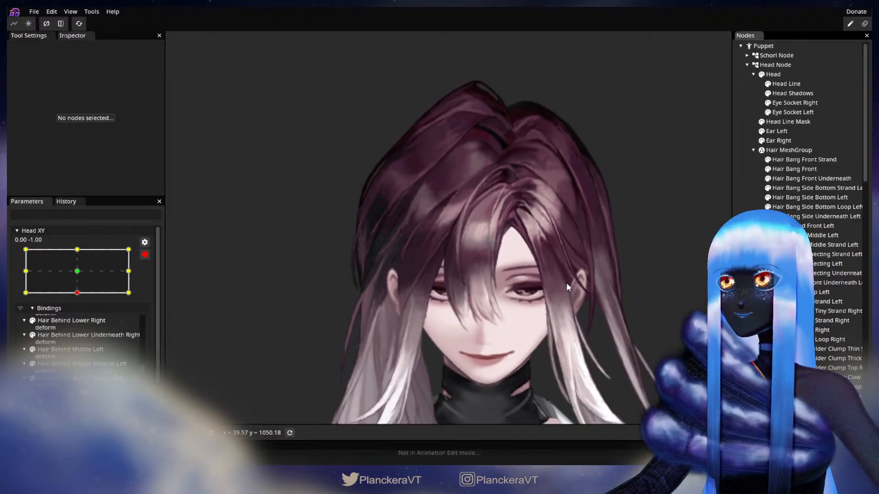
pyautogui.moveTo(569, 283); pyautogui.dragTo(542, 284)
pyautogui.click(145, 254)
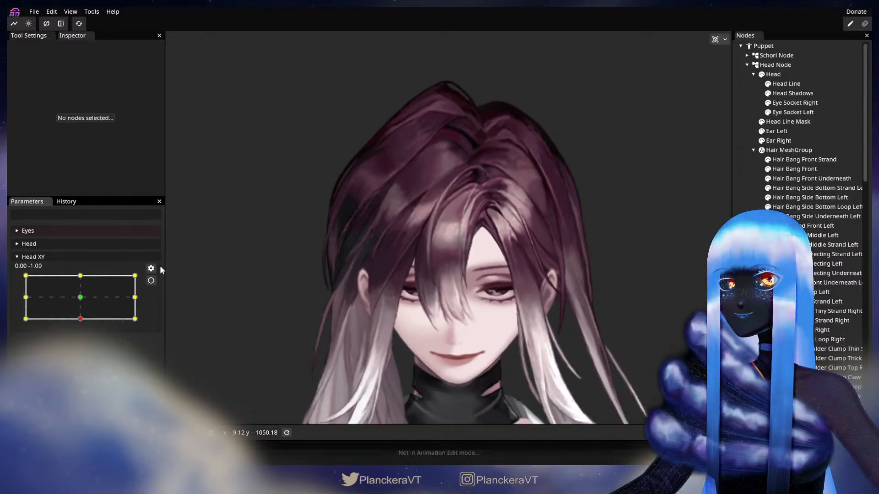
pyautogui.moveTo(81, 320)
pyautogui.mouseDown()
pyautogui.moveTo(80, 298)
pyautogui.moveTo(79, 324)
pyautogui.mouseUp()
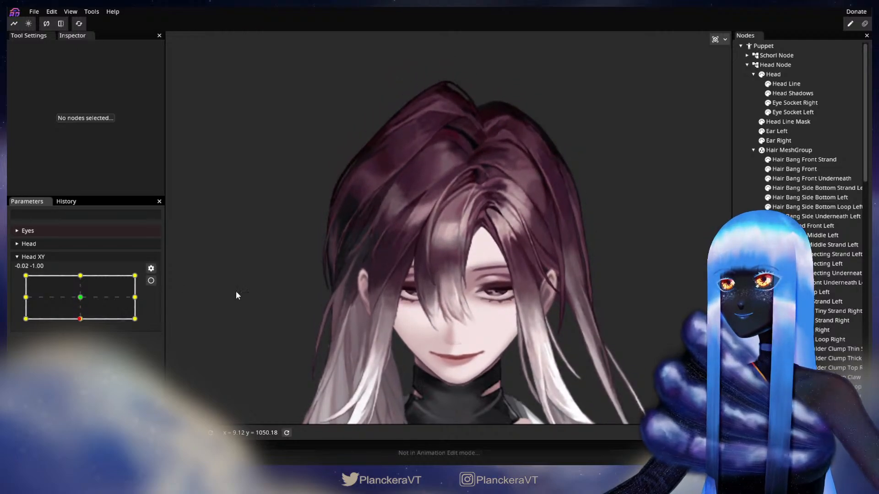
# Arm Head XY at 0.00, -1.00, nudge Hair Bang Side Right's vertices around the light highlight near its outer edge, and deselect the part
pyautogui.click(151, 281)
pyautogui.scroll(4, 325, 289)
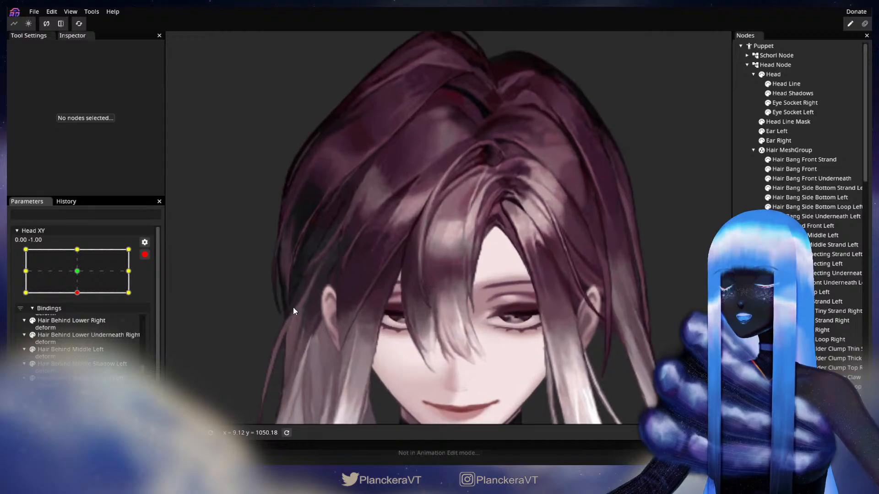
pyautogui.moveTo(373, 264); pyautogui.dragTo(460, 299)
pyautogui.scroll(2, 477, 342)
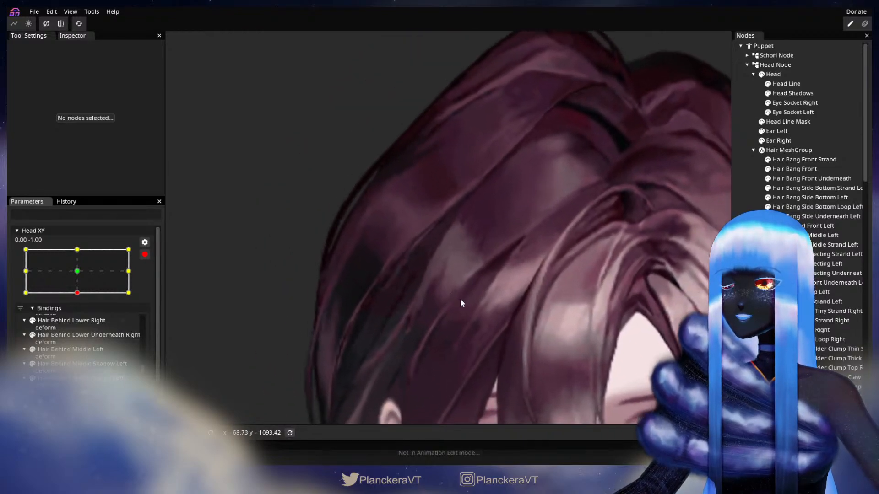
pyautogui.scroll(2, 476, 313)
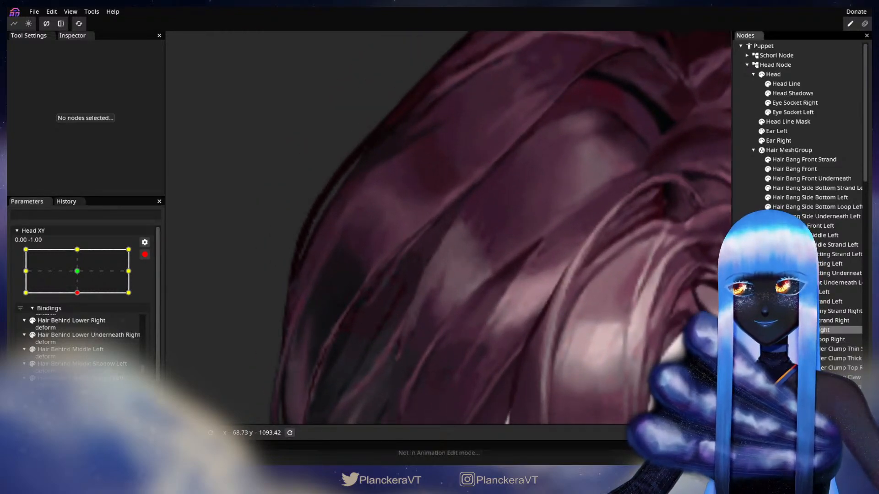
pyautogui.click(838, 330)
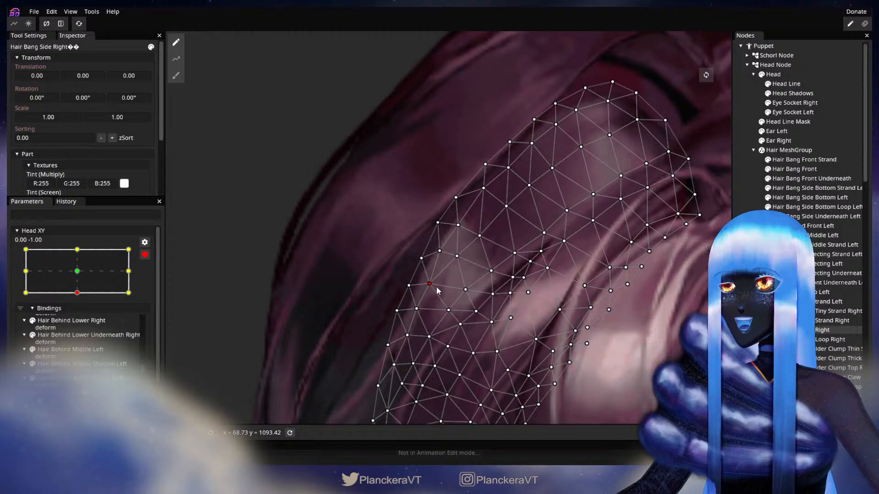
pyautogui.moveTo(456, 260); pyautogui.dragTo(461, 263)
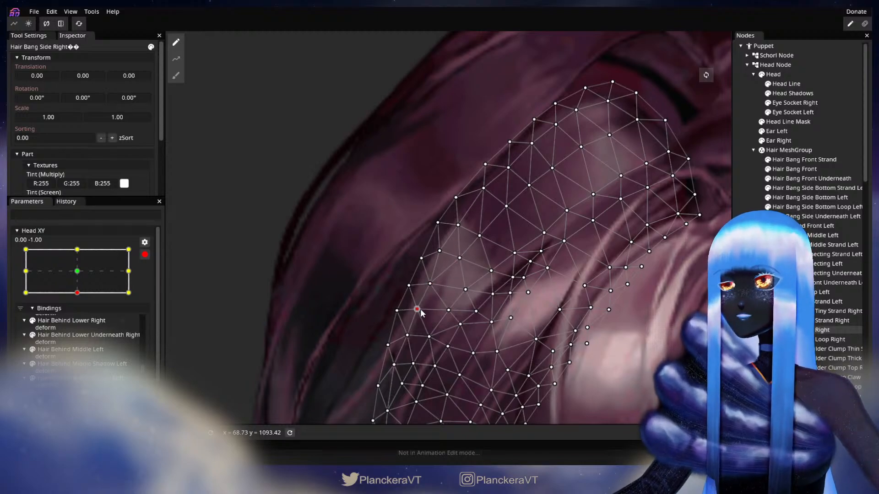
pyautogui.click(755, 339)
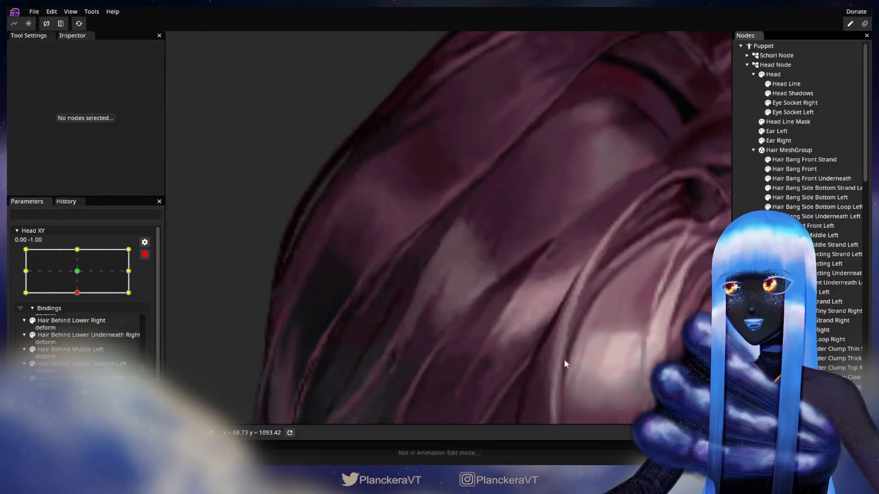
# Disarm Head XY and sweep it from 0.00, -1.00 to -1.00, -1.00 and back to about -0.05, -1.00 to review the hair
pyautogui.scroll(-4, 565, 356)
pyautogui.scroll(-6, 573, 348)
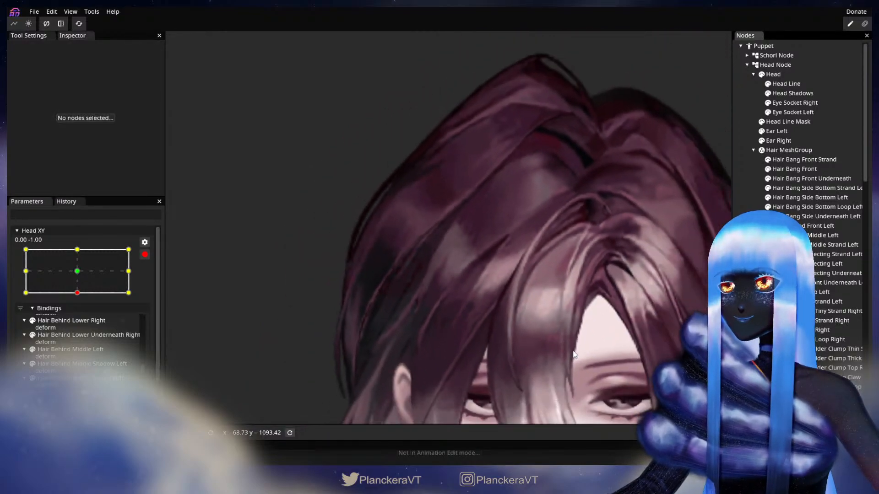
pyautogui.scroll(-4, 581, 341)
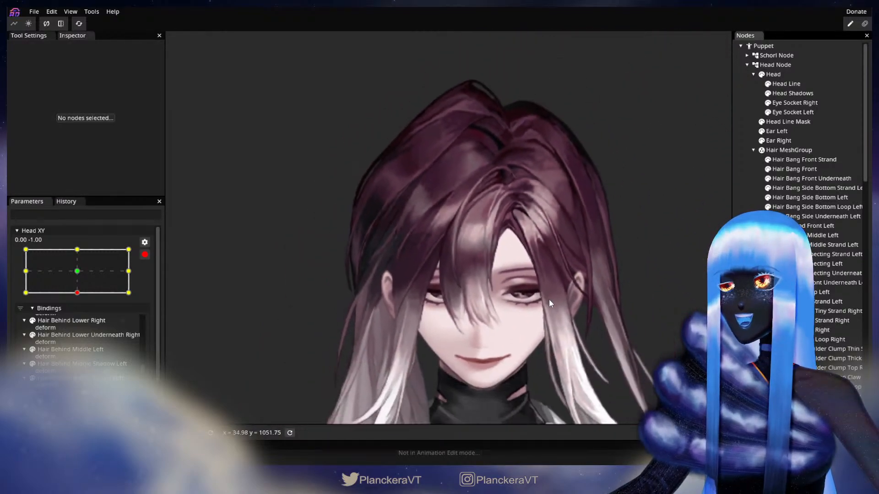
pyautogui.click(145, 255)
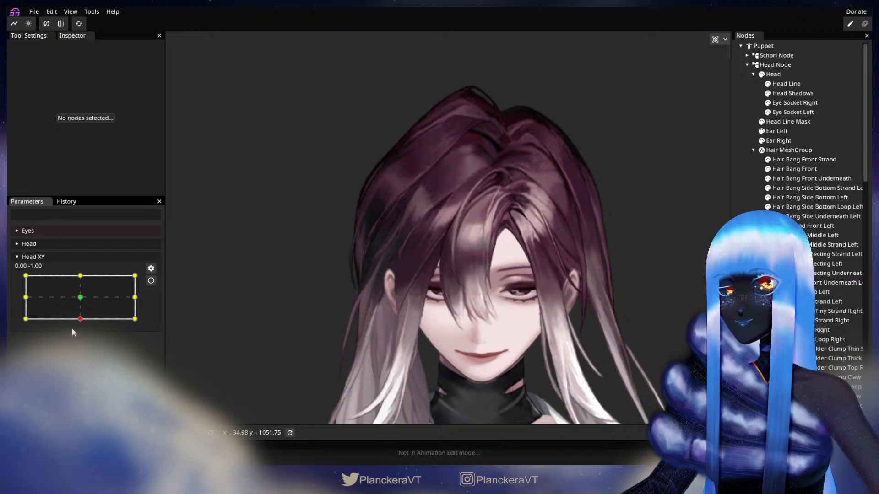
pyautogui.moveTo(80, 319); pyautogui.dragTo(109, 299)
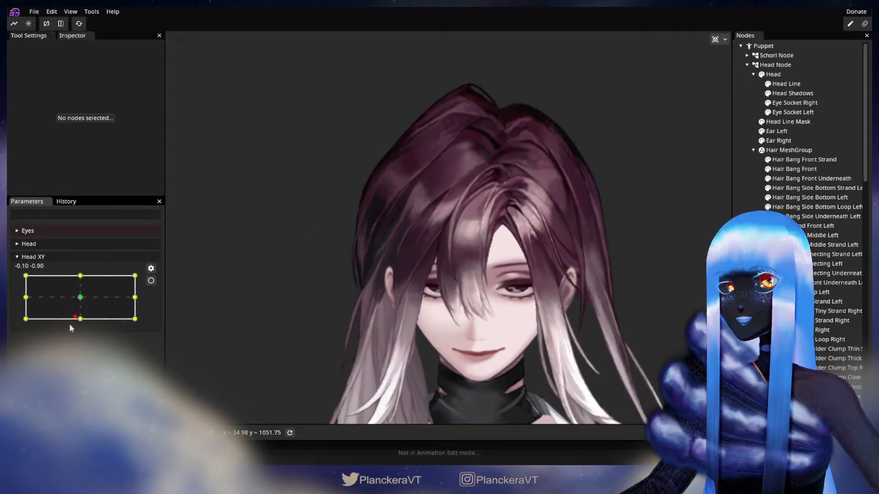
pyautogui.moveTo(69, 323); pyautogui.dragTo(23, 325)
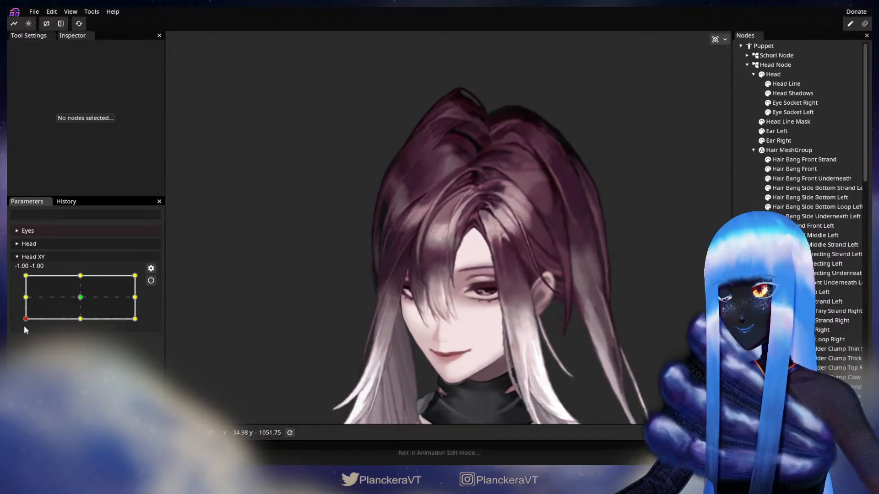
pyautogui.moveTo(25, 326); pyautogui.dragTo(79, 324)
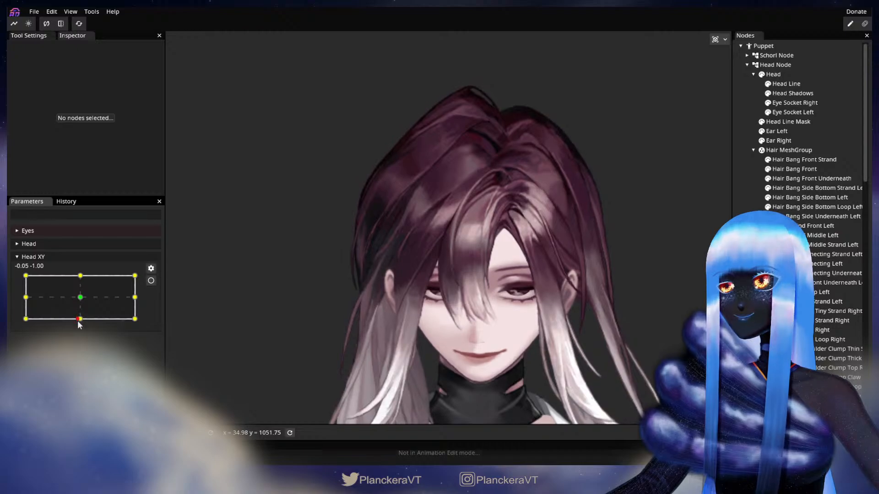
# Arm Head XY at 0.00, -1.00 and reshape Hair Bang Side Right's outer edge with the Circle Brush at size 34, then deselect the part
pyautogui.click(151, 281)
pyautogui.scroll(3, 400, 309)
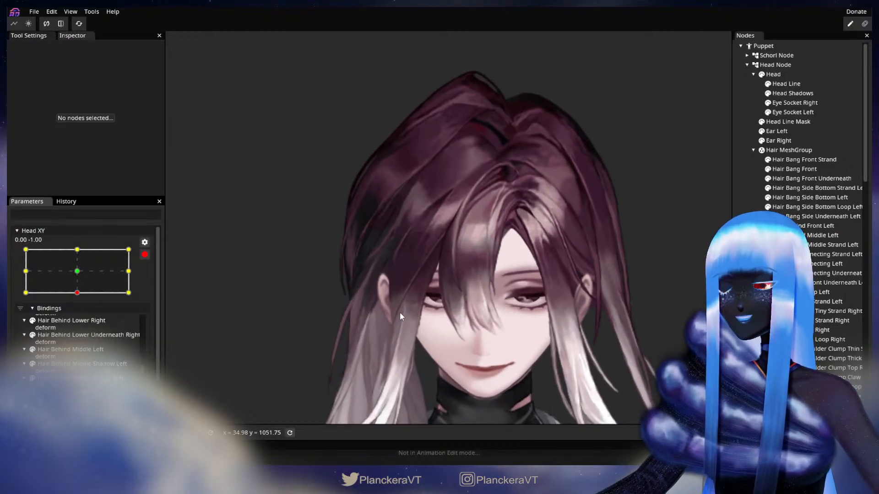
pyautogui.moveTo(462, 281); pyautogui.dragTo(496, 348)
pyautogui.scroll(2, 525, 339)
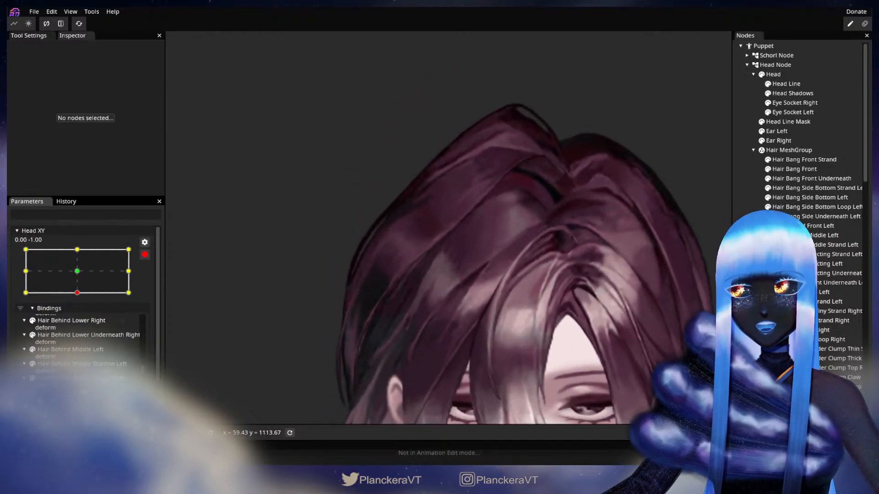
pyautogui.click(828, 331)
pyautogui.scroll(1, 608, 260)
pyautogui.click(176, 76)
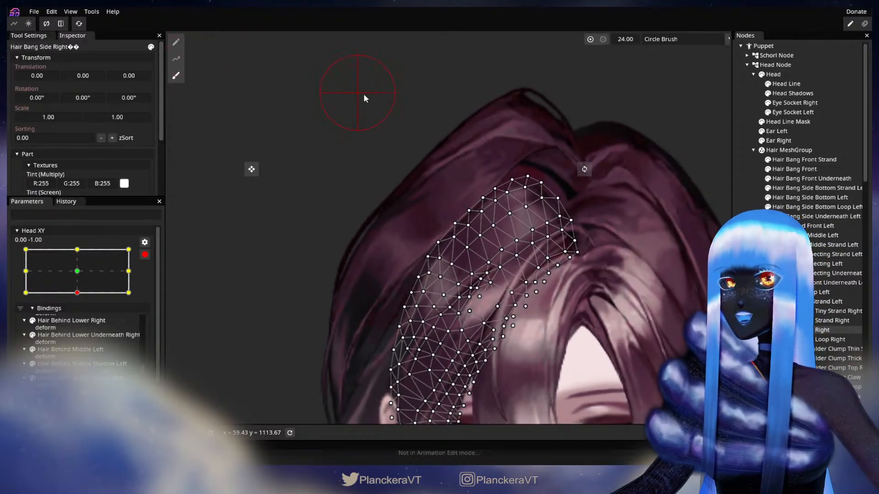
pyautogui.moveTo(610, 41); pyautogui.dragTo(614, 41)
pyautogui.scroll(1, 445, 229)
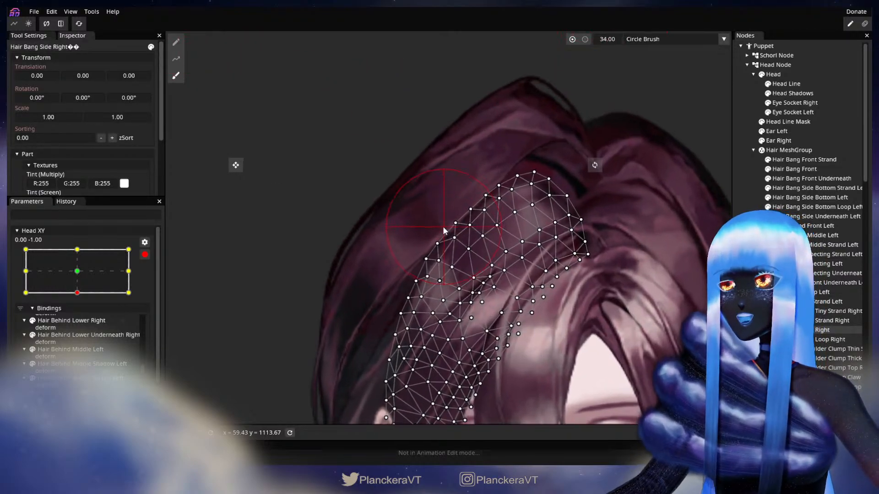
pyautogui.moveTo(423, 256); pyautogui.dragTo(435, 218)
pyautogui.moveTo(399, 243); pyautogui.dragTo(463, 172)
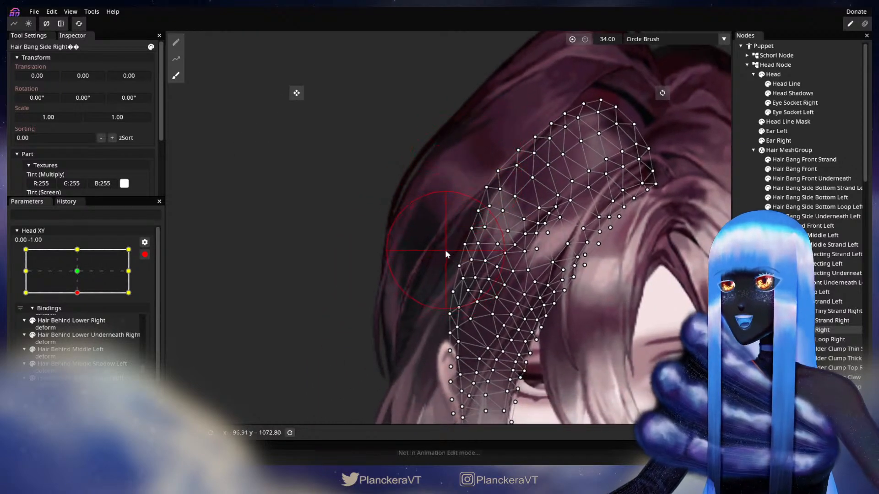
pyautogui.moveTo(445, 249)
pyautogui.mouseDown()
pyautogui.moveTo(436, 244)
pyautogui.moveTo(451, 226)
pyautogui.mouseUp()
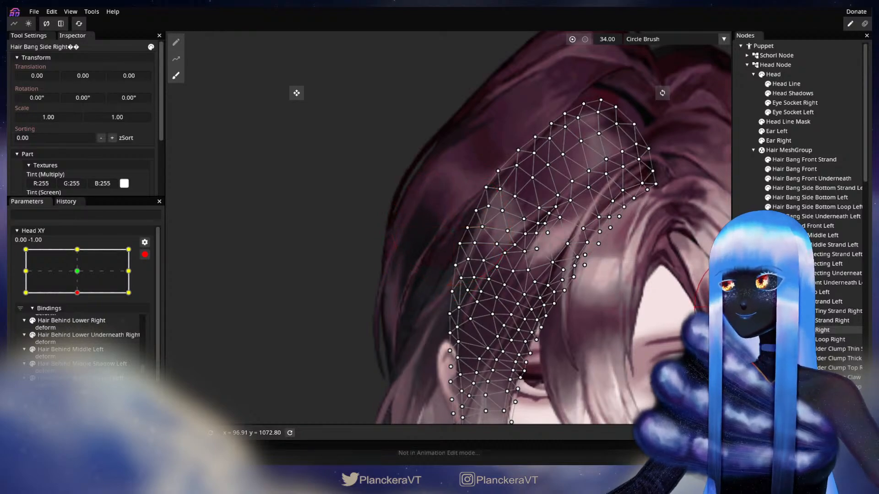
pyautogui.click(744, 373)
# Disarm Head XY and move it slightly around the lower center keypoint, ending at 0.01, -1.00, to check the brushed outer edge
pyautogui.scroll(-4, 585, 357)
pyautogui.scroll(-3, 584, 360)
pyautogui.moveTo(581, 332); pyautogui.dragTo(464, 320)
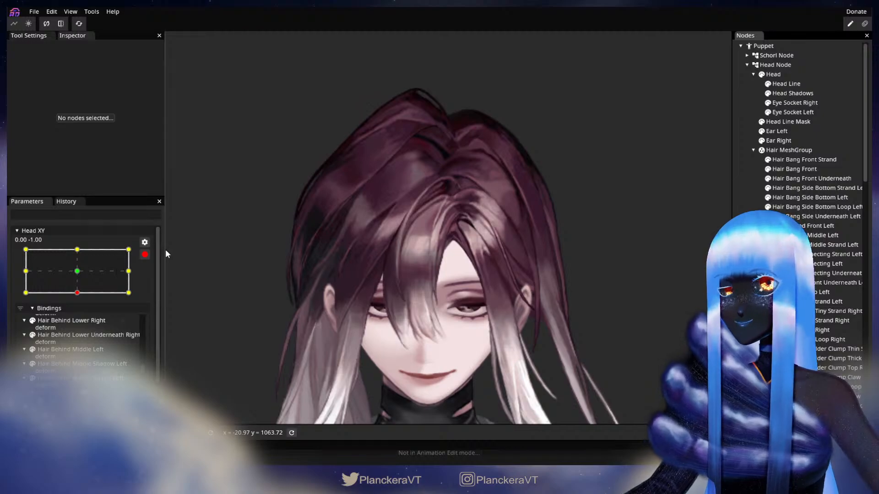
pyautogui.click(145, 255)
pyautogui.click(80, 319)
pyautogui.moveTo(80, 320); pyautogui.dragTo(79, 319)
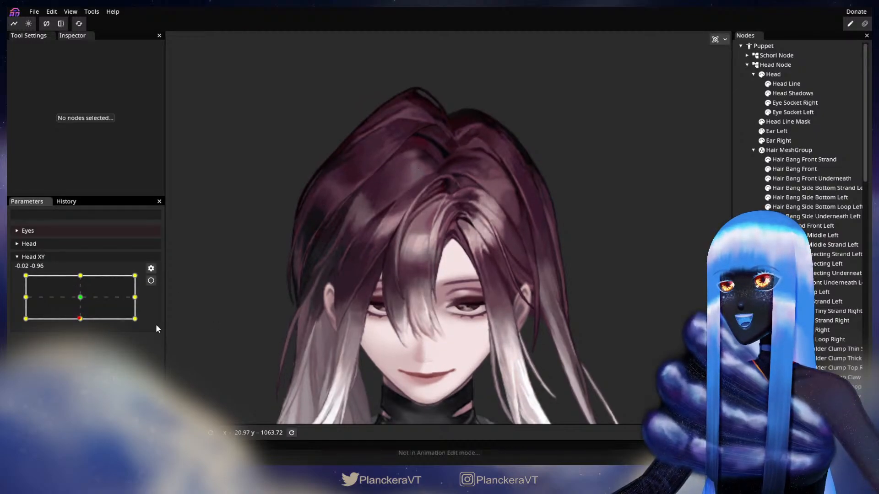
pyautogui.moveTo(80, 319)
pyautogui.mouseDown()
pyautogui.moveTo(86, 295)
pyautogui.moveTo(86, 325)
pyautogui.mouseUp()
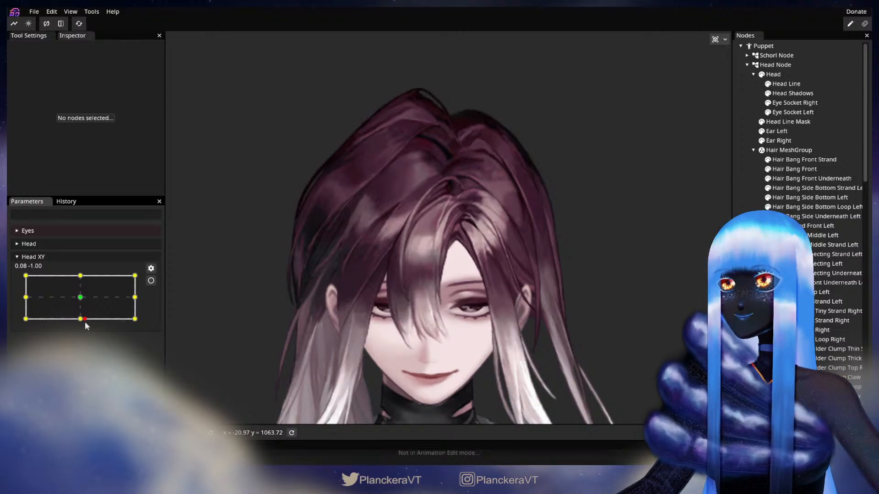
pyautogui.moveTo(82, 327)
pyautogui.mouseDown()
pyautogui.moveTo(81, 296)
pyautogui.moveTo(84, 326)
pyautogui.mouseUp()
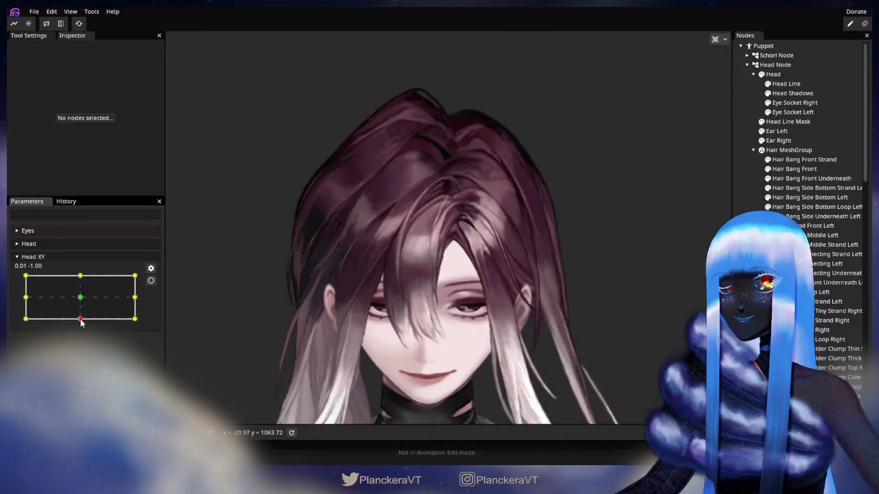
# Look through the undo history of Hair Bang Side Right's deformation edits, and recheck the hair's motion around Head XY 0.00, -1.00
pyautogui.click(64, 202)
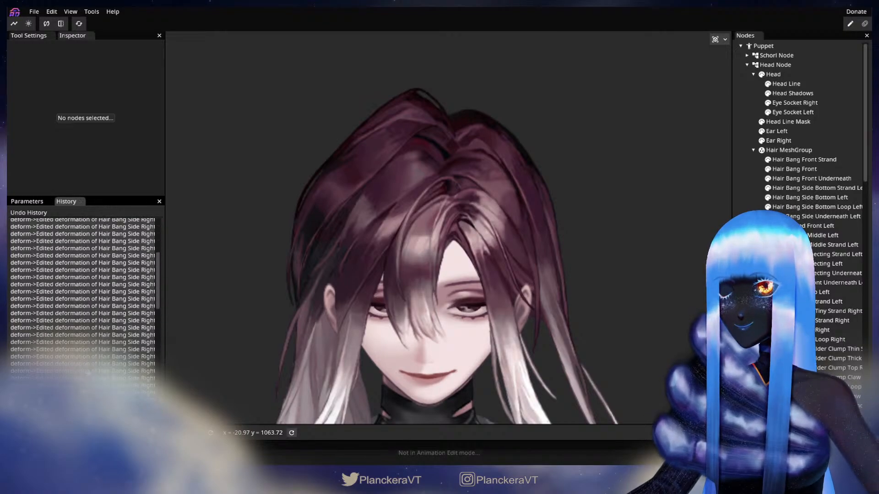
pyautogui.scroll(-2, 93, 374)
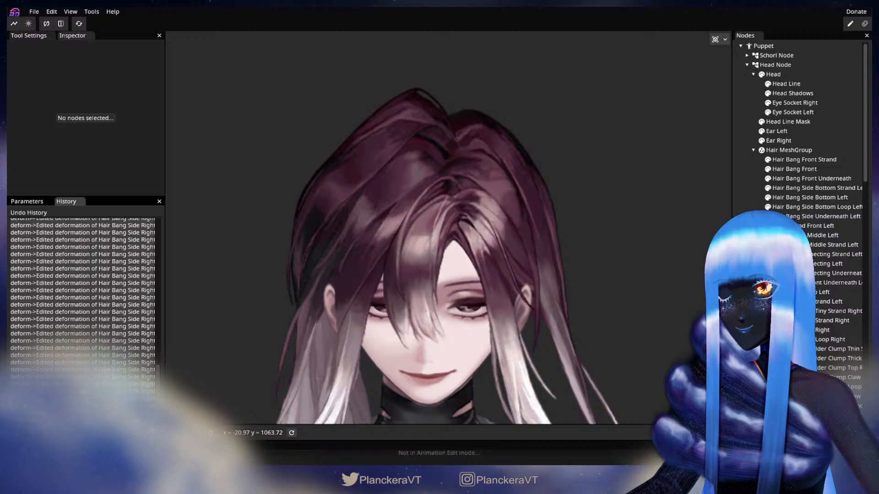
pyautogui.click(26, 200)
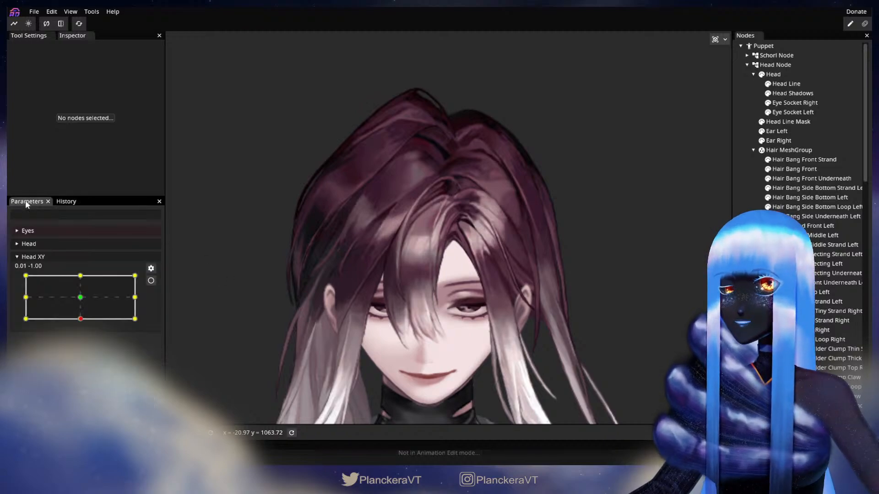
pyautogui.moveTo(80, 318)
pyautogui.mouseDown()
pyautogui.moveTo(81, 299)
pyautogui.moveTo(81, 330)
pyautogui.mouseUp()
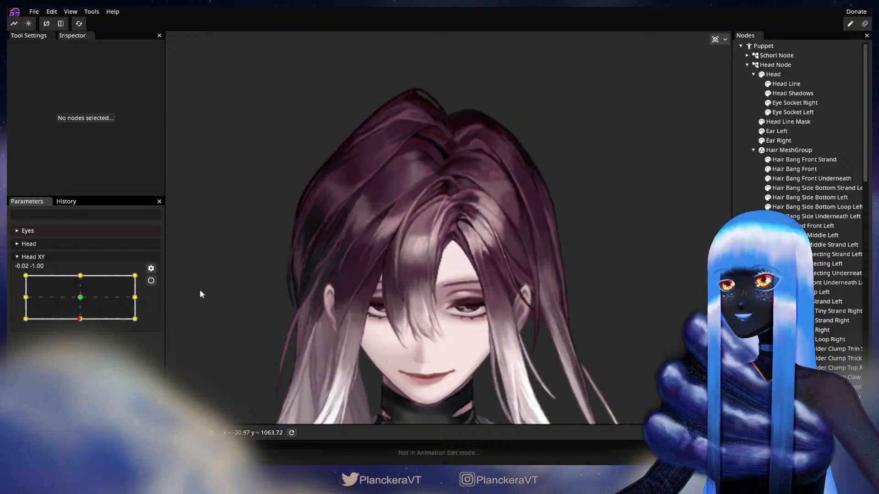
pyautogui.click(67, 203)
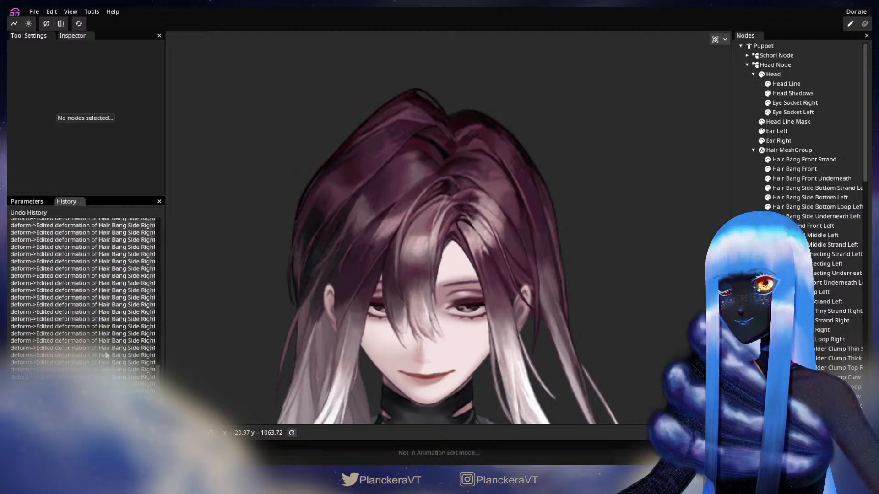
pyautogui.scroll(-10, 94, 324)
pyautogui.scroll(-5, 93, 324)
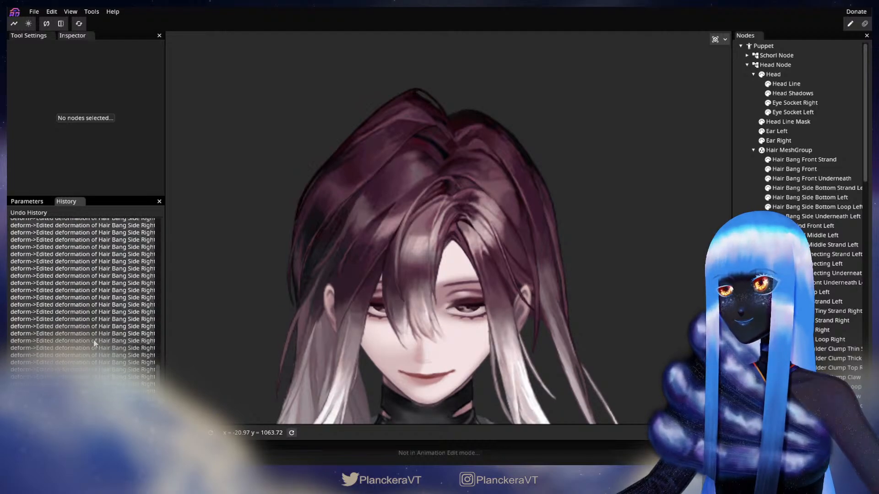
pyautogui.scroll(-2, 96, 352)
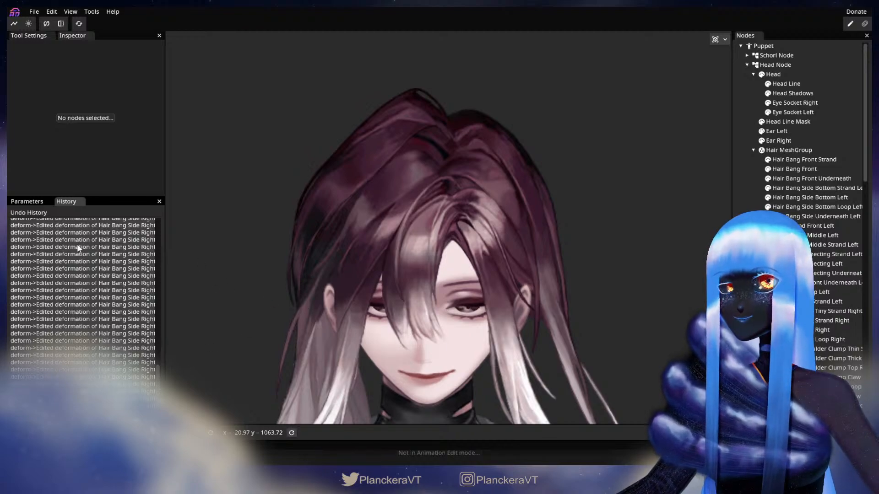
pyautogui.click(31, 204)
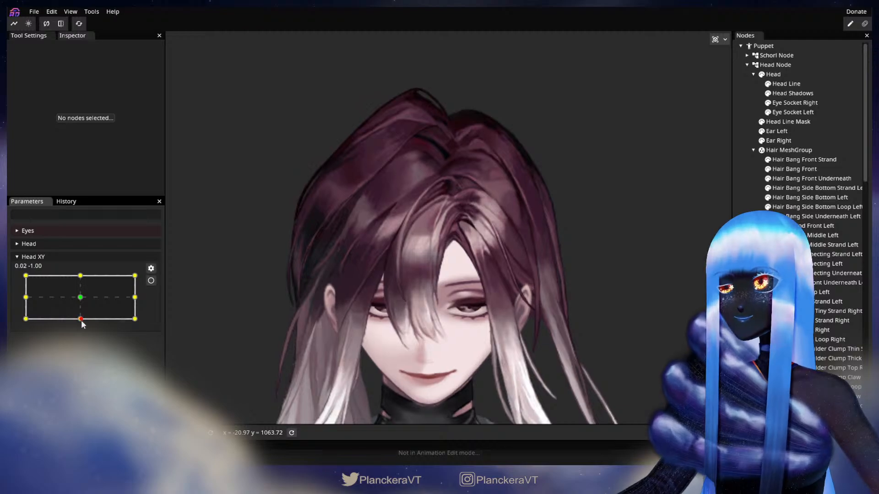
# Rearm Head XY at 0.00, -1.00, adjust individual vertices on Hair Bang Side Right's outer edge just below the highlight, and deselect the part
pyautogui.moveTo(81, 320)
pyautogui.mouseDown()
pyautogui.moveTo(80, 298)
pyautogui.moveTo(80, 319)
pyautogui.mouseUp()
pyautogui.click(151, 281)
pyautogui.scroll(5, 300, 338)
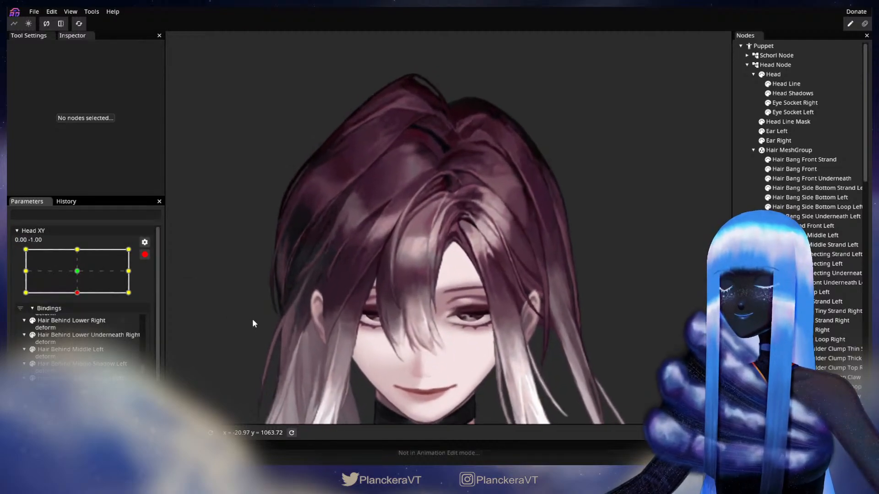
pyautogui.scroll(5, 485, 310)
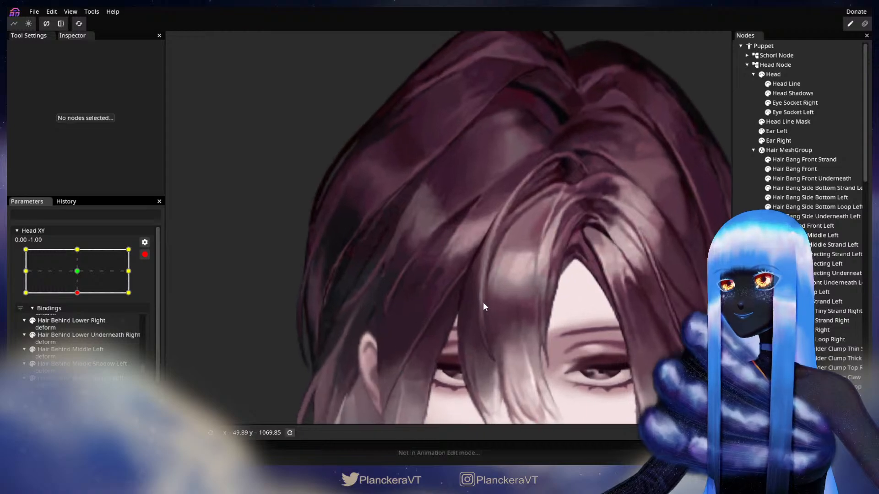
pyautogui.click(803, 330)
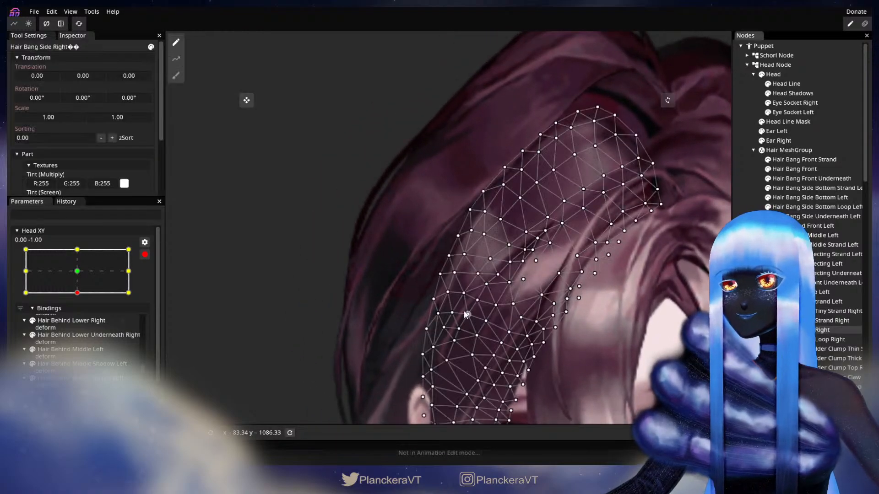
pyautogui.scroll(2, 465, 313)
pyautogui.click(449, 301)
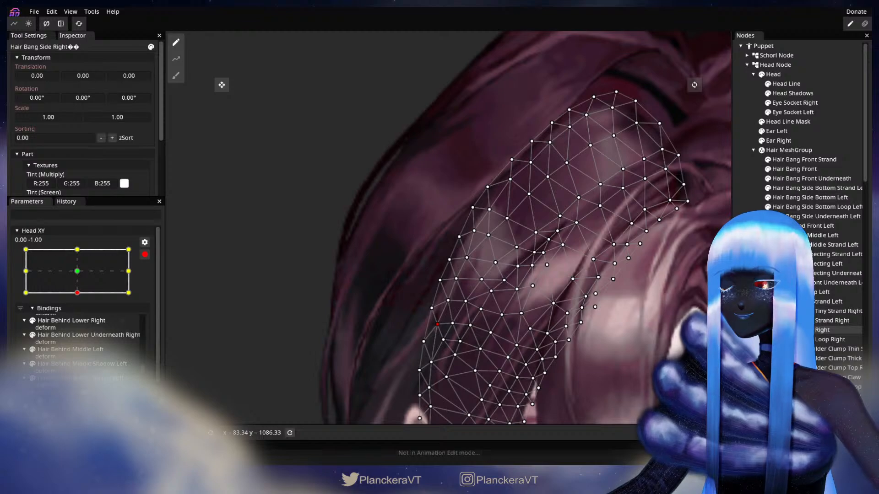
pyautogui.click(751, 330)
pyautogui.scroll(-4, 549, 347)
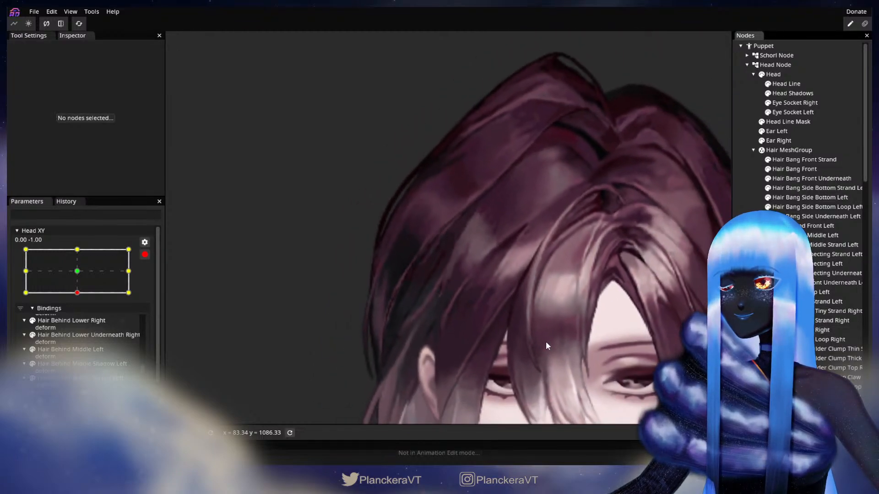
# Disarm Head XY and move it around the lower center keypoint to check the right side bang's motion
pyautogui.scroll(-6, 546, 341)
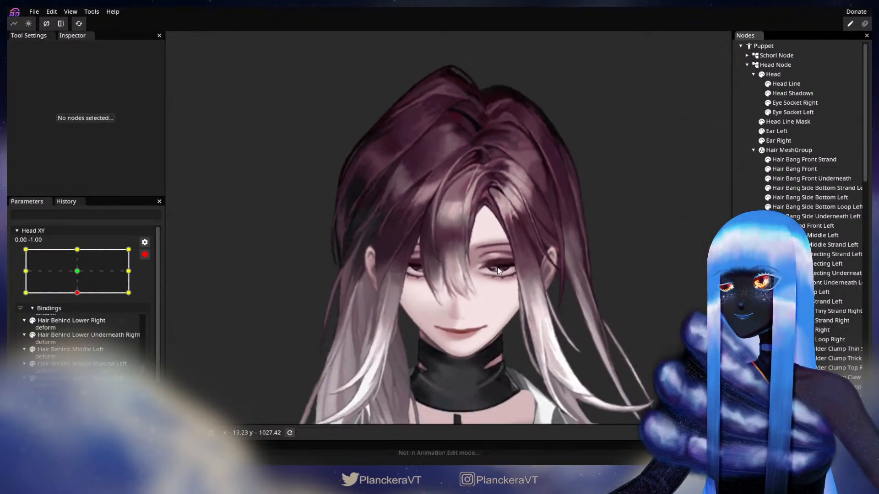
pyautogui.scroll(-2, 494, 268)
pyautogui.click(146, 255)
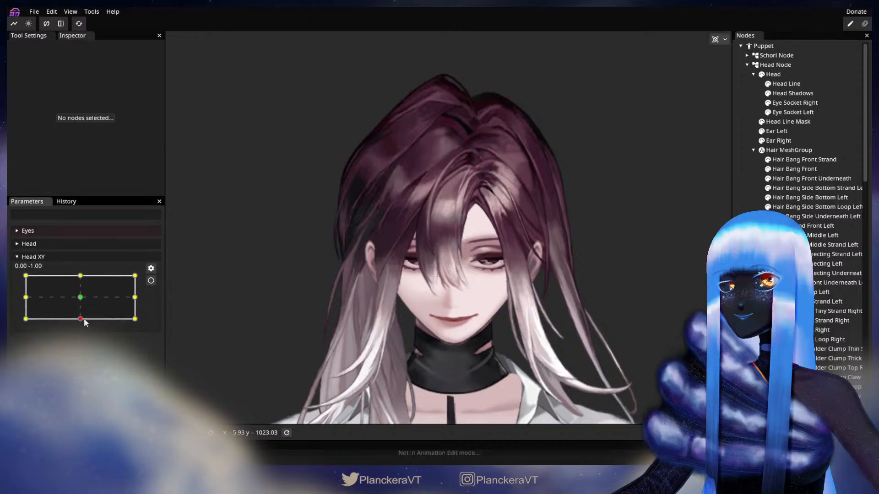
pyautogui.moveTo(81, 319)
pyautogui.mouseDown()
pyautogui.moveTo(80, 298)
pyautogui.moveTo(81, 319)
pyautogui.moveTo(81, 300)
pyautogui.moveTo(82, 319)
pyautogui.moveTo(83, 307)
pyautogui.moveTo(97, 318)
pyautogui.mouseUp()
# Rearm Head XY at 0.00, -1.00, adjust the vertices at Hair Bang Side Right's highlight near its outer edge, and deselect the part
pyautogui.click(151, 281)
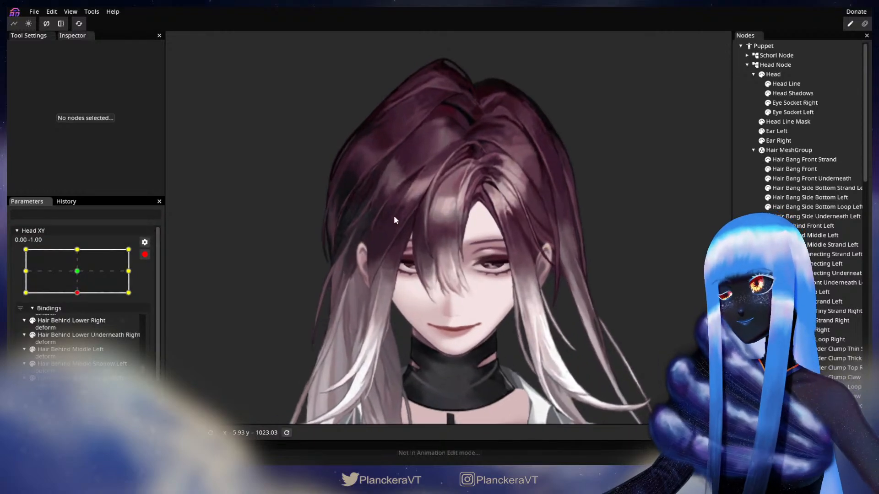
pyautogui.scroll(2, 413, 206)
pyautogui.scroll(4, 411, 205)
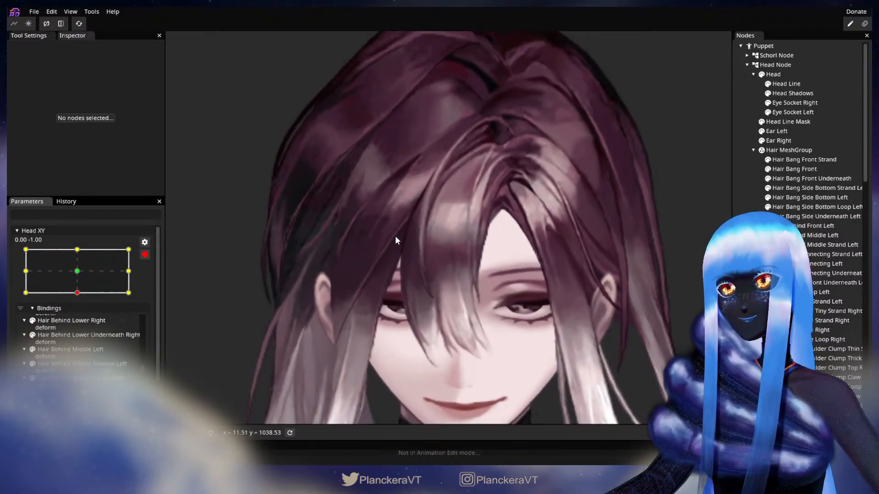
pyautogui.scroll(3, 444, 299)
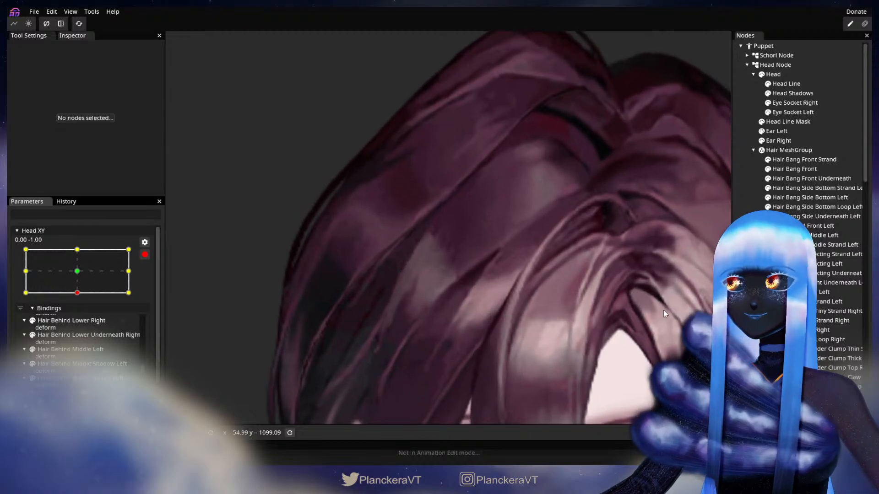
pyautogui.click(477, 279)
pyautogui.scroll(1, 477, 280)
pyautogui.click(426, 263)
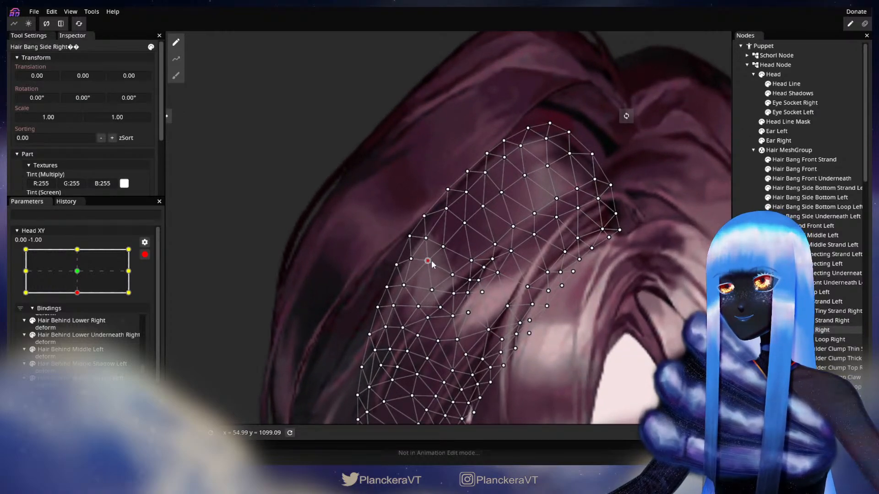
pyautogui.click(637, 325)
pyautogui.scroll(-4, 545, 342)
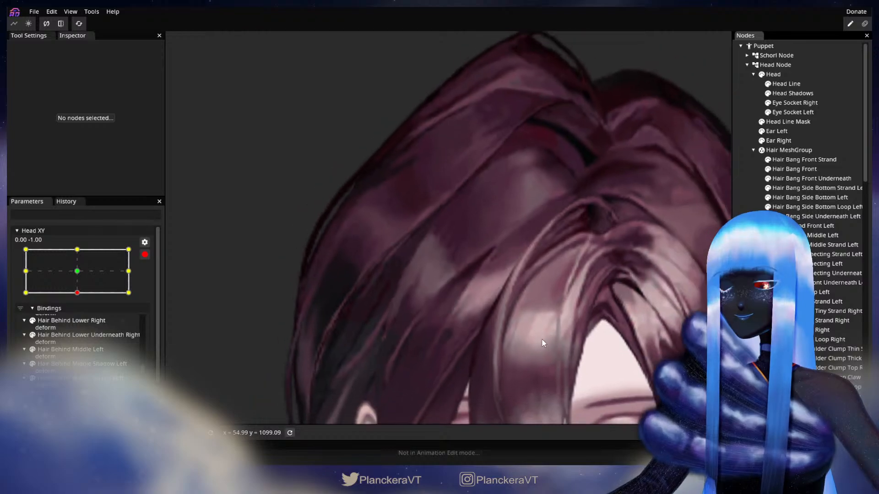
pyautogui.scroll(-6, 546, 339)
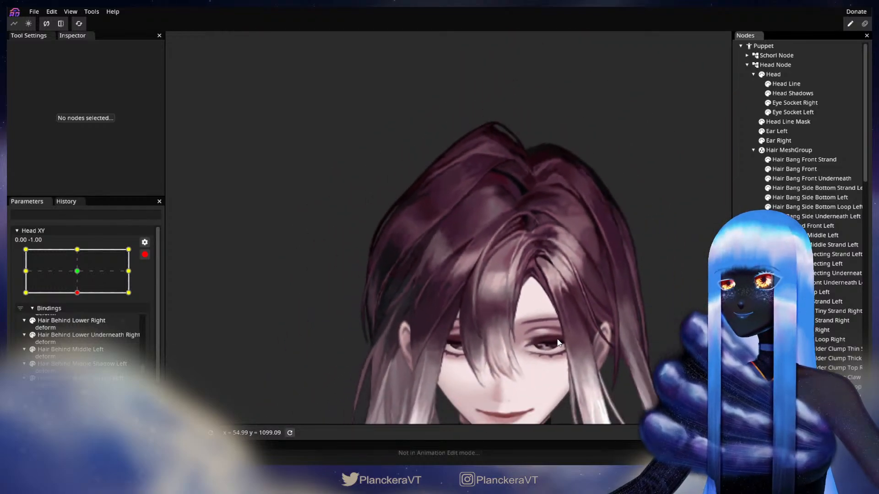
# Disarm Head XY and move it from the lower center keypoint to -1.00, -1.00 to check how the hair follows
pyautogui.scroll(2, 575, 361)
pyautogui.click(144, 255)
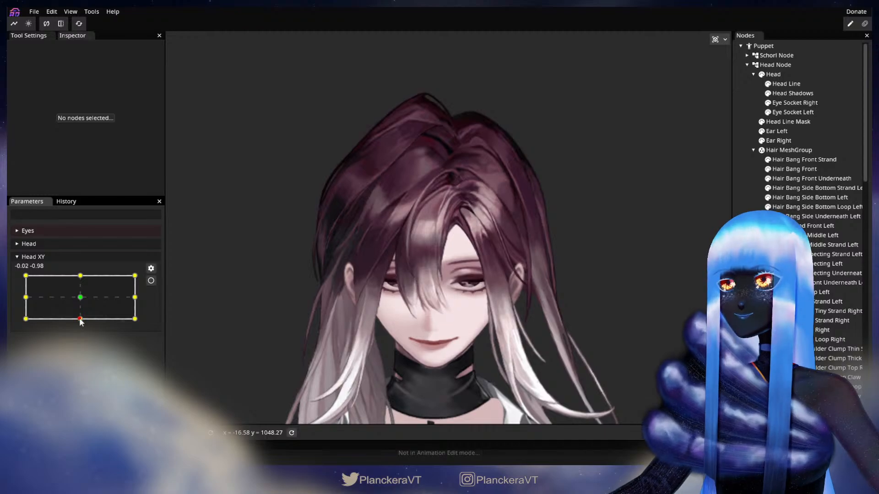
pyautogui.moveTo(80, 322); pyautogui.dragTo(41, 323)
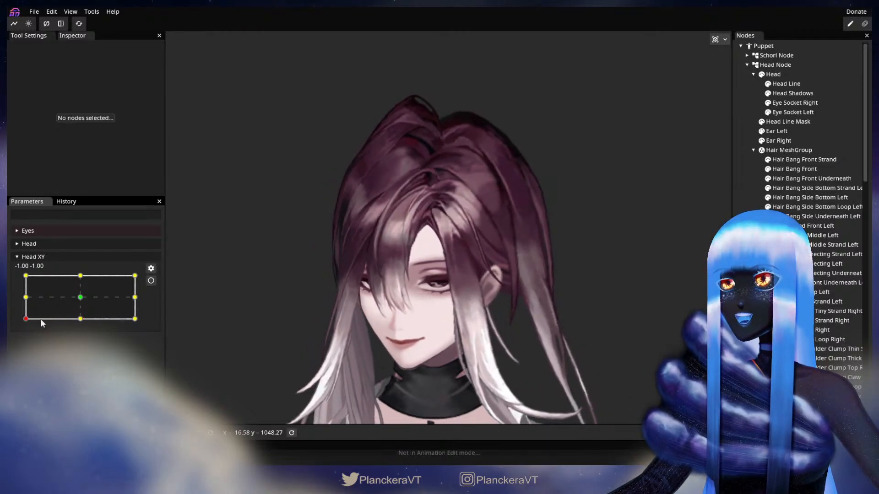
# Arm Head XY at -1.00, -1.00 to inspect the right side bang up close, then disarm it and move it slightly around that corner
pyautogui.click(150, 281)
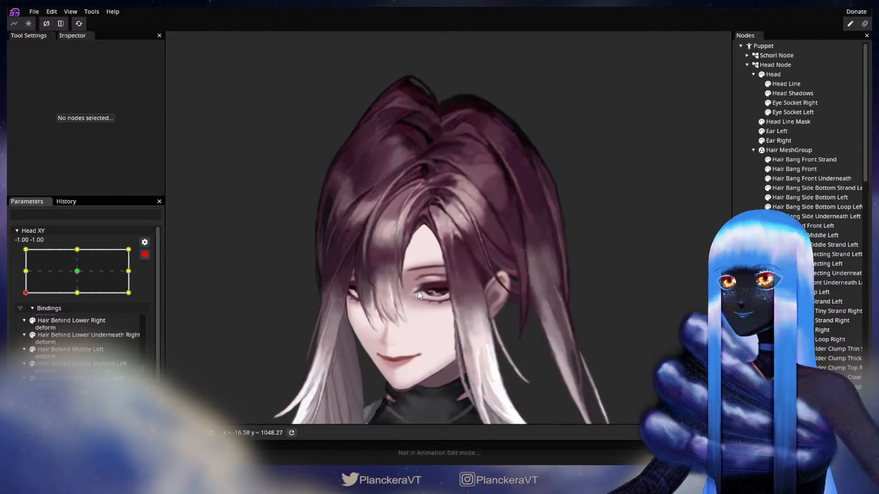
pyautogui.scroll(2, 457, 320)
pyautogui.scroll(2, 504, 339)
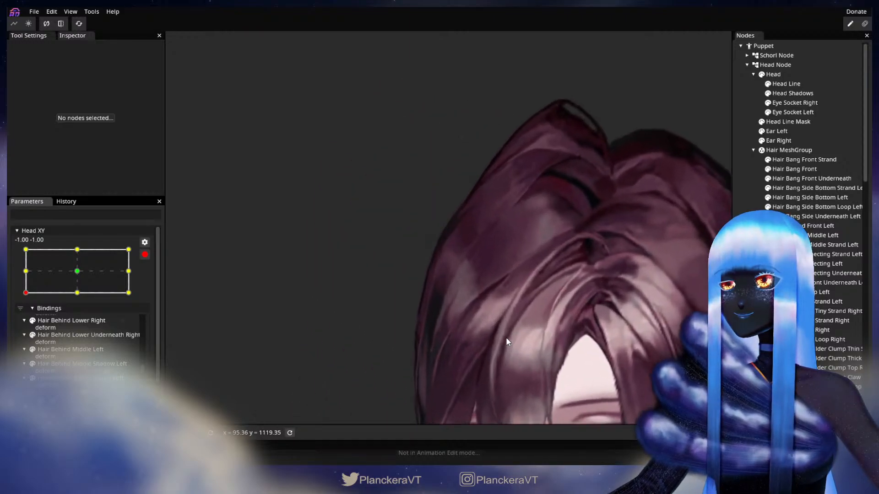
pyautogui.moveTo(506, 340); pyautogui.dragTo(456, 274)
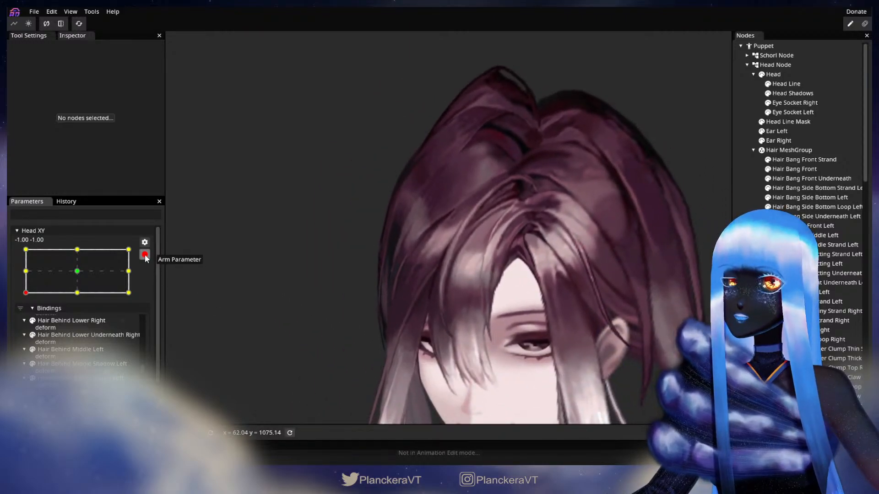
pyautogui.click(145, 255)
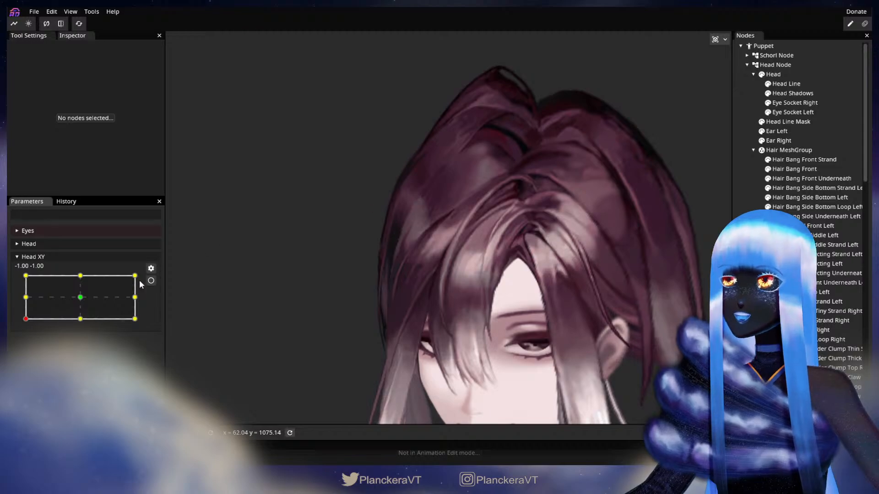
pyautogui.moveTo(27, 319)
pyautogui.mouseDown()
pyautogui.moveTo(25, 300)
pyautogui.moveTo(20, 320)
pyautogui.mouseUp()
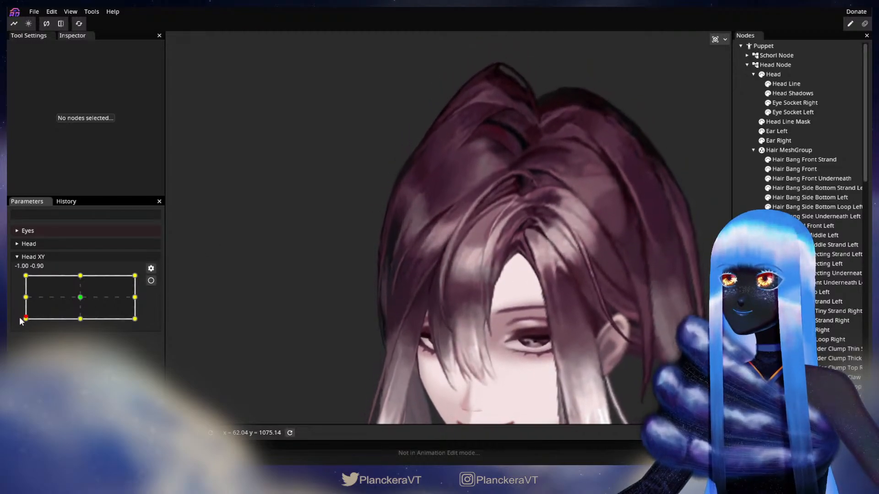
# Rearm Head XY at -1.00, -1.00, adjust Hair Bang Side Right's vertices along the outer edge near the highlight, and deselect the part
pyautogui.click(151, 280)
pyautogui.scroll(3, 325, 292)
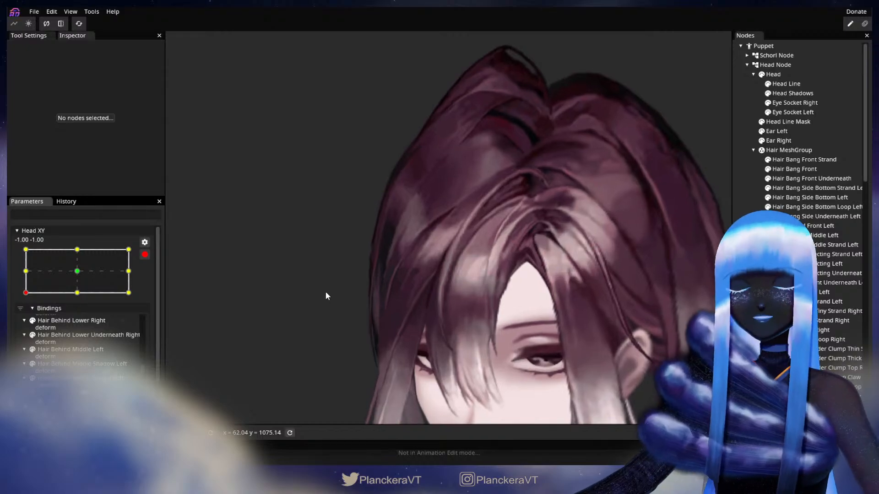
pyautogui.click(595, 291)
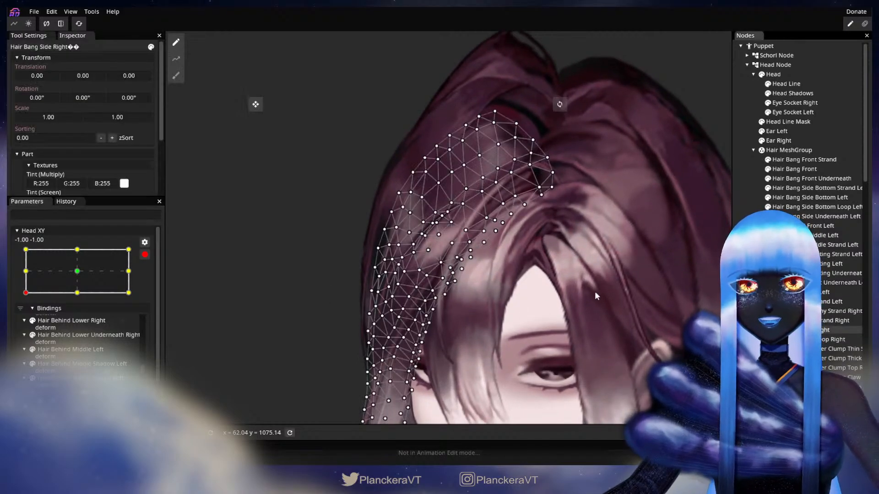
pyautogui.scroll(5, 450, 274)
pyautogui.click(451, 249)
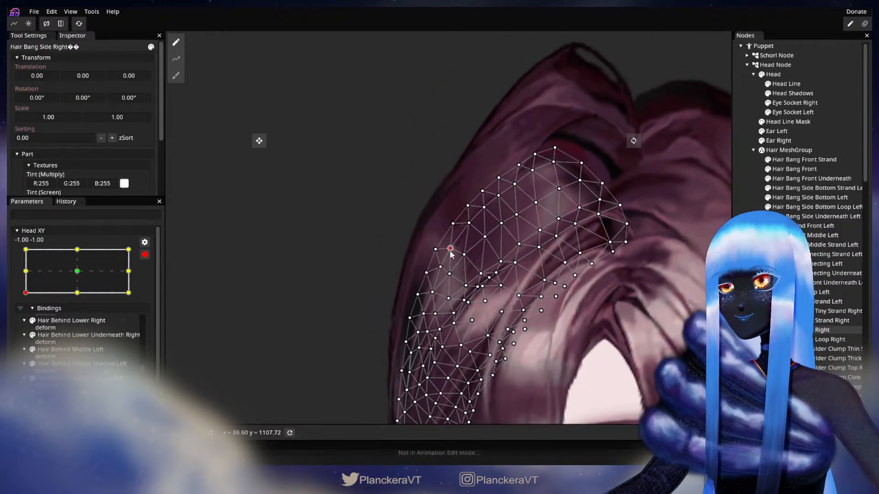
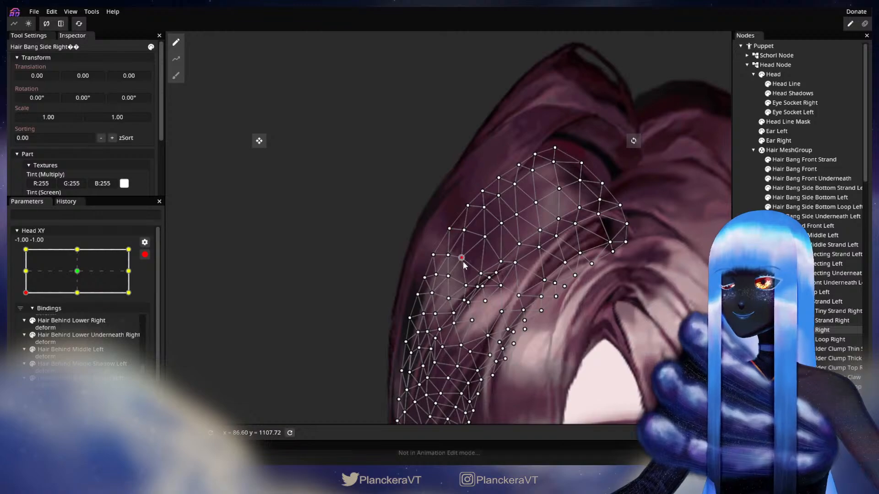
pyautogui.click(746, 275)
pyautogui.scroll(-3, 536, 336)
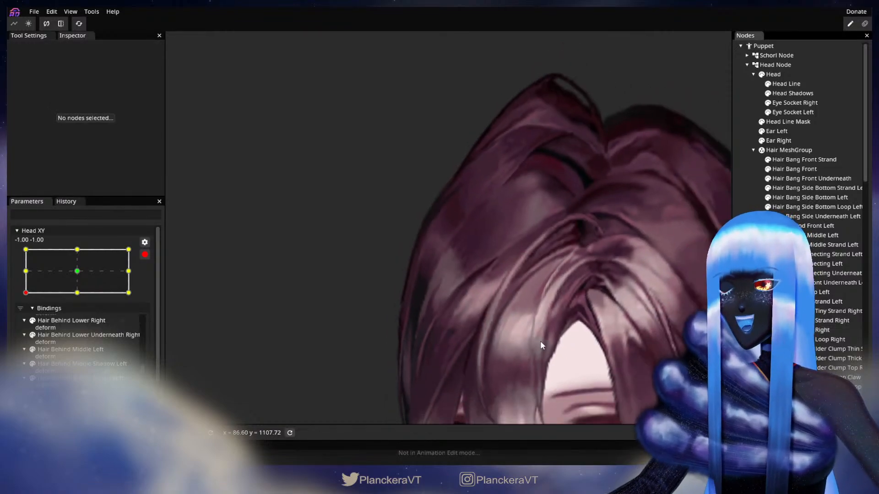
# Disarm Head XY and move it around the -1.00, -1.00 corner to recheck the adjusted bang
pyautogui.scroll(-5, 546, 346)
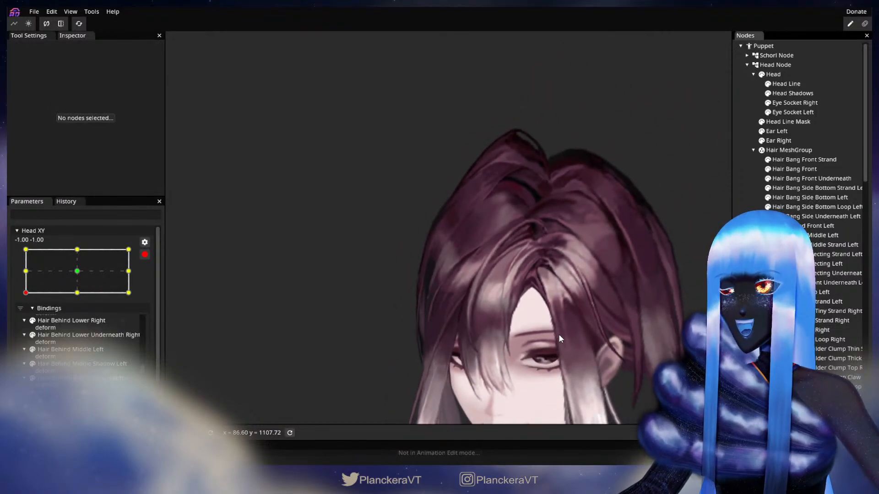
pyautogui.scroll(-2, 502, 278)
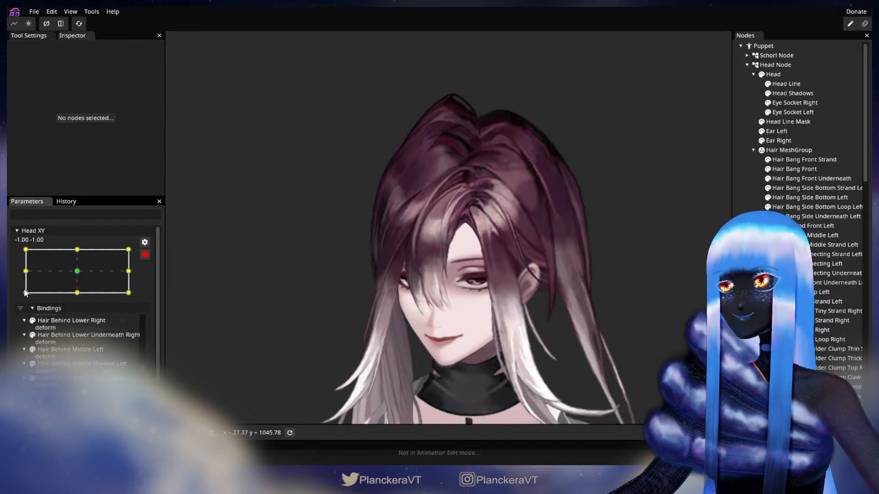
pyautogui.click(144, 255)
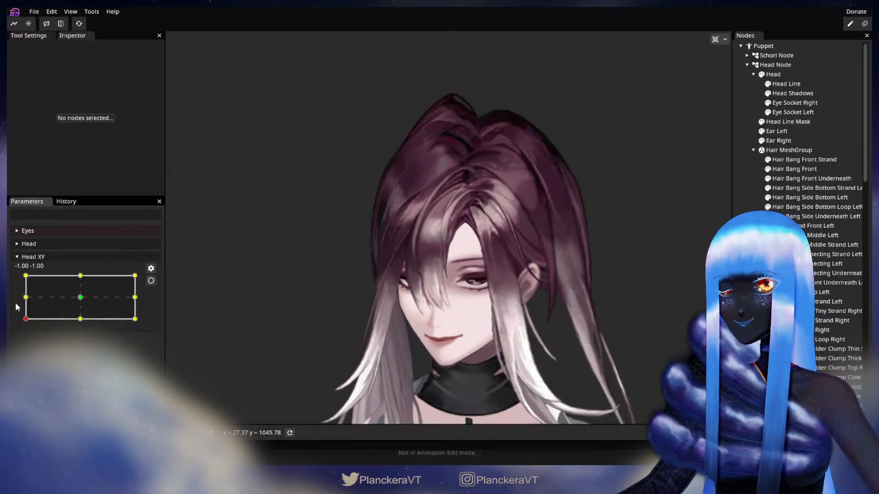
pyautogui.moveTo(26, 319)
pyautogui.mouseDown()
pyautogui.moveTo(22, 305)
pyautogui.moveTo(18, 319)
pyautogui.moveTo(33, 330)
pyautogui.moveTo(81, 325)
pyautogui.moveTo(16, 323)
pyautogui.mouseUp()
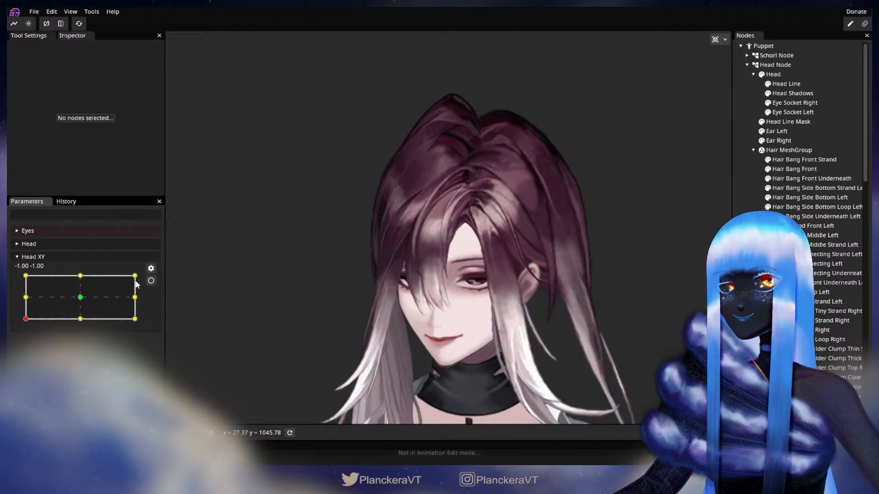
# Rearm Head XY at -1.00, -1.00, select Hair Bang Side Right, and nudge the inner vertices around its highlight
pyautogui.click(151, 281)
pyautogui.scroll(5, 350, 296)
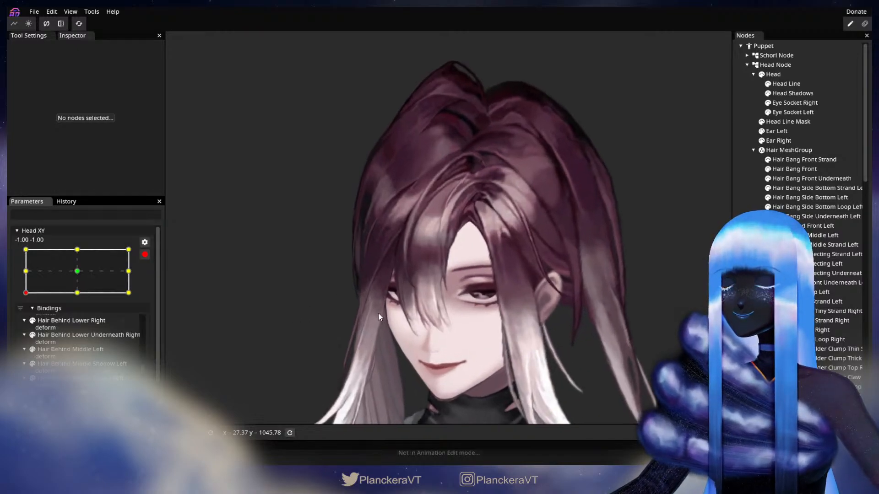
pyautogui.scroll(5, 380, 311)
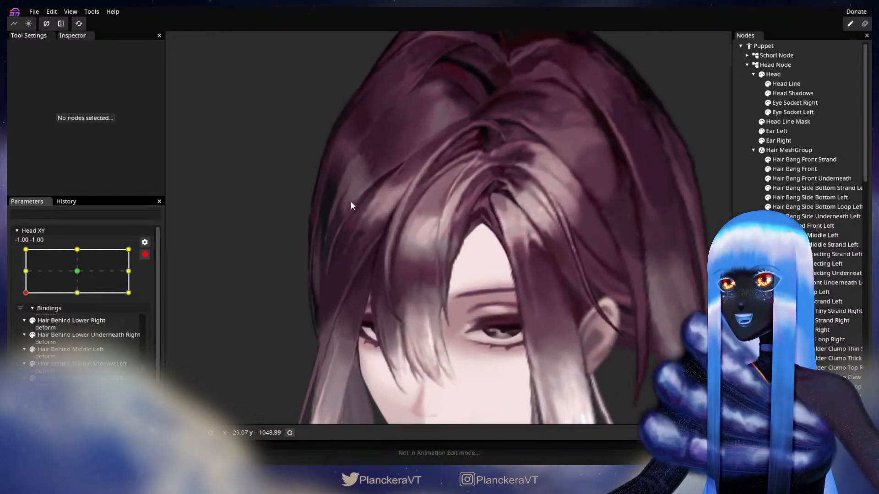
pyautogui.scroll(5, 430, 303)
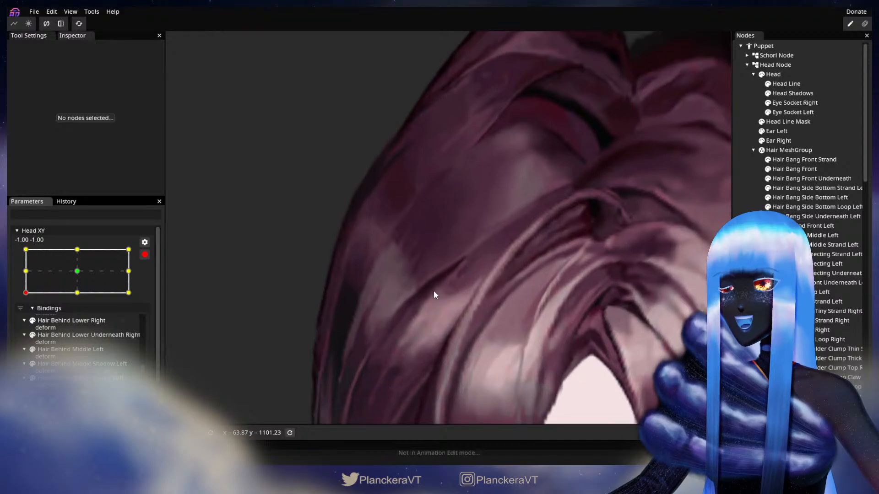
pyautogui.scroll(1, 551, 318)
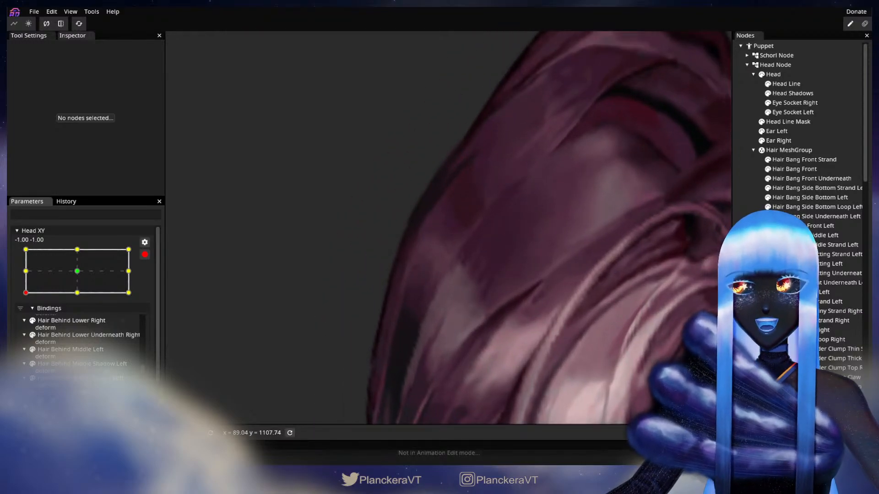
pyautogui.click(794, 330)
pyautogui.scroll(1, 465, 265)
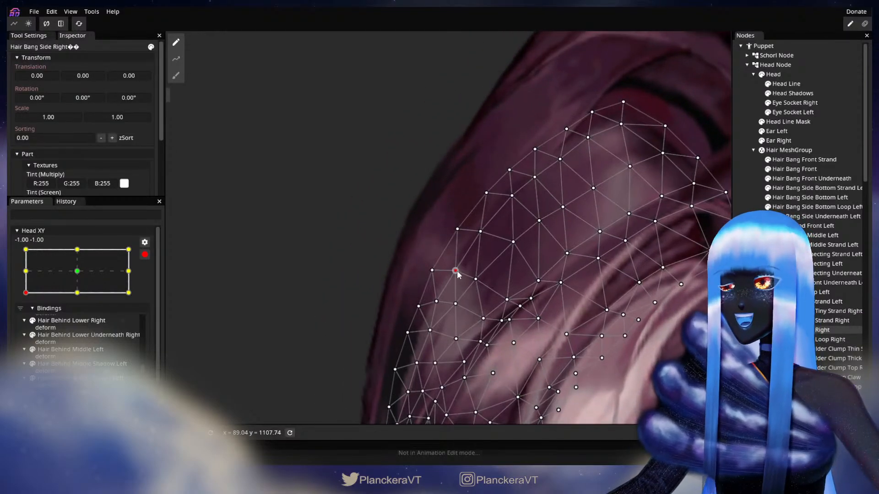
pyautogui.moveTo(458, 273); pyautogui.dragTo(460, 266)
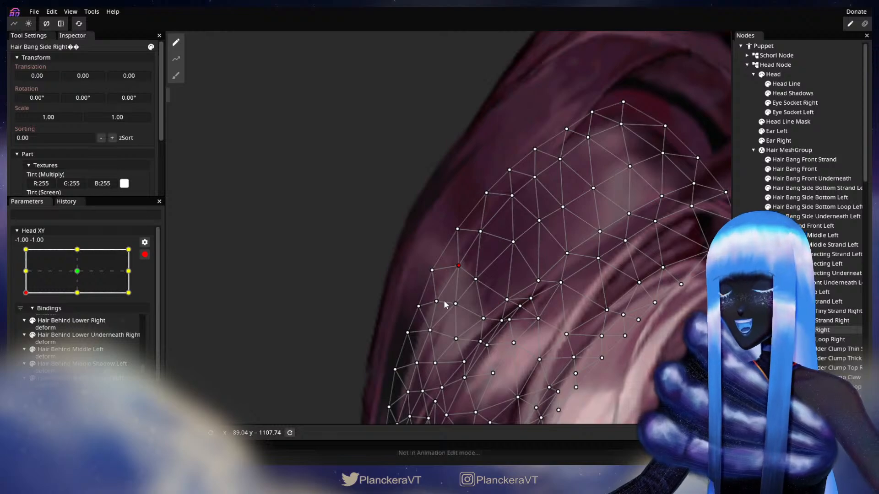
pyautogui.click(456, 303)
pyautogui.click(477, 280)
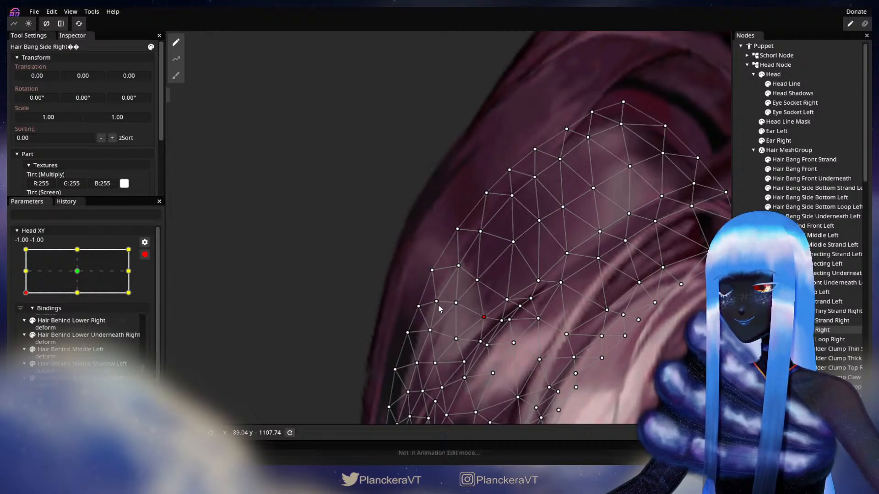
# Nudge Hair Bang Side Right's vertices along the outer edge and upper interior for Head XY -1.00, -1.00, then deselect the part
pyautogui.moveTo(437, 301); pyautogui.dragTo(439, 301)
pyautogui.click(433, 270)
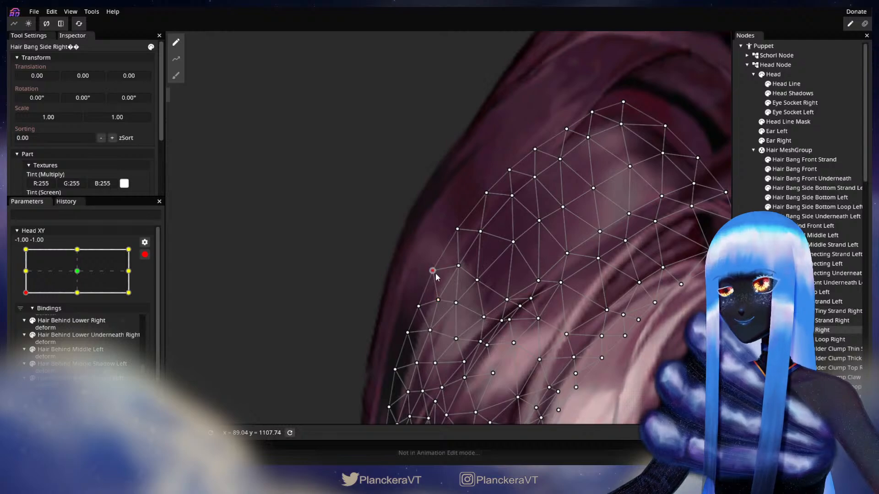
pyautogui.click(457, 229)
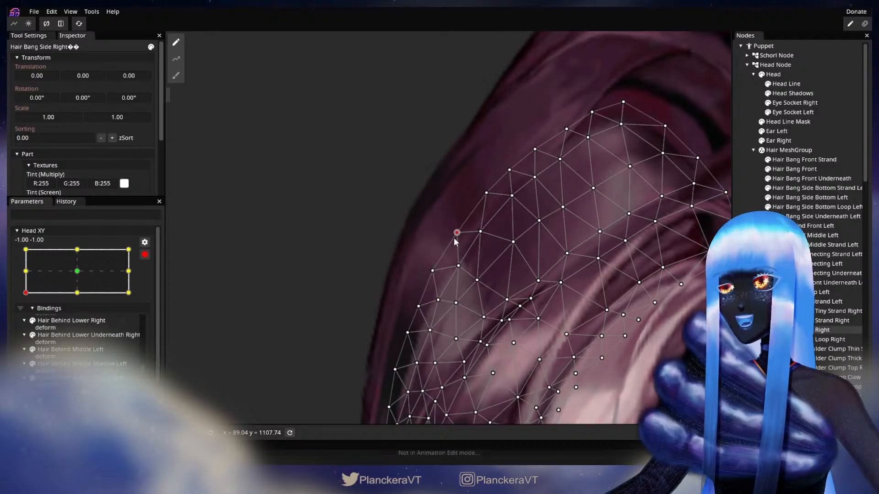
pyautogui.click(481, 232)
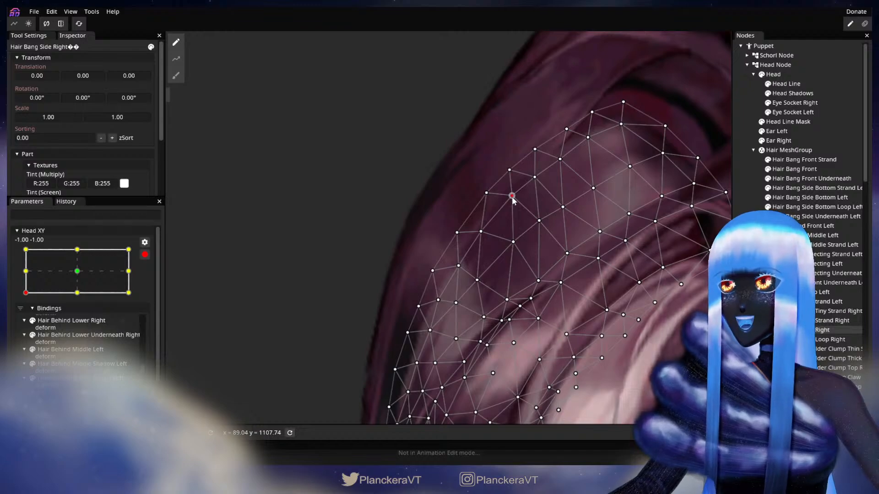
pyautogui.moveTo(523, 214); pyautogui.dragTo(558, 154)
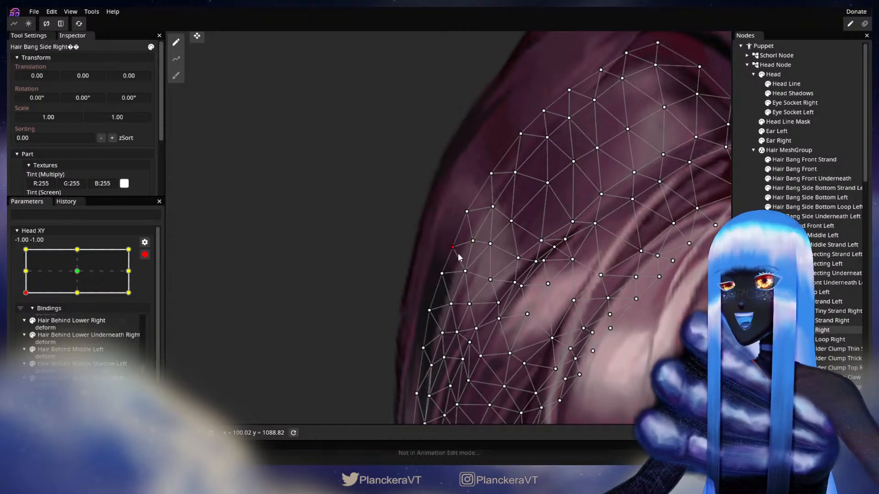
pyautogui.moveTo(460, 258); pyautogui.dragTo(469, 233)
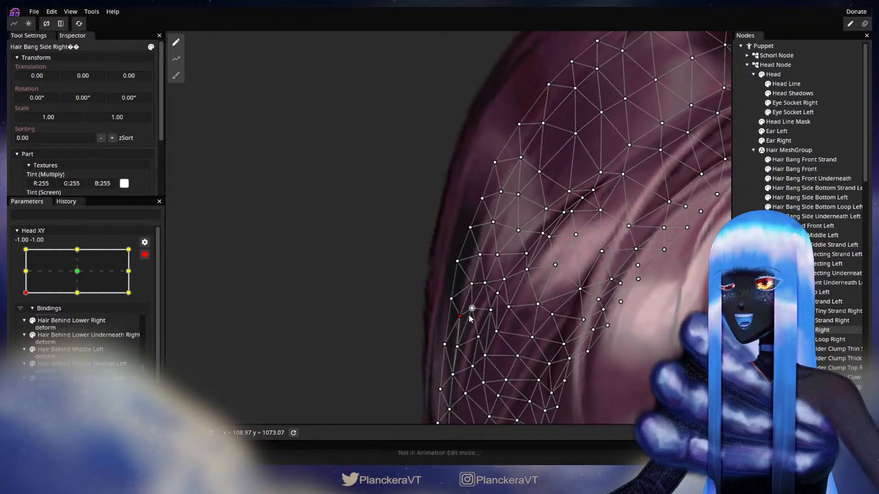
pyautogui.click(620, 305)
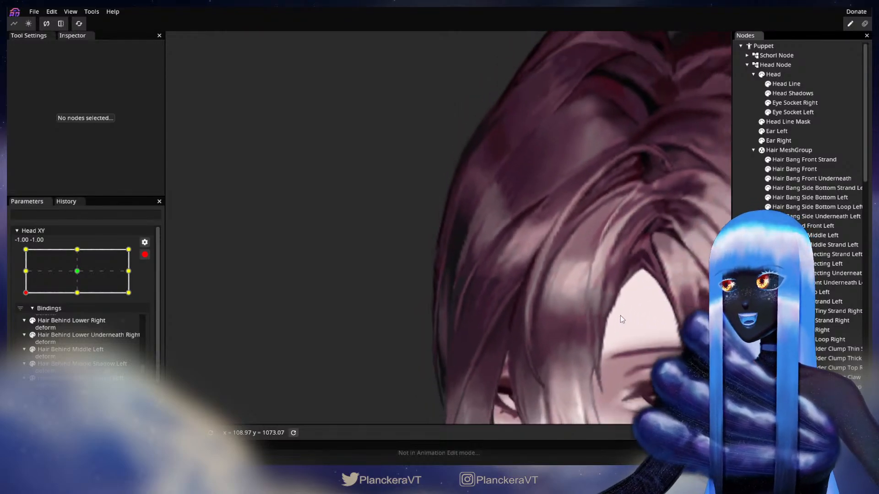
# Disarm Head XY and move it slightly around the -1.00, -1.00 corner to check the reshaped outer edge of the bang
pyautogui.scroll(-5, 626, 312)
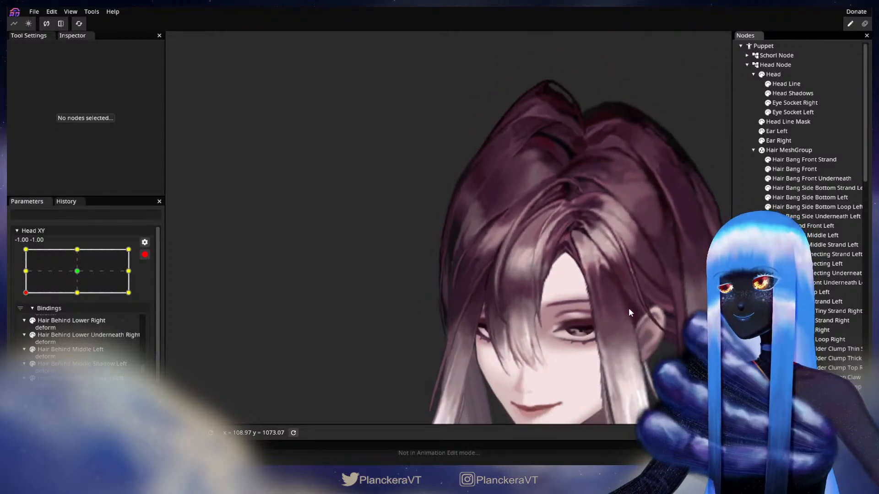
pyautogui.moveTo(631, 309); pyautogui.dragTo(572, 288)
pyautogui.scroll(-1, 519, 290)
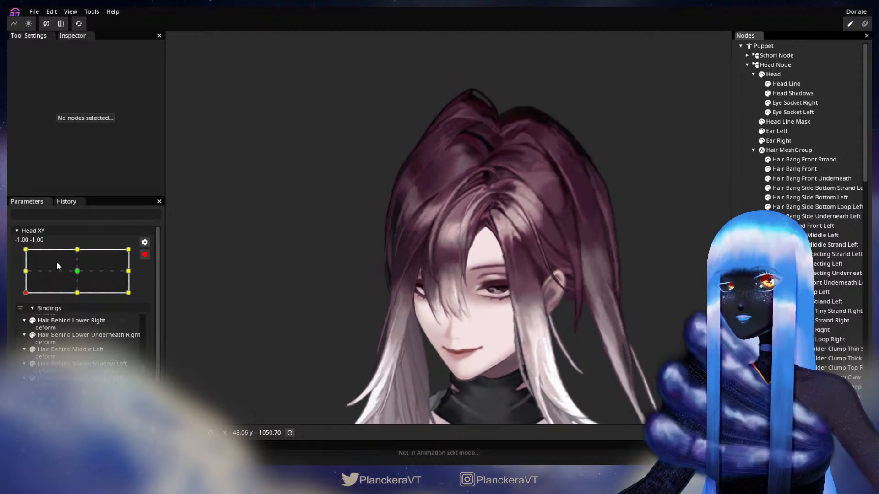
pyautogui.click(145, 255)
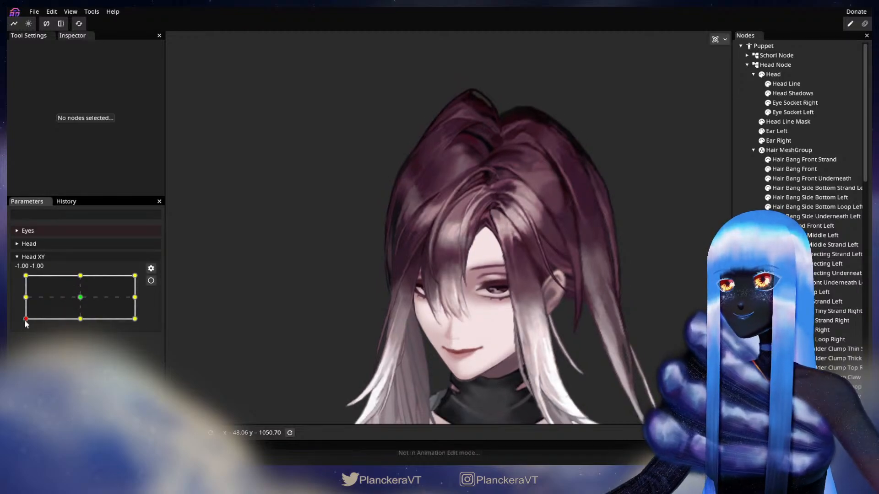
pyautogui.moveTo(25, 321)
pyautogui.mouseDown()
pyautogui.moveTo(92, 323)
pyautogui.moveTo(25, 320)
pyautogui.mouseUp()
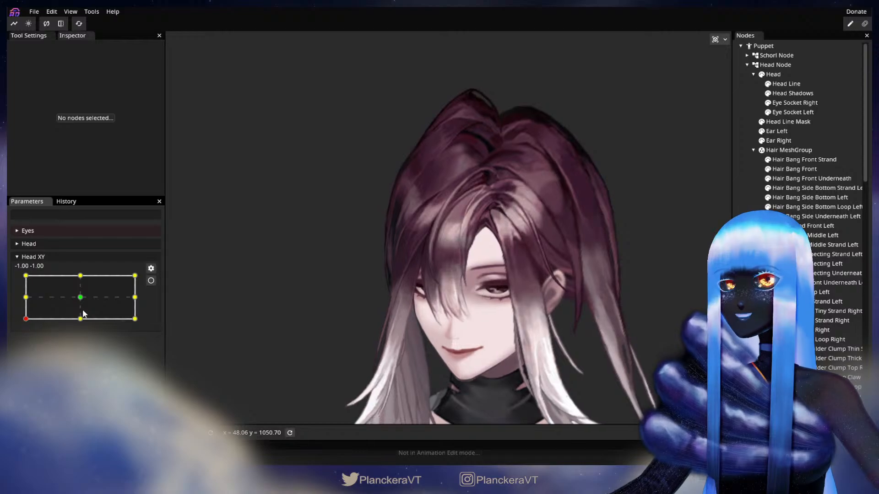
# Rearm Head XY at -1.00, -1.00, adjust the vertices at the upper tip of Hair Bang Side Right, and deselect the part
pyautogui.click(150, 281)
pyautogui.scroll(5, 428, 300)
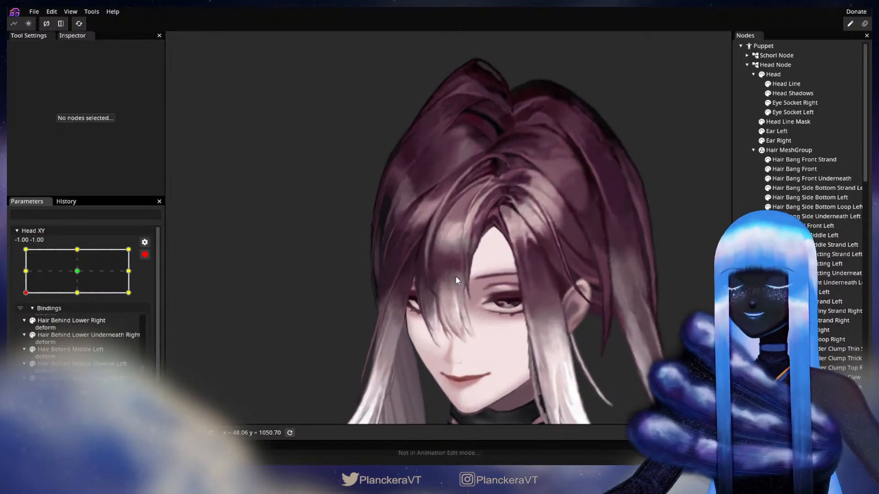
pyautogui.scroll(5, 464, 276)
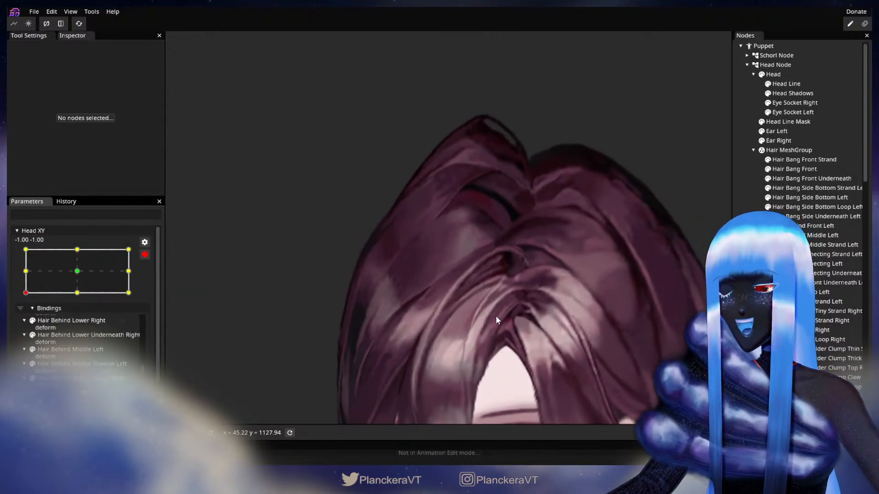
pyautogui.scroll(3, 505, 307)
pyautogui.moveTo(535, 263); pyautogui.dragTo(500, 319)
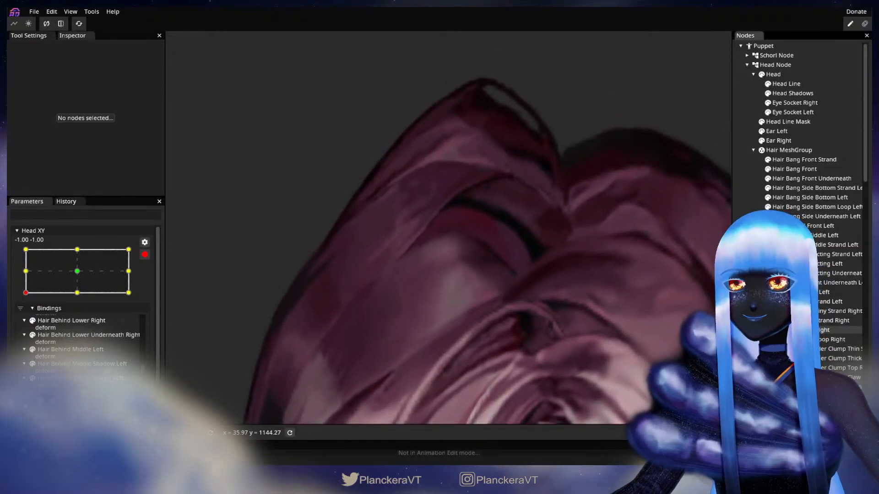
pyautogui.click(838, 330)
pyautogui.click(457, 237)
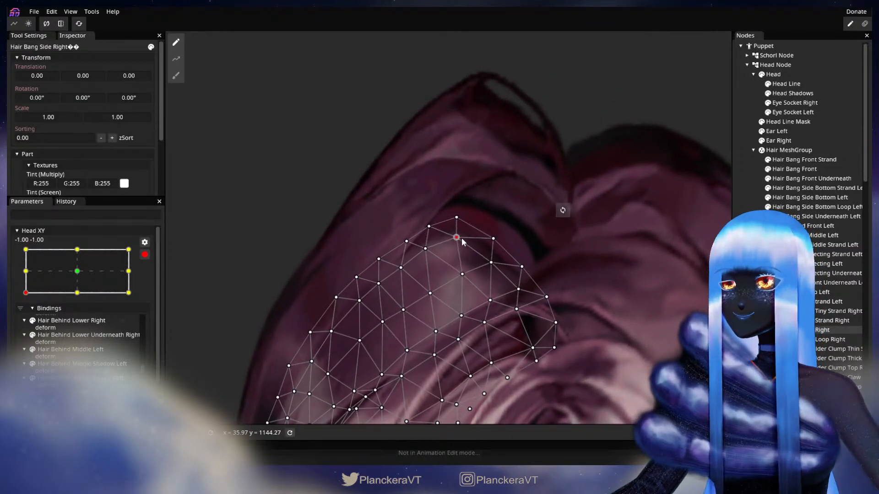
pyautogui.click(425, 249)
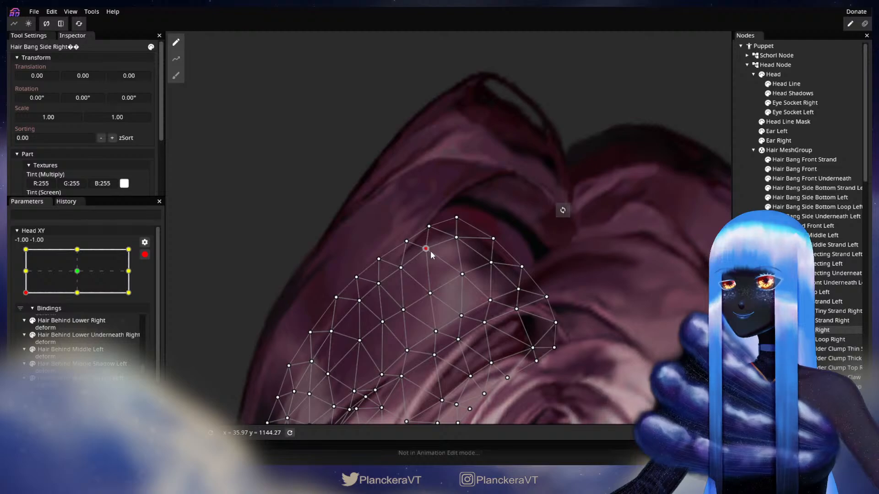
pyautogui.click(429, 227)
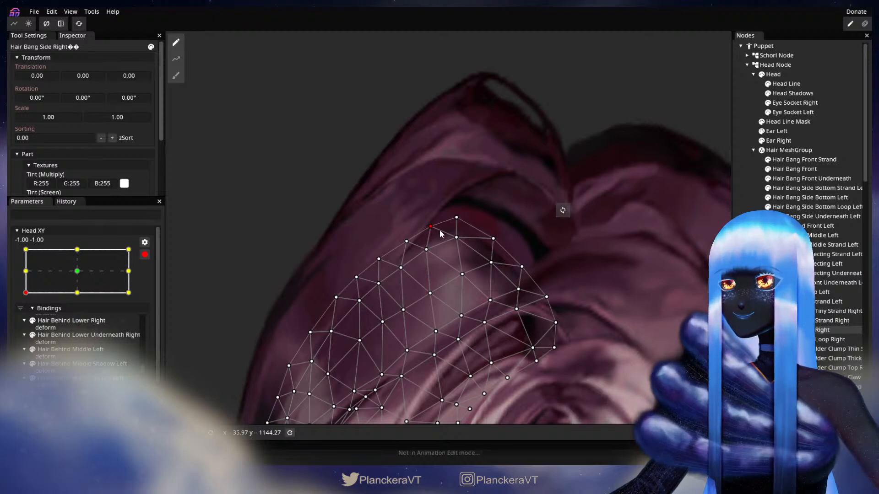
pyautogui.click(458, 217)
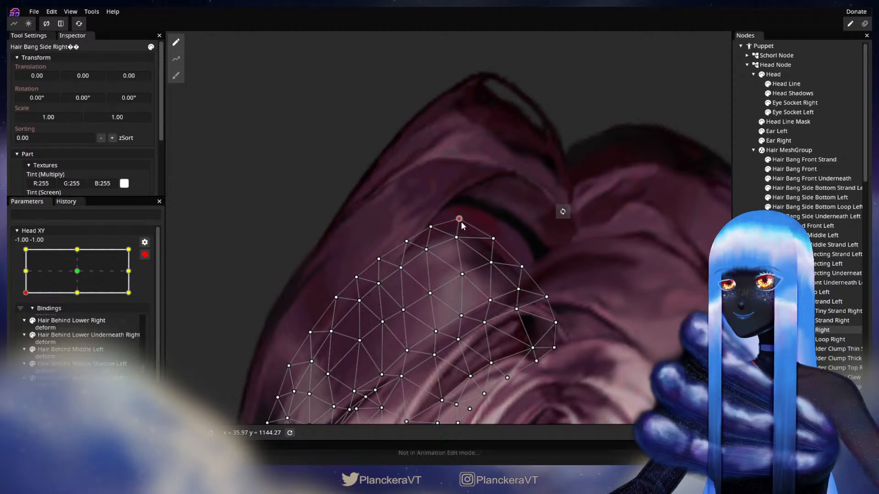
pyautogui.moveTo(461, 222); pyautogui.dragTo(461, 223)
pyautogui.click(629, 238)
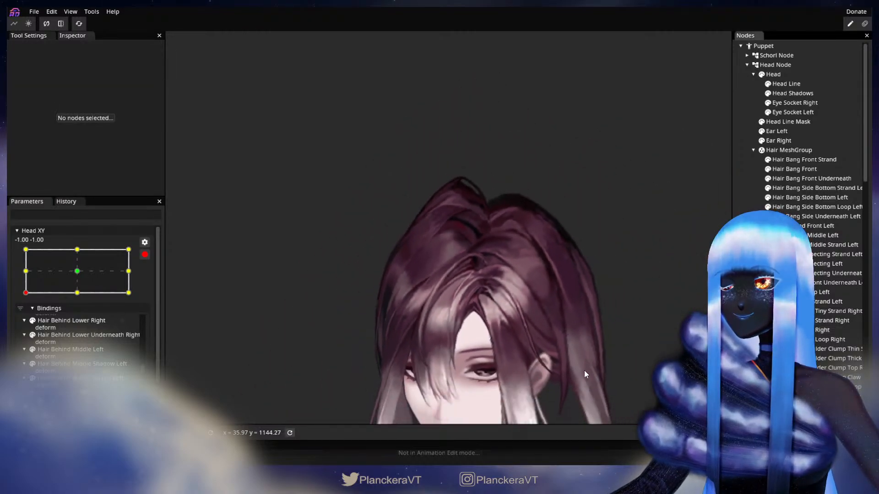
# Disarm Head XY and sweep it from the -1.00, -1.00 corner across to 1.00, 0.02 to review the whole head of hair
pyautogui.moveTo(584, 370); pyautogui.dragTo(564, 271)
pyautogui.scroll(-1, 596, 299)
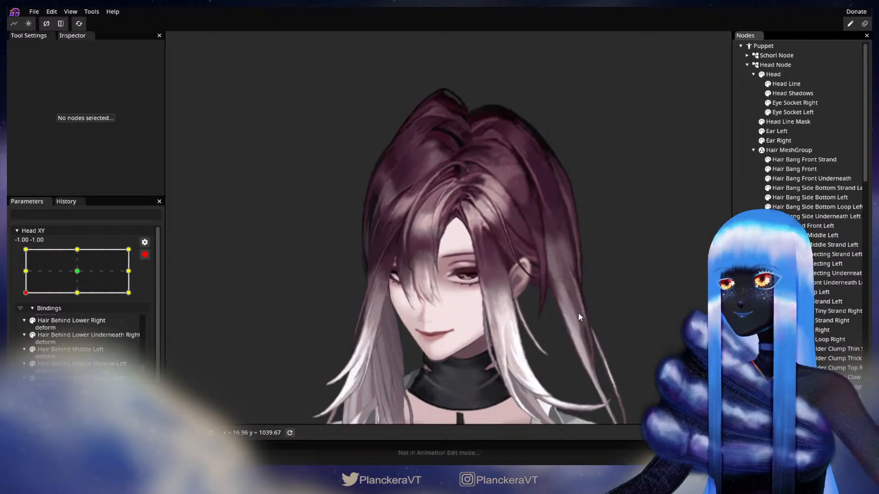
pyautogui.moveTo(578, 312); pyautogui.dragTo(558, 301)
pyautogui.click(145, 255)
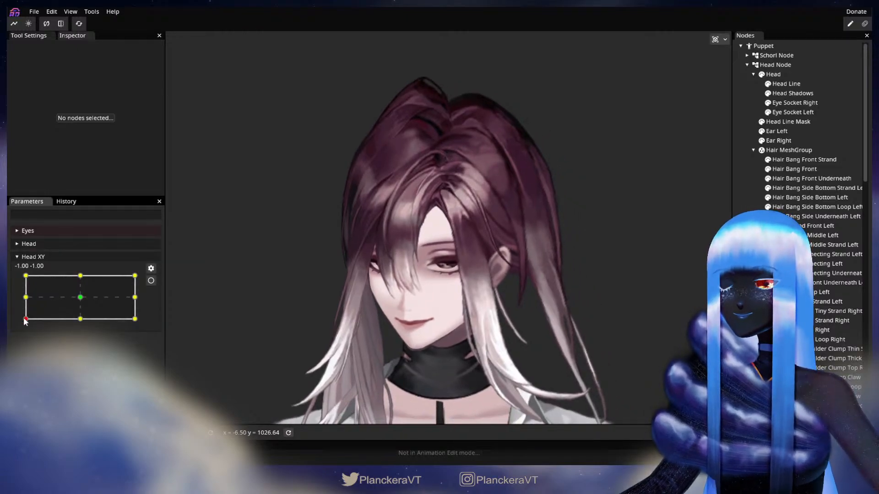
pyautogui.moveTo(24, 320)
pyautogui.mouseDown()
pyautogui.moveTo(25, 300)
pyautogui.moveTo(18, 323)
pyautogui.moveTo(81, 327)
pyautogui.moveTo(20, 323)
pyautogui.moveTo(18, 298)
pyautogui.moveTo(25, 325)
pyautogui.moveTo(91, 330)
pyautogui.moveTo(22, 326)
pyautogui.moveTo(18, 295)
pyautogui.moveTo(16, 322)
pyautogui.mouseUp()
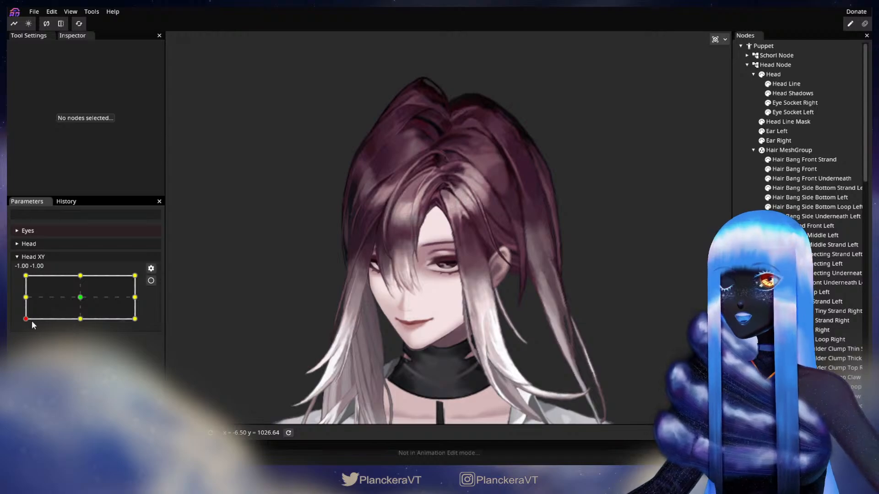
pyautogui.moveTo(466, 236); pyautogui.dragTo(451, 276)
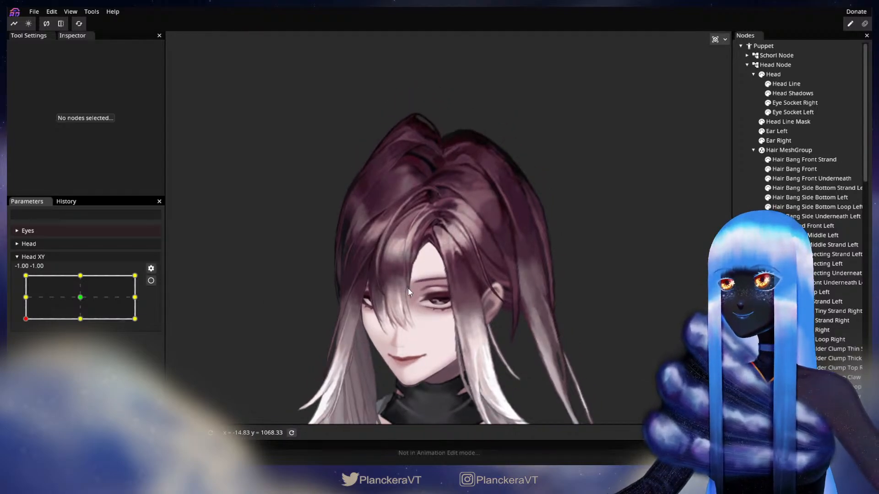
pyautogui.moveTo(26, 323); pyautogui.dragTo(163, 297)
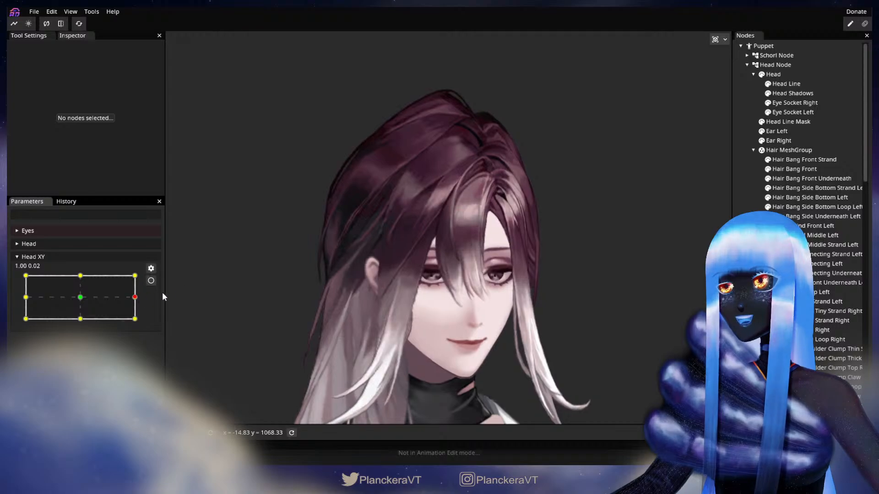
# Arm Head XY at 1.00, 0.00 to inspect the right side bang up close, then disarm it and move it around that keypoint
pyautogui.click(151, 281)
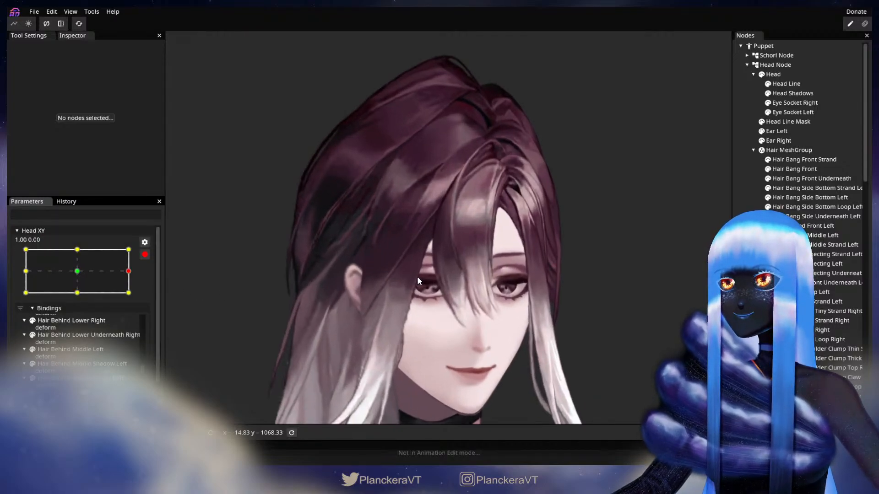
pyautogui.scroll(5, 418, 279)
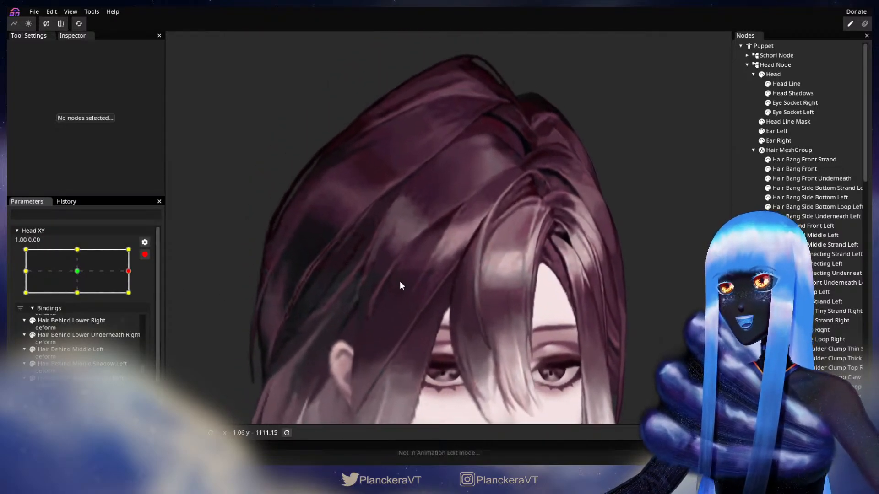
pyautogui.click(144, 255)
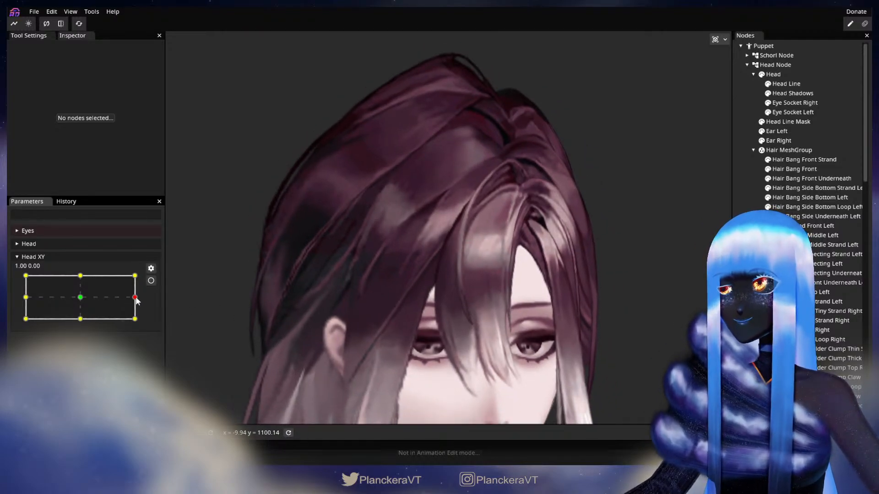
pyautogui.moveTo(136, 300)
pyautogui.mouseDown()
pyautogui.moveTo(80, 300)
pyautogui.moveTo(141, 298)
pyautogui.moveTo(83, 300)
pyautogui.moveTo(120, 301)
pyautogui.mouseUp()
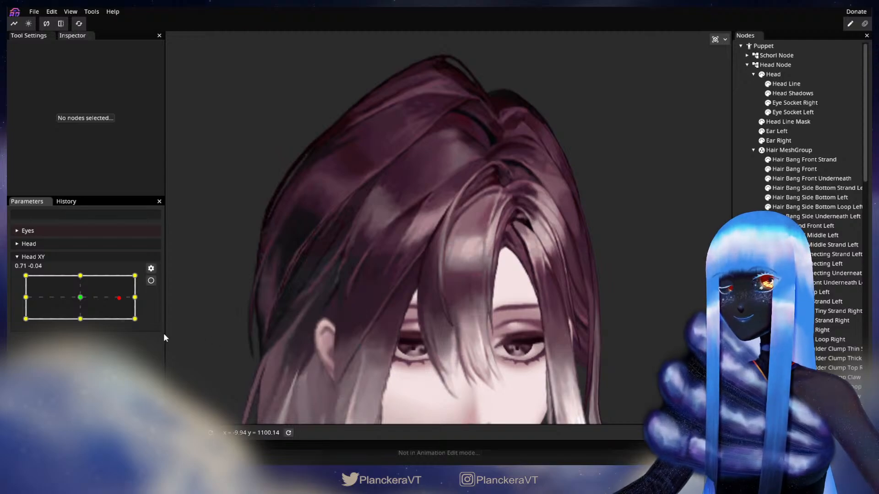
pyautogui.moveTo(127, 306)
pyautogui.mouseDown()
pyautogui.moveTo(132, 301)
pyautogui.moveTo(81, 301)
pyautogui.moveTo(141, 301)
pyautogui.mouseUp()
# Rearm Head XY at 1.00, 0.00, adjust Hair Bang Side Right's inner vertices near the central strand split, and deselect the part
pyautogui.click(152, 281)
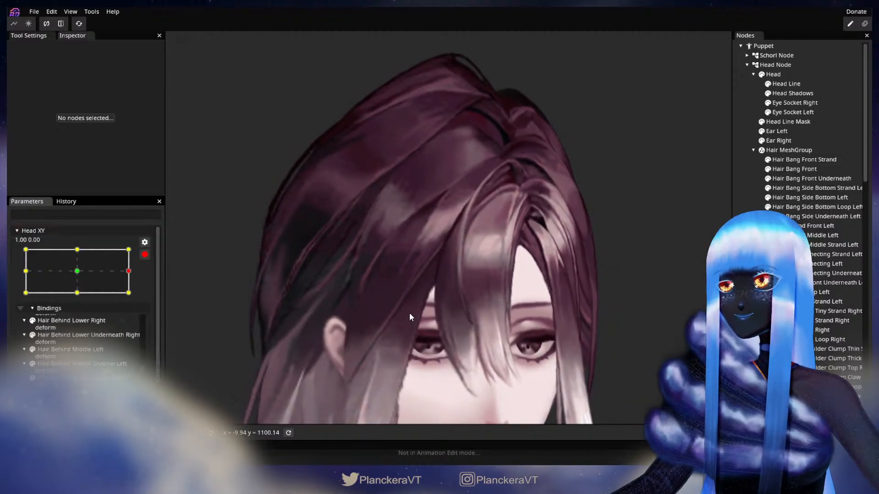
pyautogui.scroll(5, 410, 312)
pyautogui.scroll(3, 494, 317)
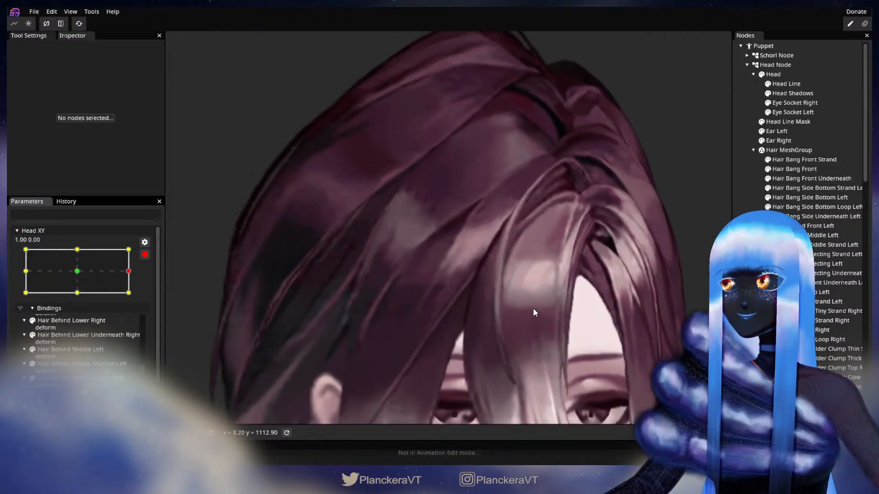
pyautogui.click(796, 330)
pyautogui.scroll(2, 428, 305)
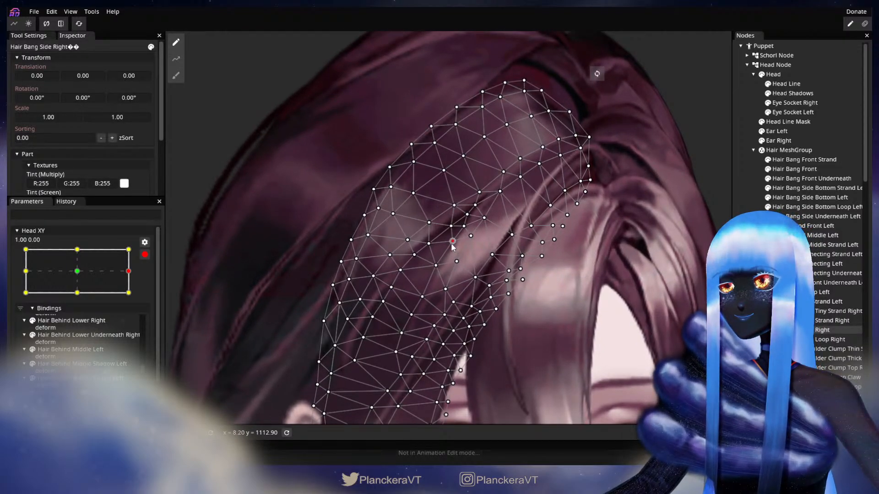
pyautogui.scroll(1, 445, 303)
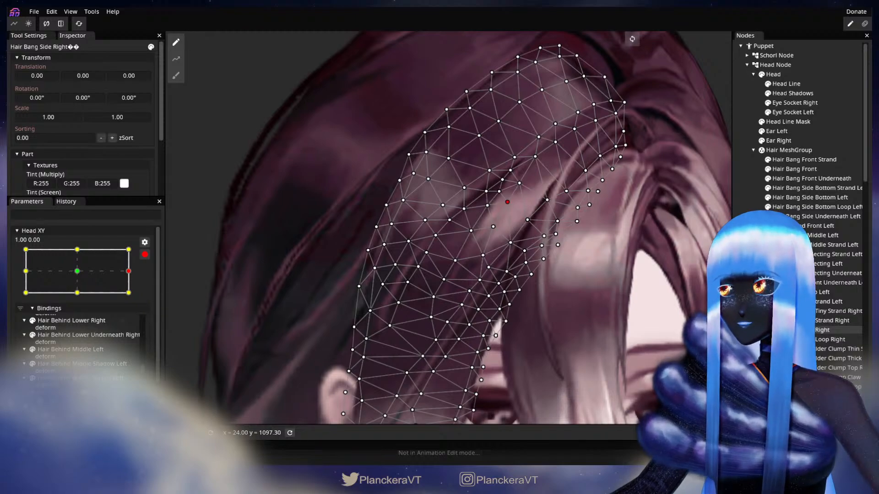
pyautogui.press('Escape')
# Disarm Head XY and move it around the 1.00, 0.00 keypoint to recheck the adjusted bang
pyautogui.scroll(-2, 542, 306)
pyautogui.scroll(-4, 541, 326)
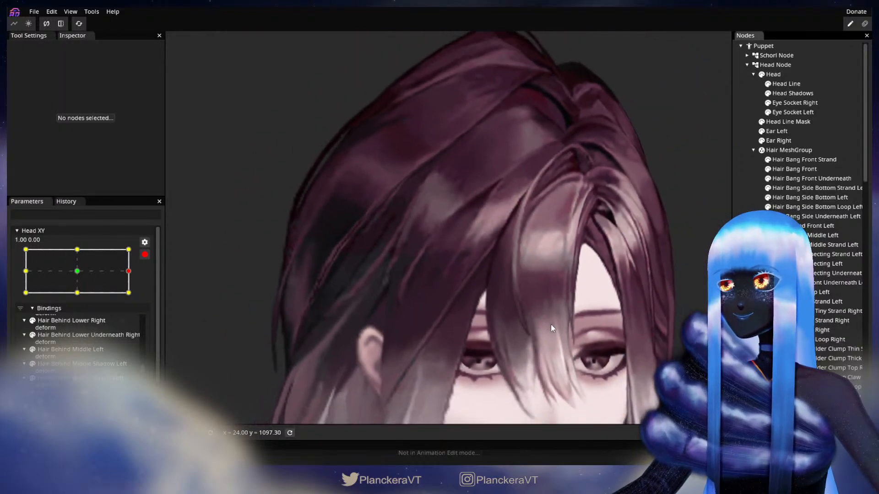
pyautogui.scroll(-3, 557, 331)
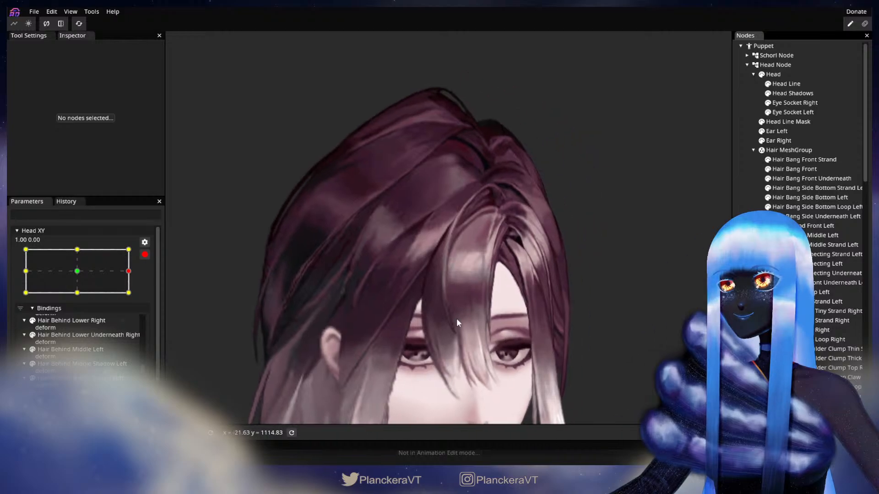
pyautogui.click(145, 255)
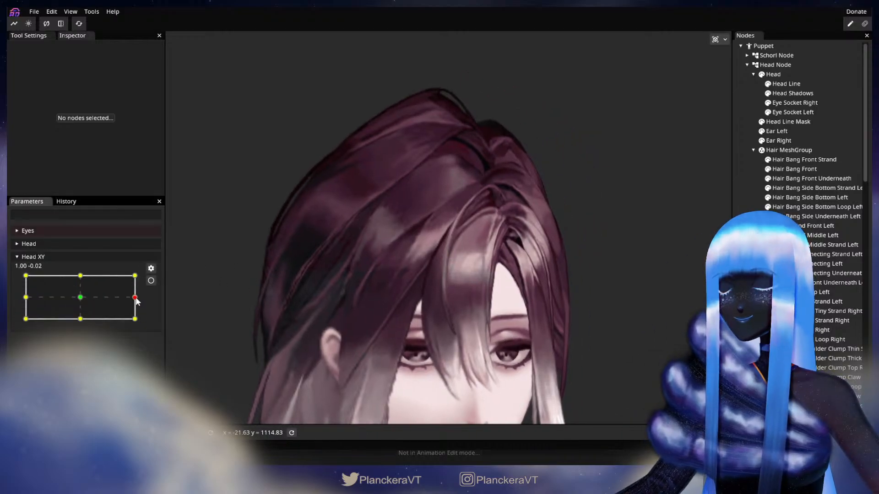
pyautogui.moveTo(136, 298); pyautogui.dragTo(160, 292)
# Rearm Head XY at 1.00, 0.00, select Hair Bang Side Right, and nudge the inner vertices below and beside its highlight
pyautogui.click(151, 282)
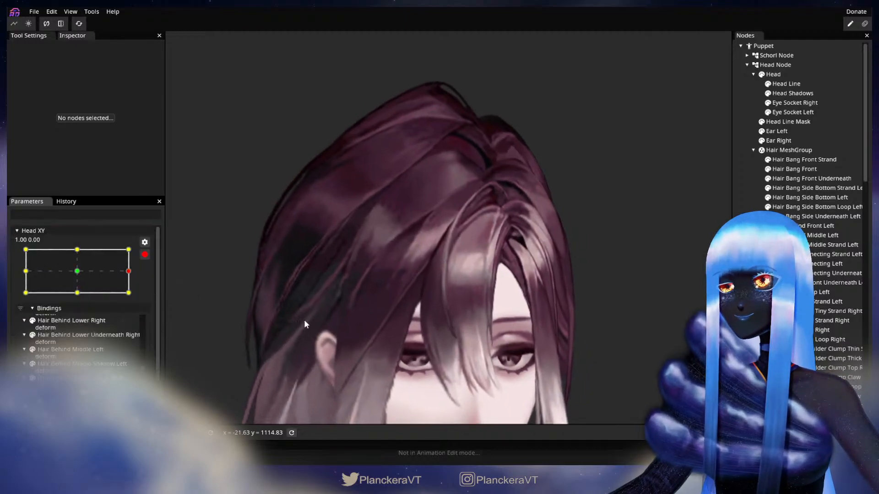
pyautogui.scroll(5, 347, 318)
pyautogui.moveTo(379, 334); pyautogui.dragTo(471, 320)
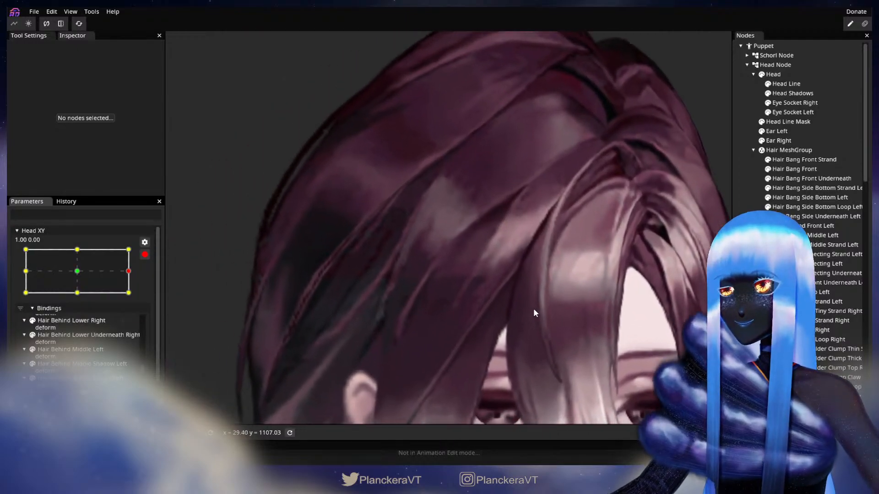
pyautogui.scroll(2, 591, 318)
pyautogui.click(449, 280)
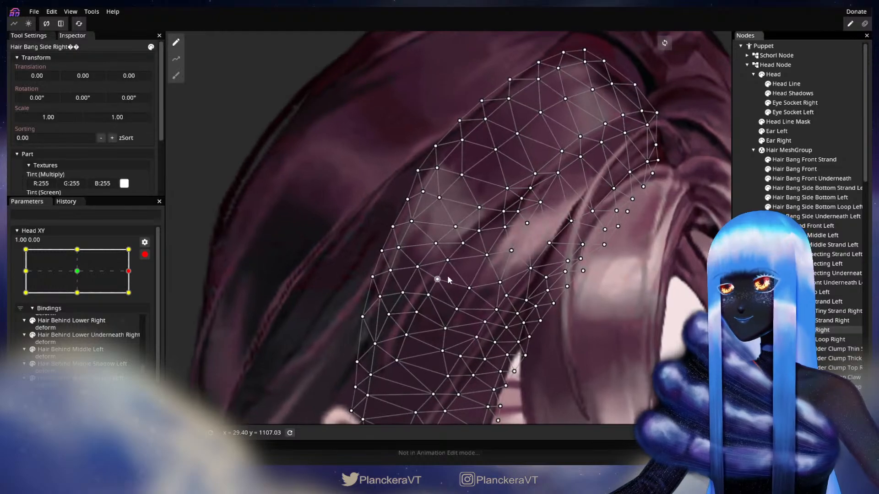
pyautogui.moveTo(470, 289); pyautogui.dragTo(474, 284)
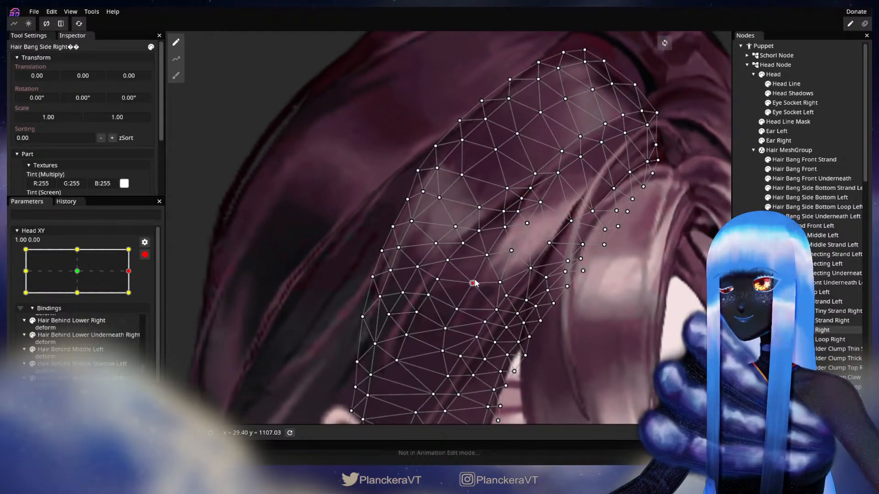
pyautogui.moveTo(450, 327); pyautogui.dragTo(453, 325)
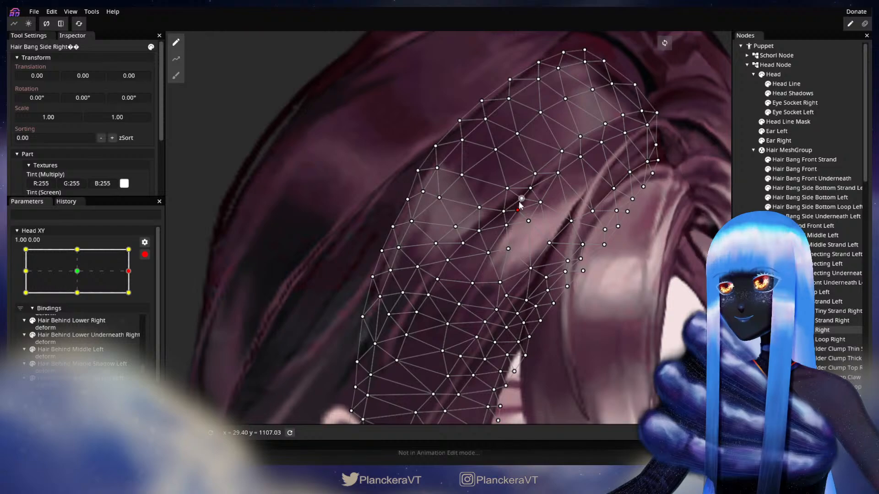
# Deselect the hair mesh, stop editing Head XY, and preview the turn from full side to centre and back
pyautogui.click(746, 274)
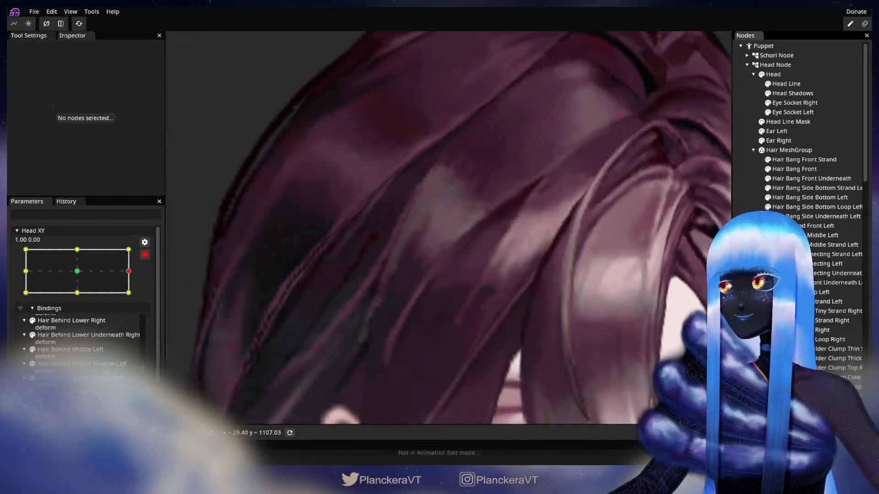
pyautogui.scroll(-10, 430, 341)
pyautogui.scroll(-10, 553, 306)
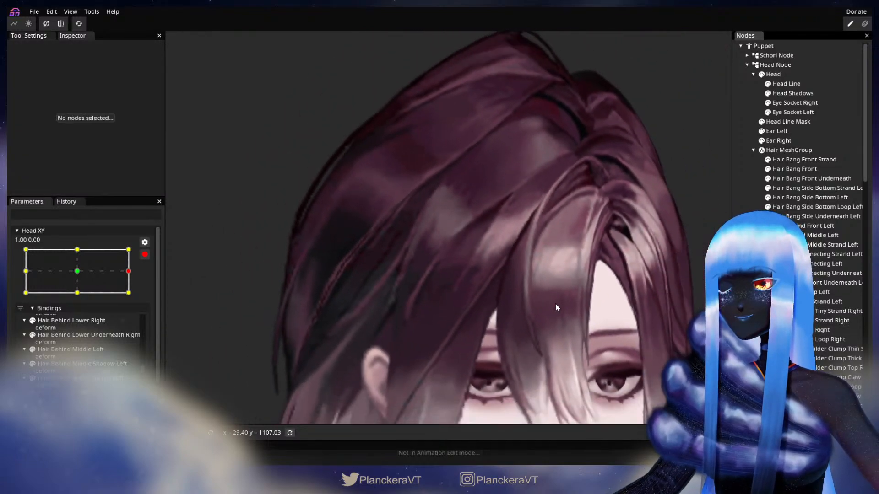
pyautogui.scroll(-3, 567, 304)
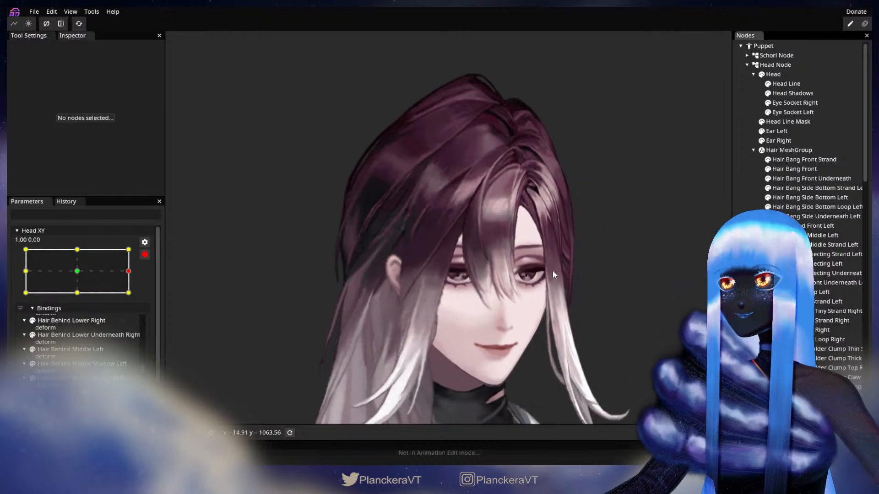
pyautogui.click(145, 254)
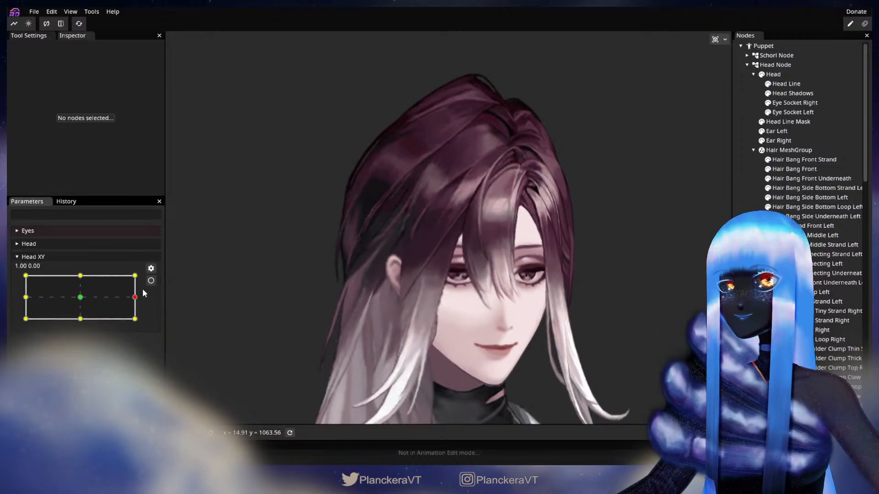
pyautogui.click(134, 298)
pyautogui.moveTo(135, 298); pyautogui.dragTo(81, 298)
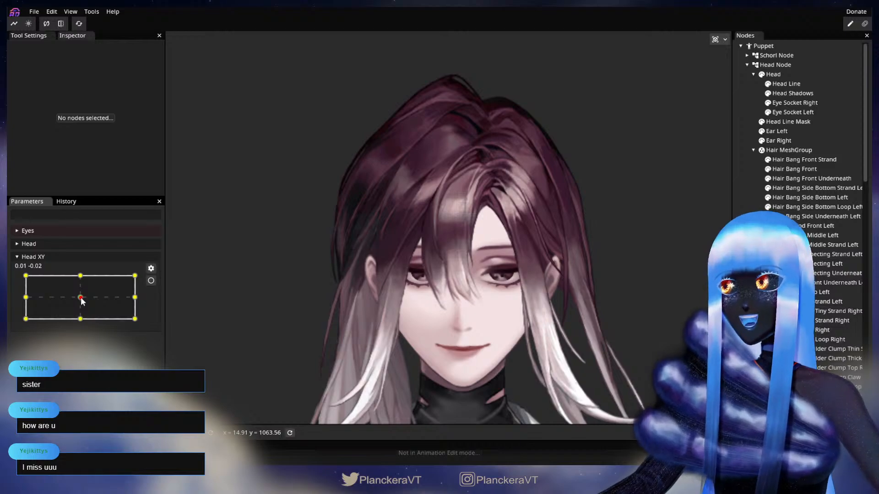
pyautogui.moveTo(81, 298); pyautogui.dragTo(137, 297)
# Arm Head XY at its 1.00, 0.00 keypoint and adjust Hair Bang Side Right's mesh vertices around the central highlight
pyautogui.click(151, 281)
pyautogui.scroll(3, 402, 276)
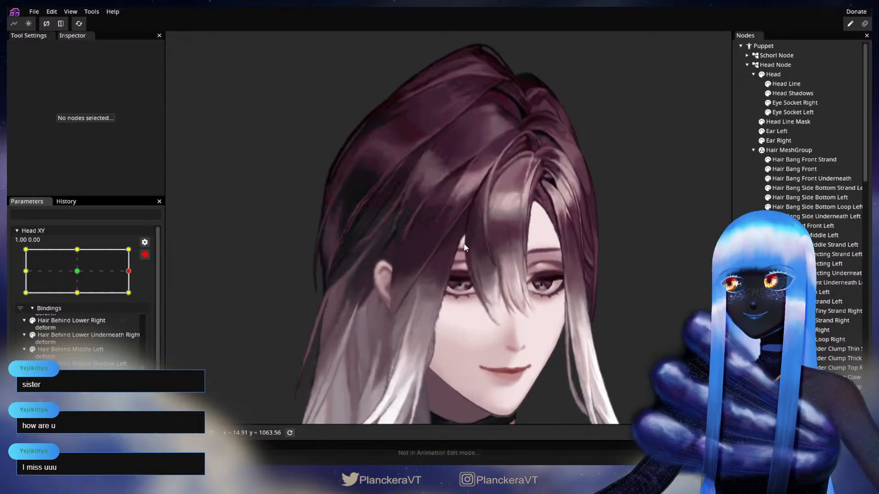
pyautogui.scroll(5, 460, 260)
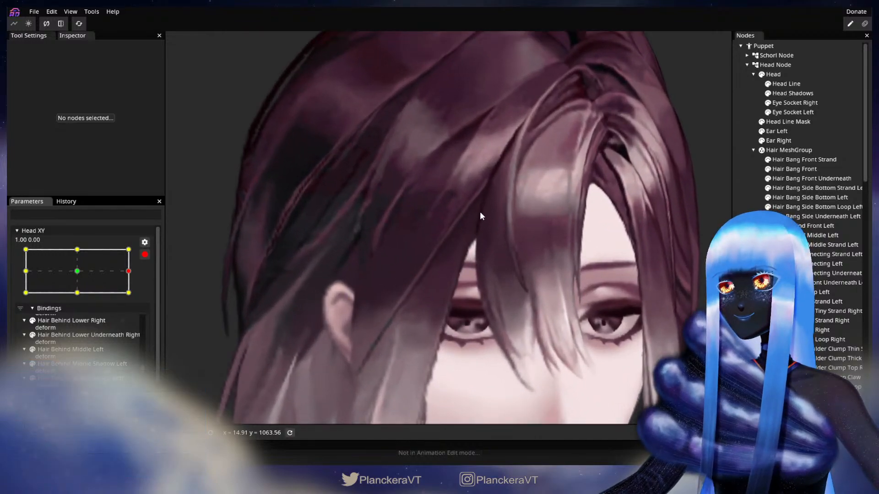
pyautogui.scroll(4, 469, 290)
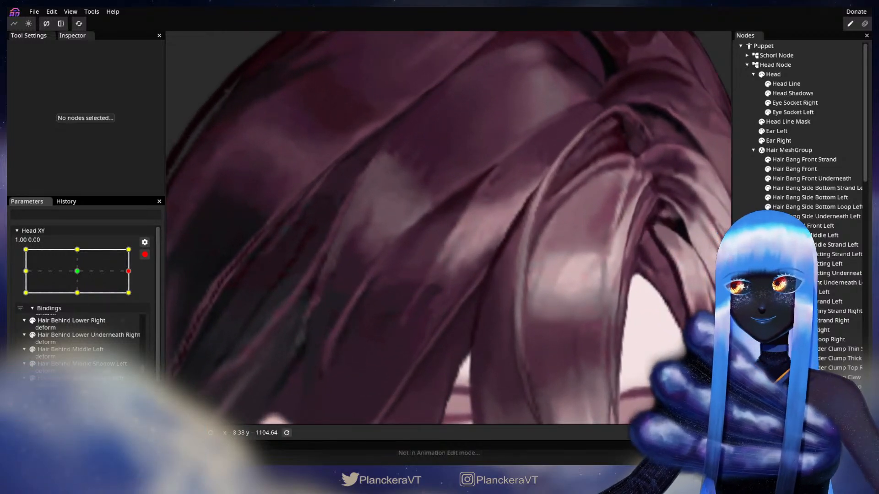
pyautogui.click(445, 288)
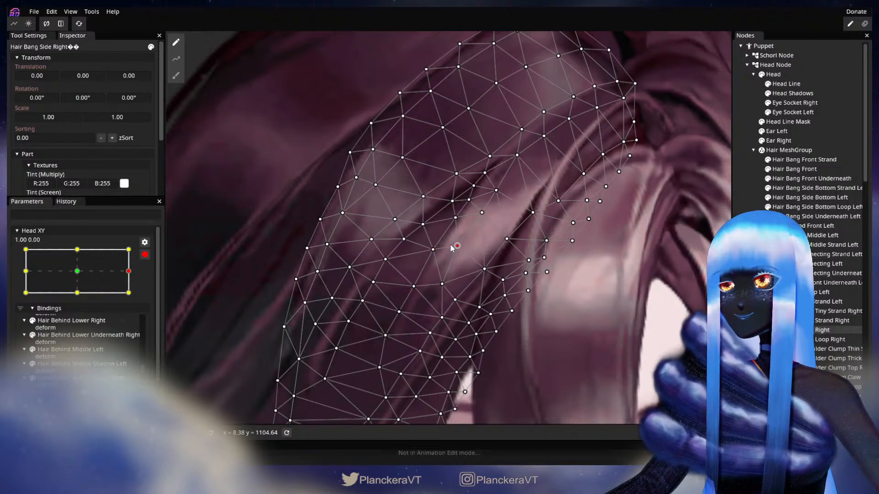
pyautogui.click(509, 316)
# Disarm Head XY and check the bang's deformation by moving X between 1.00 and about 0.88
pyautogui.scroll(-4, 509, 315)
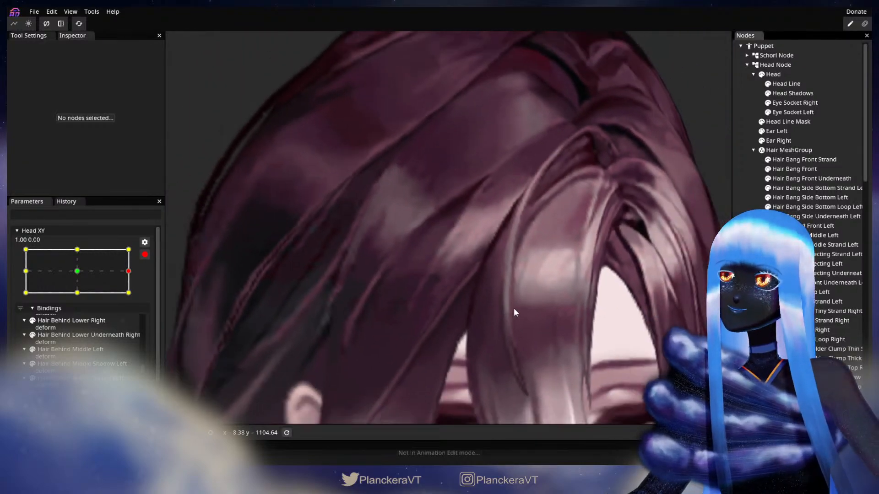
pyautogui.scroll(-2, 514, 310)
pyautogui.scroll(-2, 508, 309)
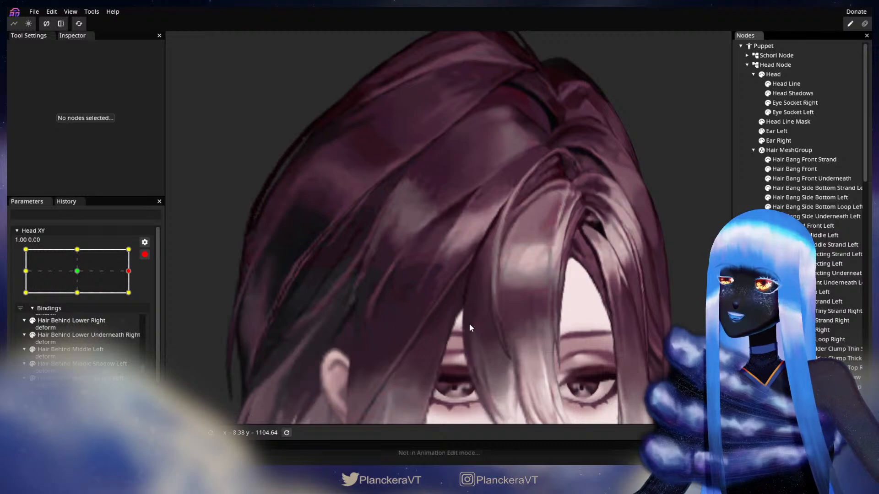
pyautogui.scroll(-2, 520, 304)
pyautogui.scroll(-3, 523, 306)
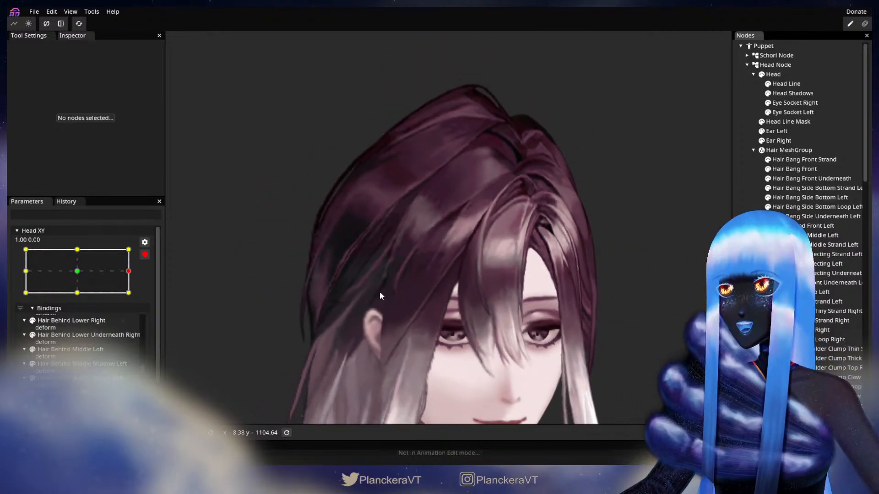
pyautogui.click(145, 255)
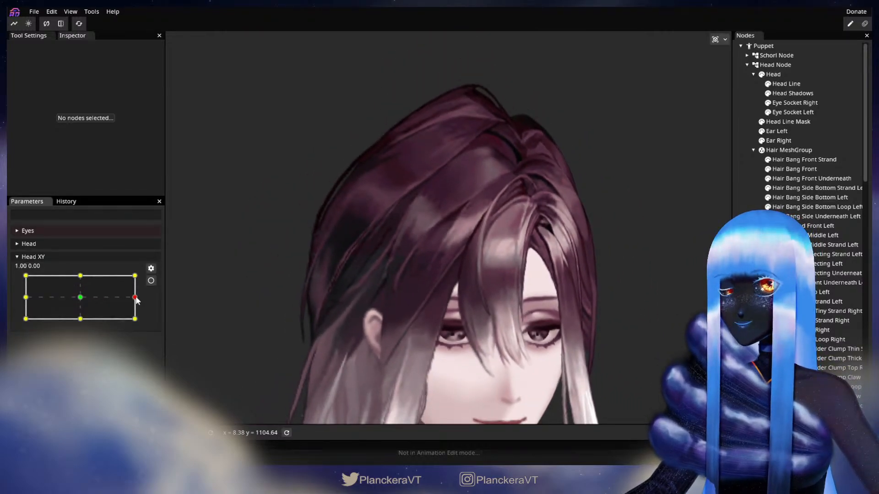
pyautogui.moveTo(136, 299)
pyautogui.mouseDown()
pyautogui.moveTo(77, 303)
pyautogui.moveTo(129, 300)
pyautogui.mouseUp()
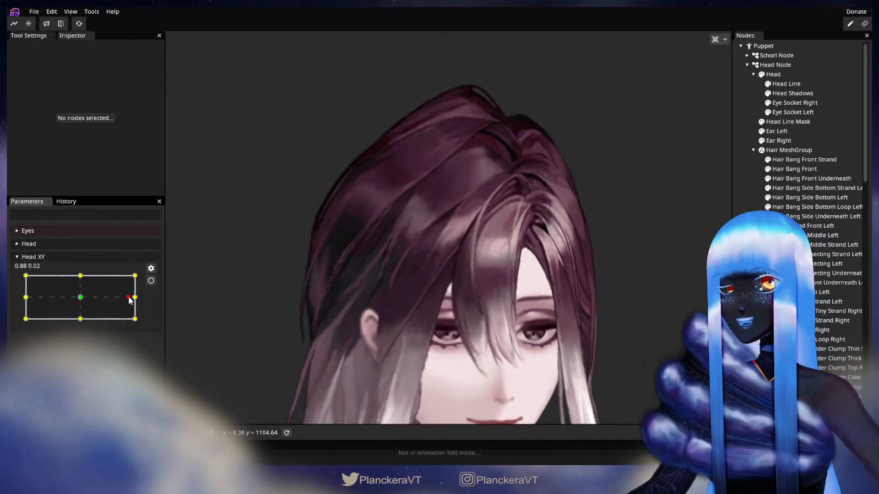
pyautogui.moveTo(130, 300)
pyautogui.mouseDown()
pyautogui.moveTo(137, 299)
pyautogui.moveTo(82, 300)
pyautogui.moveTo(135, 298)
pyautogui.mouseUp()
# Rearm Head XY at 1.00, 0.00 and refine the Hair Bang Side Right vertices just below the highlight
pyautogui.click(151, 281)
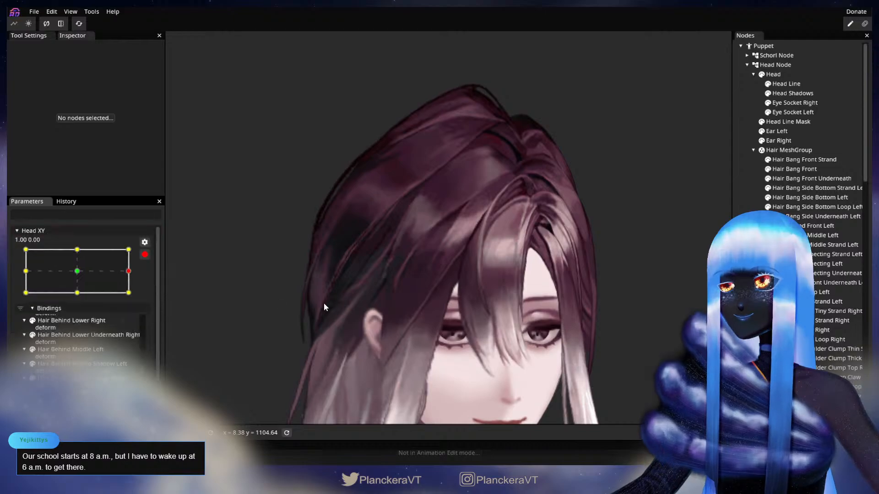
pyautogui.scroll(2, 391, 298)
pyautogui.scroll(3, 393, 295)
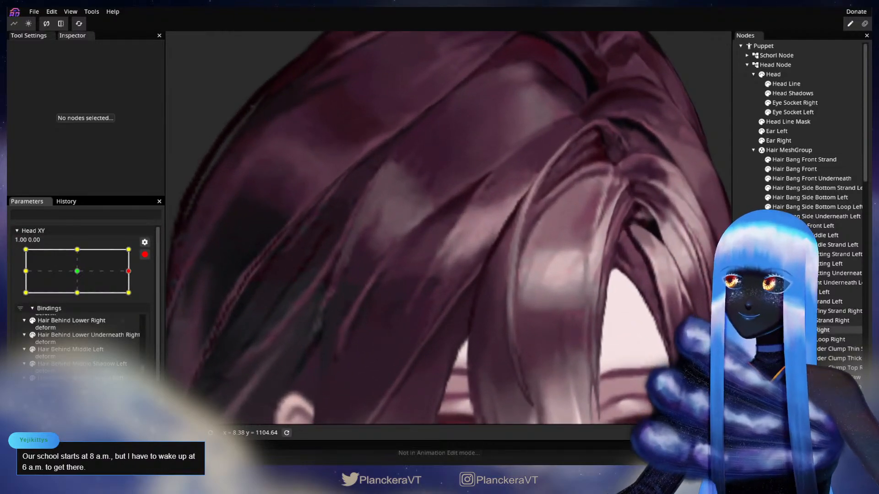
pyautogui.click(798, 330)
pyautogui.click(446, 277)
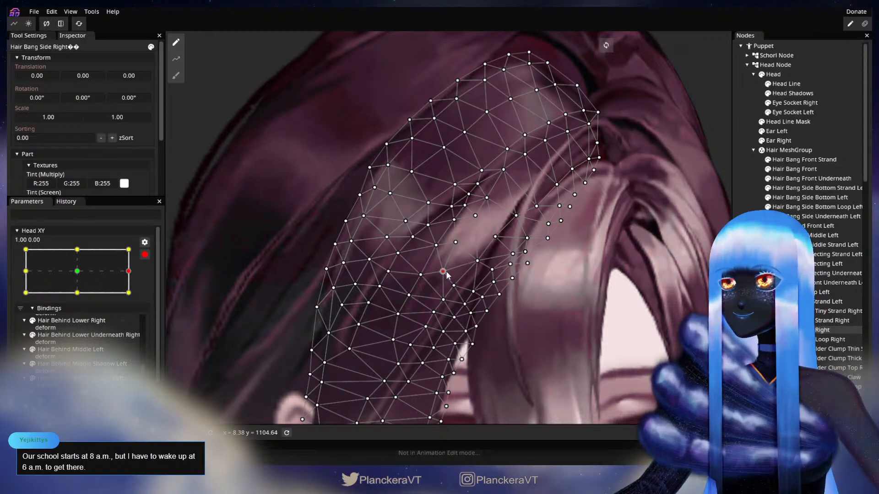
pyautogui.click(799, 330)
# Disarm Head XY and review the whole head's hair shape around the full side turn
pyautogui.scroll(-3, 433, 314)
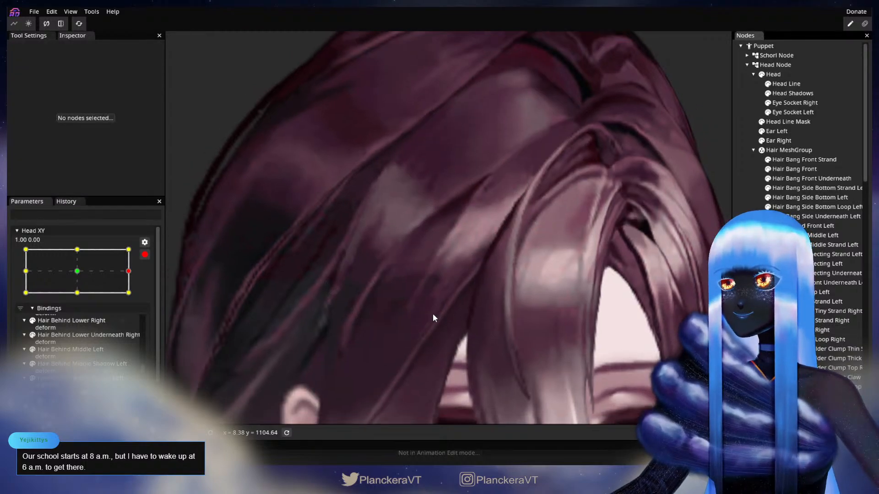
pyautogui.scroll(-5, 453, 315)
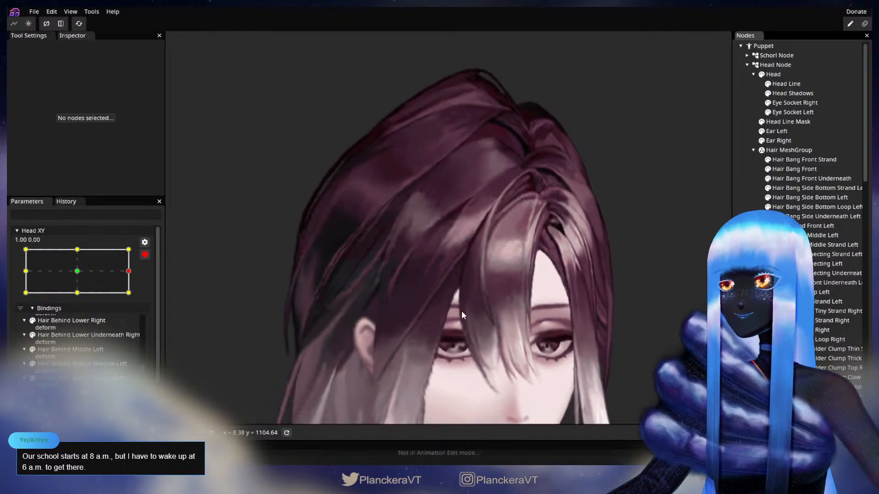
pyautogui.scroll(-3, 457, 281)
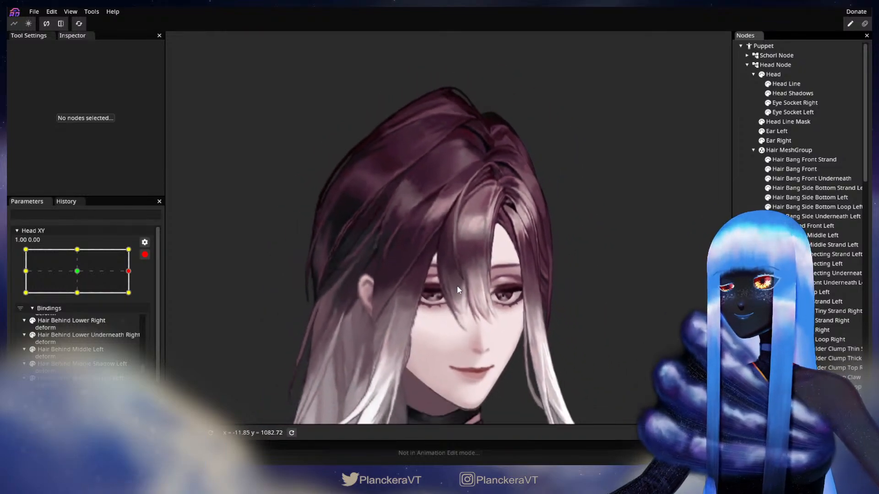
pyautogui.click(145, 256)
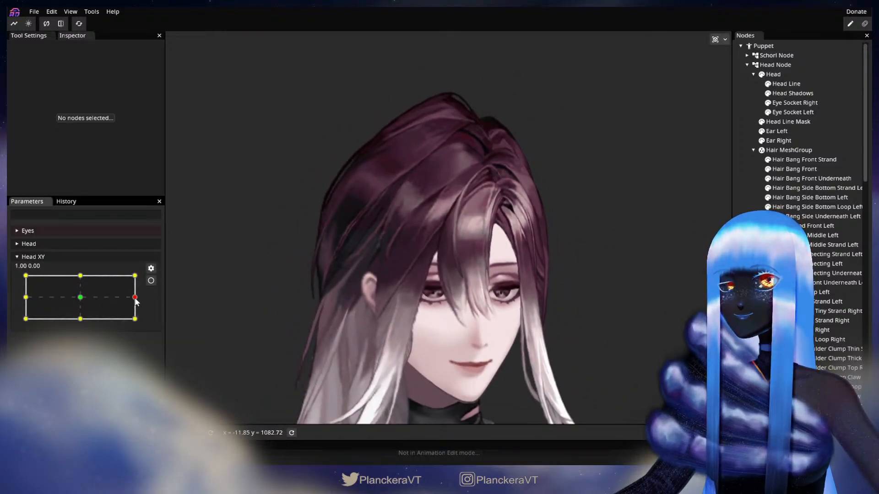
pyautogui.moveTo(135, 297)
pyautogui.mouseDown()
pyautogui.moveTo(83, 300)
pyautogui.moveTo(147, 301)
pyautogui.mouseUp()
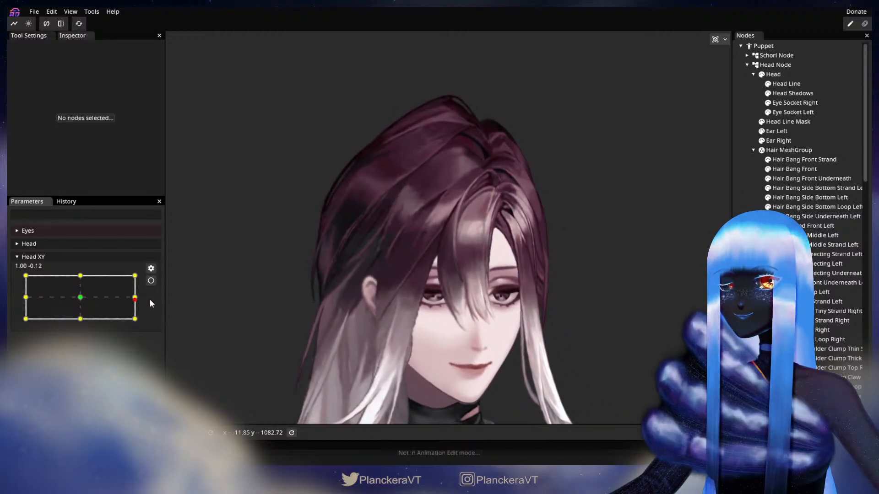
# Arm the 1.00, 0.00 keypoint and reshape Hair Bang Side Right's inner edge vertices beside the forehead gap above the eye
pyautogui.click(151, 280)
pyautogui.scroll(5, 440, 292)
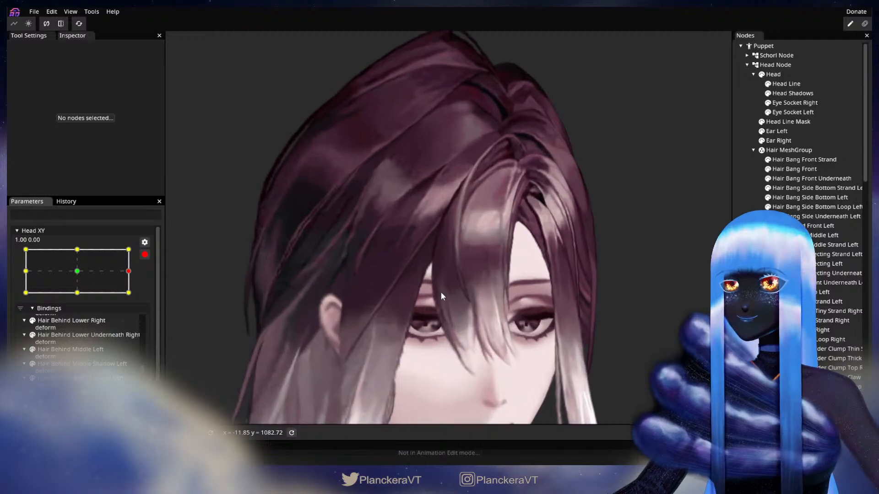
pyautogui.scroll(1, 451, 301)
pyautogui.moveTo(452, 301); pyautogui.dragTo(499, 268)
pyautogui.scroll(2, 609, 285)
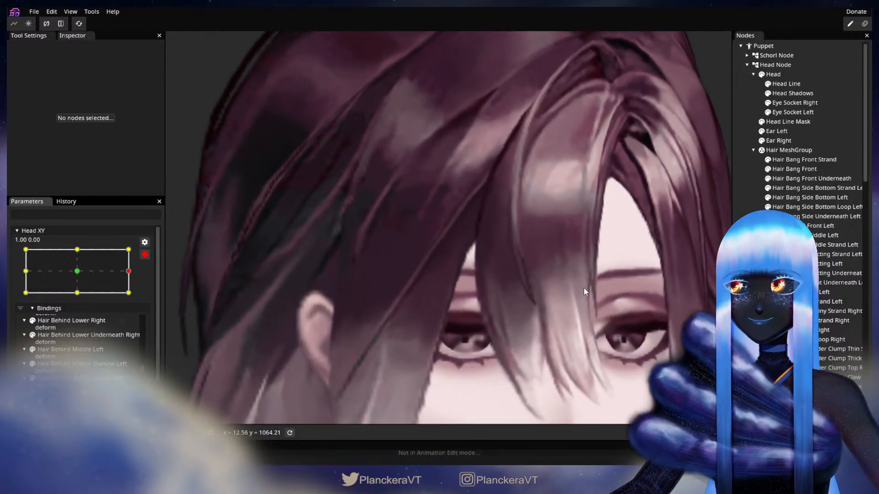
pyautogui.scroll(1, 583, 288)
pyautogui.click(801, 330)
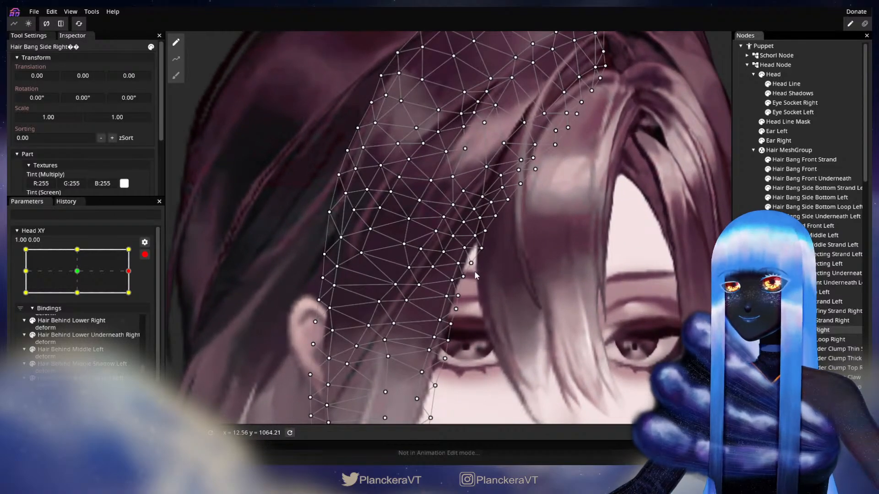
pyautogui.scroll(1, 476, 275)
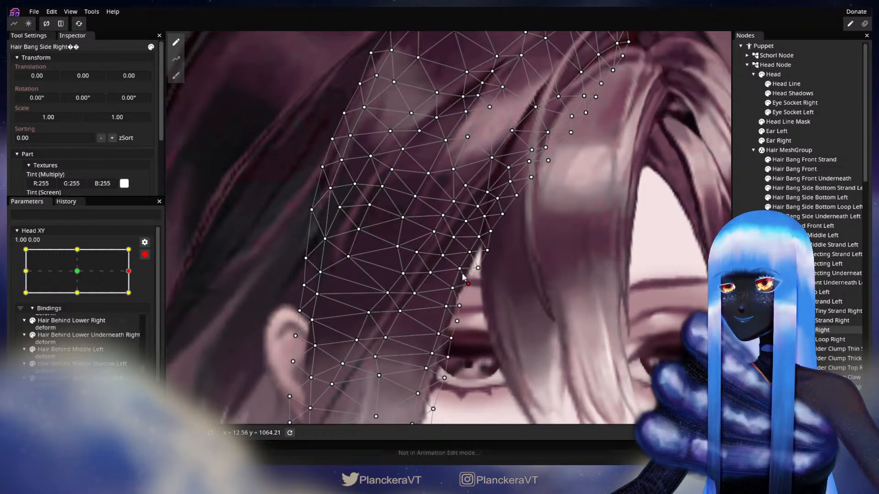
pyautogui.click(461, 273)
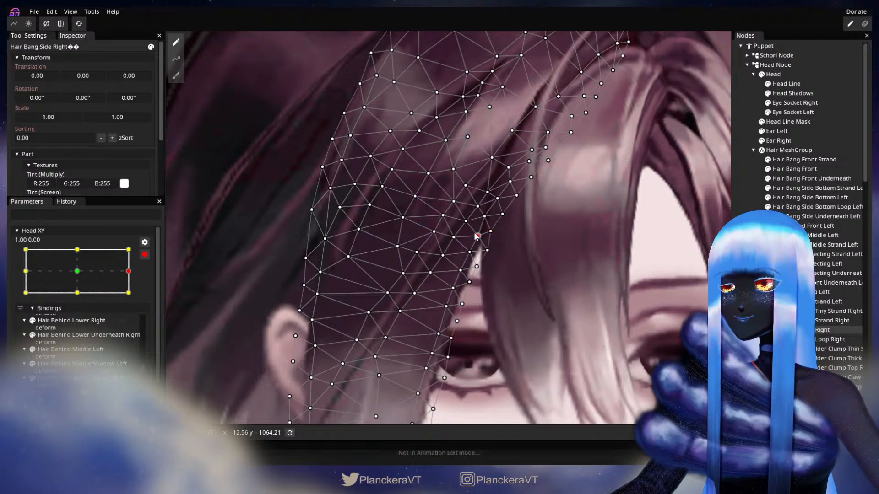
pyautogui.click(520, 299)
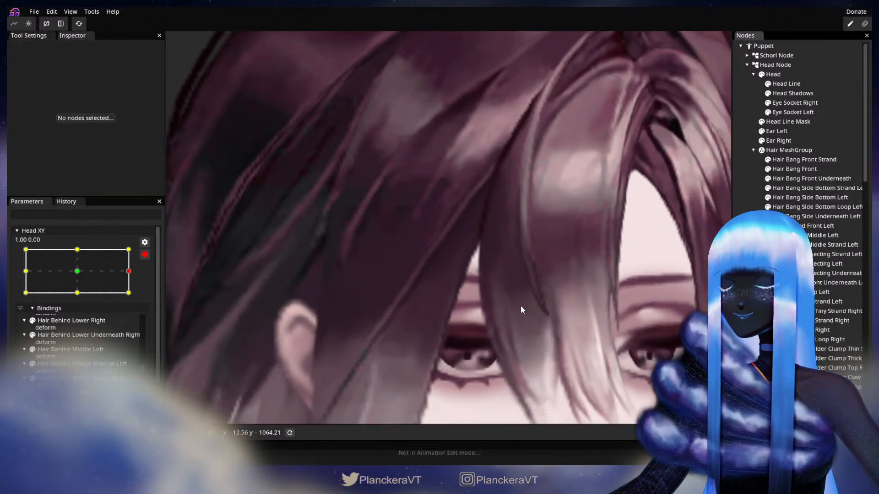
# Disarm Head XY, inspect the reshaped inner edge in motion, and return the parameter to the full side keypoint
pyautogui.scroll(-5, 524, 310)
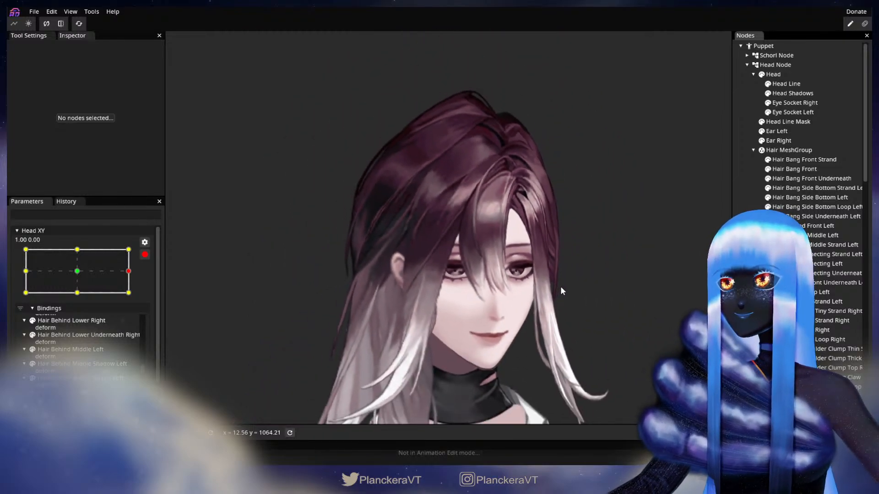
pyautogui.click(145, 260)
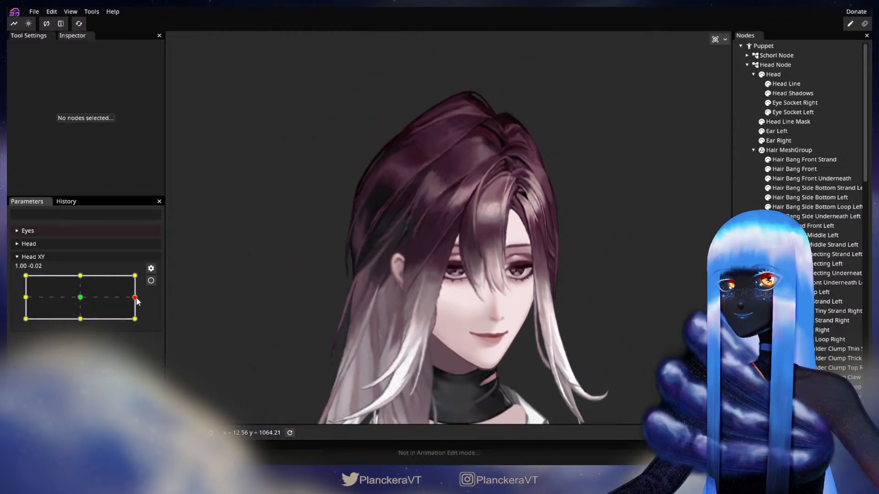
pyautogui.moveTo(136, 301)
pyautogui.mouseDown()
pyautogui.moveTo(81, 300)
pyautogui.moveTo(135, 298)
pyautogui.mouseUp()
# Arm Head XY at 1.00, 0.00 and nudge Hair Bang Side Right's vertices along the inner edge below the highlight
pyautogui.click(151, 281)
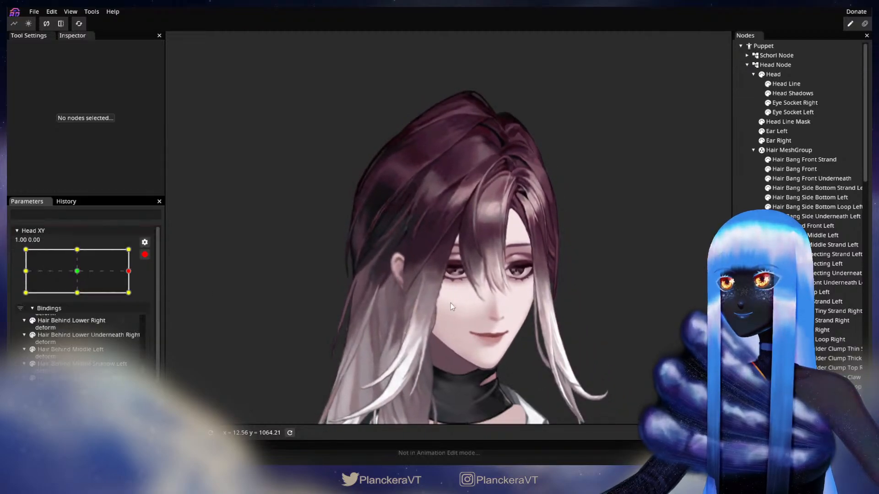
pyautogui.scroll(5, 443, 298)
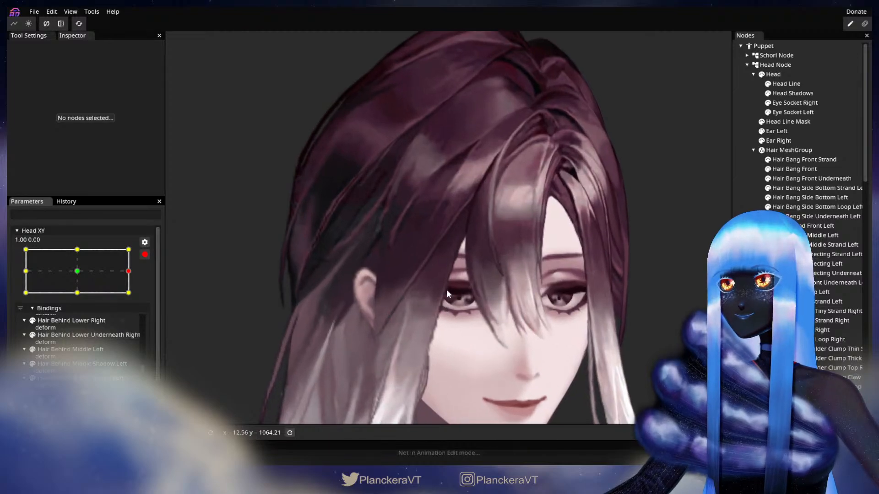
pyautogui.scroll(5, 458, 270)
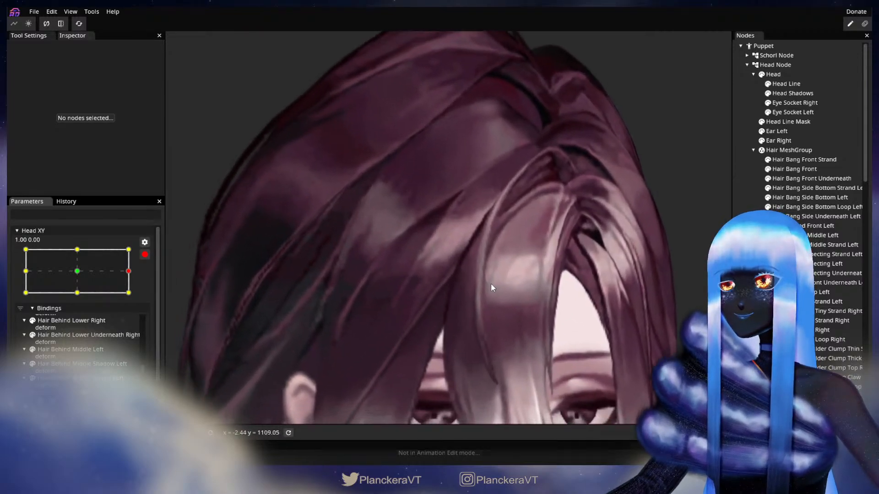
pyautogui.scroll(2, 550, 298)
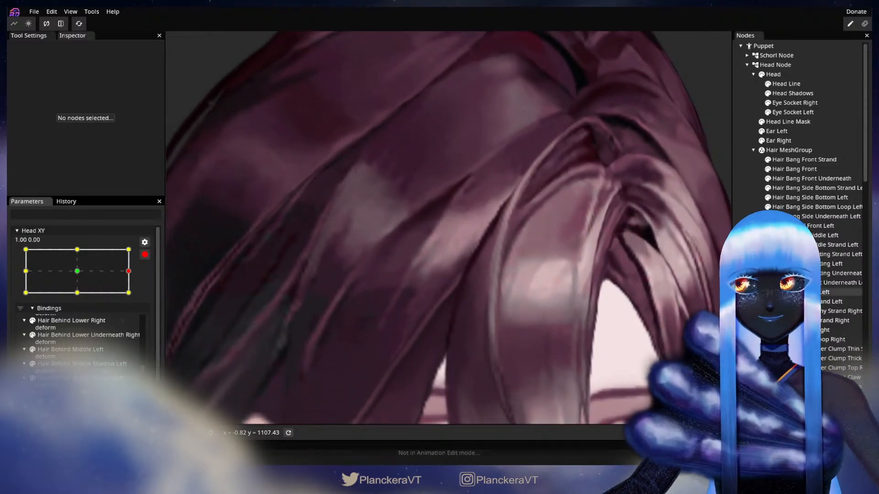
pyautogui.click(531, 297)
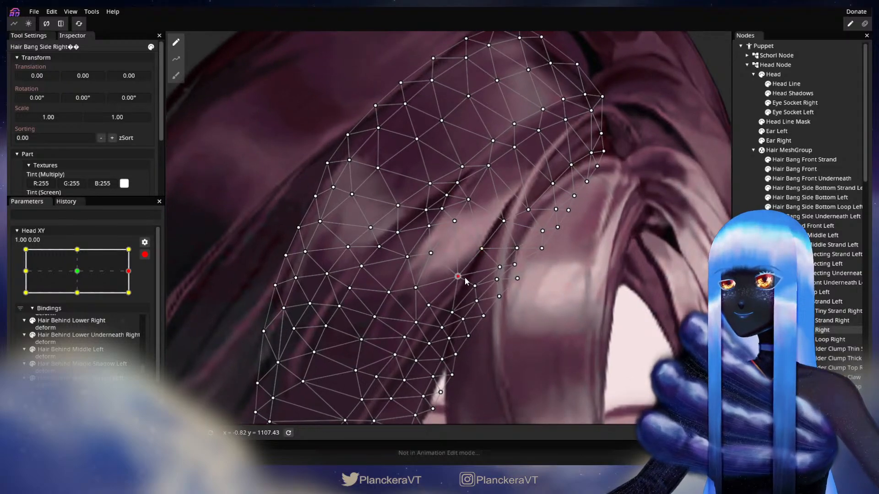
pyautogui.click(454, 313)
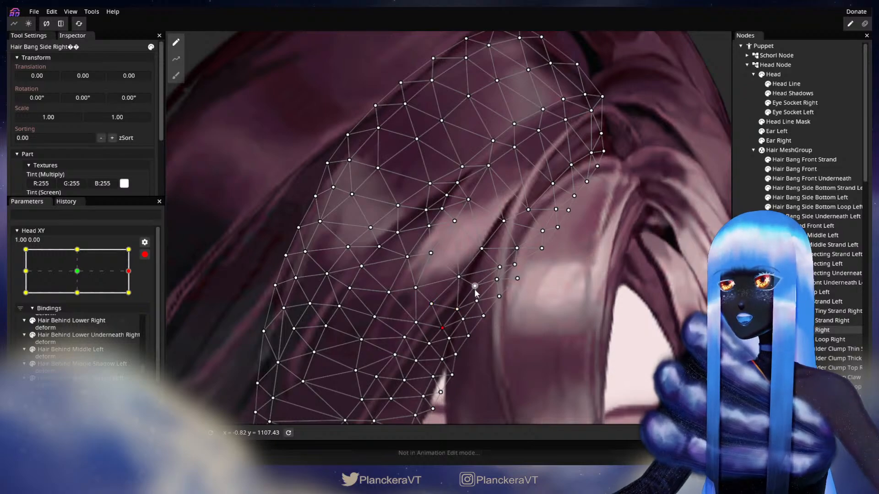
pyautogui.moveTo(481, 293); pyautogui.dragTo(482, 294)
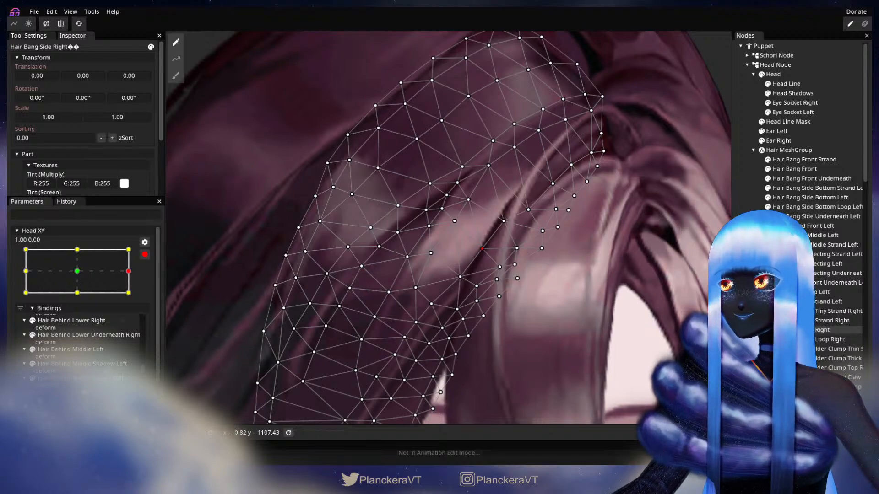
pyautogui.press('Escape')
# Disarm Head XY and inspect the side bang while sweeping the head between the centre and the full side turn
pyautogui.scroll(-3, 487, 368)
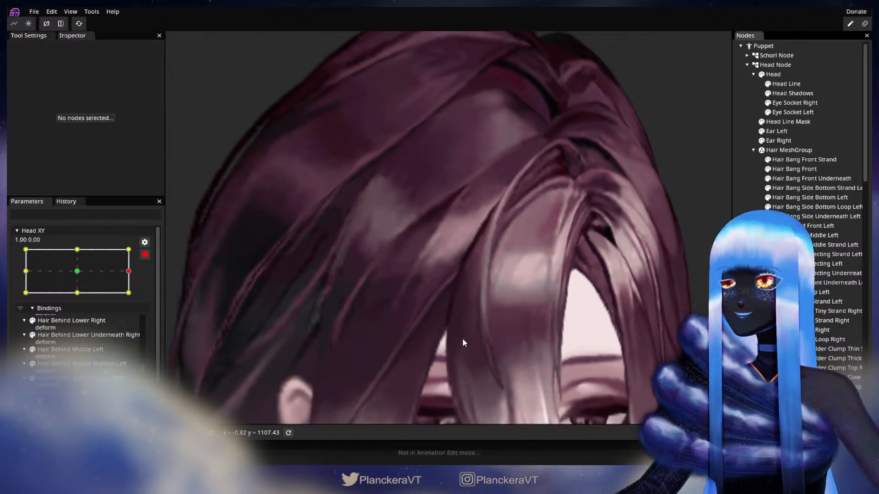
pyautogui.scroll(-5, 462, 339)
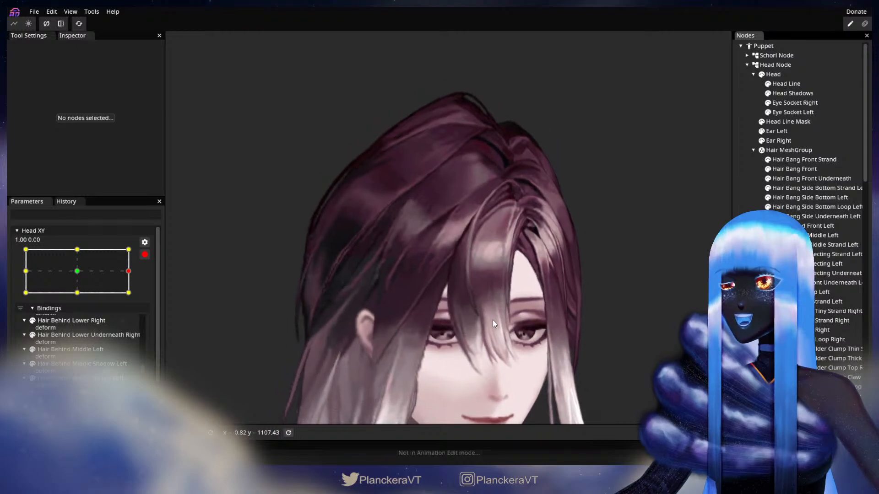
pyautogui.scroll(-4, 492, 320)
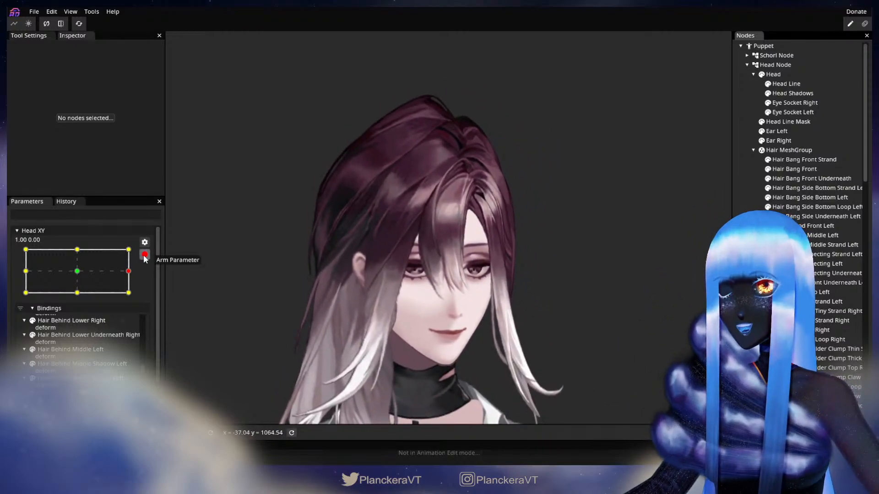
pyautogui.click(144, 254)
pyautogui.click(136, 298)
pyautogui.moveTo(135, 298); pyautogui.dragTo(83, 298)
pyautogui.moveTo(85, 300); pyautogui.dragTo(138, 302)
# Rearm Head XY at 1.00, 0.00 and smooth Hair Bang Side Right's mesh with the Circle Brush at size 16.00
pyautogui.click(151, 281)
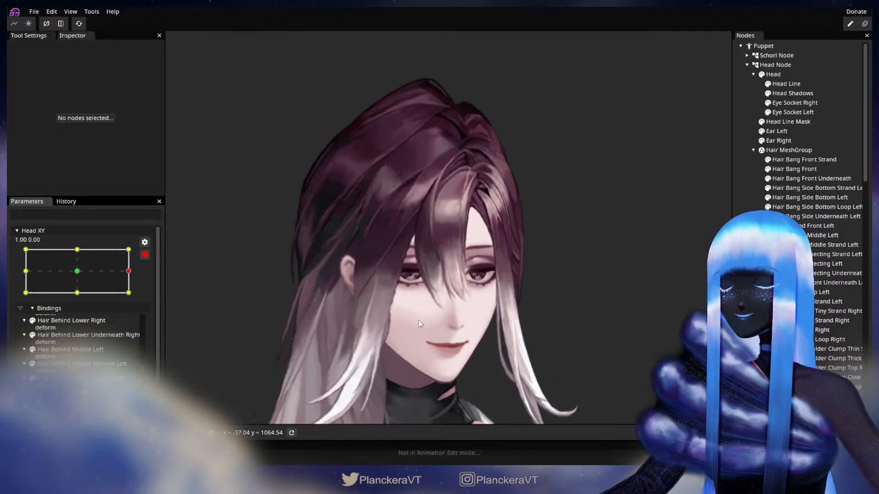
pyautogui.scroll(5, 433, 310)
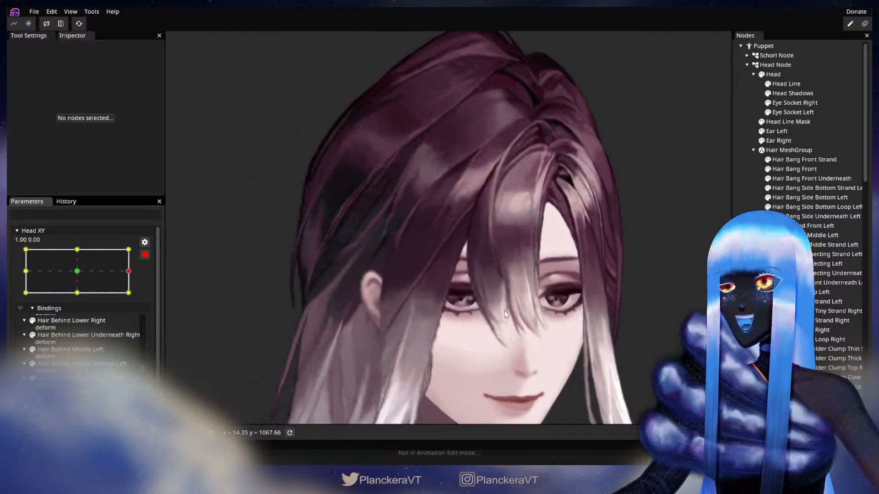
pyautogui.scroll(3, 512, 317)
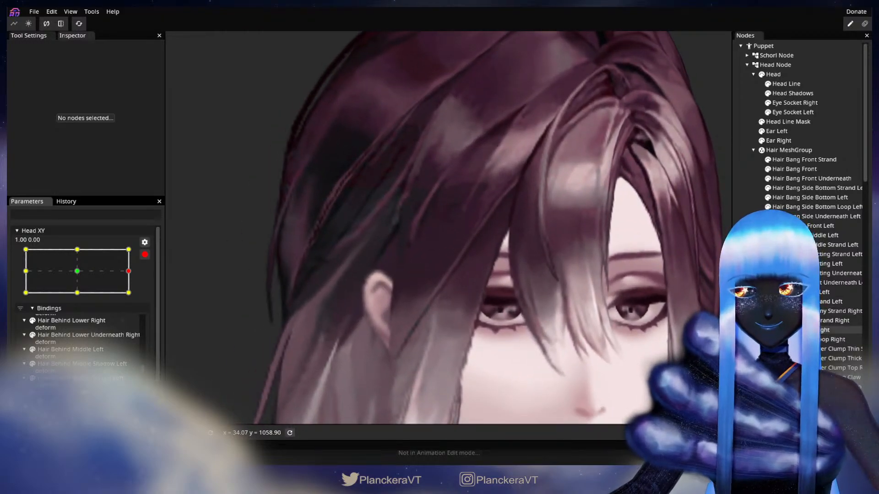
pyautogui.click(564, 336)
pyautogui.click(175, 75)
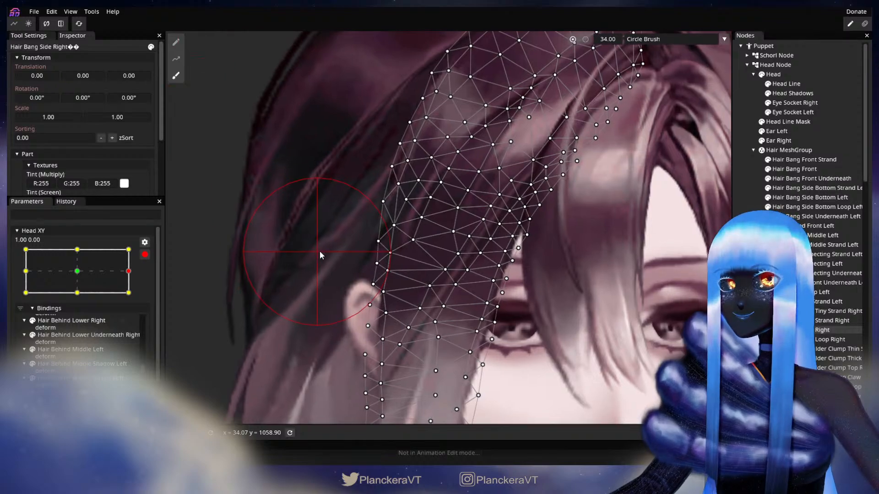
pyautogui.moveTo(570, 215); pyautogui.dragTo(258, 236)
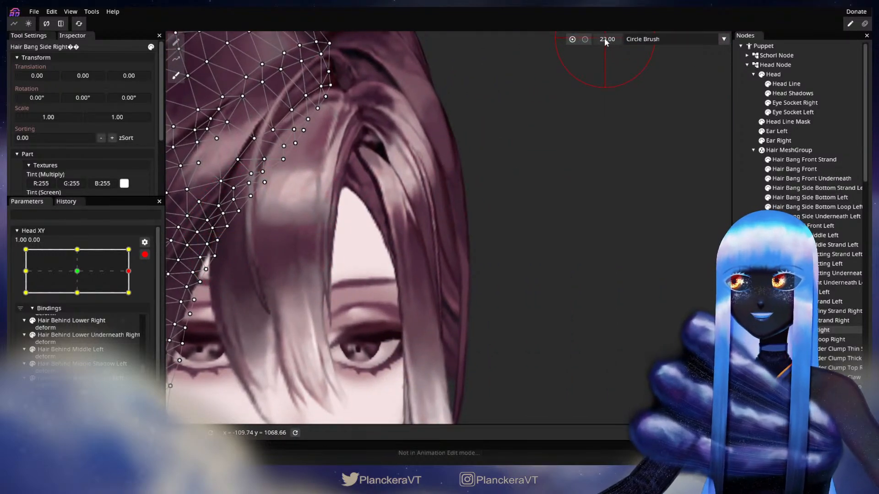
pyautogui.moveTo(255, 410); pyautogui.dragTo(526, 313)
pyautogui.scroll(1, 536, 302)
pyautogui.moveTo(550, 280); pyautogui.dragTo(548, 345)
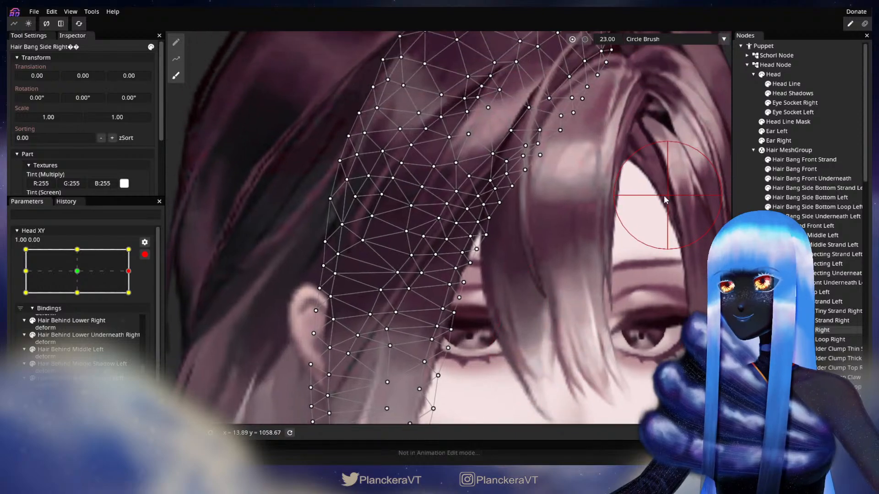
pyautogui.moveTo(669, 194); pyautogui.dragTo(407, 182)
pyautogui.moveTo(611, 40); pyautogui.dragTo(608, 41)
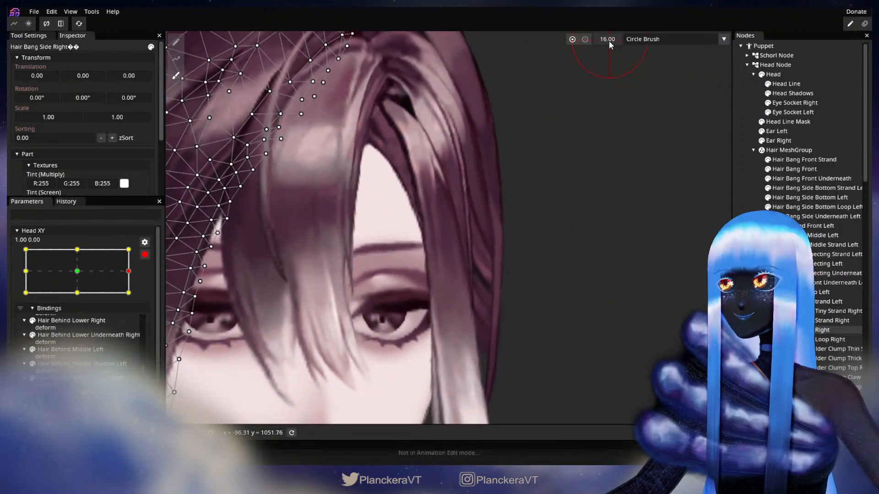
pyautogui.scroll(1, 561, 263)
pyautogui.moveTo(606, 259); pyautogui.dragTo(650, 246)
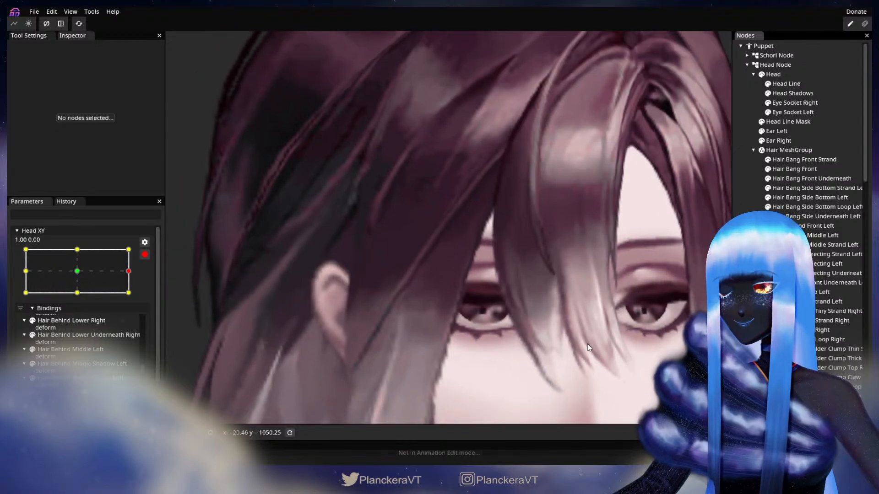
# Disarm Head XY and examine how the brushed side bang moves with the head, finishing at the full side turn
pyautogui.scroll(-5, 584, 352)
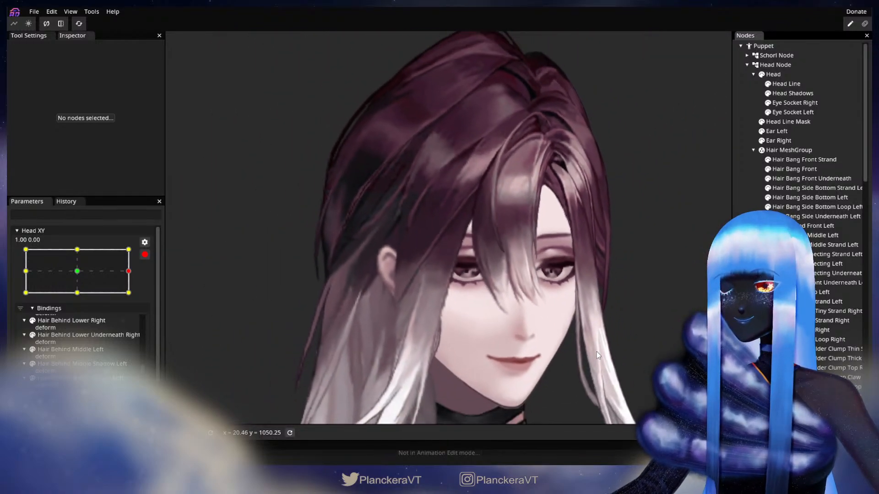
pyautogui.moveTo(610, 320); pyautogui.dragTo(512, 337)
pyautogui.scroll(-1, 512, 337)
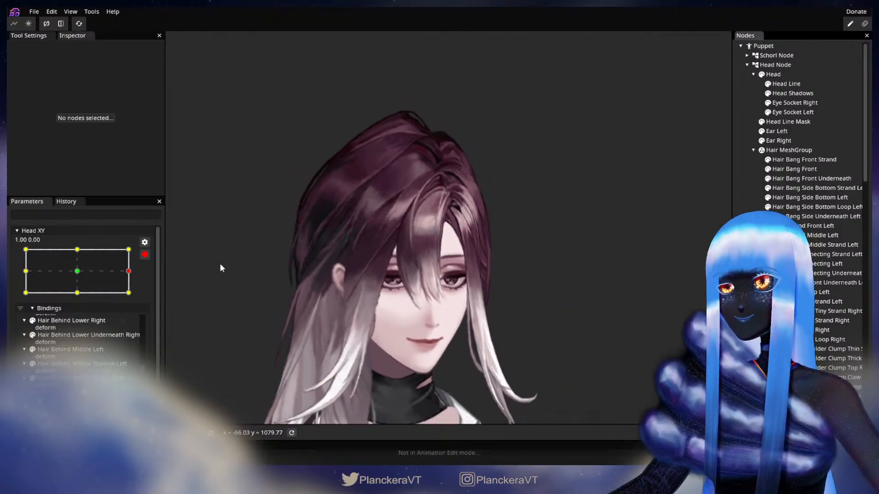
pyautogui.click(144, 255)
pyautogui.moveTo(134, 297)
pyautogui.mouseDown()
pyautogui.moveTo(82, 298)
pyautogui.moveTo(138, 295)
pyautogui.mouseUp()
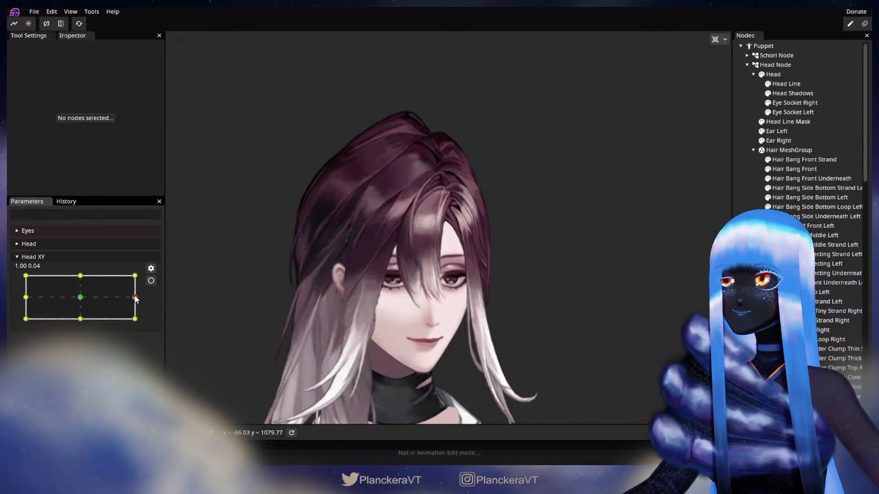
pyautogui.moveTo(135, 297)
pyautogui.mouseDown()
pyautogui.moveTo(109, 303)
pyautogui.moveTo(141, 302)
pyautogui.moveTo(79, 299)
pyautogui.moveTo(145, 302)
pyautogui.mouseUp()
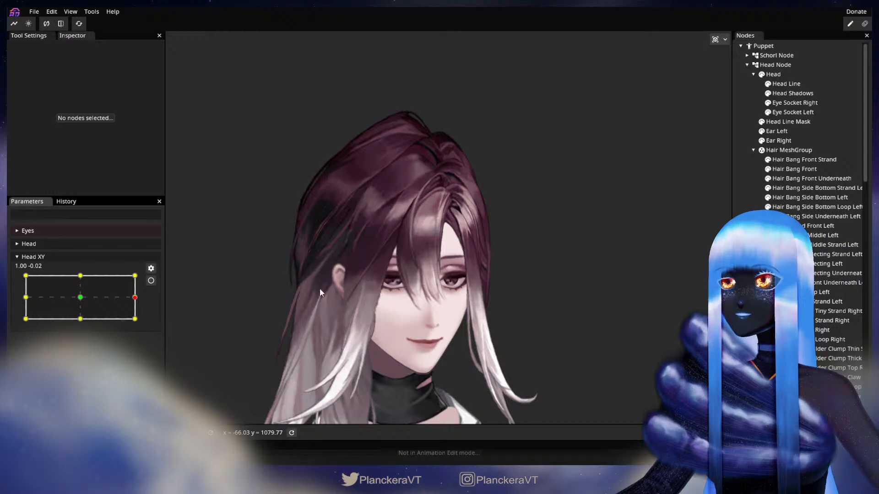
pyautogui.moveTo(141, 301)
pyautogui.mouseDown()
pyautogui.moveTo(80, 300)
pyautogui.moveTo(148, 295)
pyautogui.mouseUp()
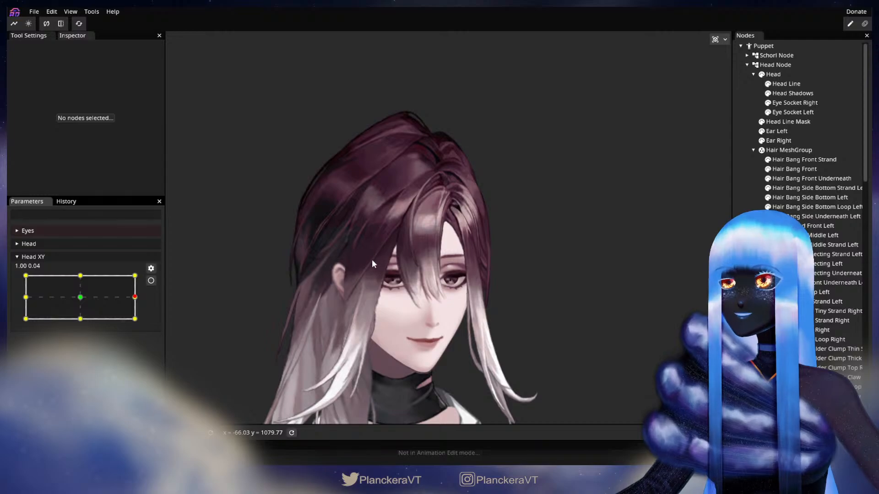
pyautogui.moveTo(364, 271); pyautogui.dragTo(393, 298)
pyautogui.scroll(1, 356, 294)
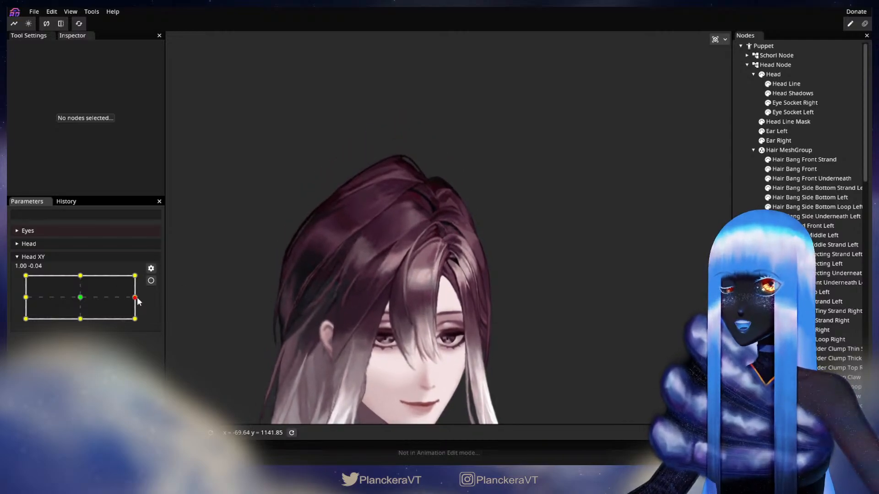
pyautogui.moveTo(135, 297)
pyautogui.mouseDown()
pyautogui.moveTo(77, 302)
pyautogui.moveTo(136, 297)
pyautogui.mouseUp()
# Arm the 1.00, 0.00 keypoint and fine-tune the Hair Bang Side Right vertex at the highlight's inner end
pyautogui.click(151, 280)
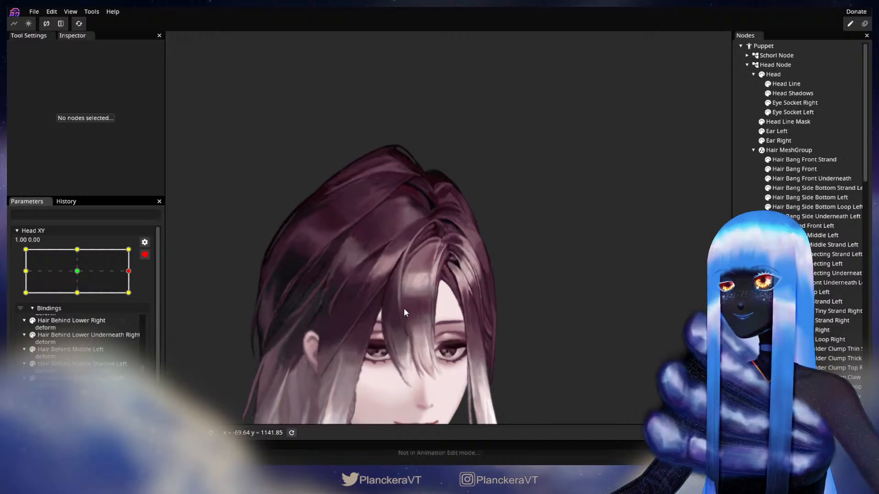
pyautogui.scroll(5, 403, 306)
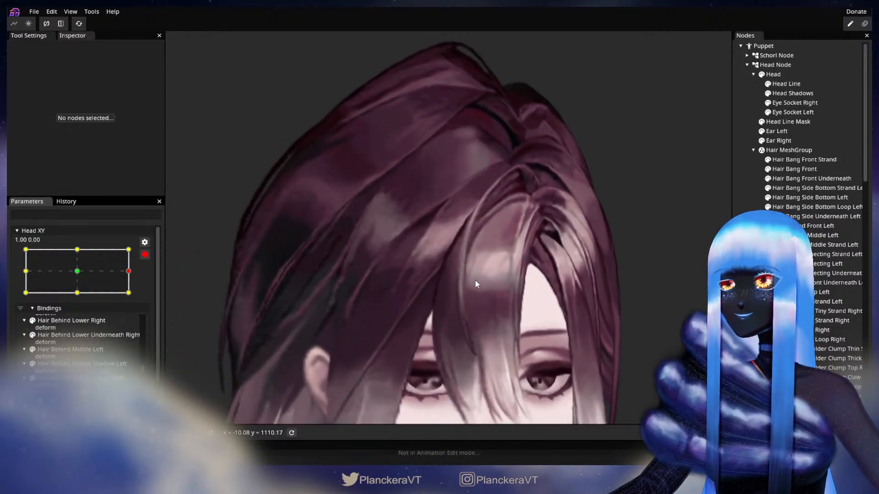
pyautogui.scroll(3, 457, 298)
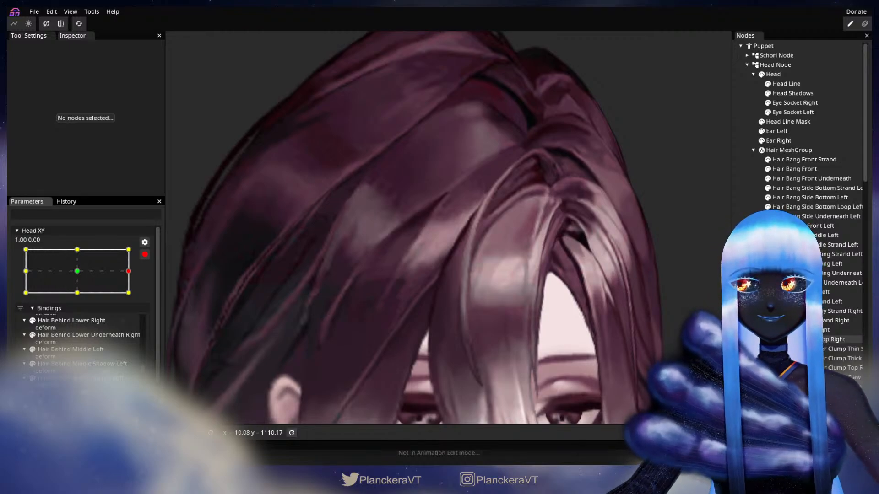
pyautogui.click(507, 312)
pyautogui.scroll(3, 458, 293)
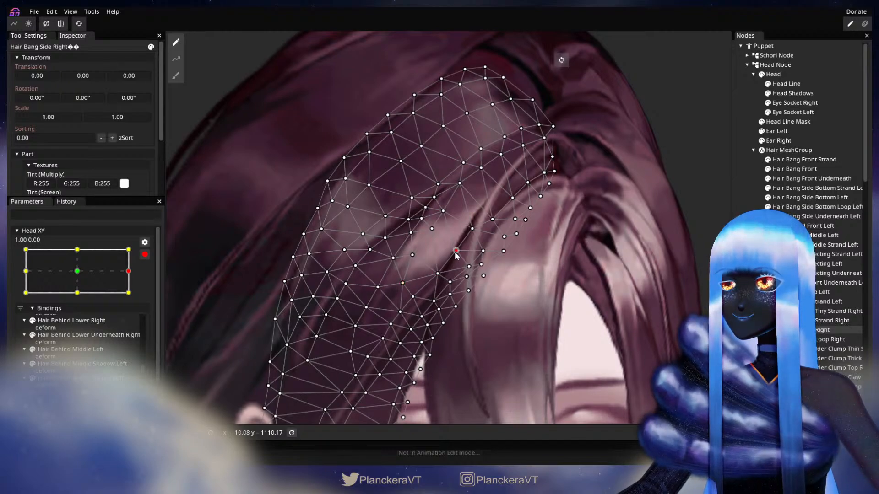
pyautogui.click(503, 285)
# Disarm Head XY and check the fine-tuned highlight area of the side bang in motion near the full side turn
pyautogui.scroll(-5, 509, 335)
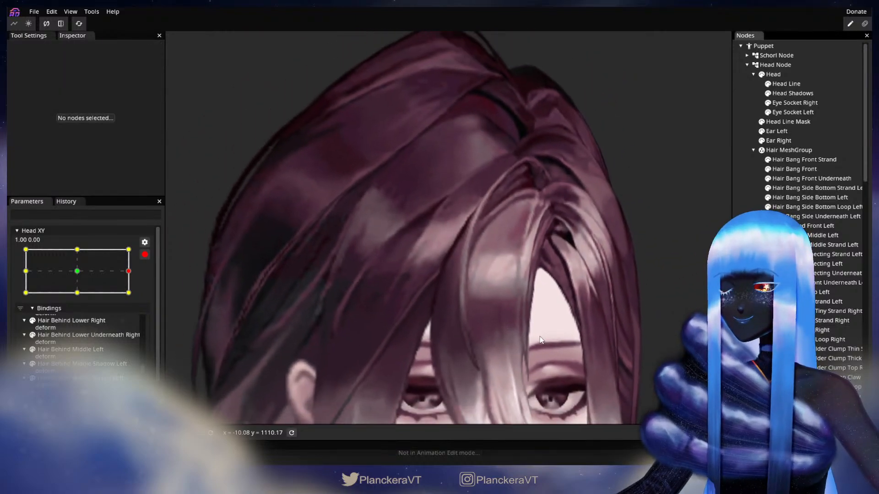
pyautogui.scroll(-15, 540, 340)
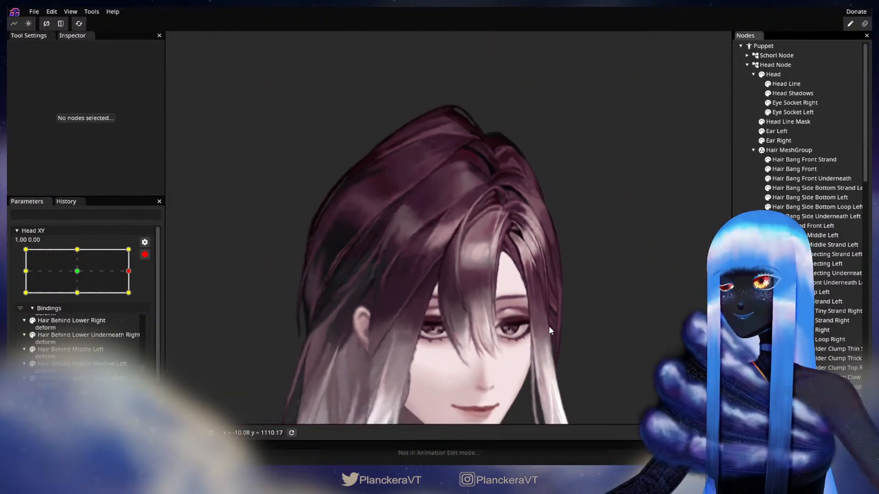
pyautogui.scroll(-4, 540, 329)
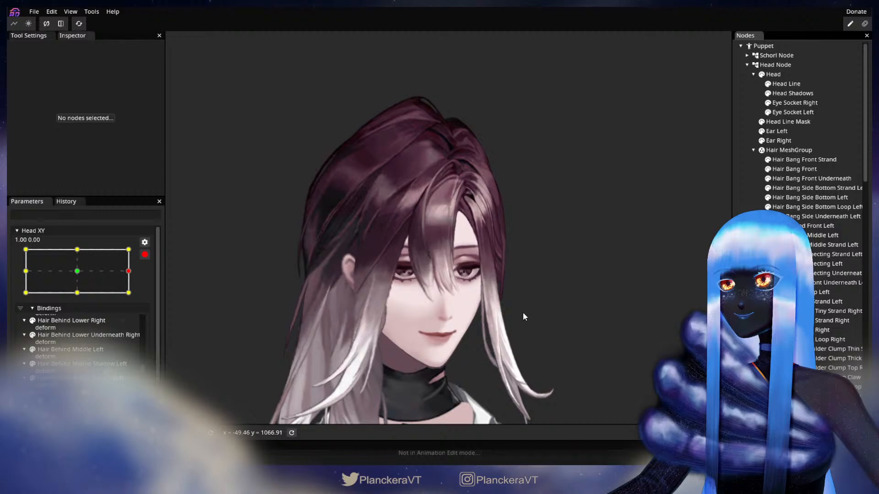
pyautogui.click(145, 255)
pyautogui.moveTo(135, 297)
pyautogui.mouseDown()
pyautogui.moveTo(80, 298)
pyautogui.moveTo(136, 299)
pyautogui.mouseUp()
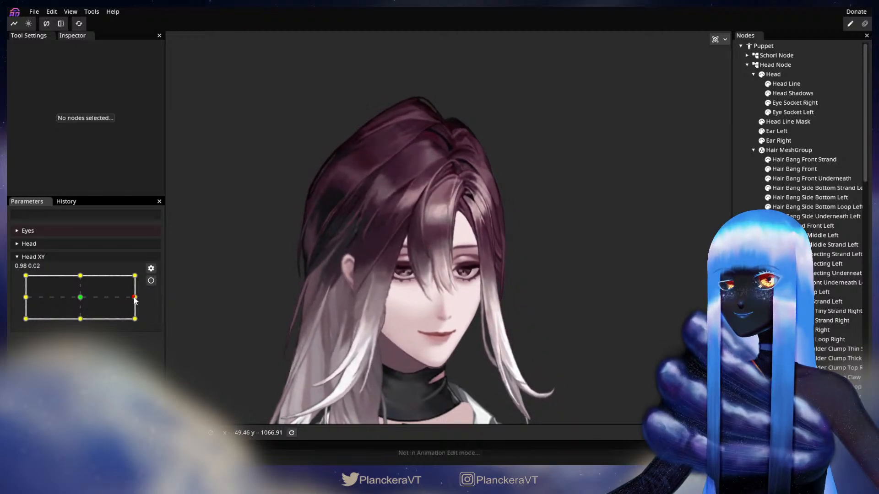
# Arm the Head XY keypoint at 1.00, 0.00 and fine-tune the Hair Bang Side Right vertex in the dark strand beside the highlight
pyautogui.click(150, 281)
pyautogui.scroll(5, 421, 279)
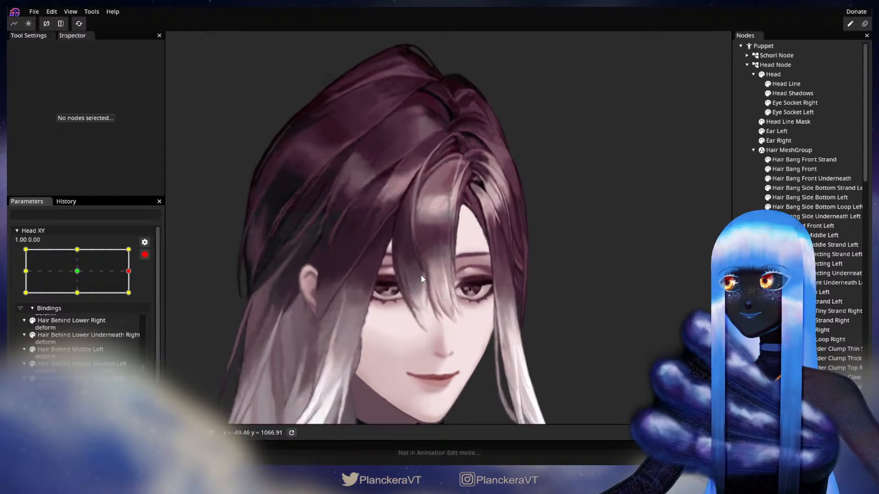
pyautogui.scroll(3, 421, 274)
pyautogui.scroll(3, 534, 344)
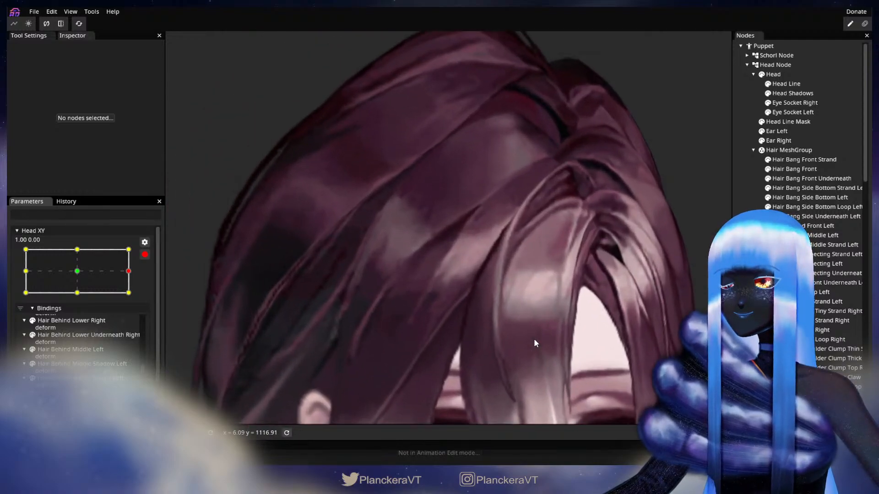
pyautogui.click(506, 284)
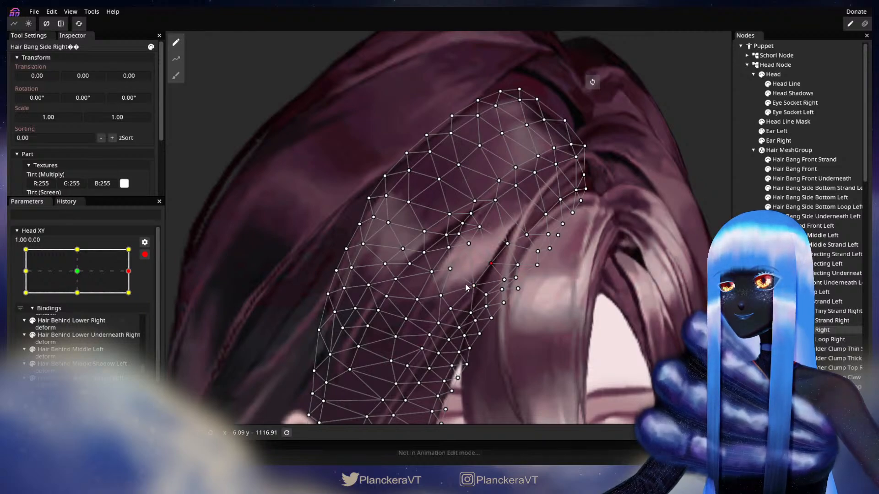
pyautogui.click(570, 323)
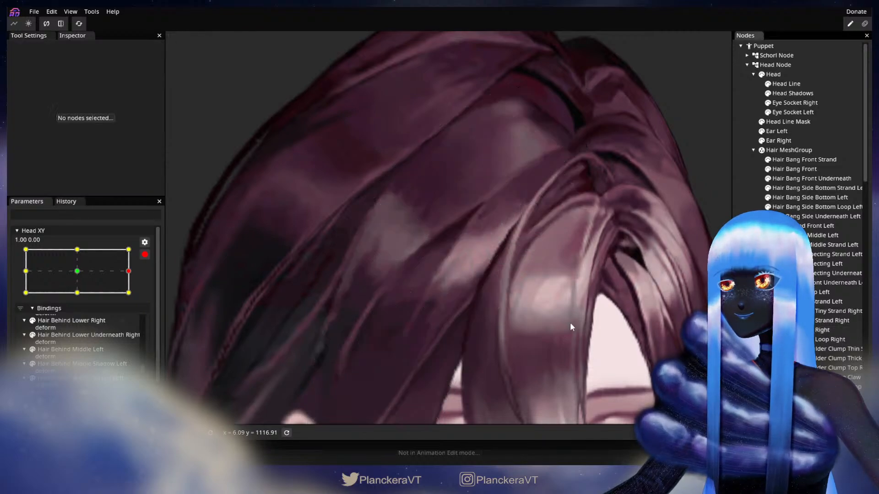
# Disarm Head XY and check the side bang's movement around the full side turn
pyautogui.scroll(-3, 555, 333)
pyautogui.scroll(-5, 568, 330)
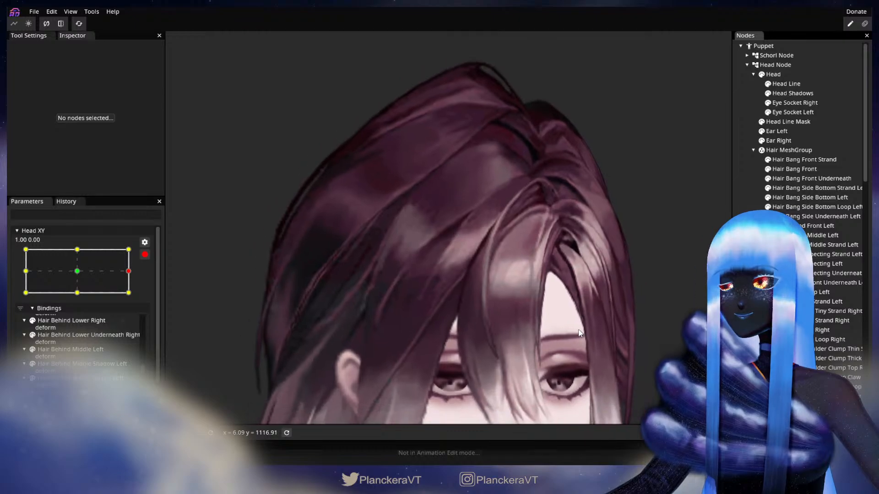
pyautogui.scroll(-3, 592, 317)
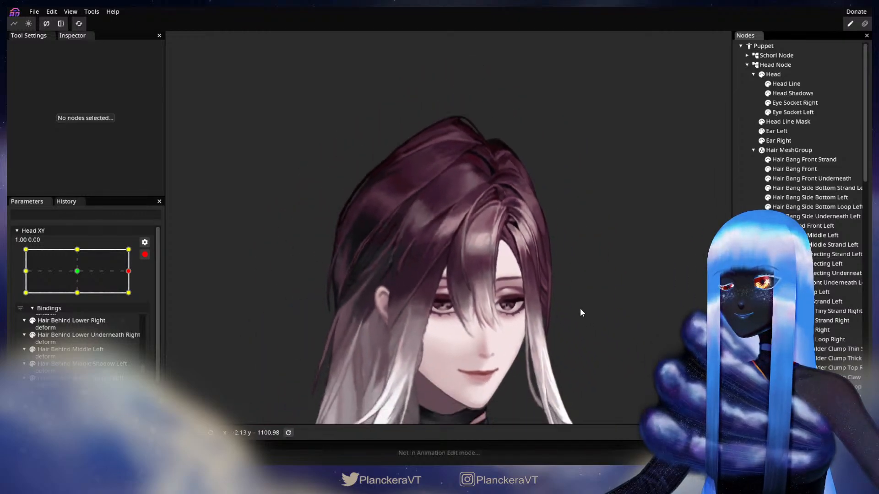
pyautogui.click(144, 254)
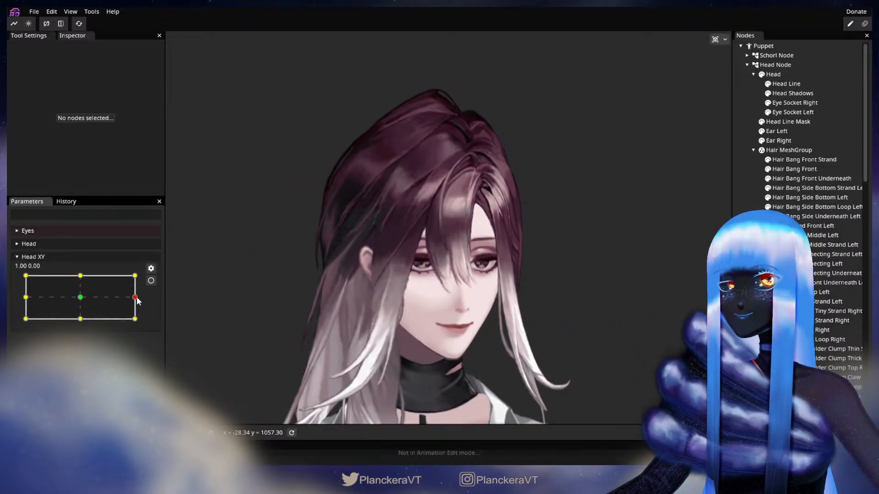
pyautogui.moveTo(136, 298)
pyautogui.mouseDown()
pyautogui.moveTo(81, 298)
pyautogui.moveTo(137, 301)
pyautogui.mouseUp()
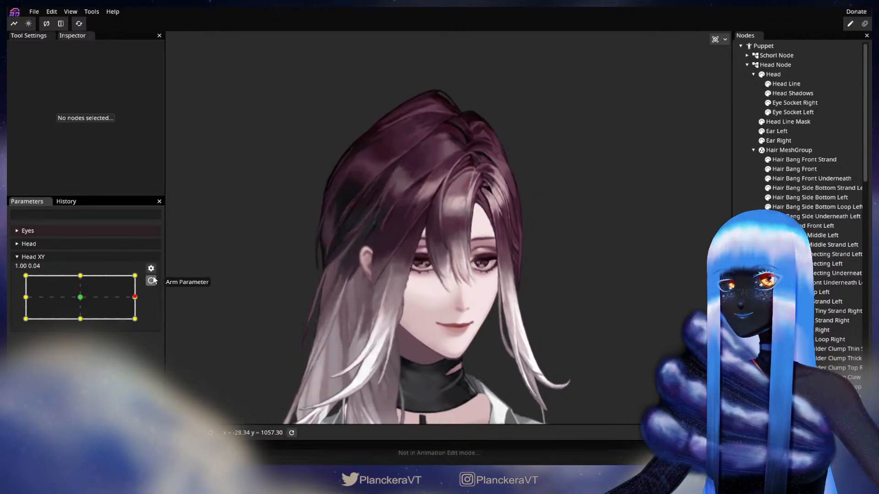
# Rearm Head XY at 1.00, 0.00 and adjust the Hair Bang Side Right vertex at the highlight's lower edge
pyautogui.click(151, 280)
pyautogui.scroll(5, 421, 275)
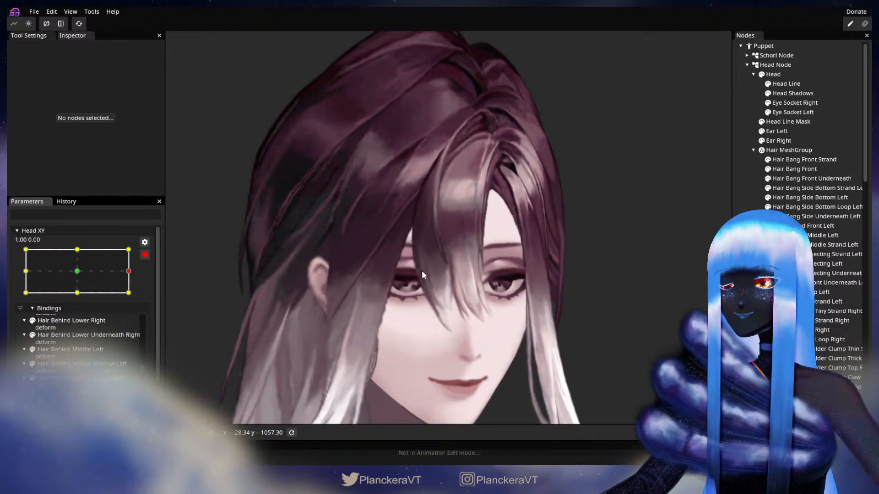
pyautogui.scroll(5, 422, 274)
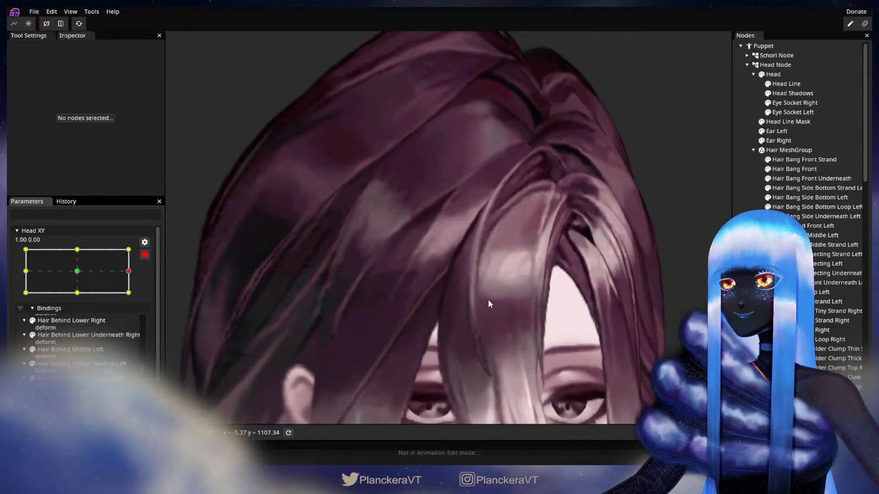
pyautogui.scroll(3, 488, 300)
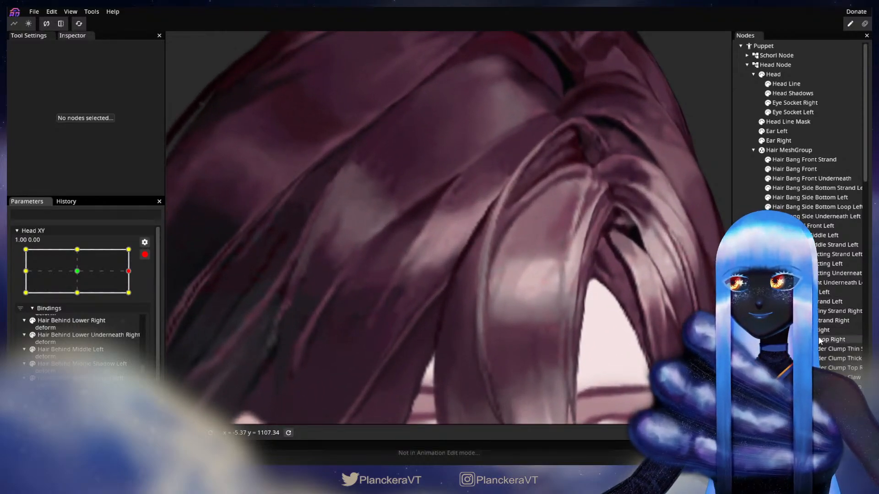
pyautogui.click(823, 330)
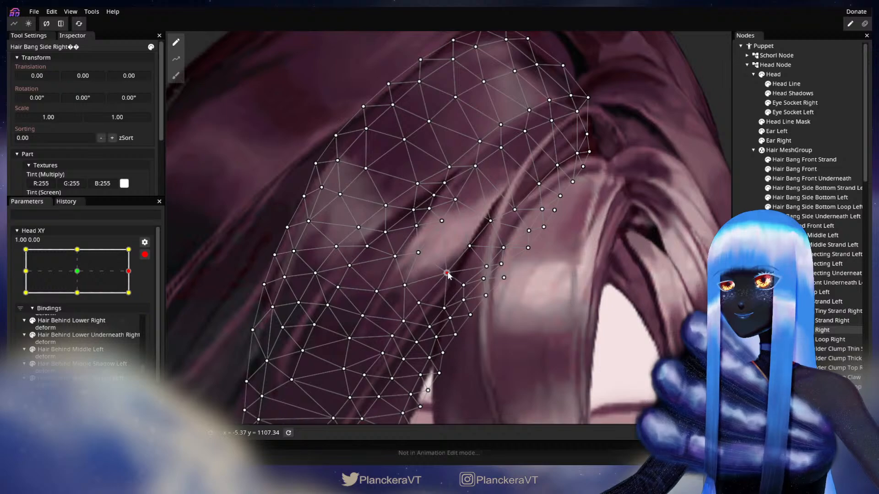
pyautogui.keyDown('ctrl'); pyautogui.click(823, 330); pyautogui.keyUp('ctrl')
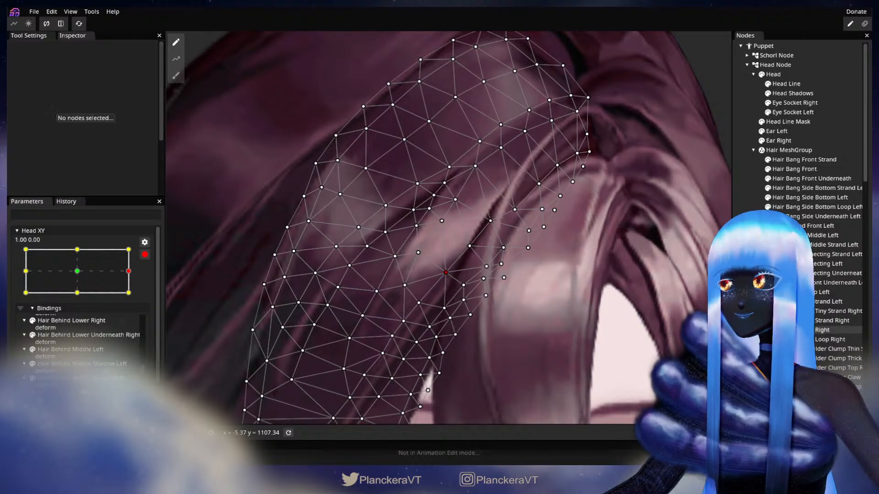
# Disarm Head XY and examine the highlight's lower edge in motion near the full side turn
pyautogui.scroll(-4, 526, 334)
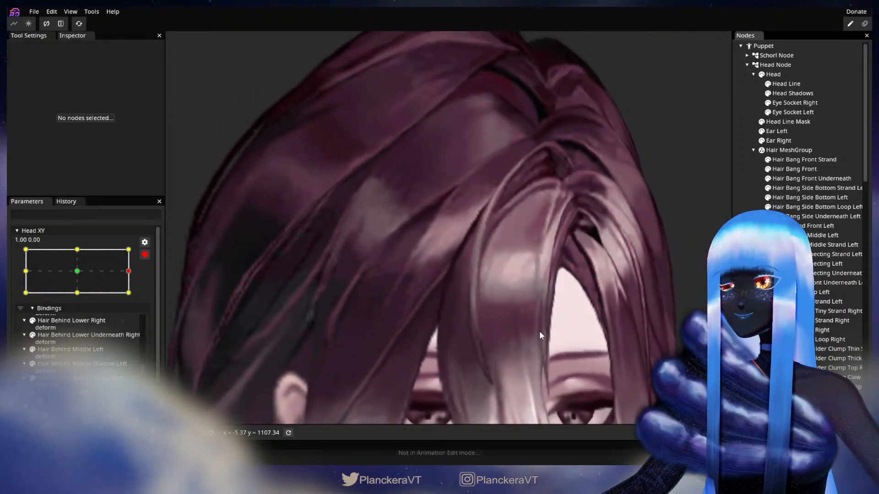
pyautogui.scroll(-5, 541, 331)
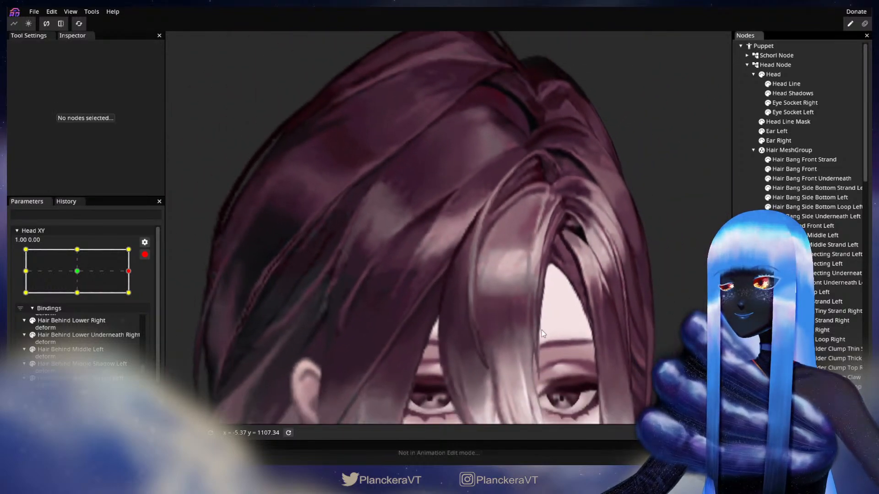
pyautogui.scroll(-5, 547, 330)
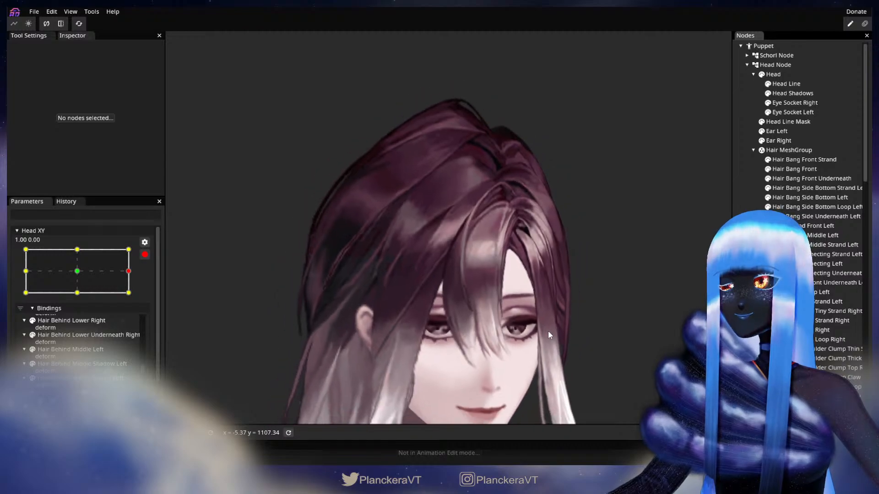
pyautogui.click(145, 254)
pyautogui.moveTo(136, 300)
pyautogui.mouseDown()
pyautogui.moveTo(83, 299)
pyautogui.moveTo(144, 297)
pyautogui.mouseUp()
# Arm Head XY at 1.00, 0.00 and refine the Hair Bang Side Right vertex along the edge next to the front bang
pyautogui.click(151, 281)
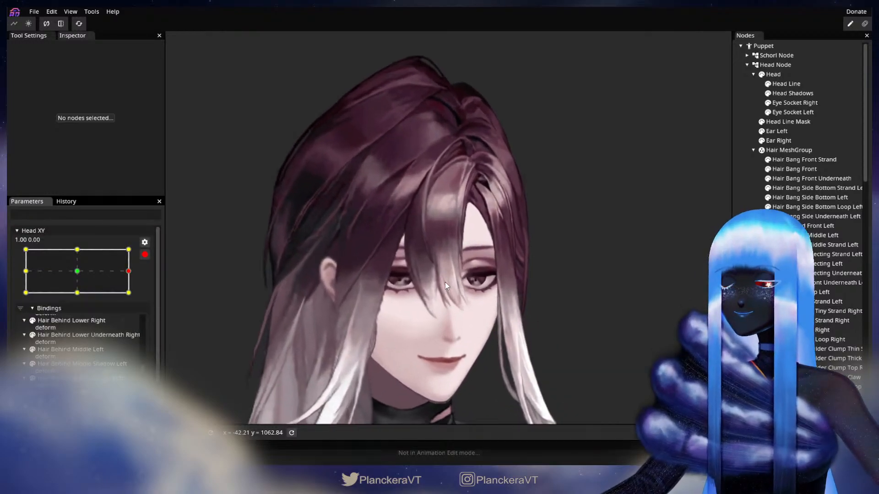
pyautogui.scroll(5, 445, 282)
pyautogui.scroll(5, 459, 297)
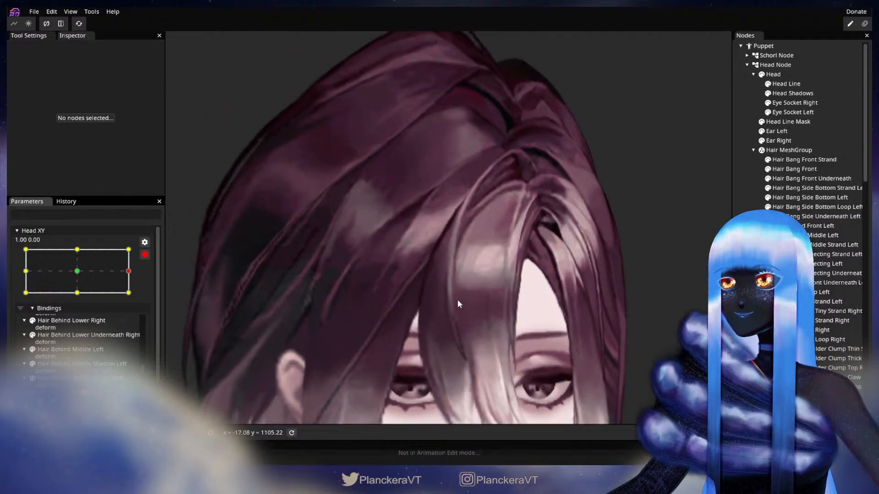
pyautogui.scroll(5, 460, 295)
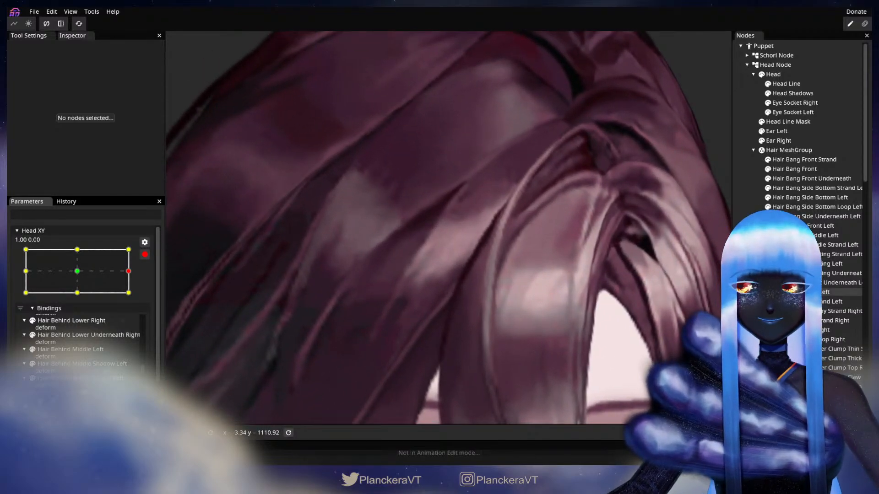
pyautogui.click(801, 330)
pyautogui.scroll(1, 497, 275)
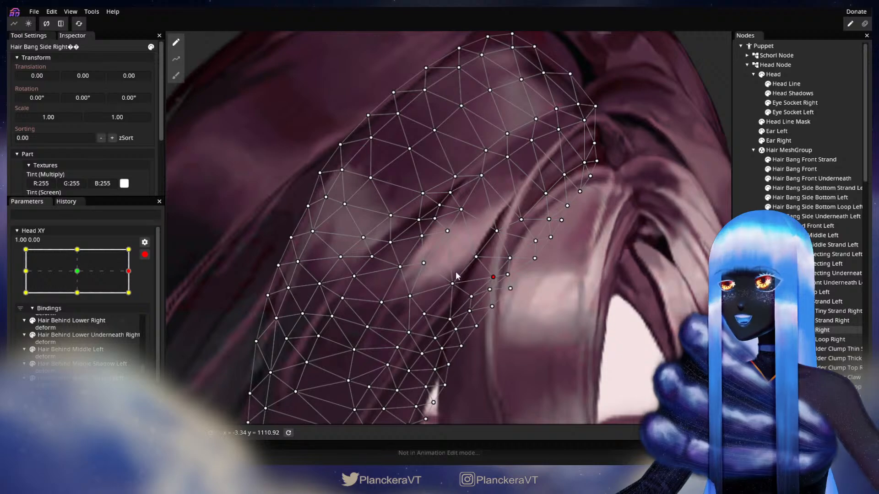
pyautogui.click(697, 289)
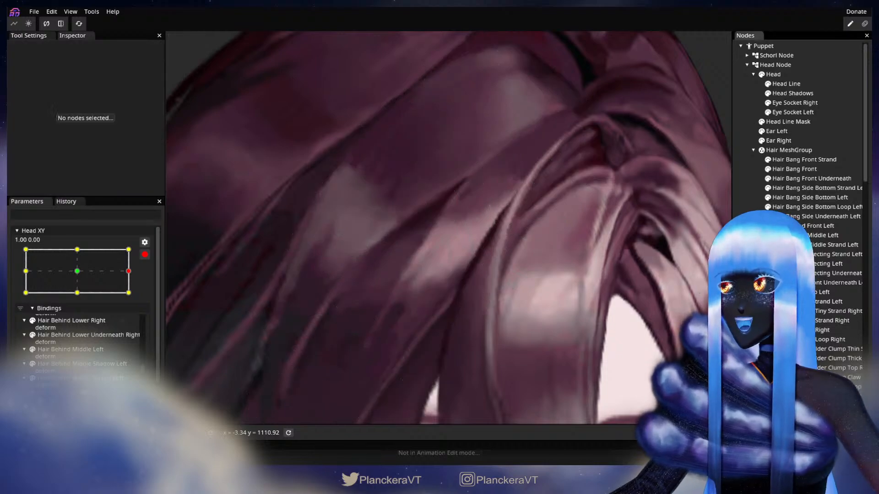
# Disarm Head XY and compare the hair at both full side turns by sweeping the head to X -1.00 and back
pyautogui.scroll(-5, 567, 352)
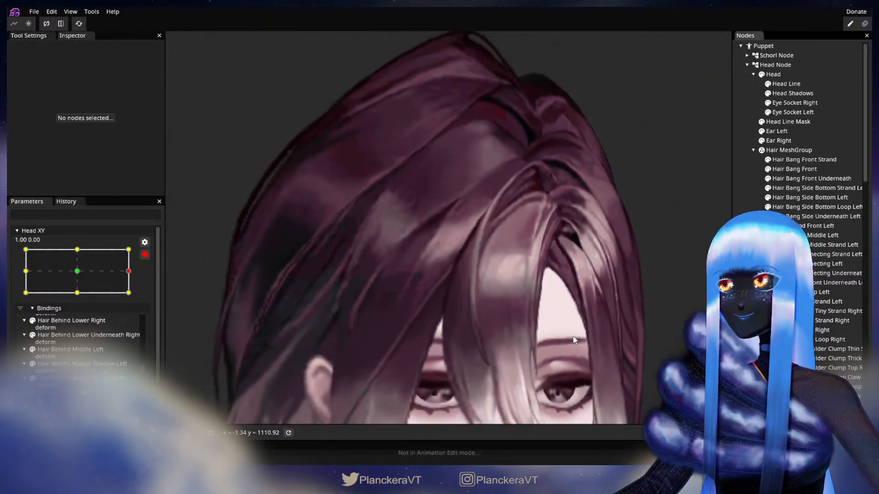
pyautogui.scroll(-2, 577, 333)
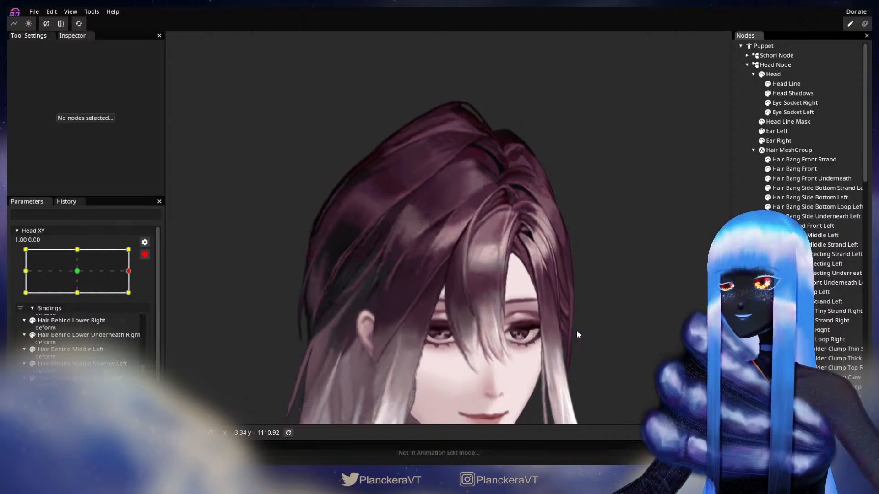
pyautogui.moveTo(582, 363); pyautogui.dragTo(559, 317)
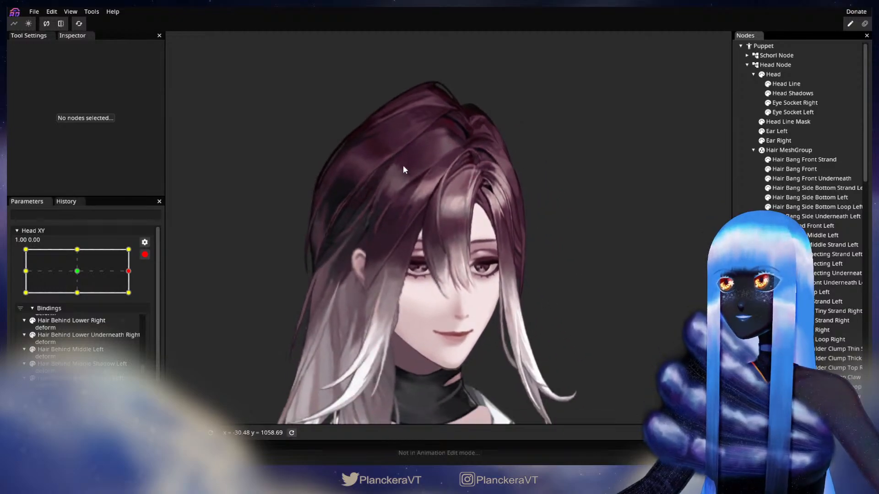
pyautogui.click(144, 255)
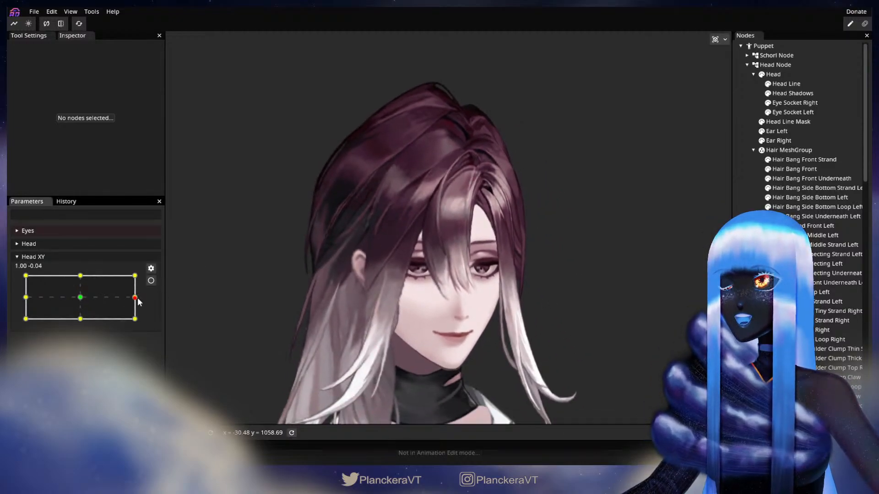
pyautogui.moveTo(134, 297); pyautogui.dragTo(22, 322)
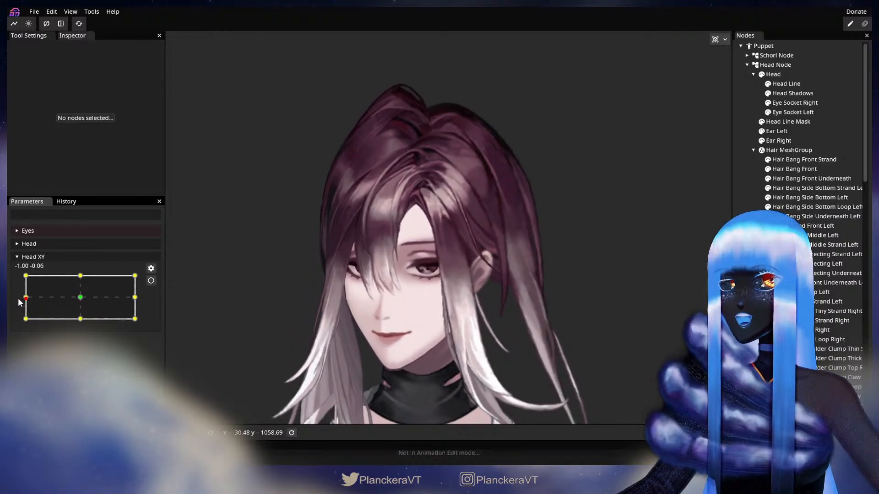
pyautogui.moveTo(17, 319); pyautogui.dragTo(134, 302)
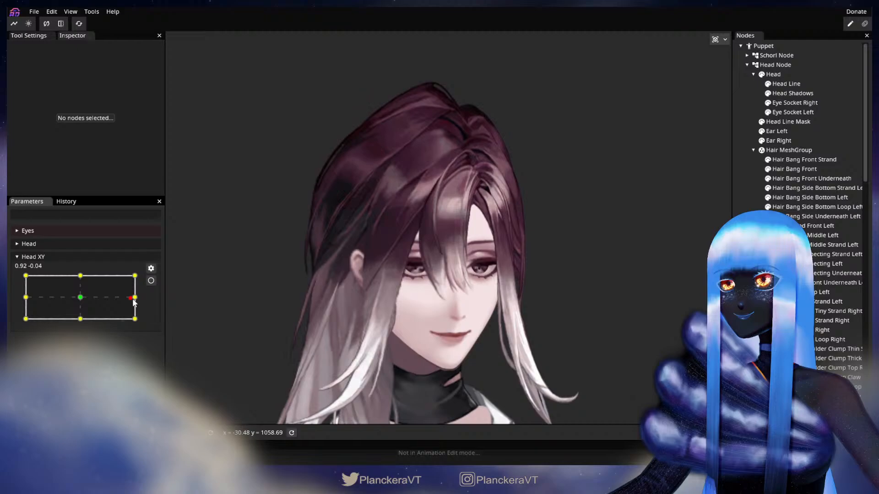
# Rearm Head XY at 1.00, 0.00 and try adjusting the Hair Bang Side Right vertex between the two highlights
pyautogui.click(151, 281)
pyautogui.scroll(3, 503, 361)
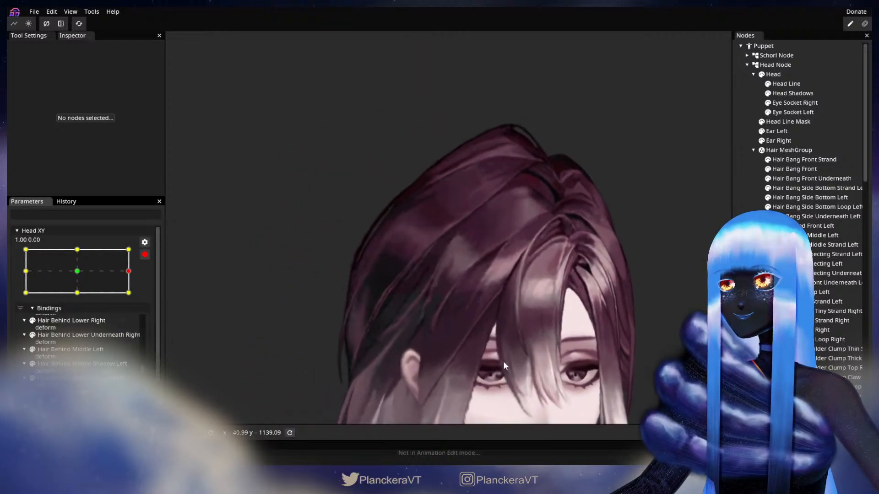
pyautogui.scroll(2, 528, 325)
pyautogui.scroll(2, 527, 325)
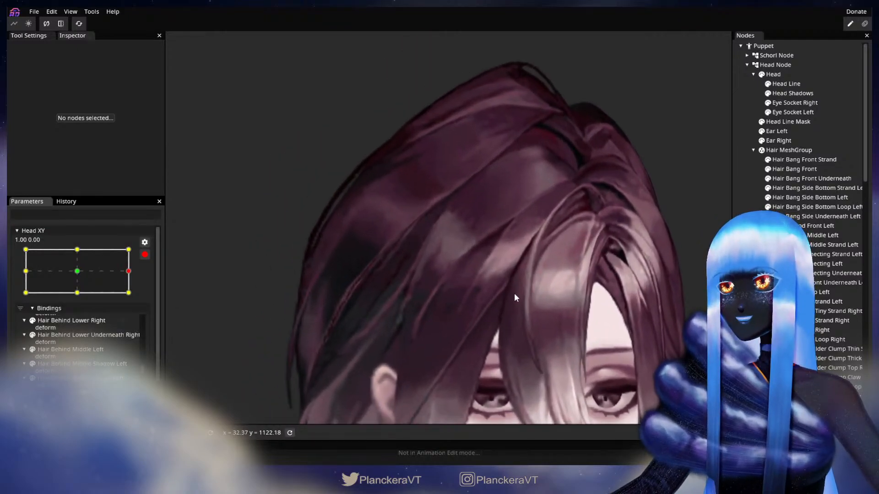
pyautogui.scroll(2, 515, 298)
pyautogui.click(788, 330)
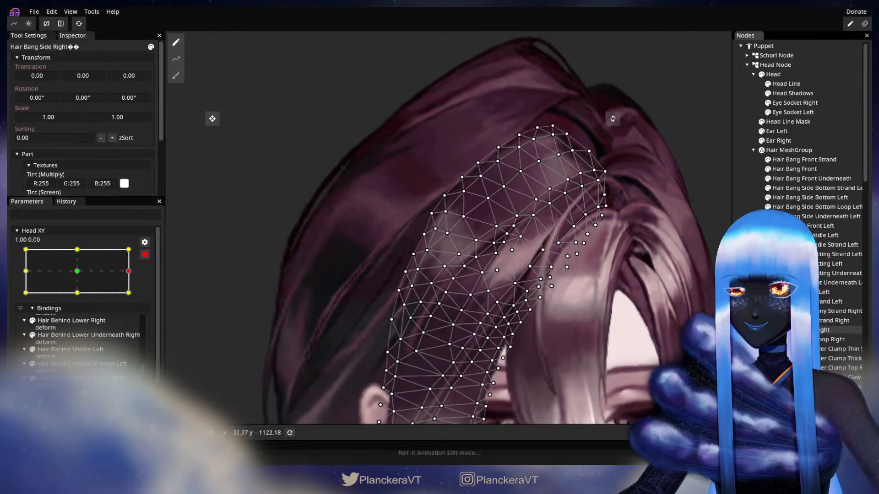
pyautogui.scroll(2, 456, 312)
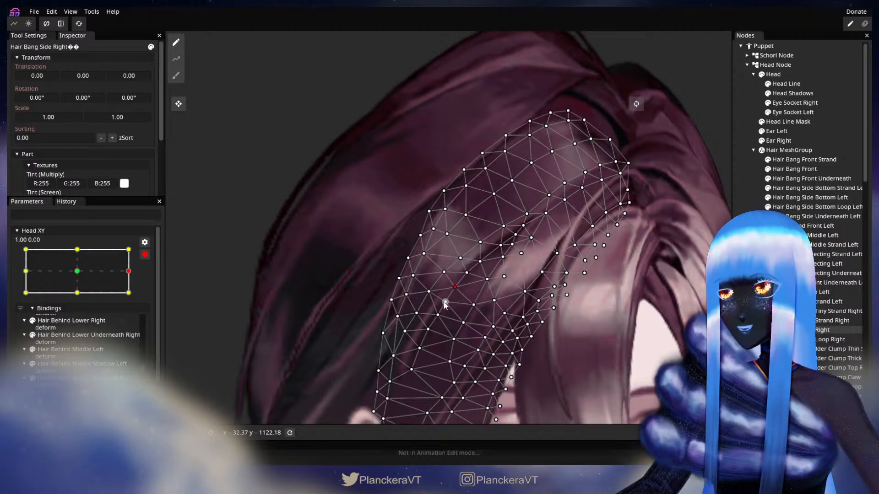
pyautogui.click(595, 309)
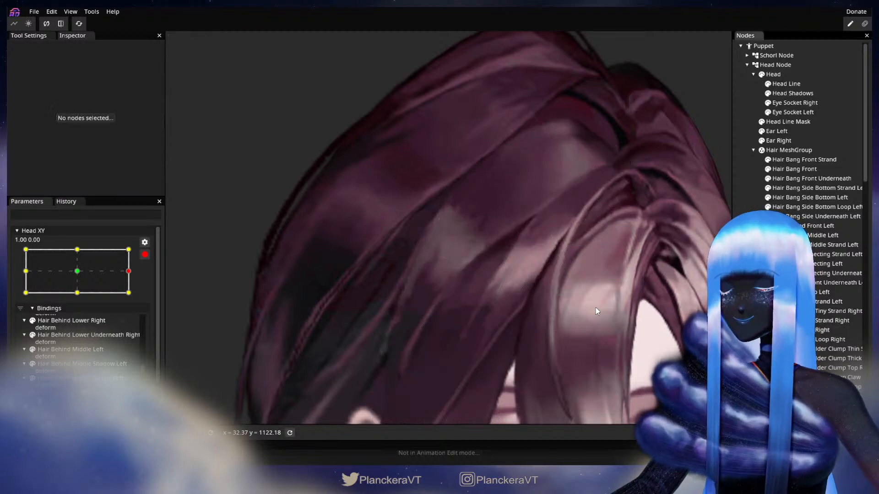
# Undo the last mesh adjustment on Hair Bang Side Right
pyautogui.hotkey('ctrl', 'z')
pyautogui.scroll(-5, 582, 300)
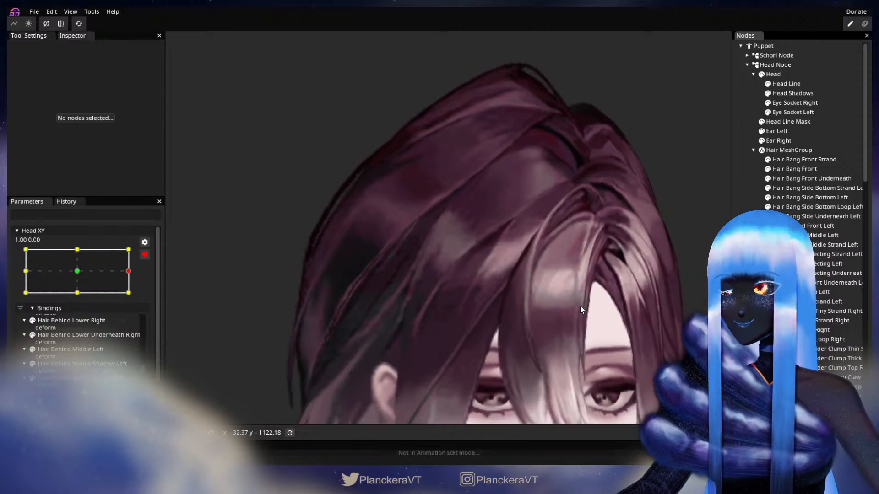
pyautogui.scroll(-5, 586, 298)
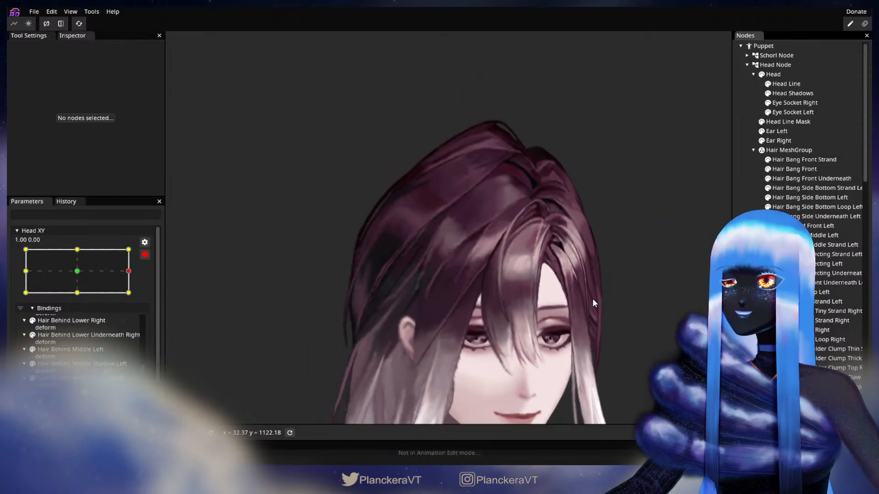
pyautogui.scroll(-2, 603, 339)
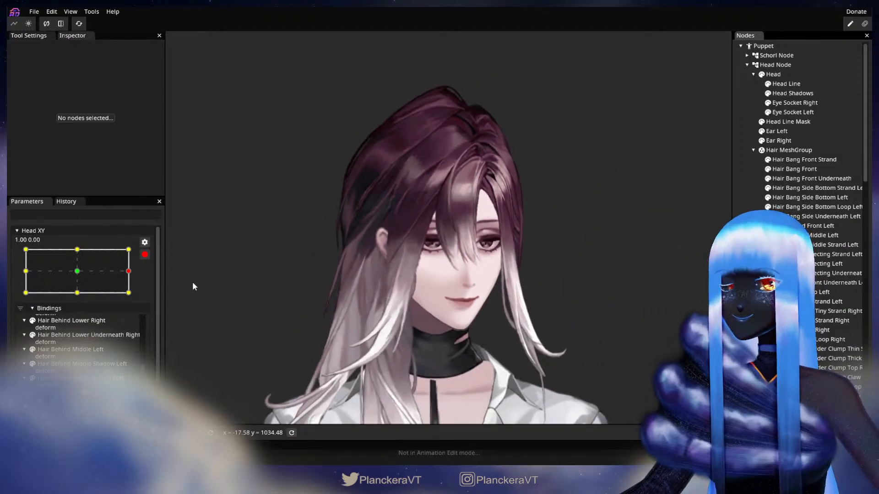
# Disarm Head XY and preview how the hair follows the head turn near 1.00, 0.00
pyautogui.click(145, 255)
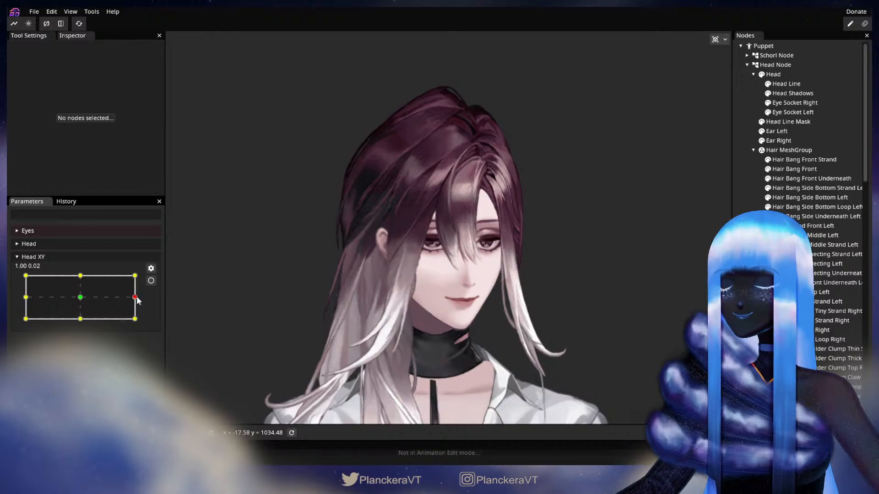
pyautogui.moveTo(137, 301)
pyautogui.mouseDown()
pyautogui.moveTo(80, 299)
pyautogui.moveTo(133, 297)
pyautogui.mouseUp()
# Rearm Head XY at 1.00, 0.00 and refine the Hair Bang Side Right vertices just below the two highlights
pyautogui.click(151, 281)
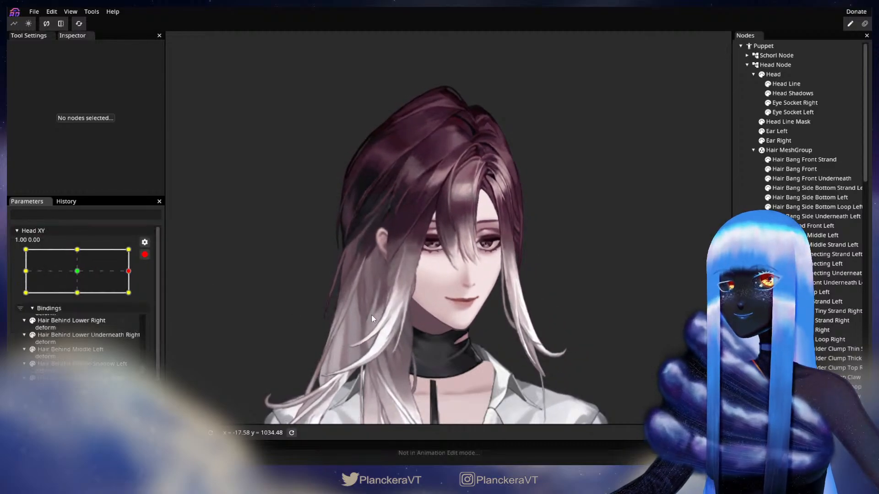
pyautogui.scroll(5, 369, 291)
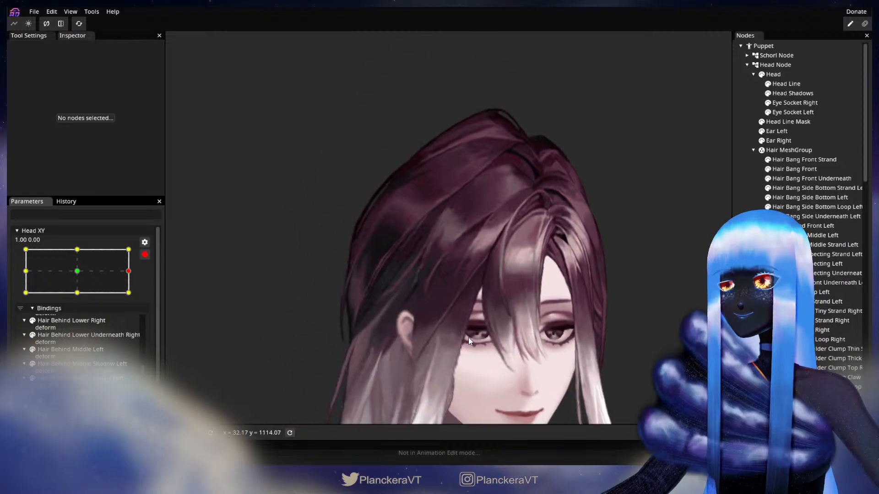
pyautogui.scroll(5, 469, 329)
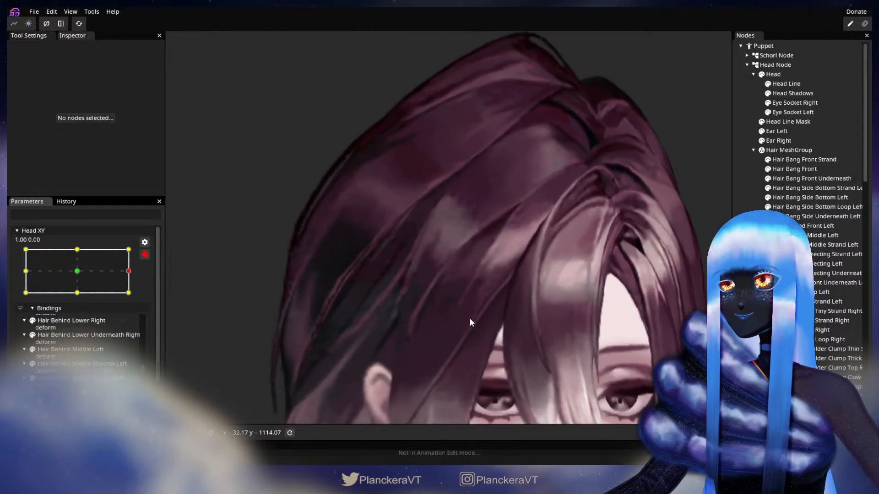
pyautogui.scroll(5, 470, 323)
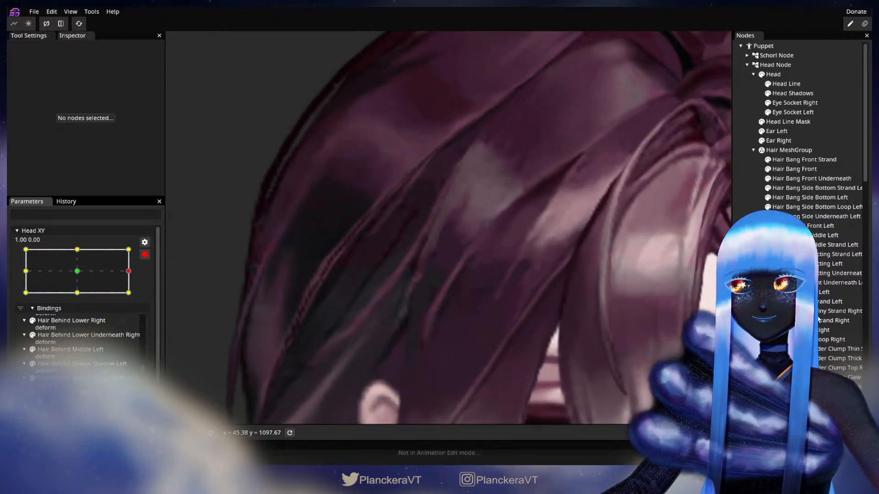
pyautogui.click(518, 295)
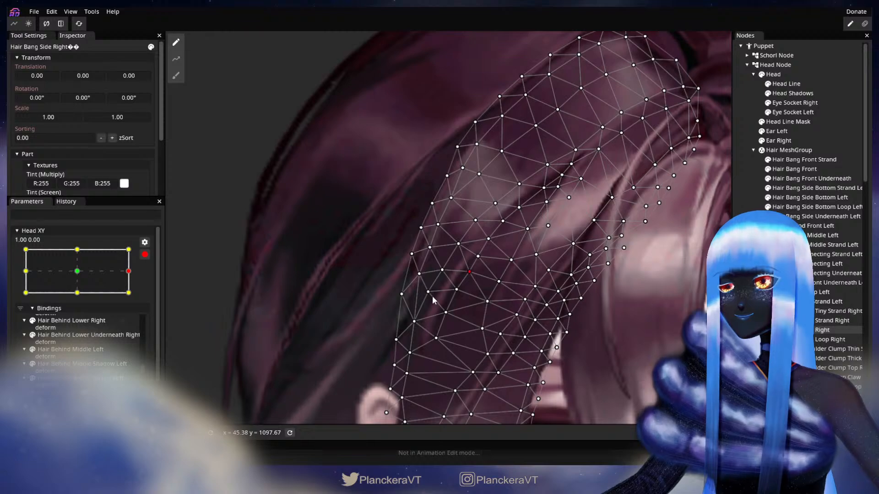
pyautogui.click(663, 288)
pyautogui.scroll(-3, 571, 357)
pyautogui.scroll(-8, 573, 361)
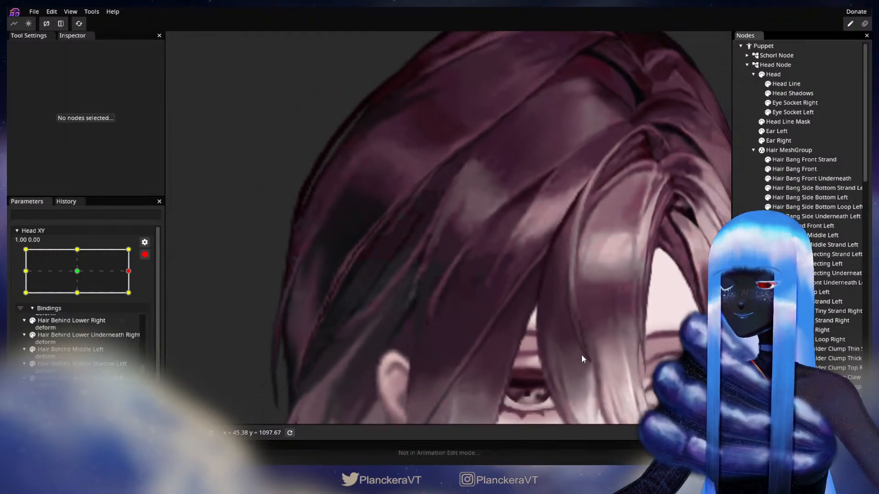
pyautogui.scroll(-6, 582, 330)
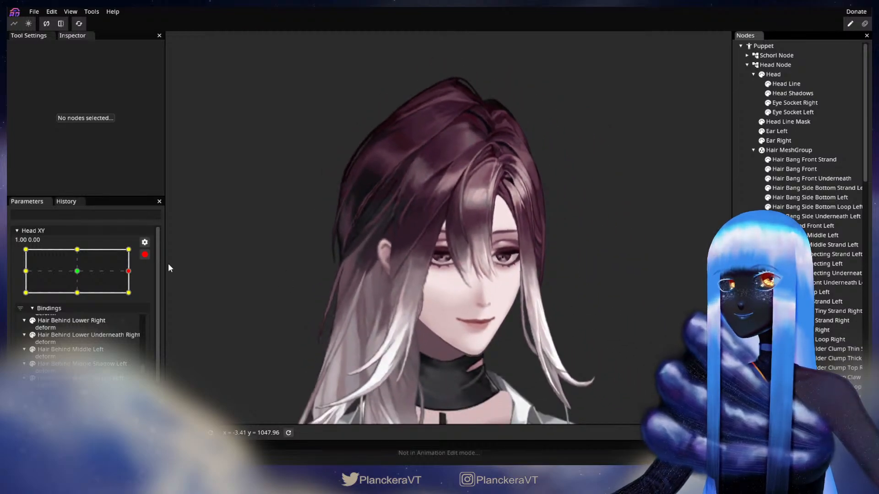
# Disarm Head XY, move the head to the 1.00, -1.00 keypoint and arm it for editing
pyautogui.click(144, 255)
pyautogui.moveTo(134, 298); pyautogui.dragTo(140, 325)
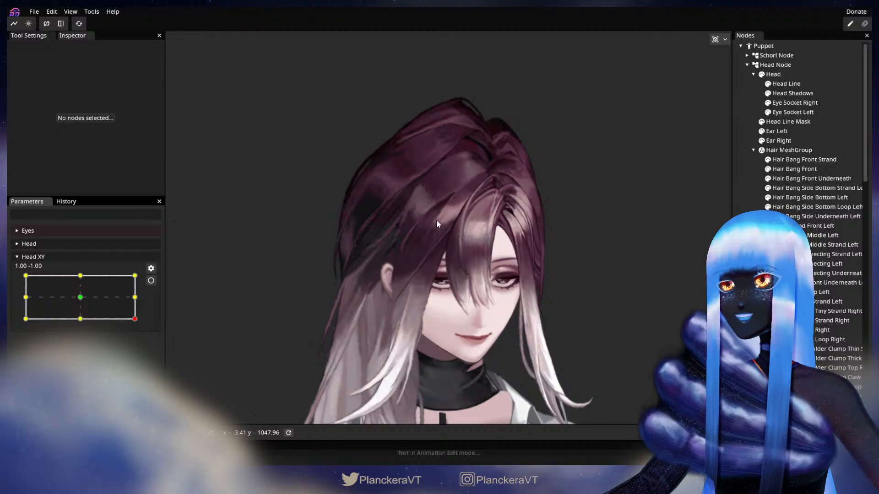
pyautogui.click(151, 281)
# Adjust the Hair Bang Side Right vertices below and within the lower highlight at Head XY 1.00, -1.00
pyautogui.scroll(3, 457, 297)
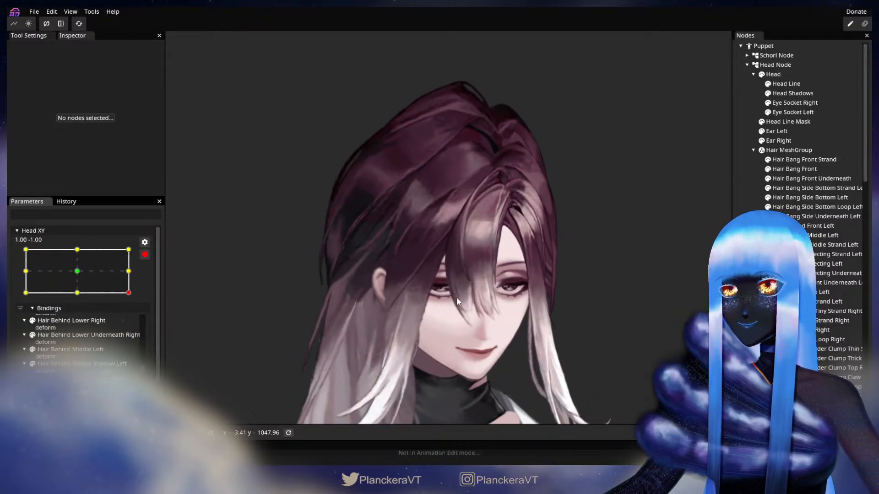
pyautogui.scroll(3, 456, 297)
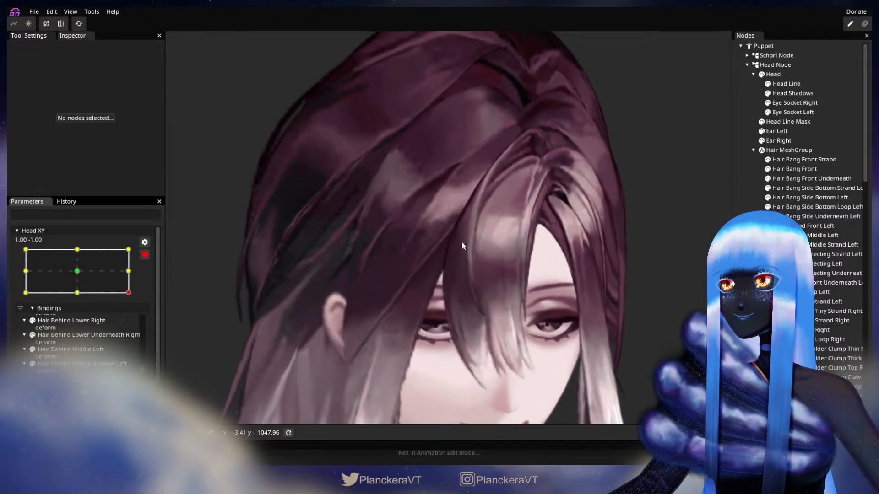
pyautogui.scroll(3, 517, 290)
pyautogui.moveTo(557, 290); pyautogui.dragTo(545, 284)
pyautogui.scroll(2, 547, 283)
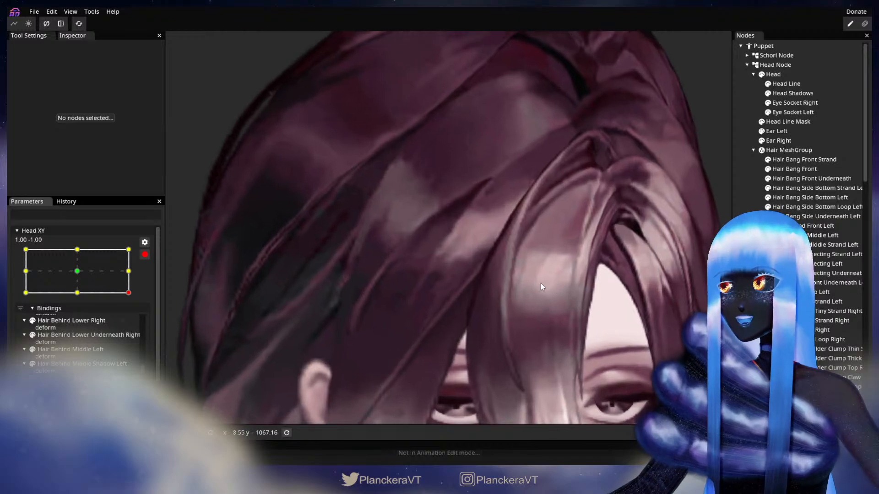
pyautogui.click(846, 329)
pyautogui.scroll(2, 455, 283)
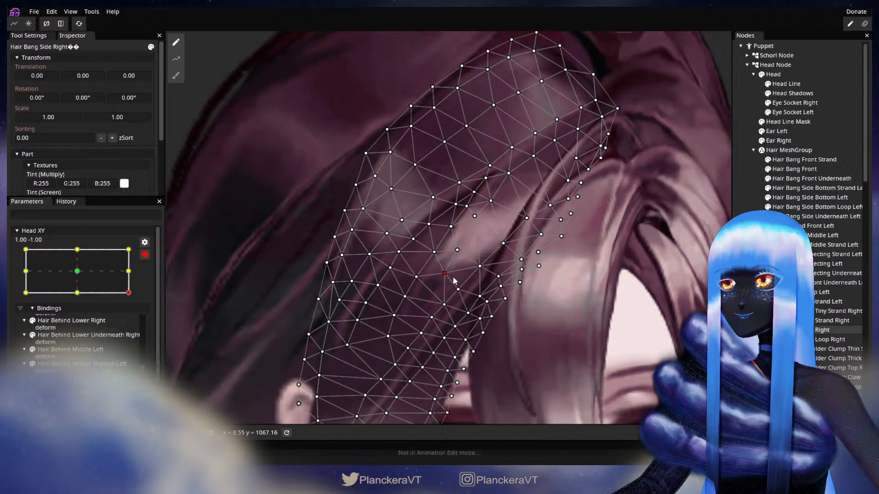
pyautogui.click(417, 277)
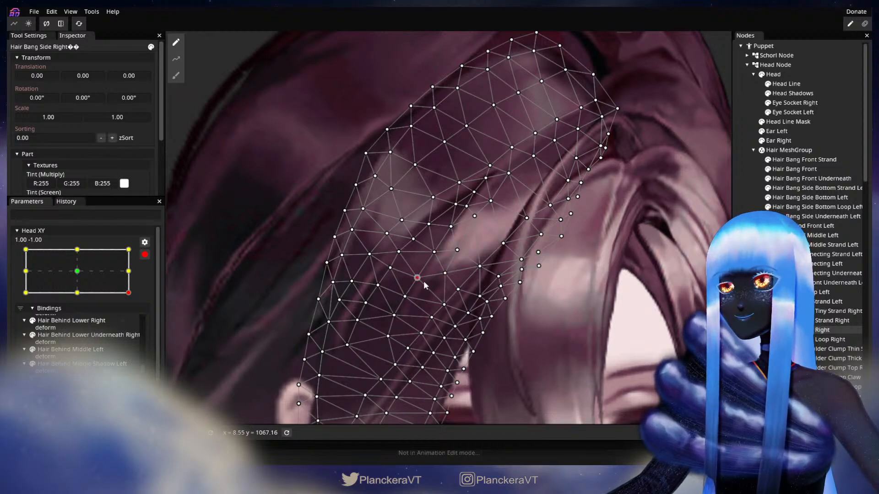
pyautogui.moveTo(425, 284); pyautogui.dragTo(434, 255)
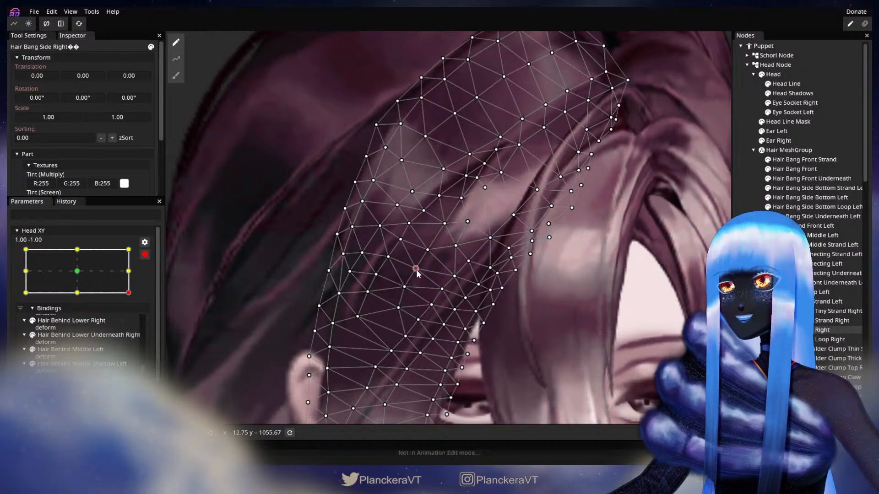
pyautogui.moveTo(420, 270); pyautogui.dragTo(411, 286)
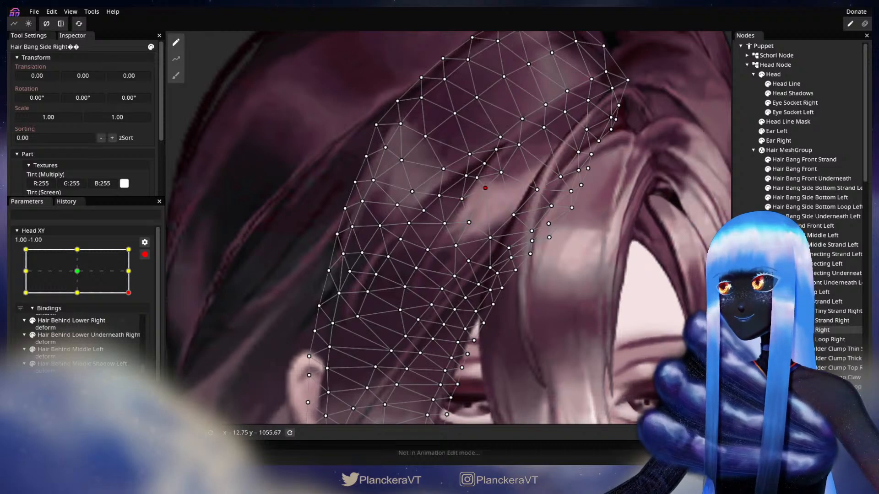
pyautogui.click(744, 299)
pyautogui.scroll(-4, 555, 317)
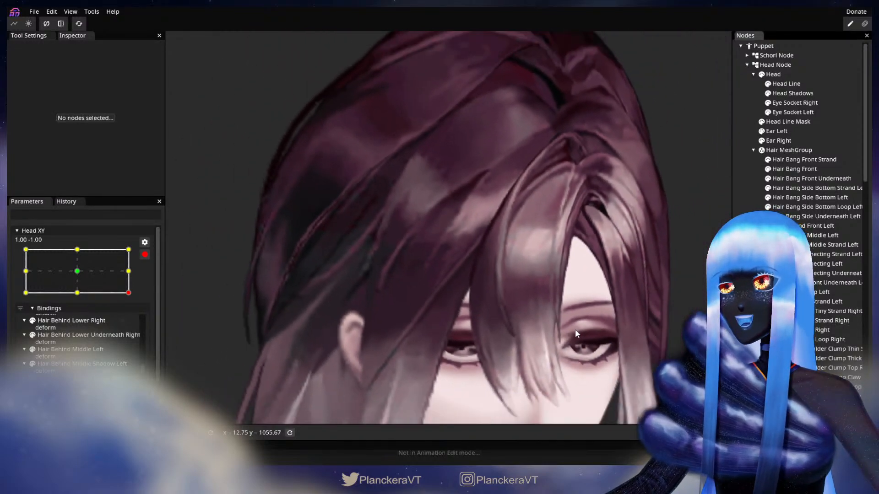
pyautogui.scroll(-5, 577, 330)
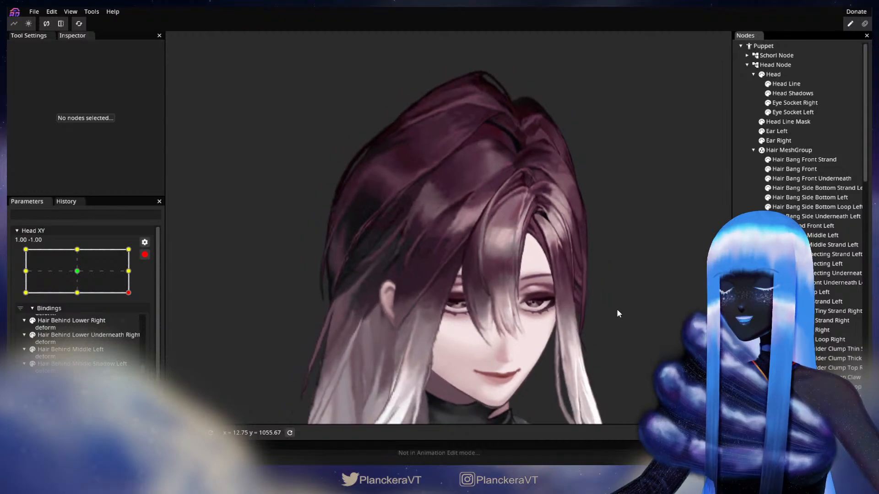
pyautogui.moveTo(617, 310); pyautogui.dragTo(584, 320)
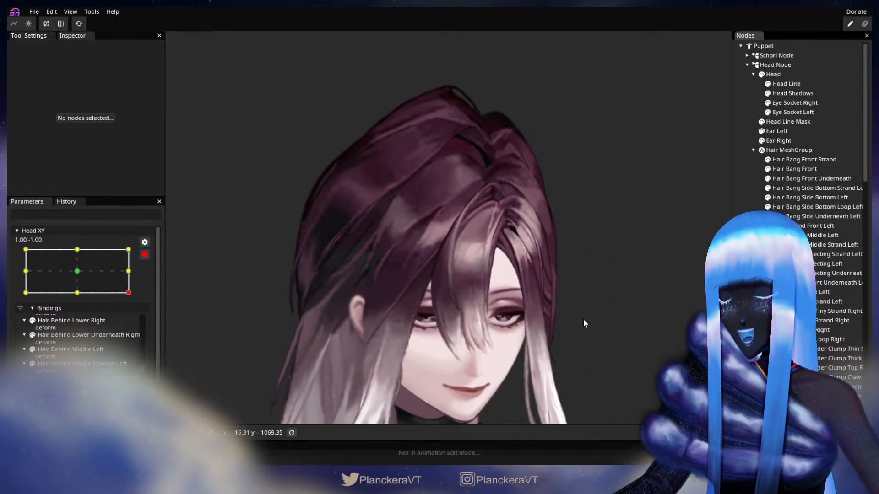
# Disarm Head XY and preview the hair movement around the 1.00, -1.00 pose
pyautogui.click(145, 254)
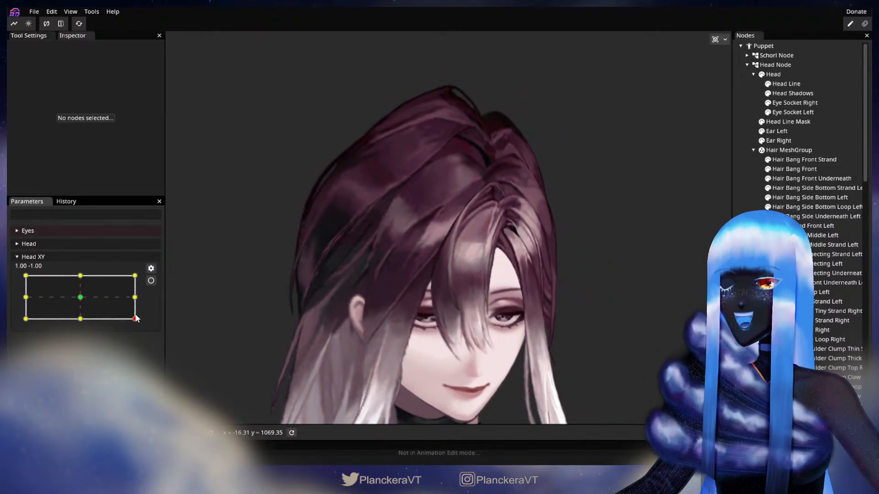
pyautogui.moveTo(139, 320)
pyautogui.mouseDown()
pyautogui.moveTo(142, 298)
pyautogui.moveTo(148, 321)
pyautogui.mouseUp()
# Rearm Head XY at 1.00, -1.00 and refine the Hair Bang Side Right vertices around and above the two highlights
pyautogui.click(151, 280)
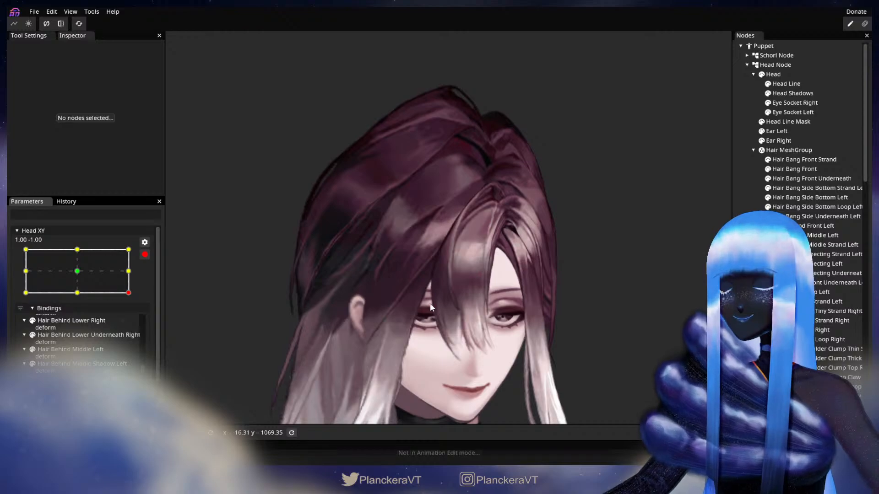
pyautogui.scroll(5, 430, 297)
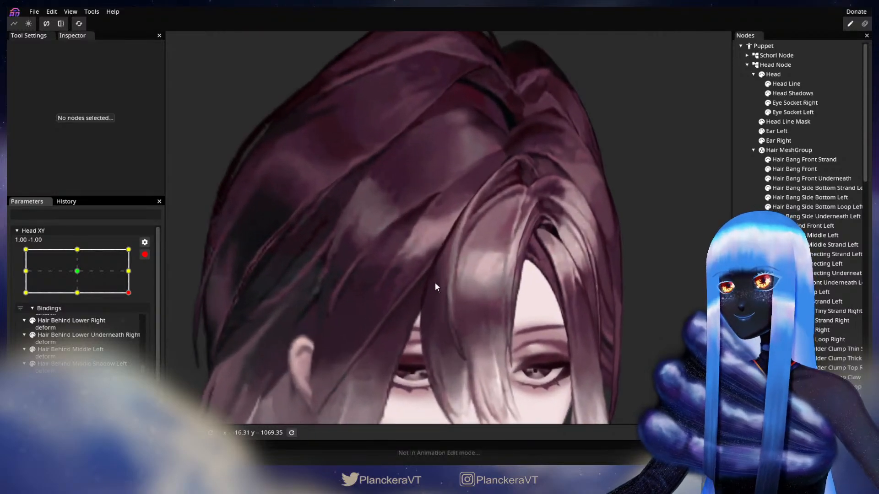
pyautogui.scroll(3, 435, 287)
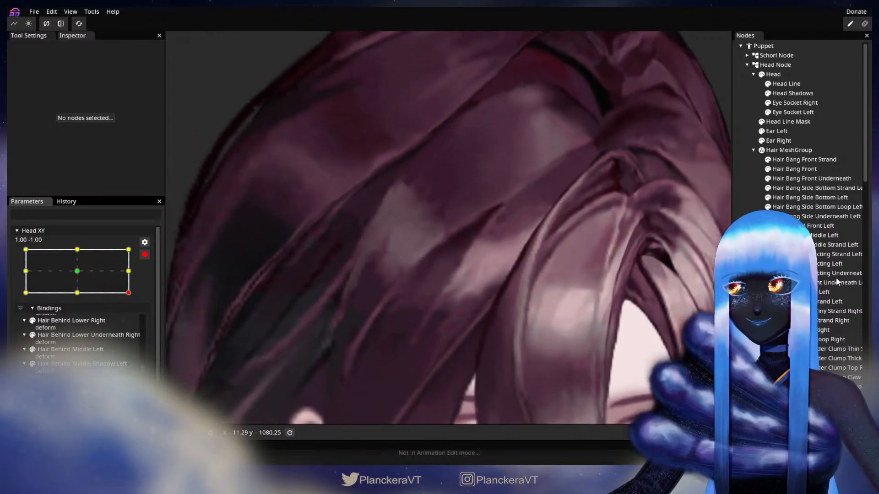
pyautogui.click(822, 331)
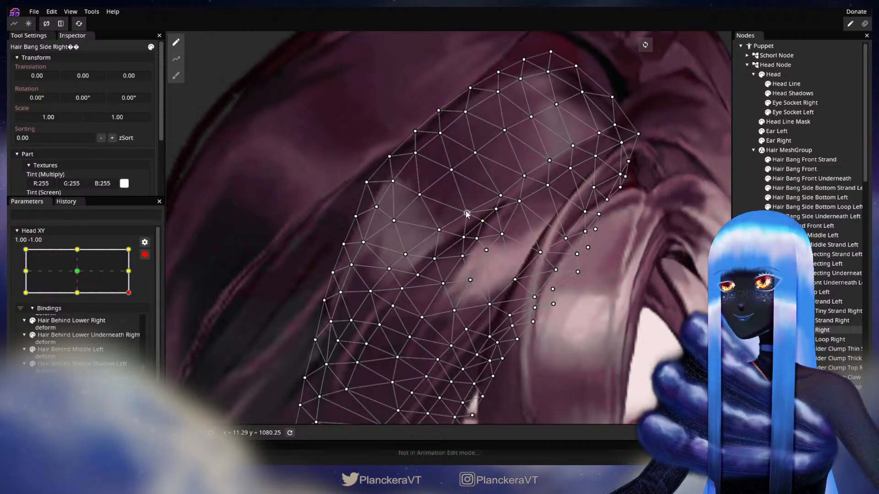
pyautogui.keyDown('ctrl'); pyautogui.click(822, 330); pyautogui.keyUp('ctrl')
pyautogui.scroll(-5, 550, 327)
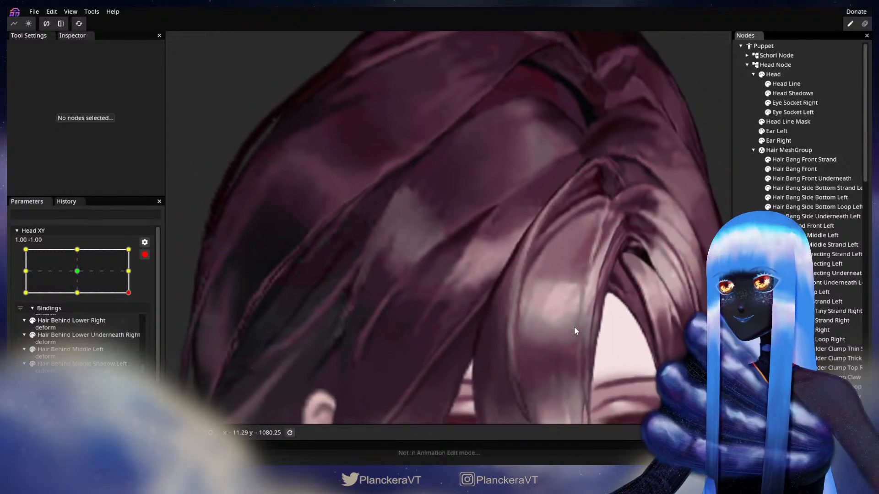
pyautogui.scroll(-5, 605, 342)
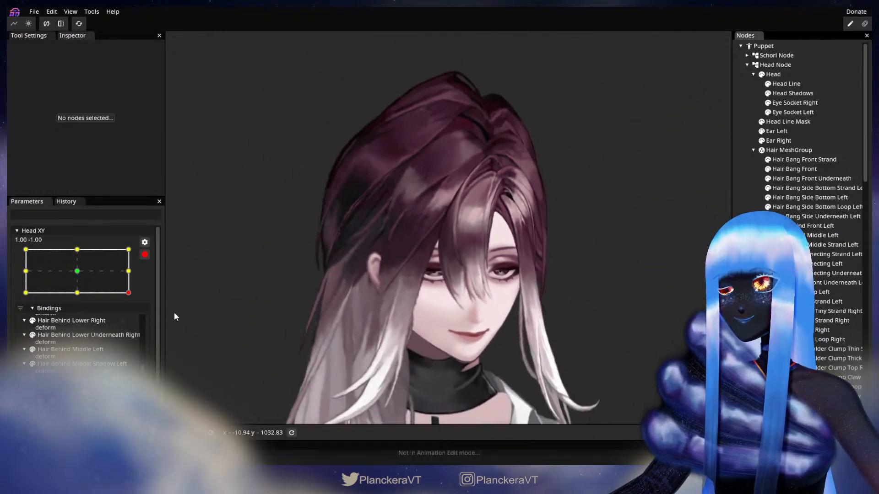
# Disarm Head XY and recheck the side bang's motion into the 1.00, -1.00 corner
pyautogui.click(144, 254)
pyautogui.moveTo(137, 321)
pyautogui.mouseDown()
pyautogui.moveTo(142, 295)
pyautogui.moveTo(145, 324)
pyautogui.mouseUp()
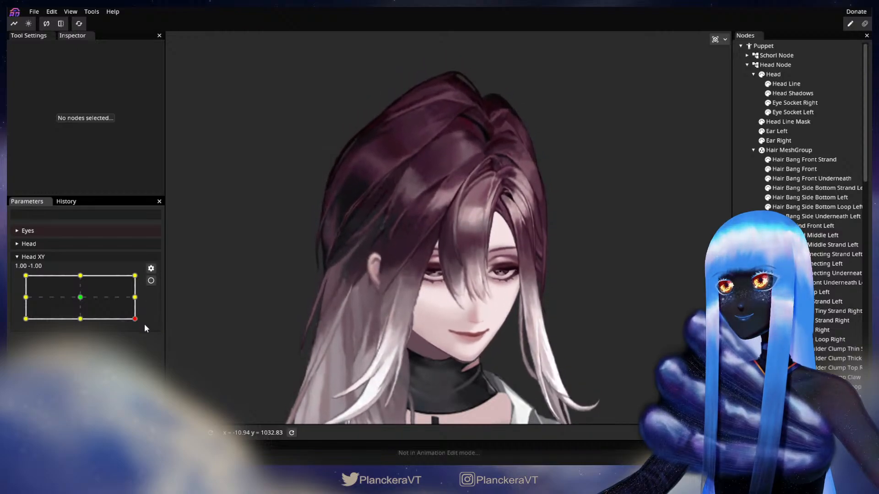
# Rearm Head XY at 1.00, -1.00 and fine-tune the Hair Bang Side Right vertices at the upper tip of the dark strand line between the highlights
pyautogui.click(151, 281)
pyautogui.scroll(5, 440, 273)
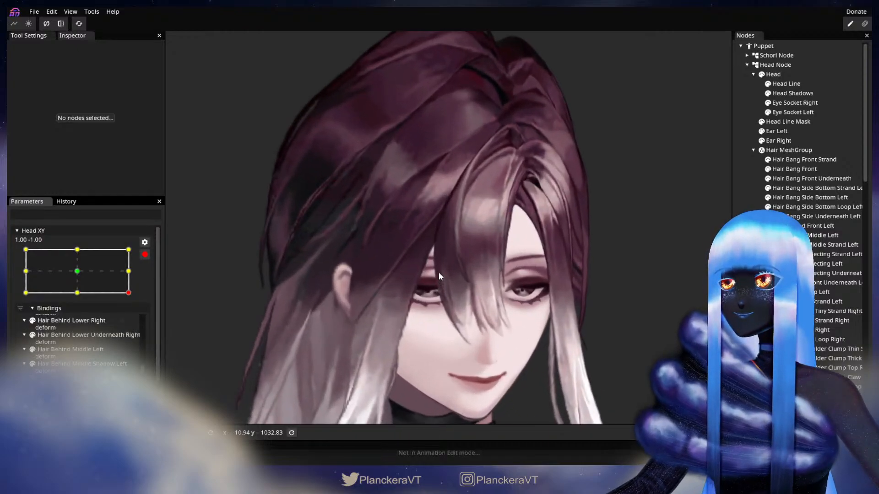
pyautogui.scroll(5, 450, 337)
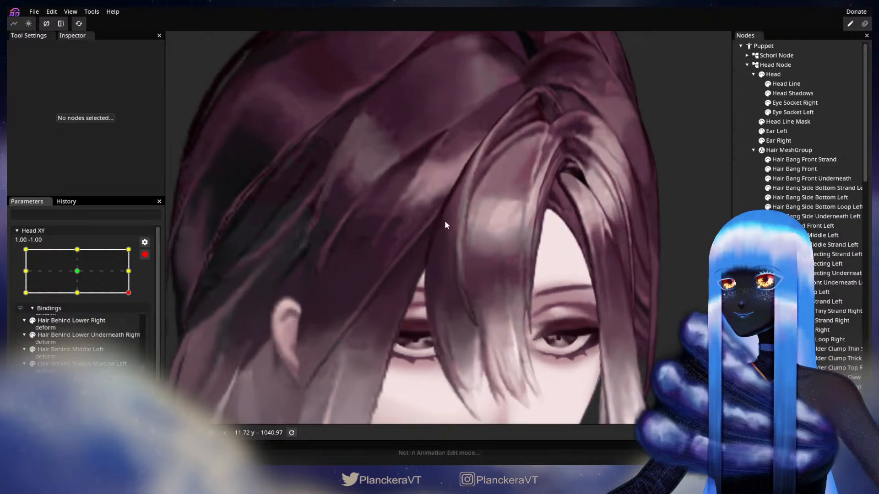
pyautogui.scroll(2, 484, 274)
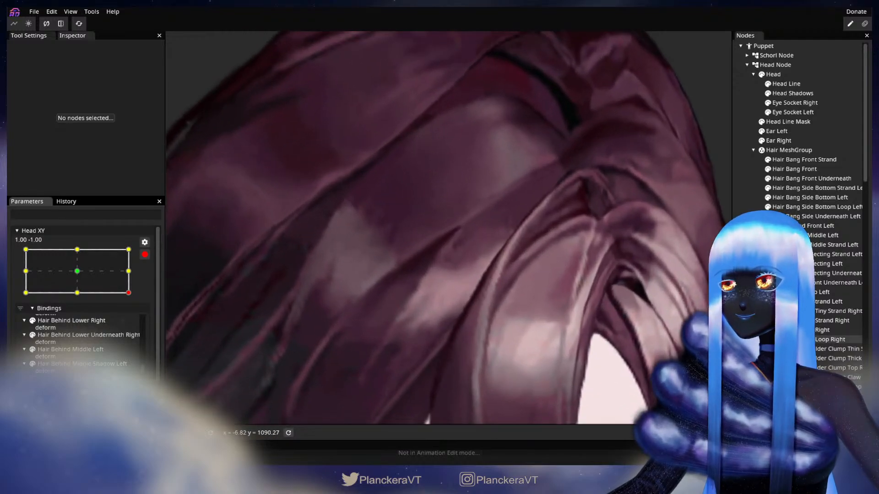
pyautogui.click(474, 259)
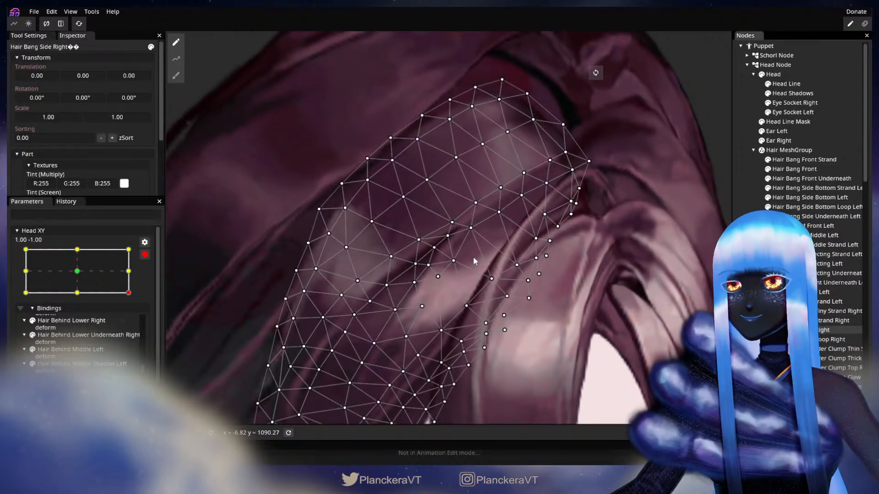
pyautogui.click(470, 229)
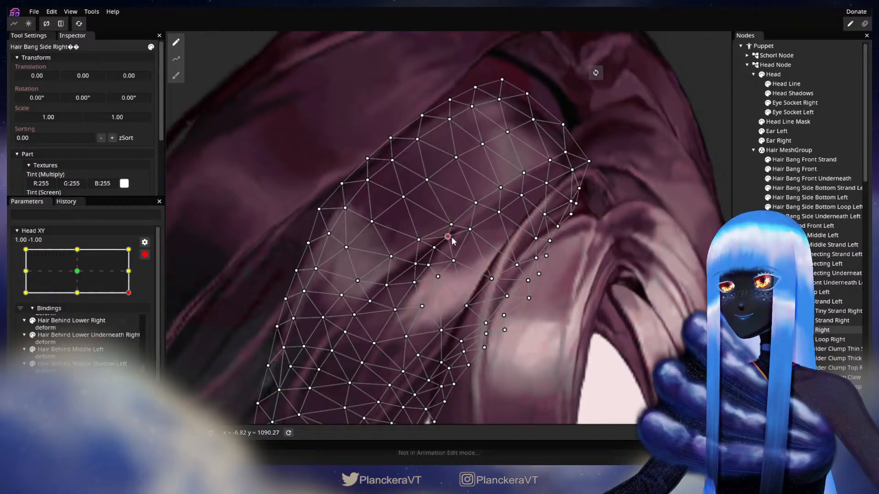
pyautogui.click(559, 383)
pyautogui.scroll(-4, 563, 381)
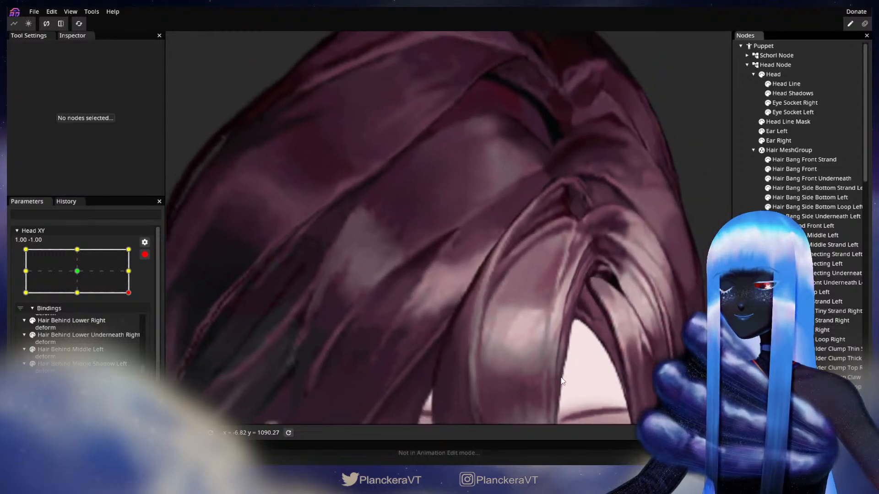
pyautogui.scroll(-5, 571, 376)
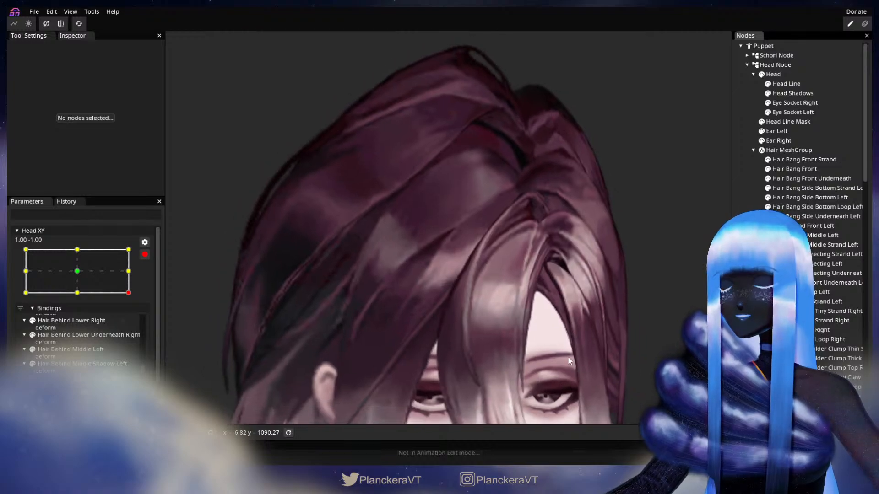
pyautogui.scroll(-4, 557, 325)
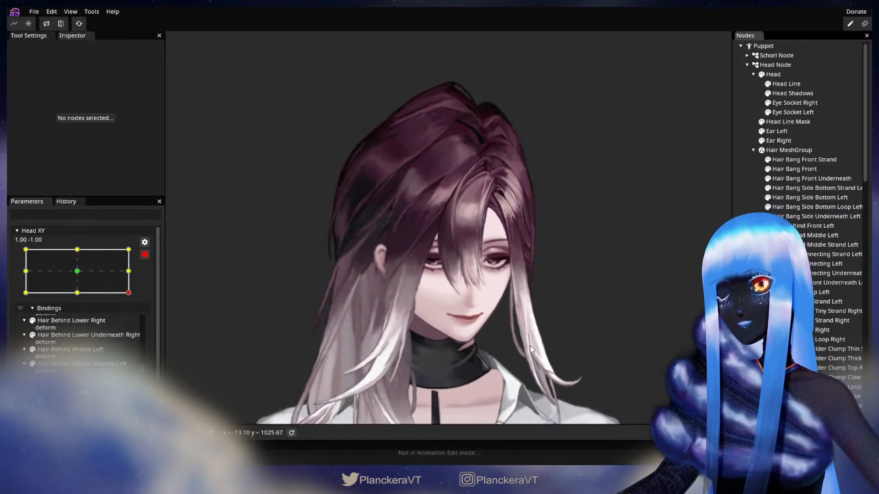
# Disarm Head XY and preview the side bang's movement around the 1.00, -1.00 corner
pyautogui.scroll(-2, 530, 345)
pyautogui.click(144, 255)
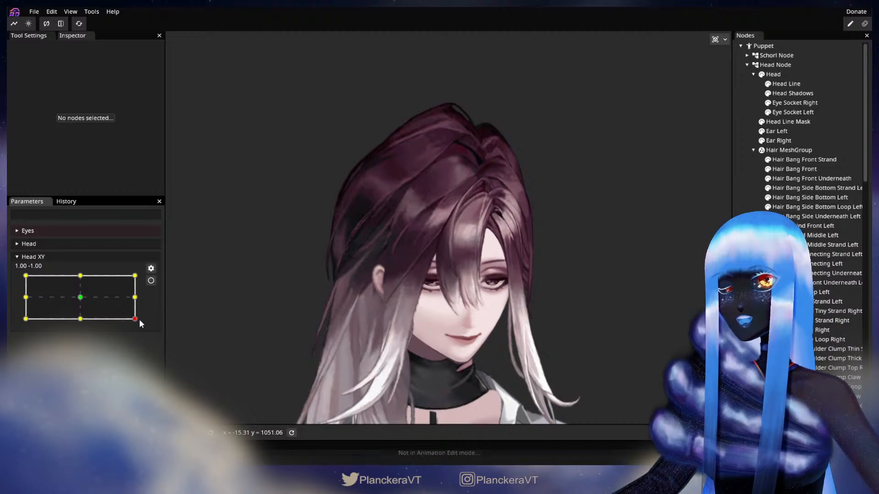
pyautogui.moveTo(135, 320)
pyautogui.mouseDown()
pyautogui.moveTo(136, 303)
pyautogui.moveTo(144, 318)
pyautogui.mouseUp()
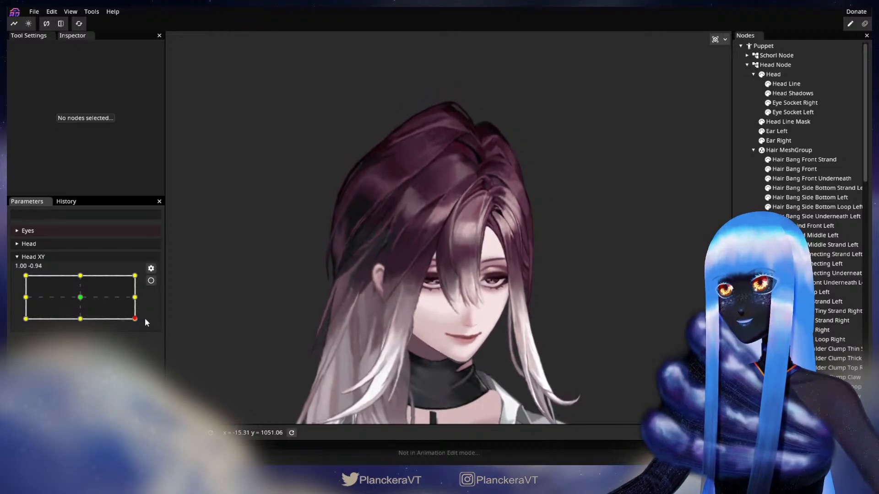
# Rearm Head XY at 1.00, -1.00 and nudge the Hair Bang Side Right vertex near the dark strand line's upper tip
pyautogui.click(151, 281)
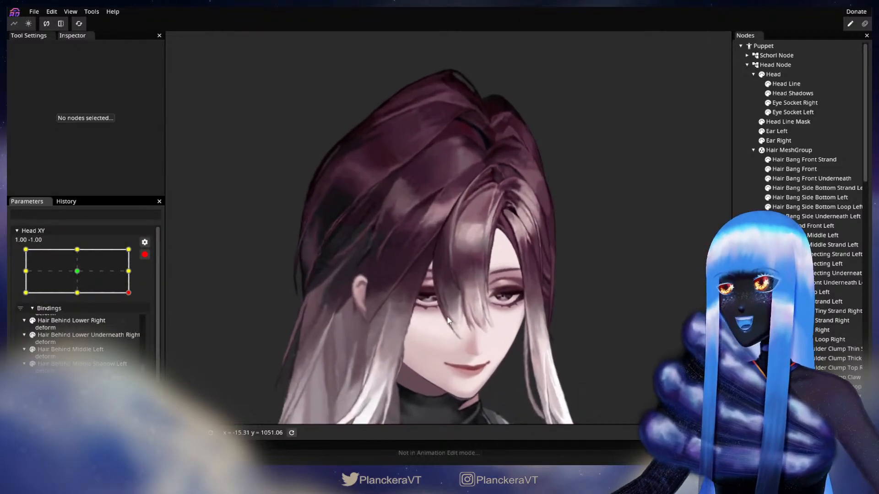
pyautogui.scroll(5, 448, 320)
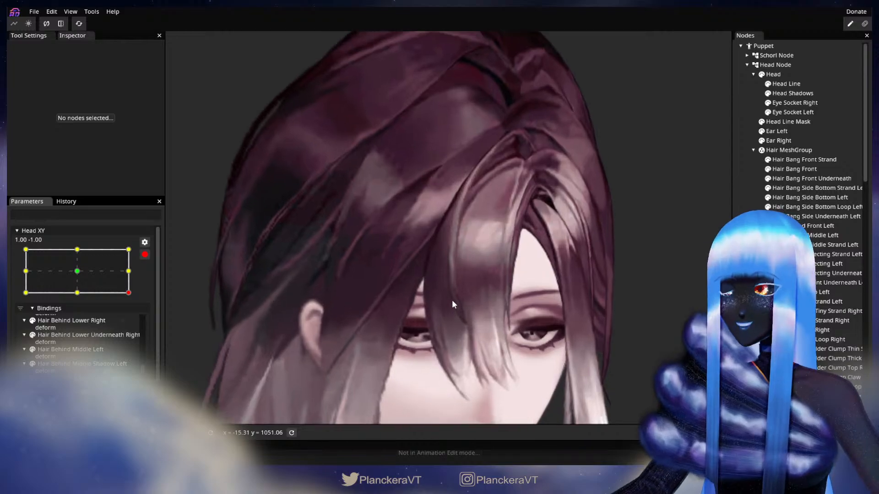
pyautogui.scroll(6, 468, 286)
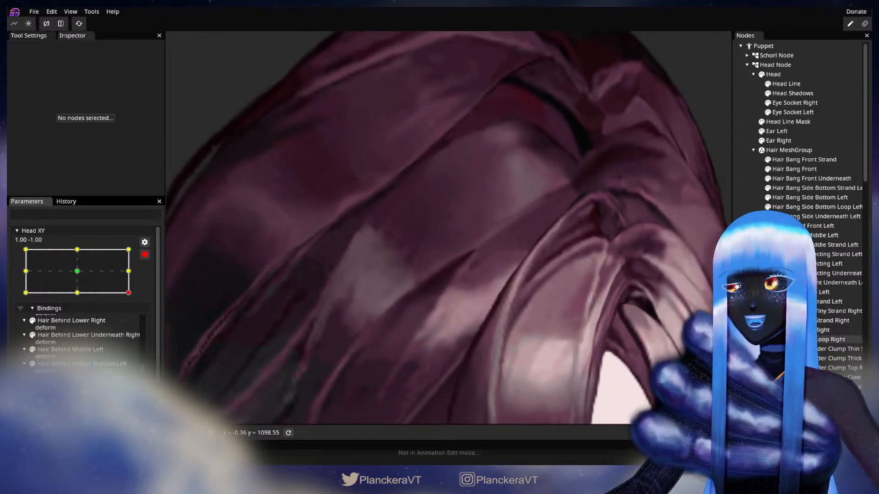
pyautogui.click(451, 278)
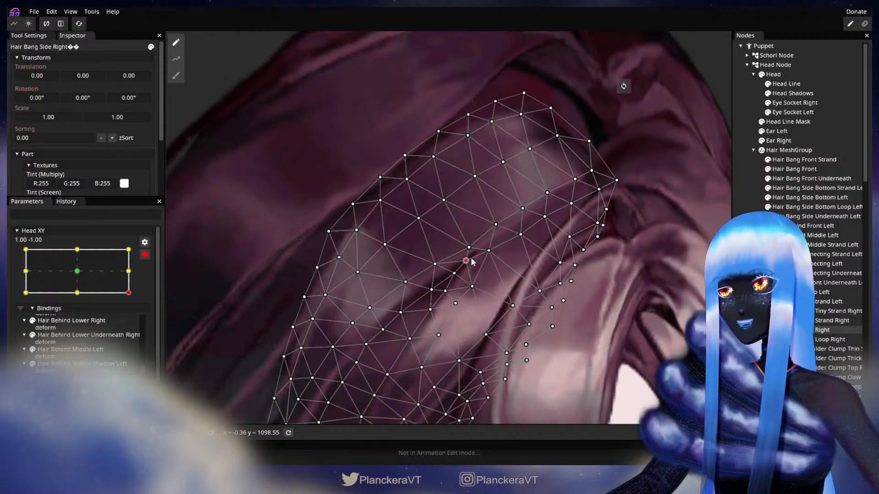
pyautogui.click(570, 299)
# Disarm Head XY and recheck how the side bang and its highlights move near the 1.00, -1.00 pose
pyautogui.scroll(-3, 493, 312)
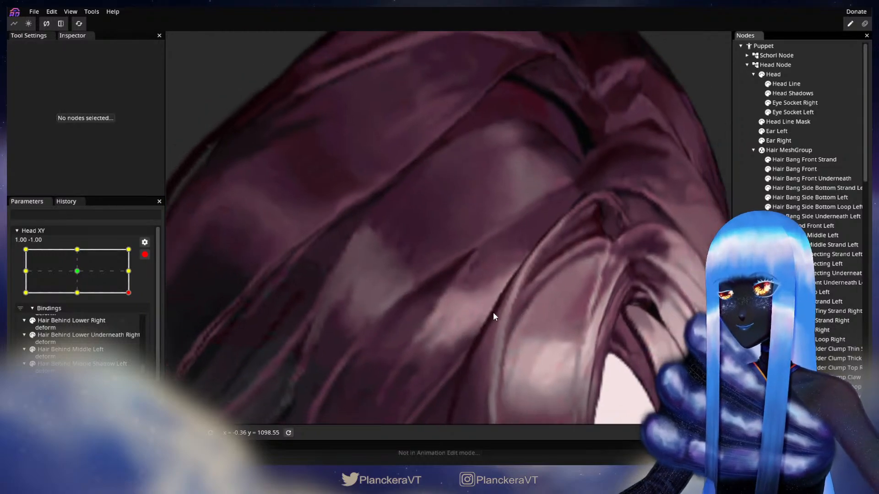
pyautogui.scroll(-5, 542, 339)
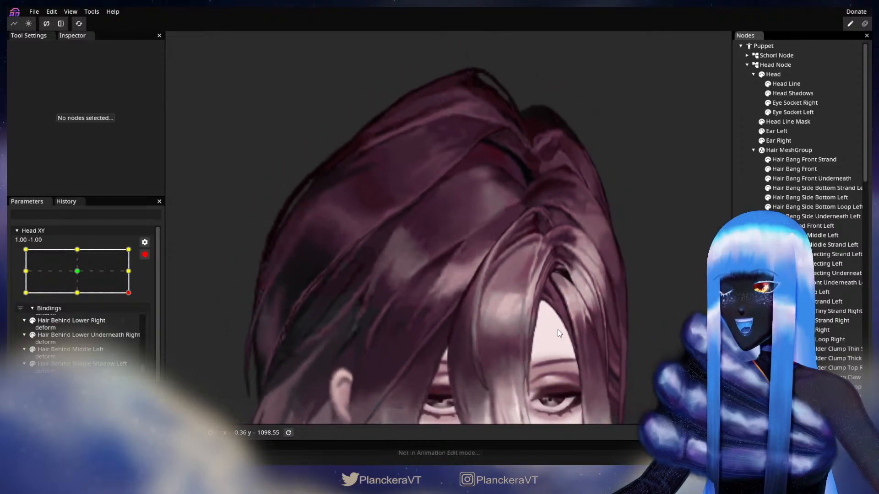
pyautogui.scroll(-5, 562, 333)
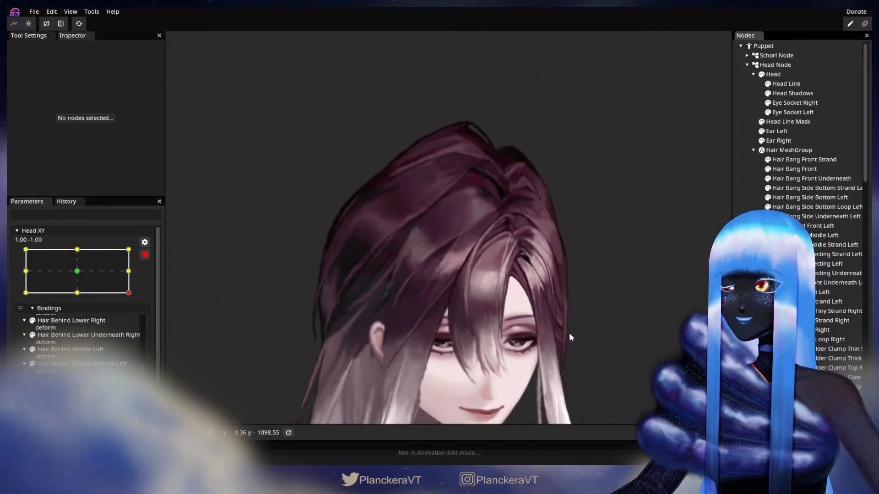
pyautogui.scroll(-5, 570, 337)
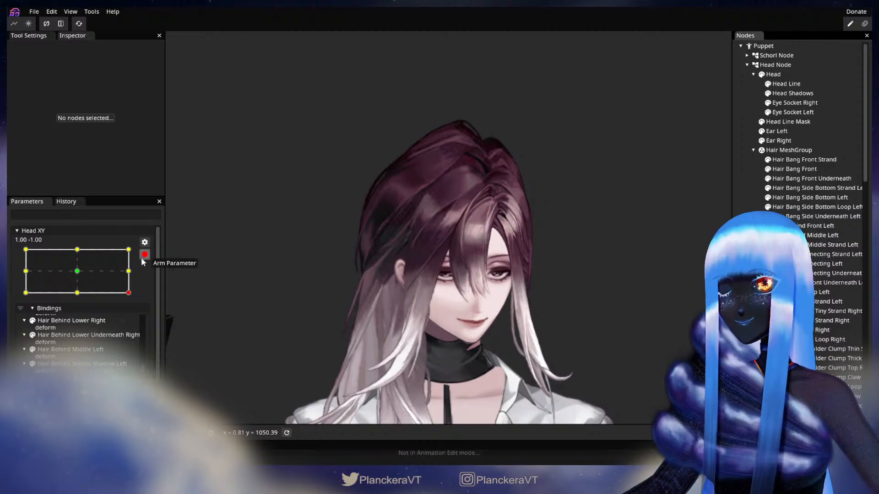
pyautogui.click(143, 256)
pyautogui.moveTo(349, 334)
pyautogui.mouseDown()
pyautogui.moveTo(339, 339)
pyautogui.moveTo(342, 328)
pyautogui.mouseUp()
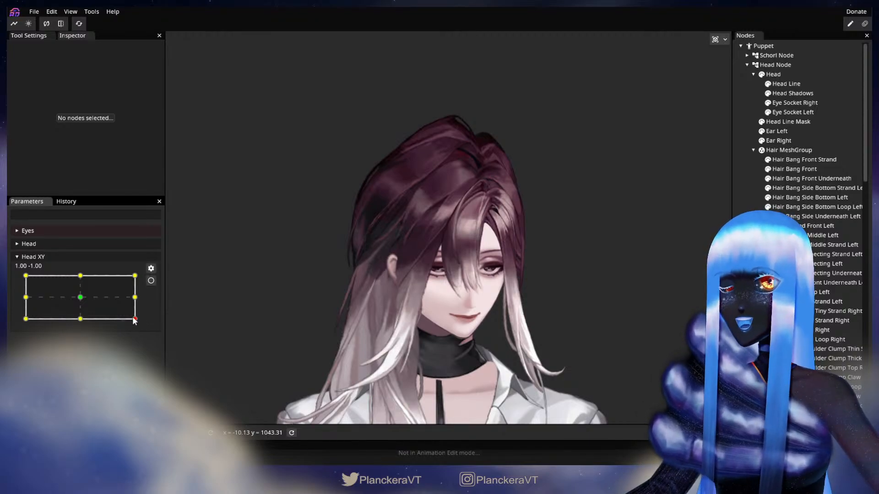
pyautogui.moveTo(135, 320)
pyautogui.mouseDown()
pyautogui.moveTo(136, 295)
pyautogui.moveTo(137, 316)
pyautogui.mouseUp()
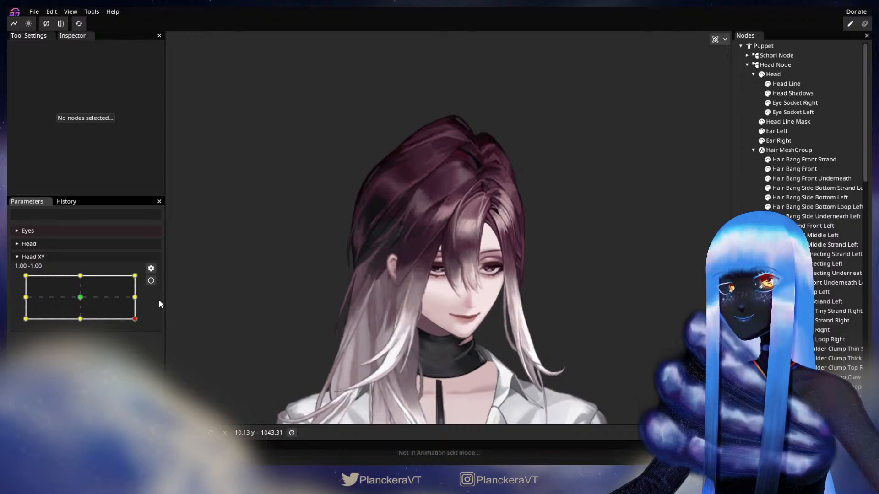
# Rearm Head XY at 1.00, -1.00 and adjust the two Hair Bang Side Right vertices inside the lower, brighter highlight
pyautogui.click(151, 281)
pyautogui.scroll(5, 381, 321)
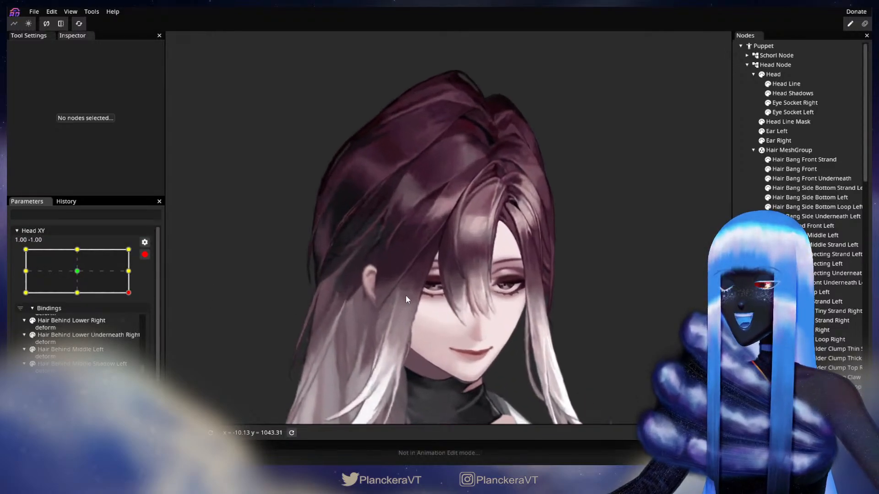
pyautogui.scroll(5, 415, 293)
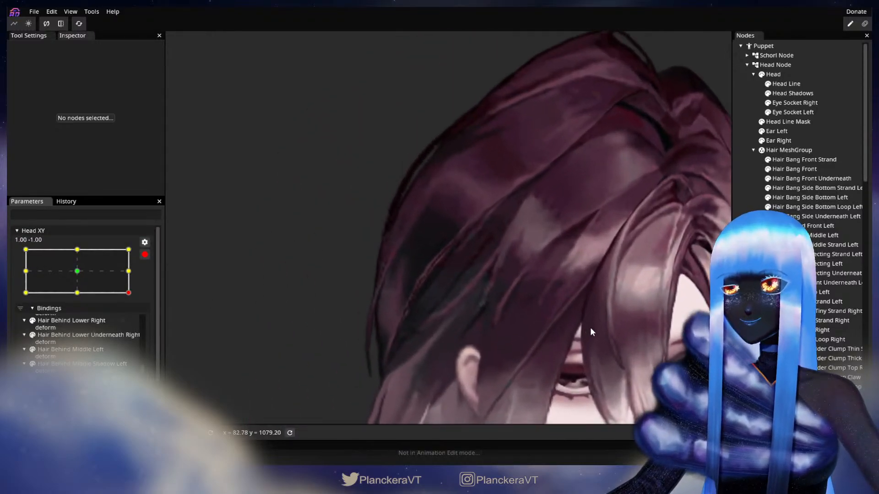
pyautogui.scroll(3, 555, 300)
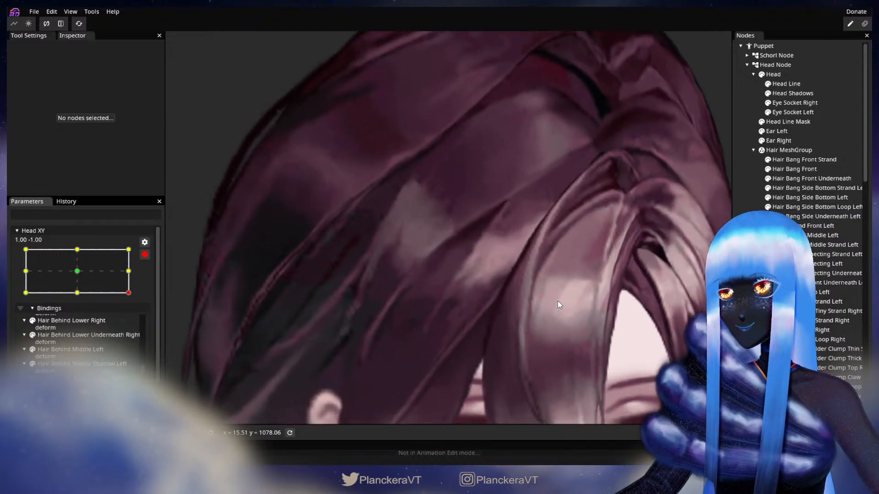
pyautogui.click(440, 258)
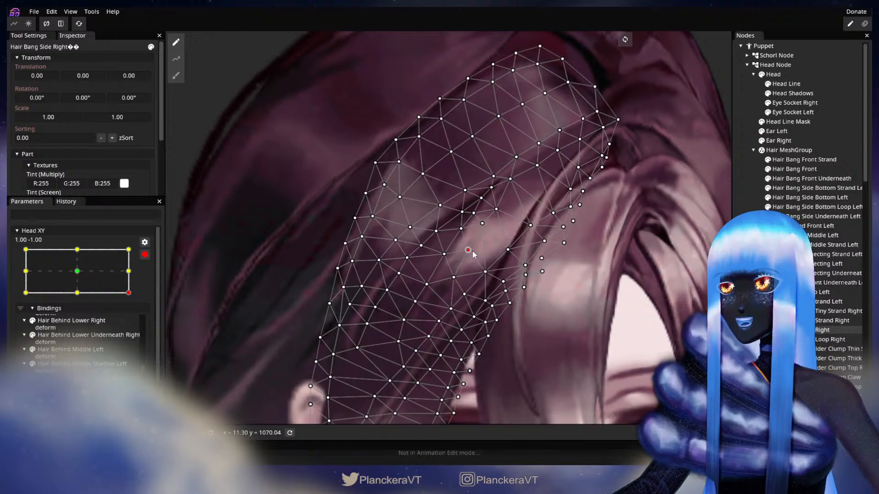
pyautogui.click(484, 225)
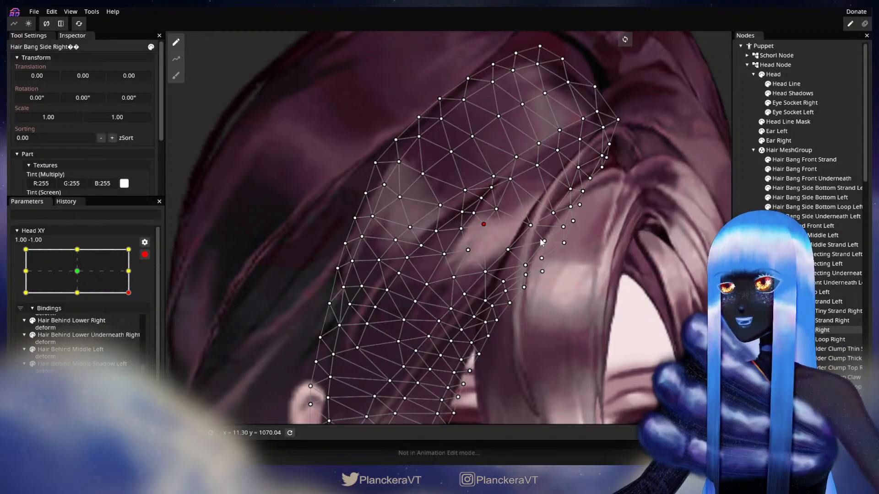
pyautogui.click(751, 336)
# Disarm Head XY and preview the adjusted lower highlight's motion into the 1.00, -1.00 corner
pyautogui.scroll(-3, 522, 335)
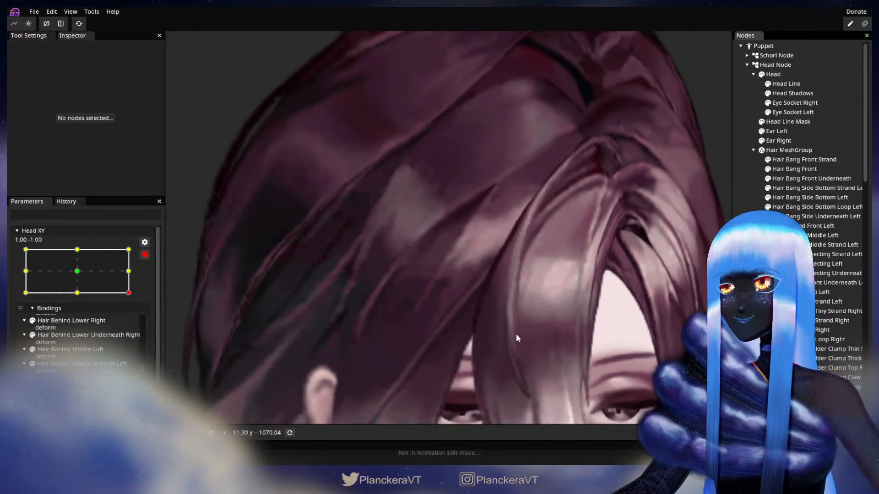
pyautogui.scroll(-5, 526, 337)
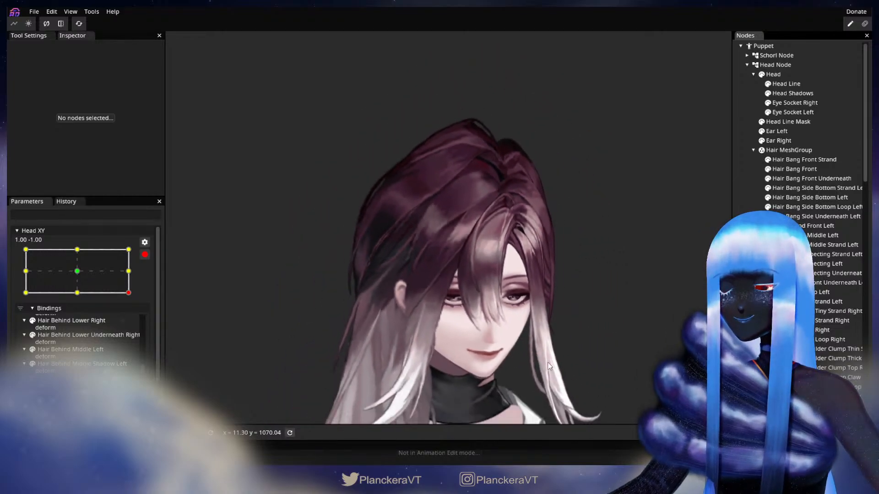
pyautogui.scroll(-2, 545, 315)
pyautogui.scroll(-1, 545, 314)
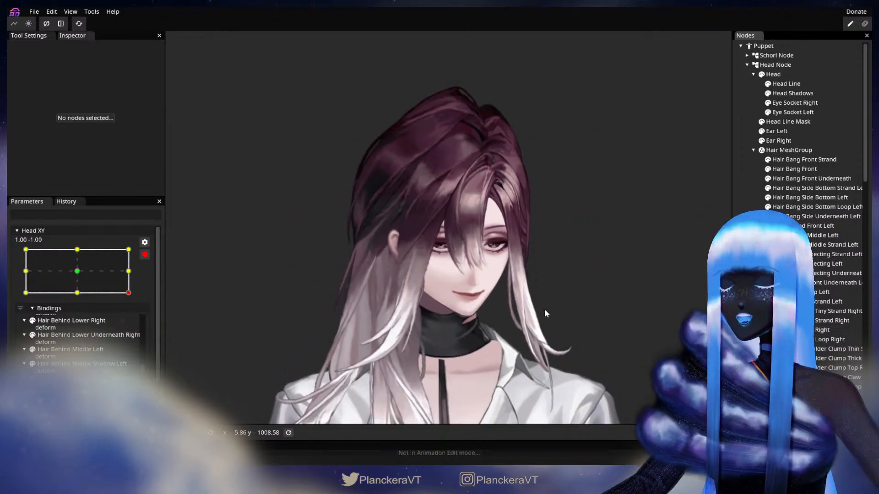
pyautogui.moveTo(545, 310); pyautogui.dragTo(540, 321)
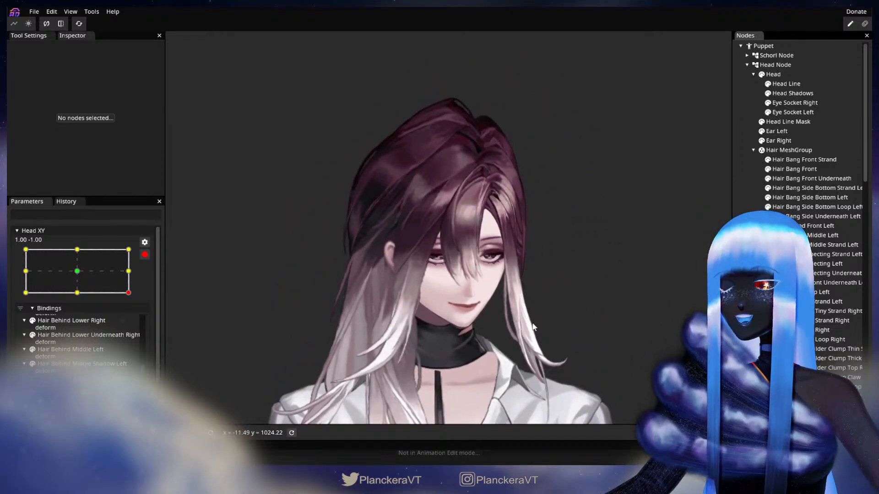
pyautogui.click(145, 255)
pyautogui.moveTo(134, 320)
pyautogui.mouseDown()
pyautogui.moveTo(139, 295)
pyautogui.moveTo(141, 321)
pyautogui.mouseUp()
# Rearm Head XY at 1.00, -1.00 and refine the Hair Bang Side Right vertices at the strand line's tip and the lower highlight's upper edge
pyautogui.click(151, 281)
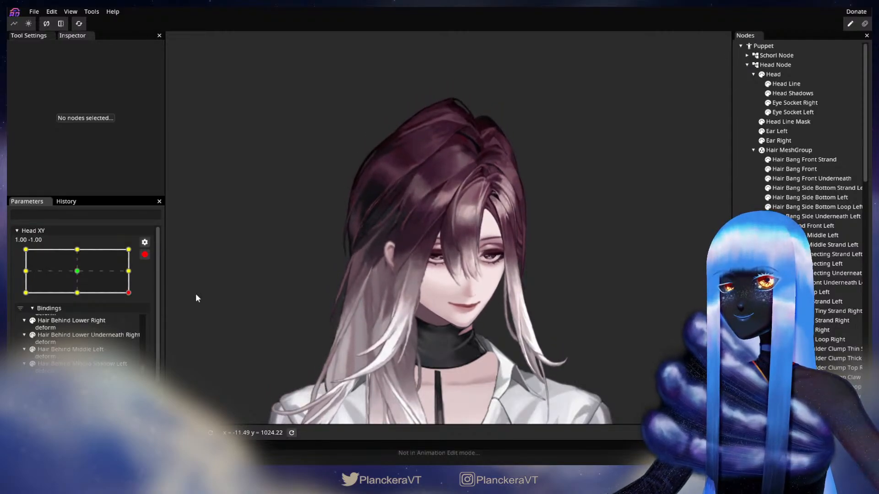
pyautogui.scroll(5, 449, 300)
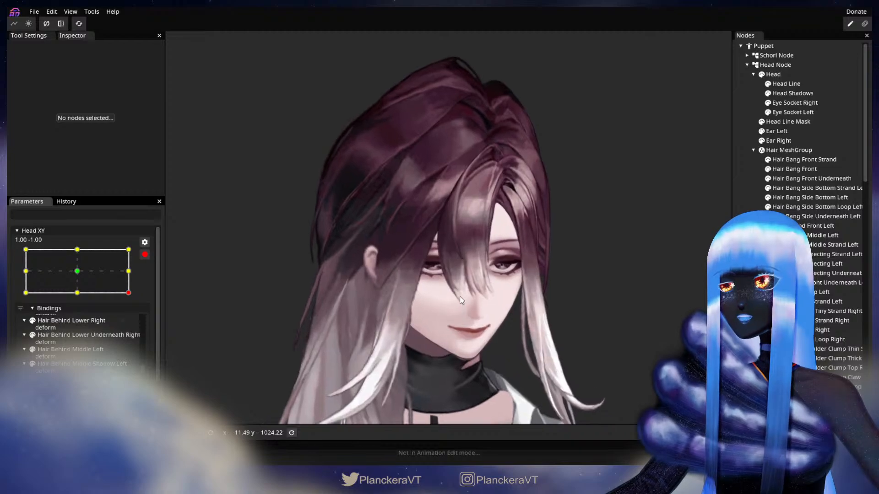
pyautogui.scroll(5, 460, 293)
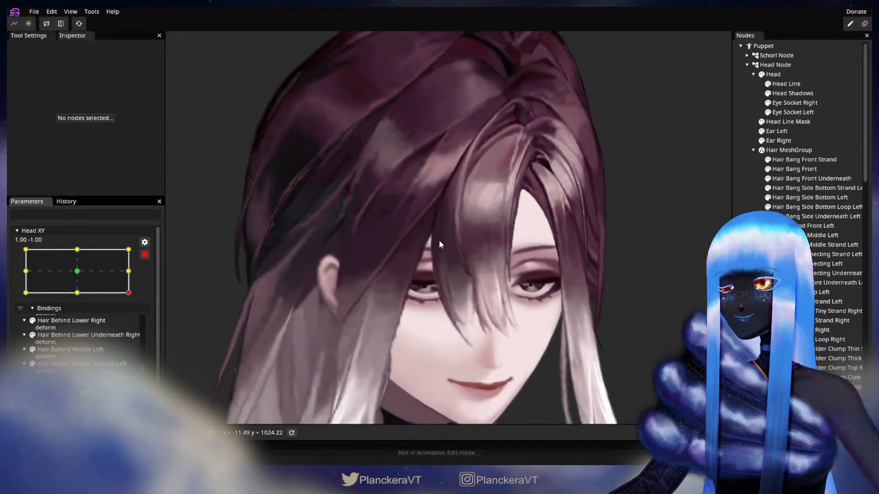
pyautogui.scroll(3, 482, 325)
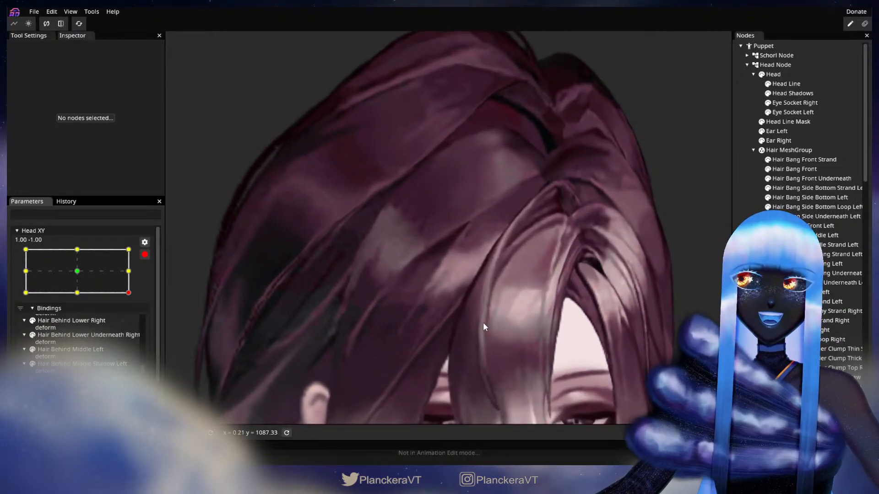
pyautogui.scroll(3, 483, 322)
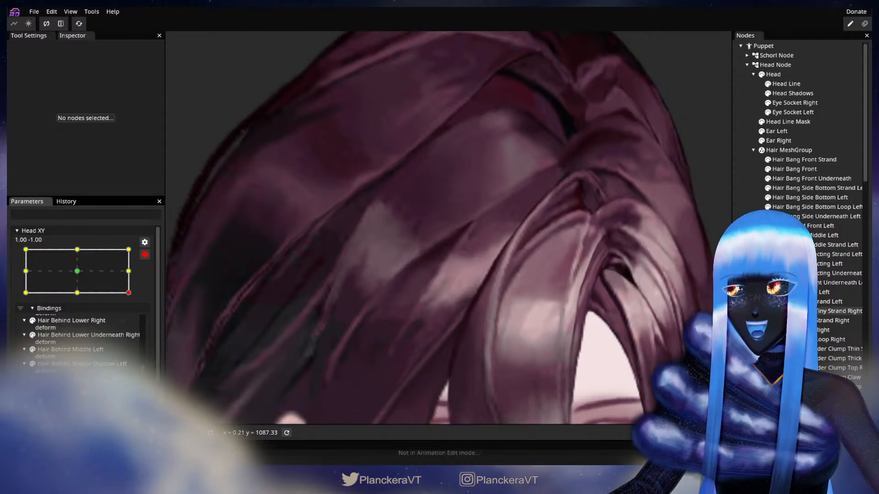
pyautogui.click(489, 241)
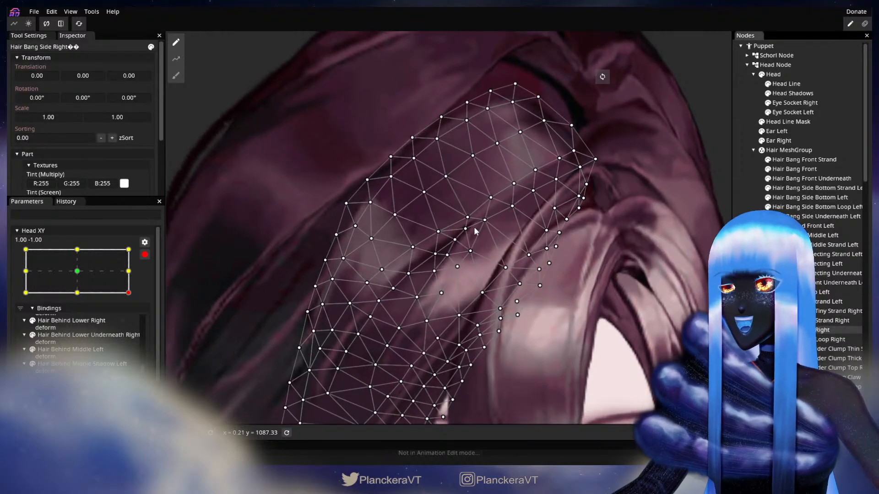
pyautogui.moveTo(484, 223); pyautogui.dragTo(484, 225)
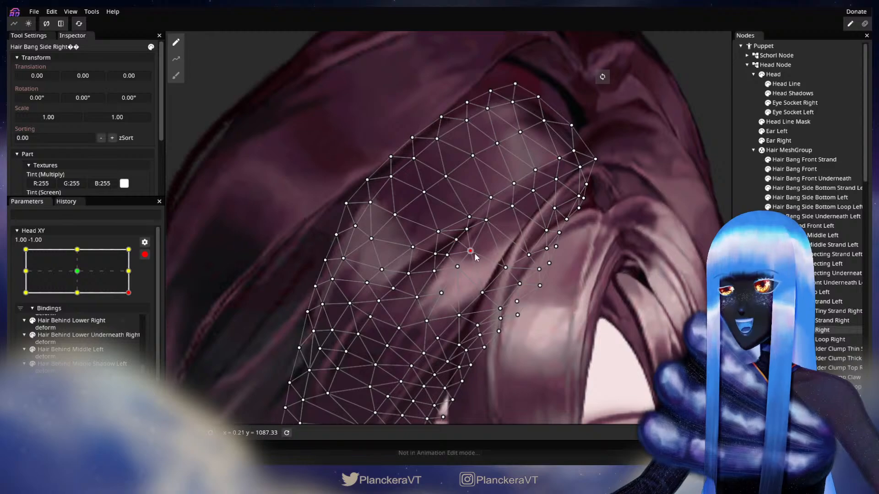
pyautogui.click(455, 255)
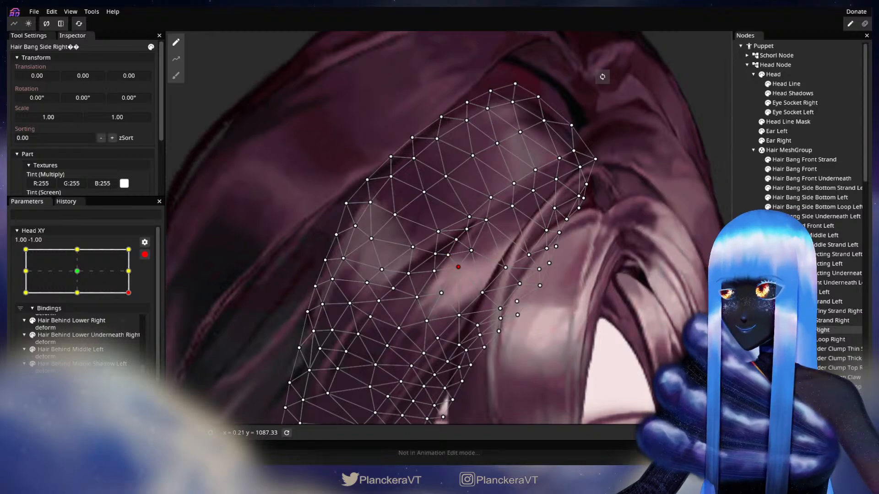
pyautogui.click(570, 362)
# Disarm Head XY and check the refined strand line and highlights while moving around the 1.00, -1.00 pose
pyautogui.scroll(-5, 559, 362)
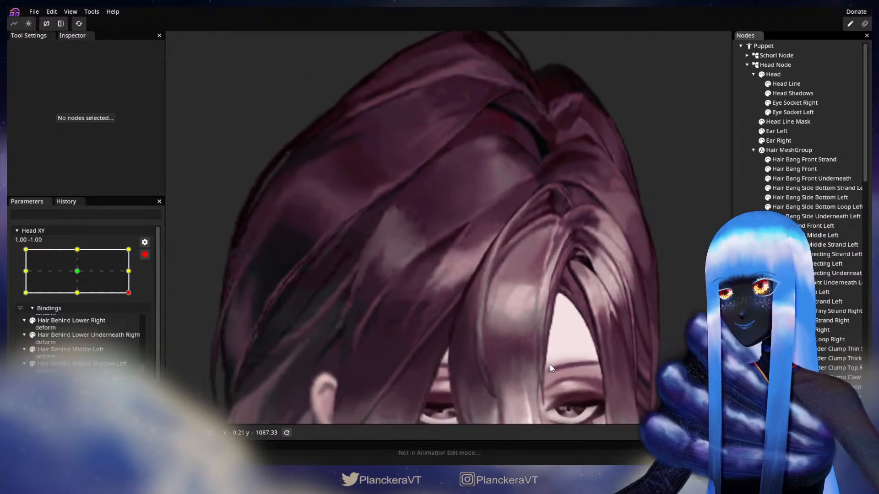
pyautogui.scroll(-5, 552, 361)
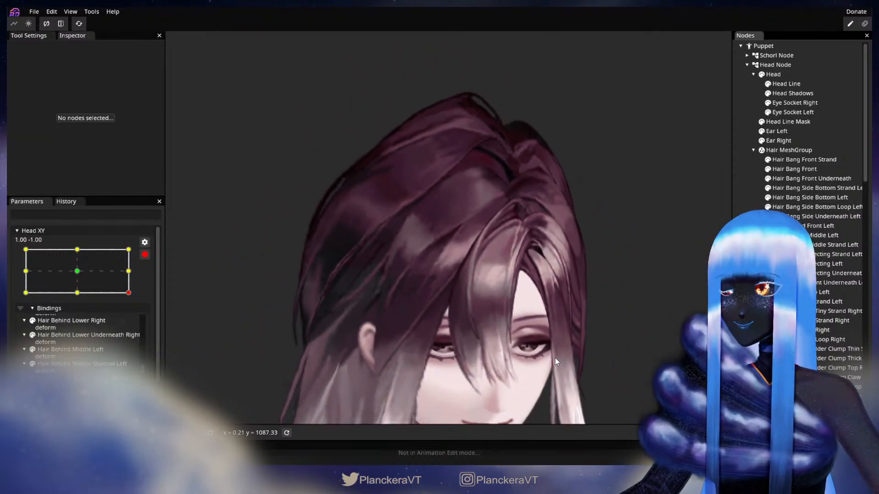
pyautogui.scroll(-5, 554, 358)
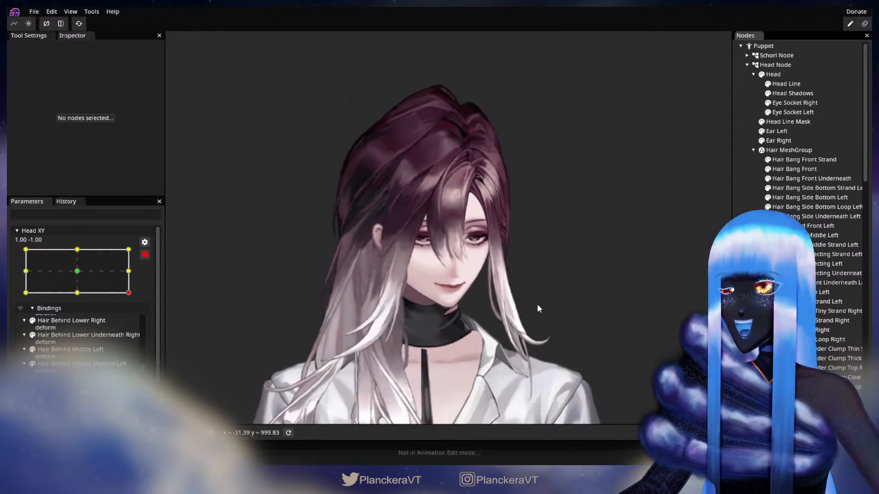
pyautogui.scroll(-3, 536, 312)
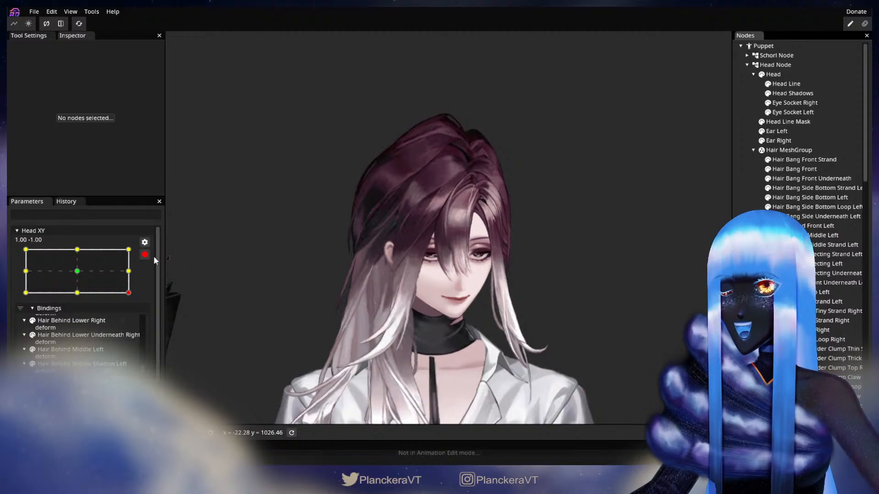
pyautogui.click(145, 255)
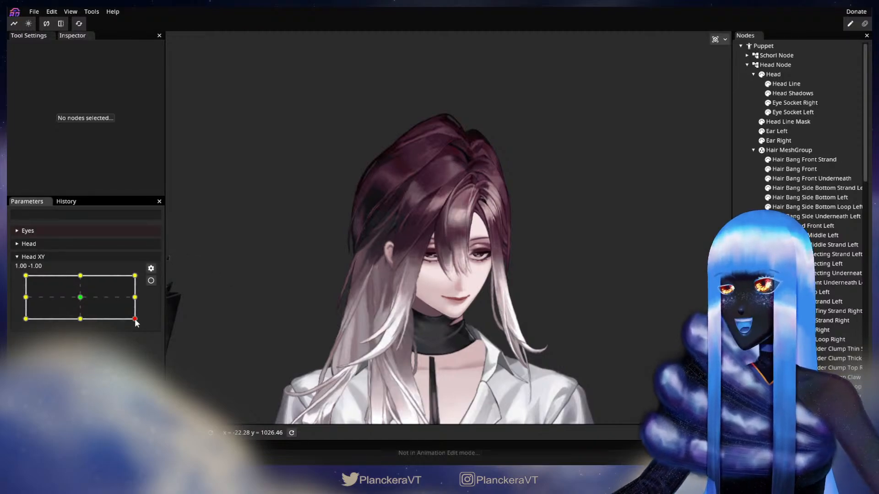
pyautogui.moveTo(135, 320)
pyautogui.mouseDown()
pyautogui.moveTo(136, 297)
pyautogui.moveTo(141, 317)
pyautogui.mouseUp()
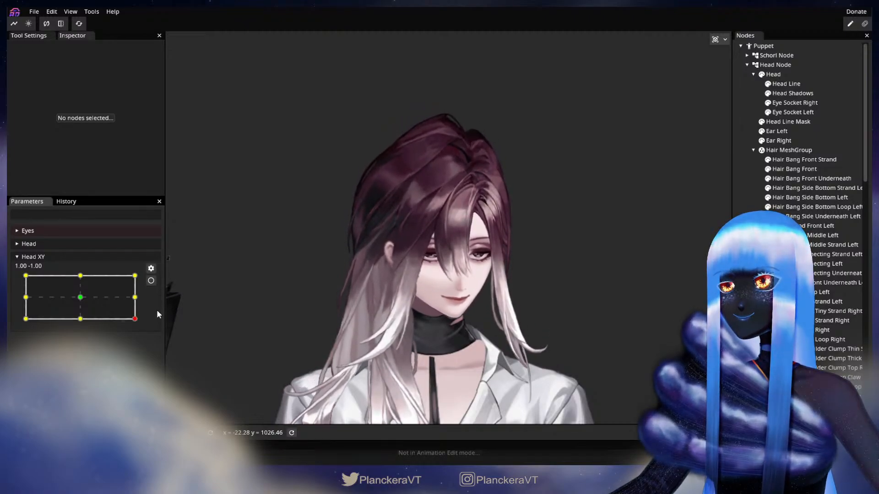
# Rearm Head XY at 1.00, -1.00 and adjust the Hair Bang Side Right vertices around and just below the lower, brighter highlight
pyautogui.click(151, 281)
pyautogui.scroll(3, 384, 297)
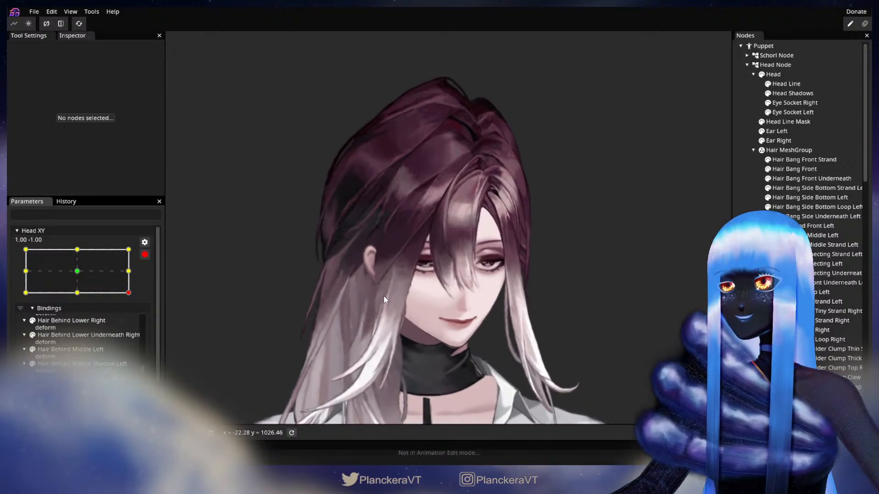
pyautogui.scroll(5, 384, 295)
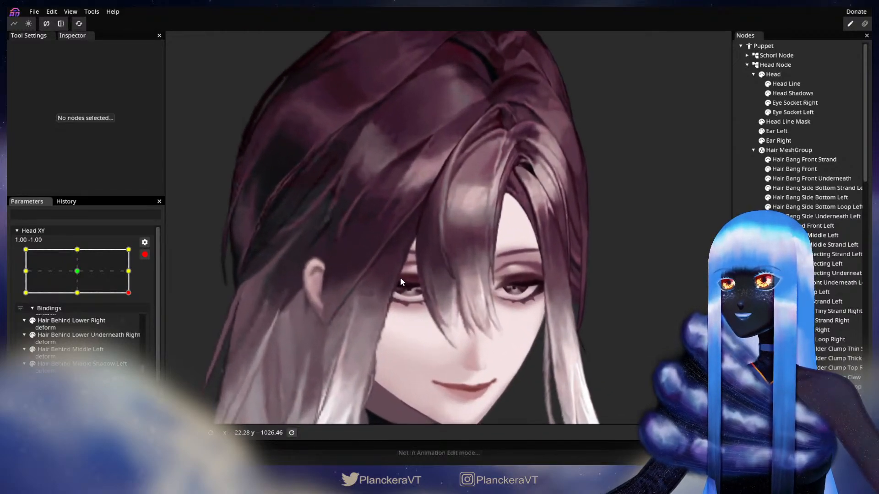
pyautogui.scroll(5, 480, 342)
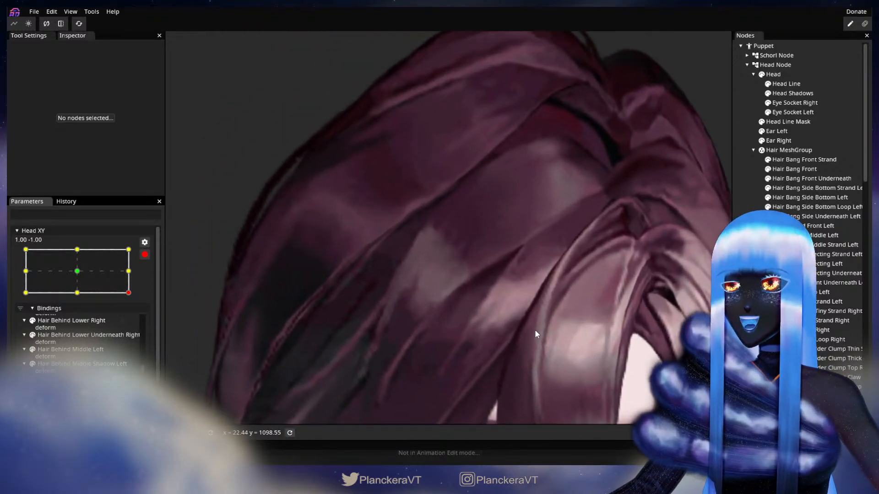
pyautogui.scroll(2, 515, 323)
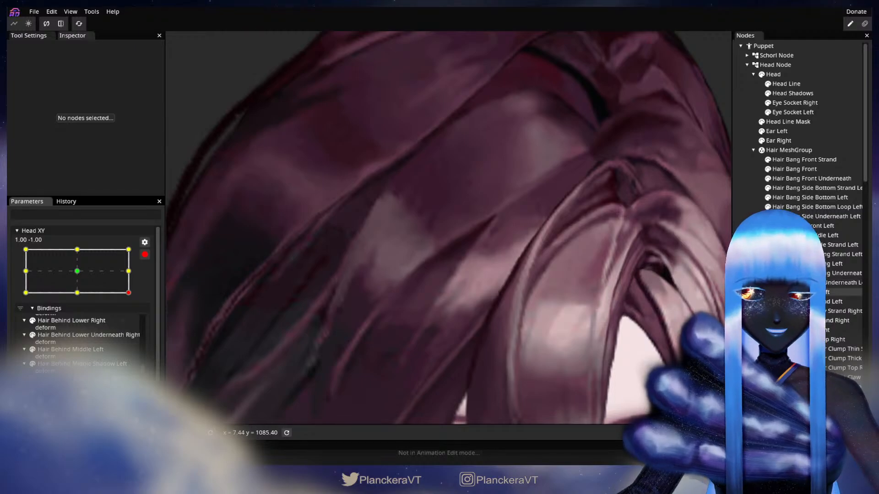
pyautogui.click(474, 253)
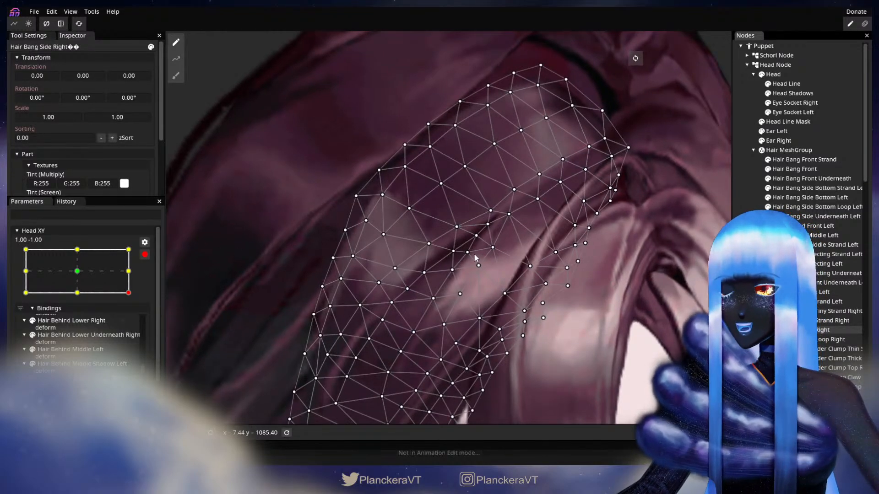
pyautogui.moveTo(470, 280); pyautogui.dragTo(494, 240)
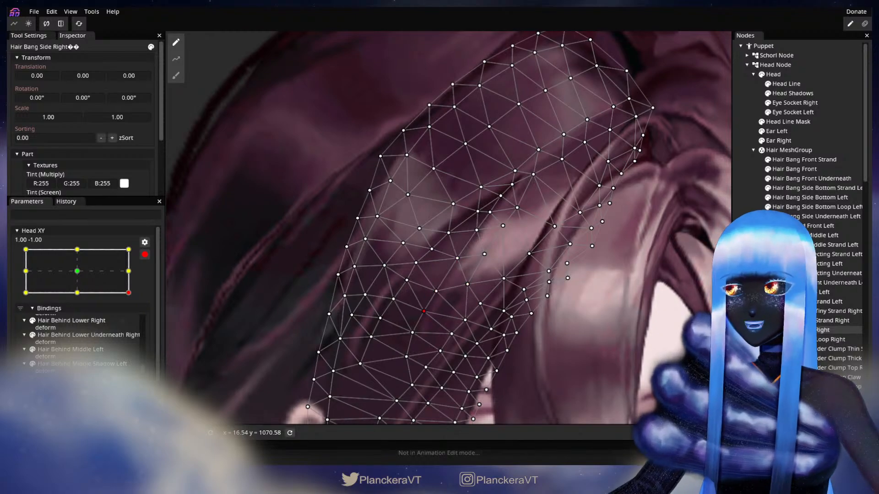
pyautogui.click(534, 340)
# Disarm Head XY and preview the reshaped area below the lower highlight while moving around the 1.00, -1.00 pose
pyautogui.scroll(-5, 537, 340)
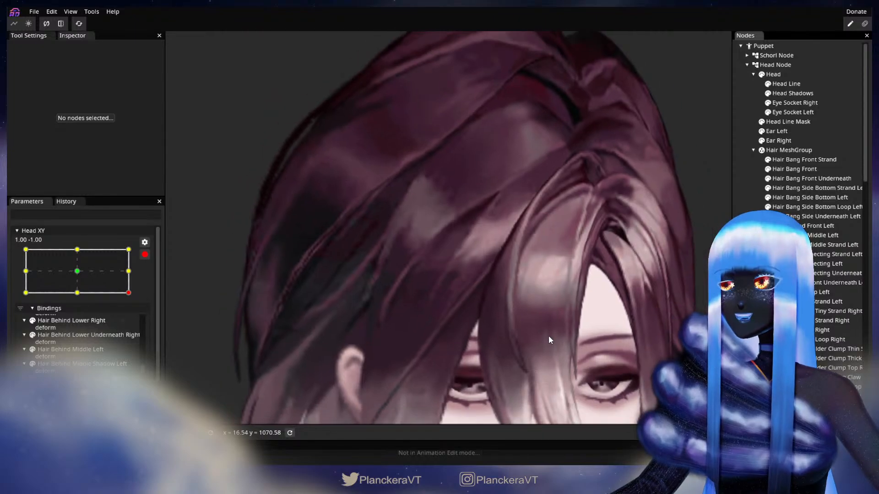
pyautogui.scroll(-5, 552, 335)
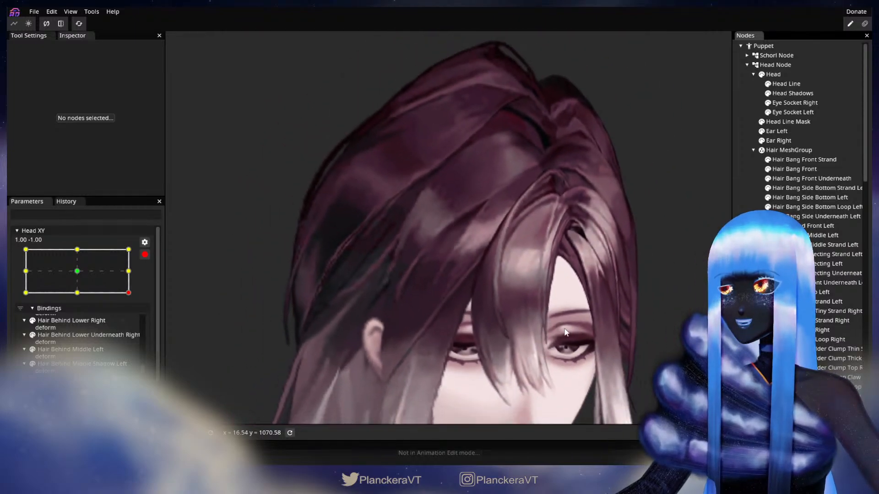
pyautogui.scroll(-5, 565, 329)
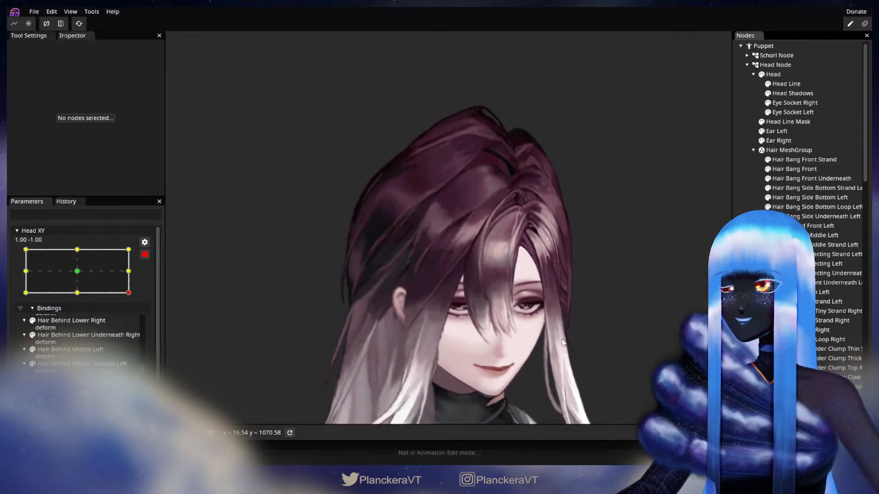
pyautogui.scroll(-5, 563, 342)
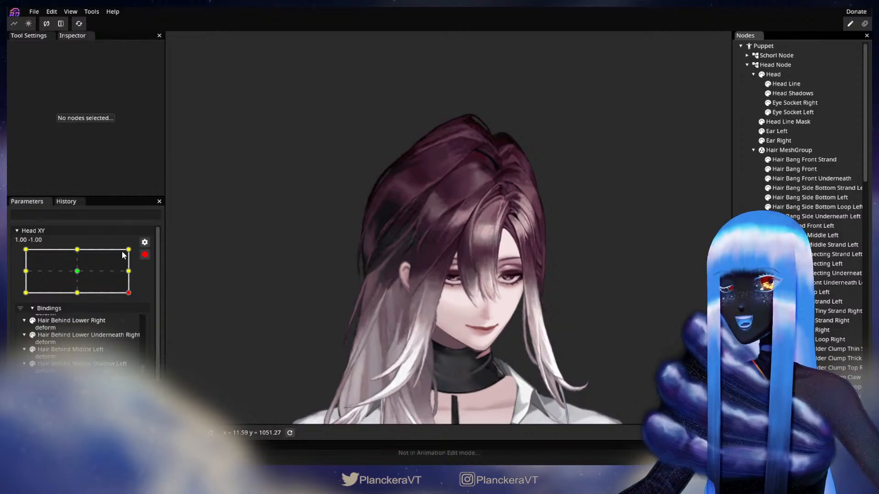
pyautogui.click(145, 254)
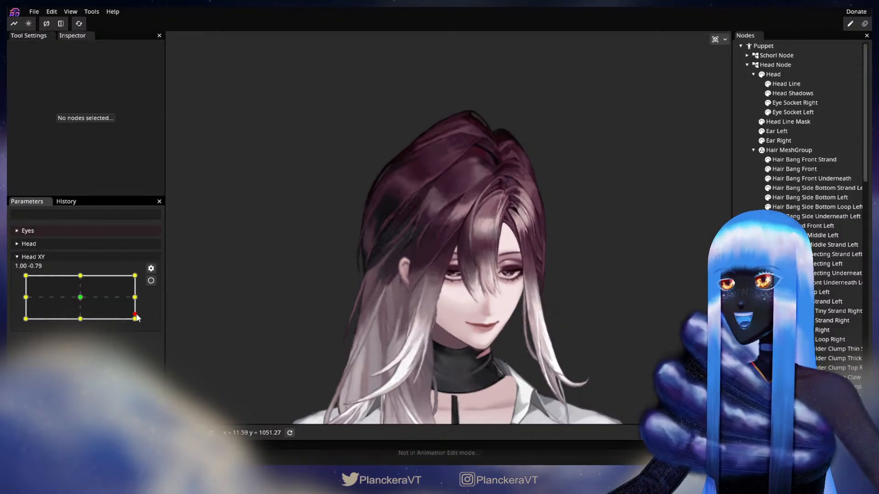
pyautogui.moveTo(137, 323)
pyautogui.mouseDown()
pyautogui.moveTo(137, 299)
pyautogui.moveTo(140, 319)
pyautogui.moveTo(149, 297)
pyautogui.moveTo(138, 299)
pyautogui.moveTo(141, 318)
pyautogui.mouseUp()
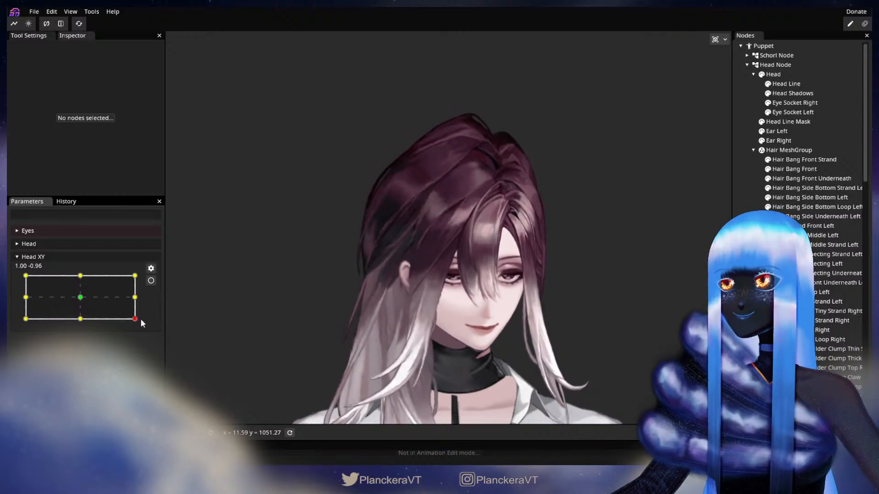
# Rearm Head XY at 1.00, -1.00 and refine the Hair Bang Side Right vertices between the strand line and the lower highlight
pyautogui.click(151, 281)
pyautogui.scroll(5, 463, 273)
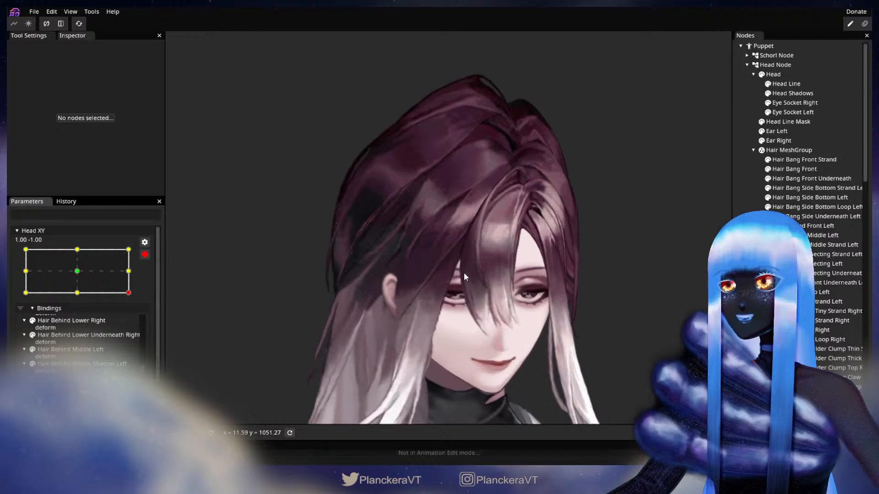
pyautogui.scroll(5, 487, 251)
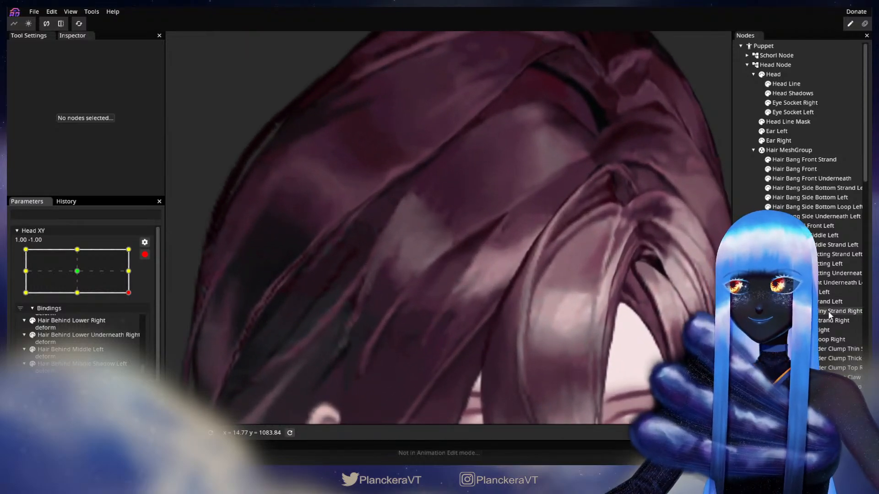
pyautogui.click(802, 292)
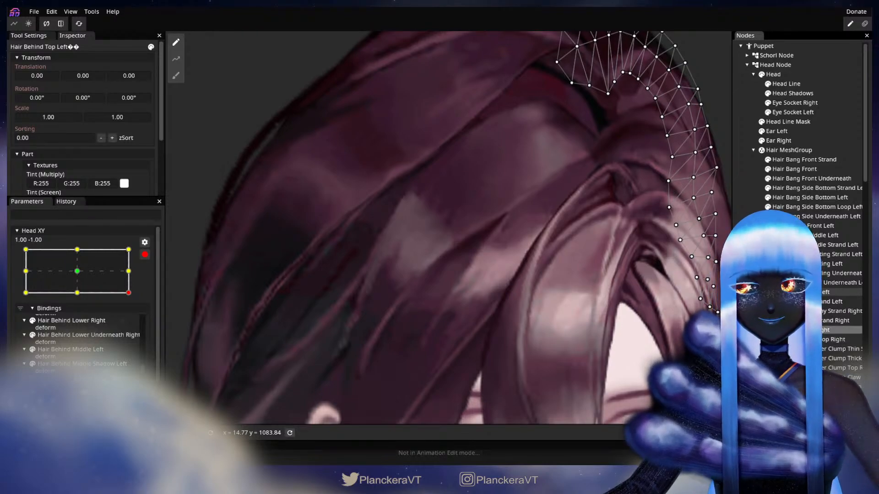
pyautogui.click(802, 330)
pyautogui.scroll(2, 452, 287)
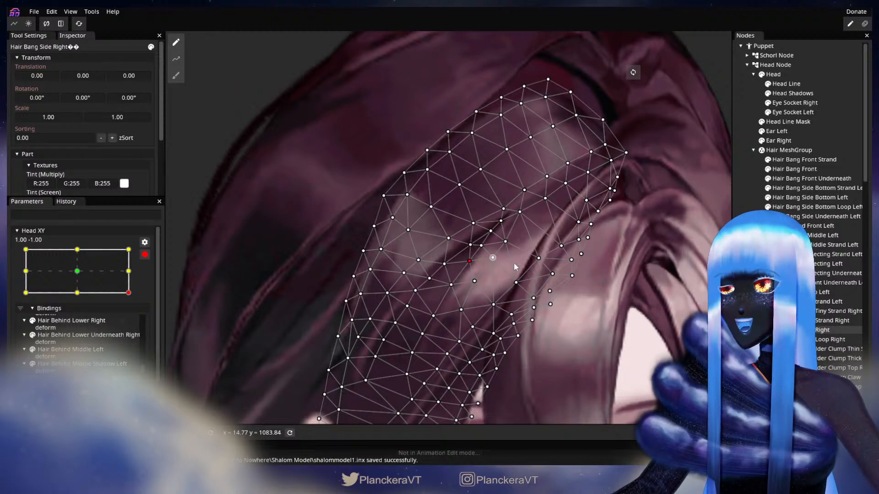
pyautogui.click(526, 309)
# Disarm Head XY and check how the strand line and lower highlight move into the 1.00, -1.00 corner
pyautogui.scroll(-2, 527, 309)
pyautogui.scroll(-5, 537, 330)
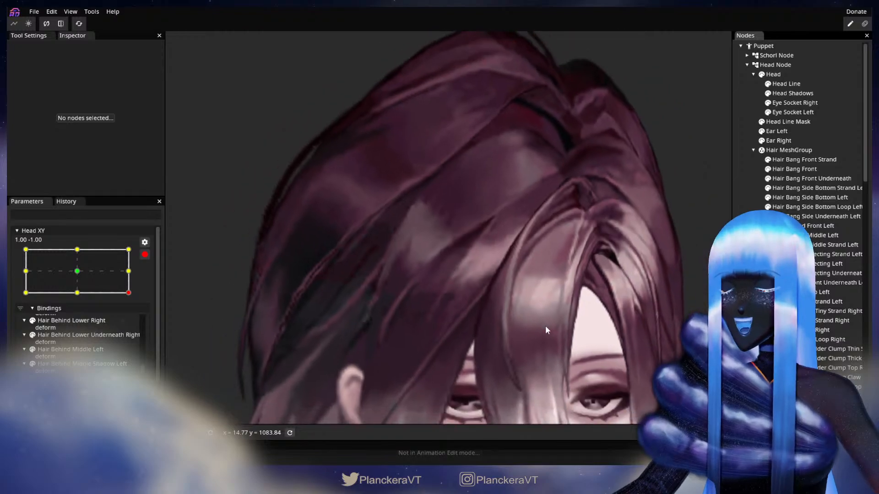
pyautogui.scroll(-5, 559, 325)
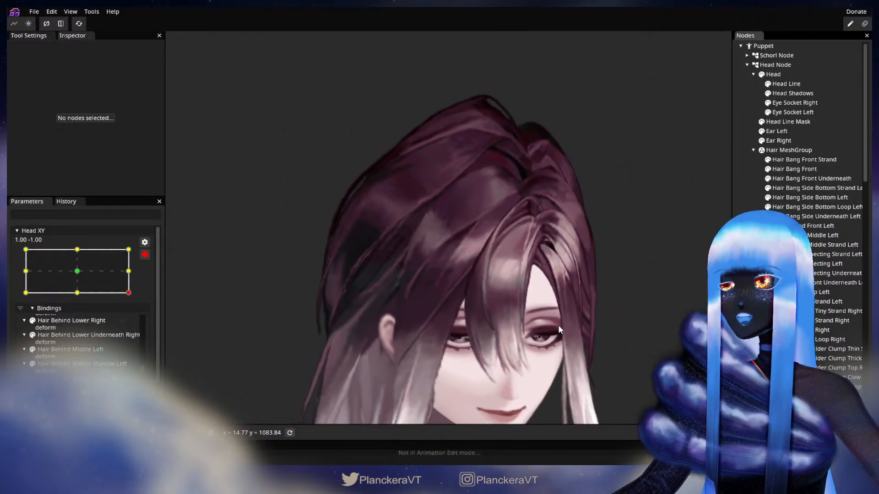
pyautogui.scroll(-1, 563, 319)
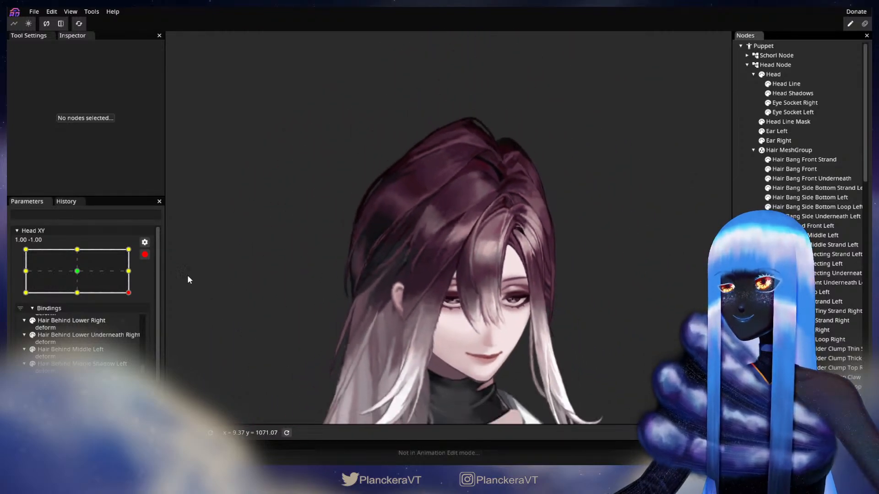
pyautogui.click(148, 256)
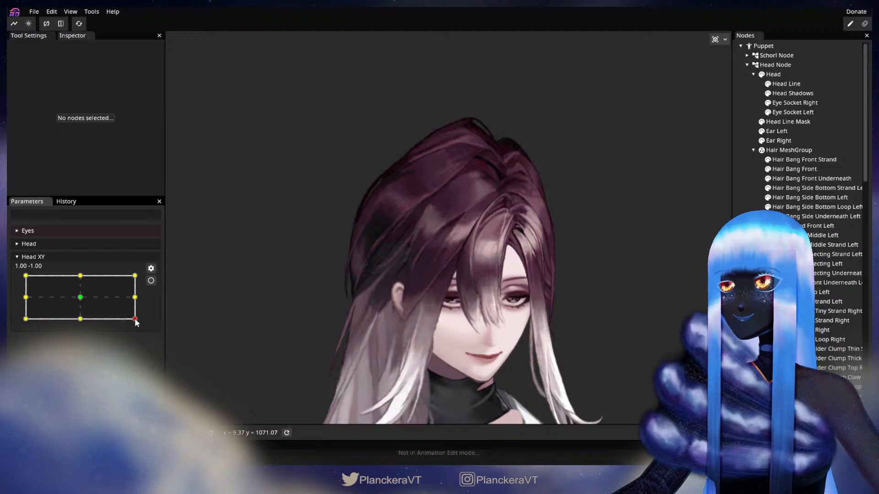
pyautogui.moveTo(136, 323)
pyautogui.mouseDown()
pyautogui.moveTo(137, 299)
pyautogui.moveTo(139, 322)
pyautogui.moveTo(142, 302)
pyautogui.moveTo(149, 323)
pyautogui.mouseUp()
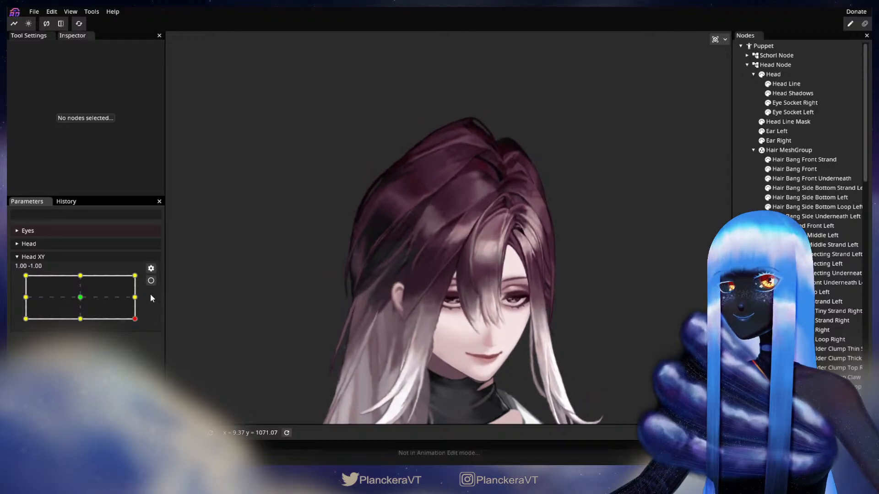
# Rearm Head XY at 1.00, -1.00 and nudge the Hair Bang Side Right vertex just beneath the strand line's tip
pyautogui.click(151, 281)
pyautogui.scroll(5, 484, 248)
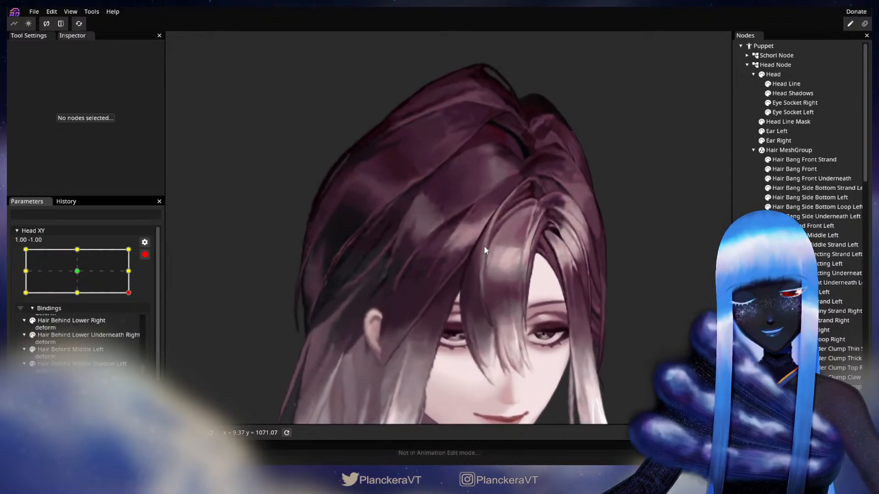
pyautogui.scroll(4, 482, 243)
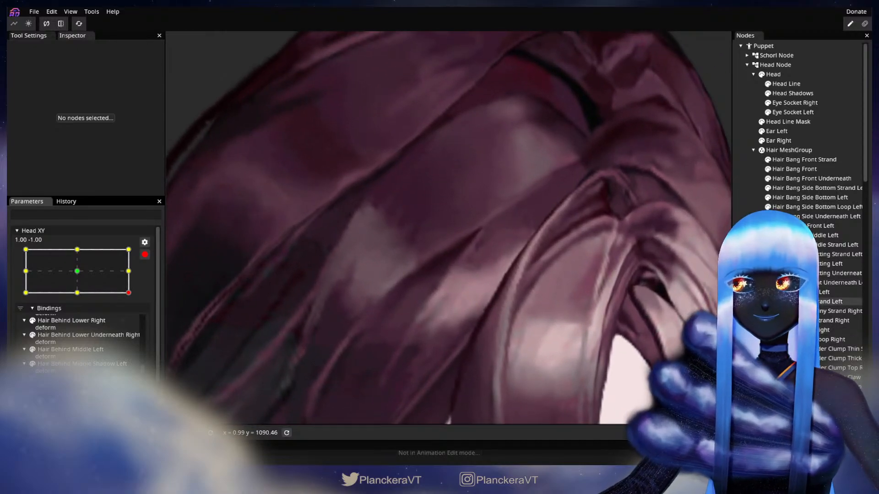
pyautogui.click(495, 286)
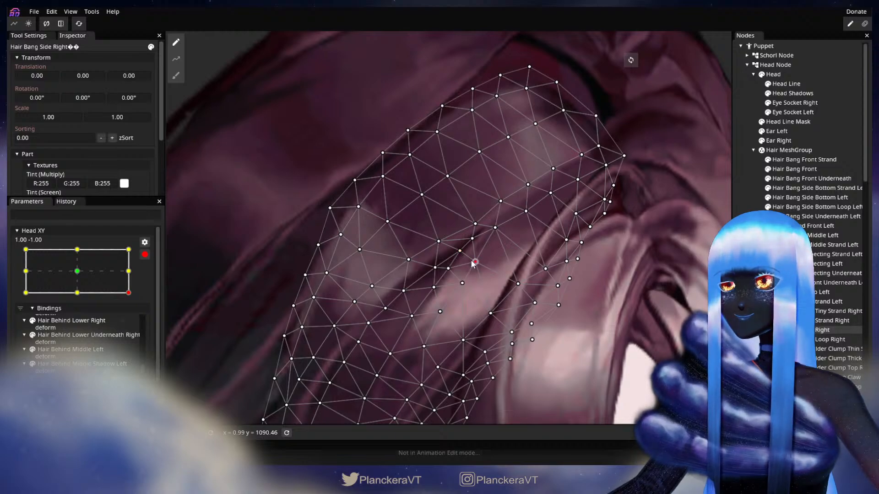
pyautogui.click(664, 300)
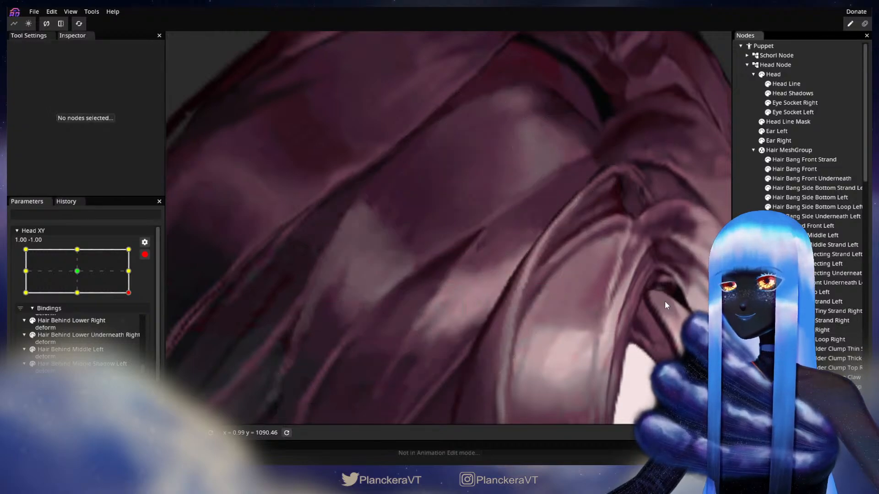
# Disarm Head XY and preview the strand tip adjustment by moving the head around the 1.00, -1.00 pose
pyautogui.scroll(-2, 576, 333)
pyautogui.scroll(-4, 578, 331)
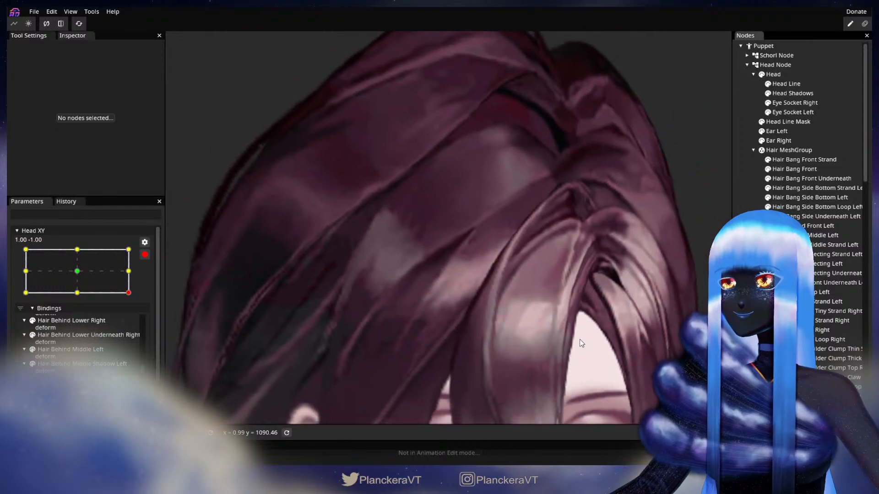
pyautogui.scroll(-4, 588, 335)
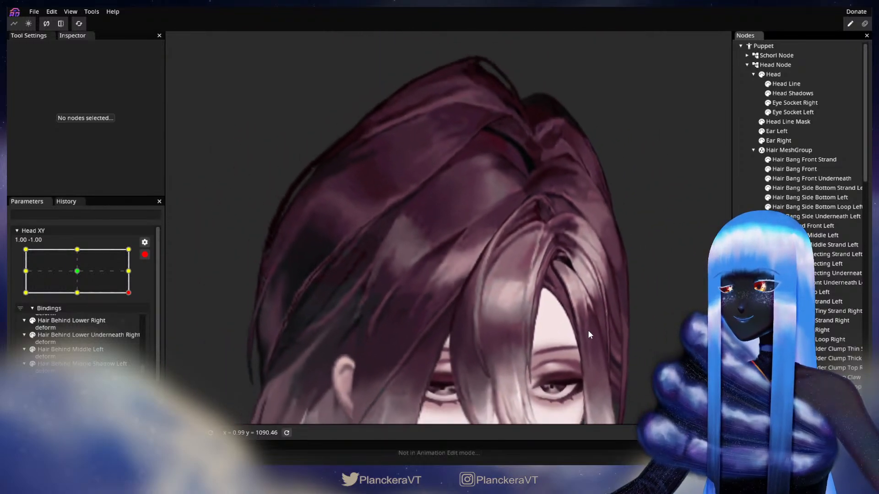
pyautogui.scroll(-2, 592, 339)
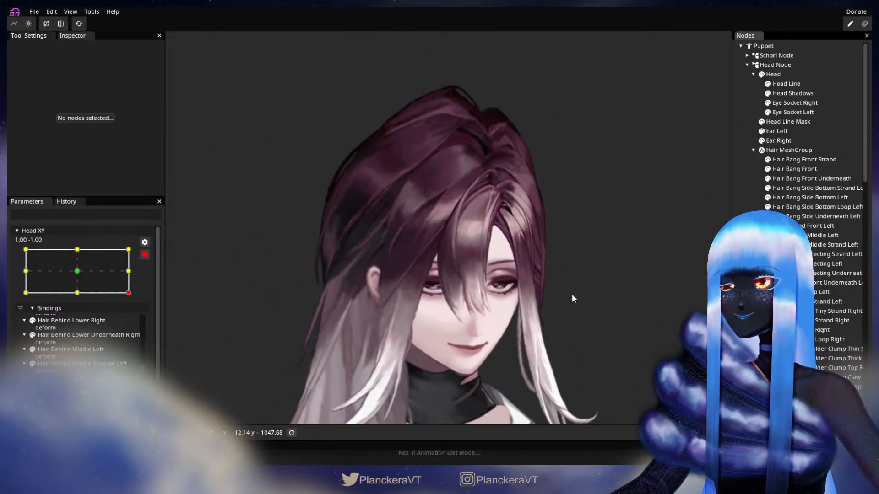
pyautogui.click(144, 255)
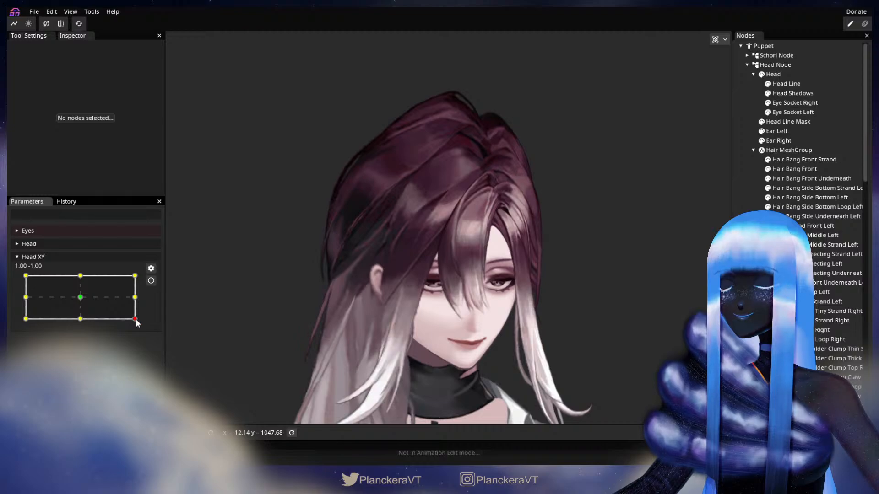
pyautogui.moveTo(136, 324)
pyautogui.mouseDown()
pyautogui.moveTo(137, 297)
pyautogui.moveTo(134, 319)
pyautogui.mouseUp()
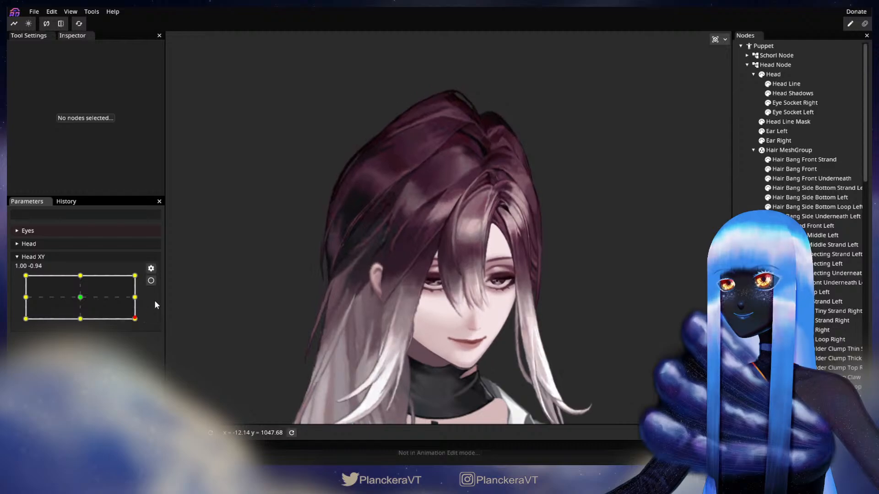
# Rearm Head XY at 1.00, -1.00 and adjust the Hair Bang Side Right vertices in the dark strands below the lower highlight
pyautogui.click(151, 281)
pyautogui.scroll(10, 400, 293)
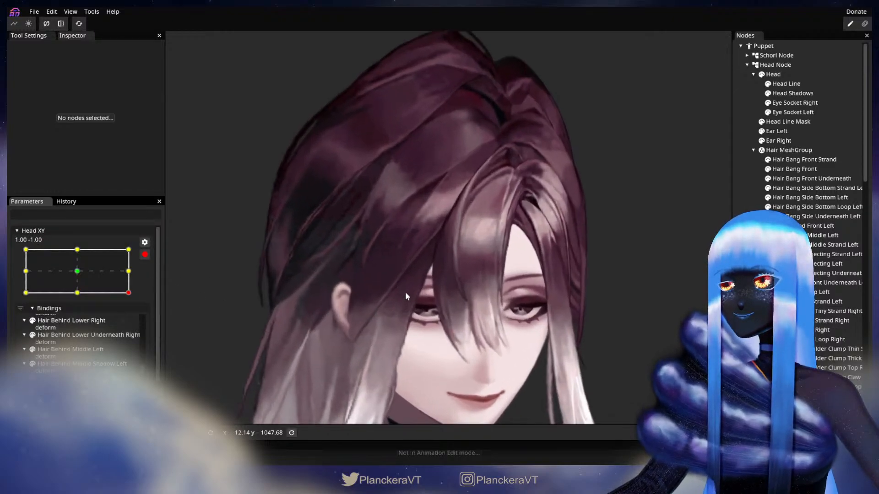
pyautogui.scroll(8, 405, 286)
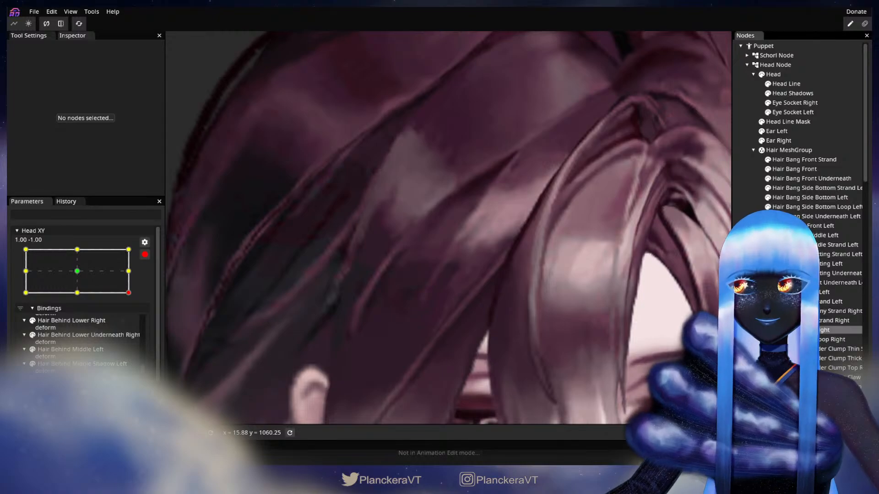
pyautogui.click(434, 270)
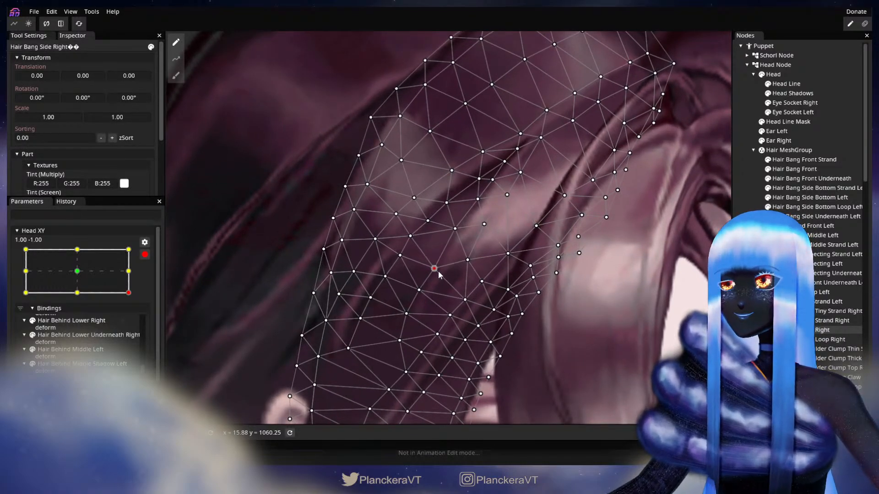
pyautogui.click(456, 232)
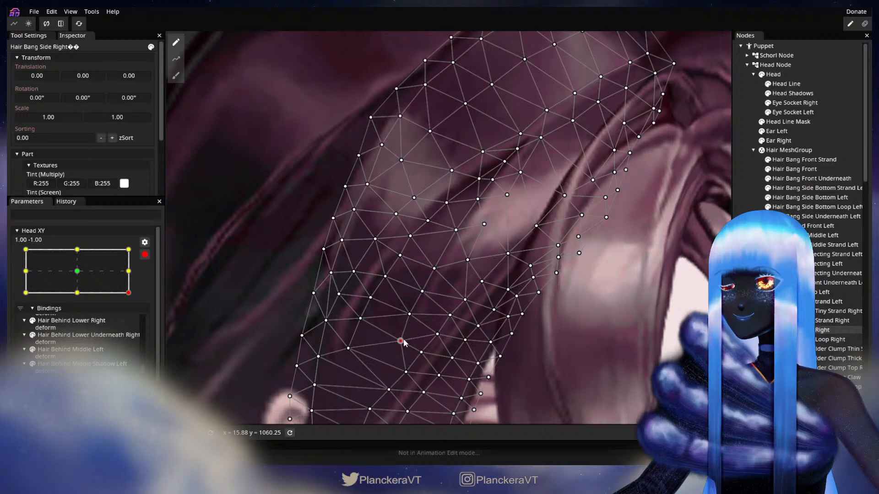
pyautogui.click(750, 341)
pyautogui.moveTo(572, 350); pyautogui.dragTo(524, 344)
pyautogui.scroll(-3, 525, 344)
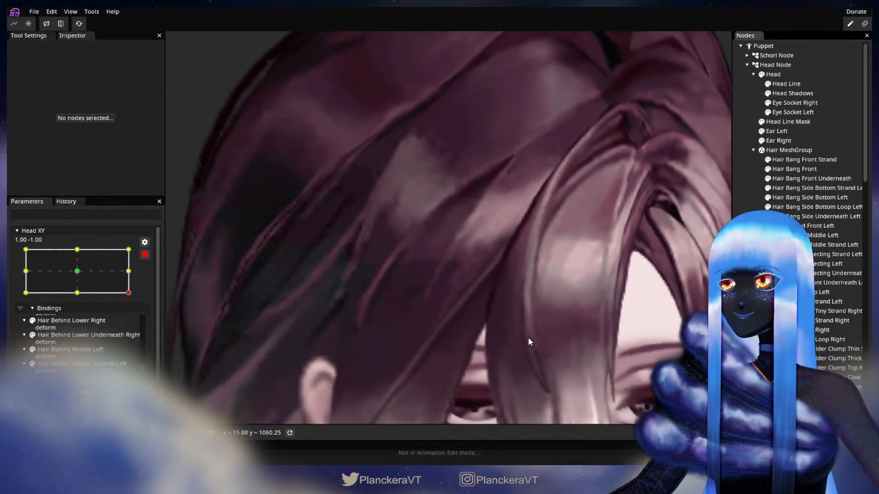
# Disarm Head XY and preview the dark strand adjustment by moving the head around the 1.00, -1.00 corner
pyautogui.scroll(-4, 536, 335)
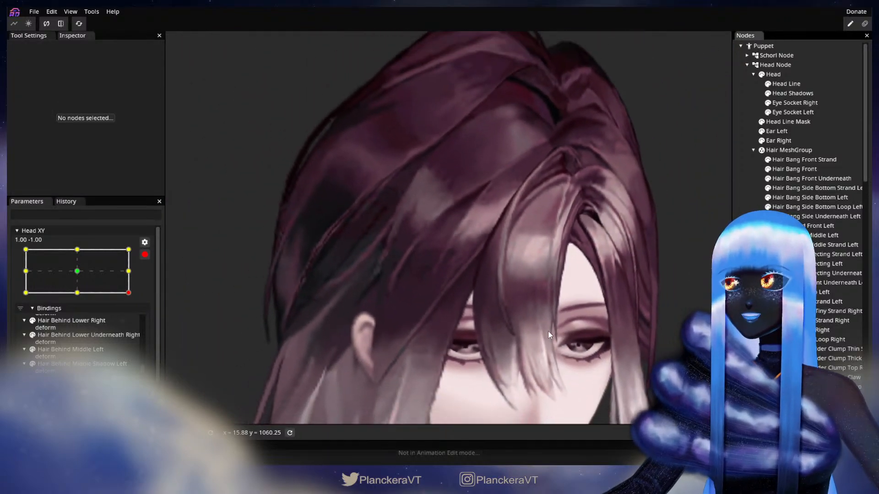
pyautogui.scroll(-4, 548, 331)
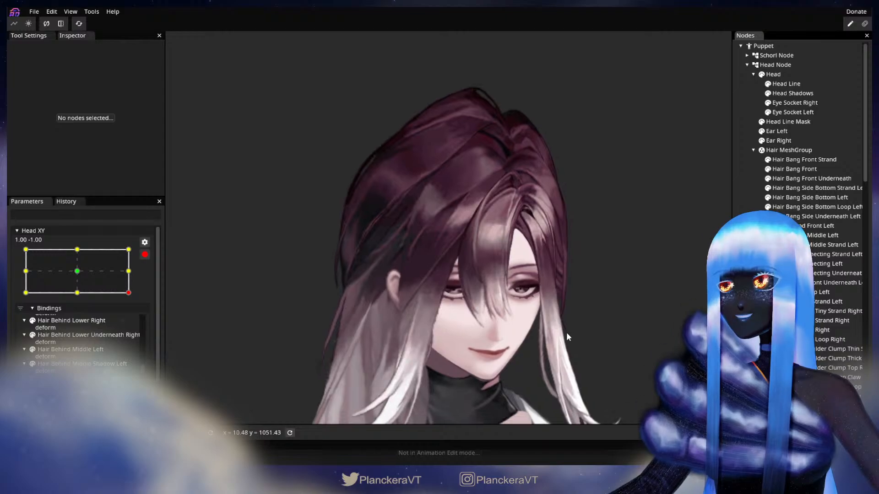
pyautogui.click(145, 256)
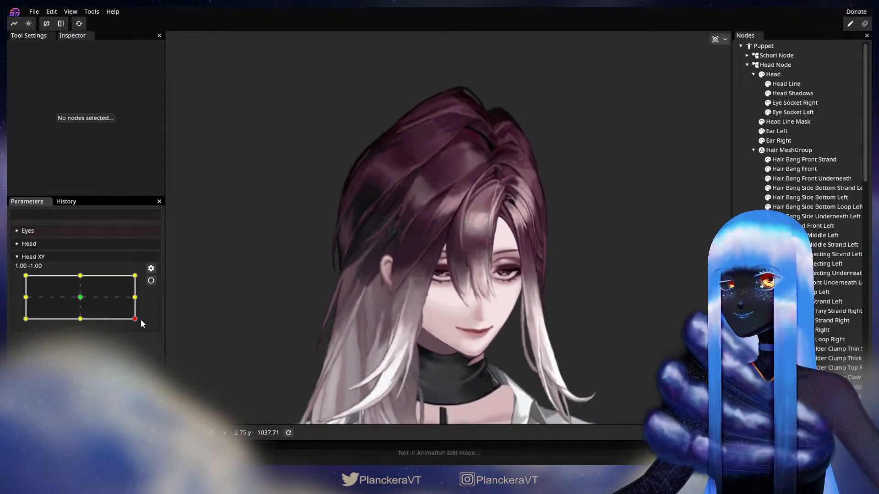
pyautogui.moveTo(135, 319)
pyautogui.mouseDown()
pyautogui.moveTo(136, 297)
pyautogui.moveTo(139, 322)
pyautogui.mouseUp()
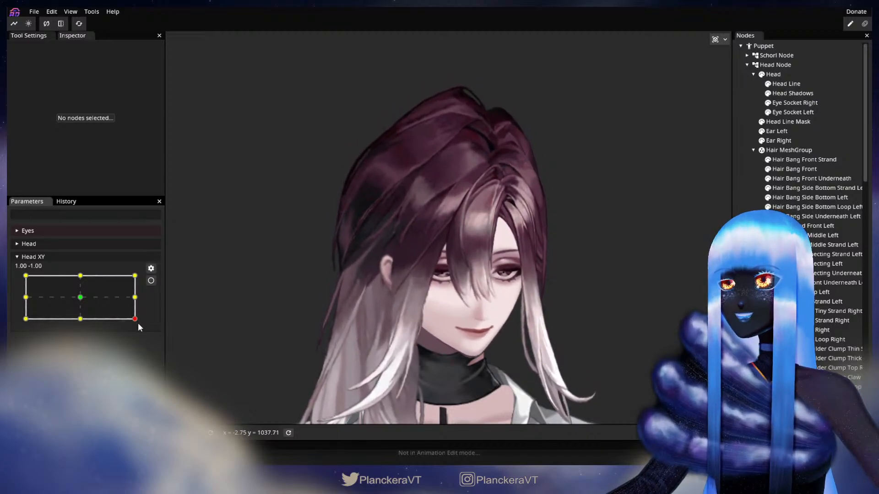
# Rearm Head XY at 1.00, -1.00 and nudge the Hair Bang Side Right vertices beside and just below the lower highlight
pyautogui.click(151, 281)
pyautogui.scroll(5, 458, 277)
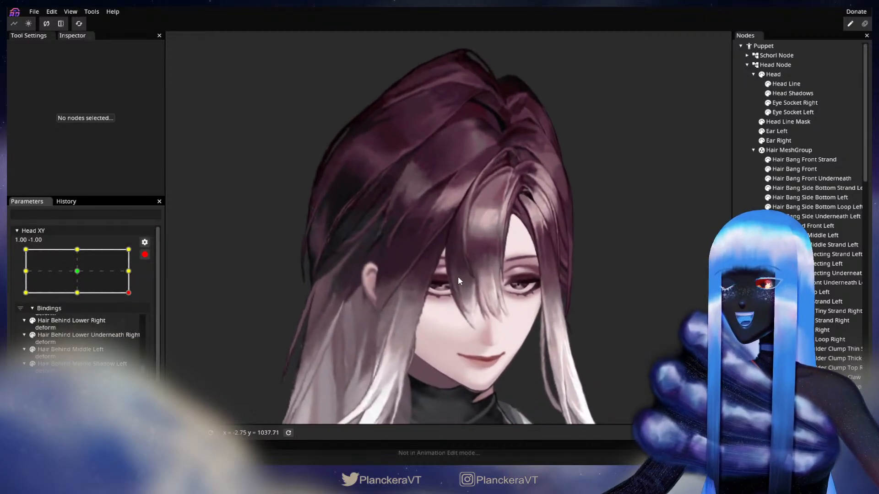
pyautogui.scroll(5, 481, 259)
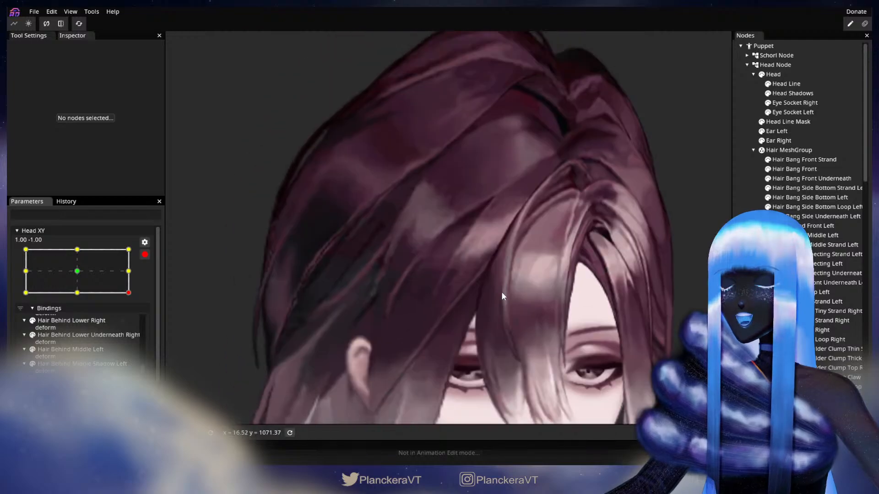
pyautogui.scroll(3, 513, 290)
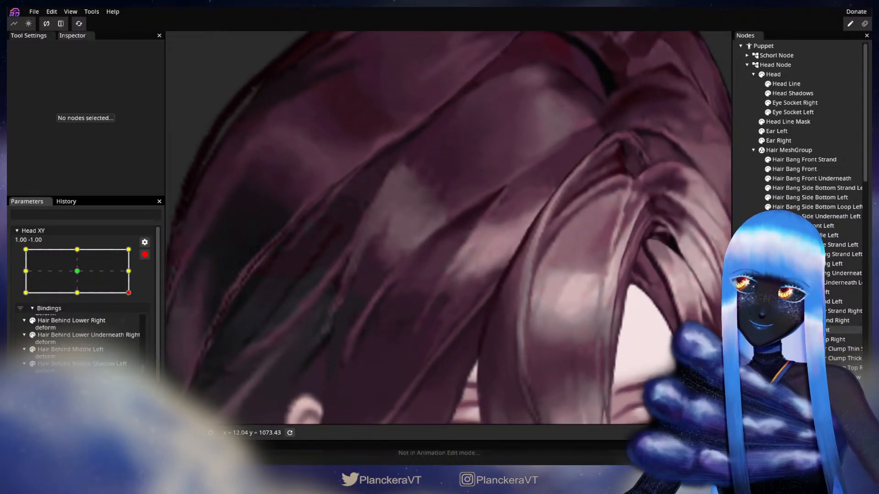
pyautogui.click(489, 277)
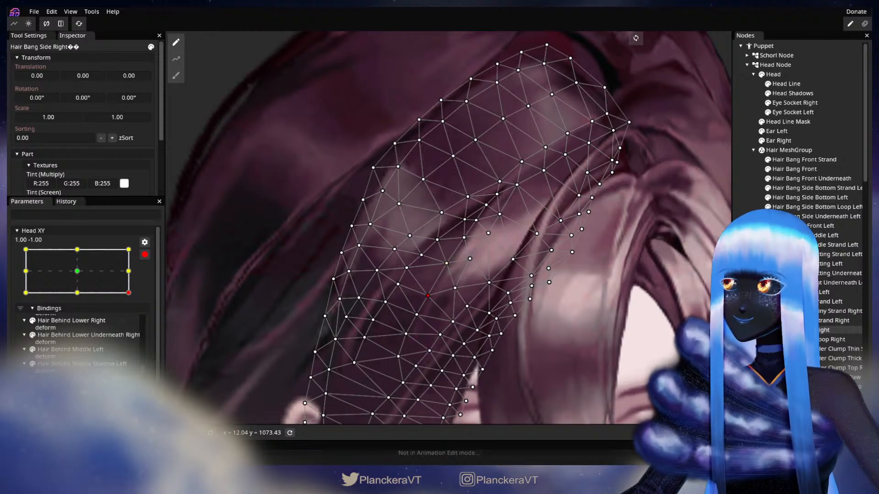
pyautogui.click(751, 330)
# Disarm Head XY and check how the area around the lower highlight moves into the 1.00, -1.00 pose
pyautogui.scroll(-3, 513, 327)
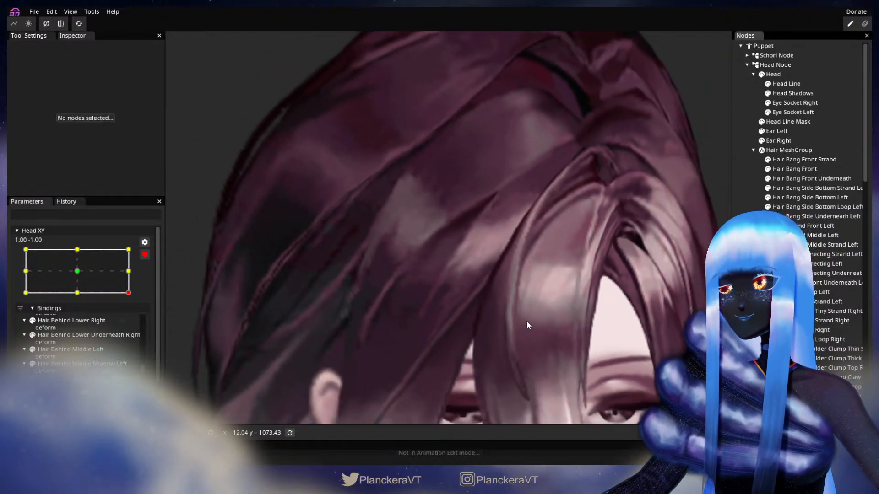
pyautogui.scroll(-5, 556, 303)
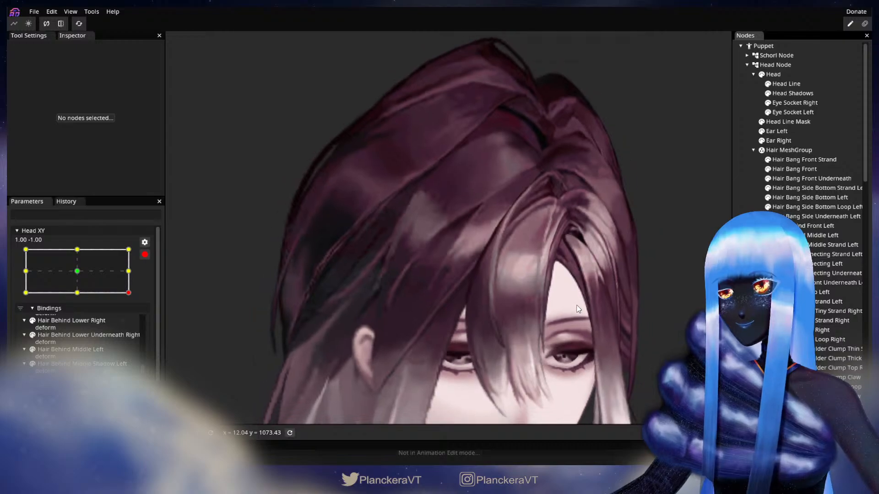
pyautogui.scroll(-4, 578, 305)
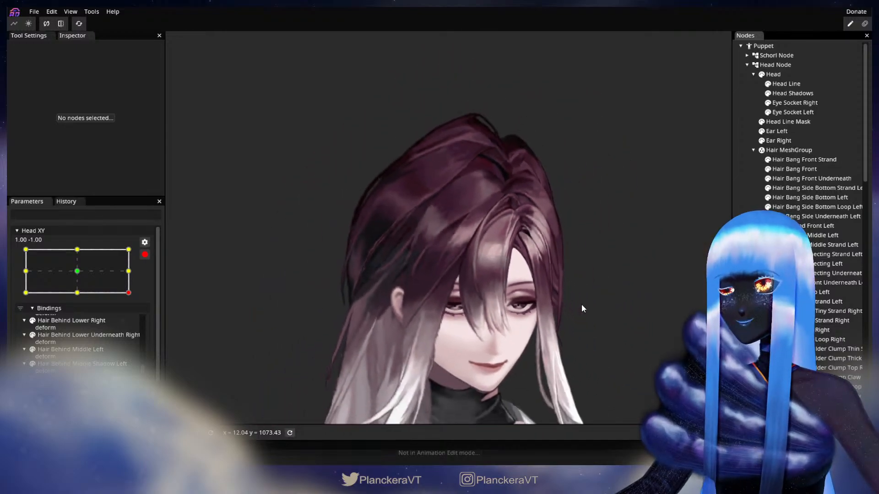
pyautogui.scroll(-2, 567, 306)
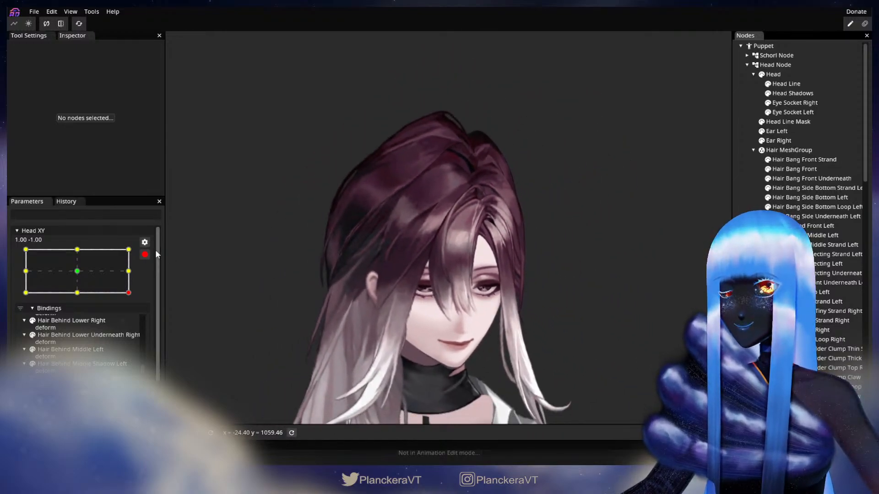
pyautogui.click(145, 254)
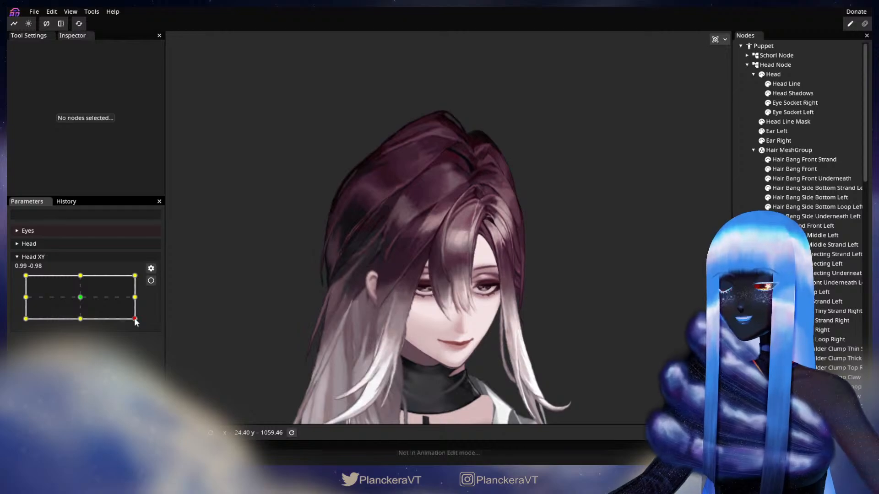
pyautogui.moveTo(135, 320)
pyautogui.mouseDown()
pyautogui.moveTo(135, 297)
pyautogui.moveTo(140, 325)
pyautogui.moveTo(138, 297)
pyautogui.moveTo(139, 321)
pyautogui.mouseUp()
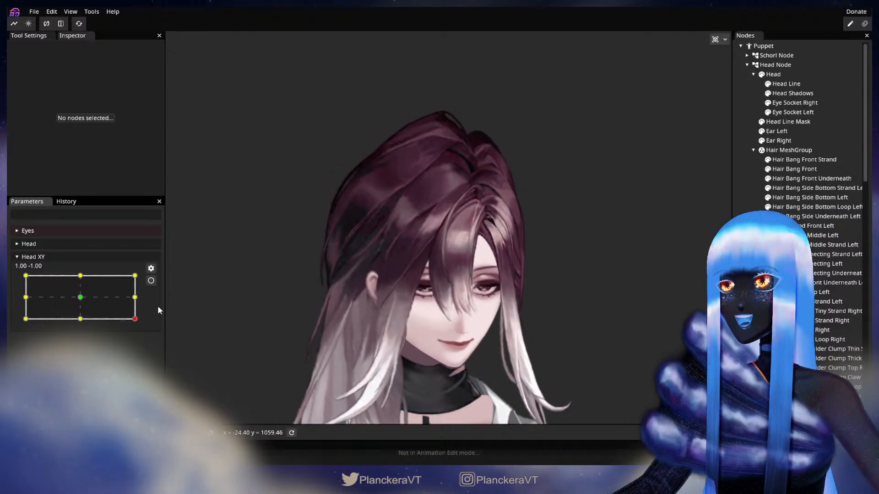
# Rearm Head XY at 1.00, -1.00 and adjust the Hair Bang Side Right vertices in the dark strands between the lower highlight and the eye
pyautogui.click(151, 281)
pyautogui.scroll(3, 375, 314)
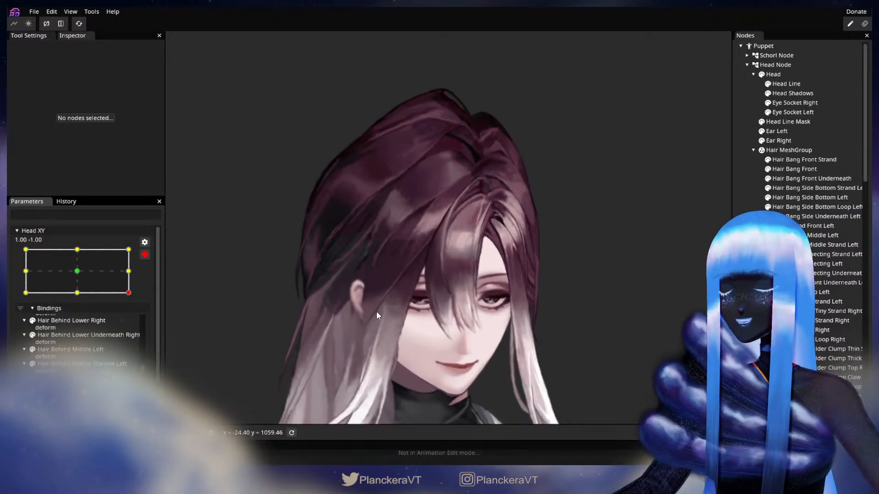
pyautogui.scroll(3, 376, 311)
pyautogui.scroll(3, 504, 310)
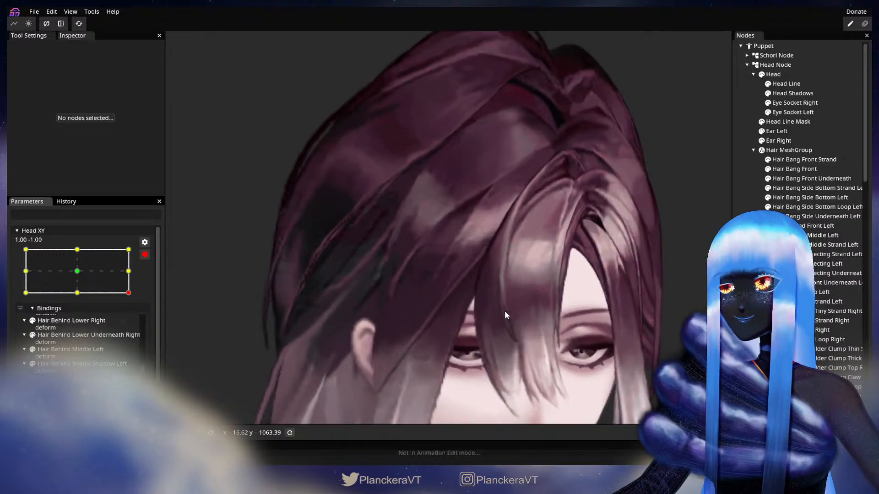
pyautogui.scroll(3, 509, 314)
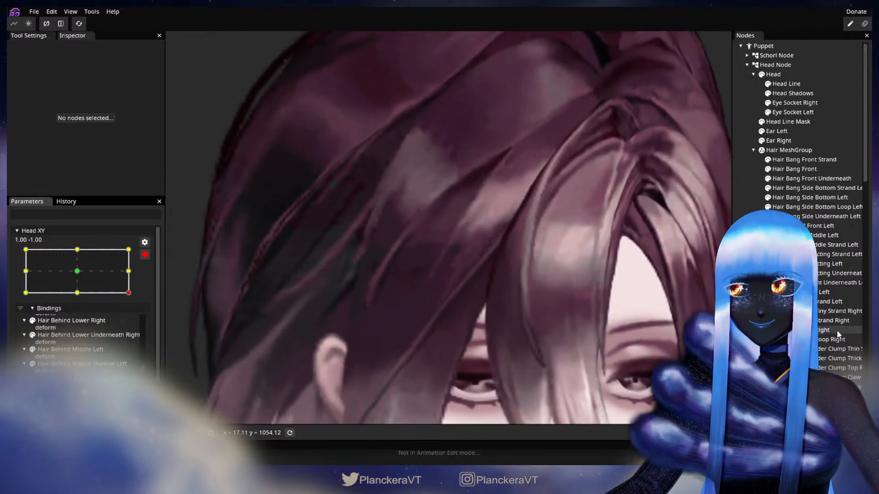
pyautogui.click(830, 330)
pyautogui.scroll(1, 466, 277)
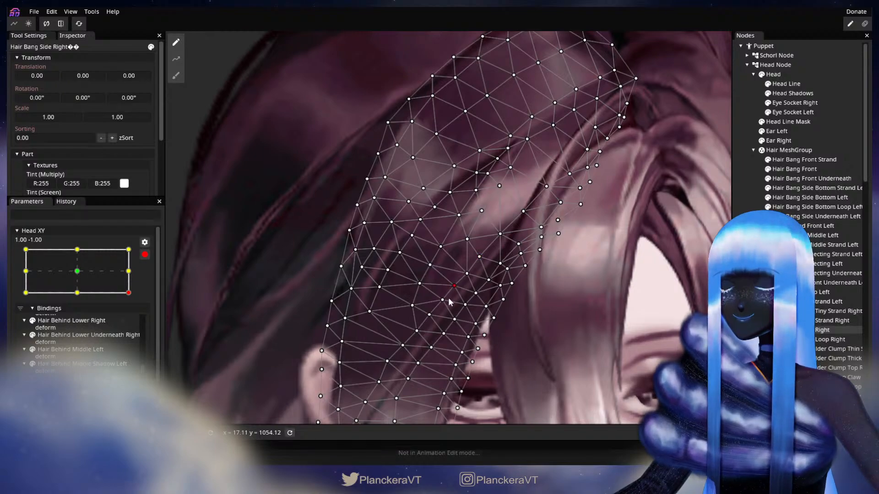
pyautogui.moveTo(449, 300); pyautogui.dragTo(460, 264)
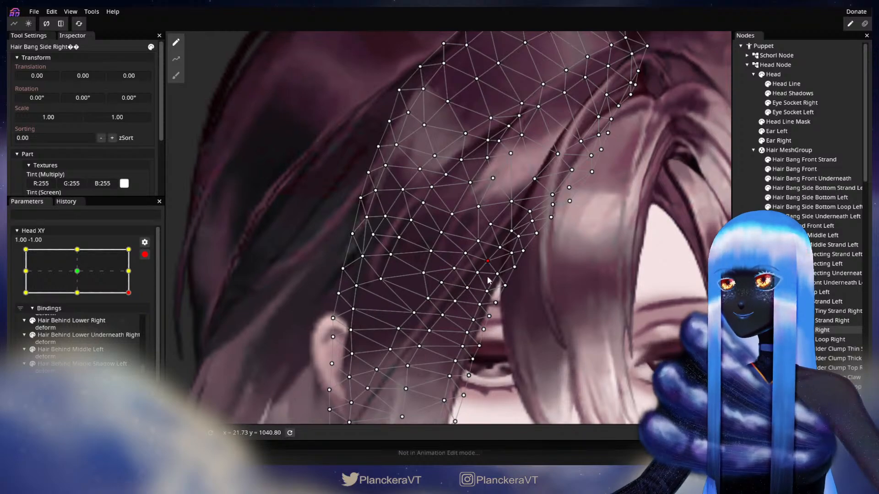
pyautogui.moveTo(444, 239); pyautogui.dragTo(451, 275)
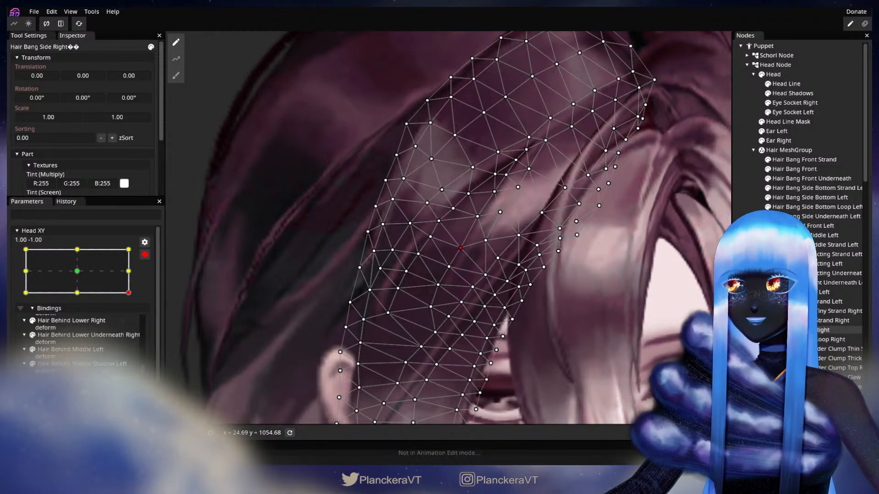
pyautogui.press('Escape')
# Disarm Head XY and preview the whole side bang while moving the head in and out of the 1.00, -1.00 pose
pyautogui.scroll(-3, 489, 356)
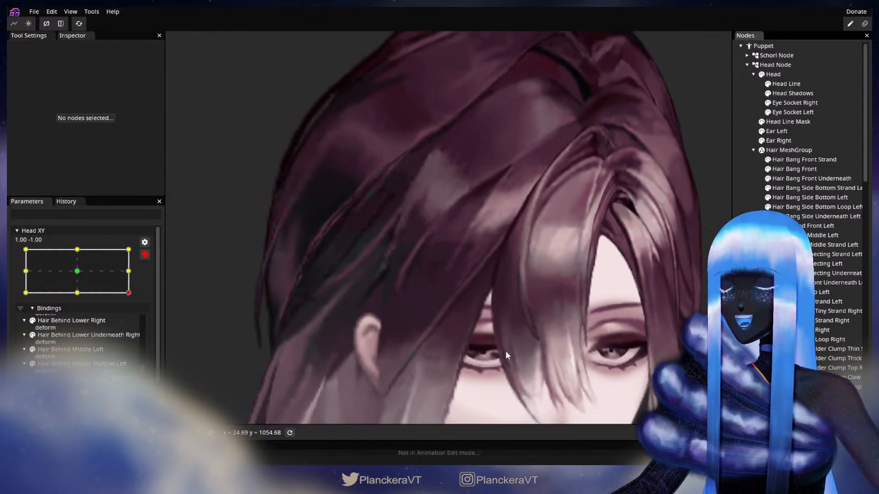
pyautogui.scroll(-5, 505, 350)
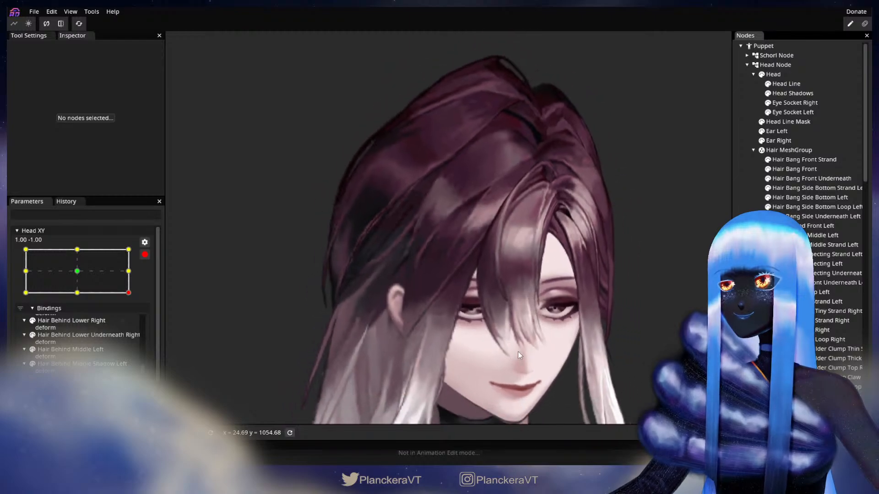
pyautogui.scroll(-5, 520, 352)
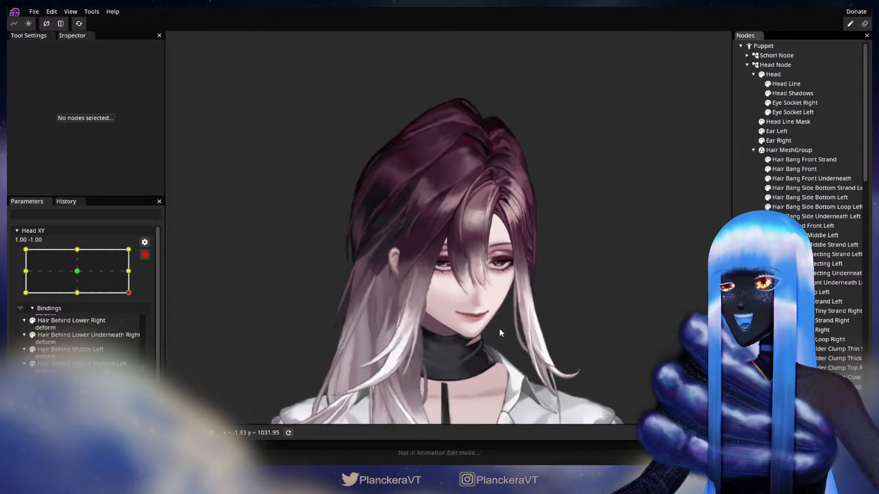
pyautogui.scroll(-1, 492, 329)
pyautogui.click(144, 255)
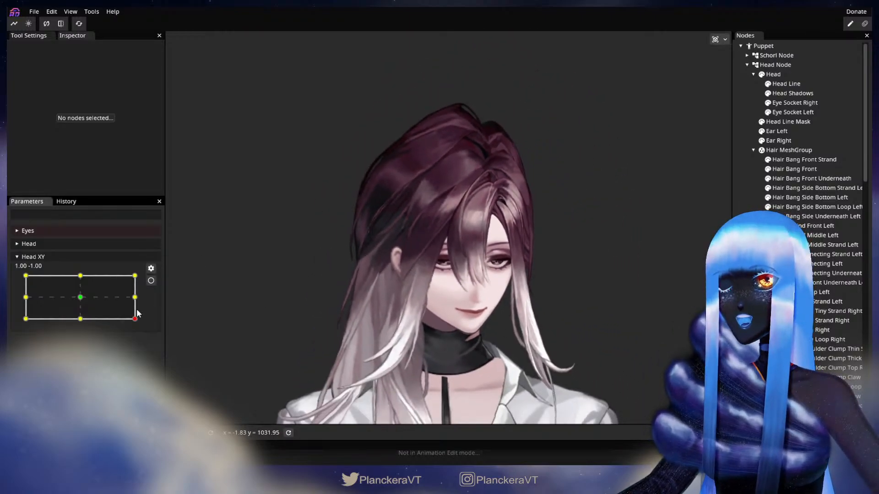
pyautogui.moveTo(134, 320)
pyautogui.mouseDown()
pyautogui.moveTo(133, 300)
pyautogui.moveTo(143, 321)
pyautogui.moveTo(141, 294)
pyautogui.moveTo(146, 325)
pyautogui.mouseUp()
# Rearm Head XY at 1.00, -1.00 and try the Circle Brush at size 16.00 on the Hair Bang Side Right mesh
pyautogui.click(150, 281)
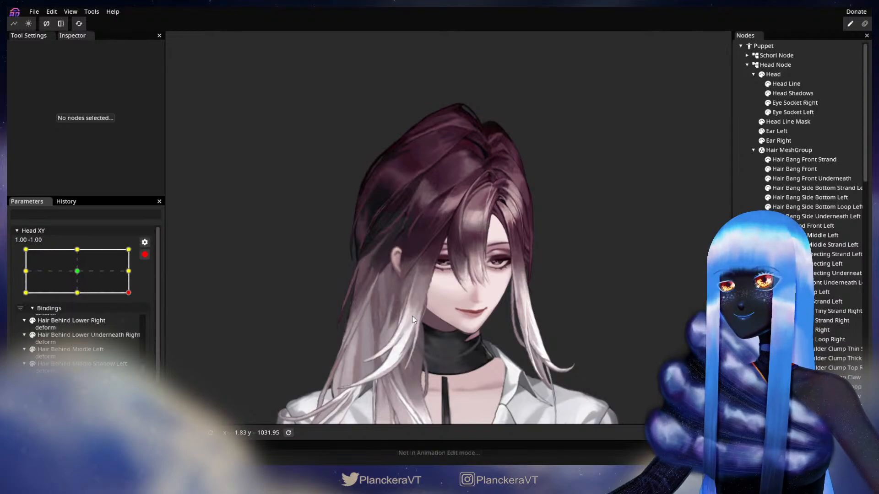
pyautogui.scroll(5, 400, 287)
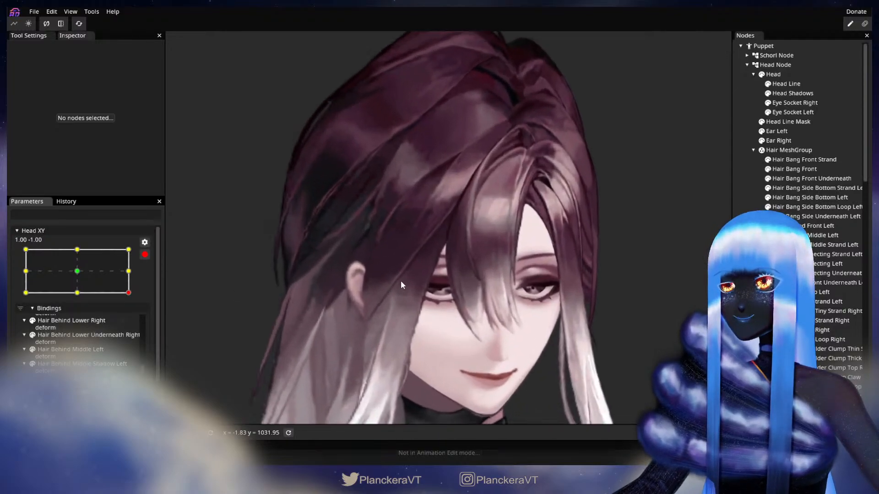
pyautogui.scroll(4, 554, 292)
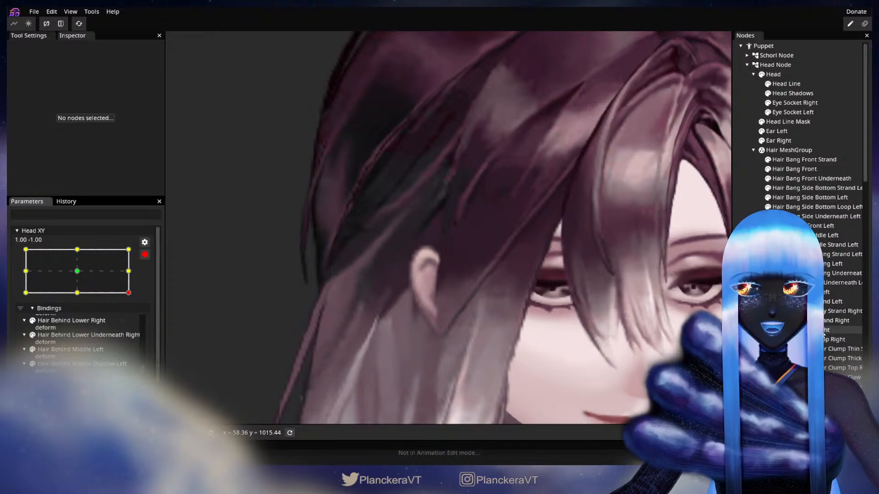
pyautogui.click(824, 330)
pyautogui.click(177, 79)
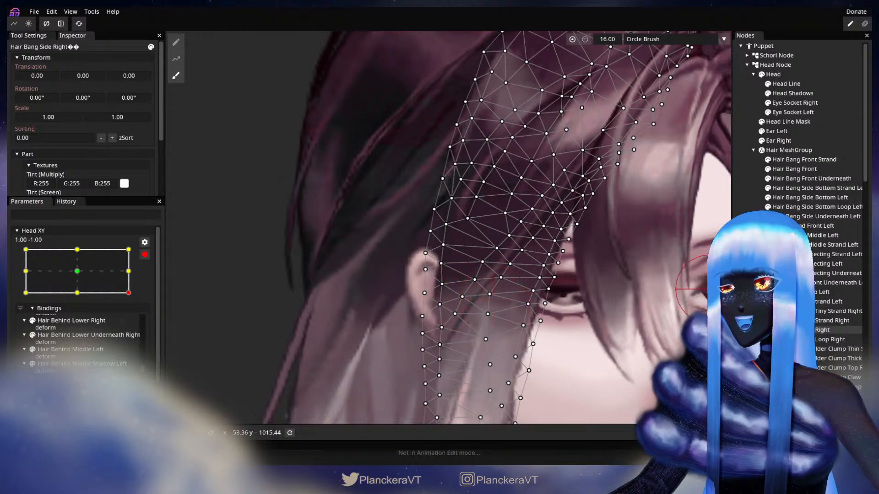
pyautogui.click(797, 330)
# Nudge individual Hair Bang Side Right vertices in the lower dark strands between the ear and the eye
pyautogui.scroll(-1, 603, 328)
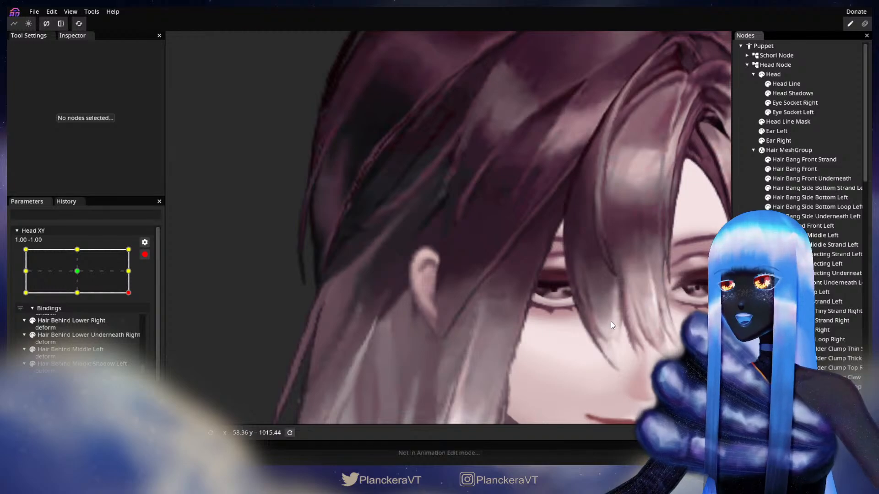
pyautogui.scroll(2, 611, 322)
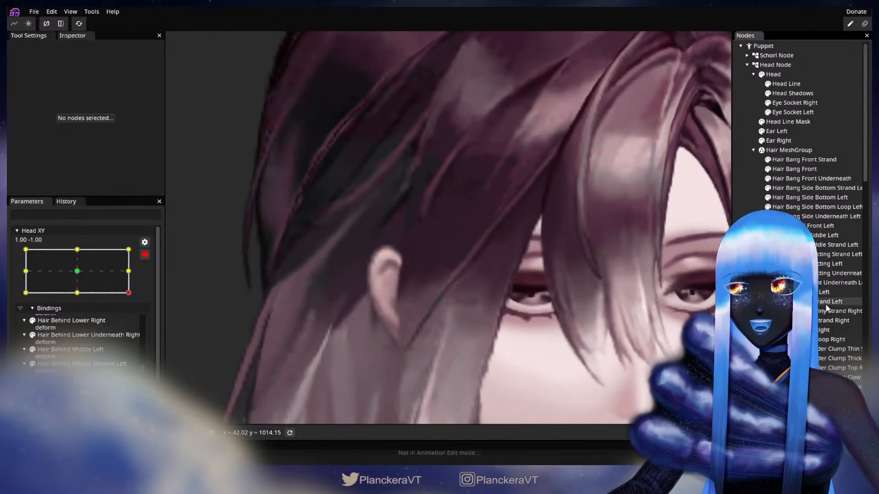
pyautogui.click(824, 330)
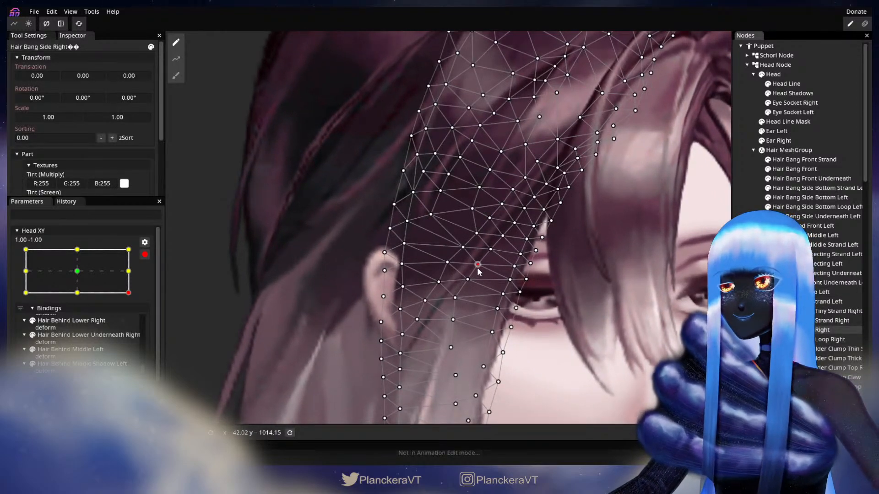
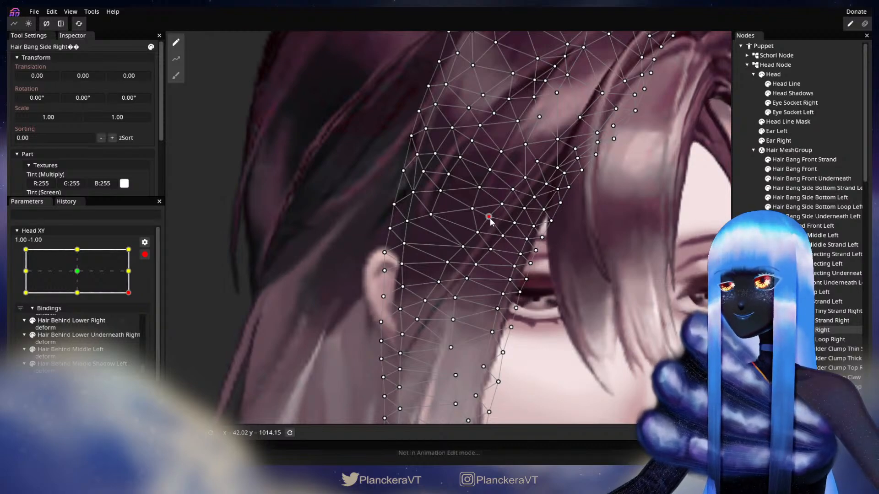
pyautogui.click(750, 307)
pyautogui.scroll(-3, 619, 298)
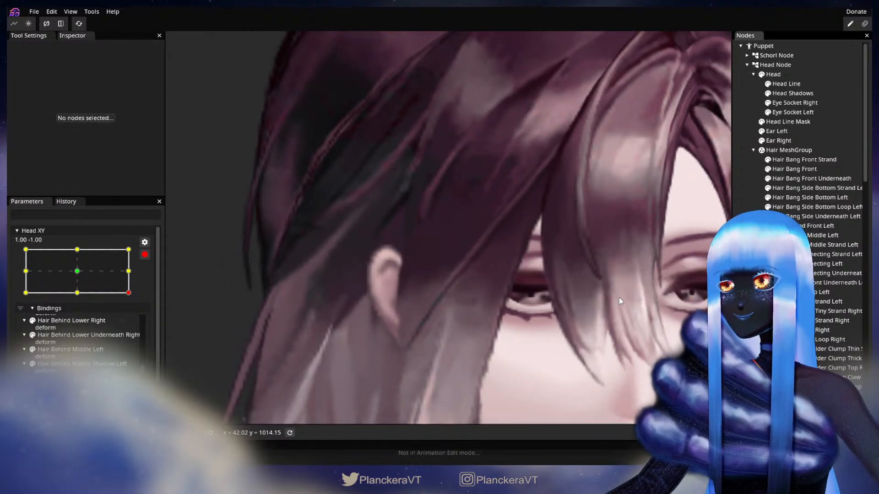
pyautogui.scroll(-5, 623, 289)
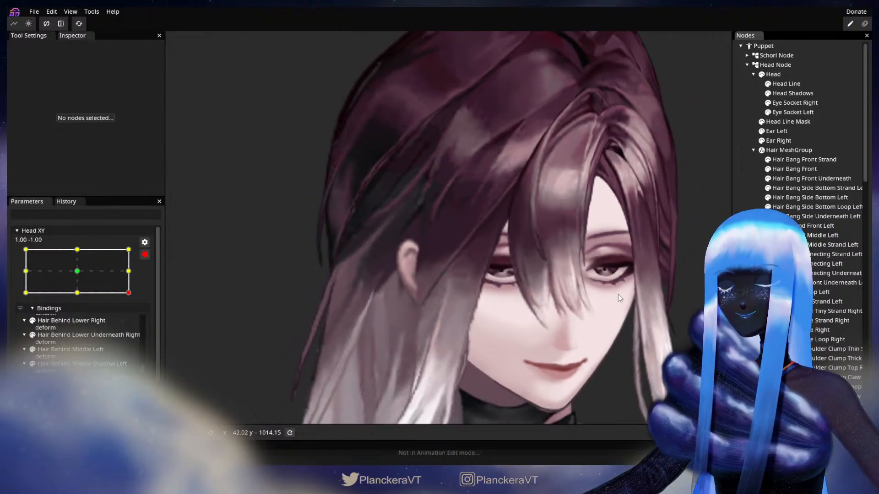
pyautogui.scroll(-5, 613, 300)
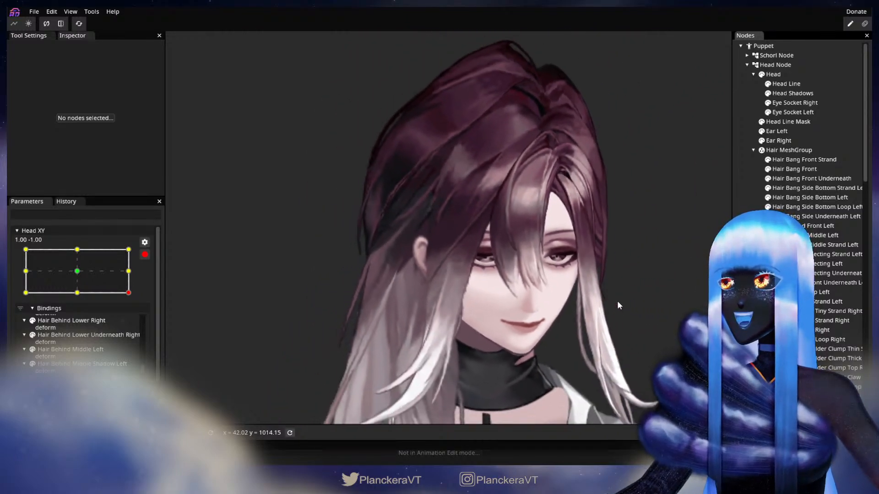
# Disarm Head XY and preview the side bang's lower strands while moving the head around the 1.00, -1.00 pose
pyautogui.scroll(-2, 626, 299)
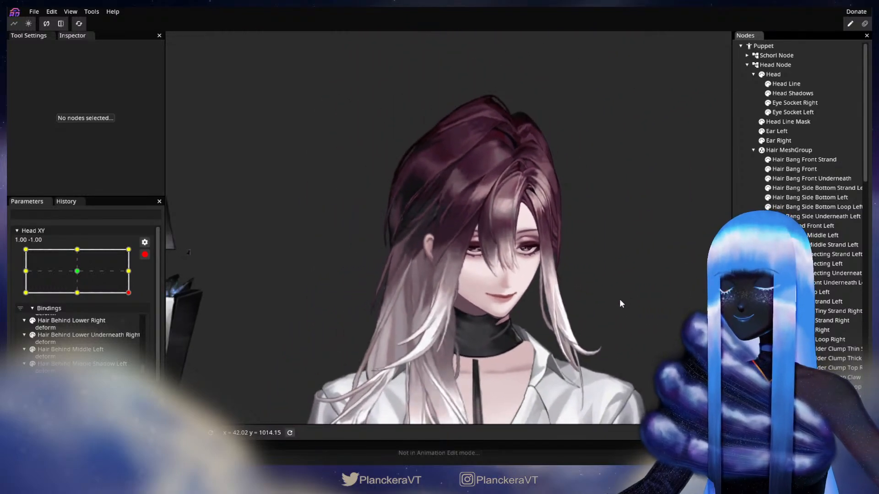
pyautogui.moveTo(620, 299); pyautogui.dragTo(563, 303)
pyautogui.scroll(-2, 600, 290)
pyautogui.scroll(2, 526, 310)
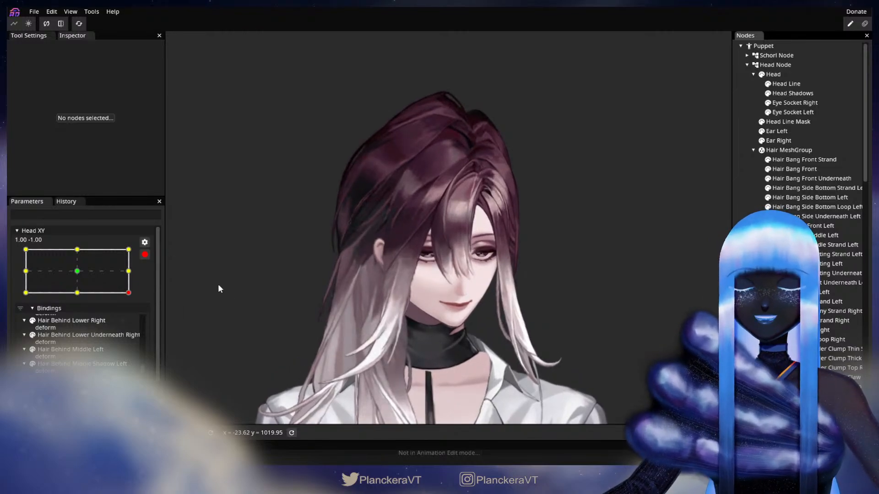
pyautogui.click(145, 255)
pyautogui.moveTo(136, 322)
pyautogui.mouseDown()
pyautogui.moveTo(138, 300)
pyautogui.moveTo(148, 324)
pyautogui.mouseUp()
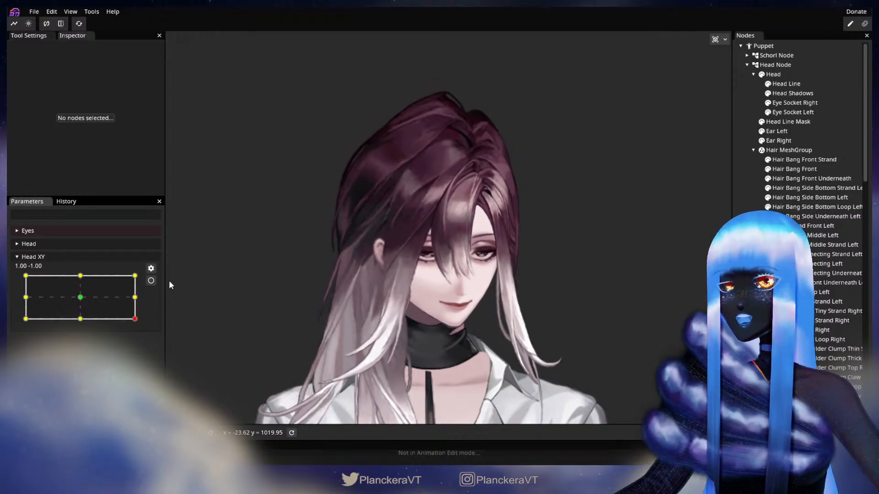
# Rearm Head XY at 1.00, -1.00 and use the size 16.00 Circle Brush on Hair Bang Side Right between the ear and the eye
pyautogui.click(151, 280)
pyautogui.scroll(5, 375, 314)
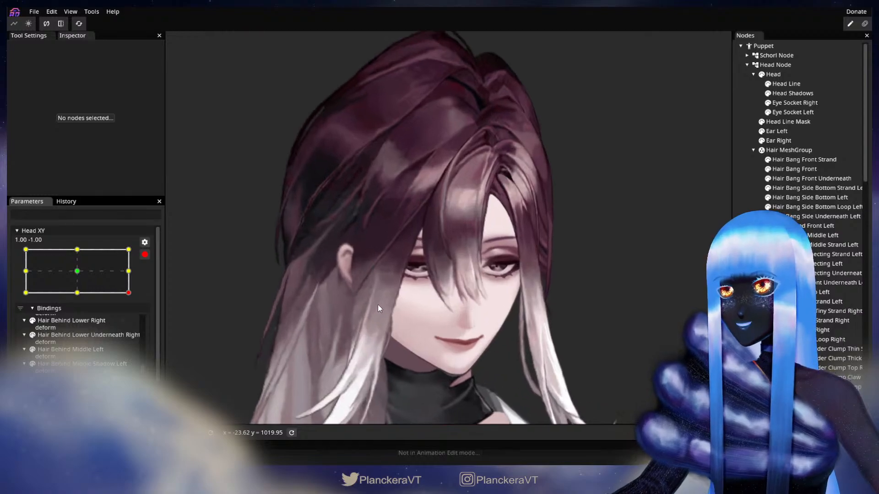
pyautogui.scroll(3, 394, 302)
pyautogui.scroll(3, 530, 311)
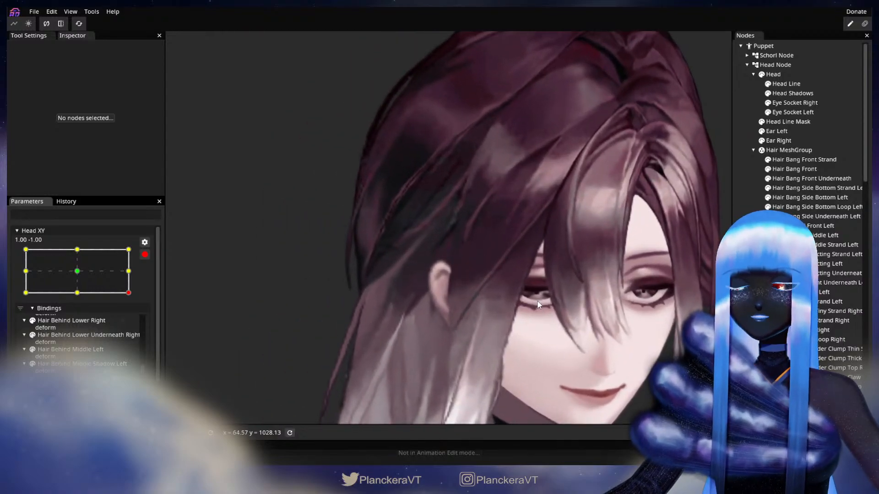
pyautogui.scroll(4, 538, 302)
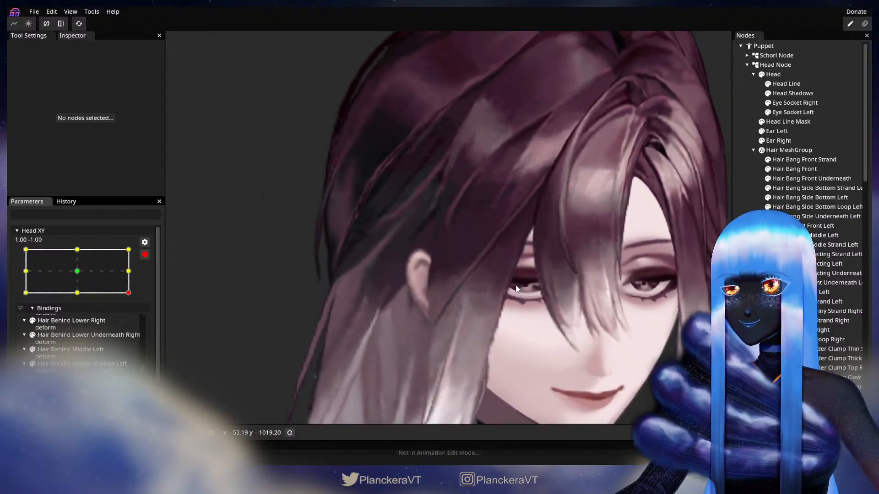
pyautogui.scroll(2, 520, 286)
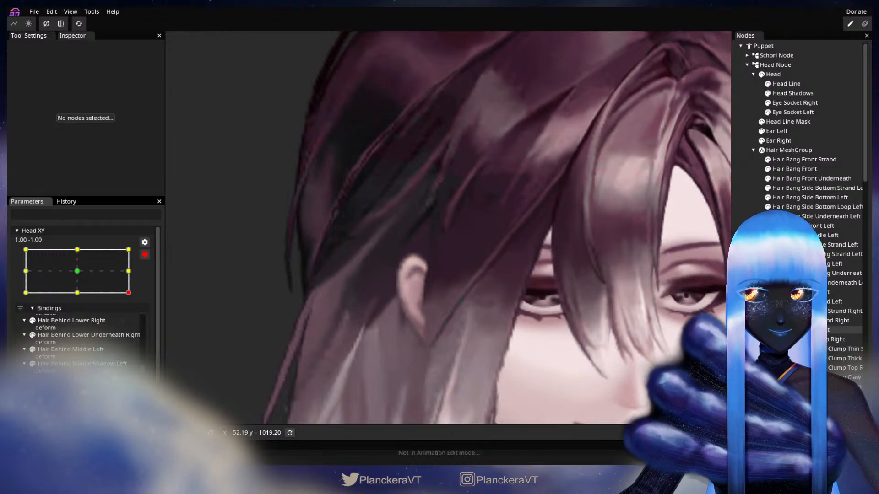
pyautogui.click(806, 330)
pyautogui.click(175, 76)
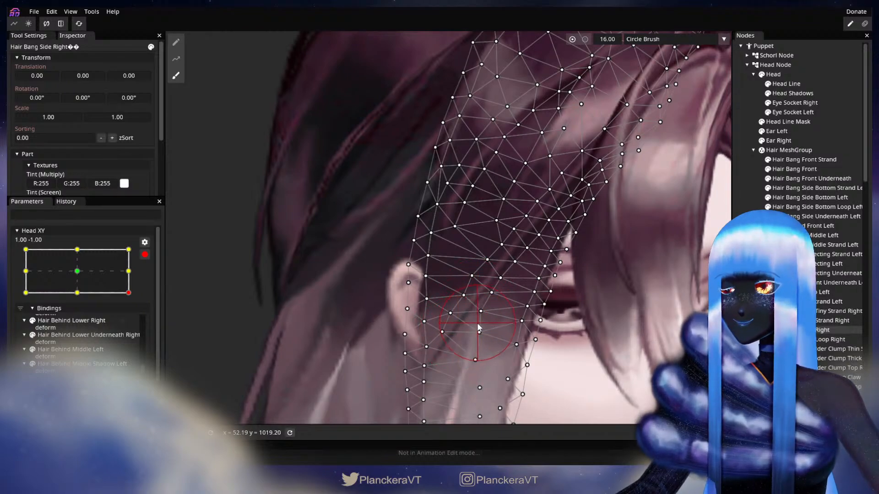
pyautogui.click(797, 330)
# Disarm Head XY and check the brushed side bang by moving the head between 1.00, -1.00 and nearby poses
pyautogui.scroll(-6, 600, 306)
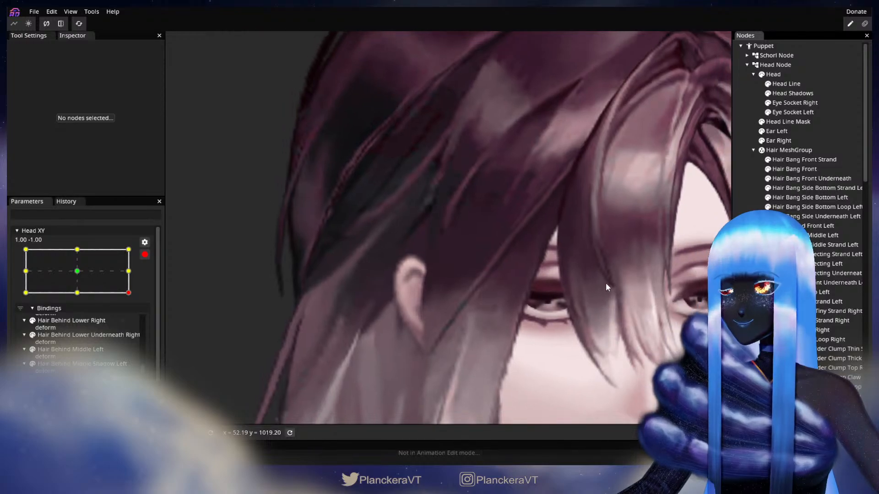
pyautogui.scroll(-5, 598, 273)
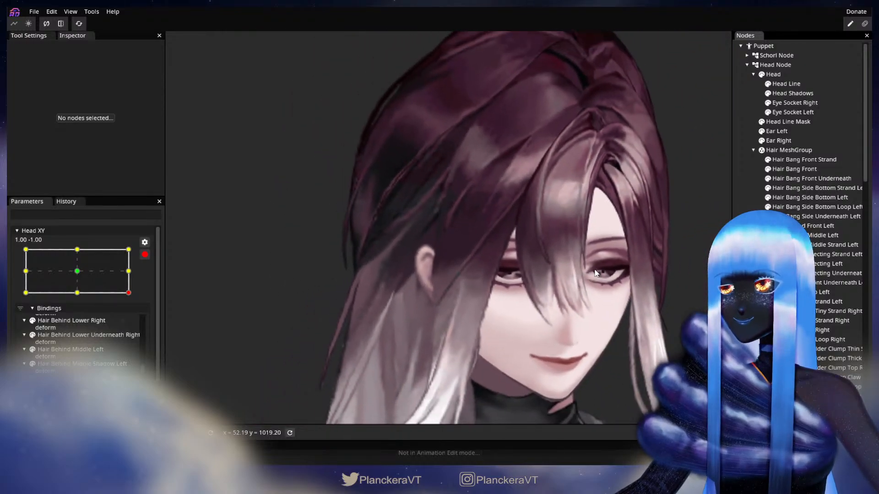
pyautogui.scroll(-6, 597, 268)
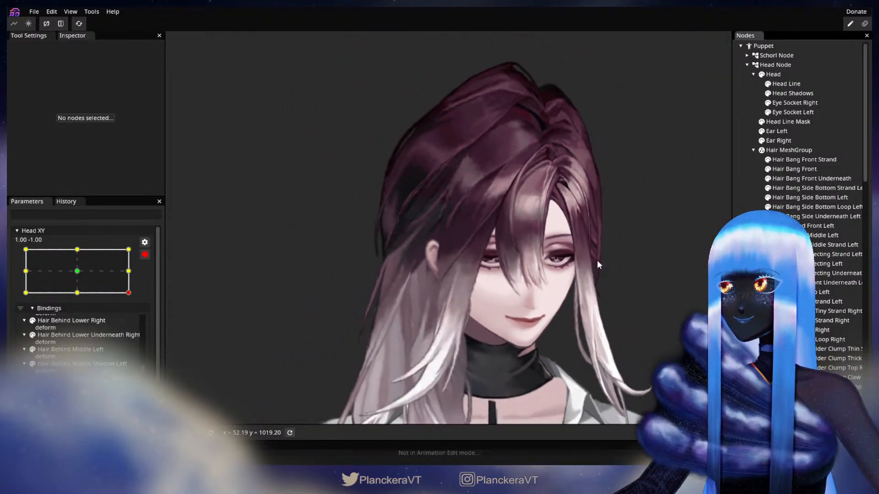
pyautogui.moveTo(624, 262); pyautogui.dragTo(584, 278)
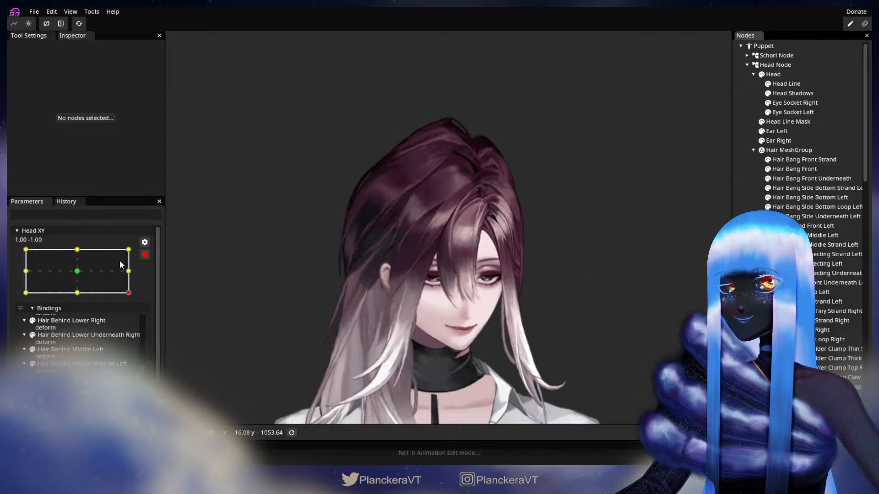
pyautogui.click(143, 256)
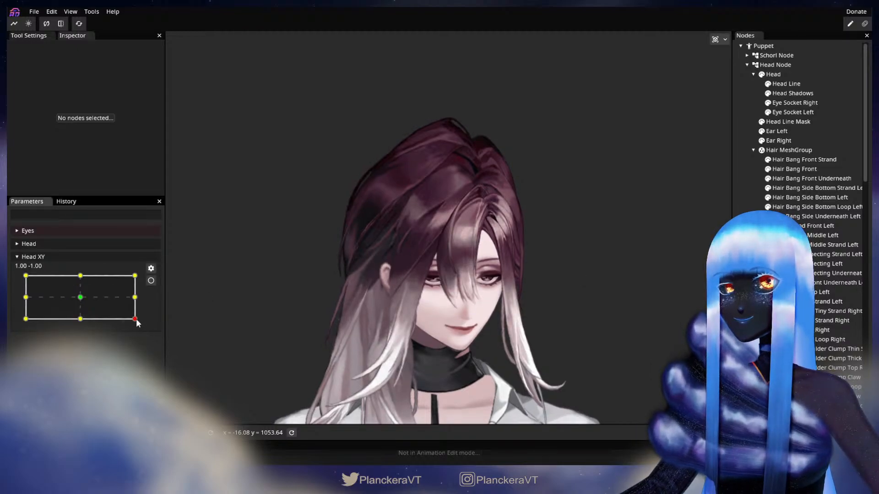
pyautogui.moveTo(138, 323)
pyautogui.mouseDown()
pyautogui.moveTo(146, 296)
pyautogui.moveTo(149, 311)
pyautogui.mouseUp()
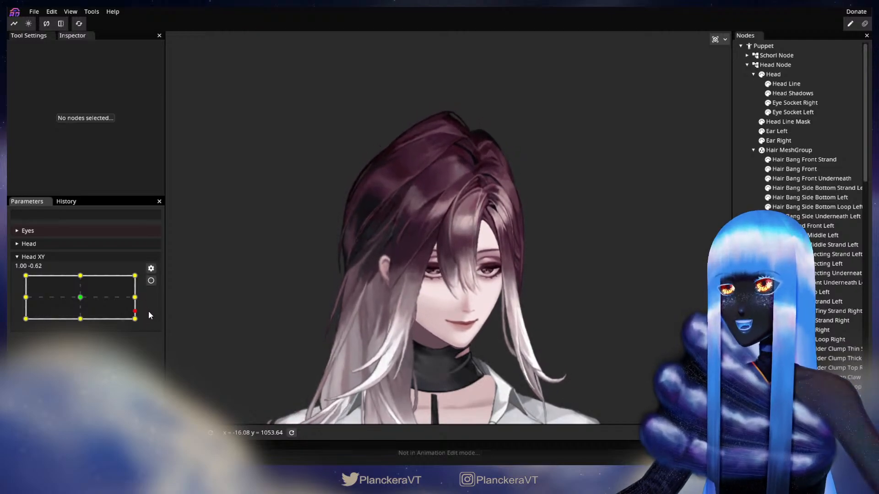
# Rearm Head XY at 1.00, -1.00 and refine the dark strands of Hair Bang Side Right above the eye with the size 16.00 Circle Brush
pyautogui.click(151, 281)
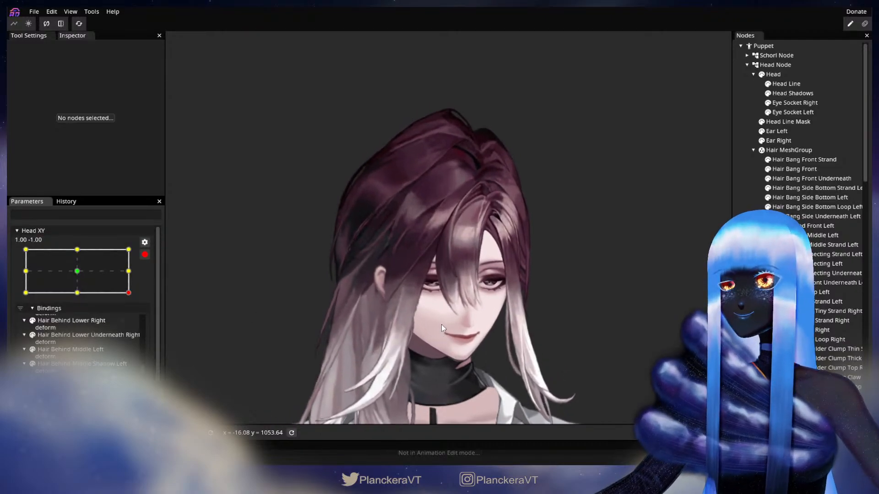
pyautogui.scroll(5, 441, 323)
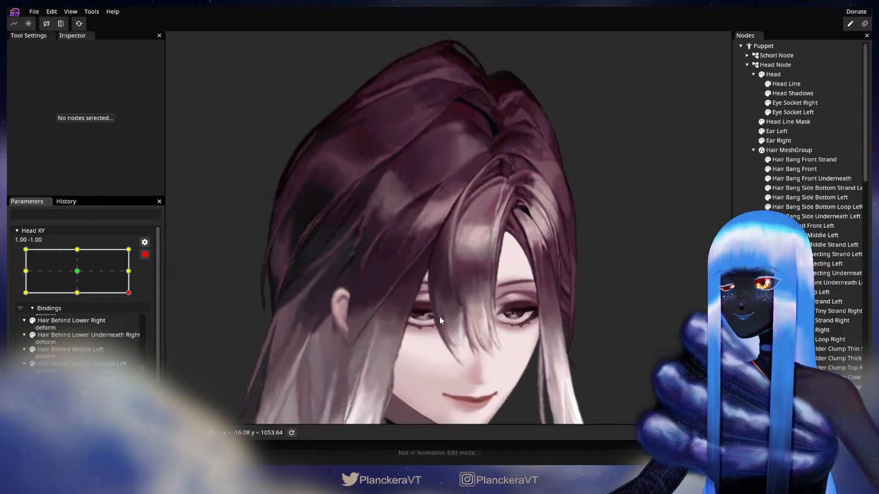
pyautogui.scroll(5, 439, 316)
pyautogui.moveTo(439, 315); pyautogui.dragTo(556, 294)
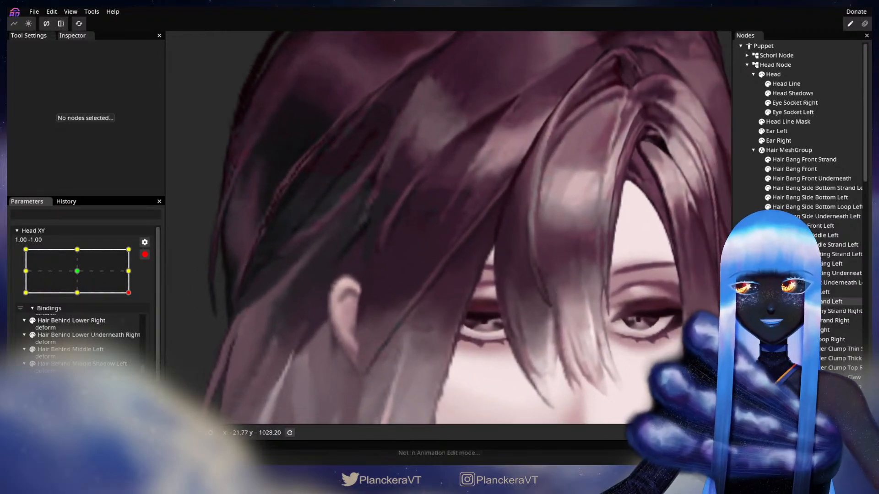
pyautogui.click(806, 330)
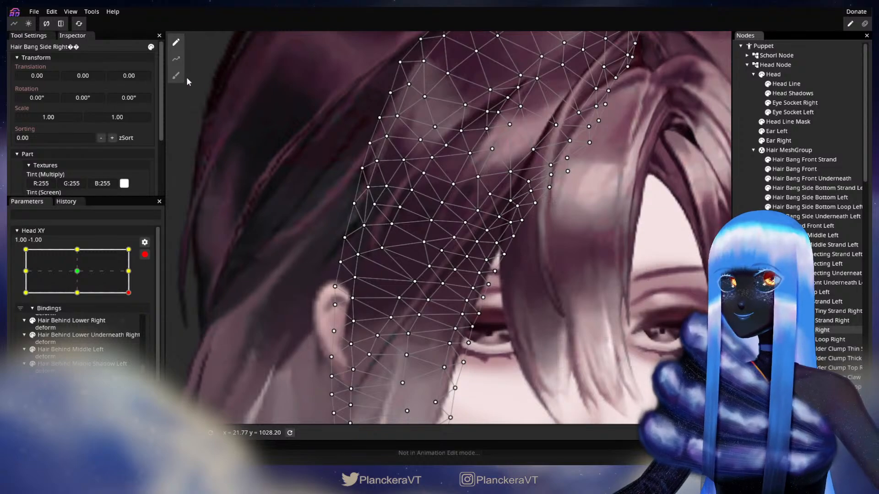
pyautogui.click(176, 76)
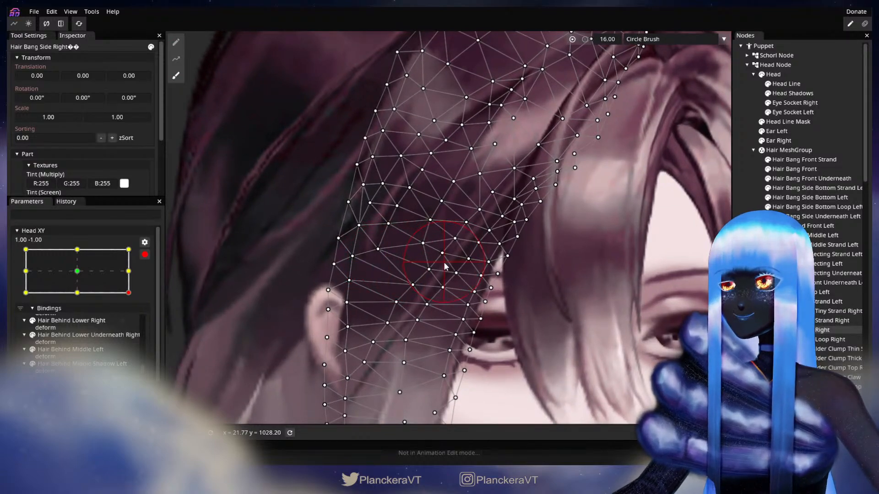
pyautogui.click(610, 339)
# Disarm Head XY and preview how the dark strands above the eye follow the head around 1.00, -1.00
pyautogui.scroll(-2, 614, 339)
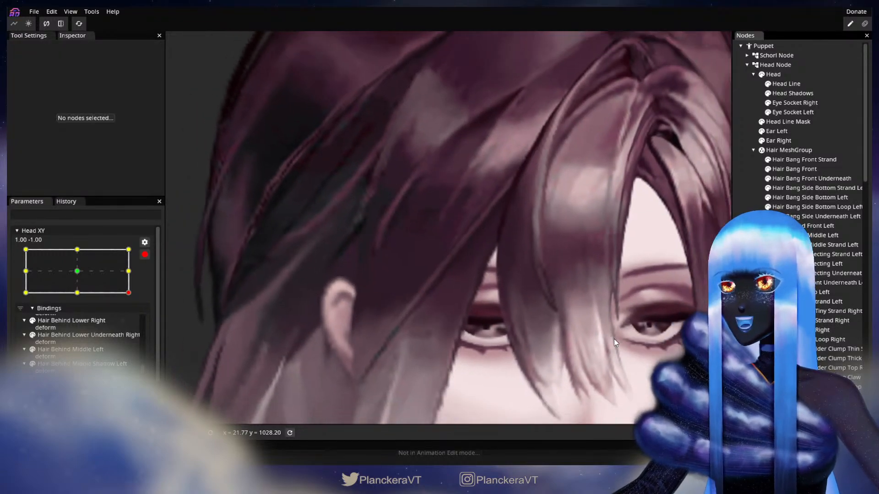
pyautogui.scroll(-3, 614, 339)
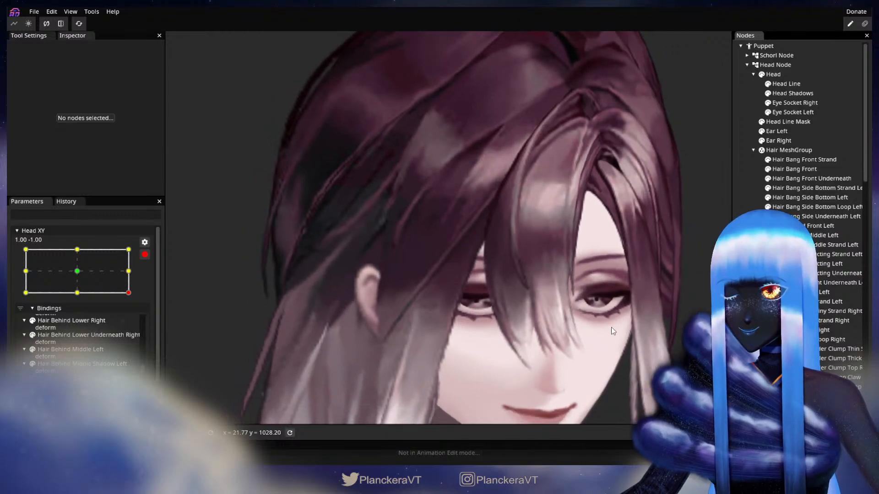
pyautogui.scroll(-4, 612, 327)
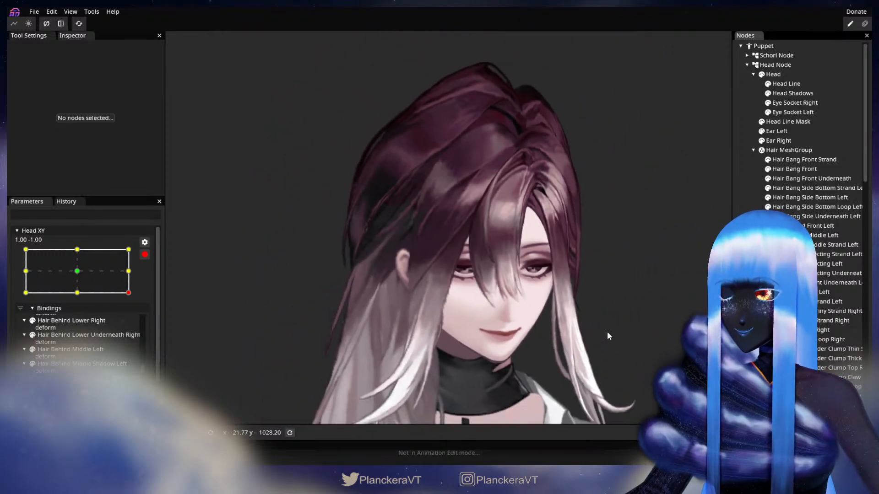
pyautogui.scroll(-1, 607, 332)
pyautogui.moveTo(607, 334); pyautogui.dragTo(547, 342)
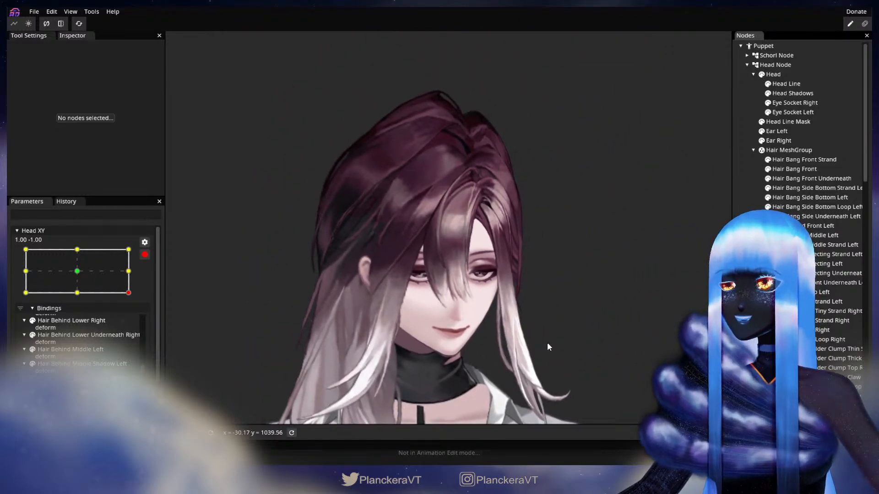
pyautogui.click(145, 255)
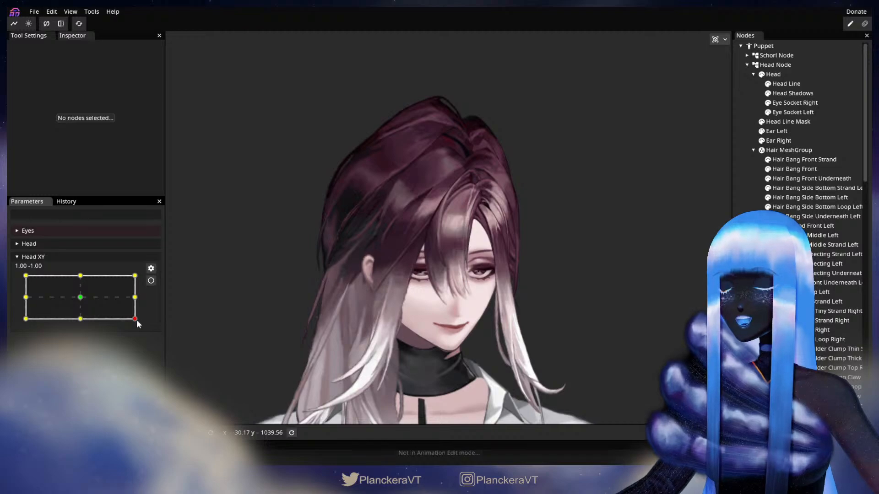
pyautogui.moveTo(138, 324)
pyautogui.mouseDown()
pyautogui.moveTo(144, 294)
pyautogui.moveTo(151, 322)
pyautogui.mouseUp()
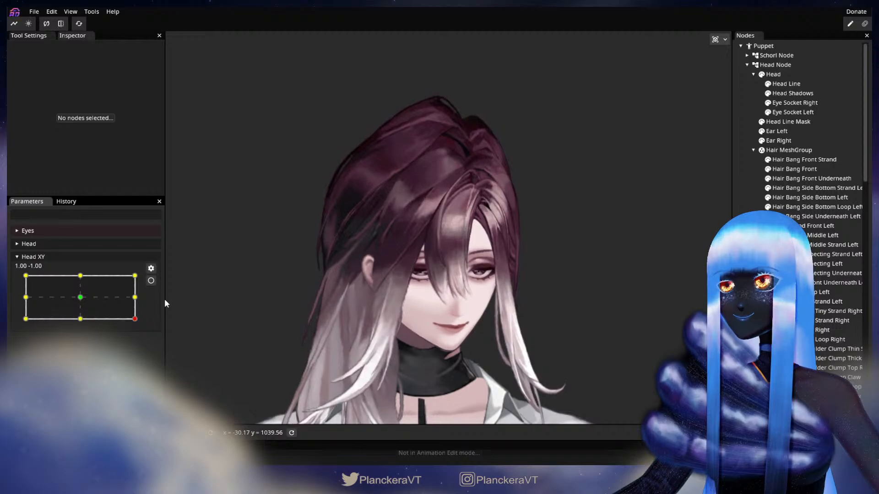
# Rearm Head XY at 1.00, -1.00 and adjust Hair Bang Side Right vertices around the light highlight beside the front bang
pyautogui.click(151, 281)
pyautogui.scroll(5, 356, 309)
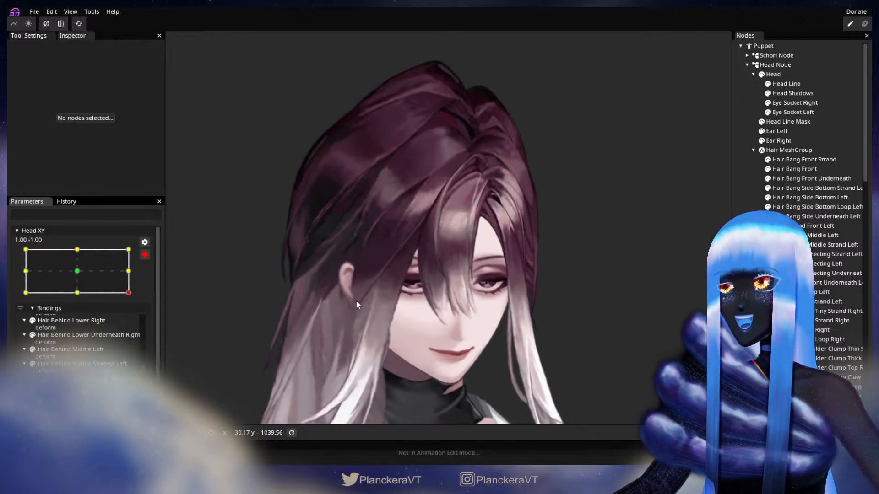
pyautogui.scroll(4, 356, 300)
pyautogui.scroll(3, 489, 324)
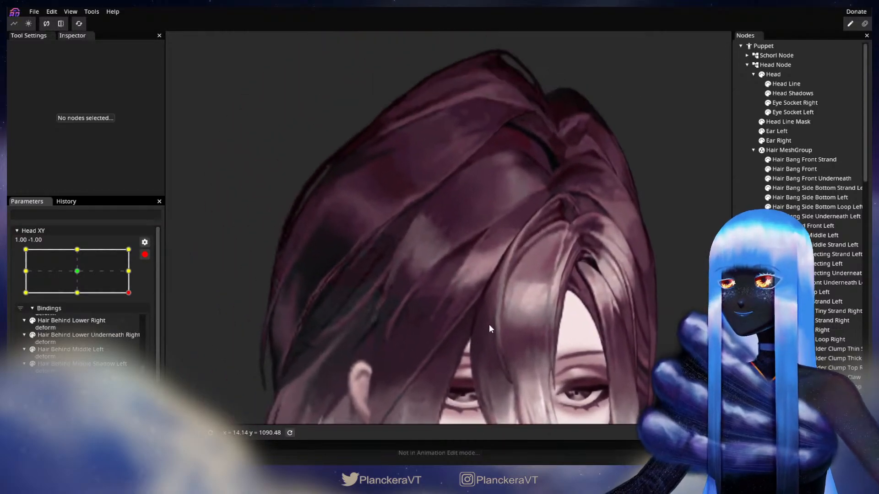
pyautogui.scroll(5, 489, 317)
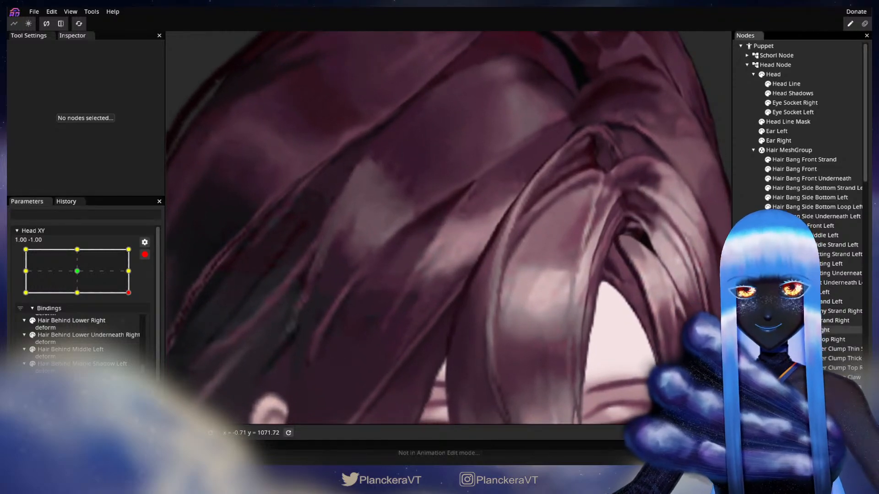
pyautogui.click(491, 305)
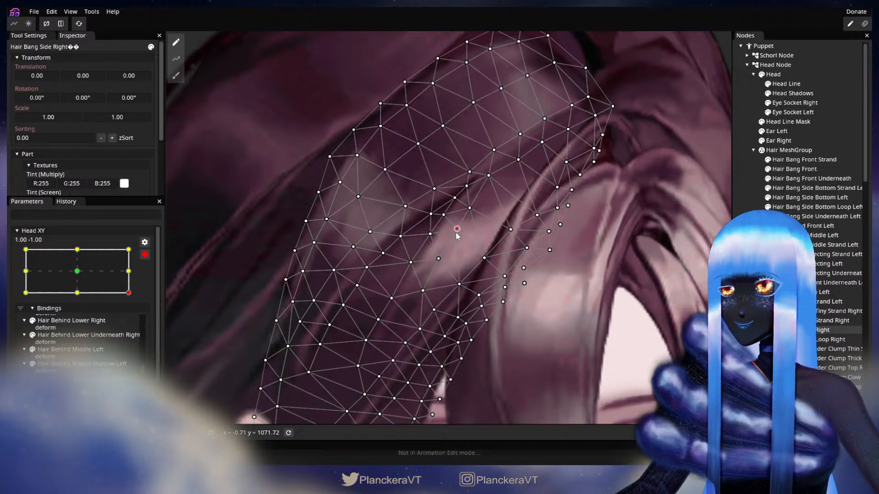
pyautogui.press('Escape')
# Disarm Head XY and preview the side bang's highlight while moving the head in and out of 1.00, -1.00
pyautogui.scroll(-5, 611, 306)
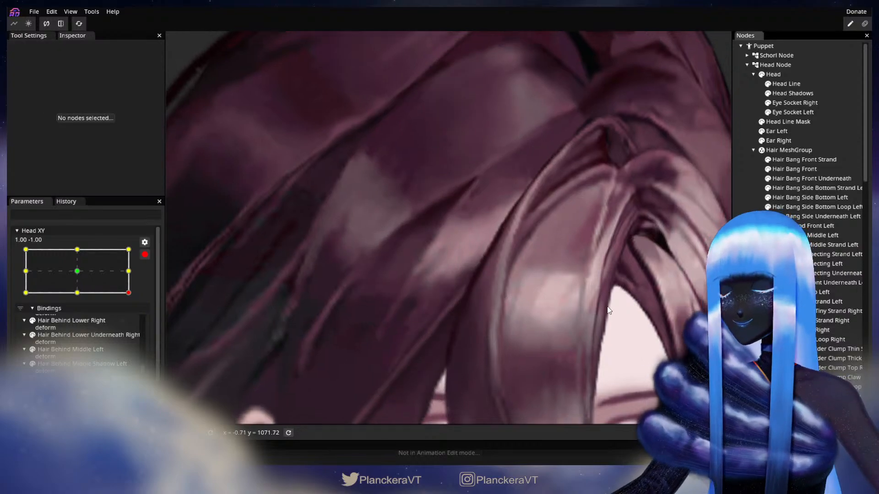
pyautogui.scroll(-6, 621, 311)
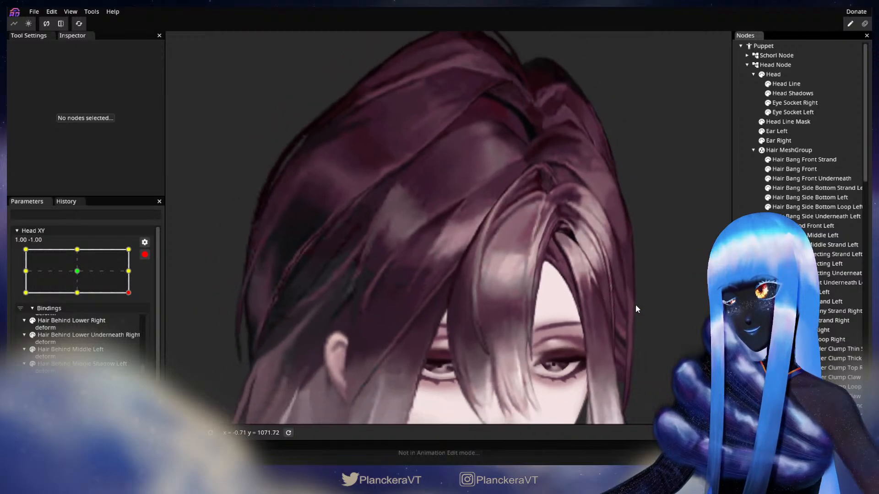
pyautogui.scroll(-6, 639, 308)
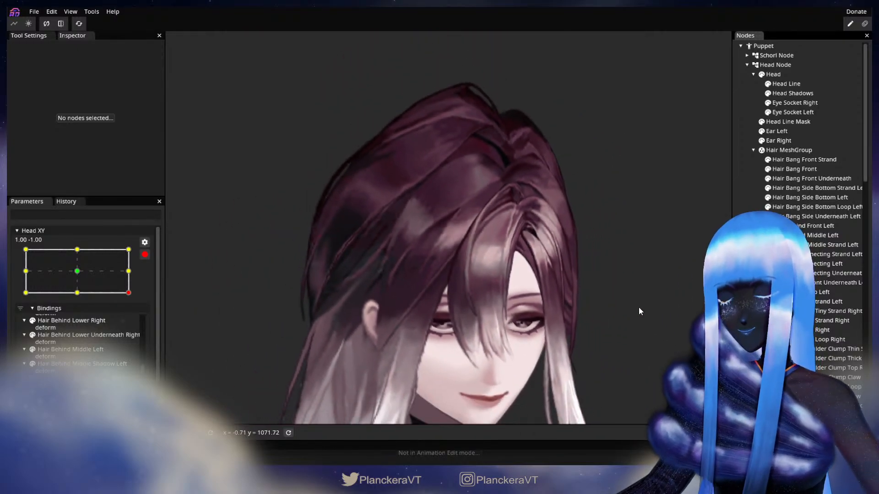
pyautogui.scroll(-5, 611, 298)
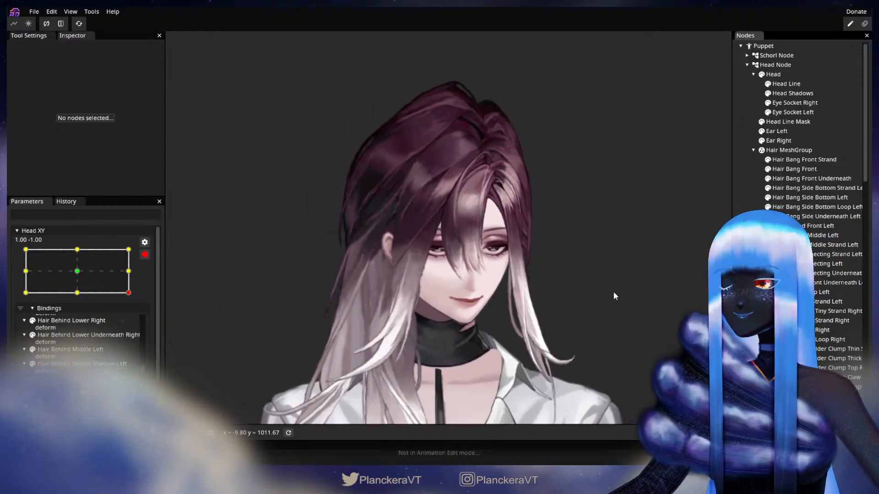
pyautogui.click(144, 254)
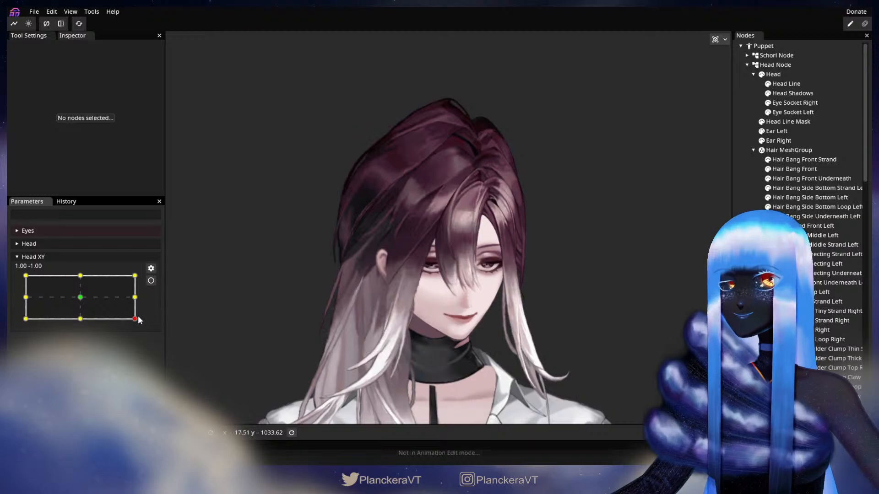
pyautogui.moveTo(139, 318)
pyautogui.mouseDown()
pyautogui.moveTo(143, 294)
pyautogui.moveTo(146, 320)
pyautogui.moveTo(147, 298)
pyautogui.moveTo(138, 304)
pyautogui.moveTo(142, 318)
pyautogui.moveTo(144, 292)
pyautogui.moveTo(151, 320)
pyautogui.mouseUp()
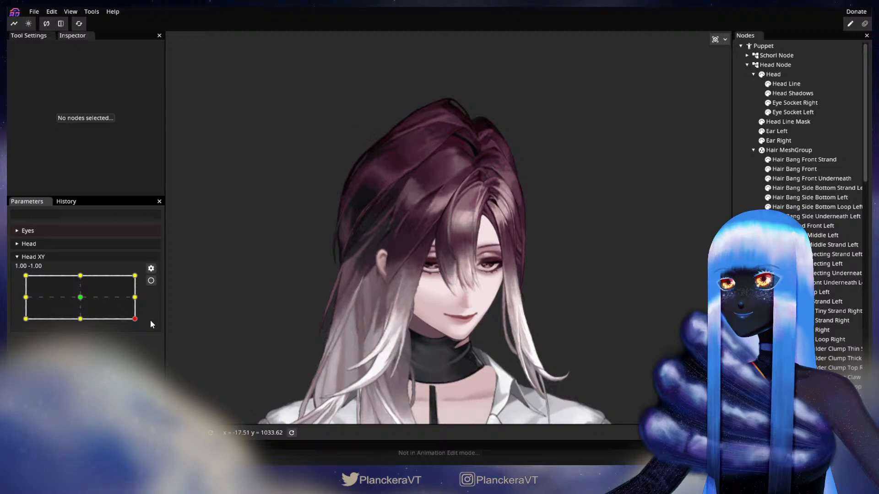
# Rearm Head XY at 1.00, -1.00 and adjust Hair Bang Side Right vertices along the lower edge of the light highlight beside the front bang
pyautogui.click(151, 280)
pyautogui.scroll(5, 417, 286)
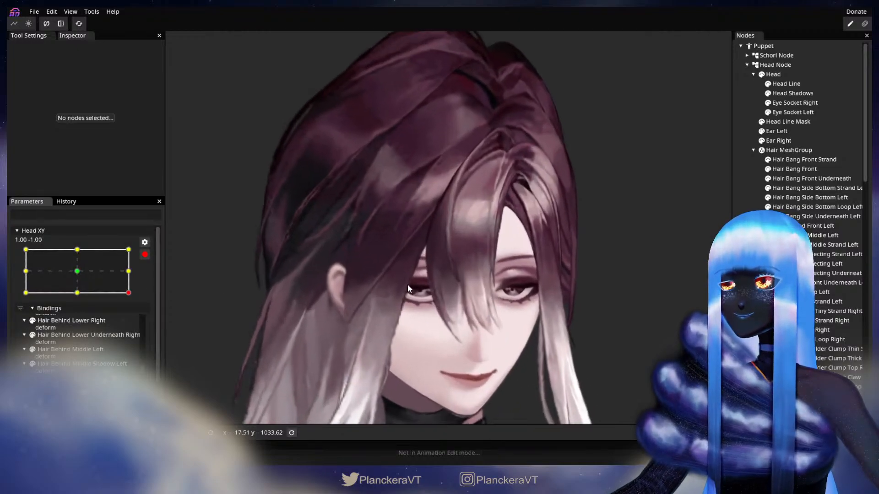
pyautogui.scroll(4, 385, 247)
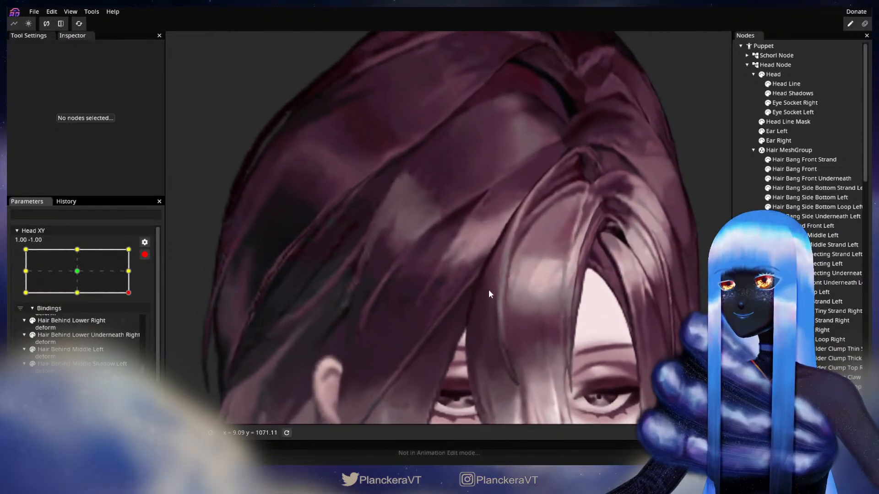
pyautogui.click(448, 302)
pyautogui.scroll(2, 448, 302)
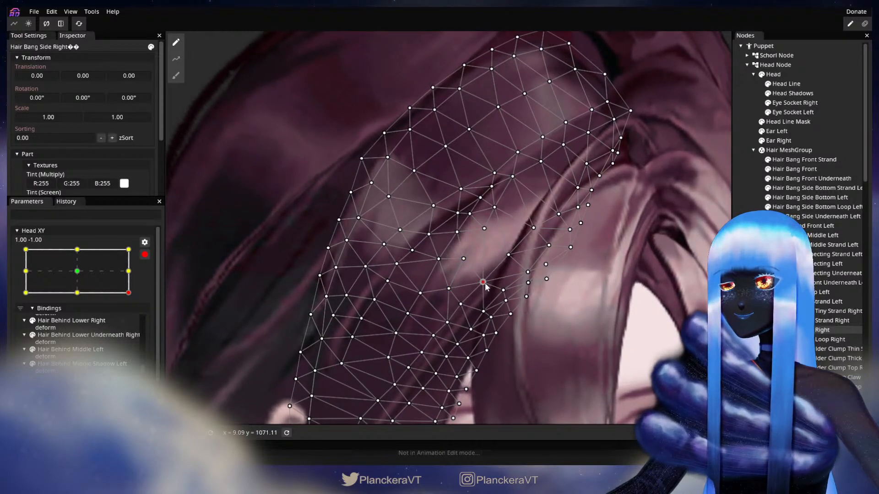
pyautogui.click(554, 328)
# Disarm Head XY and preview how the lower edge of the side bang's highlight moves around 1.00, -1.00
pyautogui.scroll(-5, 555, 325)
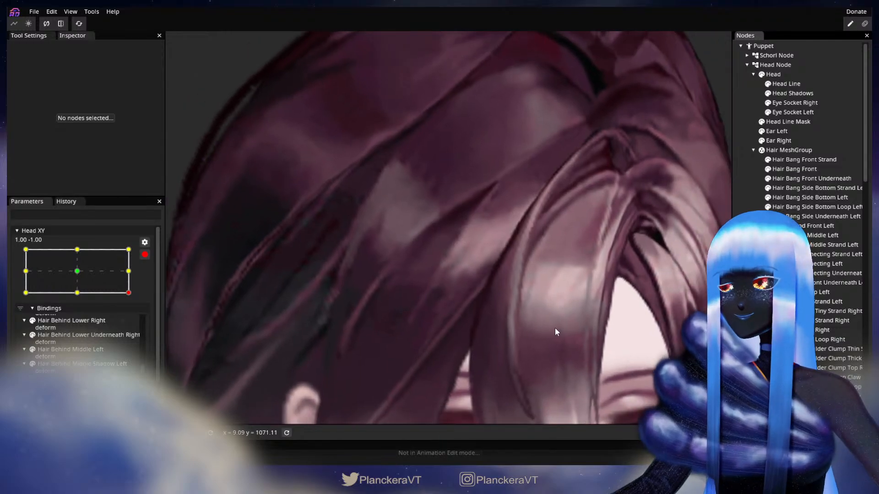
pyautogui.scroll(-4, 556, 320)
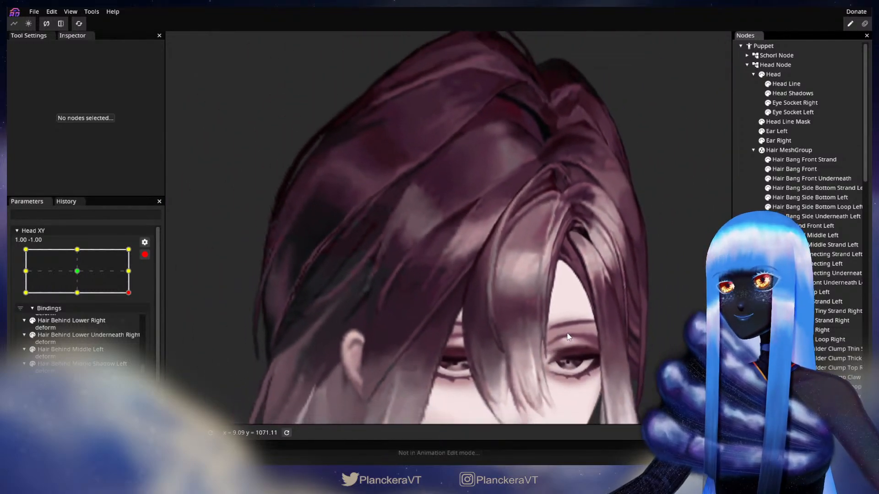
pyautogui.scroll(-5, 570, 337)
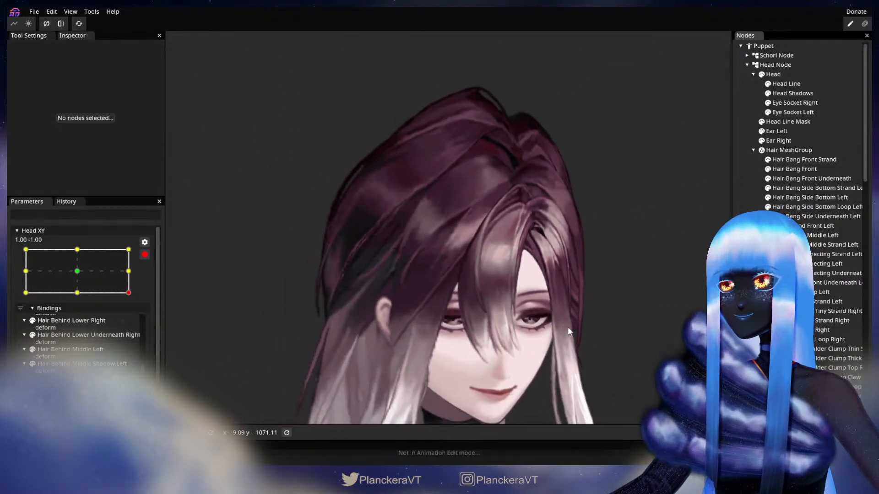
pyautogui.click(144, 255)
pyautogui.moveTo(134, 323); pyautogui.dragTo(152, 321)
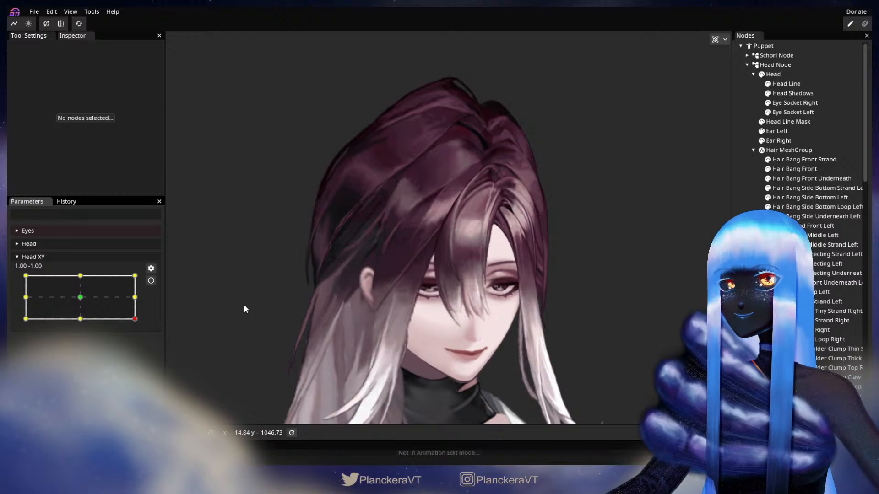
# Rearm Head XY at 1.00, -1.00 and nudge Hair Bang Side Right vertices along the dark strand just above the ear
pyautogui.click(151, 281)
pyautogui.scroll(5, 373, 315)
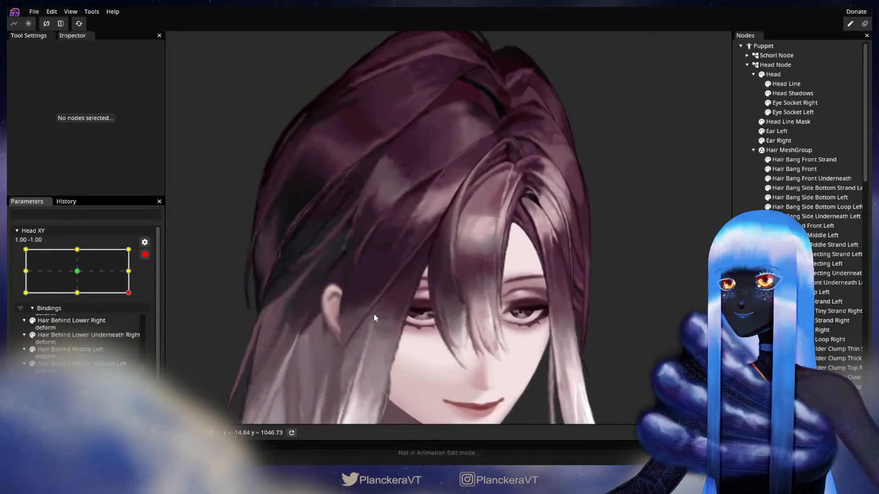
pyautogui.scroll(3, 526, 325)
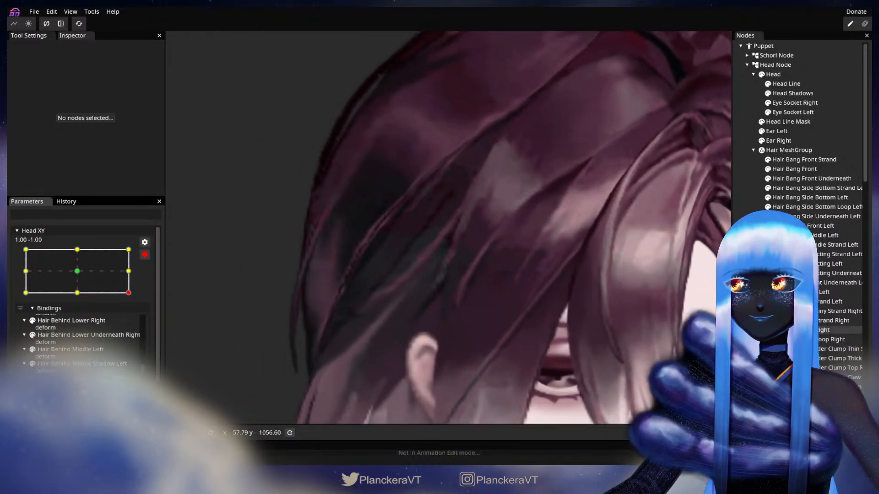
pyautogui.click(489, 331)
pyautogui.scroll(1, 490, 328)
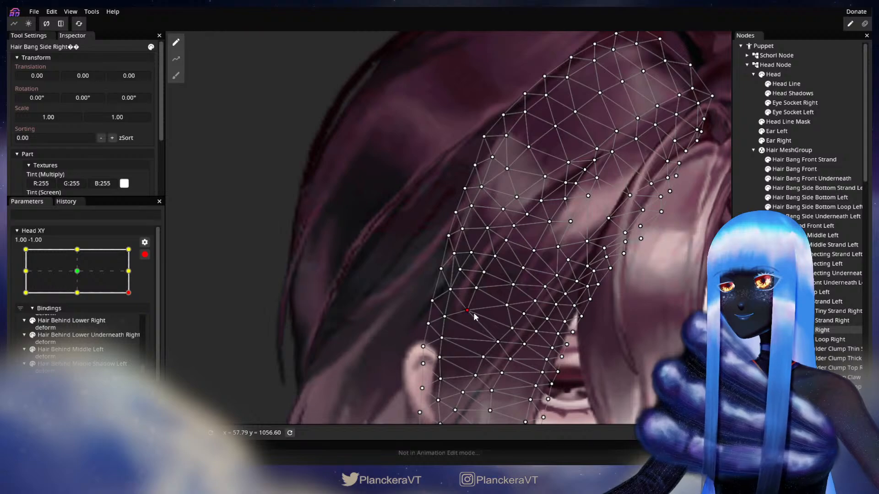
pyautogui.moveTo(474, 314); pyautogui.dragTo(481, 312)
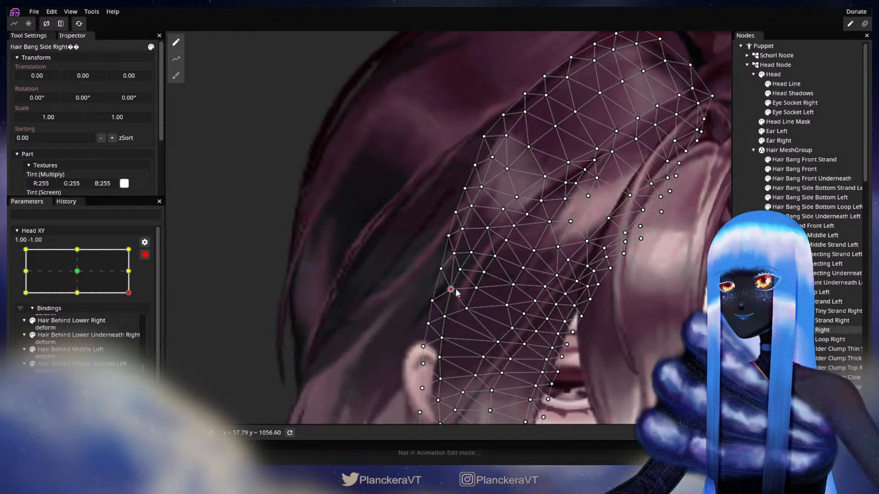
pyautogui.click(620, 317)
# Disarm Head XY and preview how the side bang's strand above the ear follows the head around 1.00, -1.00
pyautogui.scroll(-4, 523, 356)
pyautogui.scroll(-6, 530, 359)
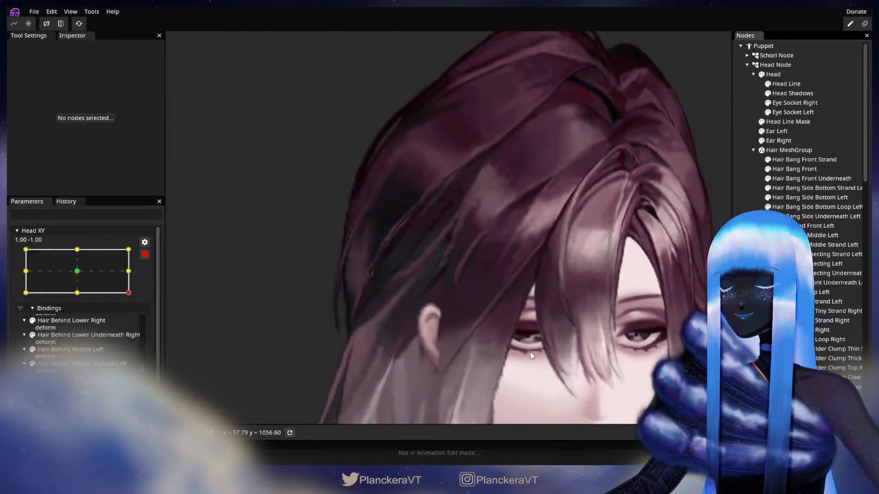
pyautogui.moveTo(591, 366); pyautogui.dragTo(535, 341)
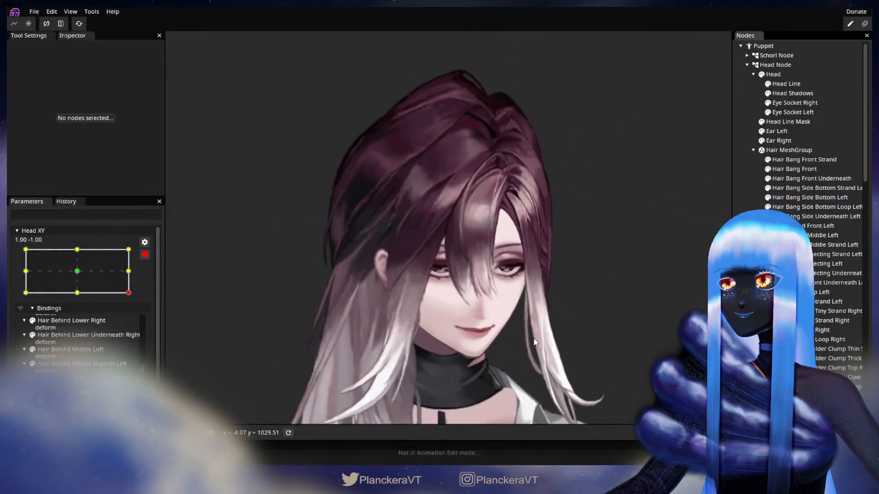
pyautogui.moveTo(131, 313); pyautogui.dragTo(158, 320)
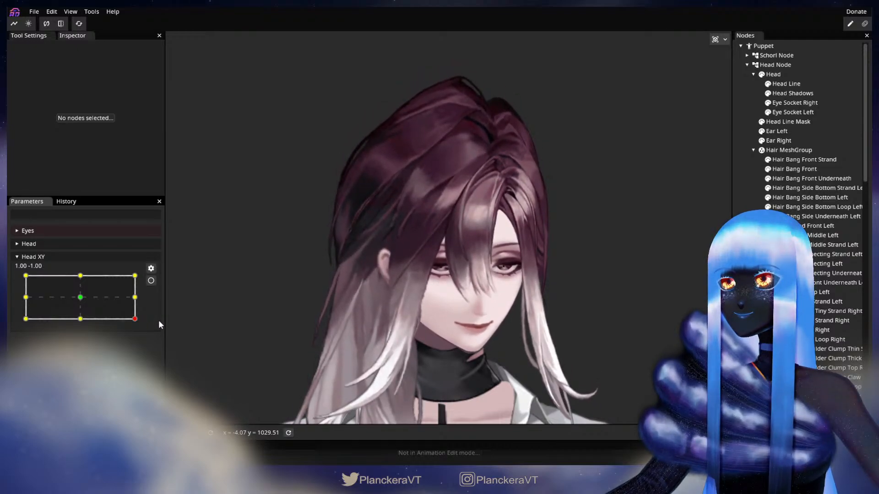
# Rearm Head XY at 1.00, -1.00 and reshape Hair Bang Side Right vertices between the pale outer highlight and the highlight beside the front bang
pyautogui.click(151, 280)
pyautogui.scroll(6, 414, 280)
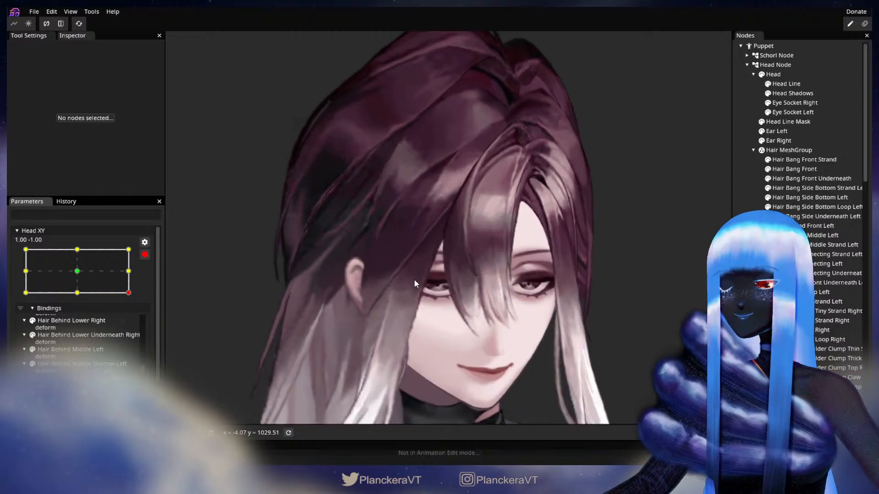
pyautogui.scroll(2, 506, 323)
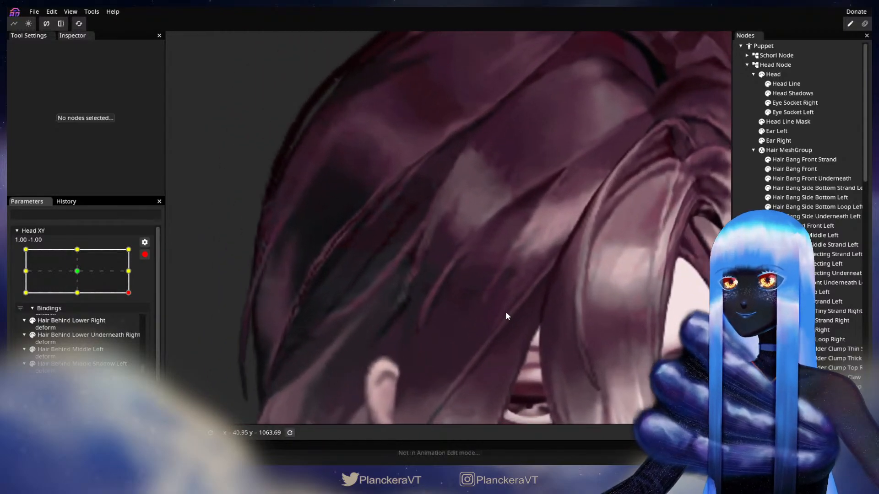
pyautogui.click(451, 247)
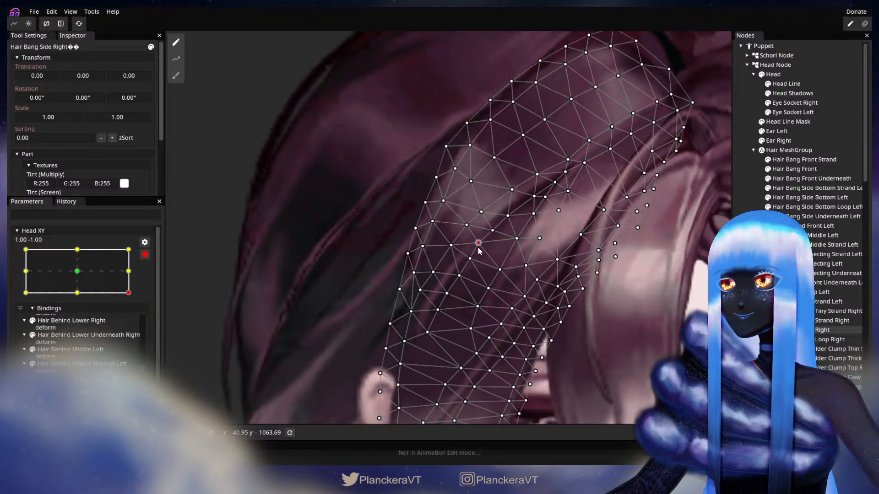
pyautogui.moveTo(482, 252); pyautogui.dragTo(481, 251)
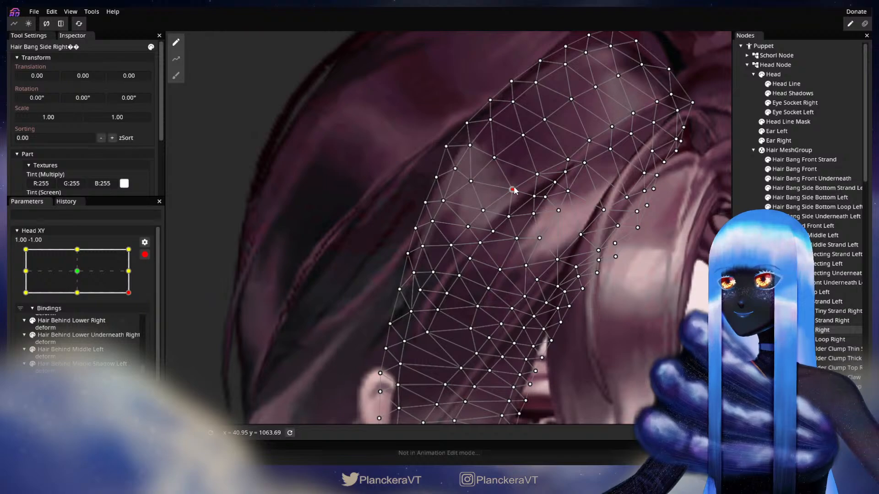
pyautogui.click(751, 297)
# Disarm Head XY and preview the area between the side bang's two highlights while moving the head around 1.00, -1.00
pyautogui.scroll(-5, 565, 362)
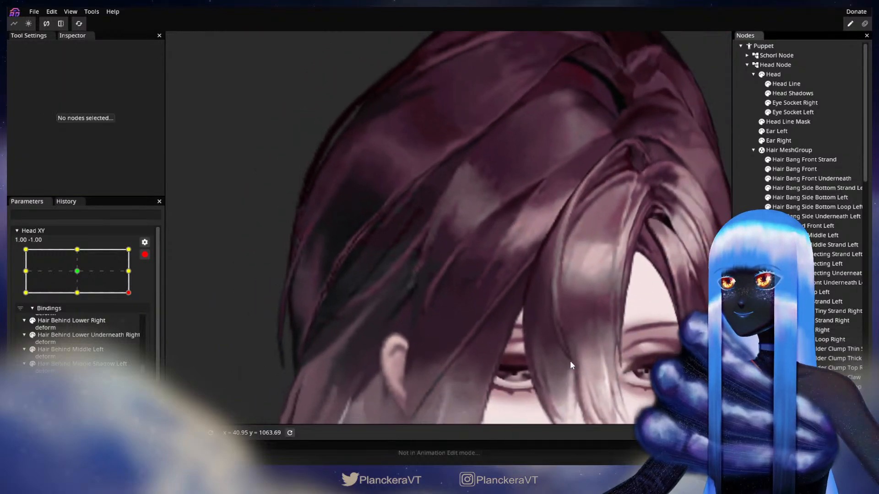
pyautogui.scroll(-5, 577, 362)
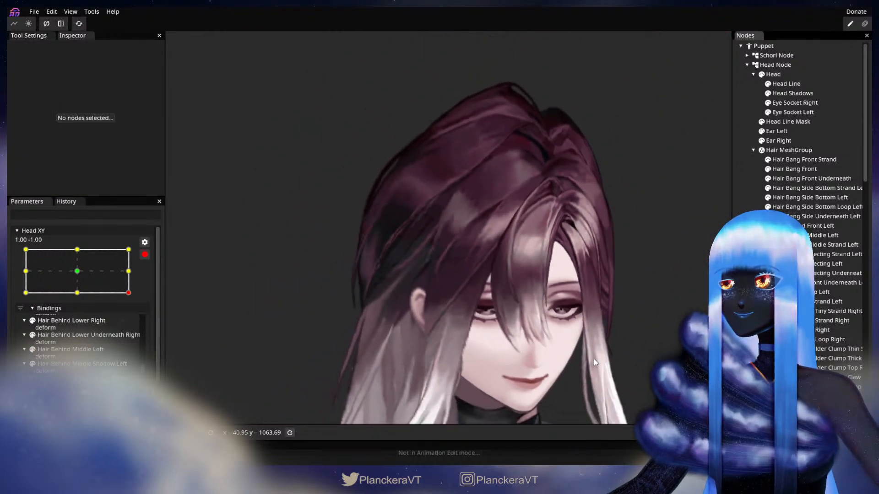
pyautogui.scroll(-4, 596, 361)
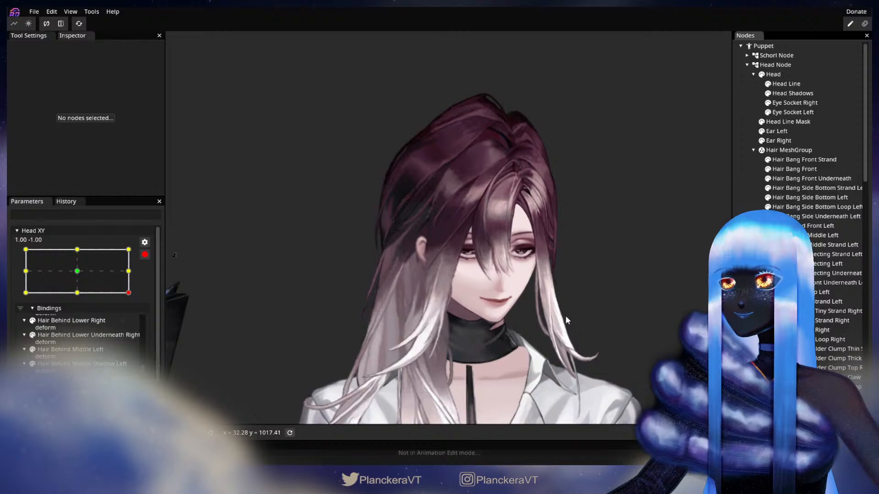
pyautogui.moveTo(566, 316); pyautogui.dragTo(548, 324)
pyautogui.click(145, 255)
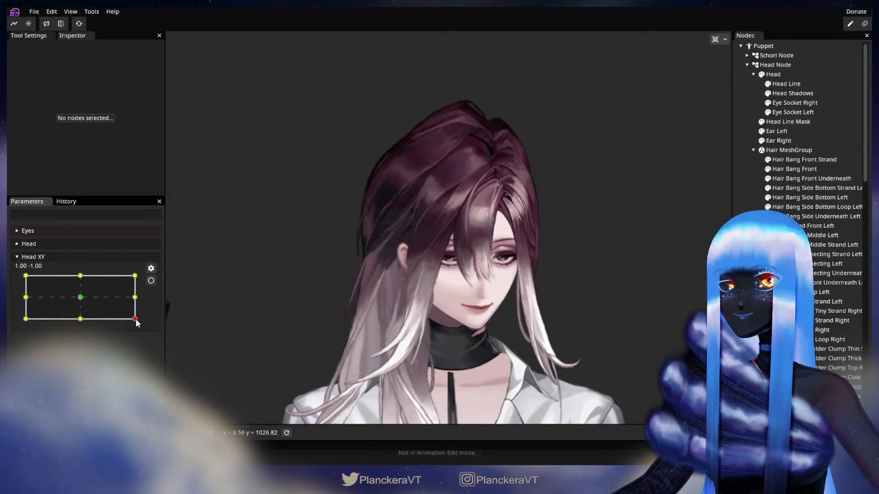
pyautogui.moveTo(136, 323)
pyautogui.mouseDown()
pyautogui.moveTo(136, 301)
pyautogui.moveTo(144, 324)
pyautogui.moveTo(138, 318)
pyautogui.moveTo(144, 302)
pyautogui.moveTo(147, 319)
pyautogui.mouseUp()
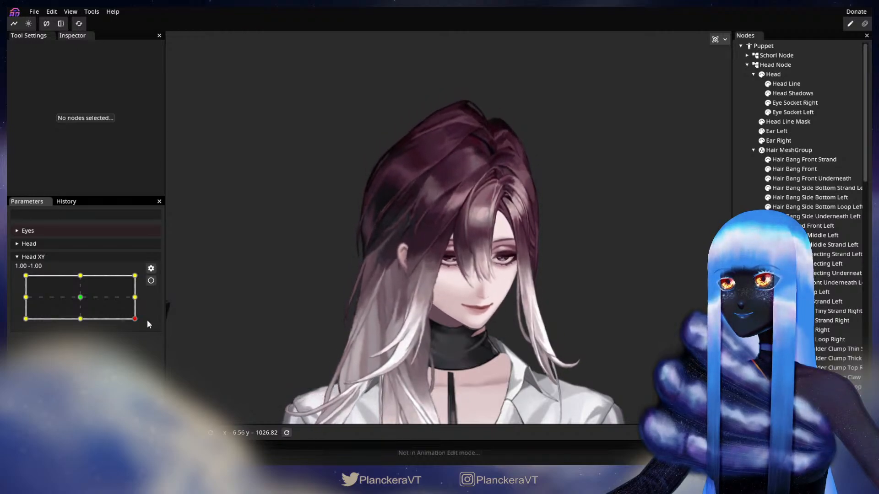
# Rearm Head XY at 1.00, -1.00 and refine Hair Bang Side Right vertices in the dark strands just below the pale outer highlight
pyautogui.click(151, 280)
pyautogui.scroll(8, 435, 287)
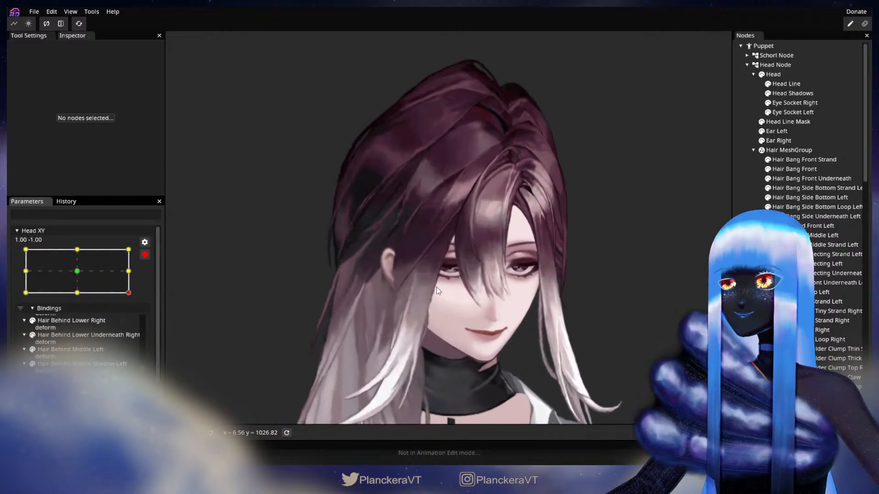
pyautogui.scroll(6, 436, 291)
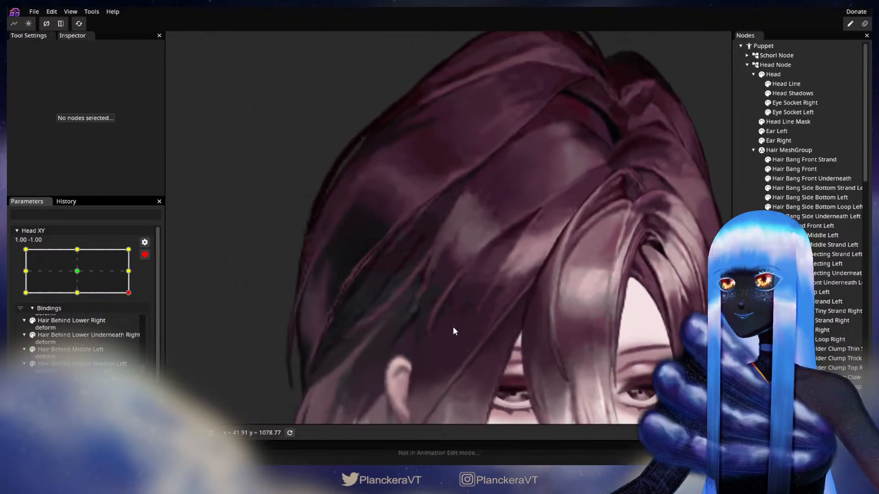
pyautogui.moveTo(490, 283); pyautogui.dragTo(520, 271)
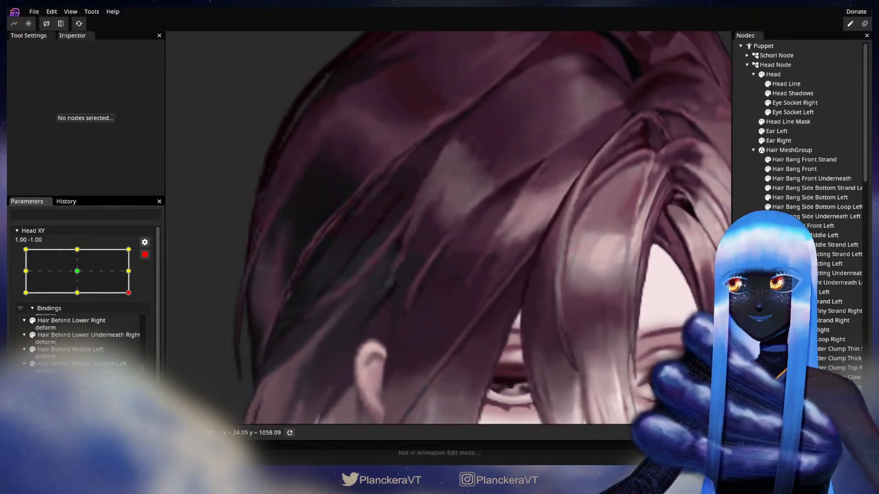
pyautogui.click(829, 330)
pyautogui.scroll(1, 475, 253)
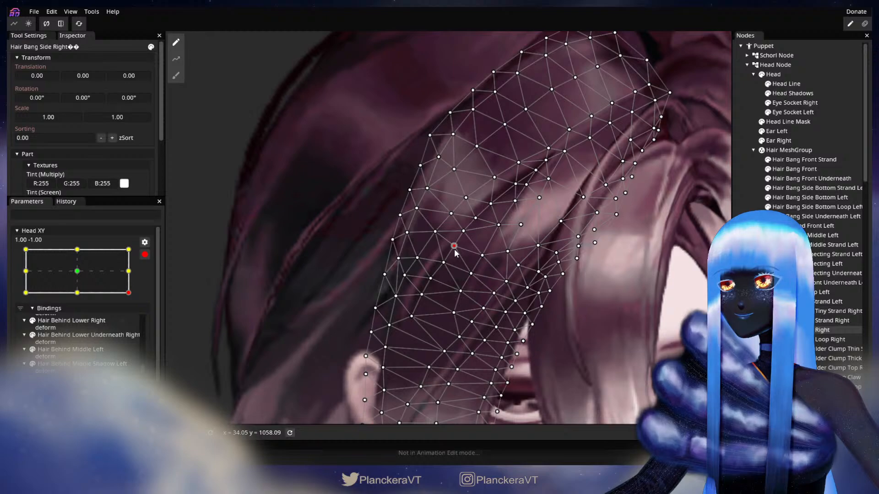
pyautogui.click(751, 337)
# Disarm Head XY at 1.00, -1.00 to preview the side bang's strands below the pale outer highlight
pyautogui.scroll(-5, 538, 333)
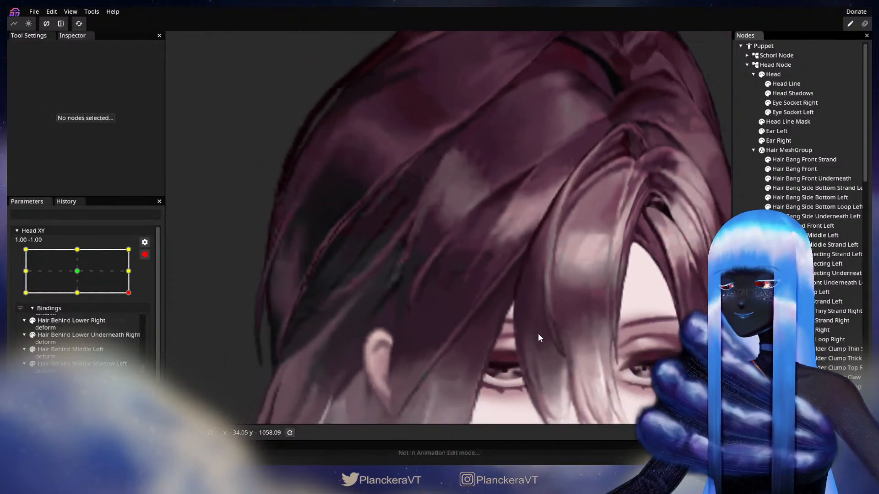
pyautogui.scroll(-6, 550, 339)
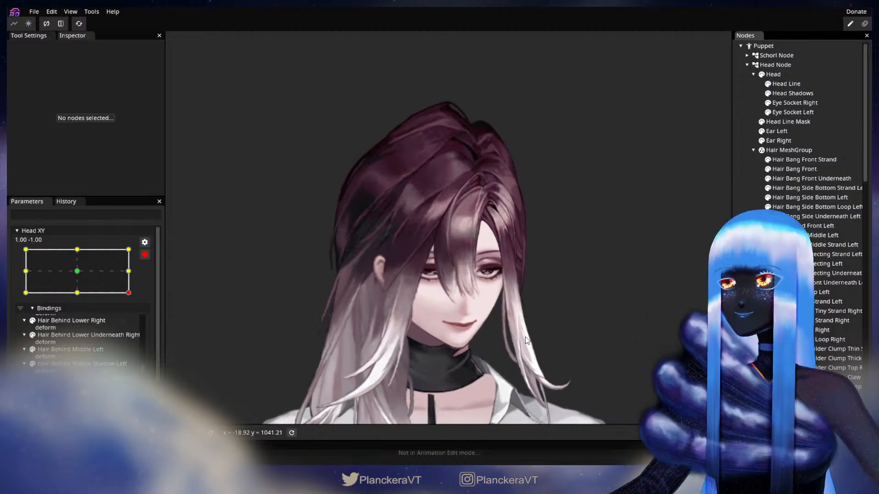
pyautogui.click(145, 254)
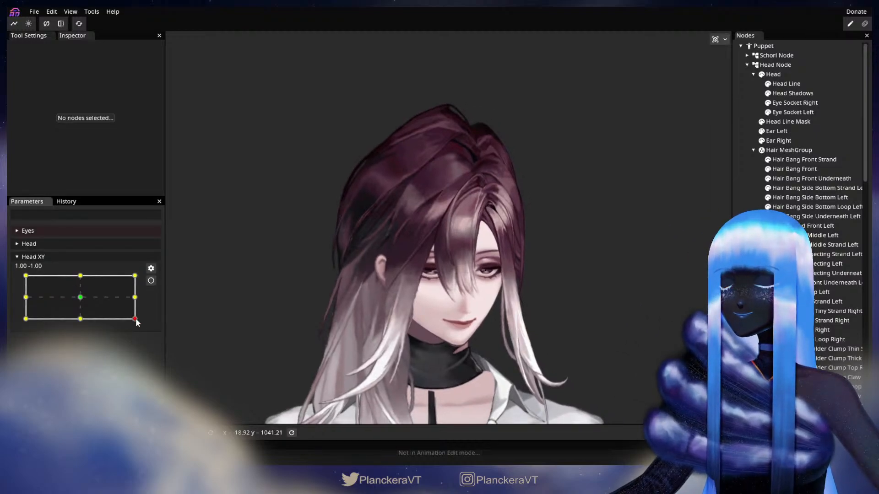
# Set Head XY to 1.00, -1.00, arm the parameter and check the Hair Bang Side Right mesh in that pose
pyautogui.moveTo(136, 323)
pyautogui.mouseDown()
pyautogui.moveTo(140, 299)
pyautogui.moveTo(152, 320)
pyautogui.moveTo(138, 301)
pyautogui.moveTo(139, 318)
pyautogui.moveTo(139, 292)
pyautogui.moveTo(143, 315)
pyautogui.mouseUp()
pyautogui.click(151, 281)
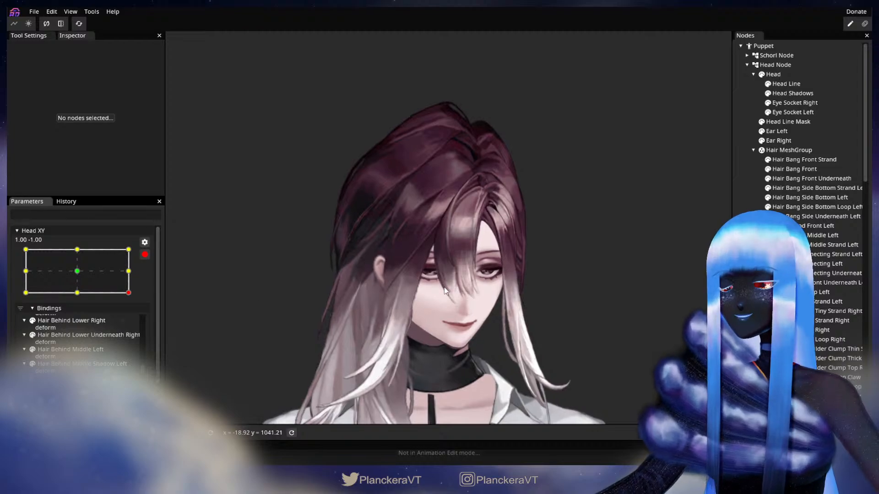
pyautogui.scroll(5, 450, 265)
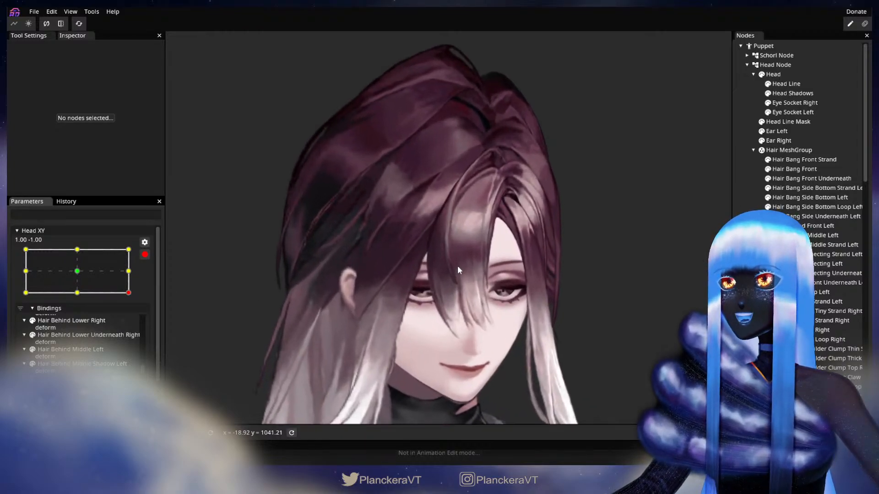
pyautogui.scroll(6, 549, 320)
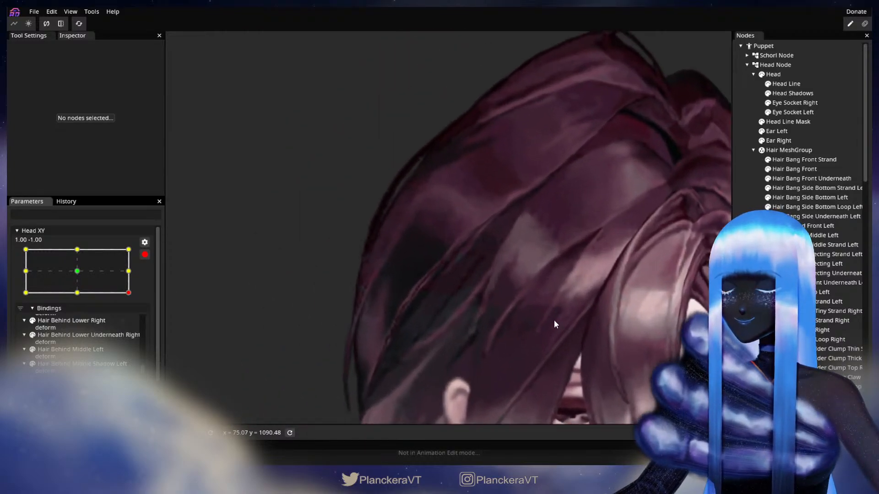
pyautogui.scroll(3, 568, 309)
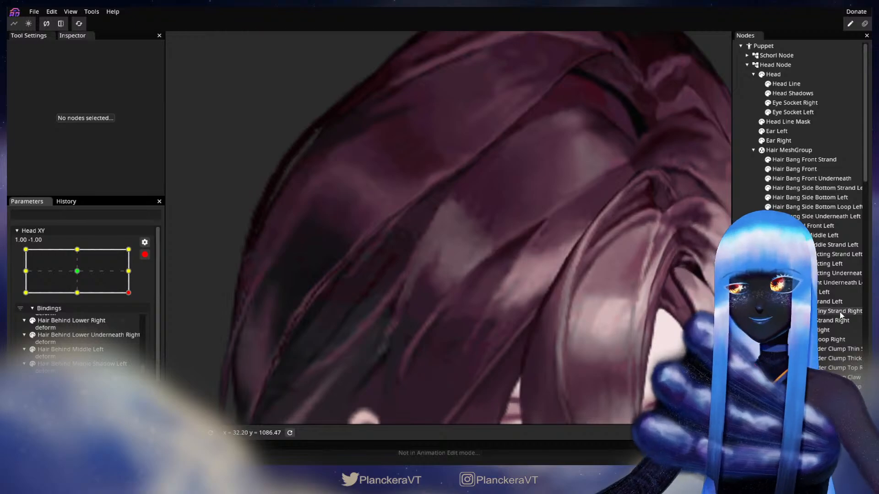
pyautogui.click(472, 293)
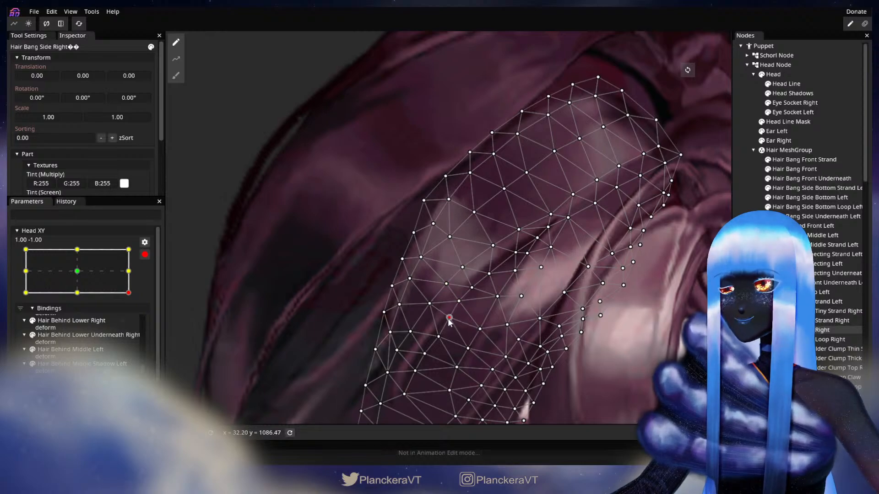
pyautogui.press('Escape')
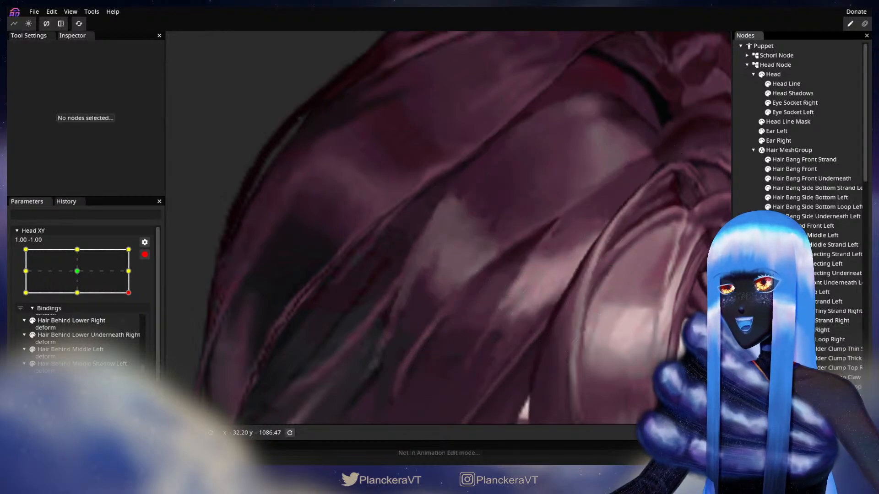
# Disarm Head XY and sweep it around the 1.00, -1.00 corner to review the hair's motion
pyautogui.scroll(-8, 531, 341)
pyautogui.scroll(-10, 540, 343)
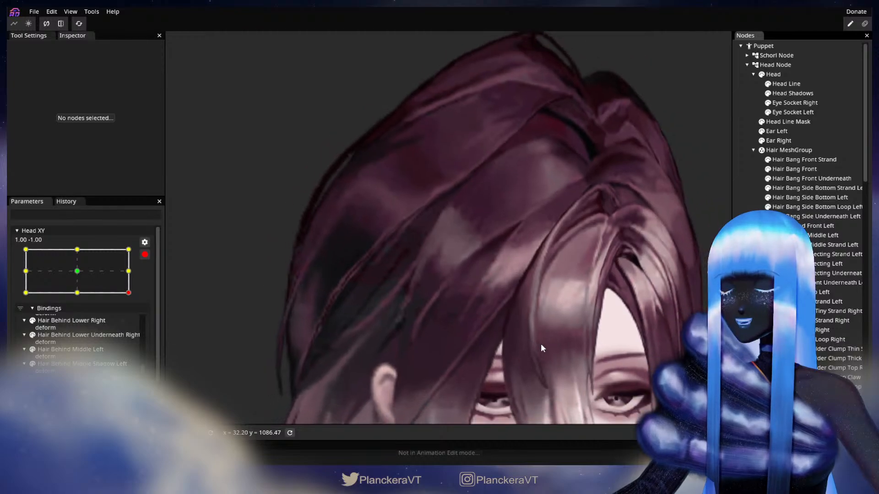
pyautogui.scroll(-10, 564, 342)
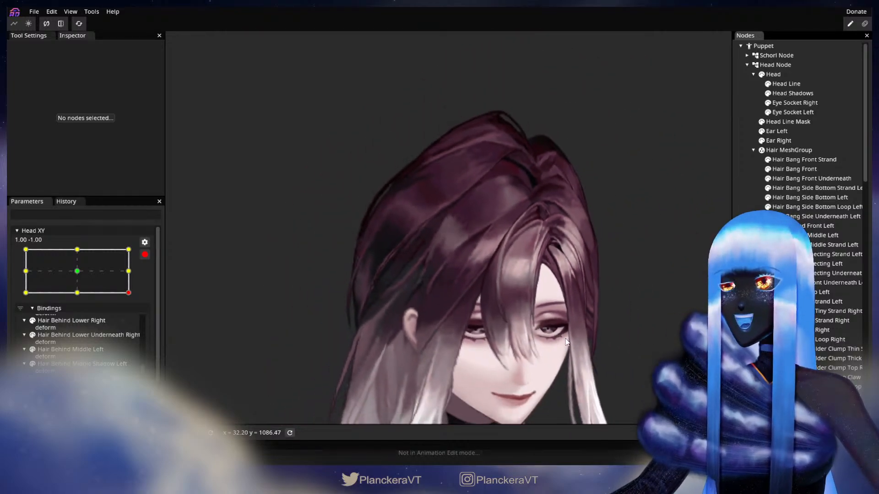
pyautogui.scroll(-3, 551, 328)
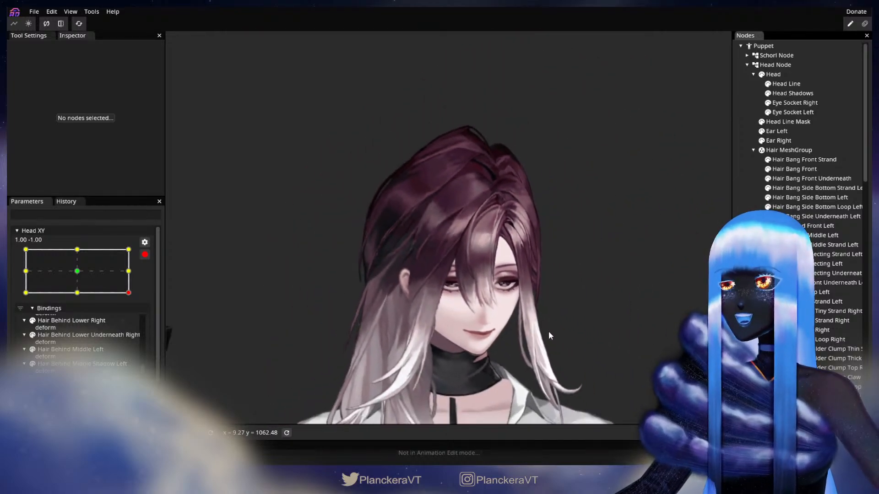
pyautogui.moveTo(559, 304); pyautogui.dragTo(556, 291)
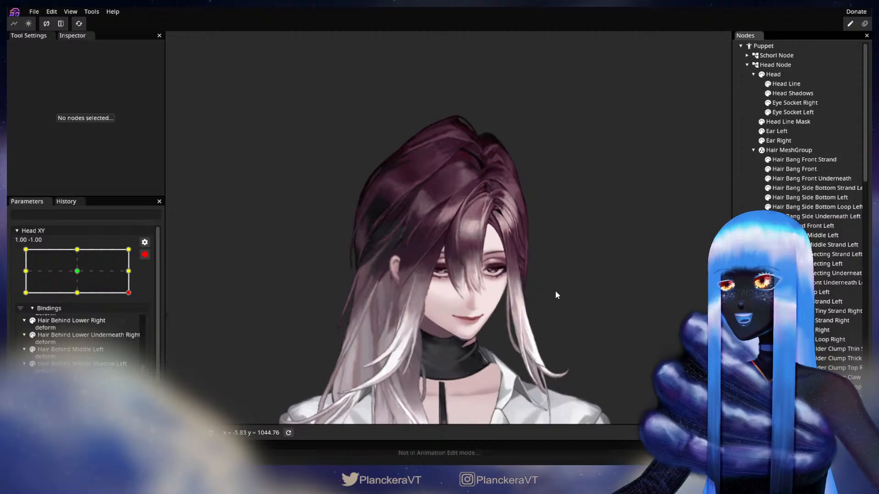
pyautogui.click(145, 254)
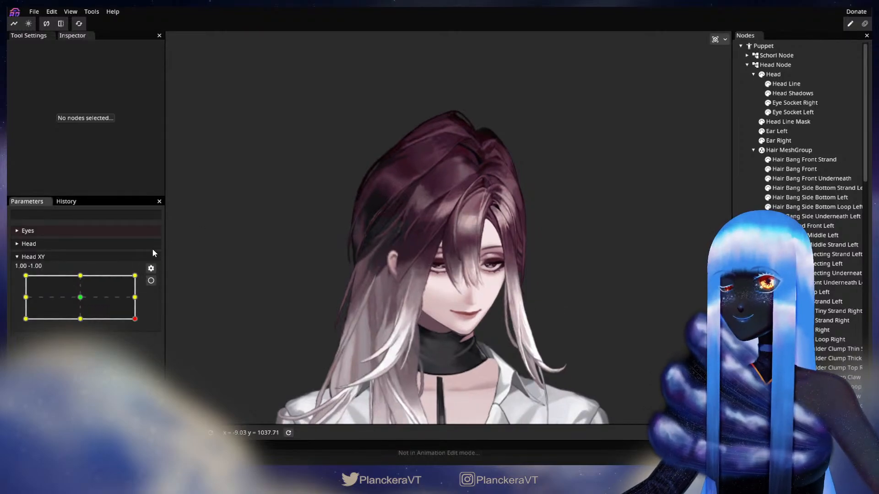
pyautogui.moveTo(137, 321)
pyautogui.mouseDown()
pyautogui.moveTo(138, 300)
pyautogui.moveTo(142, 320)
pyautogui.moveTo(147, 298)
pyautogui.moveTo(152, 321)
pyautogui.moveTo(136, 324)
pyautogui.mouseUp()
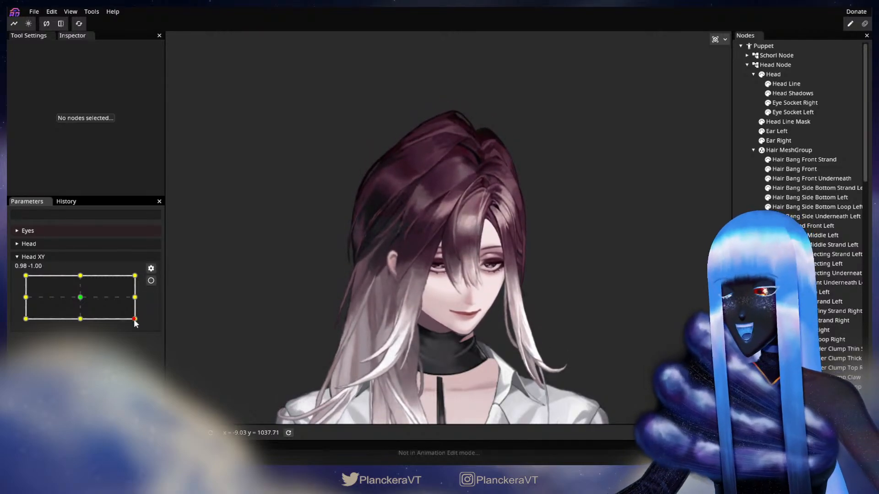
pyautogui.moveTo(136, 323); pyautogui.dragTo(155, 322)
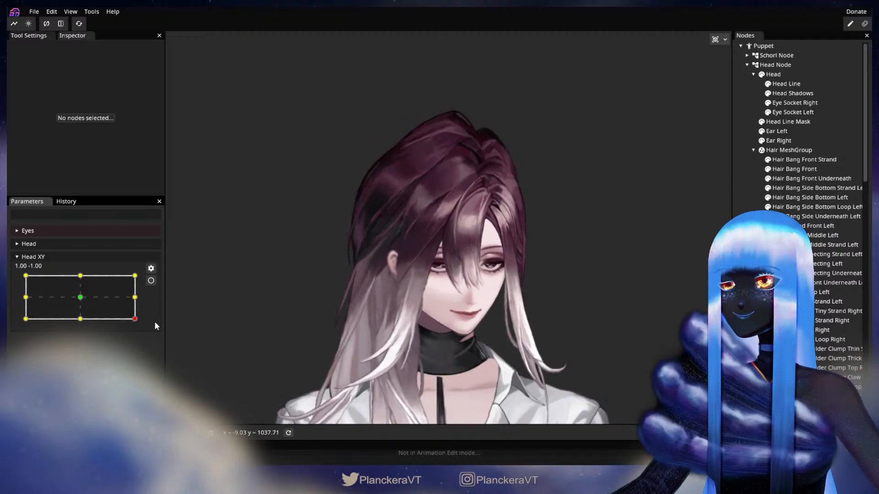
# Arm Head XY at 1.00, -1.00 and inspect the Hair Side Main Right mesh around the ear
pyautogui.click(152, 281)
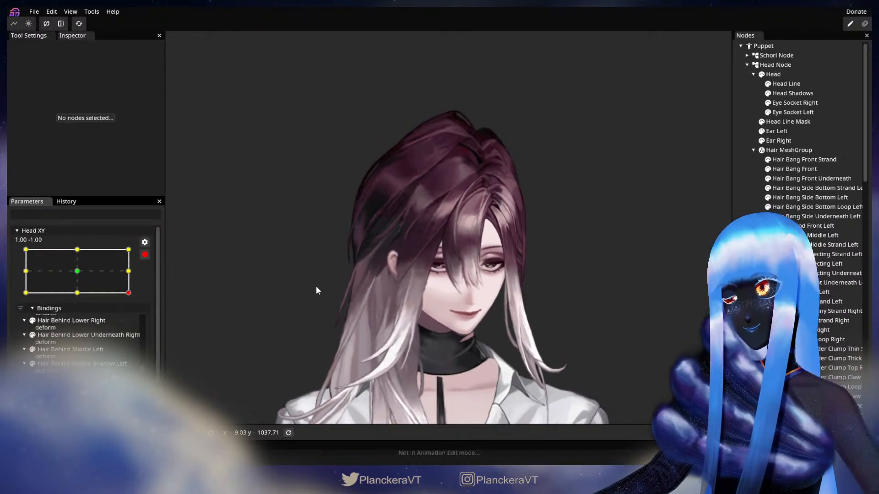
pyautogui.moveTo(400, 274); pyautogui.dragTo(481, 307)
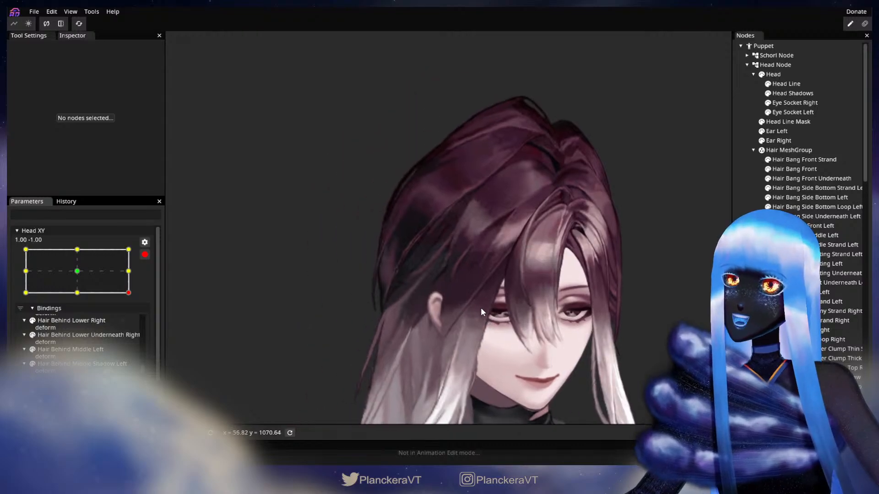
pyautogui.scroll(3, 478, 302)
pyautogui.scroll(-1, 822, 338)
pyautogui.scroll(-1, 801, 211)
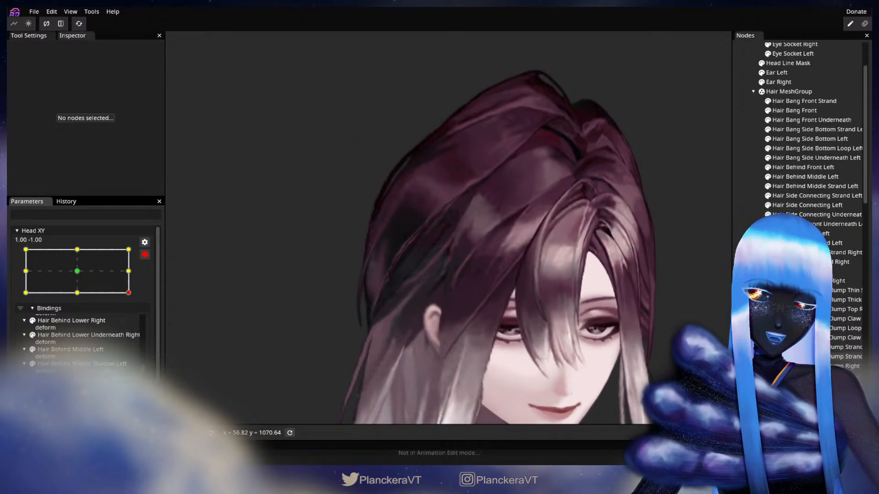
pyautogui.scroll(-1, 801, 211)
pyautogui.click(484, 325)
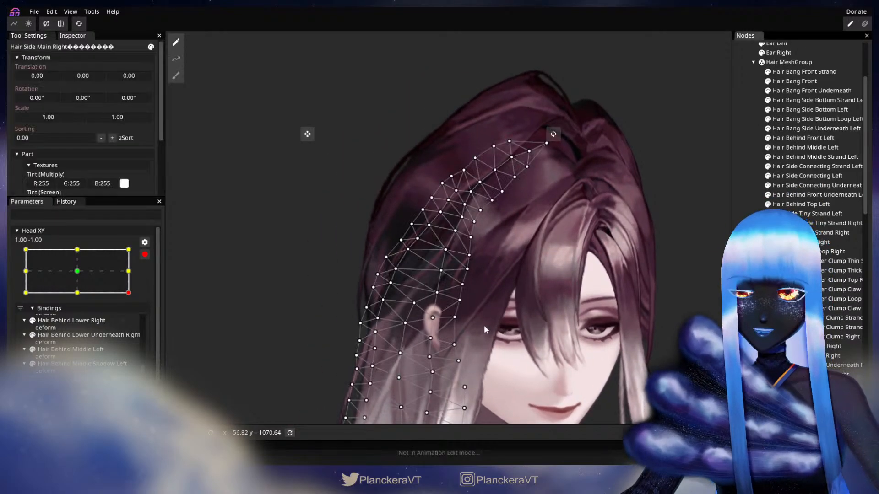
pyautogui.scroll(2, 457, 298)
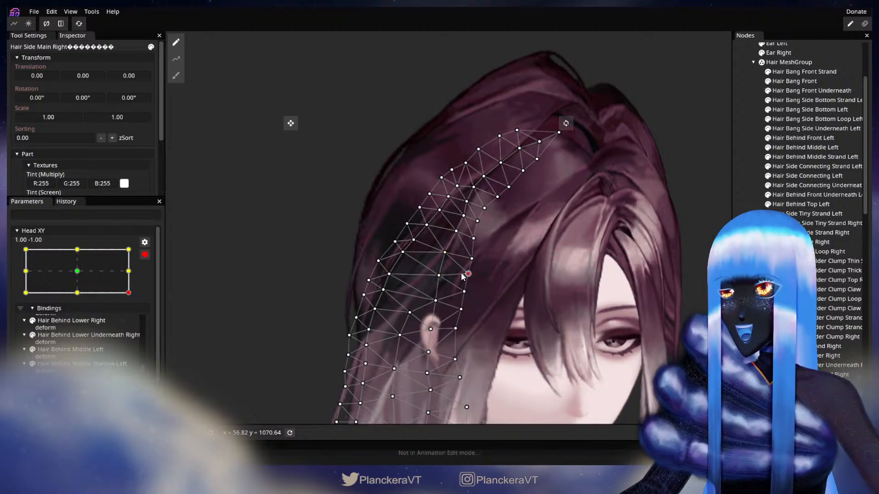
pyautogui.press('Escape')
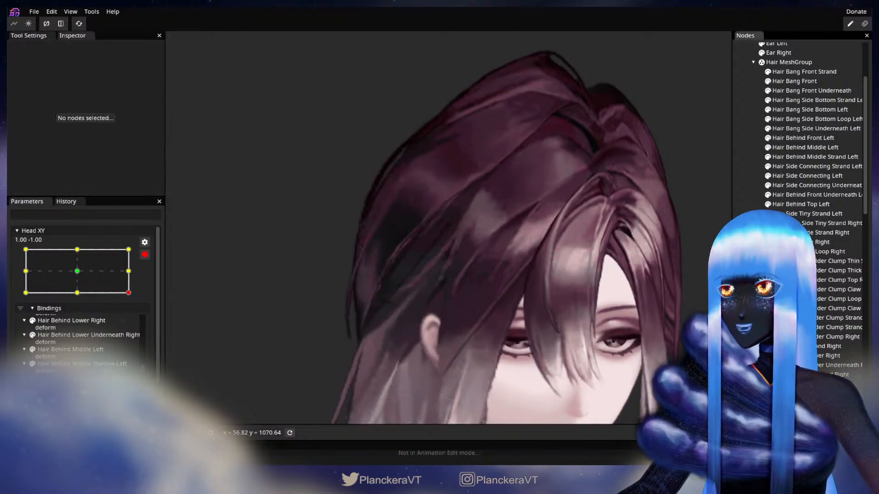
# Disarm Head XY and preview the head turn, ending at the 1.00, -1.00 keypoint
pyautogui.scroll(-3, 546, 303)
pyautogui.scroll(-4, 563, 305)
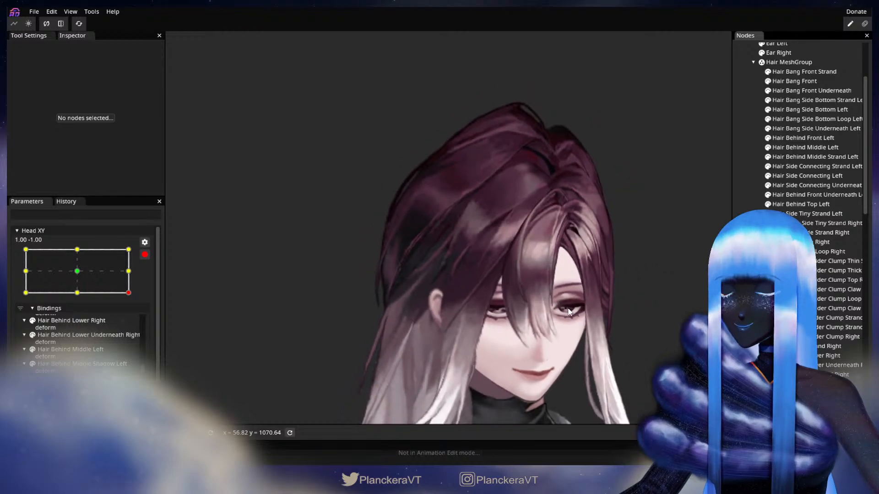
pyautogui.moveTo(555, 317); pyautogui.dragTo(534, 317)
pyautogui.scroll(-2, 534, 318)
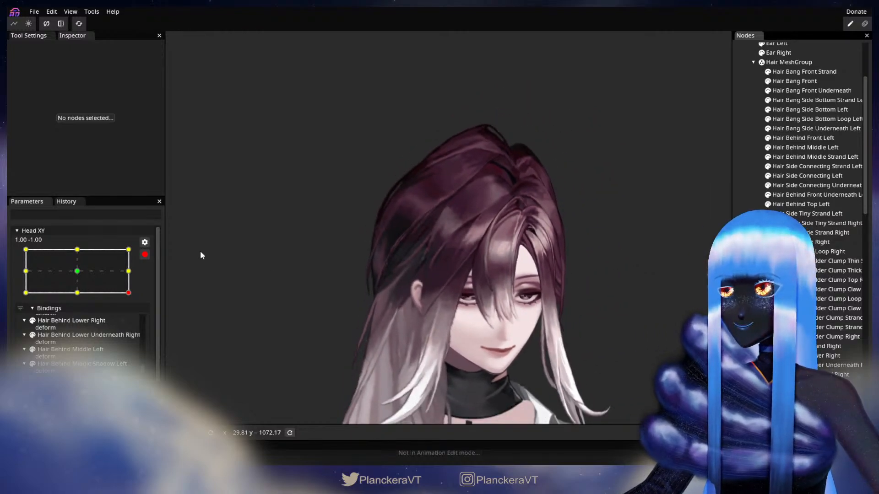
pyautogui.click(145, 255)
pyautogui.moveTo(136, 320)
pyautogui.mouseDown()
pyautogui.moveTo(147, 289)
pyautogui.moveTo(150, 320)
pyautogui.moveTo(150, 294)
pyautogui.moveTo(134, 297)
pyautogui.moveTo(142, 325)
pyautogui.moveTo(146, 290)
pyautogui.moveTo(151, 318)
pyautogui.moveTo(150, 298)
pyautogui.moveTo(147, 322)
pyautogui.mouseUp()
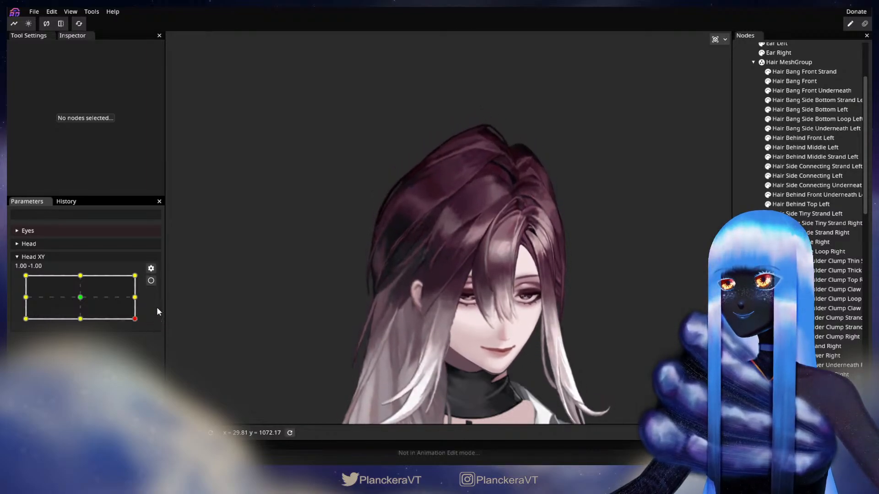
# Arm Head XY at 1.00, -1.00 and slightly reshape the Hair Bang Side Right mesh, moving its outer edge inward
pyautogui.click(151, 280)
pyautogui.scroll(5, 447, 299)
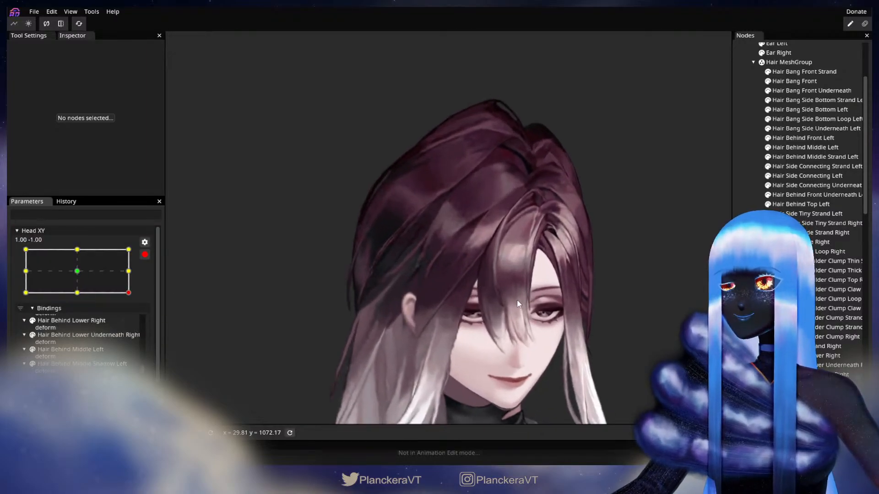
pyautogui.scroll(5, 521, 295)
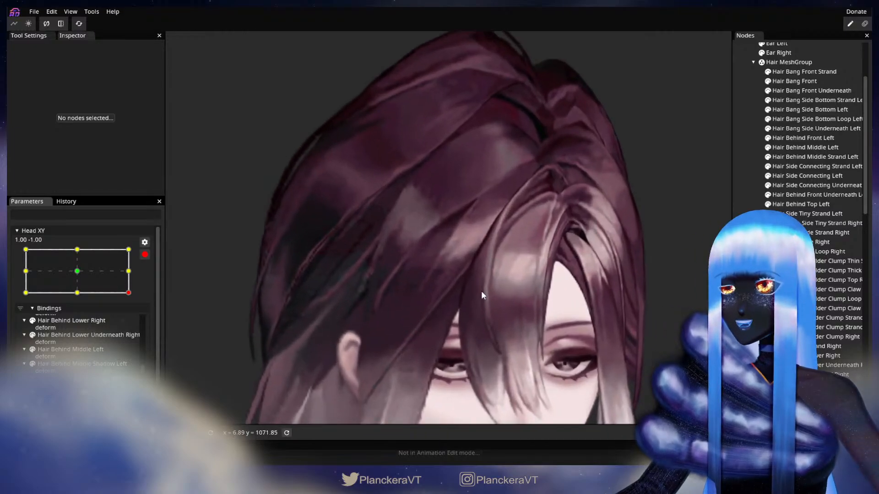
pyautogui.scroll(2, 490, 281)
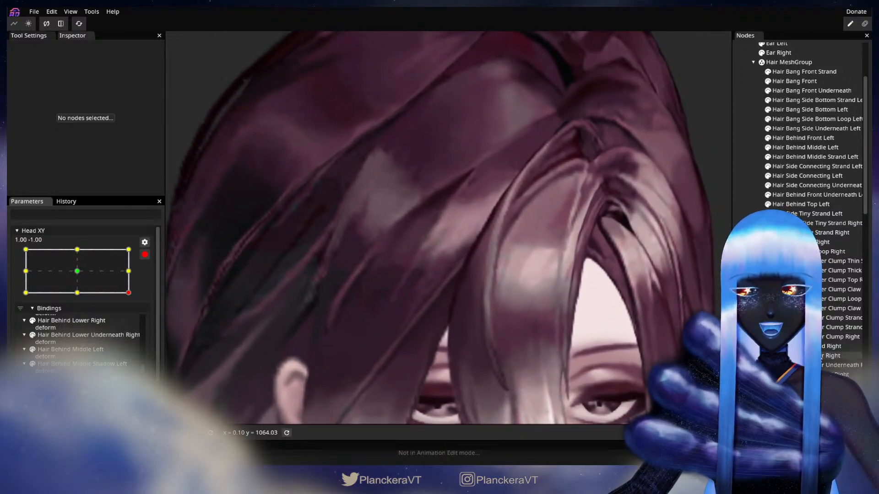
pyautogui.click(801, 243)
pyautogui.scroll(2, 529, 292)
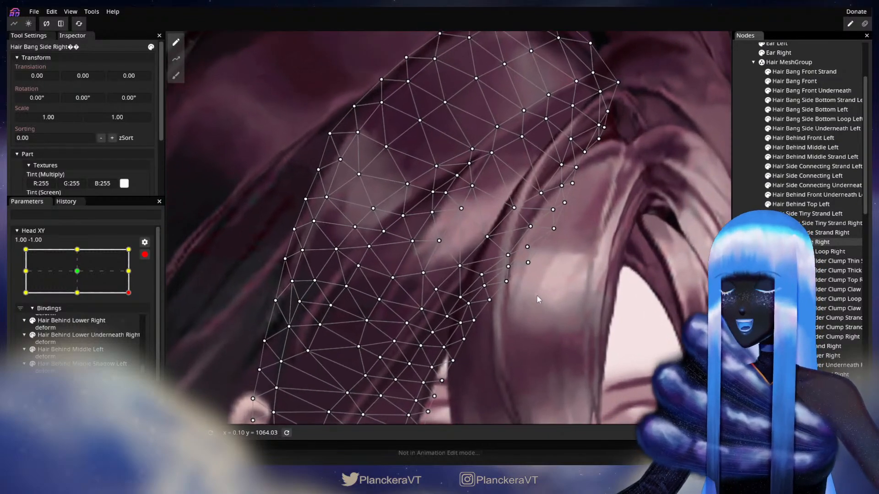
pyautogui.moveTo(484, 276); pyautogui.dragTo(479, 272)
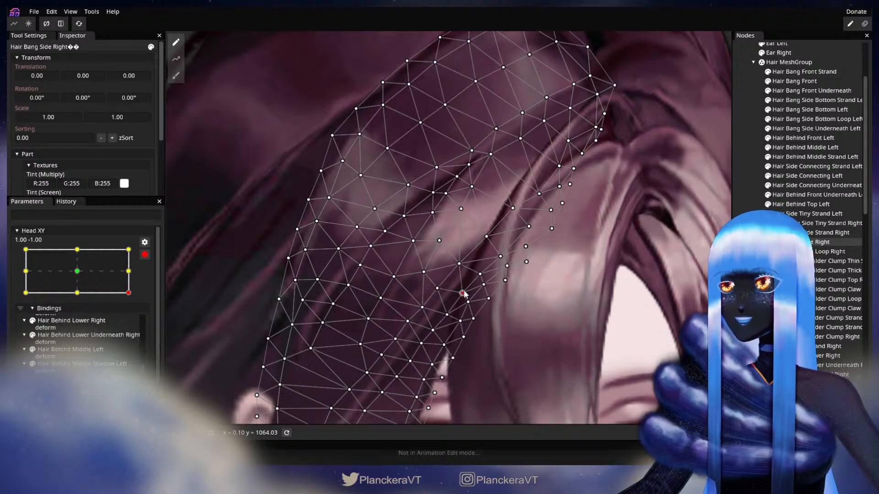
# Deselect the bang, disarm Head XY and replay the head turn to the 1.00, -1.00 corner
pyautogui.scroll(-10, 563, 381)
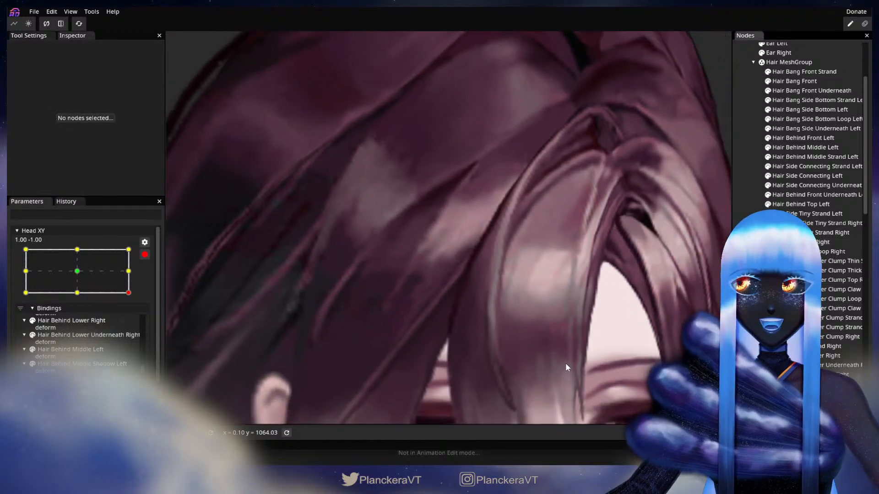
pyautogui.scroll(-8, 580, 358)
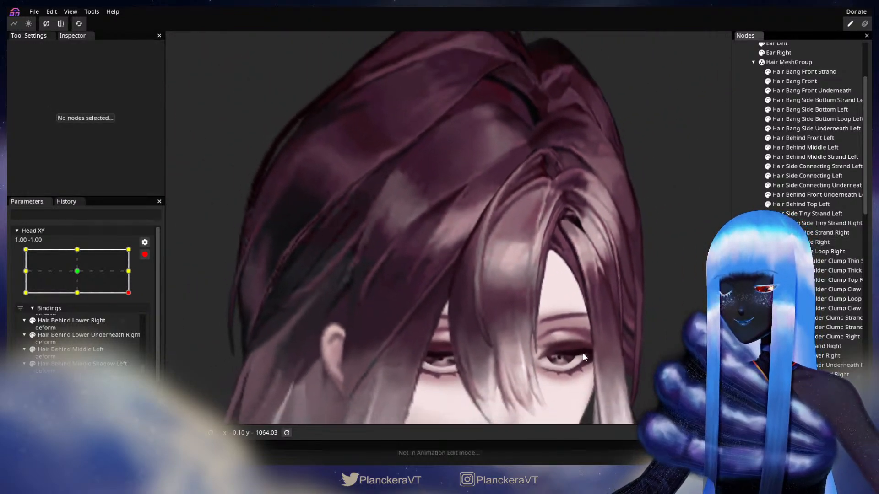
pyautogui.scroll(-6, 594, 350)
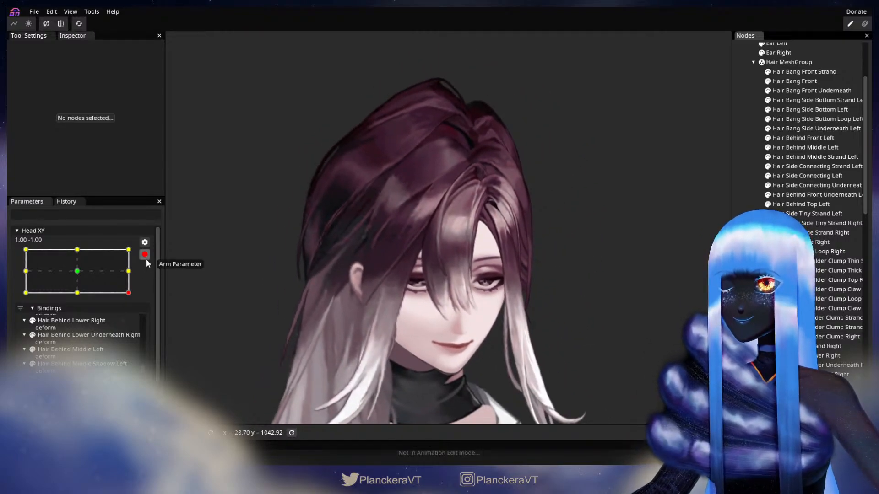
pyautogui.click(144, 254)
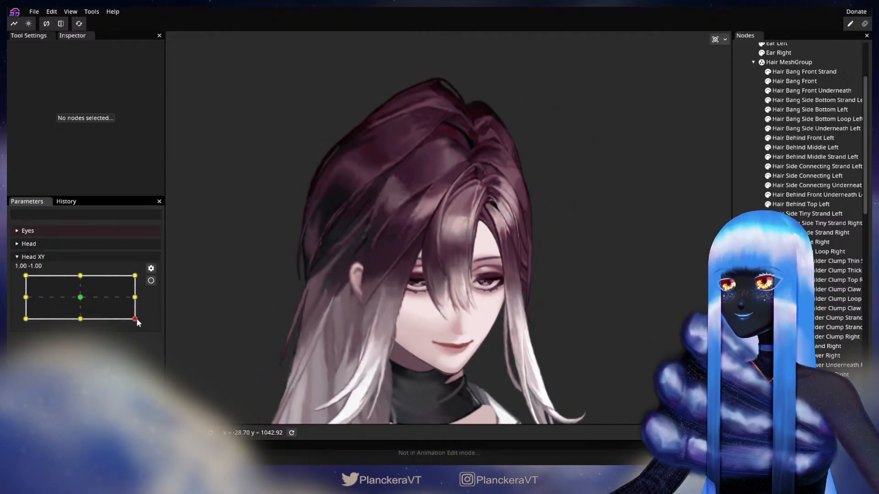
pyautogui.moveTo(136, 320); pyautogui.dragTo(154, 321)
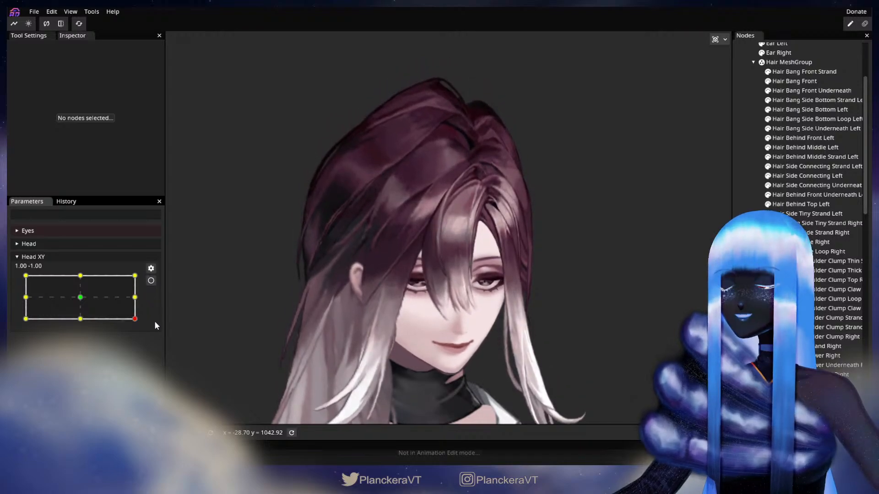
# Arm Head XY at 1.00, -1.00 and nudge the upper tip of the Hair Bang Side Right mesh upward with a 24.00 Circle Brush
pyautogui.click(151, 281)
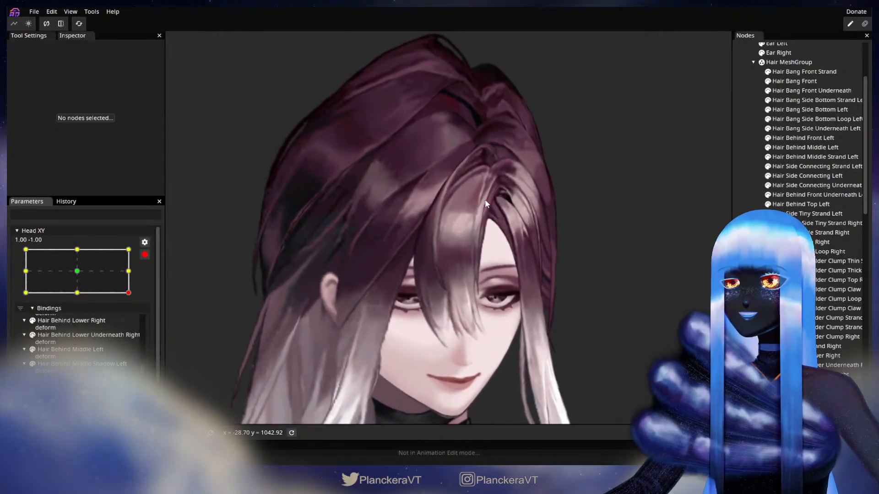
pyautogui.scroll(5, 476, 247)
pyautogui.scroll(4, 459, 311)
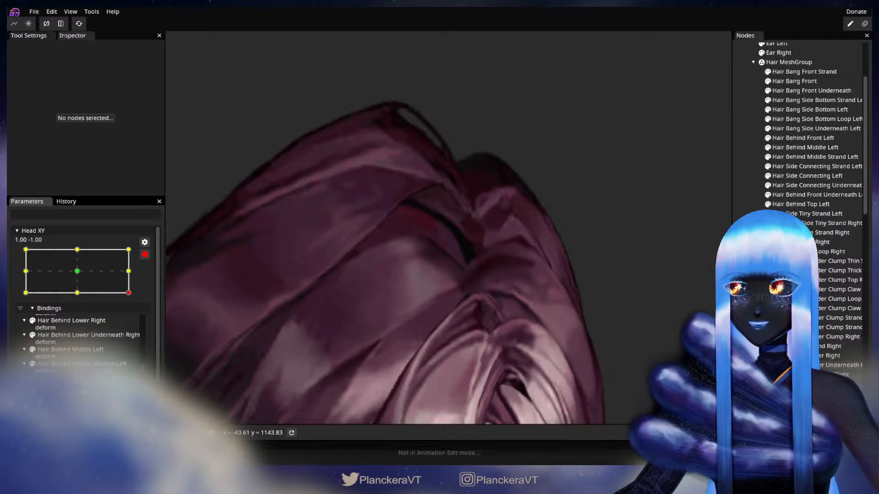
pyautogui.click(485, 301)
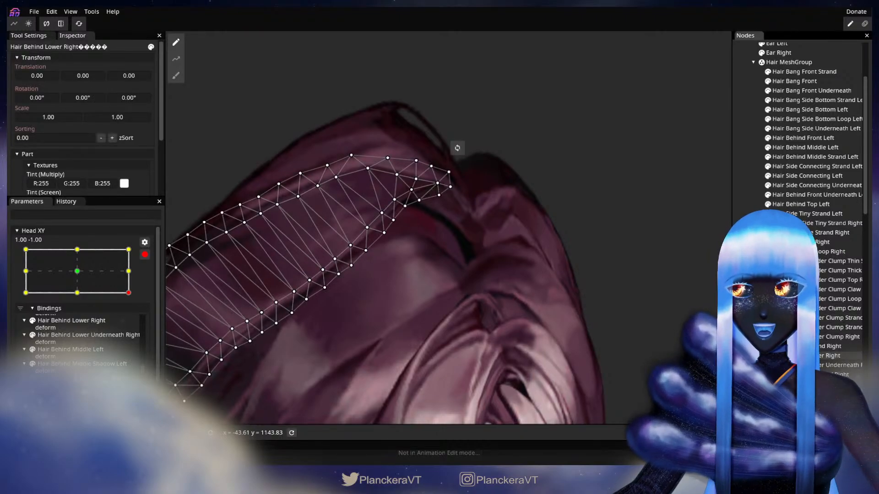
pyautogui.click(302, 309)
pyautogui.click(789, 242)
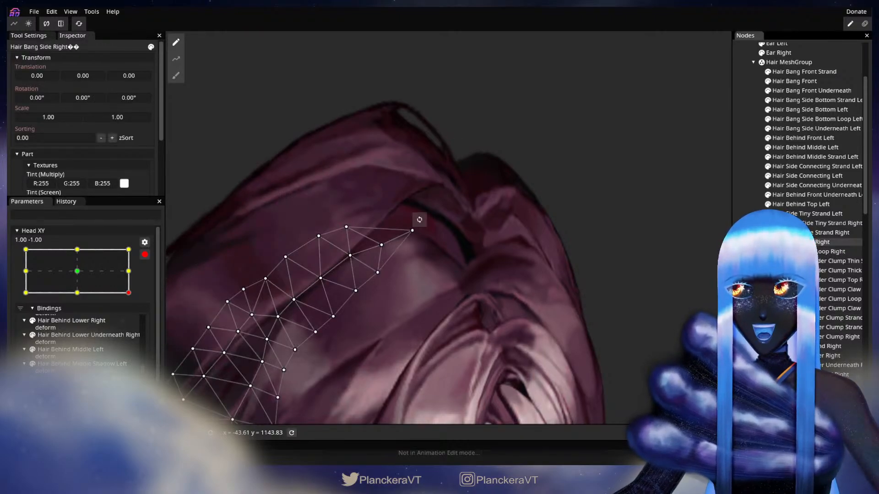
pyautogui.scroll(1, 603, 291)
pyautogui.click(176, 76)
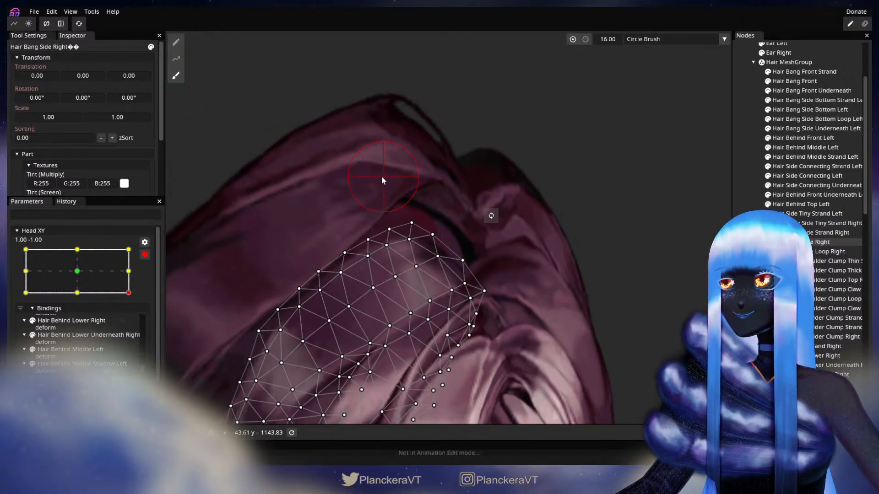
pyautogui.moveTo(603, 40); pyautogui.dragTo(606, 40)
pyautogui.scroll(1, 407, 222)
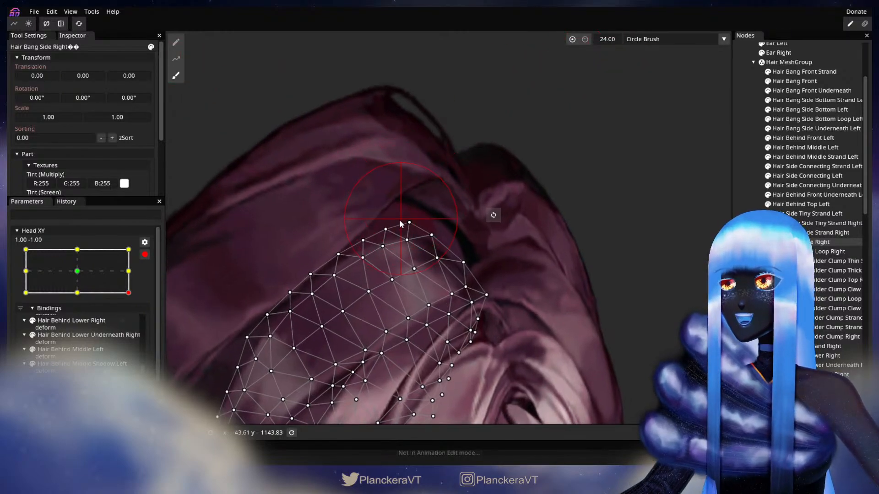
pyautogui.moveTo(406, 226); pyautogui.dragTo(410, 223)
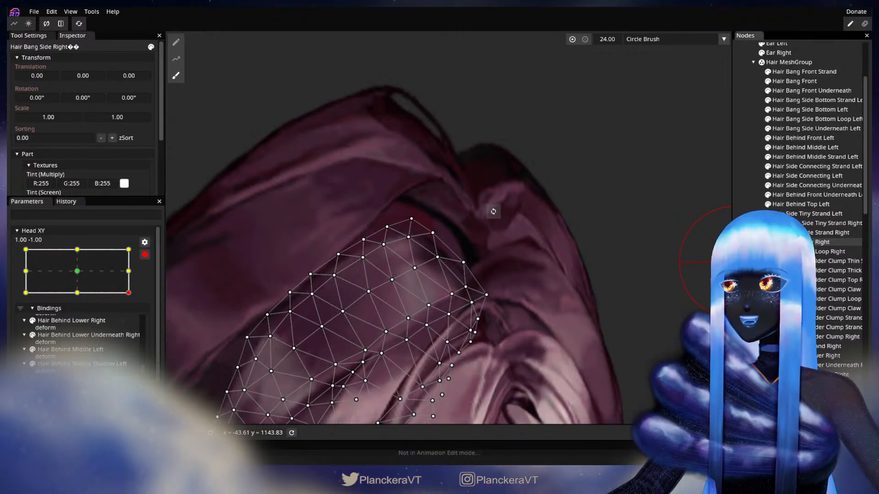
pyautogui.click(738, 257)
# Disarm Head XY and preview the head turn around the 1.00, -1.00 corner to check the reshaped side bang
pyautogui.scroll(-3, 588, 262)
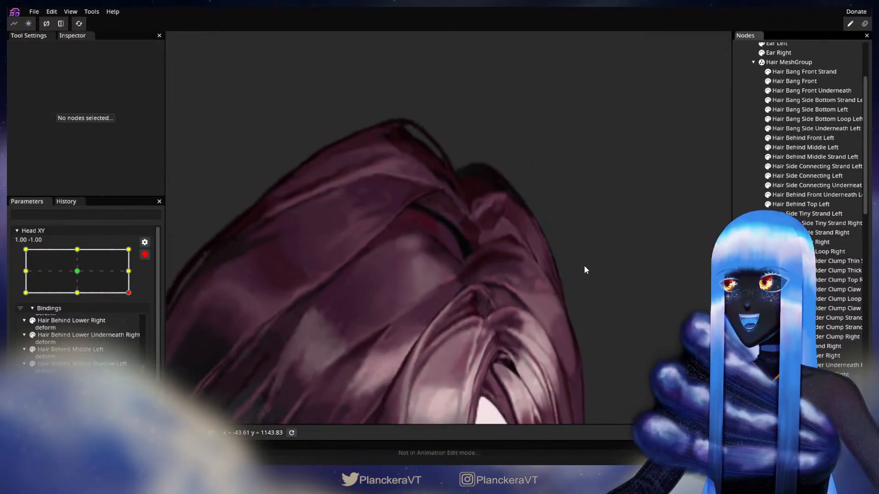
pyautogui.scroll(-2, 504, 271)
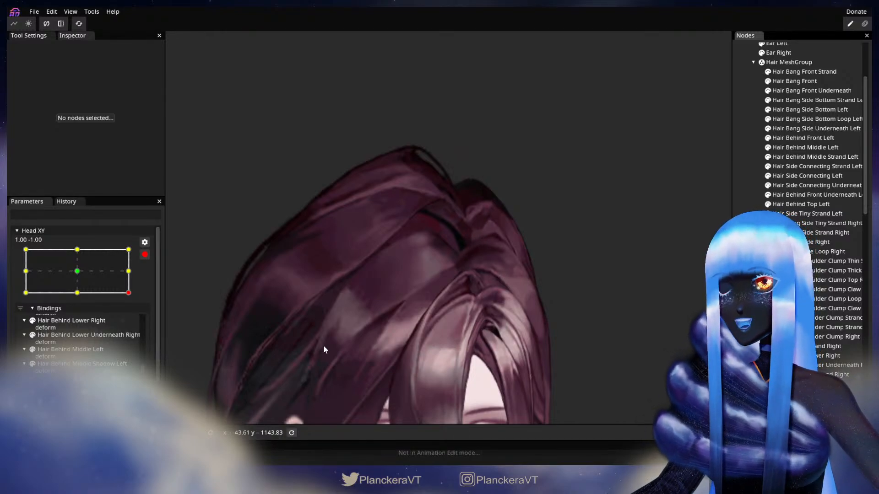
pyautogui.click(145, 255)
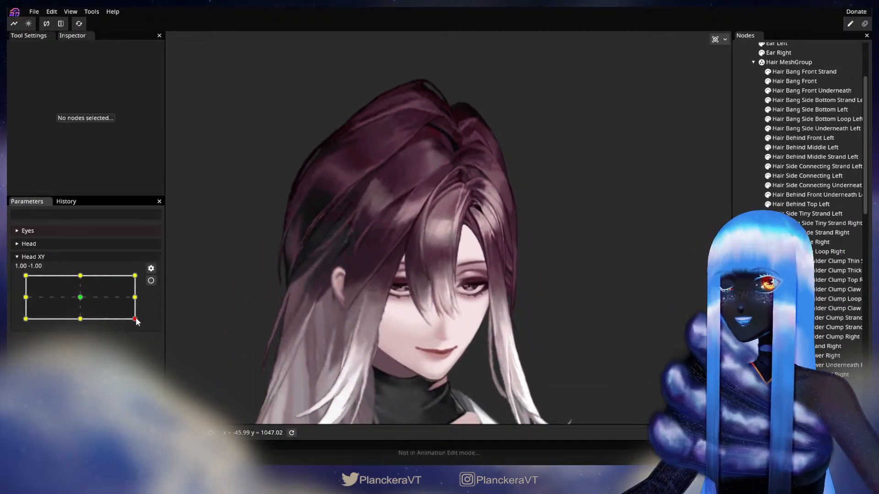
pyautogui.moveTo(135, 319)
pyautogui.mouseDown()
pyautogui.moveTo(139, 298)
pyautogui.moveTo(147, 322)
pyautogui.mouseUp()
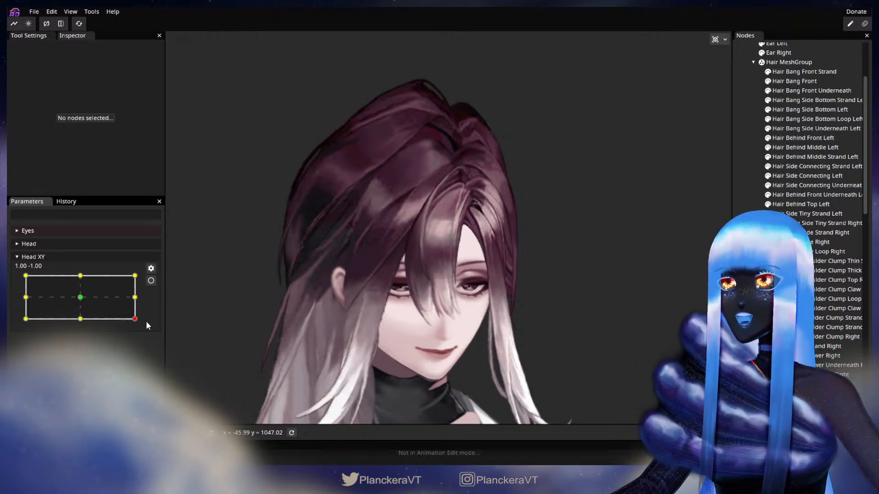
pyautogui.moveTo(146, 321)
pyautogui.mouseDown()
pyautogui.moveTo(150, 298)
pyautogui.moveTo(165, 319)
pyautogui.moveTo(165, 296)
pyautogui.moveTo(135, 300)
pyautogui.moveTo(145, 320)
pyautogui.moveTo(150, 293)
pyautogui.moveTo(157, 319)
pyautogui.mouseUp()
# Arm Head XY at 1.00, -1.00 and inspect the Hair Bang Side Right mesh near the crown
pyautogui.click(152, 281)
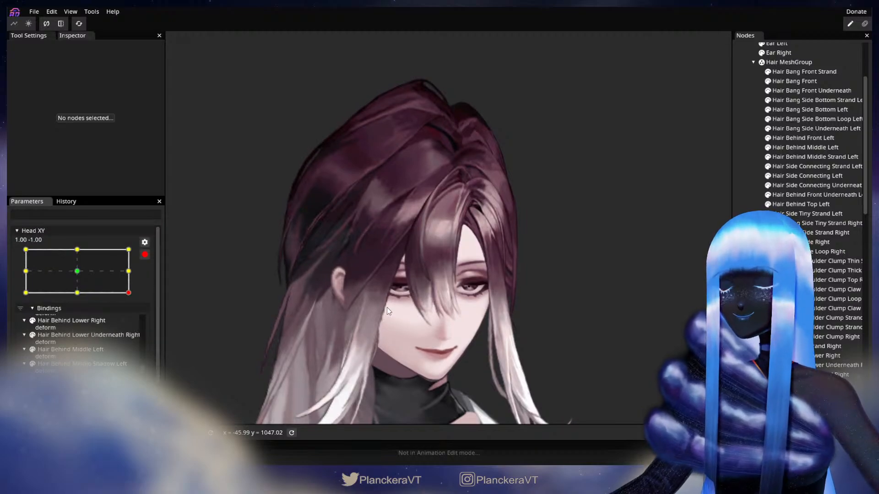
pyautogui.scroll(3, 398, 279)
pyautogui.scroll(5, 397, 279)
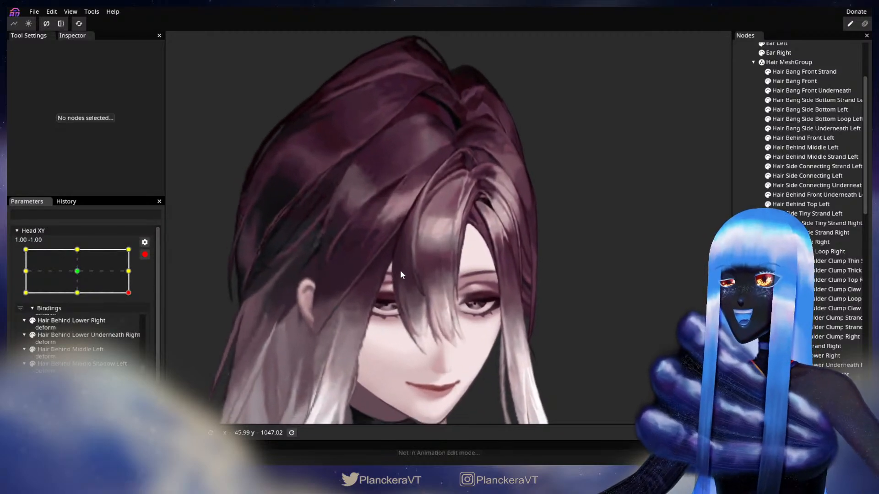
pyautogui.scroll(2, 447, 289)
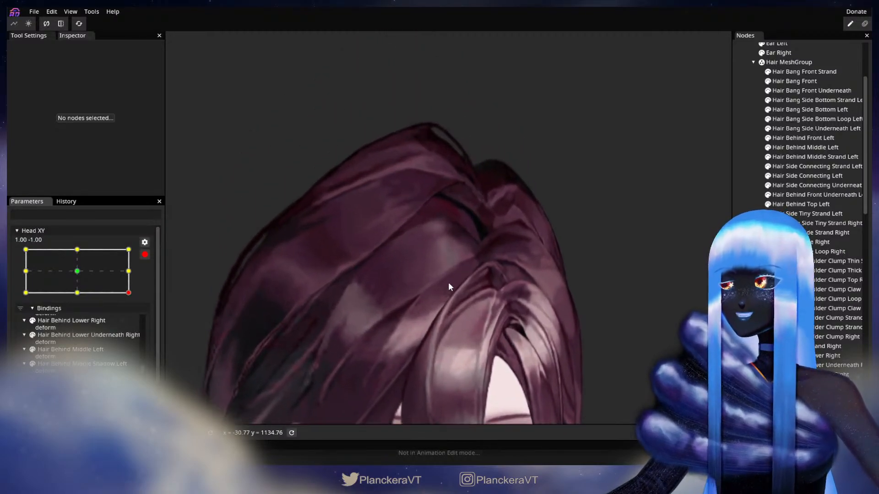
pyautogui.scroll(3, 449, 282)
pyautogui.moveTo(421, 286); pyautogui.dragTo(477, 309)
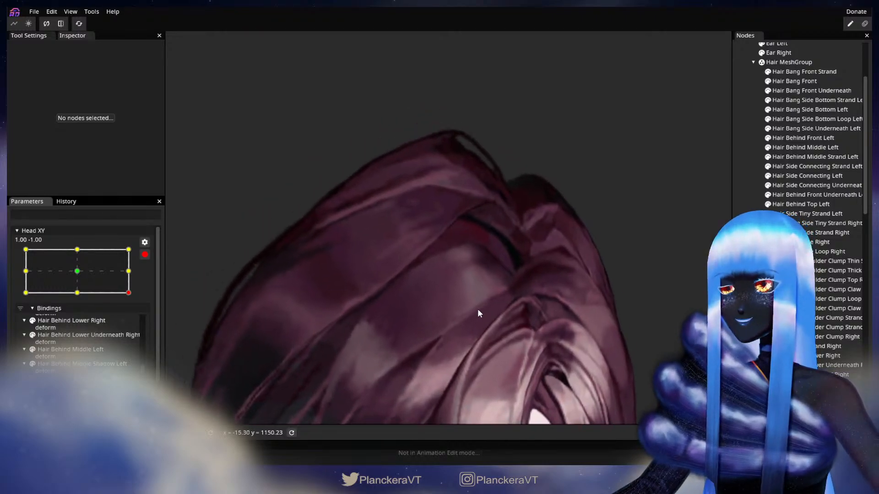
pyautogui.scroll(2, 549, 307)
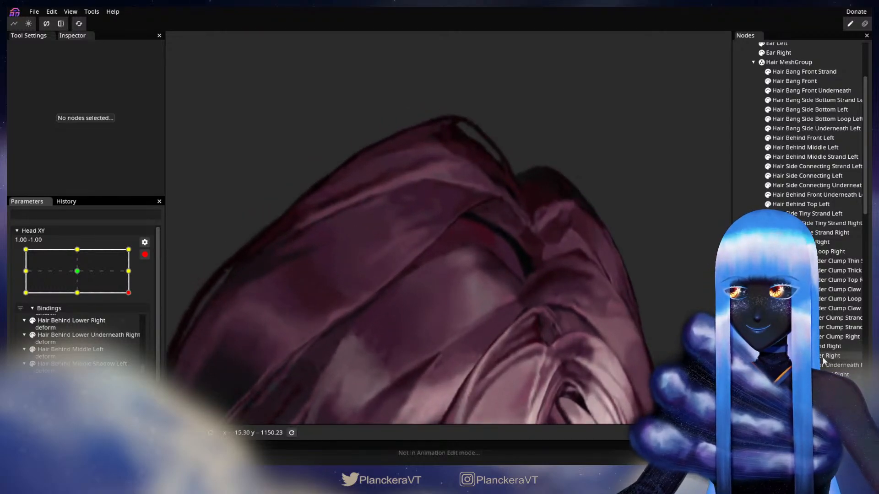
pyautogui.scroll(-1, 826, 263)
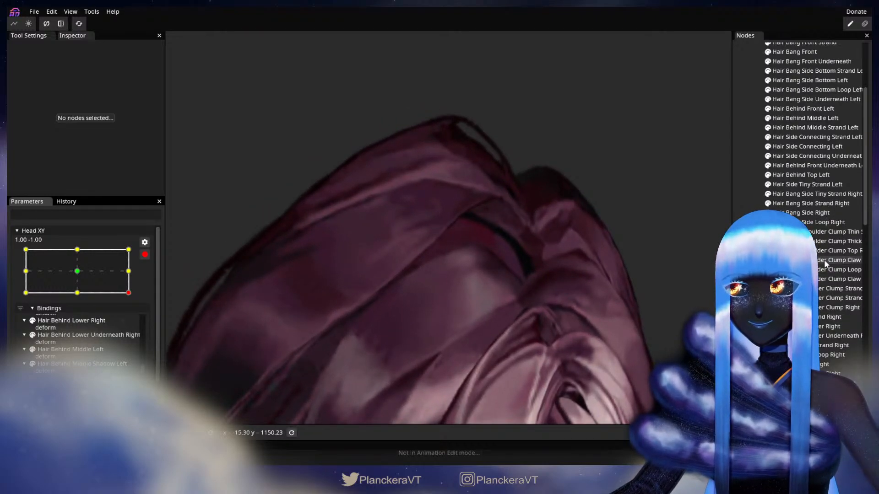
pyautogui.scroll(2, 823, 252)
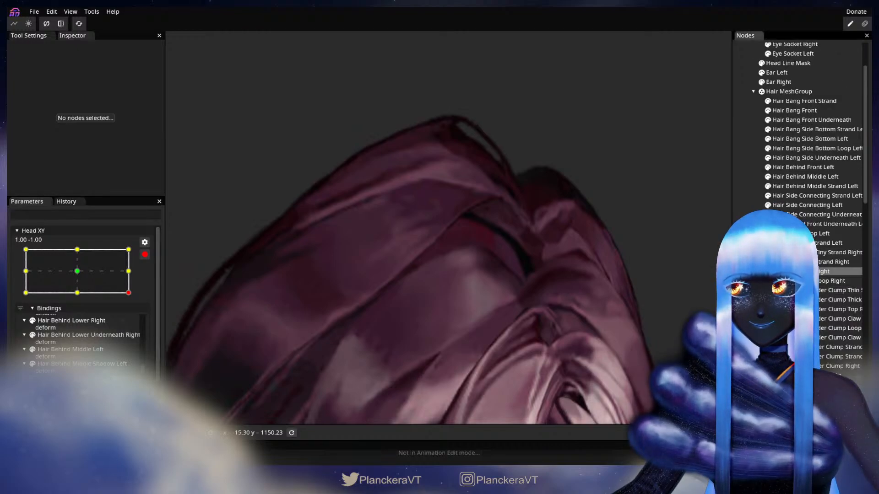
pyautogui.click(824, 272)
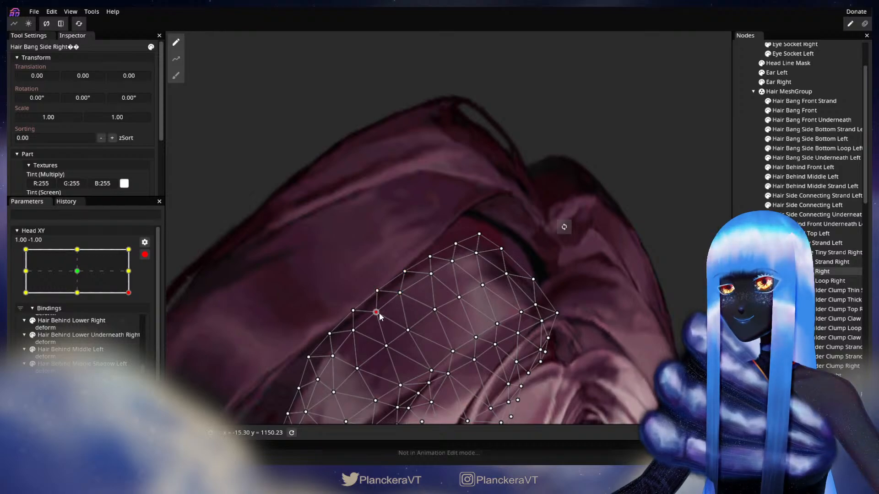
pyautogui.click(779, 271)
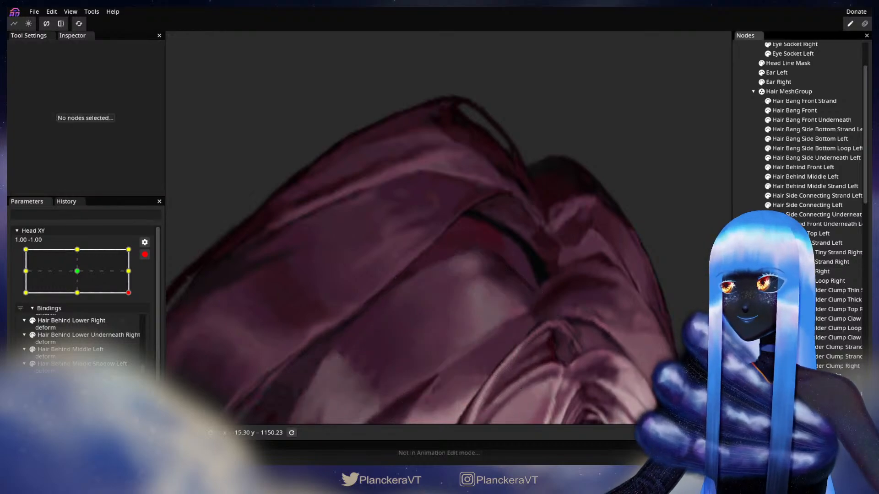
# Disarm Head XY and replay the head turn into the 1.00, -1.00 corner, examining the whole head and the crown hair
pyautogui.scroll(-5, 594, 345)
pyautogui.scroll(-5, 602, 351)
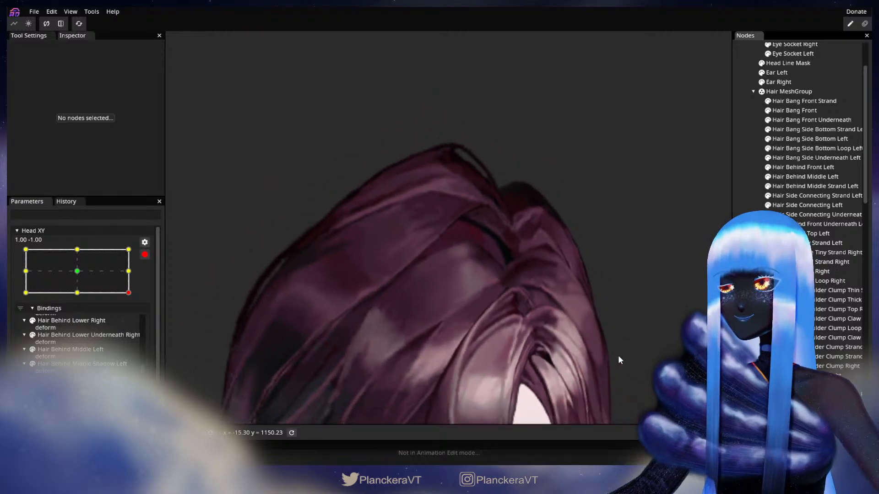
pyautogui.scroll(-4, 629, 362)
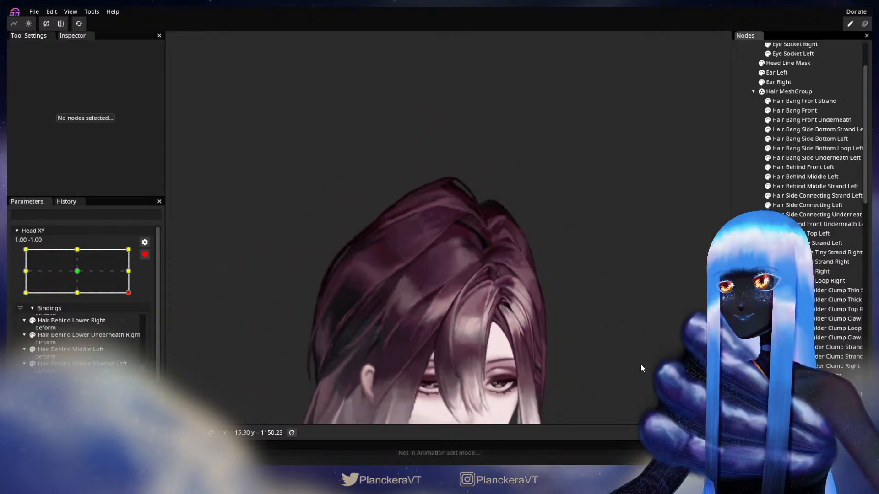
pyautogui.moveTo(600, 293); pyautogui.dragTo(619, 261)
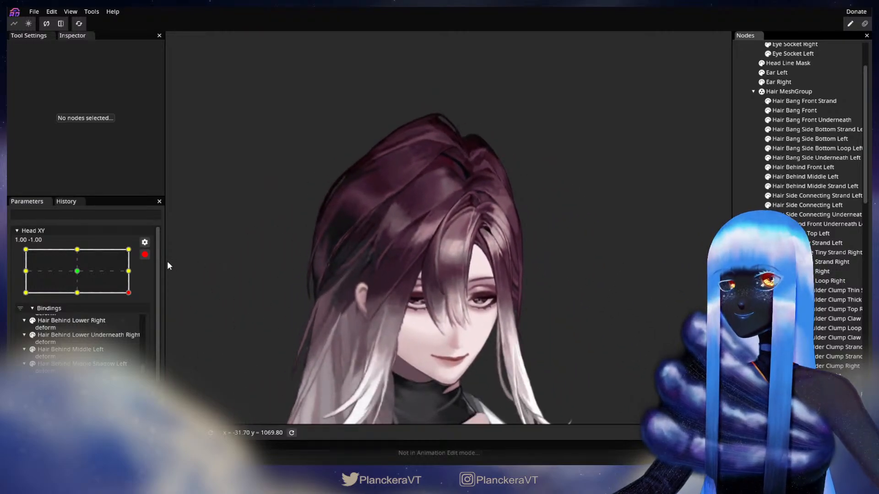
pyautogui.click(145, 255)
pyautogui.click(137, 322)
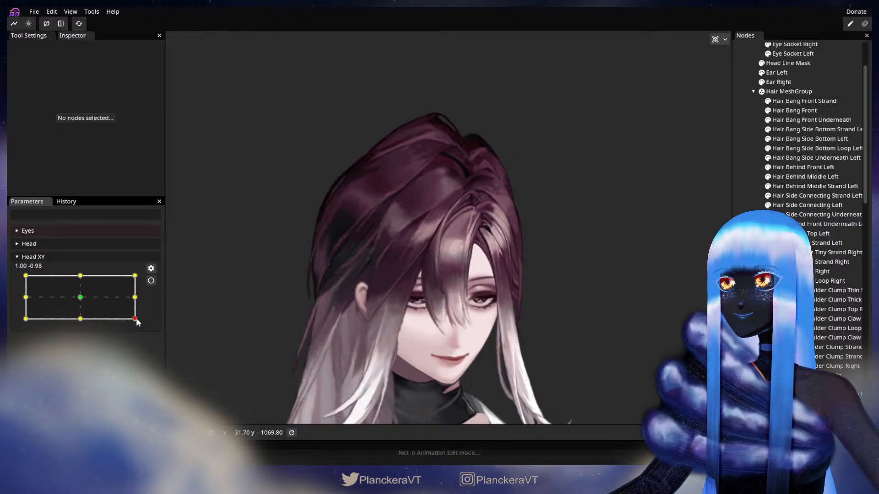
pyautogui.moveTo(137, 322); pyautogui.dragTo(165, 321)
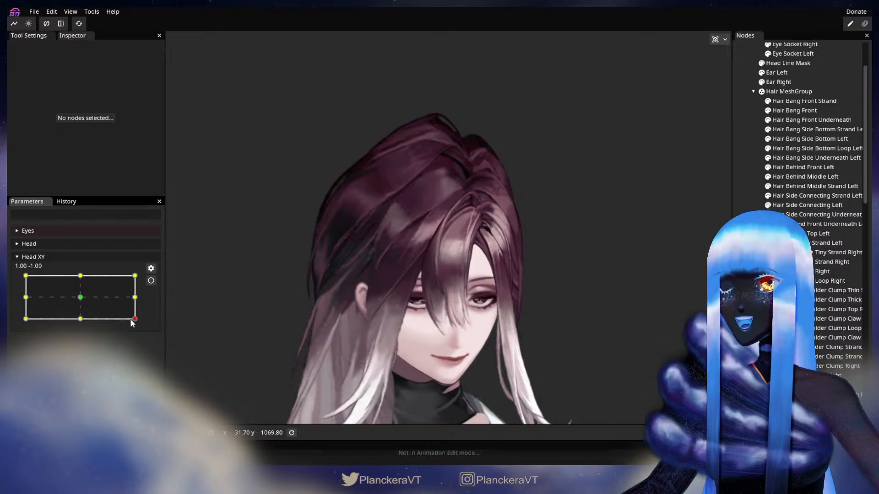
pyautogui.moveTo(130, 319)
pyautogui.mouseDown()
pyautogui.moveTo(141, 296)
pyautogui.moveTo(144, 326)
pyautogui.mouseUp()
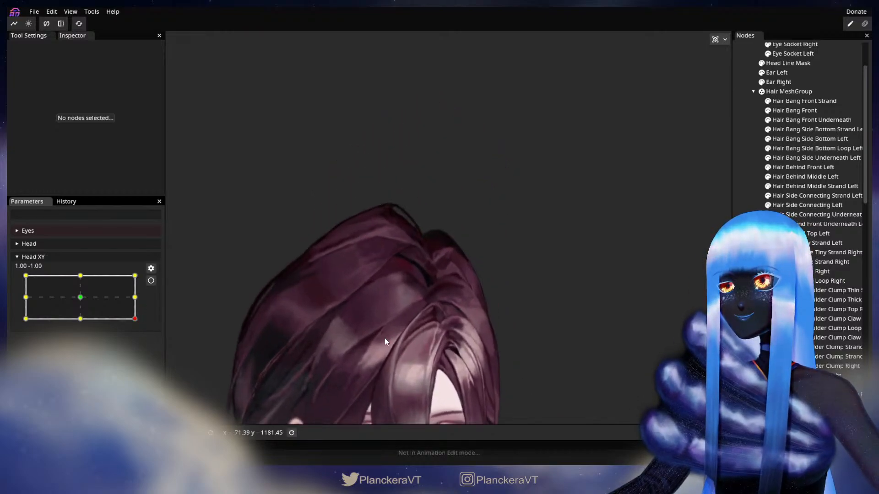
pyautogui.moveTo(139, 314)
pyautogui.mouseDown()
pyautogui.moveTo(132, 324)
pyautogui.moveTo(67, 332)
pyautogui.moveTo(137, 323)
pyautogui.moveTo(139, 297)
pyautogui.moveTo(149, 323)
pyautogui.mouseUp()
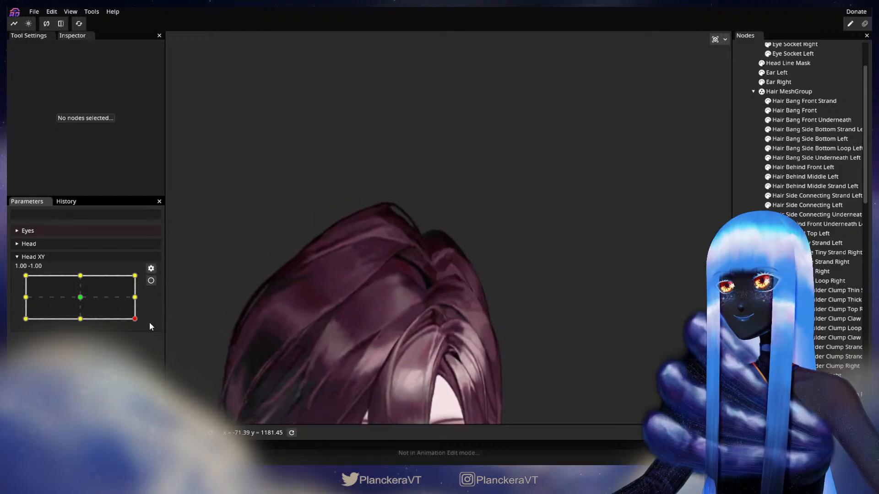
# Arm Head XY at 1.00, -1.00 and push the upper inner edge of the Hair Behind Lower Underneath Right mesh outward with a 17.00 Circle Brush
pyautogui.click(151, 281)
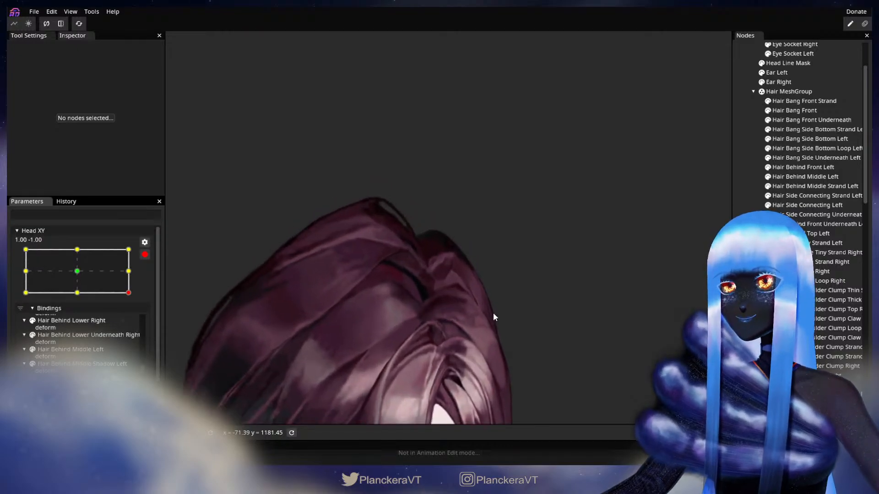
pyautogui.scroll(1, 801, 210)
pyautogui.scroll(-3, 801, 211)
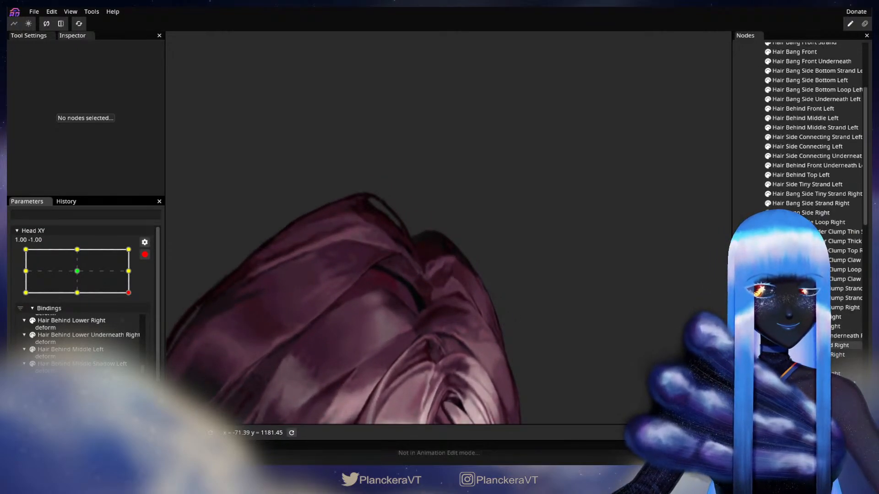
pyautogui.click(806, 336)
pyautogui.scroll(6, 480, 293)
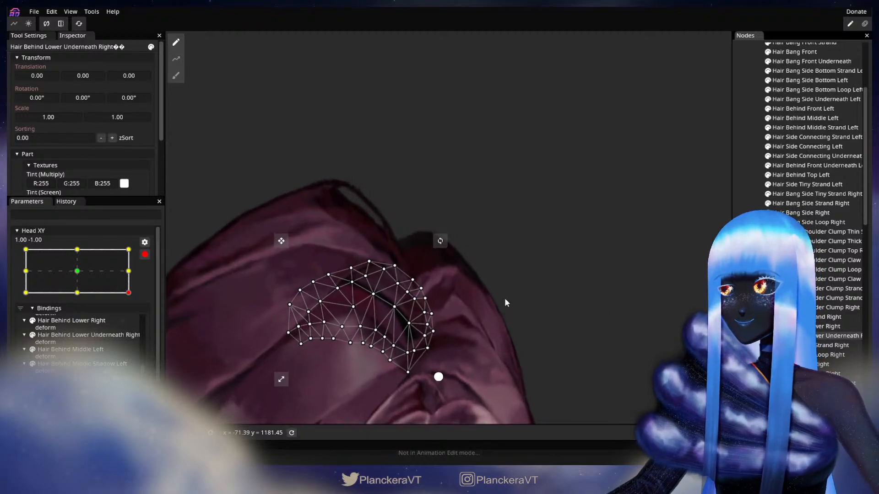
pyautogui.scroll(2, 526, 301)
pyautogui.click(177, 76)
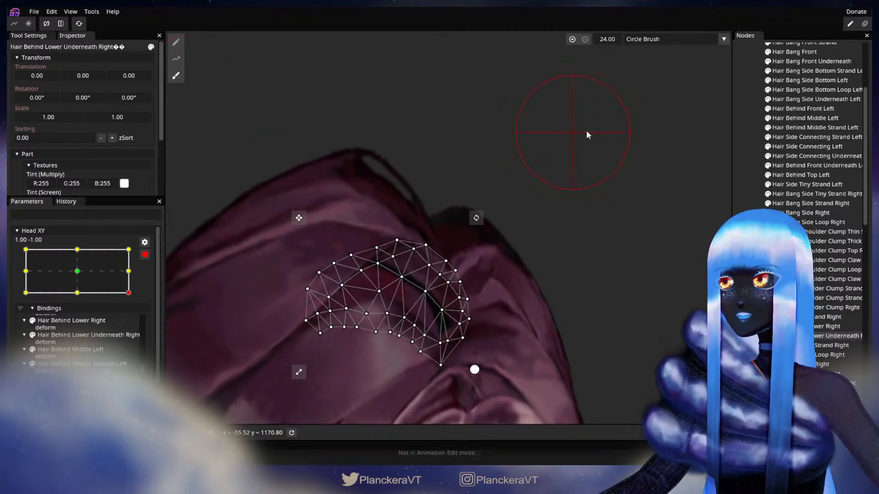
pyautogui.scroll(1, 537, 199)
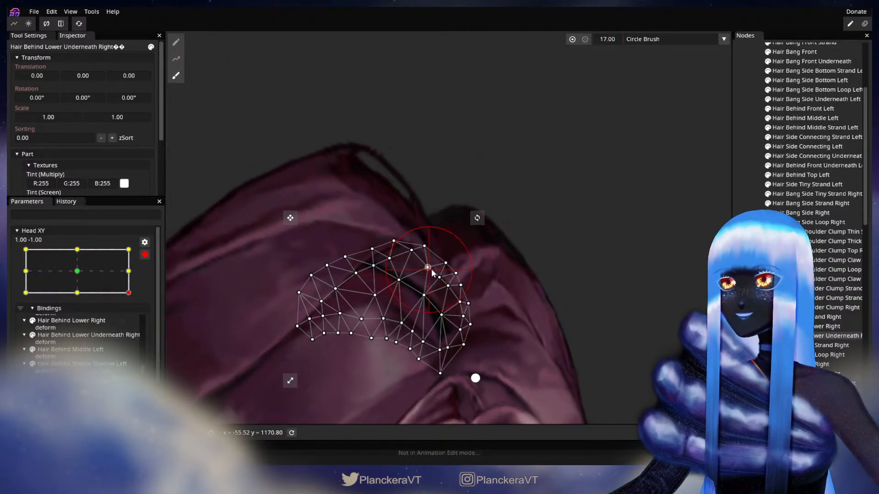
pyautogui.moveTo(439, 261); pyautogui.dragTo(448, 255)
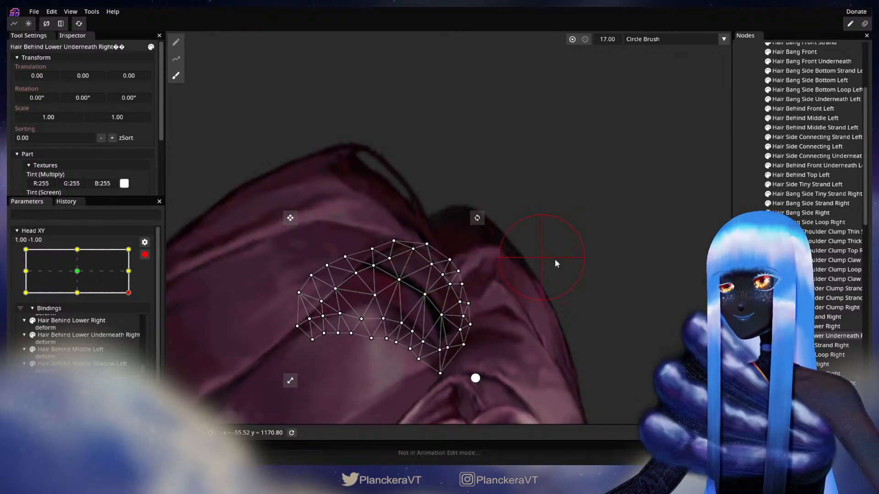
pyautogui.moveTo(591, 265); pyautogui.dragTo(608, 269)
# Reshape the crown end of the Hair Behind Lower Right mesh with the 17.00 Circle Brush, pushing it toward the hair parting
pyautogui.click(830, 327)
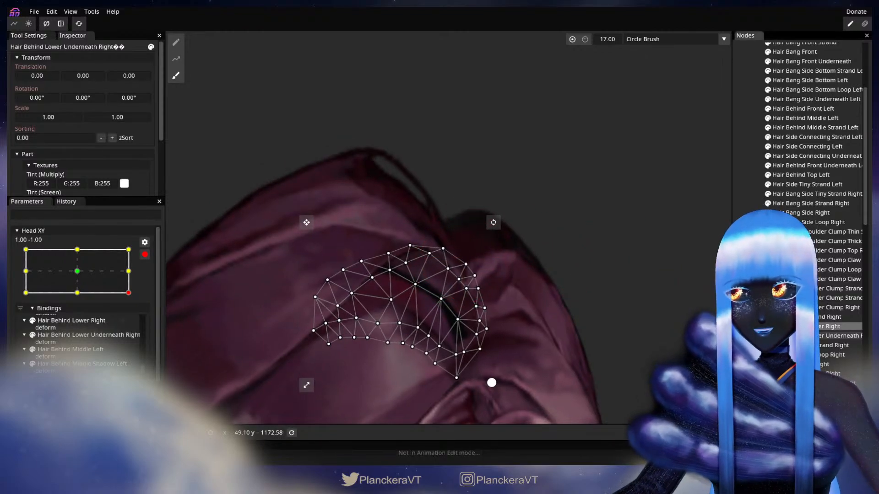
pyautogui.click(177, 82)
pyautogui.scroll(3, 461, 337)
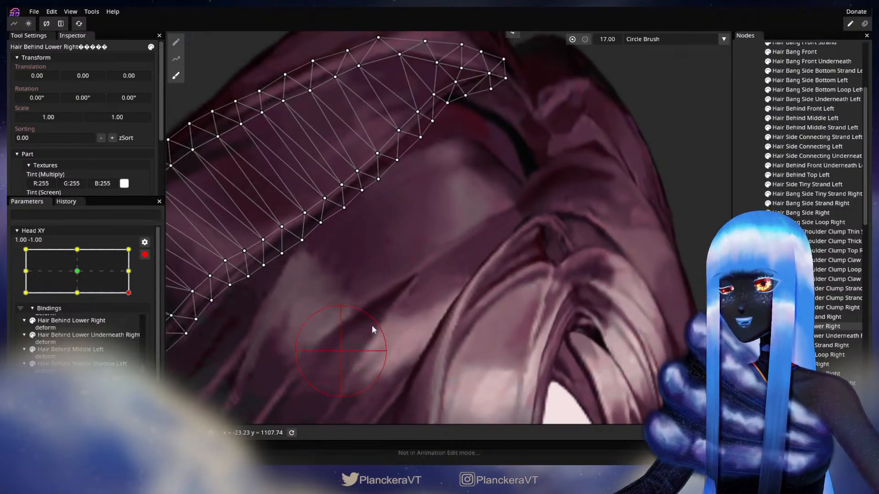
pyautogui.scroll(-2, 372, 325)
pyautogui.scroll(2, 457, 252)
pyautogui.moveTo(436, 260)
pyautogui.mouseDown()
pyautogui.moveTo(491, 264)
pyautogui.moveTo(460, 278)
pyautogui.moveTo(482, 278)
pyautogui.mouseUp()
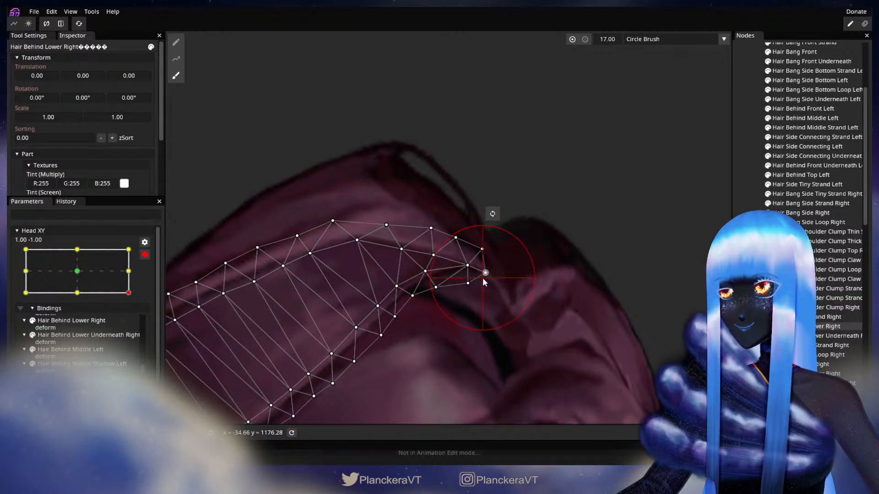
pyautogui.click(753, 330)
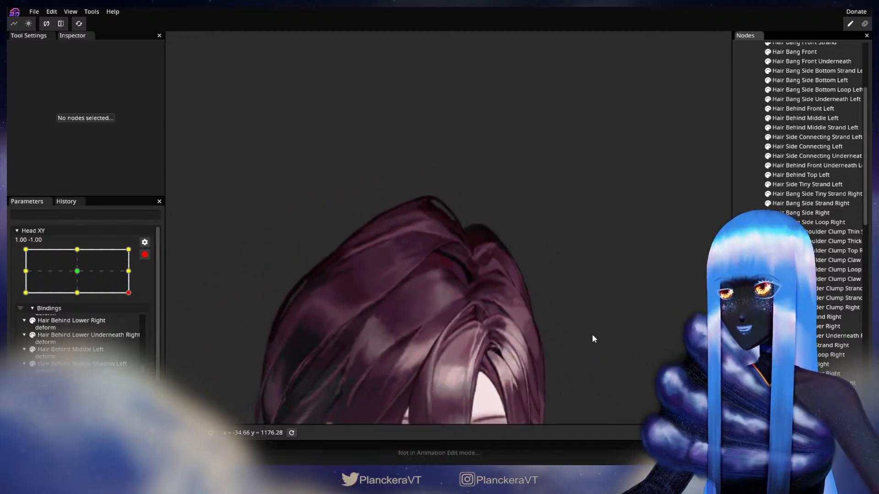
# Disarm Head XY and preview the head turn around the 1.00, -1.00 corner to check the crown end of the lower back hair
pyautogui.click(145, 255)
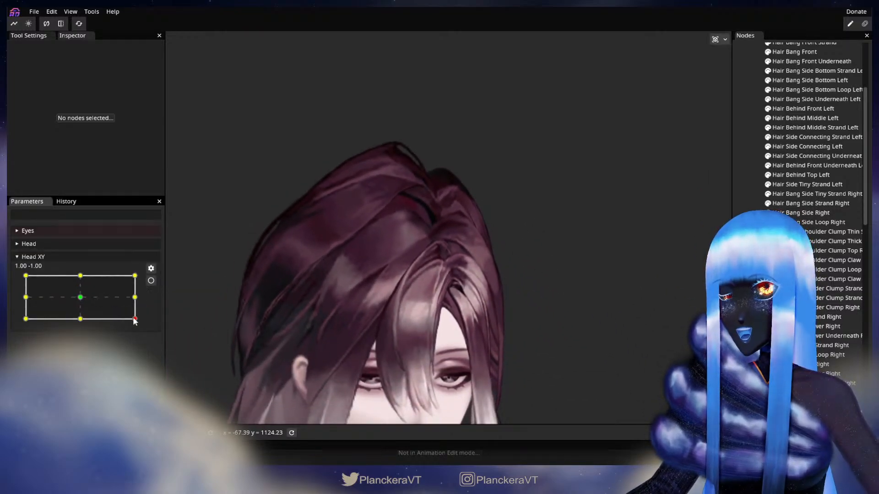
pyautogui.moveTo(135, 319); pyautogui.dragTo(158, 319)
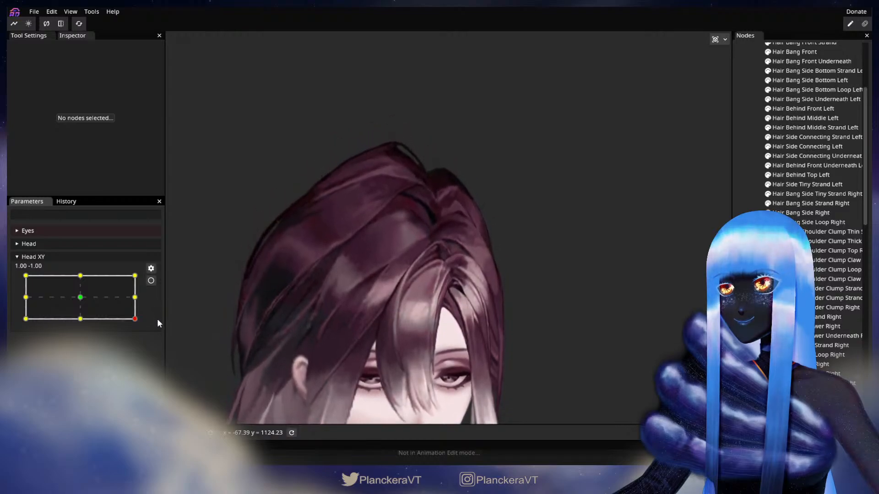
# Arm Head XY at 1.00, -1.00 and nudge individual vertices along the dark inner line of the Hair Behind Lower Underneath Right mesh
pyautogui.click(151, 280)
pyautogui.scroll(4, 383, 278)
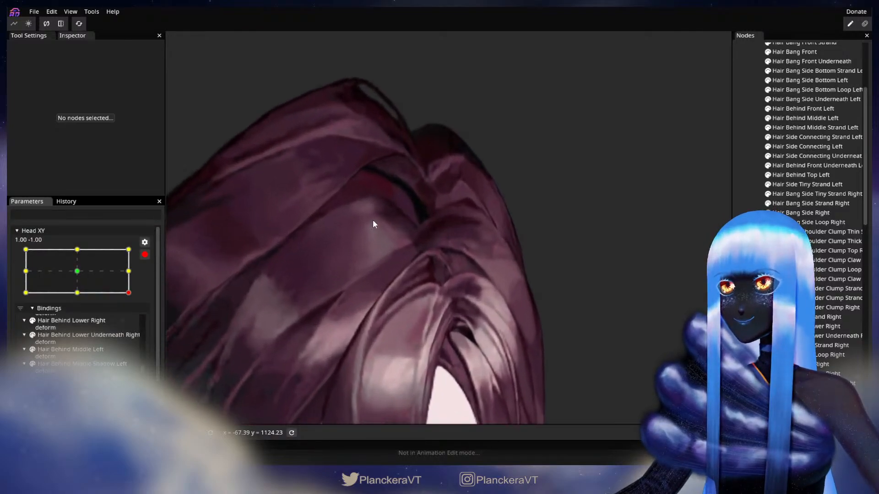
pyautogui.moveTo(420, 251); pyautogui.dragTo(497, 328)
pyautogui.scroll(3, 501, 327)
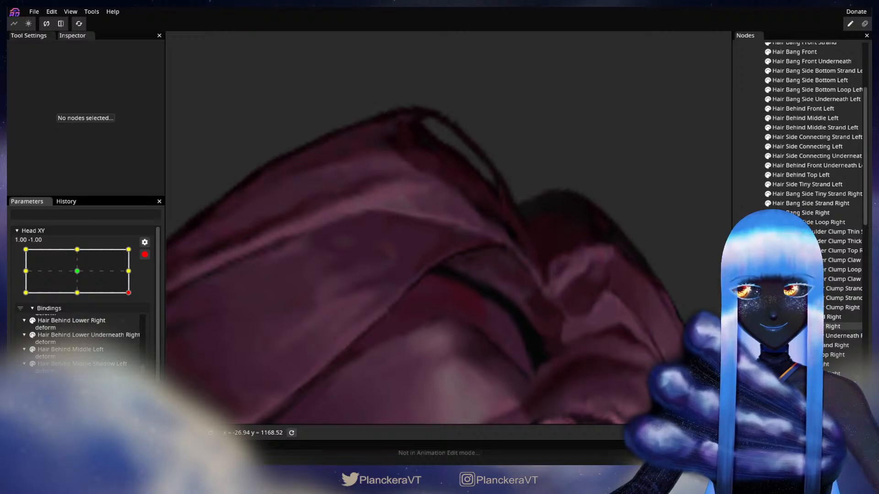
pyautogui.click(826, 335)
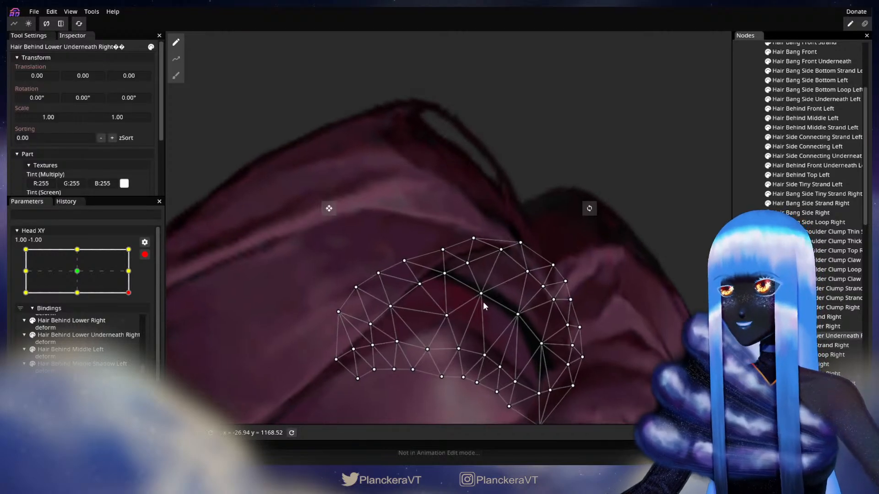
pyautogui.click(484, 290)
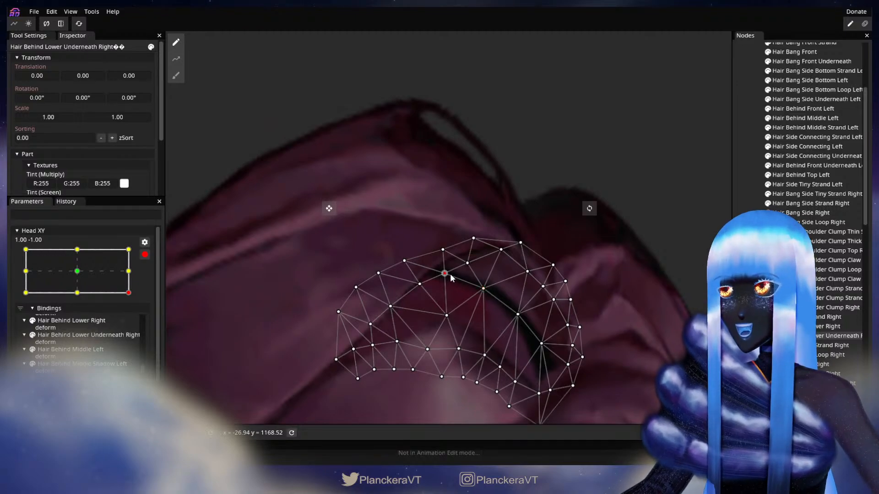
pyautogui.click(469, 262)
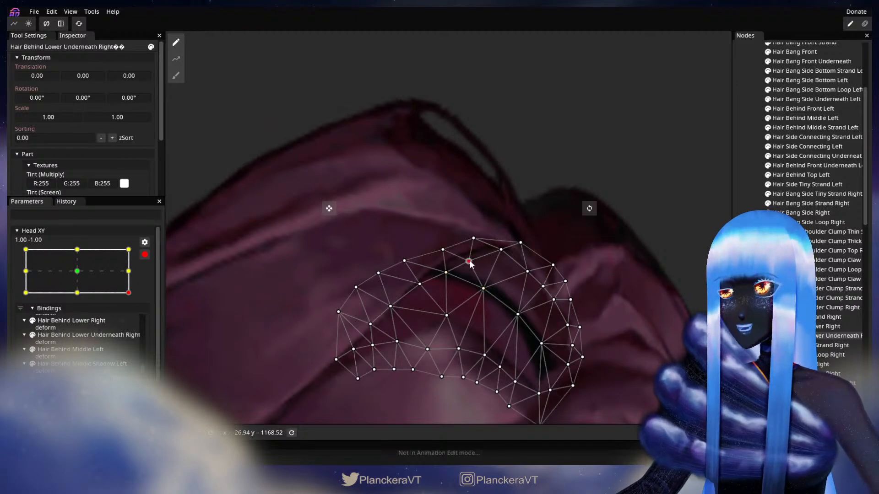
pyautogui.click(484, 289)
pyautogui.moveTo(520, 318); pyautogui.dragTo(521, 318)
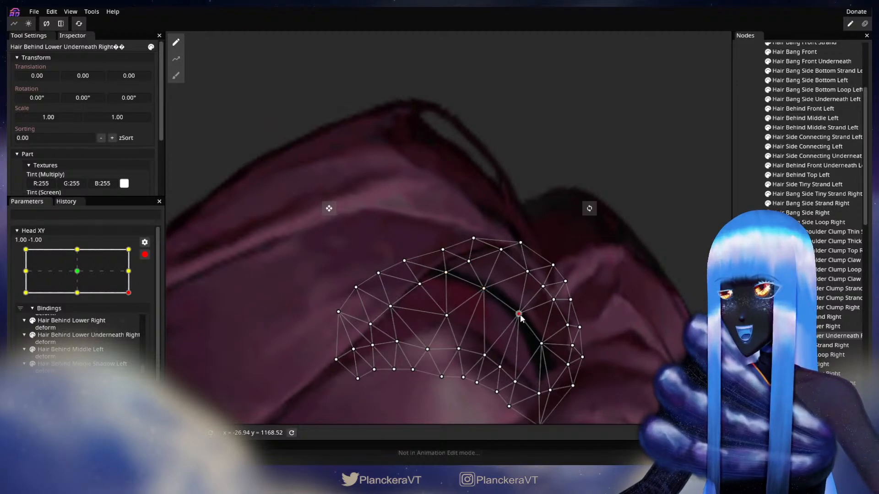
pyautogui.click(674, 315)
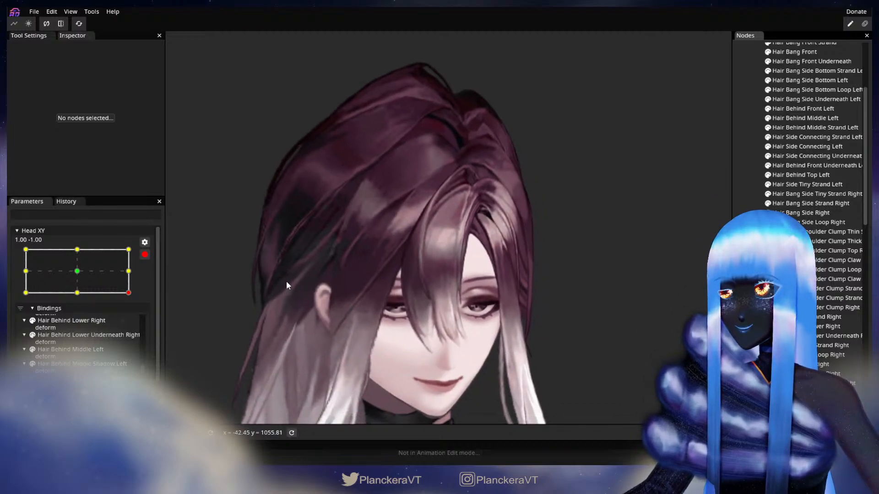
# Disarm Head XY and replay the turn into the 1.00, -1.00 corner to examine the adjusted underneath hair line
pyautogui.click(144, 254)
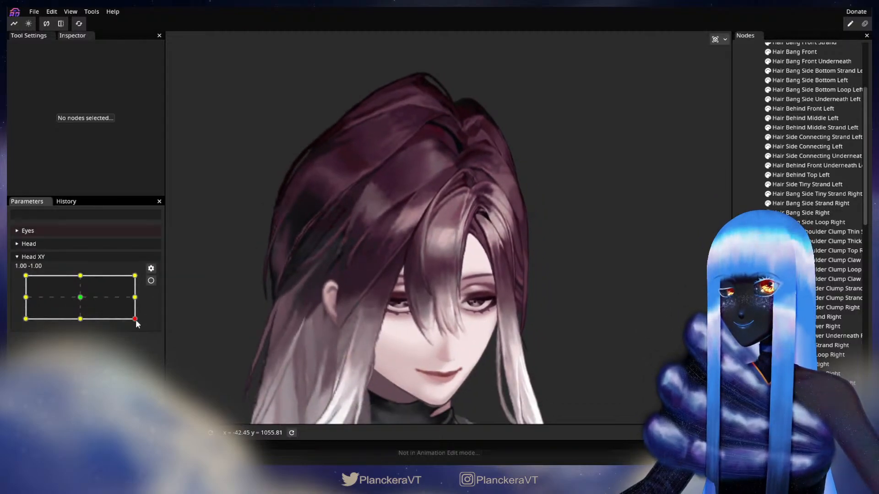
pyautogui.moveTo(137, 323)
pyautogui.mouseDown()
pyautogui.moveTo(137, 295)
pyautogui.moveTo(143, 320)
pyautogui.mouseUp()
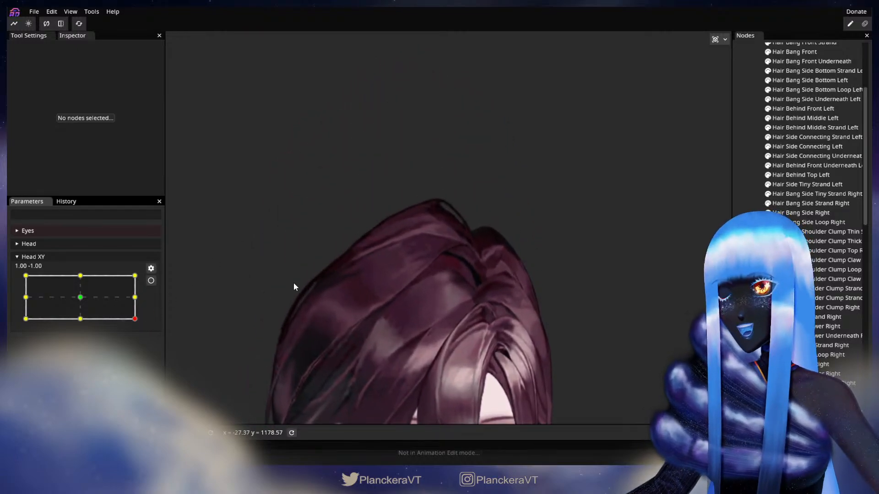
# Arm Head XY at 1.00, -1.00 and smooth the inner lower edge and tip of the Hair Behind Lower Right mesh with the 17.00 Circle Brush
pyautogui.click(151, 280)
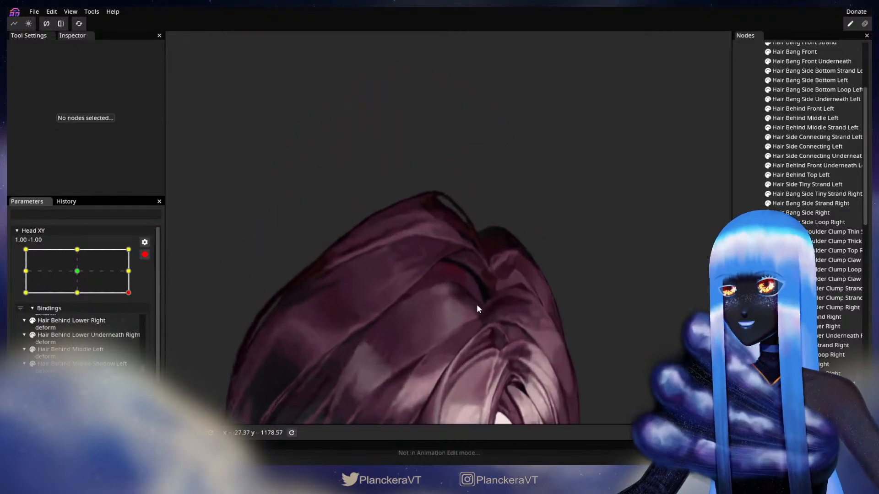
pyautogui.scroll(3, 477, 310)
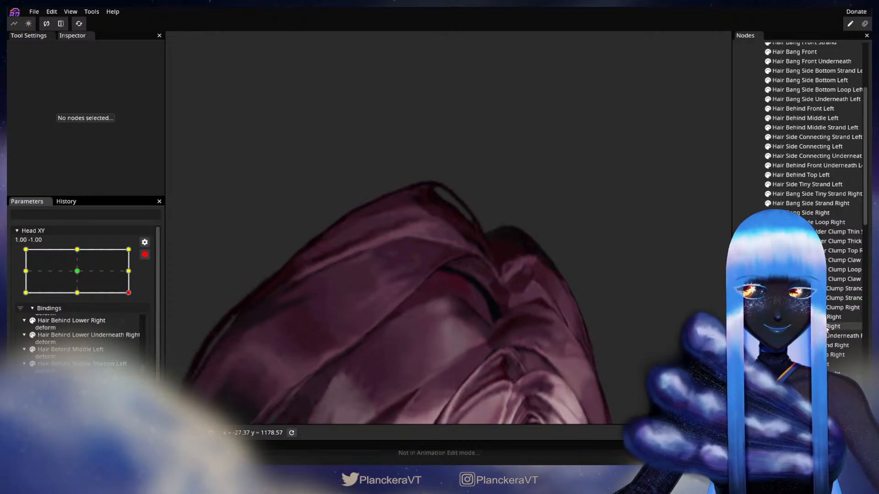
pyautogui.click(828, 327)
pyautogui.click(176, 76)
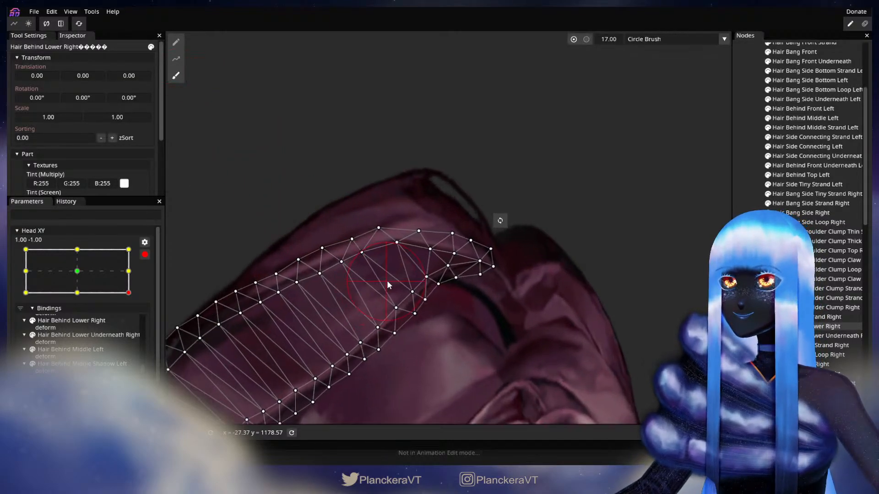
pyautogui.moveTo(388, 285)
pyautogui.mouseDown()
pyautogui.moveTo(419, 323)
pyautogui.moveTo(435, 317)
pyautogui.mouseUp()
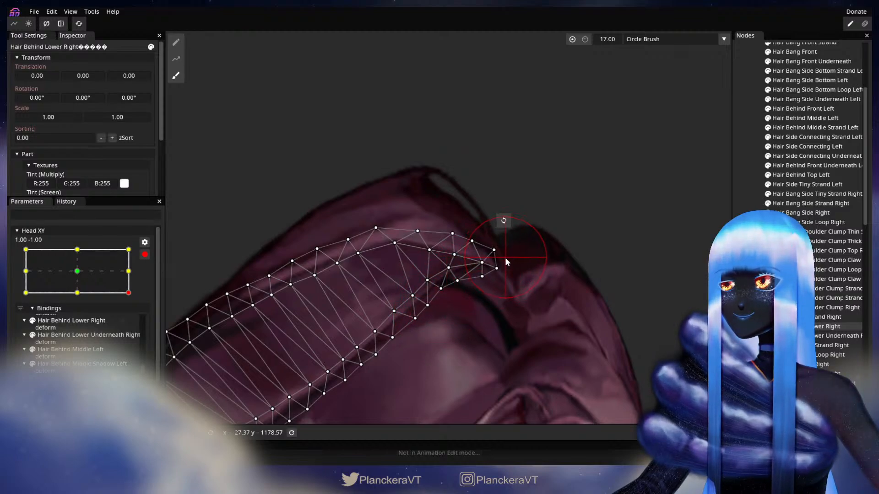
pyautogui.click(751, 279)
# Disarm Head XY and preview the whole head moving near the 1.00, -1.00 corner to check the smoothed crown hair
pyautogui.scroll(-4, 520, 340)
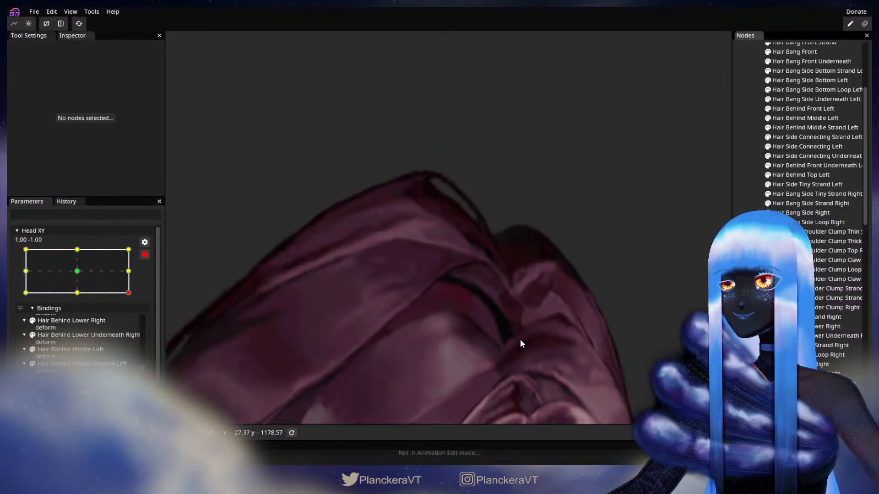
pyautogui.scroll(-5, 520, 343)
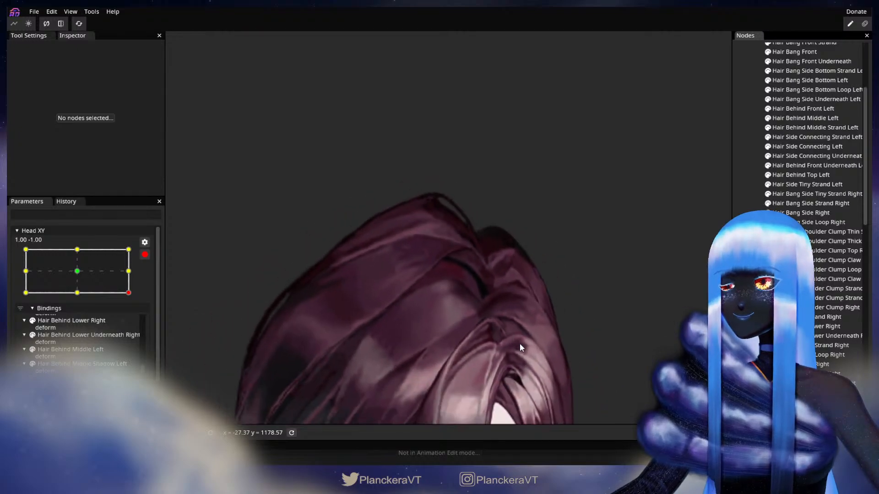
pyautogui.moveTo(521, 340); pyautogui.dragTo(495, 241)
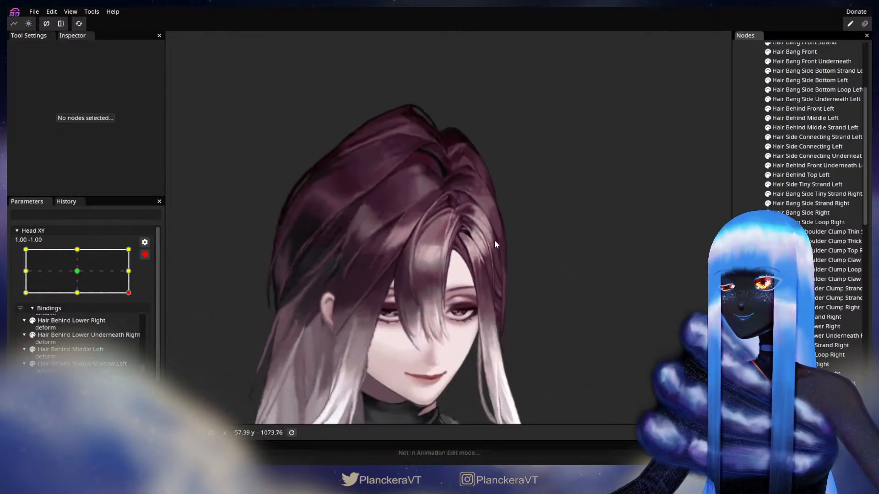
pyautogui.click(145, 254)
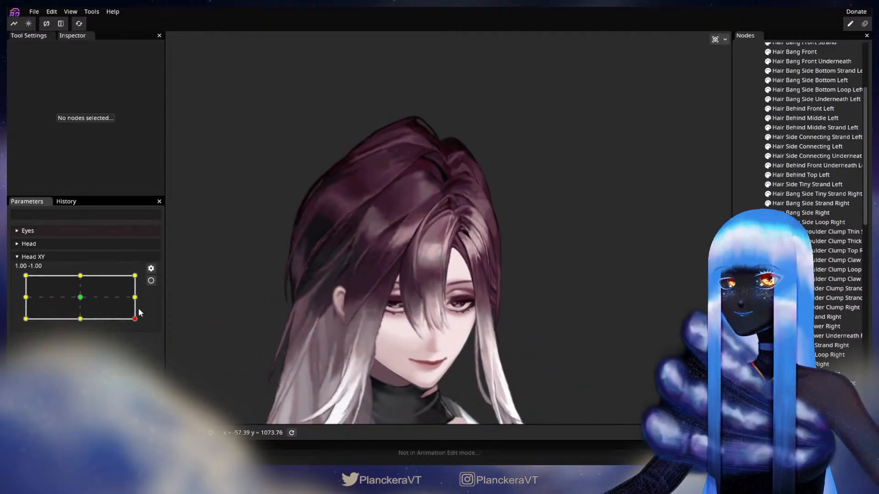
pyautogui.moveTo(138, 309); pyautogui.dragTo(162, 317)
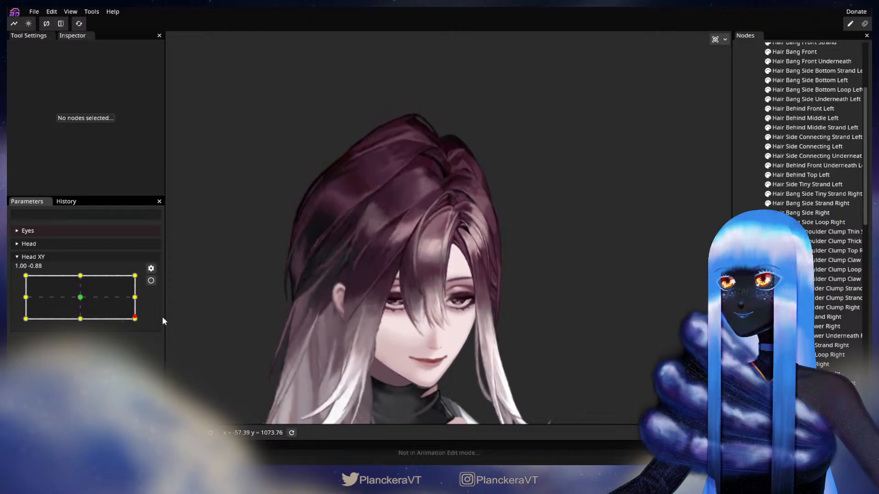
# Arm Head XY at 1.00, -1.00 and nudge the Hair Behind Lower Right tip beside the parting with the 17.00 Circle Brush
pyautogui.click(151, 281)
pyautogui.scroll(6, 468, 234)
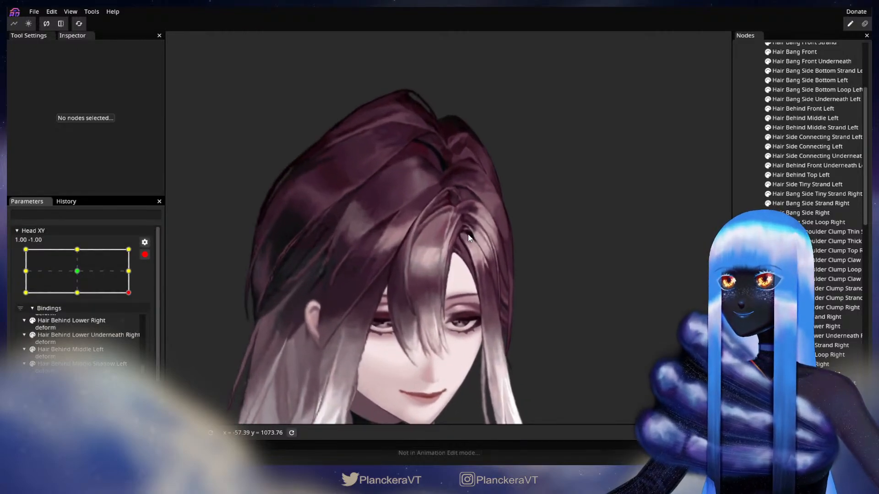
pyautogui.scroll(4, 476, 298)
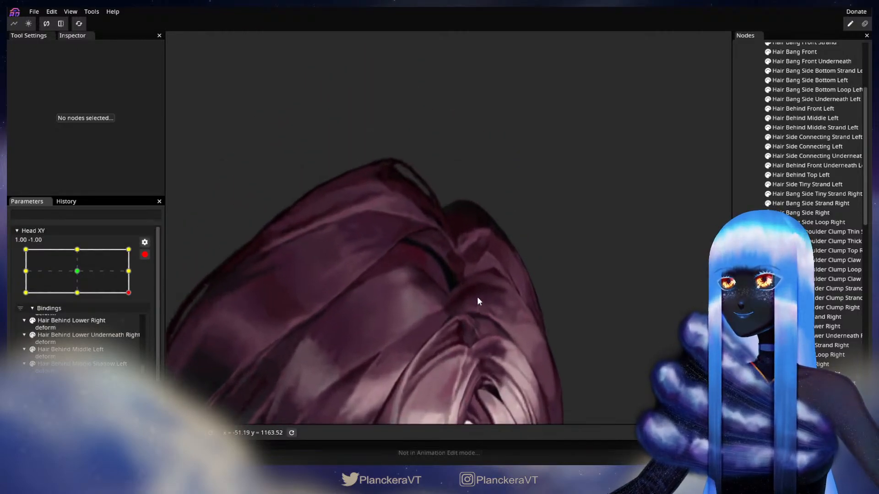
pyautogui.scroll(2, 493, 284)
pyautogui.moveTo(494, 285); pyautogui.dragTo(529, 303)
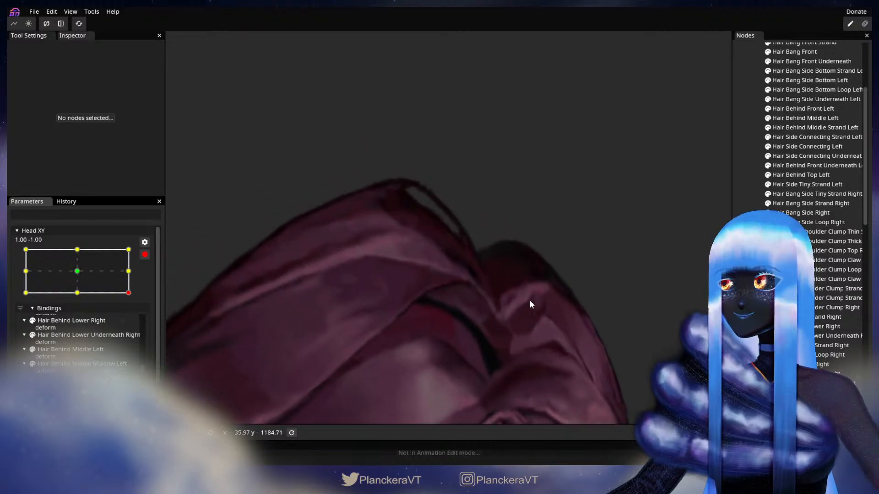
pyautogui.click(827, 329)
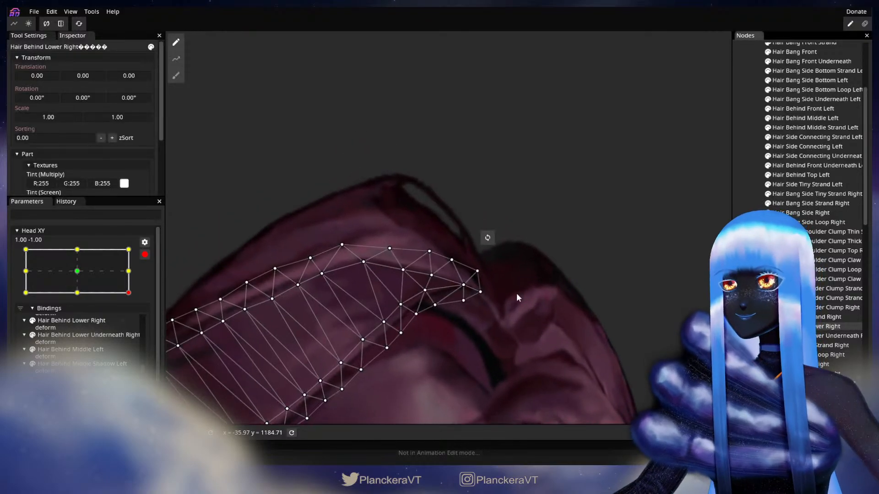
pyautogui.moveTo(496, 297); pyautogui.dragTo(488, 291)
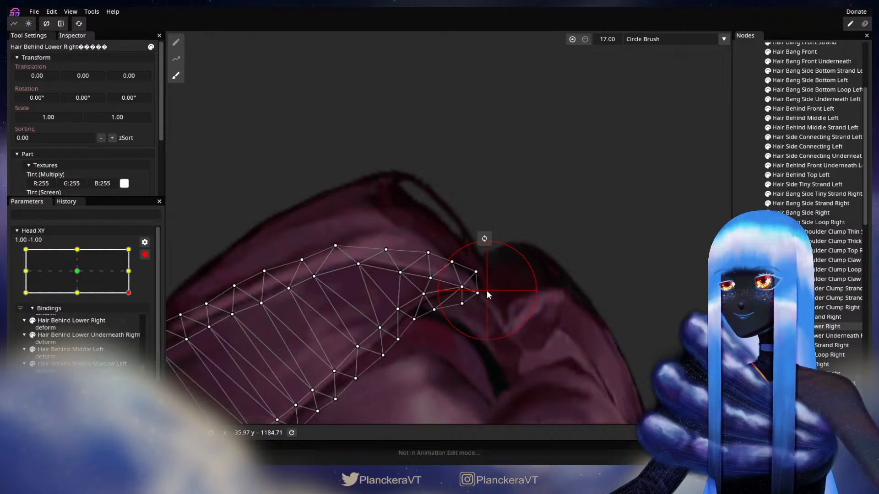
pyautogui.click(751, 311)
# Disarm Head XY, replay the head turn along its right side between 1.00, -1.00 and 1.00, -0.08, and re-arm it at 1.00, -1.00
pyautogui.scroll(-2, 529, 370)
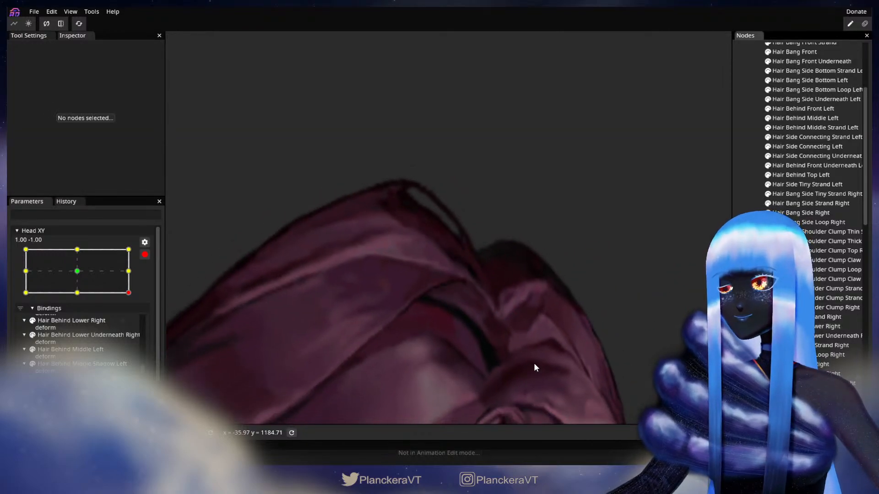
pyautogui.scroll(-5, 534, 364)
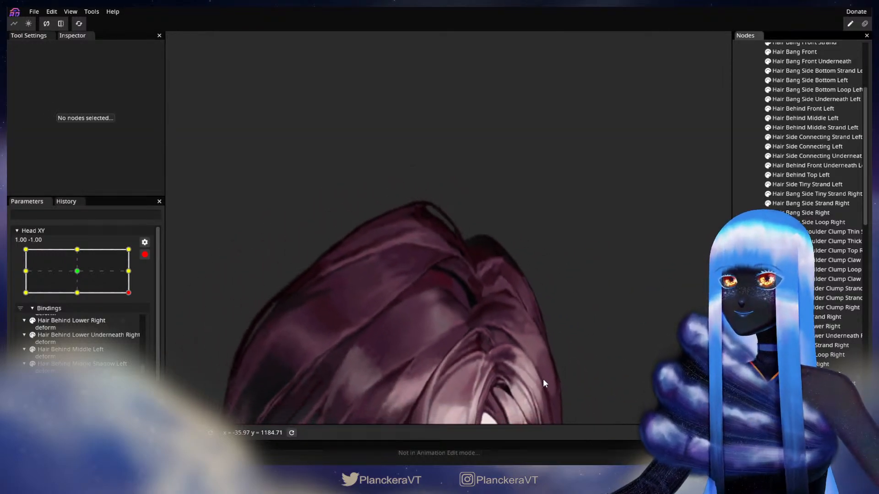
pyautogui.scroll(-6, 544, 380)
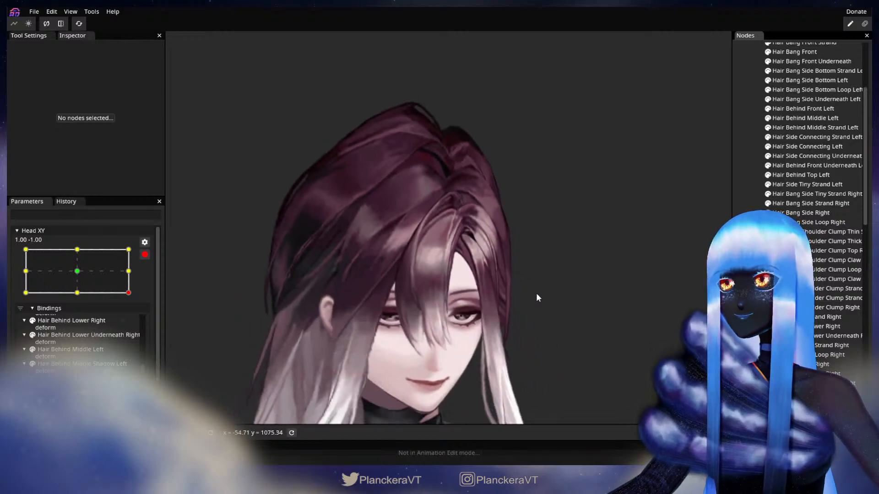
pyautogui.click(145, 255)
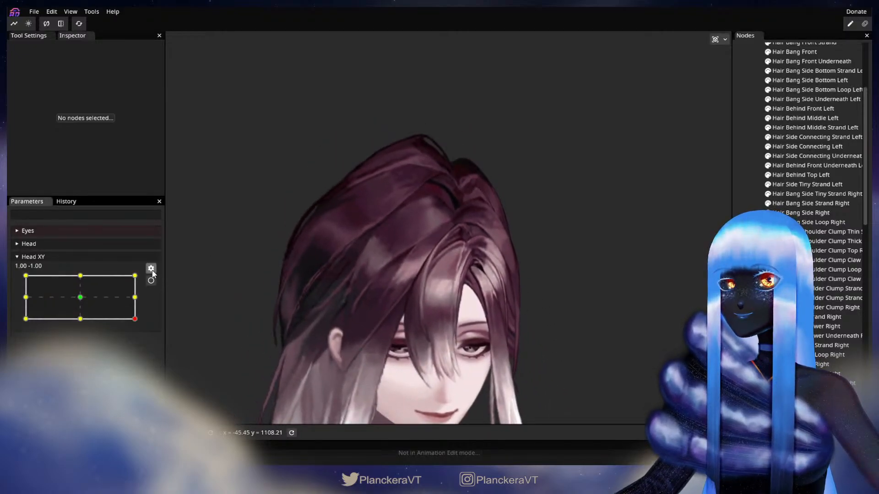
pyautogui.moveTo(138, 322); pyautogui.dragTo(166, 298)
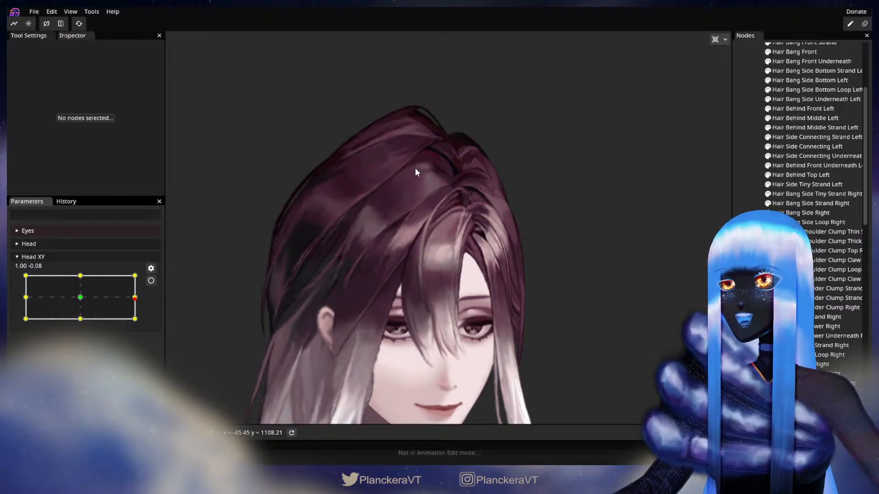
pyautogui.moveTo(132, 298); pyautogui.dragTo(149, 320)
pyautogui.click(151, 281)
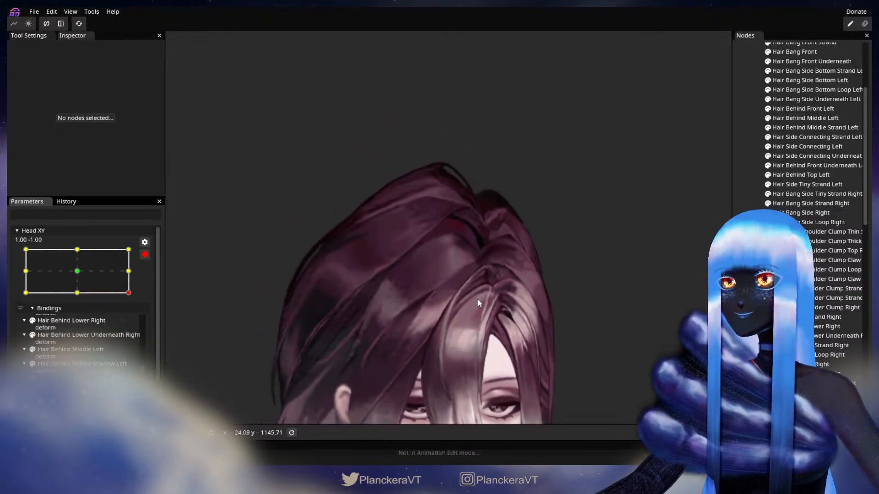
# Smooth the inner lower edge of the Hair Behind Lower Right mesh near the parting with the Circle Brush, enlarging it to 28.00
pyautogui.click(829, 326)
pyautogui.scroll(2, 542, 270)
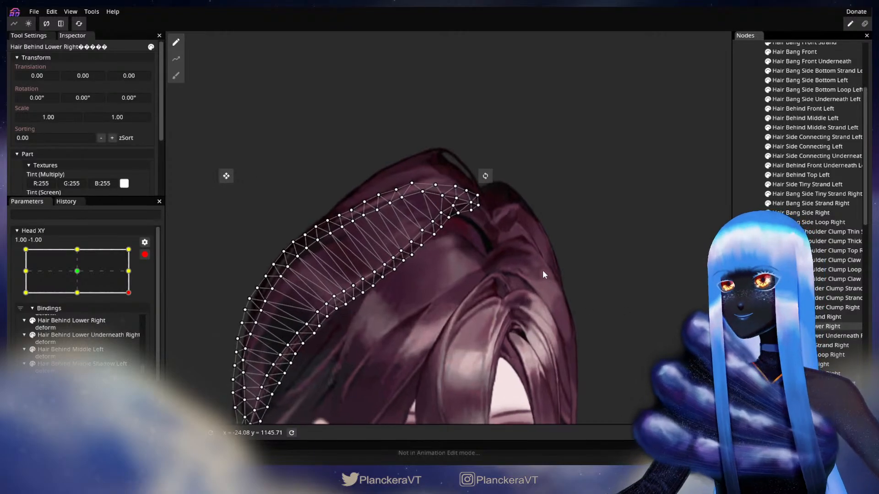
pyautogui.click(177, 75)
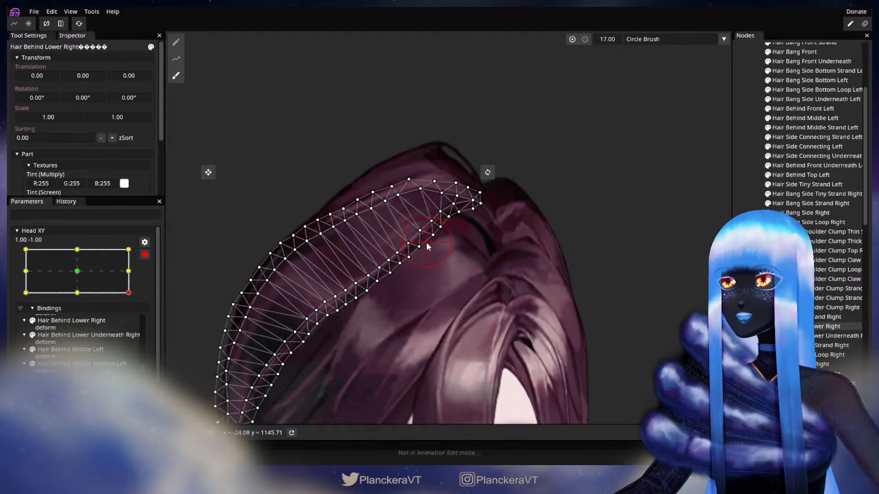
pyautogui.moveTo(425, 242); pyautogui.dragTo(431, 245)
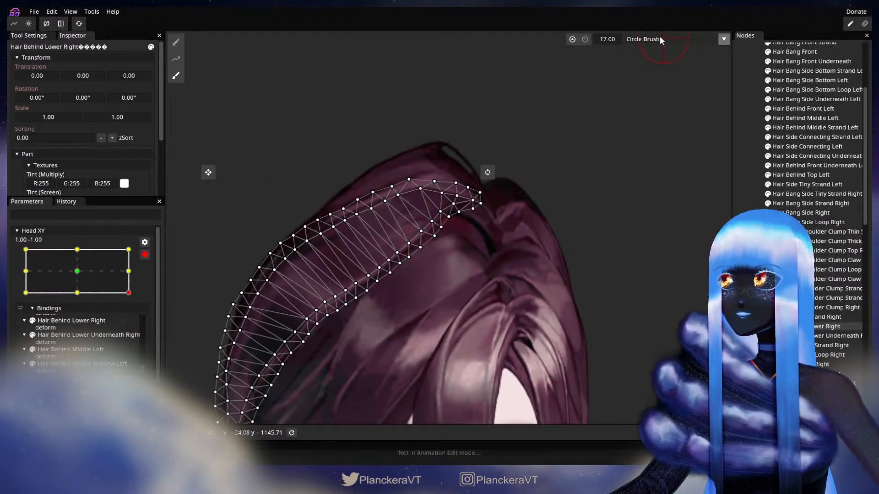
pyautogui.moveTo(423, 253); pyautogui.dragTo(425, 255)
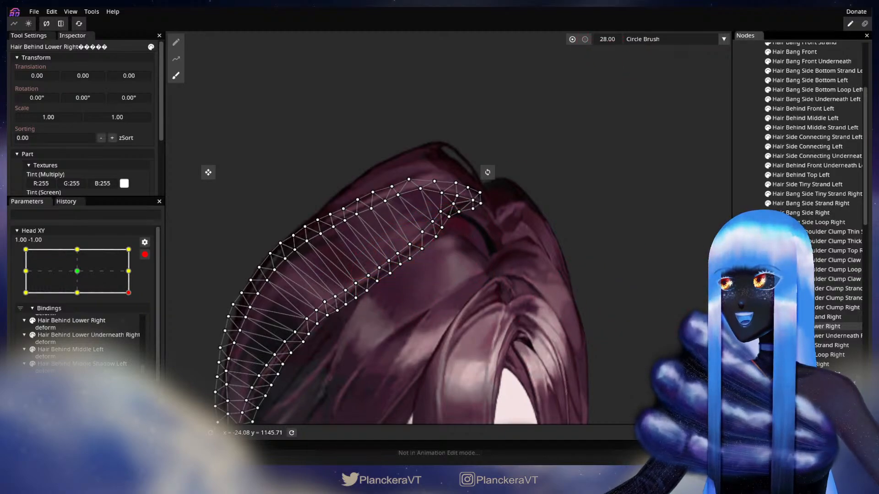
pyautogui.click(751, 320)
pyautogui.scroll(-10, 537, 320)
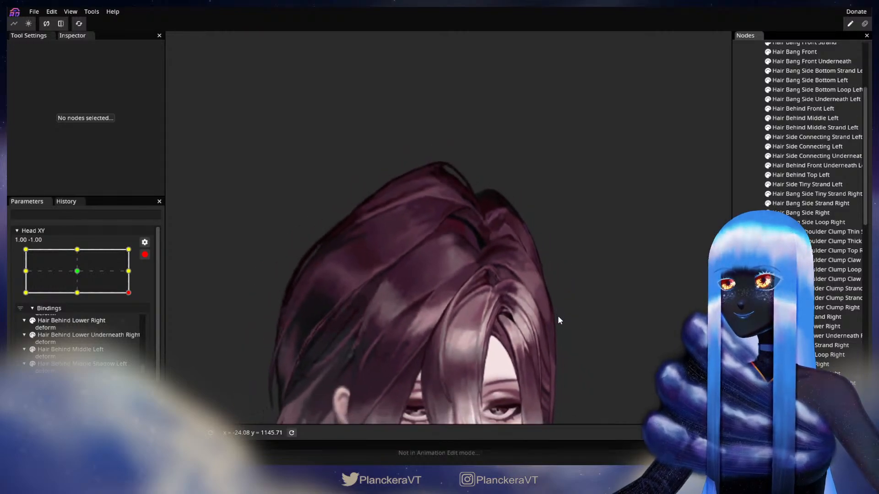
# Disarm Head XY, replay the head turn between 1.00, -0.12 and 1.00, -1.00, and save the model
pyautogui.moveTo(558, 316); pyautogui.dragTo(536, 295)
pyautogui.scroll(-2, 531, 286)
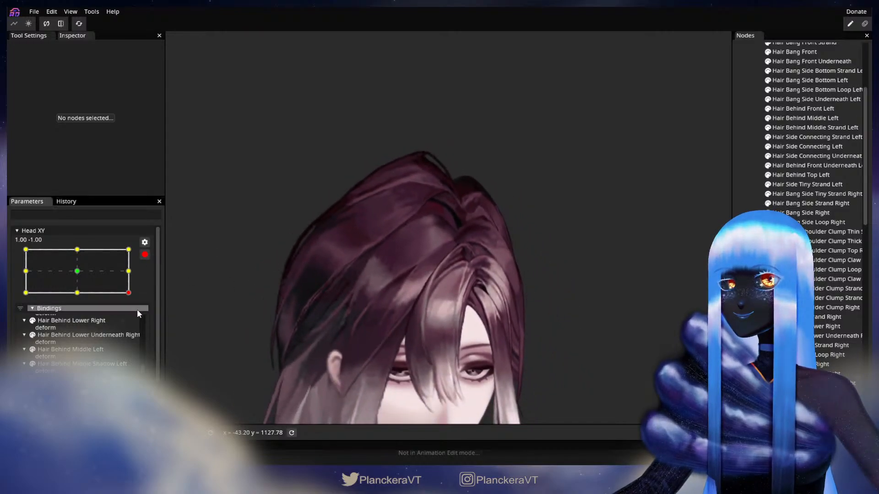
pyautogui.click(145, 255)
pyautogui.moveTo(135, 319); pyautogui.dragTo(158, 301)
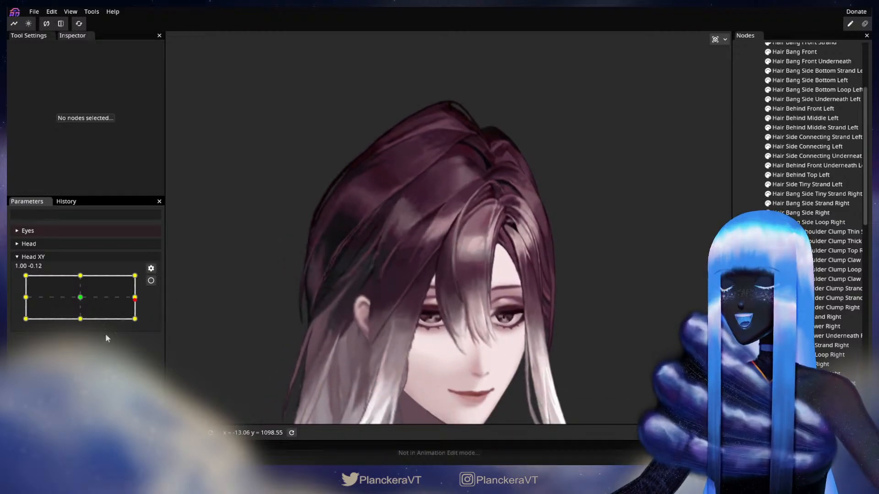
pyautogui.moveTo(138, 308)
pyautogui.mouseDown()
pyautogui.moveTo(138, 323)
pyautogui.moveTo(84, 321)
pyautogui.moveTo(149, 319)
pyautogui.mouseUp()
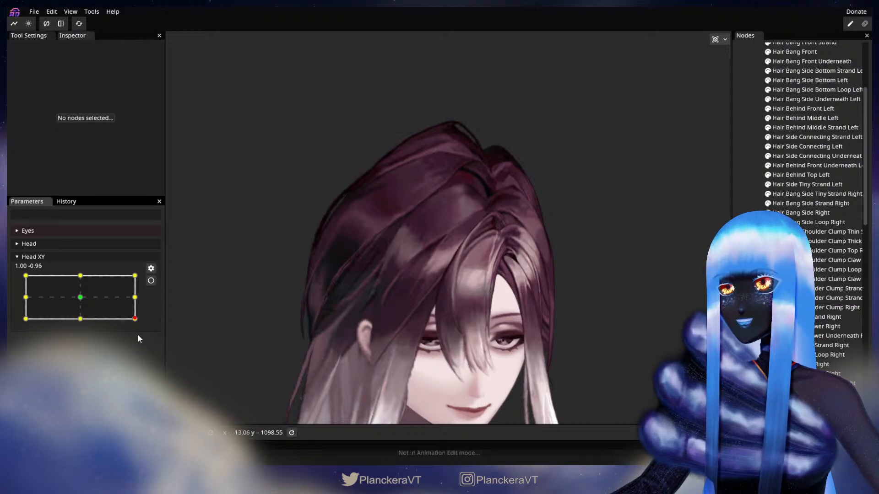
pyautogui.hotkey('ctrl', 's')
# Preview the head turn along the Head XY range at Y -1.00 and up its X 1.00 side, ending at 1.00, 1.00
pyautogui.moveTo(137, 321); pyautogui.dragTo(80, 320)
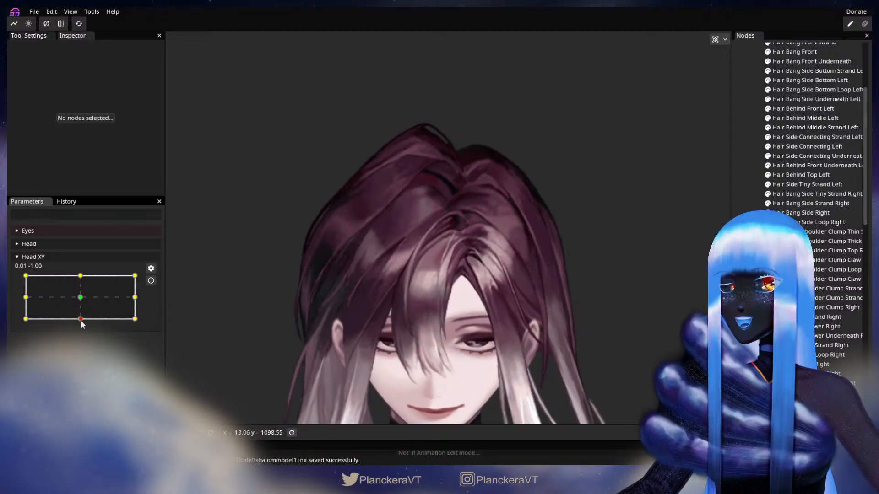
pyautogui.moveTo(81, 320)
pyautogui.mouseDown()
pyautogui.moveTo(139, 329)
pyautogui.moveTo(81, 324)
pyautogui.mouseUp()
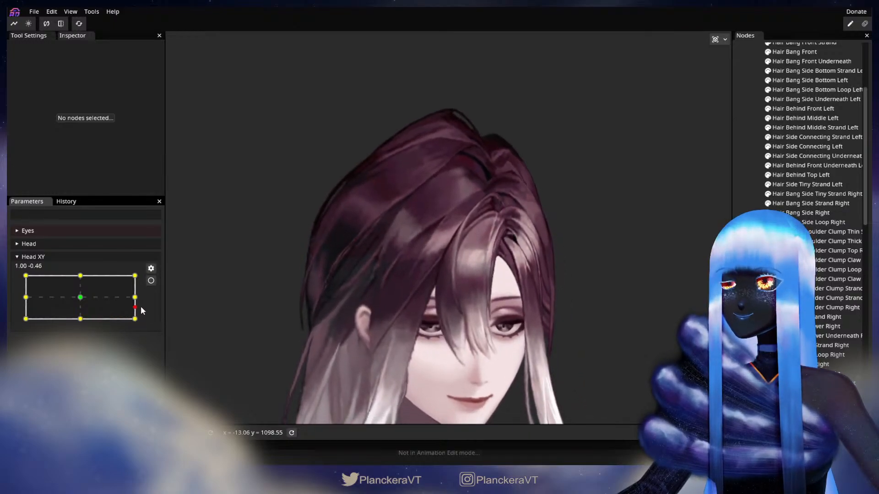
pyautogui.moveTo(143, 301); pyautogui.dragTo(27, 322)
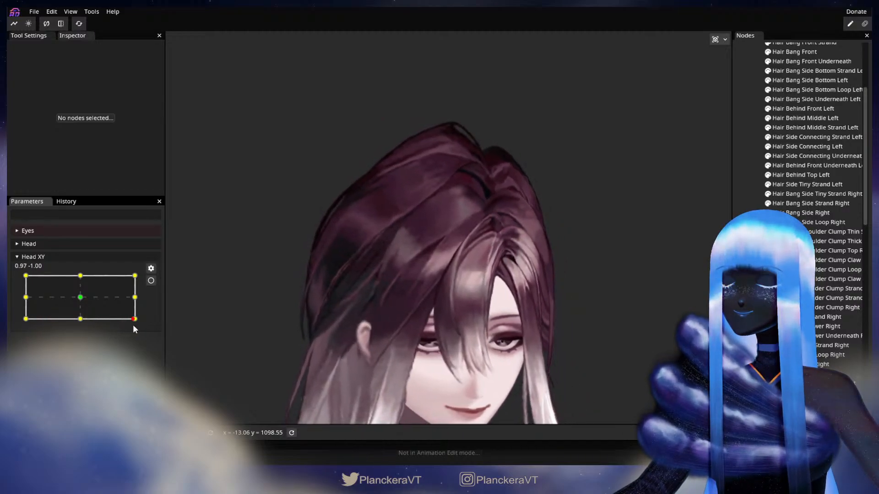
pyautogui.moveTo(134, 326); pyautogui.dragTo(147, 274)
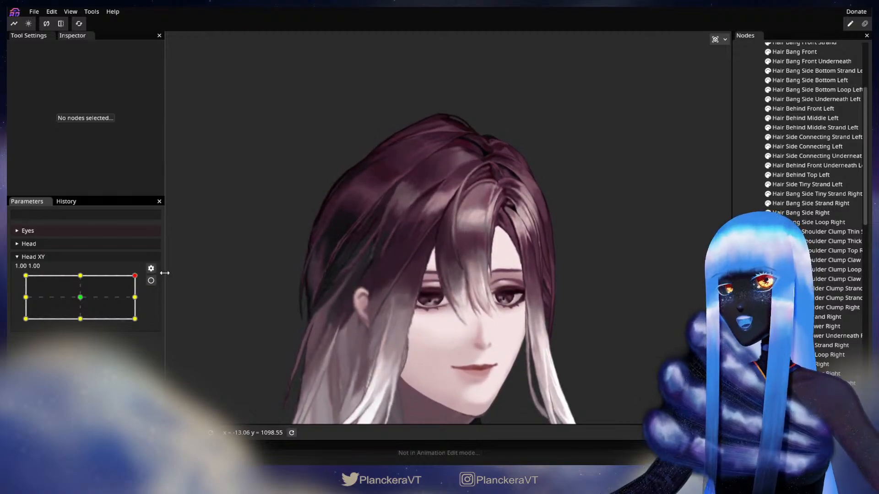
# Arm Head XY at 1.00, 1.00 and nudge the interior vertices of the Hair Bang Side Right mesh around its light highlight
pyautogui.click(151, 281)
pyautogui.scroll(6, 419, 232)
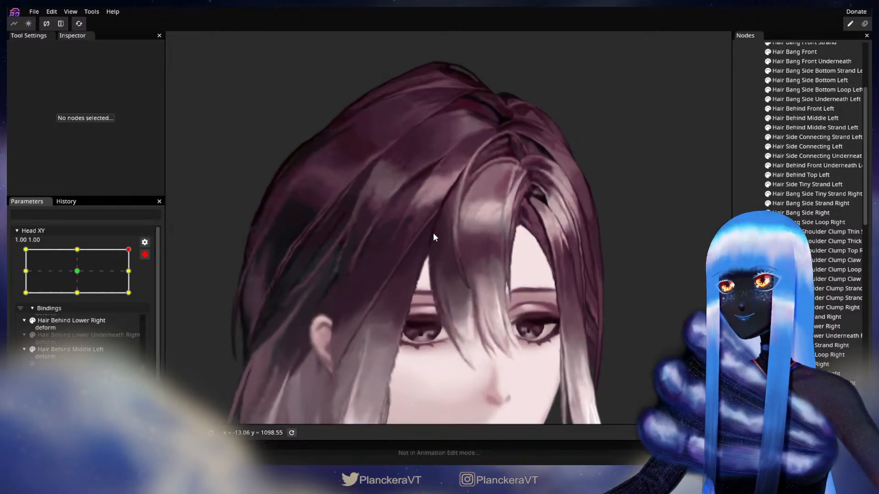
pyautogui.scroll(5, 451, 341)
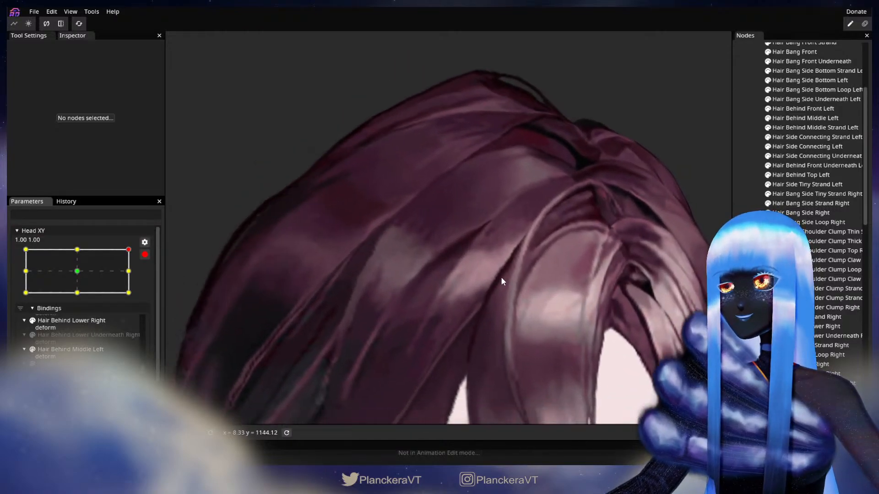
pyautogui.scroll(1, 799, 260)
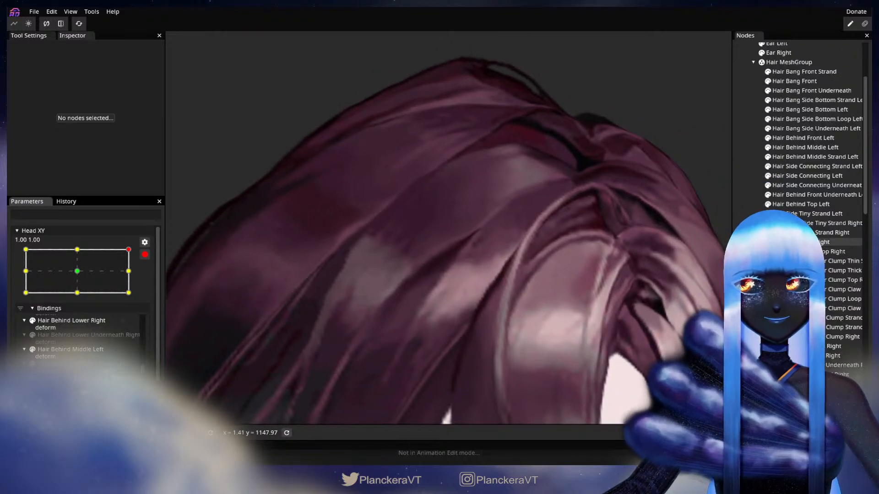
pyautogui.click(799, 241)
pyautogui.scroll(3, 511, 273)
pyautogui.moveTo(478, 261); pyautogui.dragTo(474, 260)
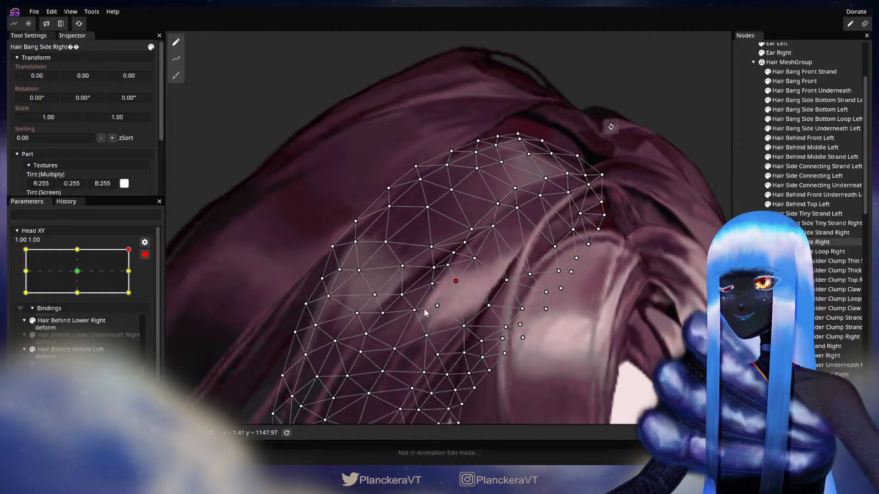
pyautogui.scroll(1, 485, 270)
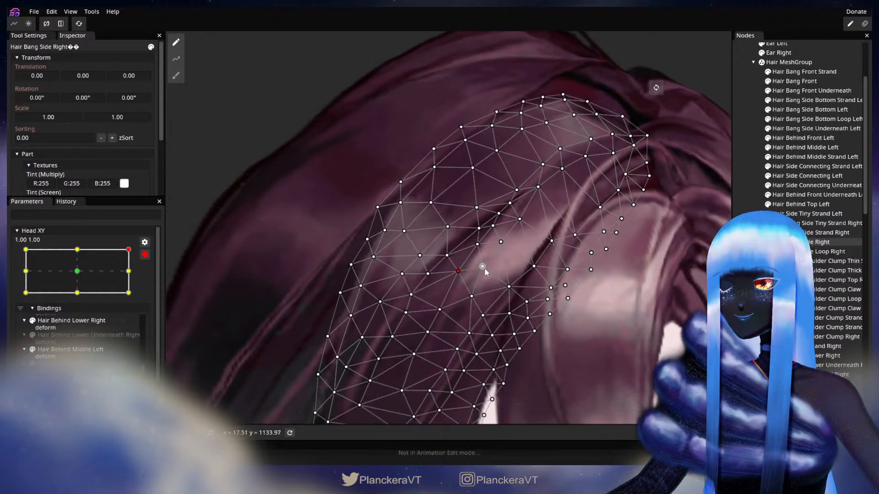
pyautogui.click(438, 308)
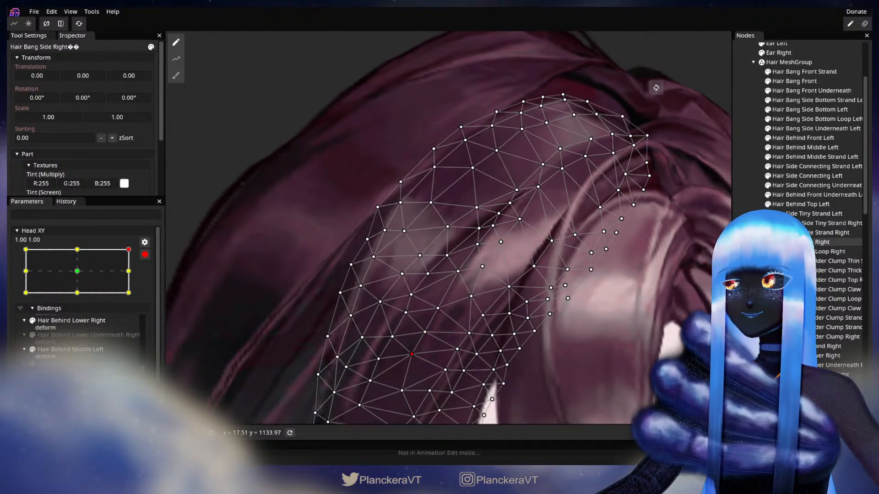
pyautogui.click(790, 242)
# Disarm Head XY and preview the whole head moving around the 1.00, 1.00 corner to check the side bang
pyautogui.scroll(-3, 517, 315)
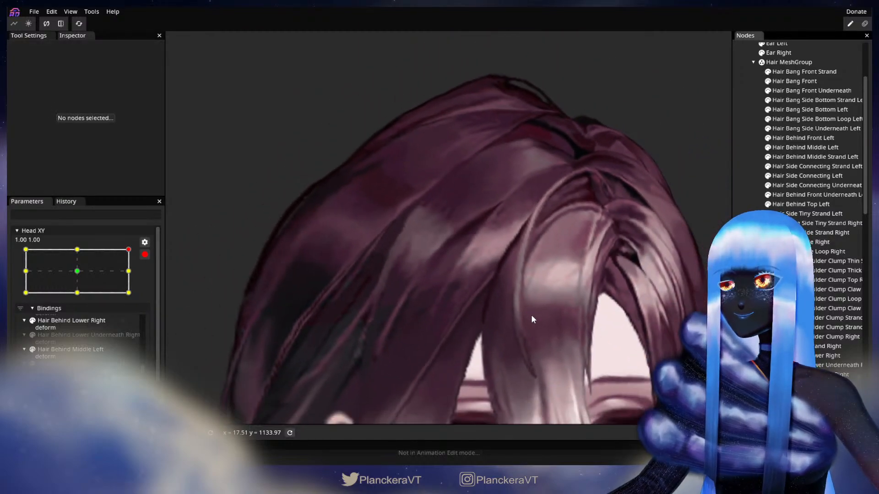
pyautogui.scroll(-5, 536, 316)
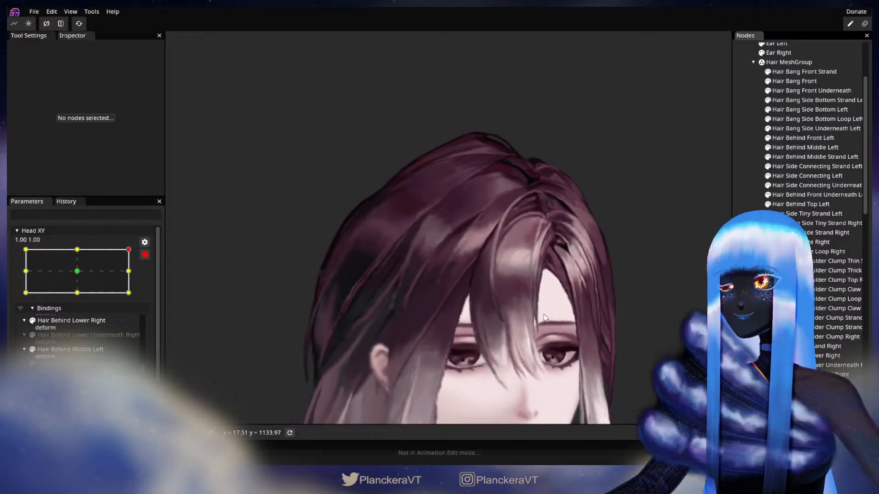
pyautogui.scroll(-5, 543, 314)
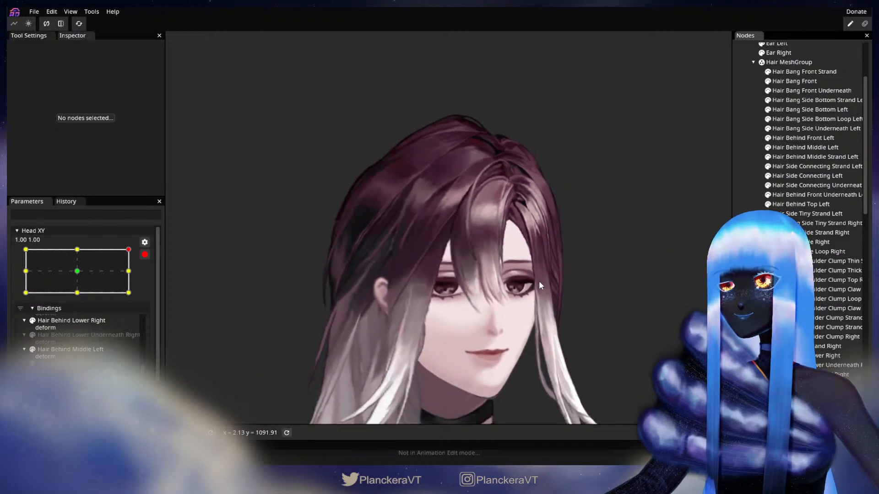
pyautogui.moveTo(553, 284); pyautogui.dragTo(522, 296)
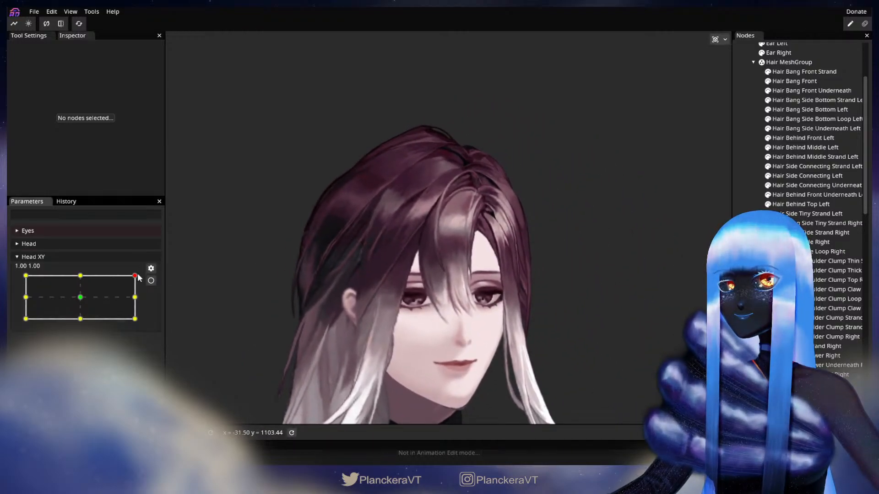
pyautogui.moveTo(138, 278)
pyautogui.mouseDown()
pyautogui.moveTo(143, 303)
pyautogui.moveTo(138, 276)
pyautogui.mouseUp()
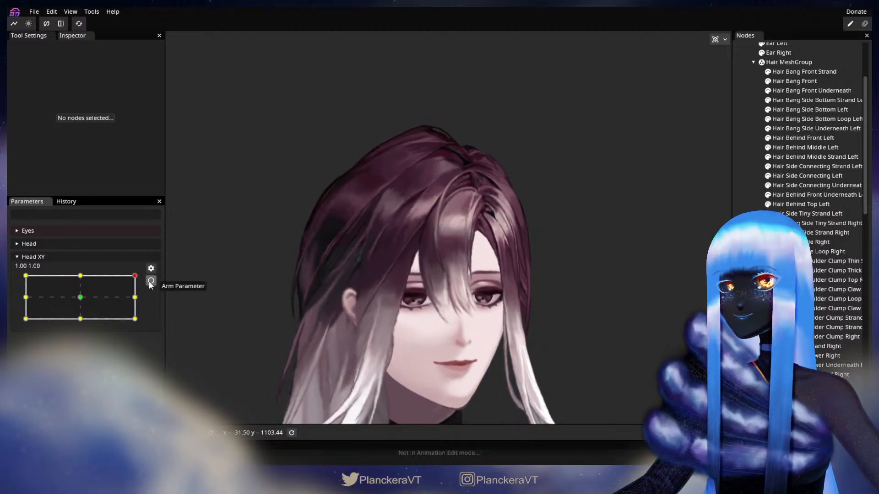
# Re-arm Head XY at 1.00, 1.00 and fine-tune the central vertices of the Hair Bang Side Right mesh along the highlighted strand
pyautogui.click(151, 281)
pyautogui.scroll(5, 342, 281)
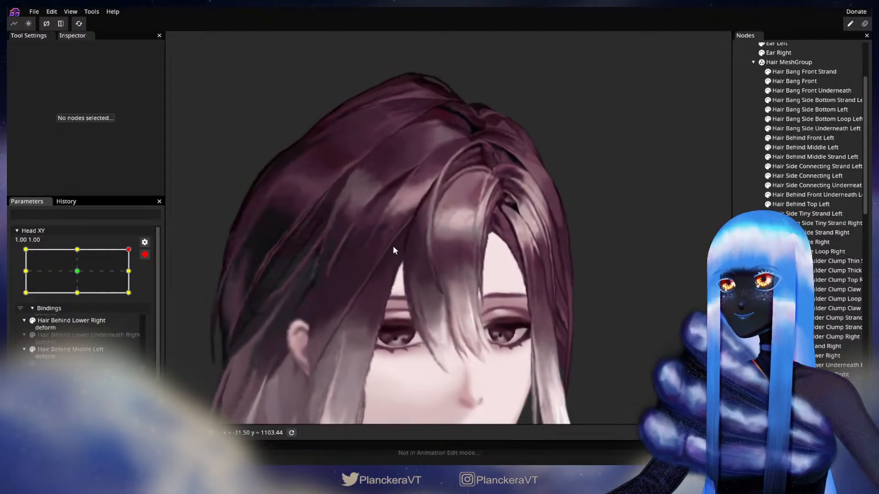
pyautogui.scroll(5, 455, 320)
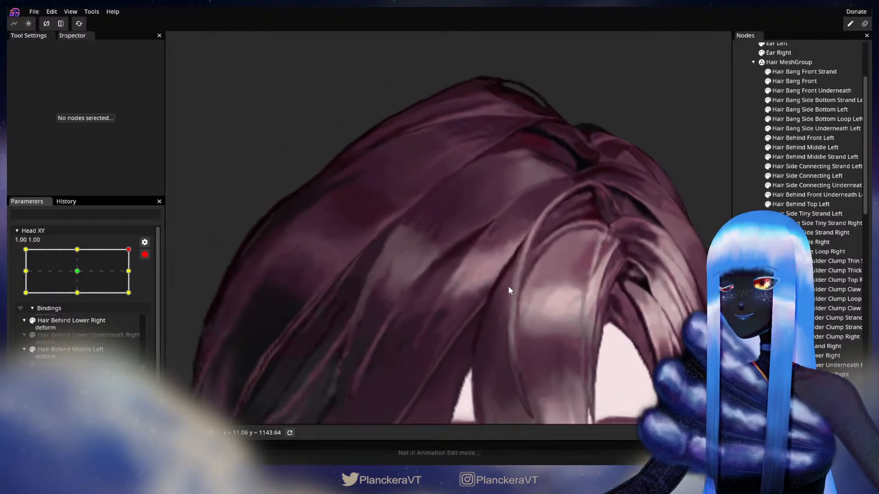
pyautogui.scroll(5, 508, 286)
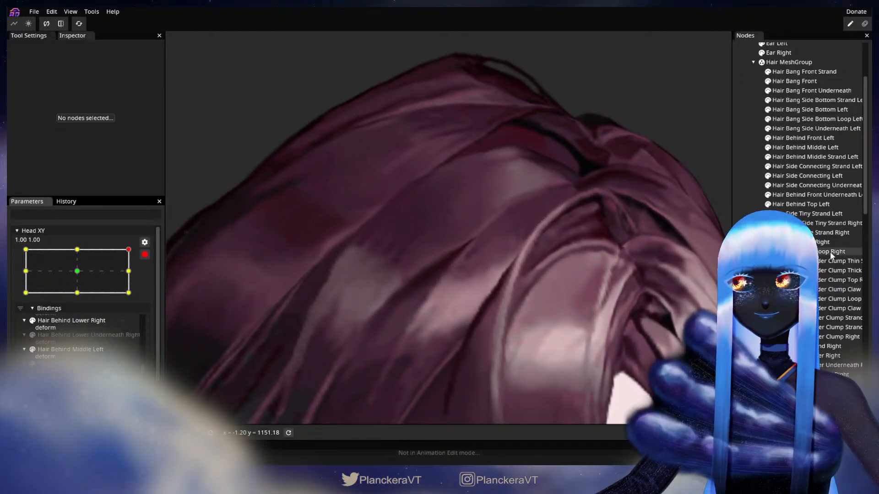
pyautogui.click(824, 242)
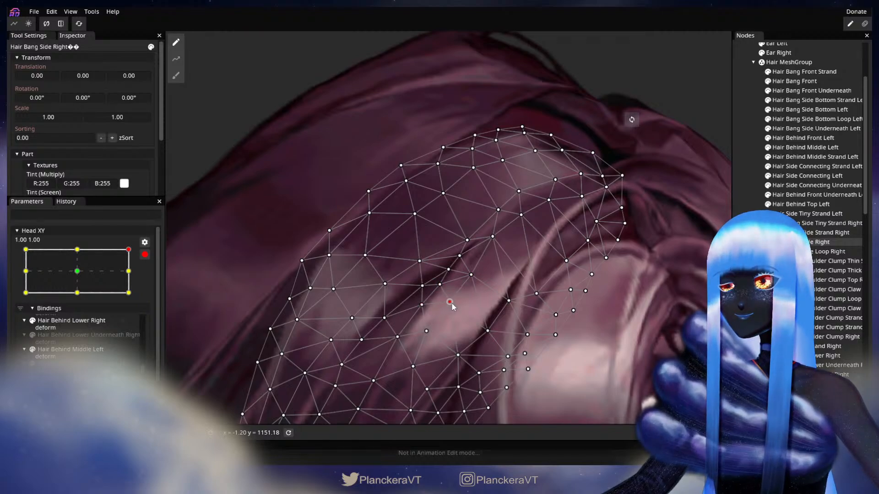
pyautogui.moveTo(451, 303); pyautogui.dragTo(491, 268)
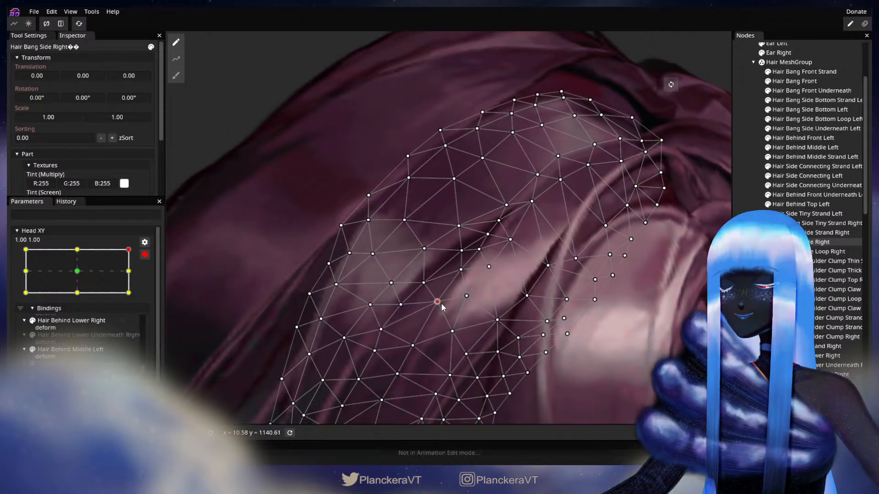
pyautogui.moveTo(441, 303); pyautogui.dragTo(475, 266)
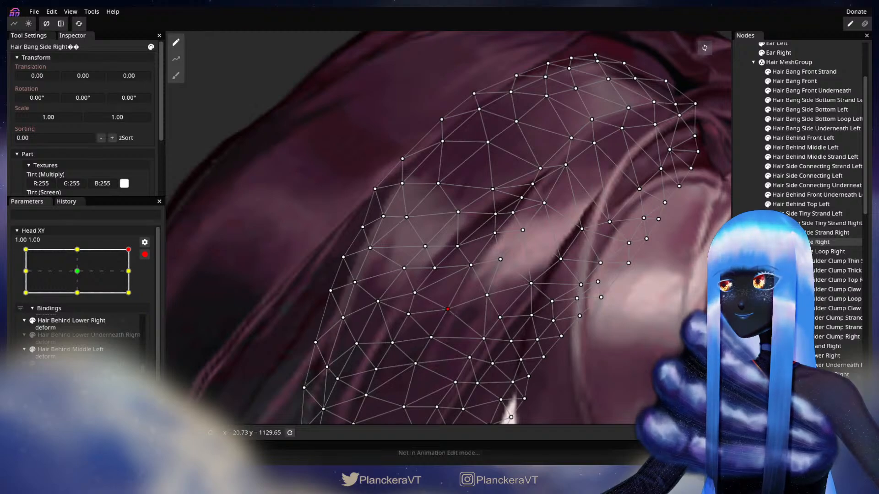
pyautogui.press('Escape')
# Disarm Head XY and preview the whole head turning at Y 1.00 between X 1.00 and X -1.00
pyautogui.scroll(-3, 531, 331)
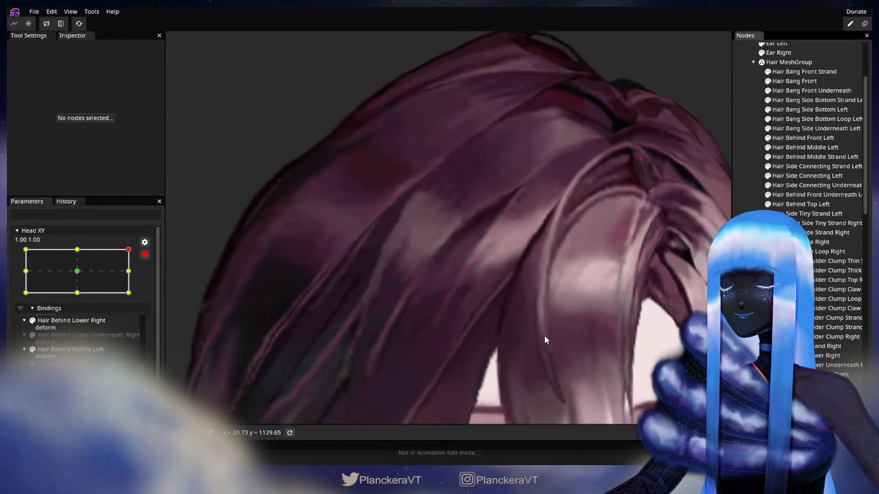
pyautogui.scroll(-5, 545, 336)
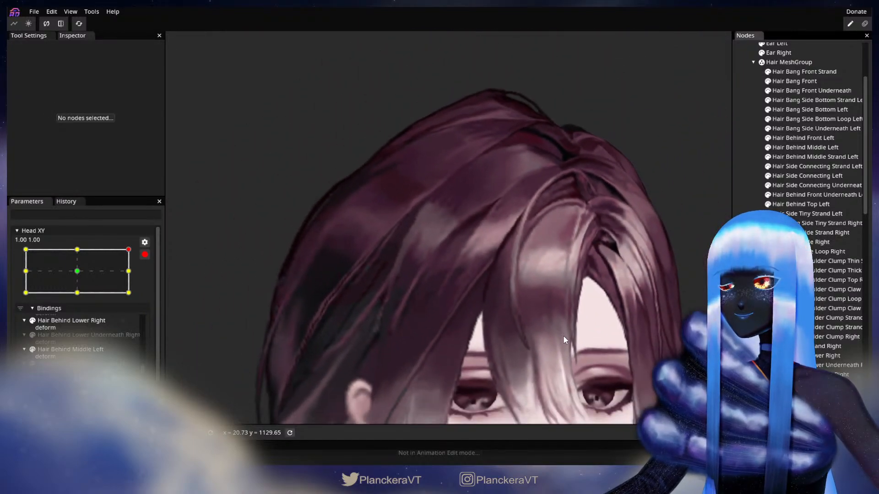
pyautogui.scroll(-5, 564, 339)
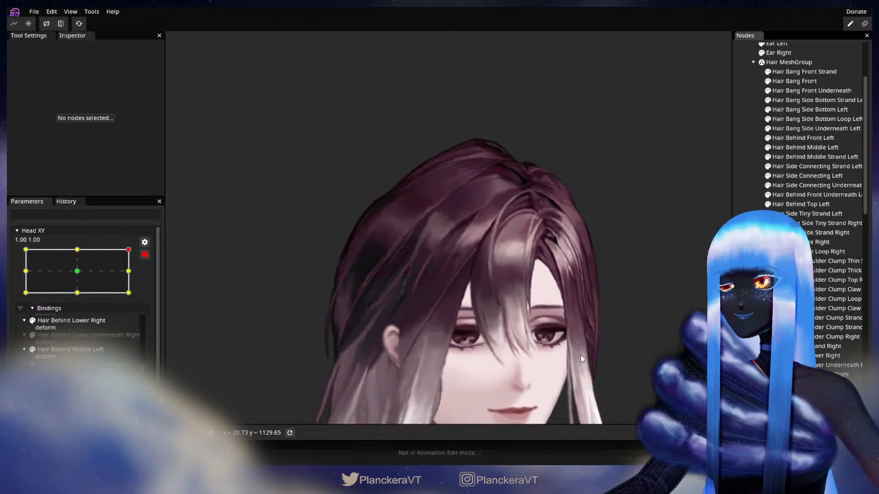
pyautogui.scroll(-2, 581, 356)
pyautogui.click(142, 255)
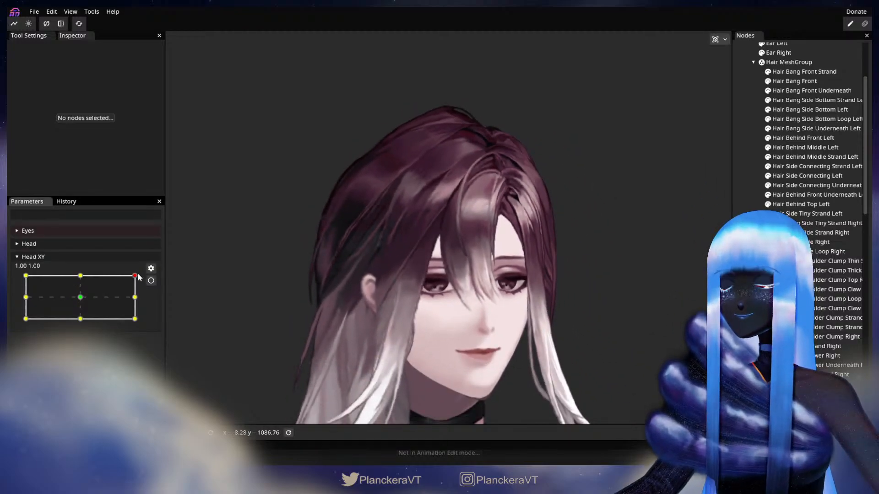
pyautogui.moveTo(136, 277); pyautogui.dragTo(30, 274)
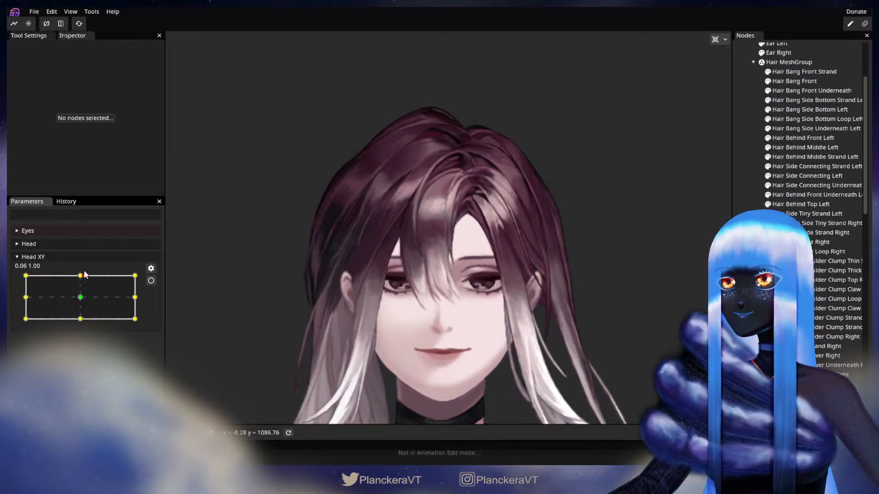
pyautogui.moveTo(32, 273); pyautogui.dragTo(84, 273)
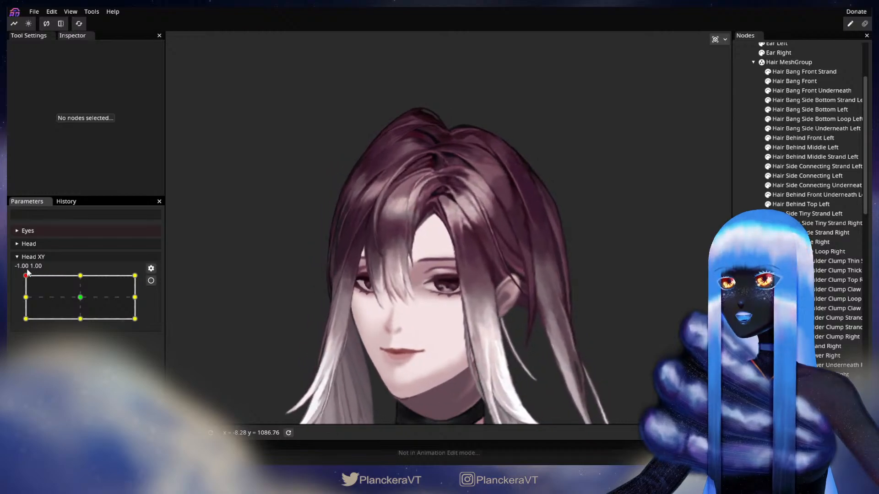
# Turn the head to Head XY -1.00, 1.00, arm the keypoint and brush the crown end of the Hair Bang Side Right mesh
pyautogui.moveTo(133, 273); pyautogui.dragTo(25, 276)
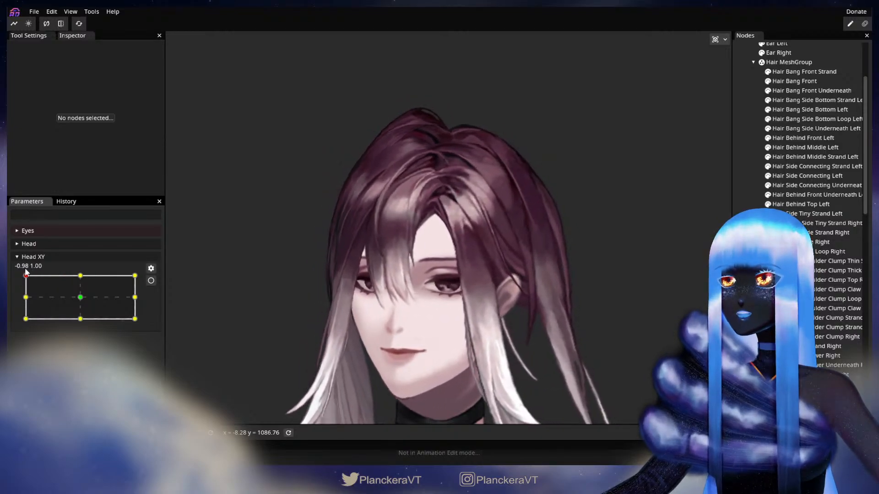
pyautogui.scroll(5, 458, 251)
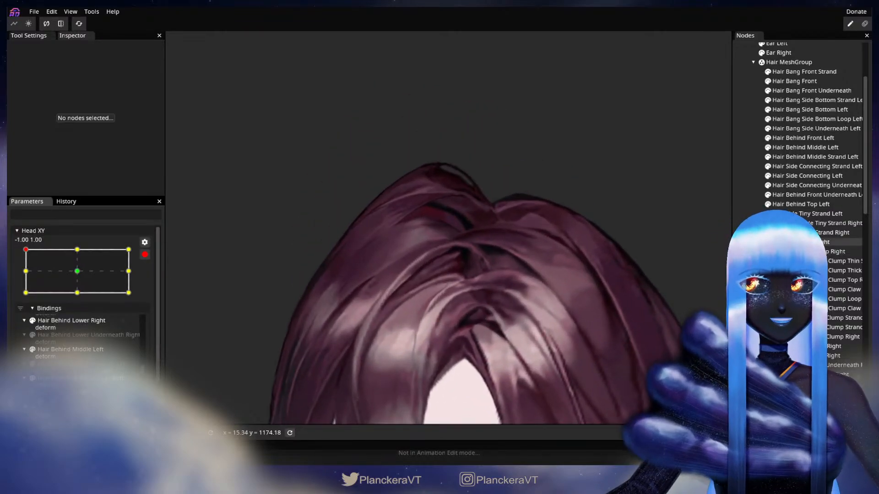
pyautogui.click(801, 242)
pyautogui.scroll(2, 522, 259)
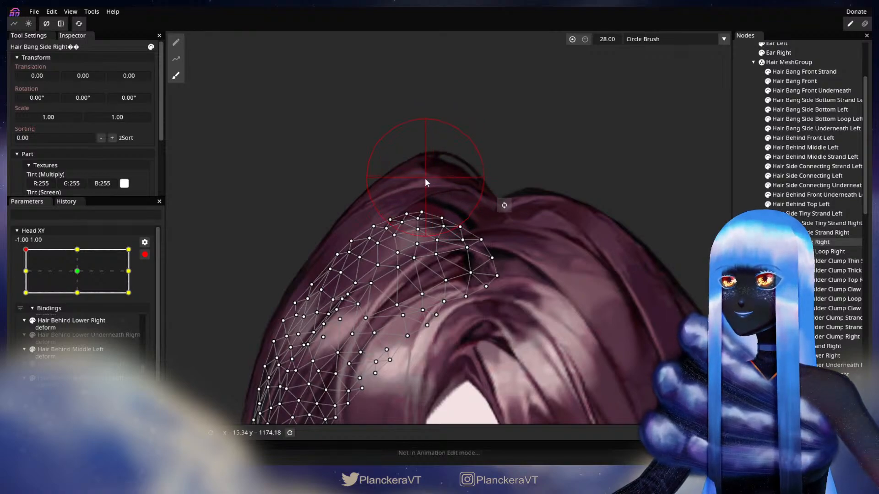
pyautogui.click(744, 233)
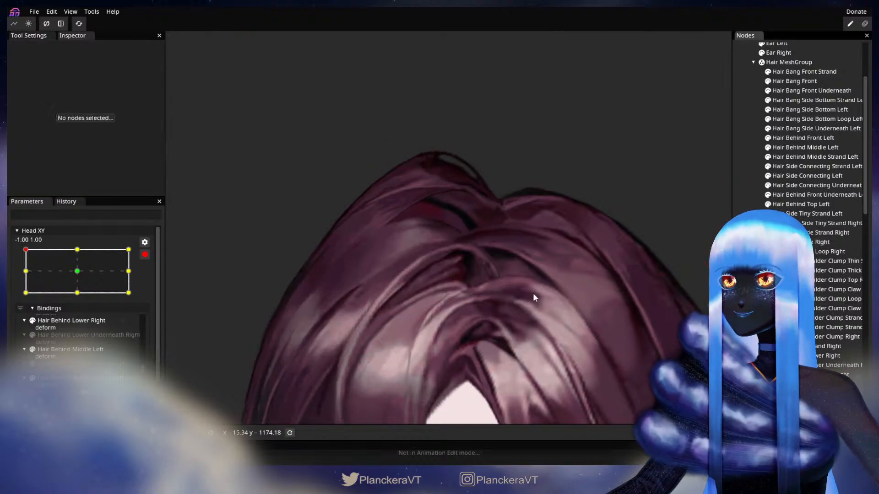
# Disarm Head XY and preview the whole head moving around the -1.00, 1.00 corner
pyautogui.scroll(-1, 536, 281)
pyautogui.scroll(-2, 517, 309)
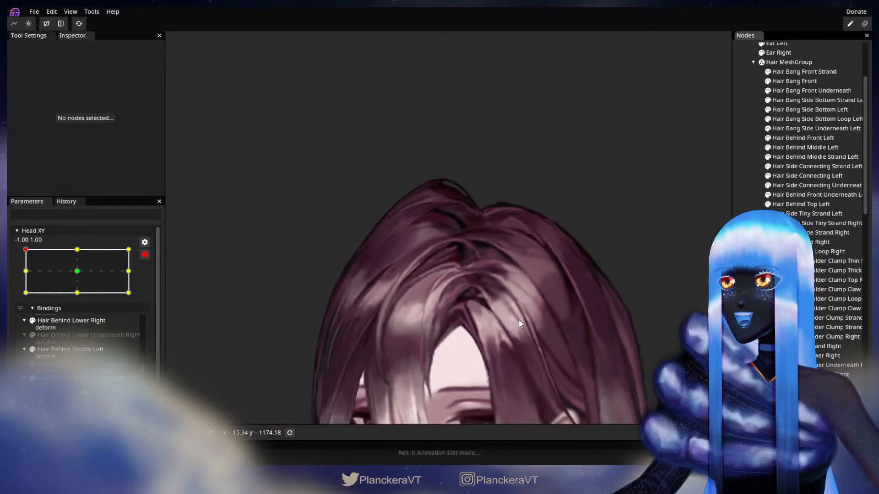
pyautogui.scroll(-2, 528, 341)
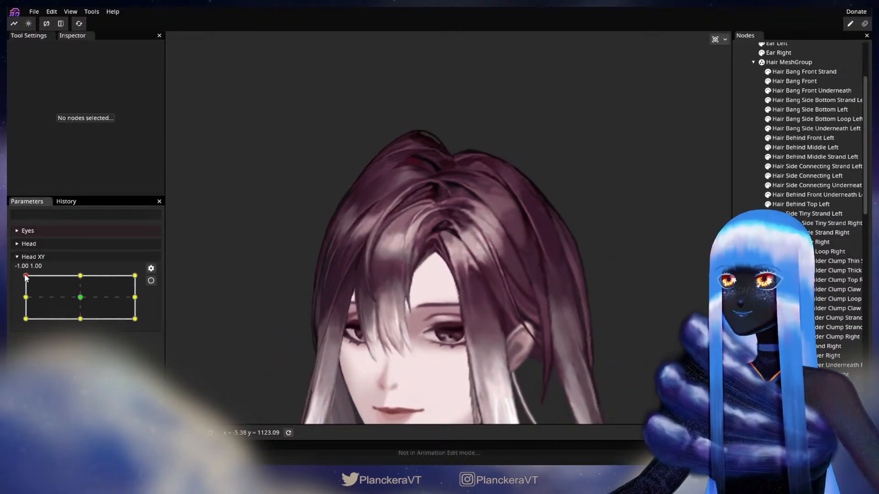
pyautogui.moveTo(26, 277); pyautogui.dragTo(10, 270)
# Re-arm Head XY at -1.00, 1.00 and brush the Hair Bang Side Right vertices beside the parting slightly inward with the Circle Brush
pyautogui.click(150, 282)
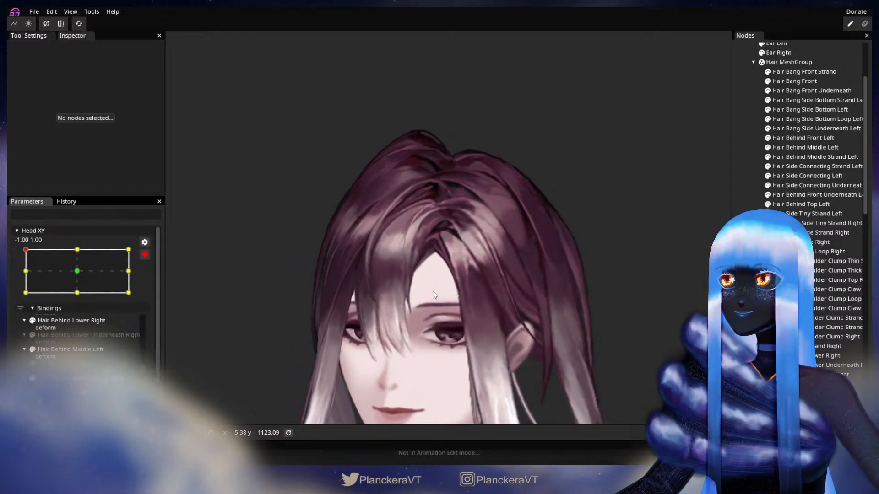
pyautogui.scroll(2, 472, 338)
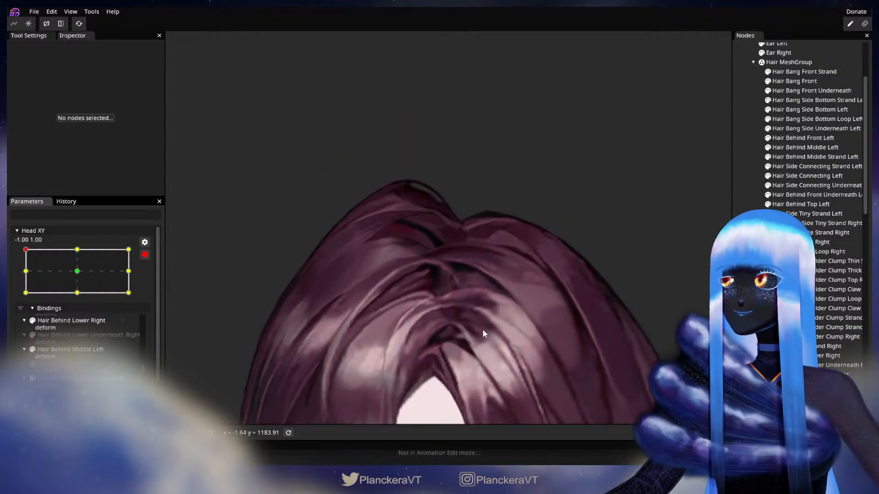
pyautogui.click(824, 242)
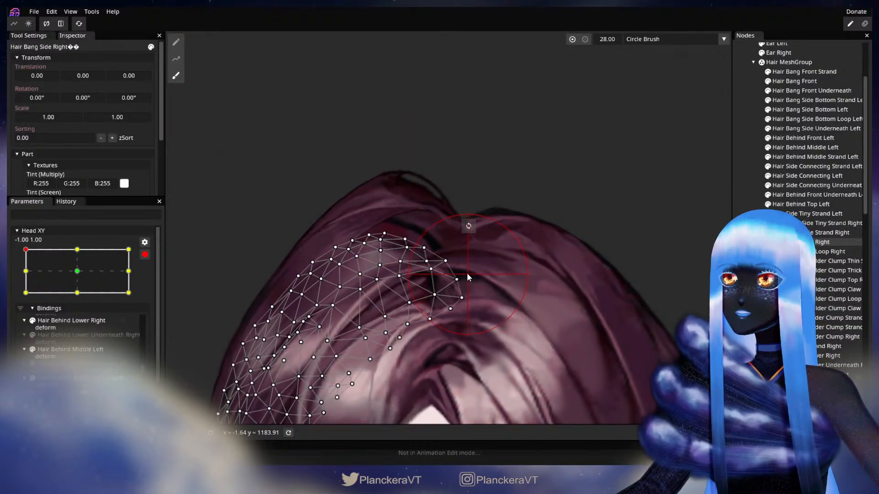
pyautogui.moveTo(470, 273); pyautogui.dragTo(458, 274)
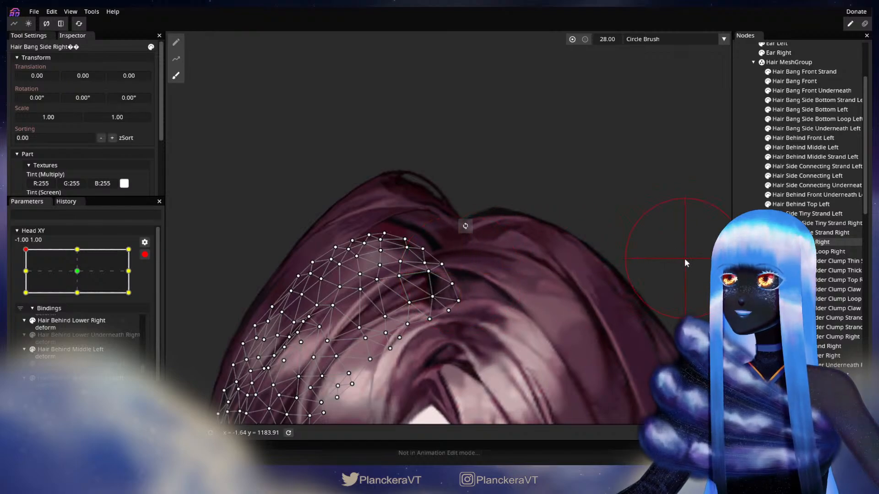
pyautogui.click(741, 259)
# Disarm Head XY and preview the brushed side bang around the -1.00, 1.00 corner
pyautogui.scroll(-3, 511, 318)
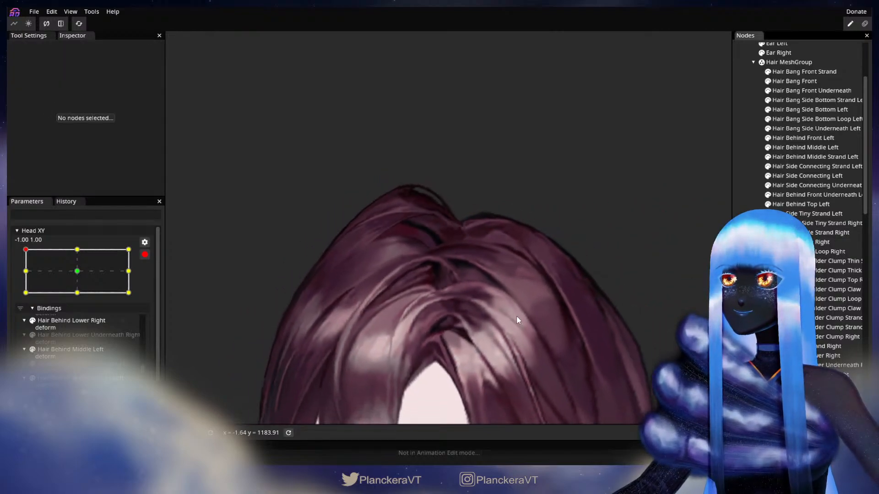
pyautogui.scroll(-2, 519, 321)
pyautogui.moveTo(518, 328); pyautogui.dragTo(507, 239)
pyautogui.scroll(-1, 507, 239)
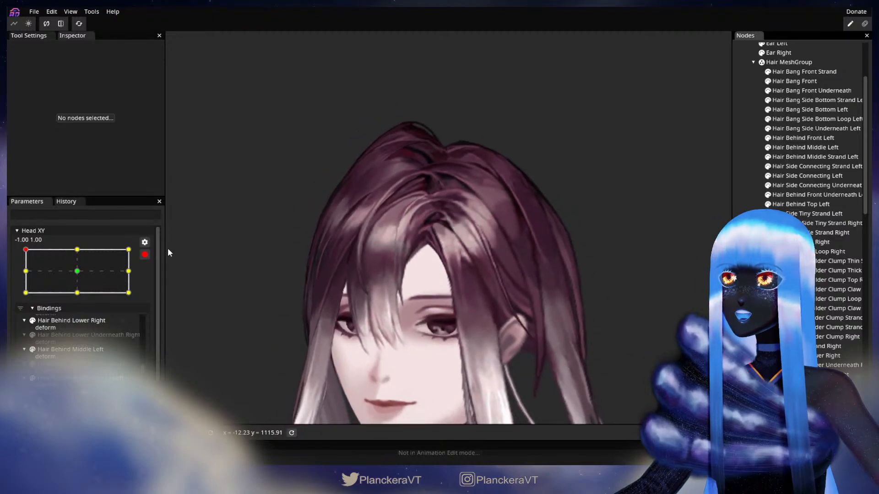
pyautogui.click(144, 255)
pyautogui.moveTo(22, 273)
pyautogui.mouseDown()
pyautogui.moveTo(93, 270)
pyautogui.moveTo(19, 271)
pyautogui.moveTo(11, 301)
pyautogui.moveTo(9, 262)
pyautogui.mouseUp()
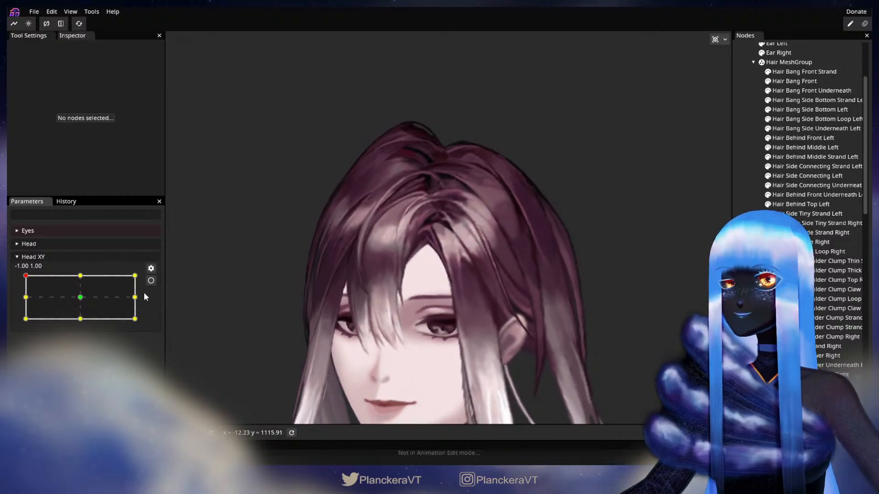
# Re-arm Head XY at -1.00, 1.00 and fine-tune individual Hair Bang Side Right vertices near the top of the parting
pyautogui.scroll(10, 290, 278)
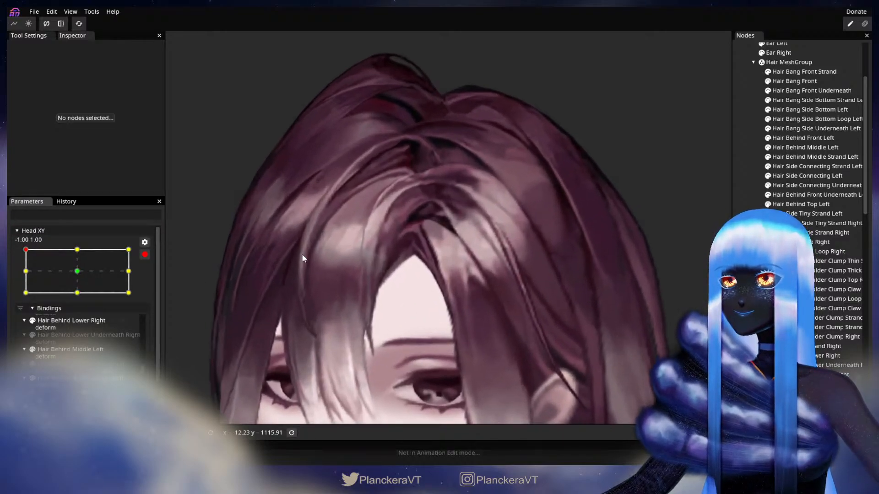
pyautogui.scroll(6, 439, 336)
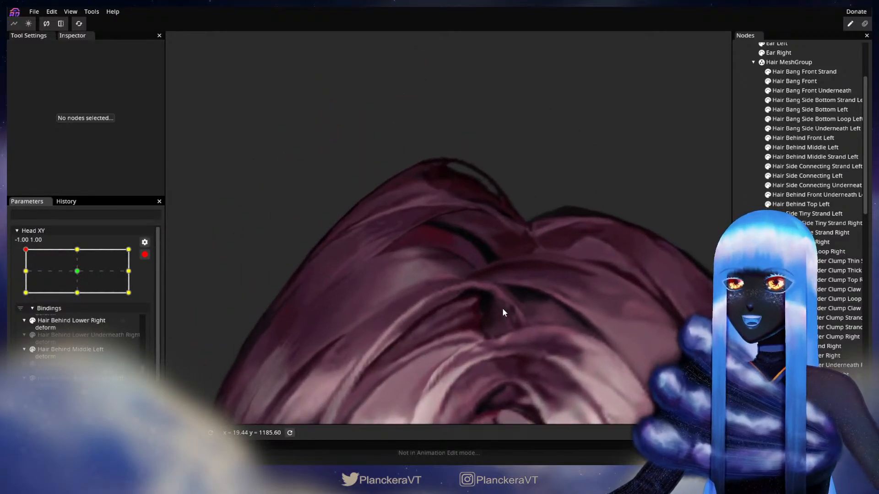
pyautogui.scroll(2, 534, 313)
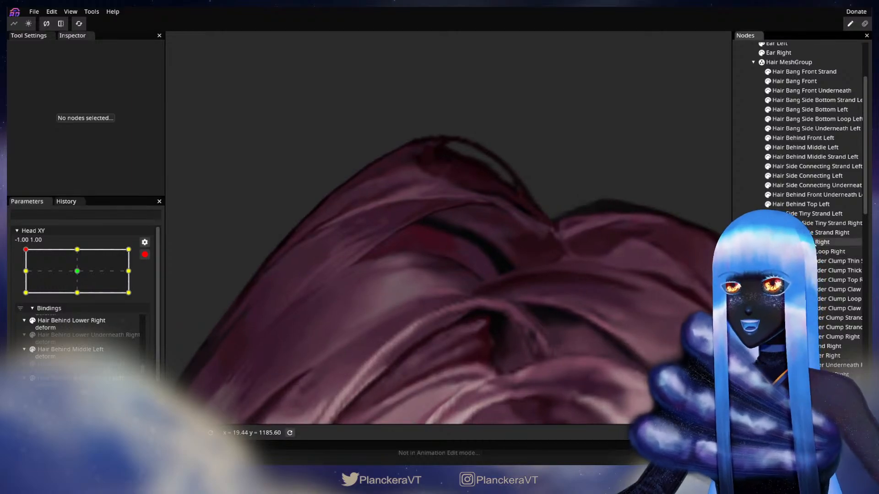
pyautogui.click(408, 300)
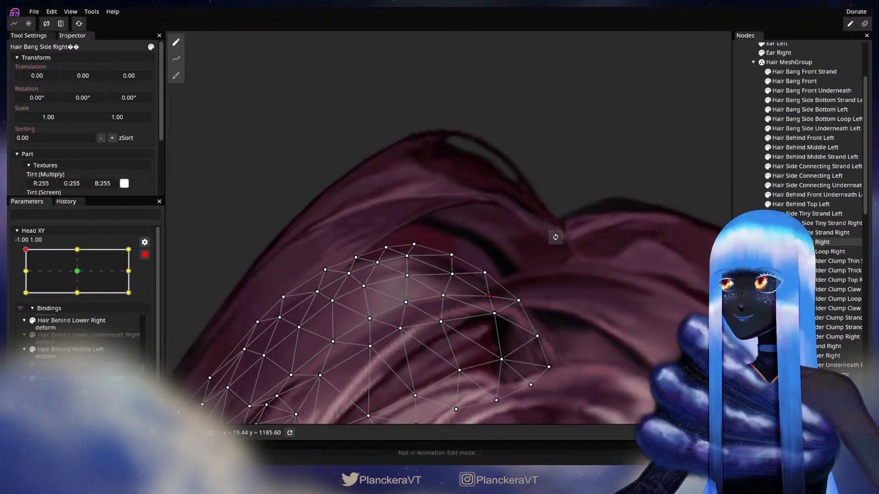
pyautogui.click(619, 305)
# Disarm Head XY and preview the whole head turning from the -1.00, 1.00 corner to the 1.00, 1.00 corner
pyautogui.scroll(-4, 548, 332)
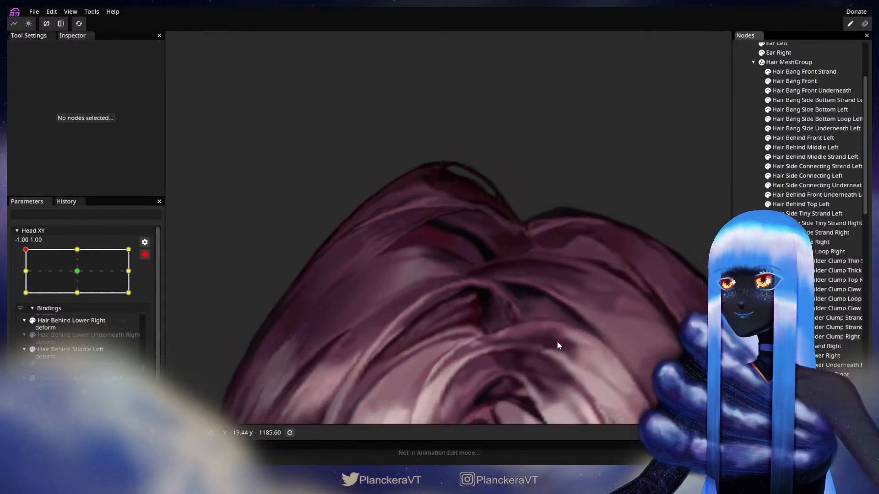
pyautogui.scroll(-5, 558, 343)
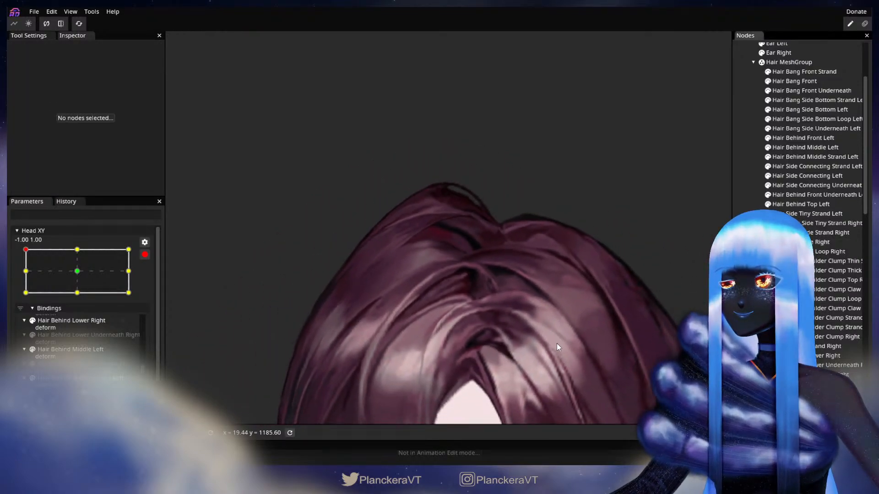
pyautogui.scroll(-4, 565, 331)
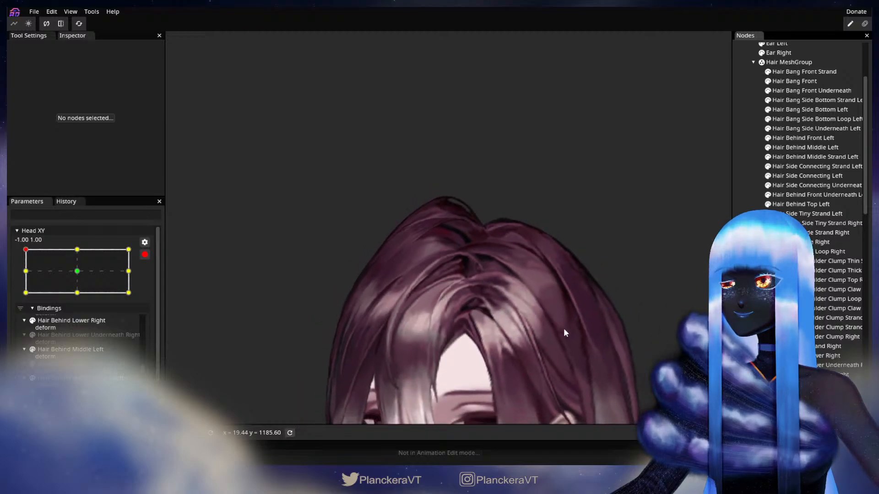
pyautogui.scroll(-4, 564, 328)
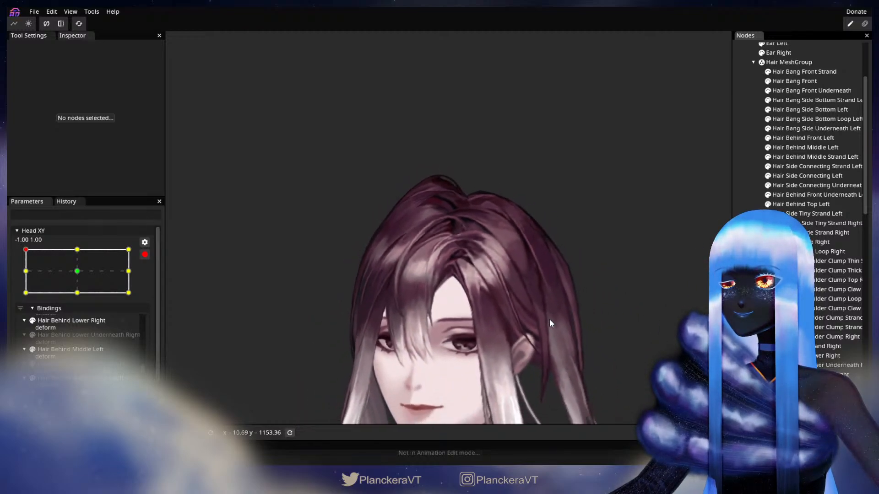
pyautogui.moveTo(549, 323); pyautogui.dragTo(531, 267)
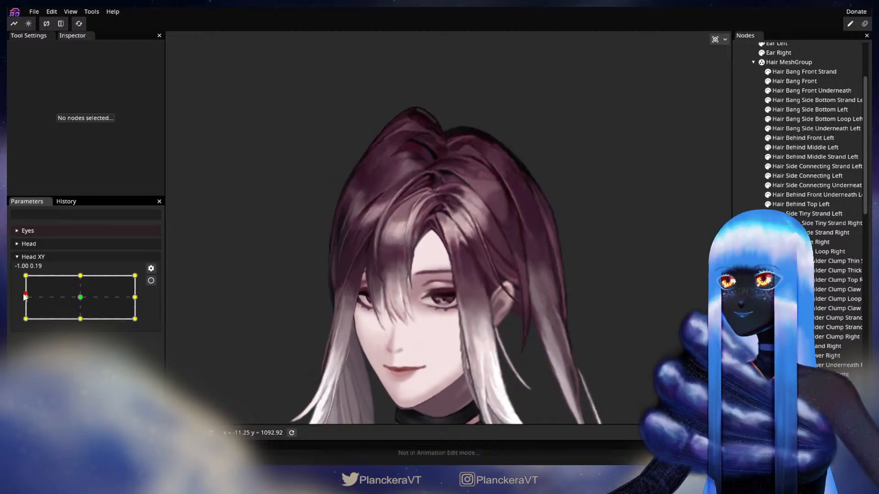
pyautogui.moveTo(26, 277); pyautogui.dragTo(144, 264)
pyautogui.moveTo(428, 205); pyautogui.dragTo(396, 268)
pyautogui.scroll(1, 363, 297)
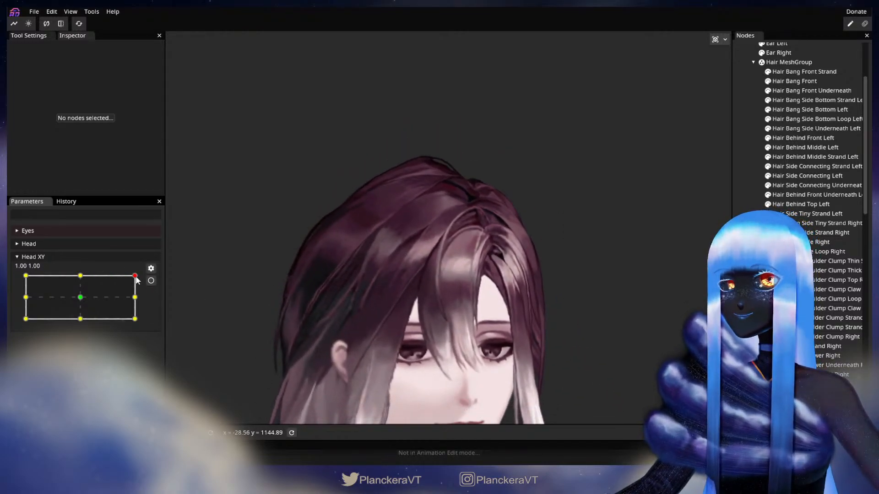
pyautogui.moveTo(135, 278)
pyautogui.mouseDown()
pyautogui.moveTo(76, 278)
pyautogui.moveTo(143, 278)
pyautogui.moveTo(142, 300)
pyautogui.moveTo(143, 281)
pyautogui.mouseUp()
# Arm Head XY at 1.00, 1.00 and adjust the interior vertices of the Hair Bang Side Right mesh along the dark crease above its highlight
pyautogui.click(152, 281)
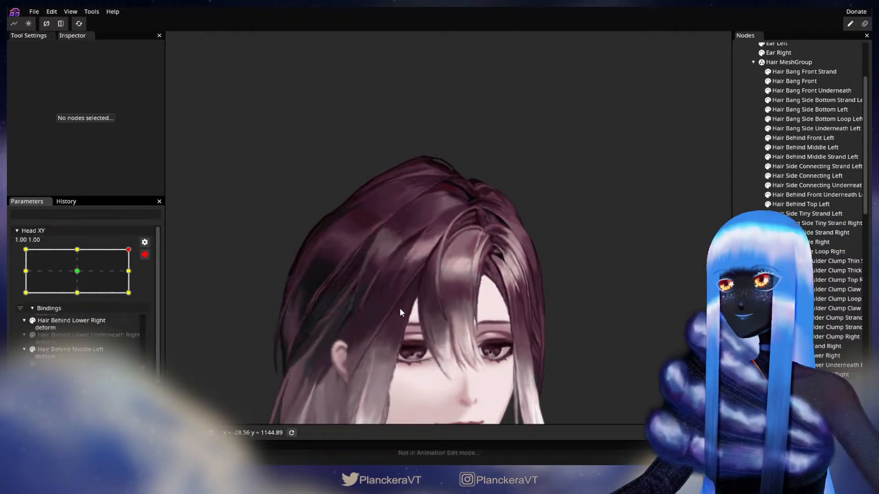
pyautogui.scroll(3, 385, 303)
pyautogui.scroll(4, 403, 291)
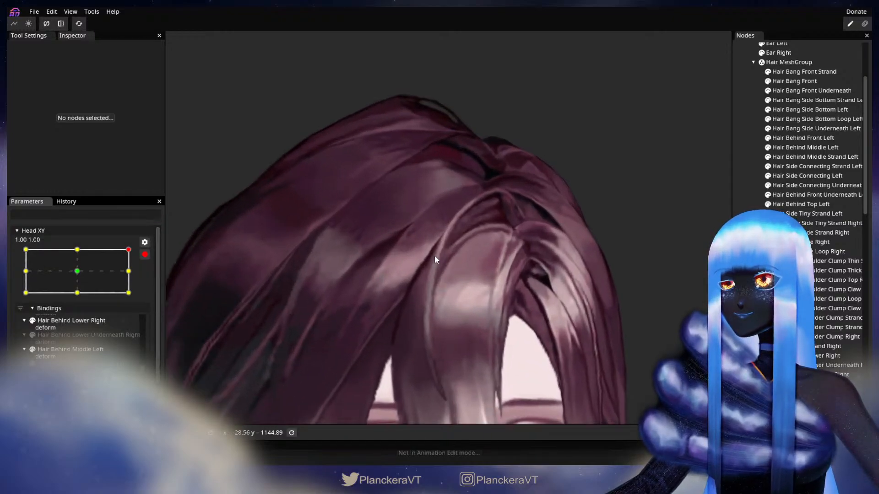
pyautogui.moveTo(414, 278); pyautogui.dragTo(520, 308)
pyautogui.scroll(5, 580, 309)
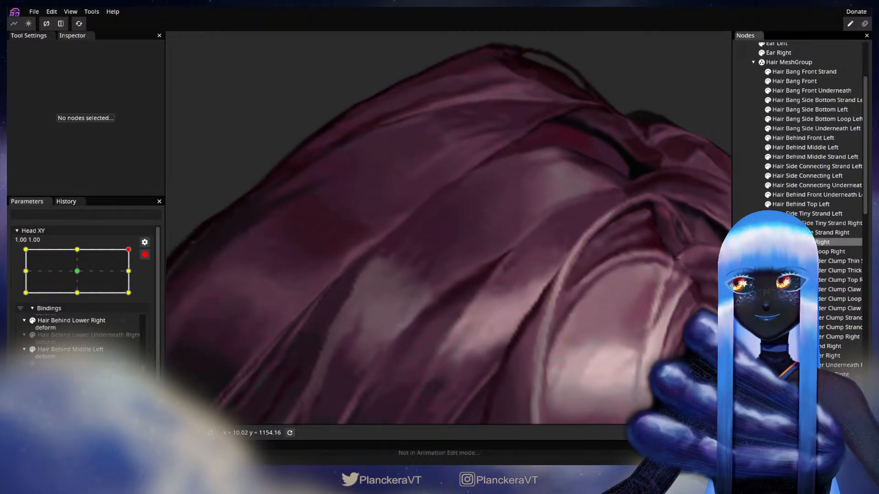
pyautogui.click(466, 313)
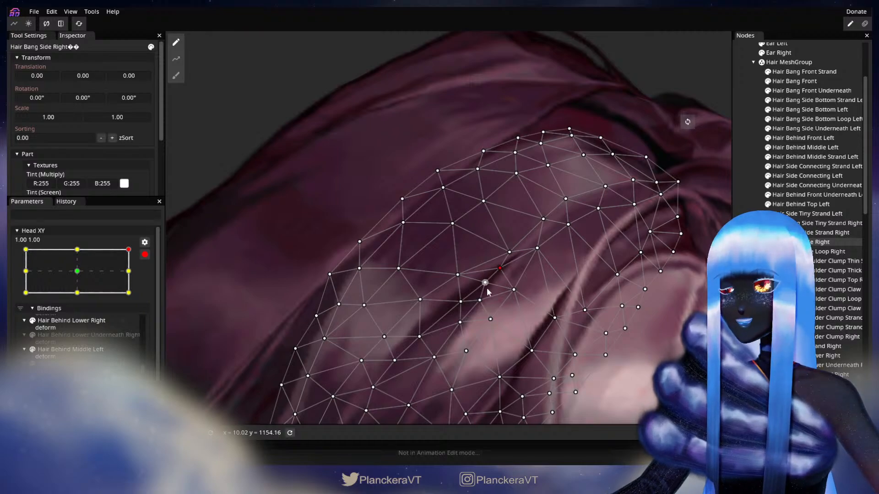
pyautogui.click(458, 275)
pyautogui.press('Escape')
# Disarm Head XY and preview the whole head around the 1.00, 1.00 corner to check the side bang
pyautogui.scroll(-3, 542, 319)
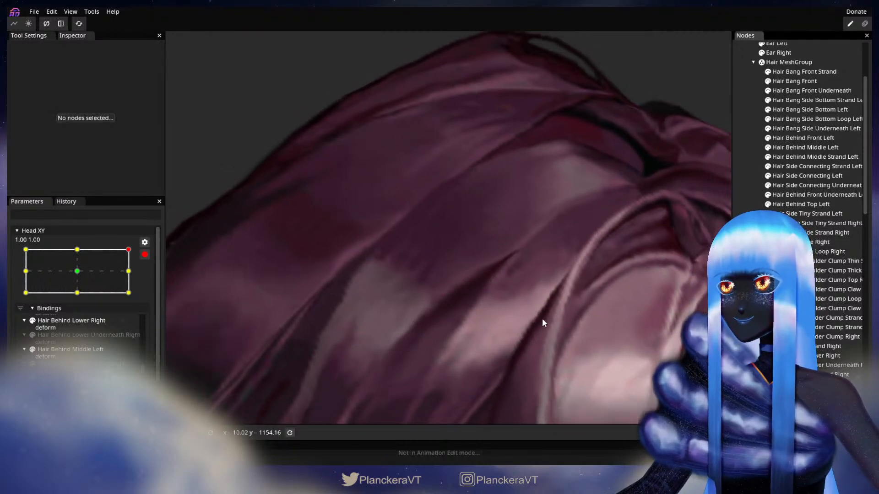
pyautogui.scroll(-5, 549, 325)
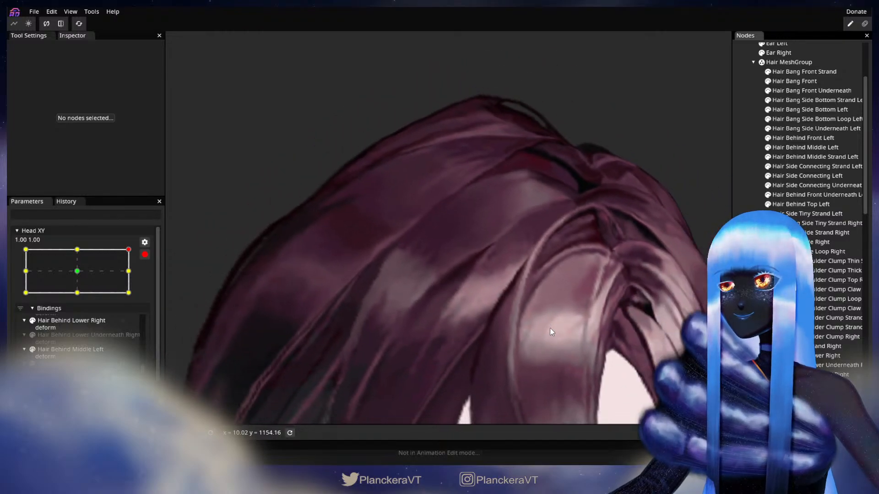
pyautogui.scroll(-5, 551, 325)
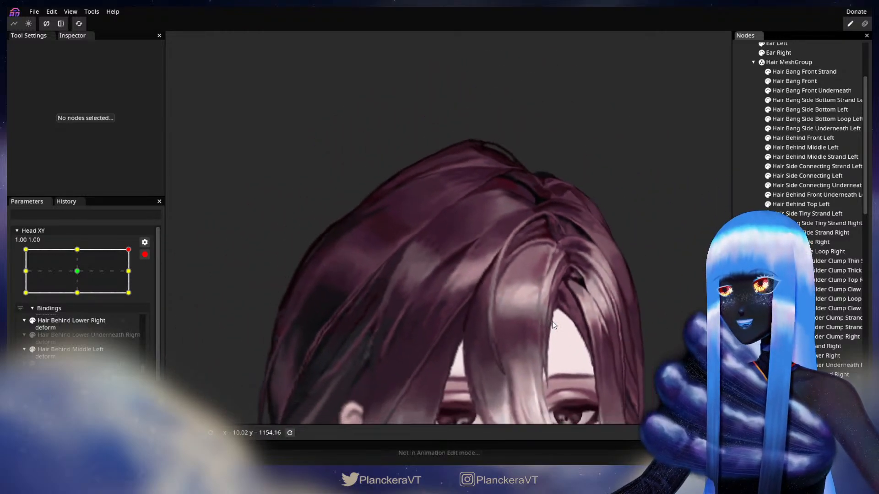
pyautogui.scroll(-5, 552, 325)
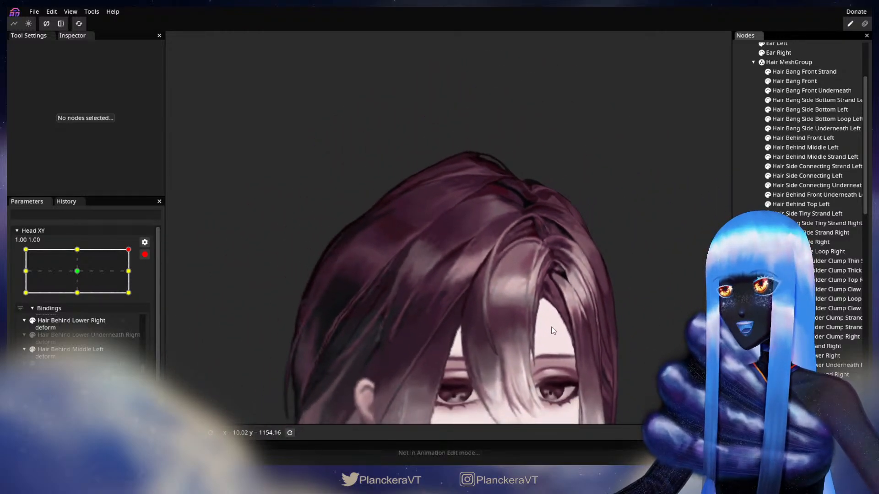
pyautogui.moveTo(501, 296); pyautogui.dragTo(485, 278)
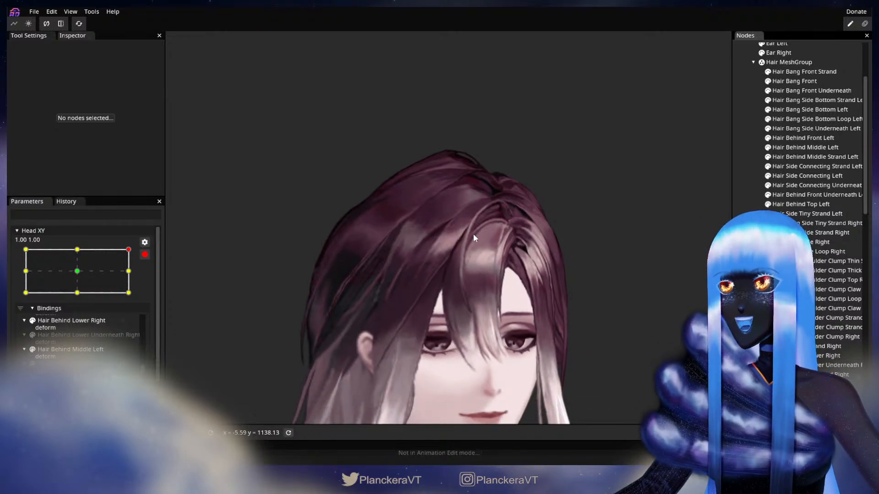
pyautogui.moveTo(538, 298); pyautogui.dragTo(503, 295)
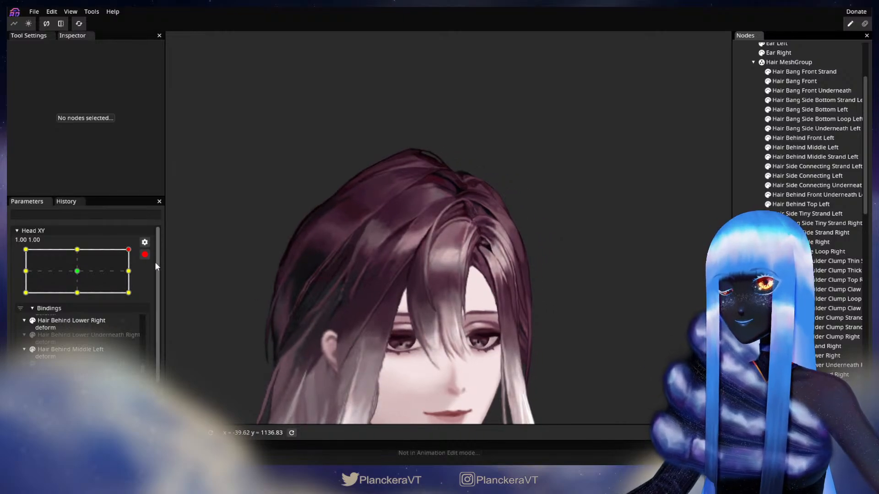
pyautogui.click(144, 254)
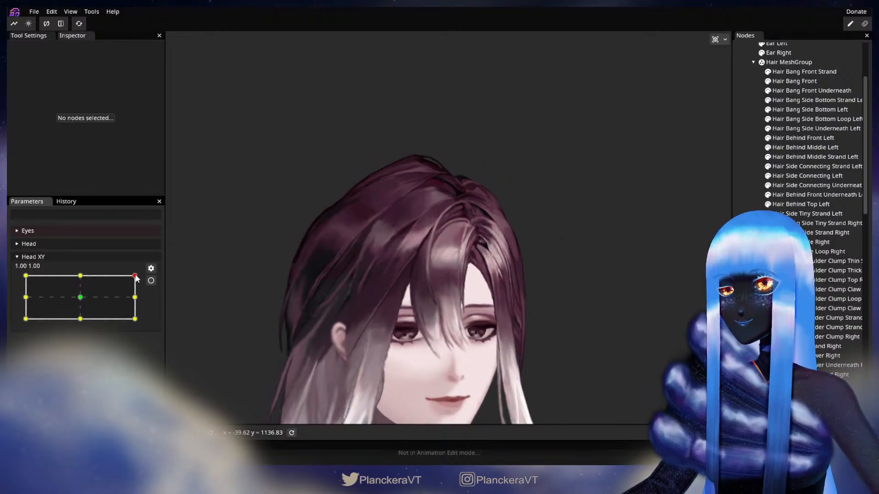
pyautogui.moveTo(134, 276)
pyautogui.mouseDown()
pyautogui.moveTo(139, 298)
pyautogui.moveTo(144, 273)
pyautogui.mouseUp()
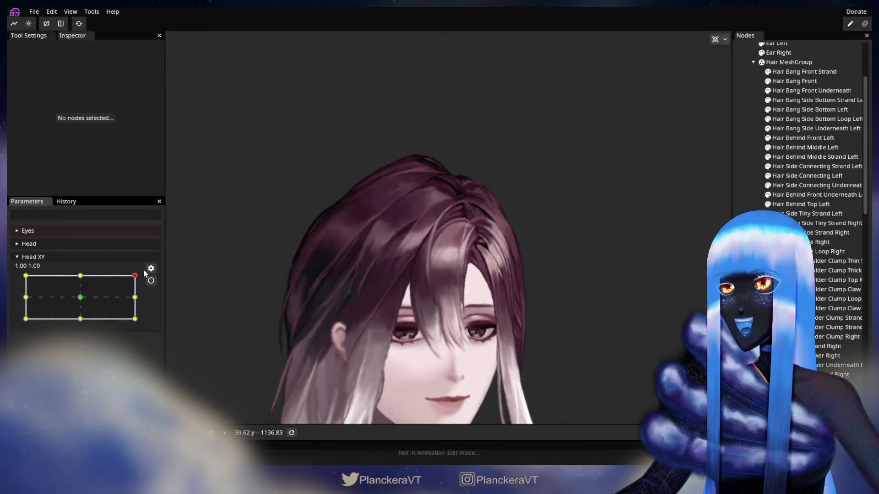
# Arm Head XY at 1.00, 1.00 and adjust the Hair Bang Side Right vertices between its grey and pink highlights
pyautogui.click(151, 281)
pyautogui.scroll(5, 353, 276)
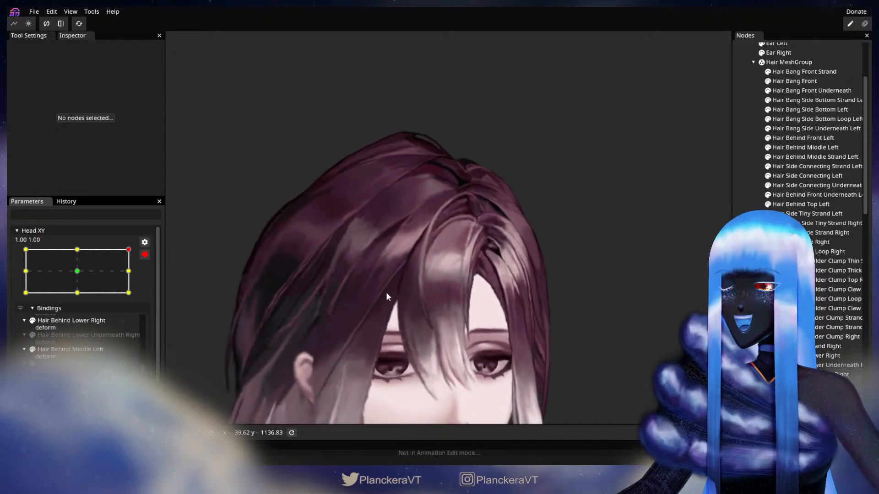
pyautogui.scroll(5, 548, 342)
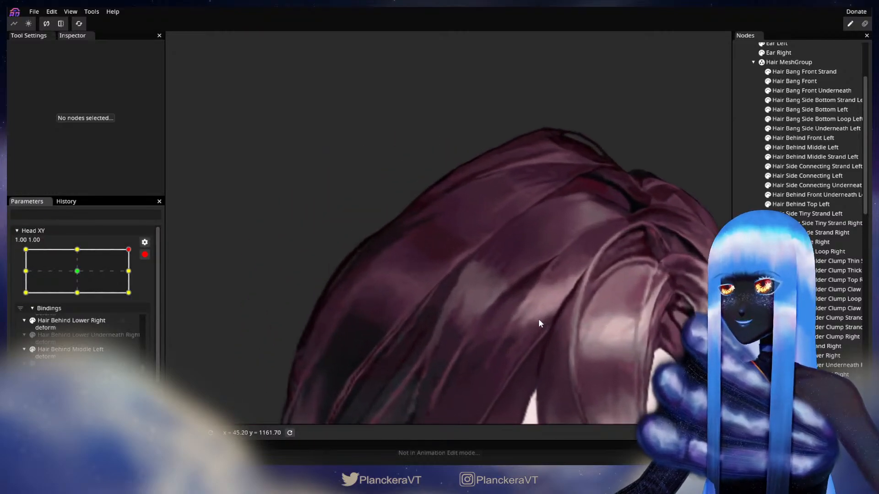
pyautogui.scroll(2, 503, 296)
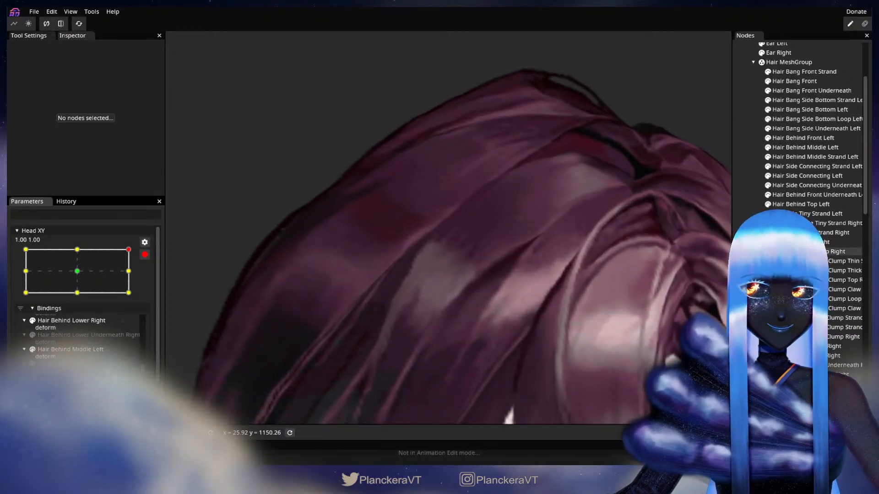
pyautogui.click(472, 304)
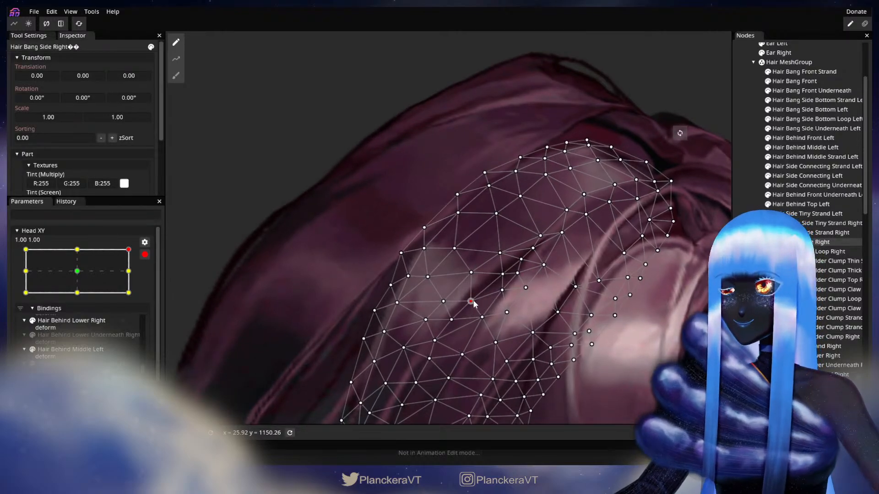
pyautogui.click(502, 274)
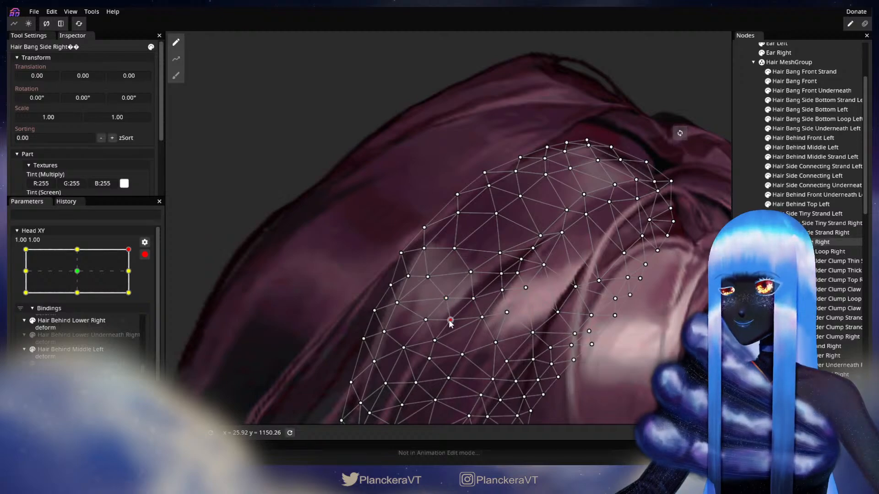
pyautogui.moveTo(450, 323); pyautogui.dragTo(473, 277)
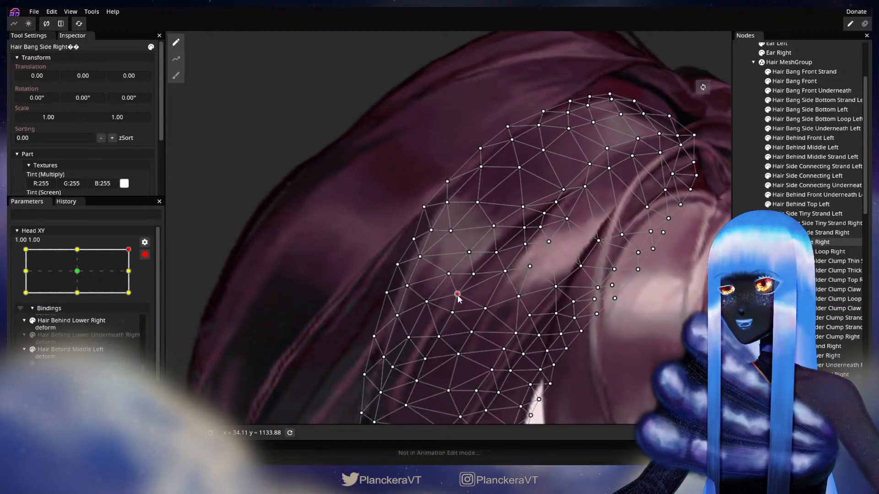
pyautogui.click(615, 342)
# Disarm Head XY and preview the whole head moving around the 1.00, 1.00 corner to check the side bang's crease
pyautogui.scroll(-5, 616, 341)
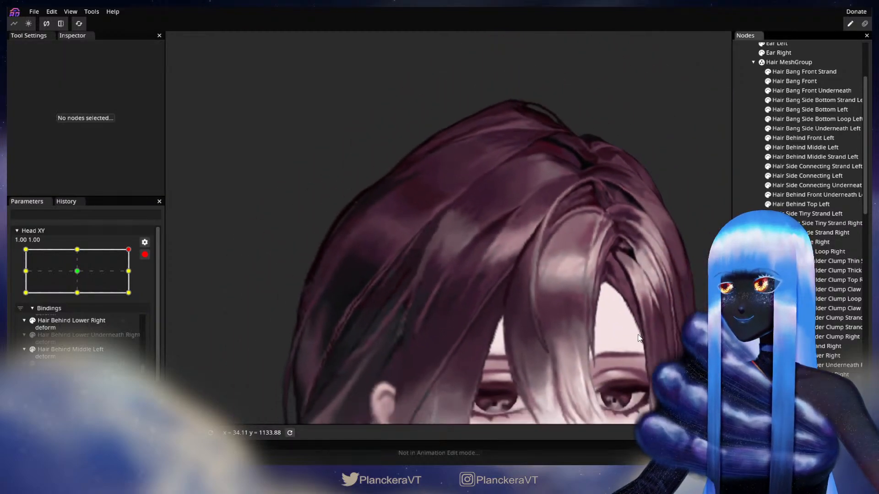
pyautogui.scroll(-5, 640, 335)
pyautogui.scroll(-1, 645, 339)
pyautogui.moveTo(645, 339); pyautogui.dragTo(596, 311)
pyautogui.scroll(-1, 578, 308)
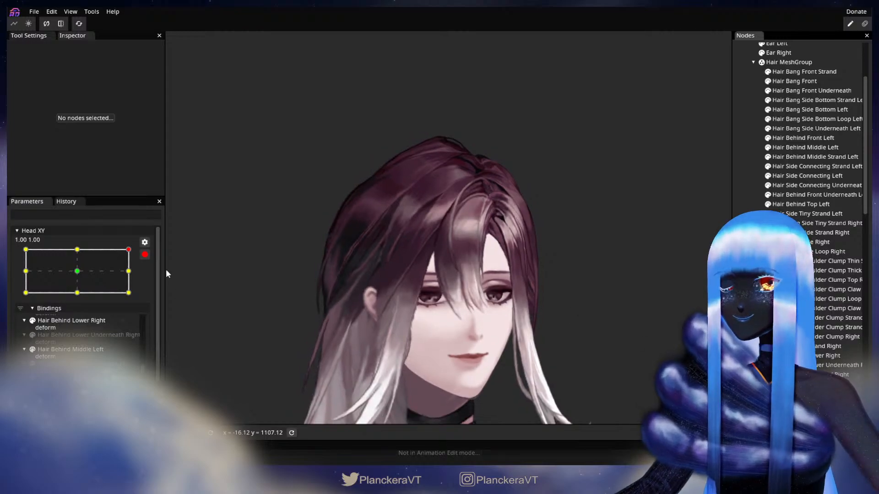
pyautogui.click(145, 255)
pyautogui.moveTo(137, 277); pyautogui.dragTo(145, 297)
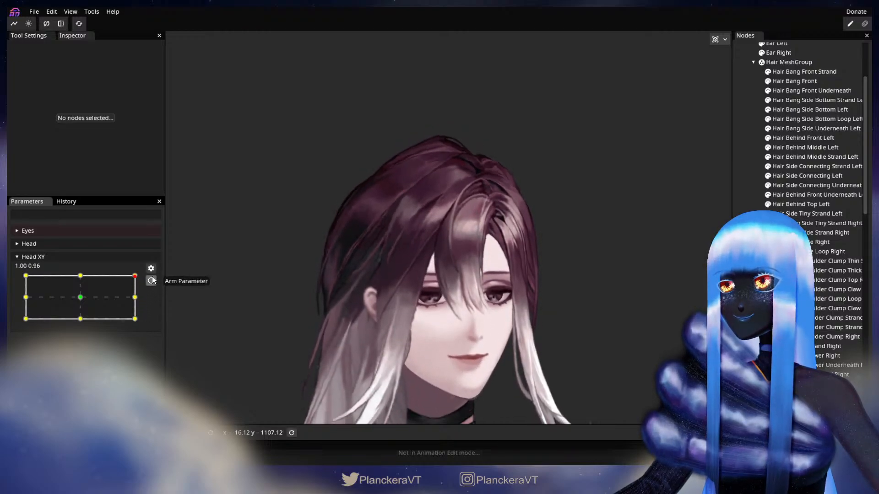
# Re-arm Head XY at 1.00, 1.00 and fine-tune the Hair Bang Side Right vertices beside the grey highlight
pyautogui.click(151, 280)
pyautogui.scroll(5, 405, 302)
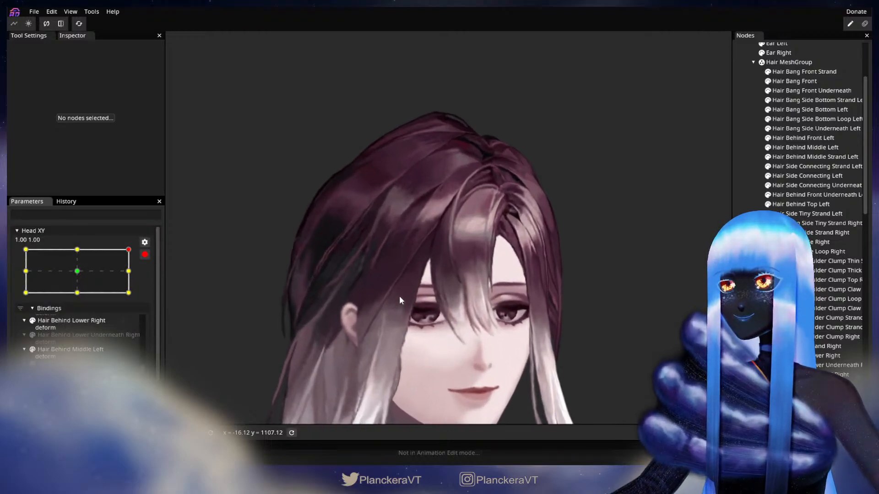
pyautogui.scroll(5, 413, 287)
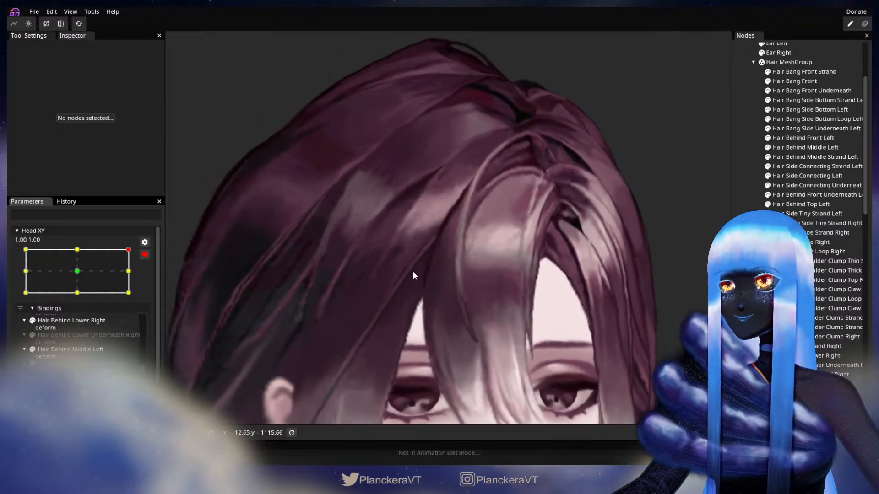
pyautogui.scroll(-3, 470, 328)
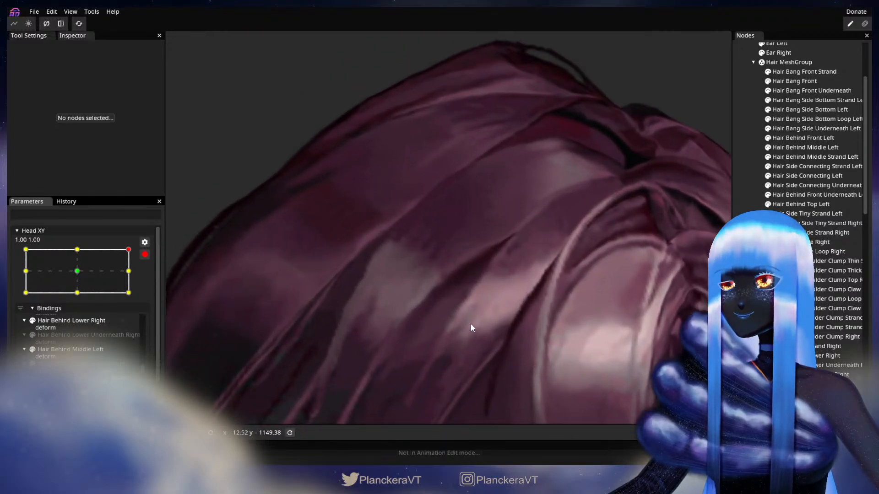
pyautogui.click(463, 303)
pyautogui.scroll(1, 453, 284)
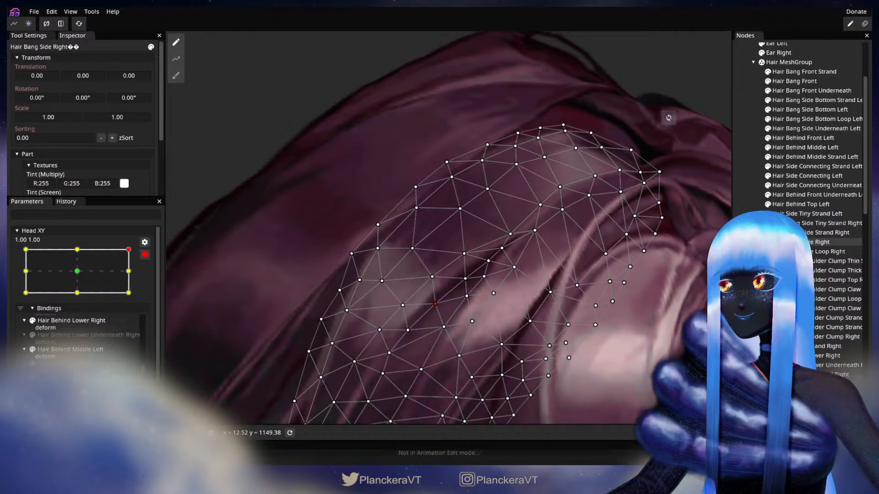
pyautogui.press('Escape')
# Disarm Head XY and preview the whole head turning between the 1.00, 1.00 corner and the middle of that side
pyautogui.scroll(-4, 583, 348)
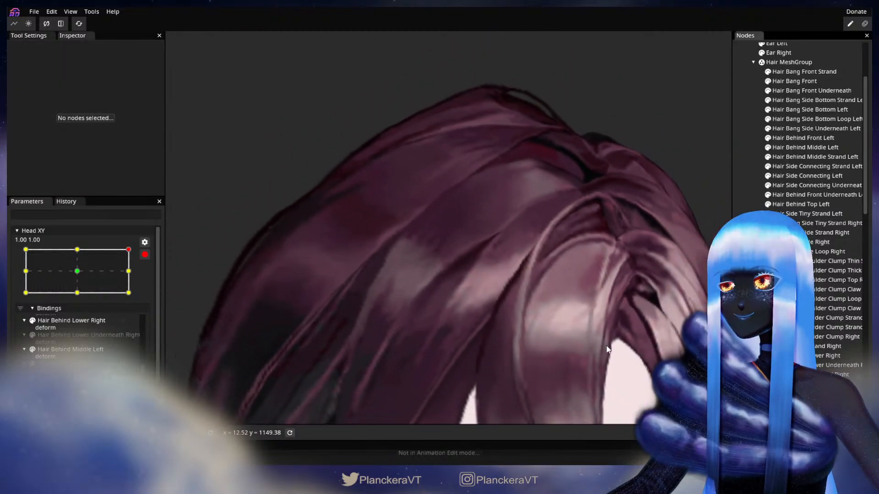
pyautogui.scroll(-4, 609, 346)
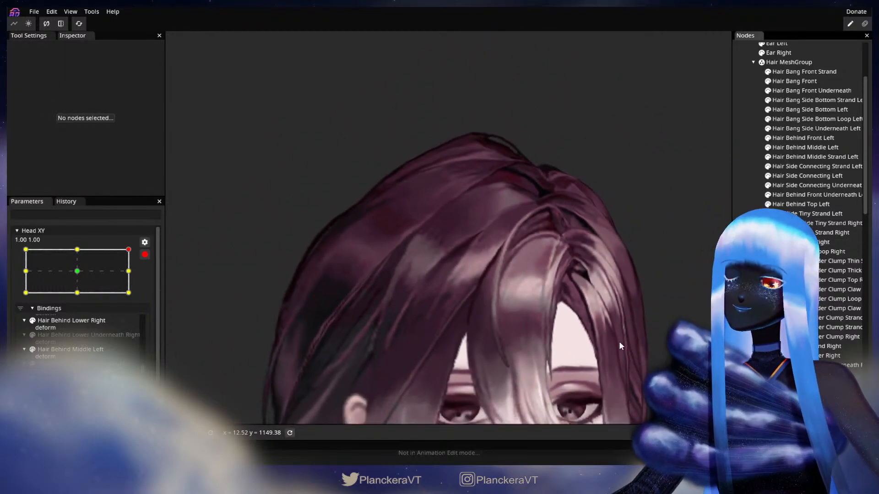
pyautogui.scroll(-5, 619, 343)
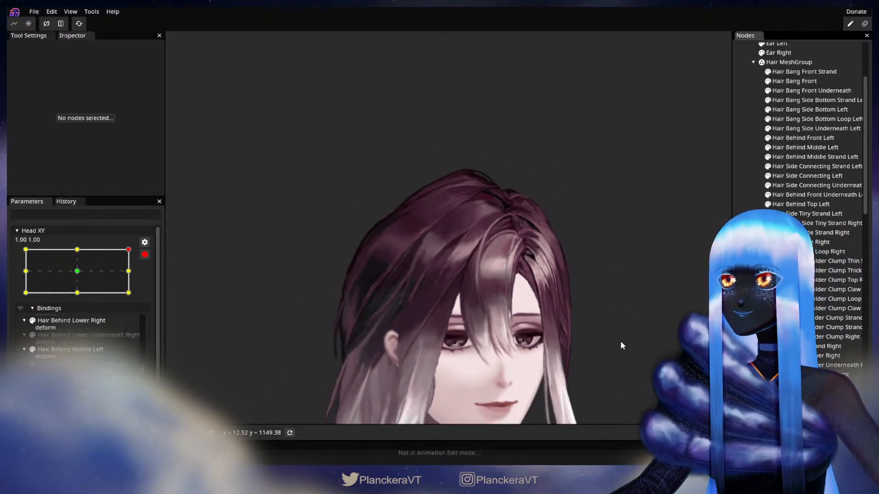
pyautogui.scroll(-3, 621, 345)
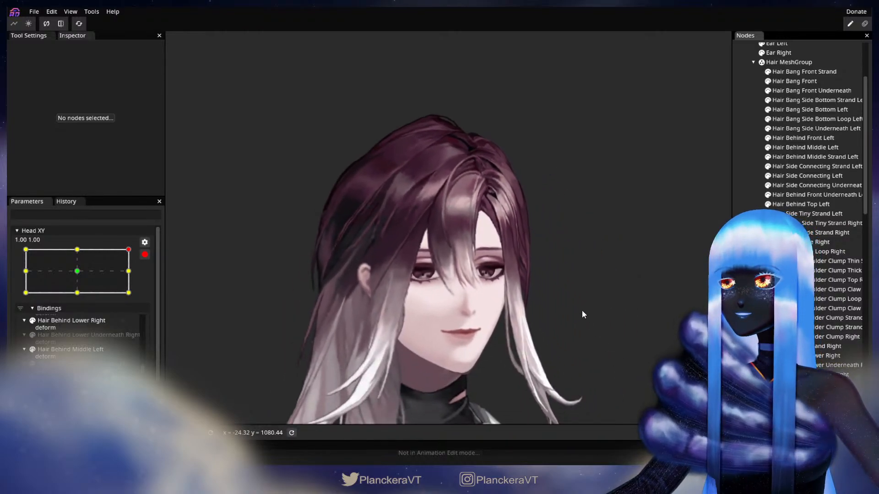
pyautogui.click(146, 256)
pyautogui.moveTo(140, 278)
pyautogui.mouseDown()
pyautogui.moveTo(145, 299)
pyautogui.moveTo(148, 278)
pyautogui.mouseUp()
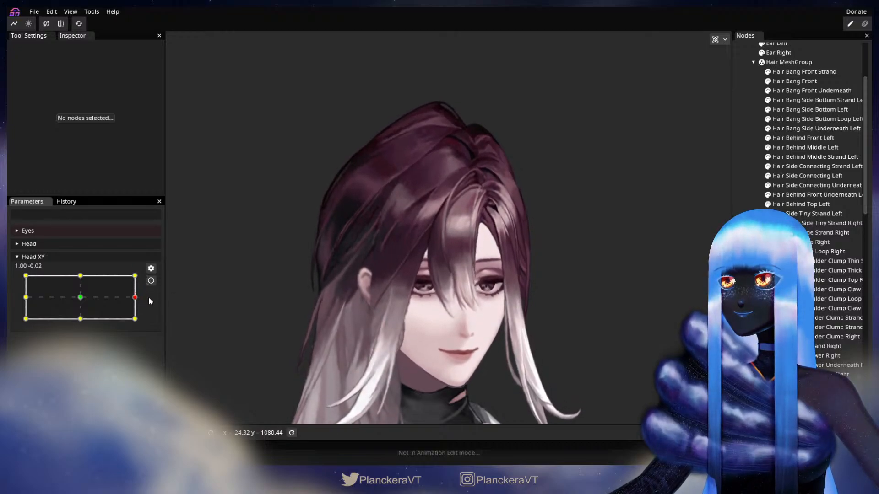
# Arm Head XY at 1.00, 1.00 and nudge the interior Hair Bang Side Right vertices at the upper edge of the grey highlight
pyautogui.click(150, 284)
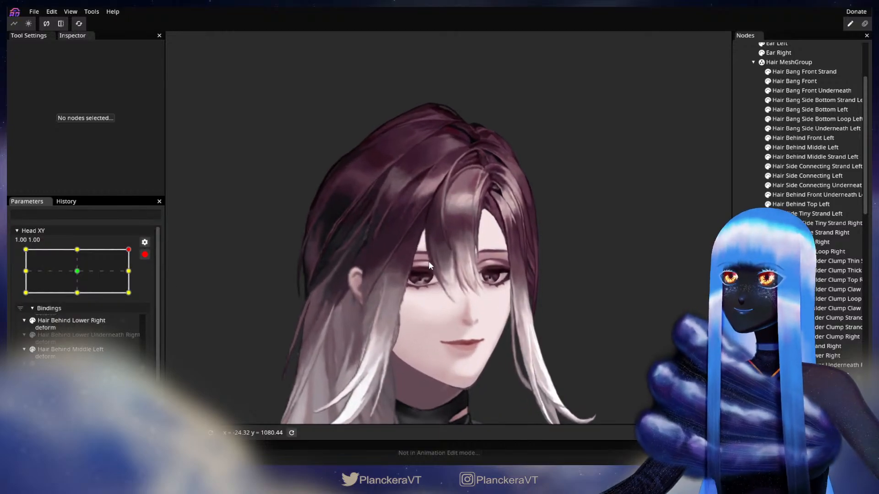
pyautogui.scroll(3, 425, 258)
pyautogui.scroll(2, 424, 259)
pyautogui.moveTo(412, 233); pyautogui.dragTo(479, 312)
pyautogui.scroll(4, 471, 379)
pyautogui.scroll(2, 452, 282)
pyautogui.scroll(2, 479, 311)
pyautogui.click(403, 294)
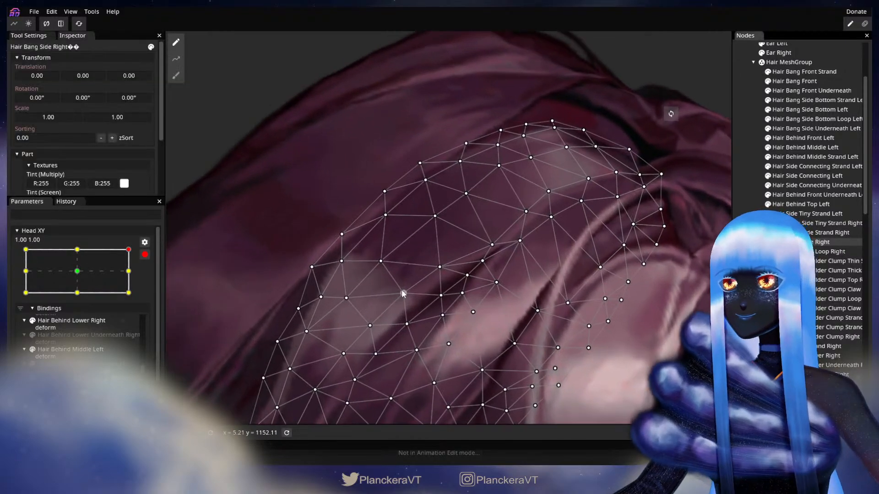
pyautogui.click(440, 269)
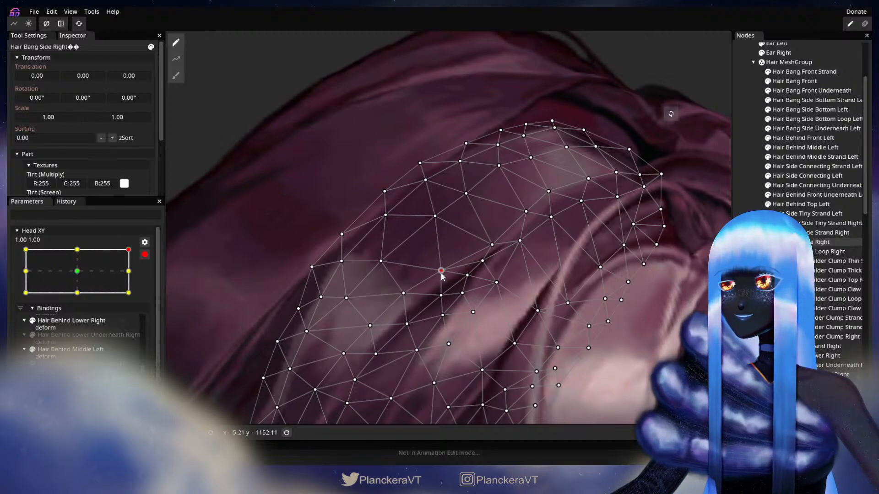
pyautogui.click(523, 358)
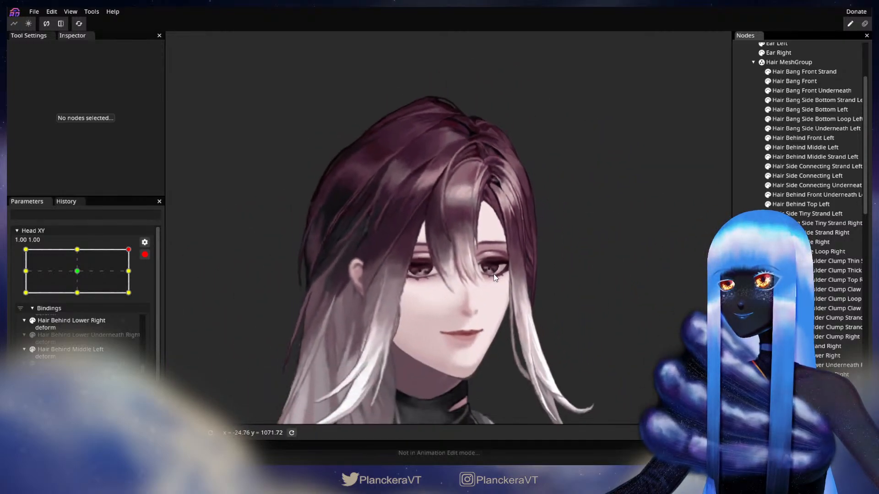
# Disarm Head XY and preview the head turn near 1.00, 1.00 to check the upper part of the side bang
pyautogui.click(145, 254)
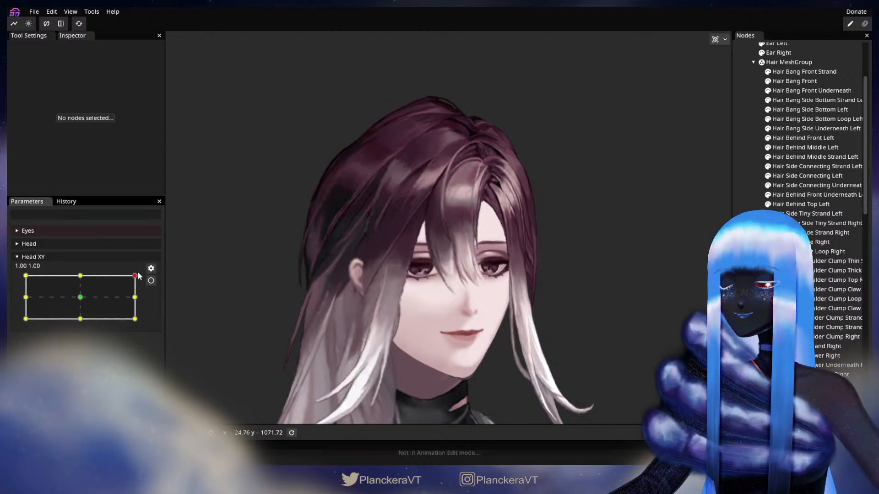
pyautogui.moveTo(138, 278); pyautogui.dragTo(158, 283)
# Arm Head XY at 1.00, 1.00 and adjust Hair Bang Side Right vertices along the thin strand line running below the grey highlight
pyautogui.click(151, 280)
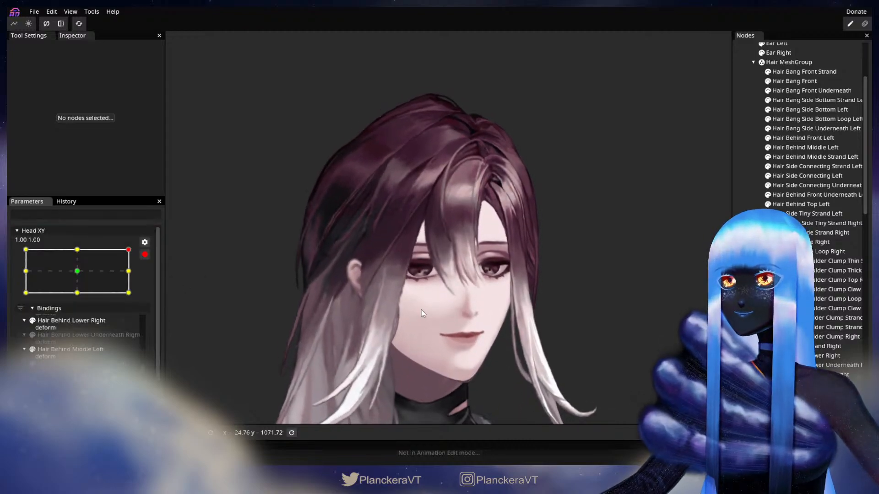
pyautogui.scroll(5, 421, 309)
pyautogui.scroll(3, 414, 304)
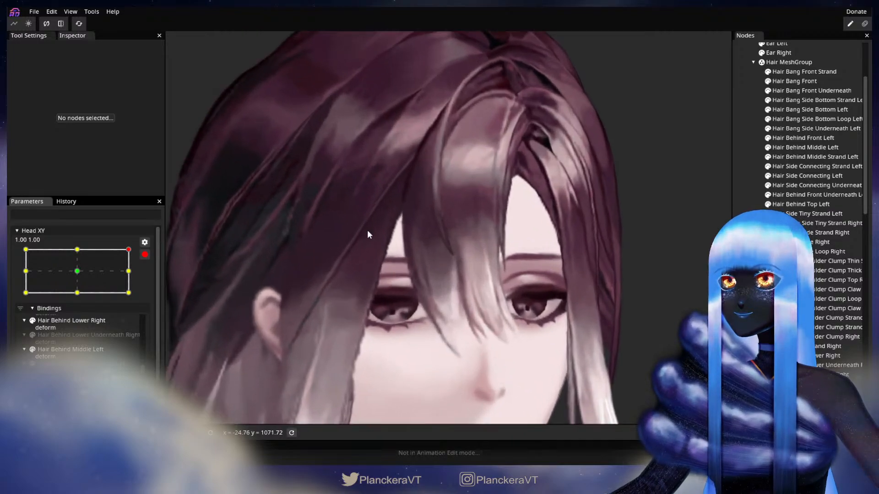
pyautogui.moveTo(367, 230); pyautogui.dragTo(531, 311)
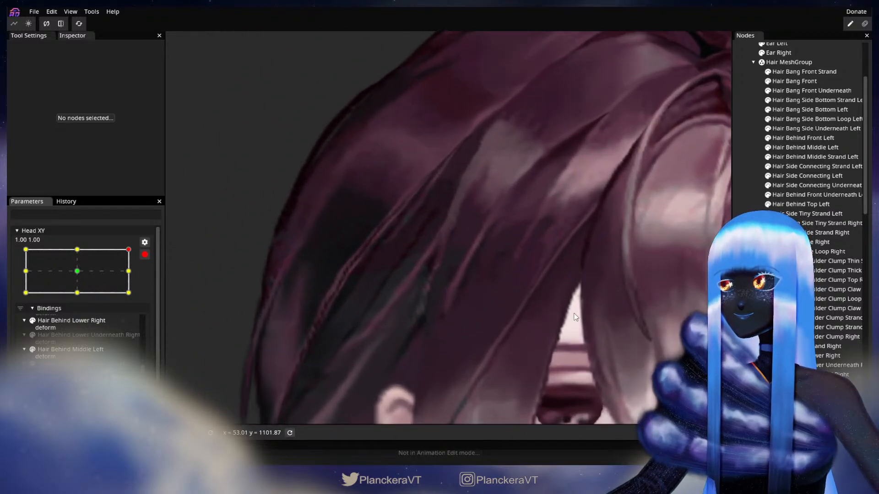
pyautogui.click(483, 318)
pyautogui.scroll(1, 482, 315)
pyautogui.click(463, 323)
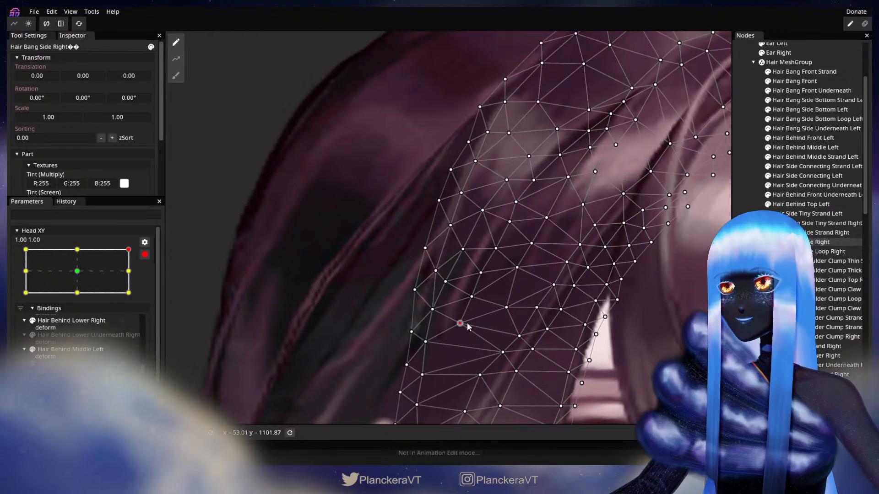
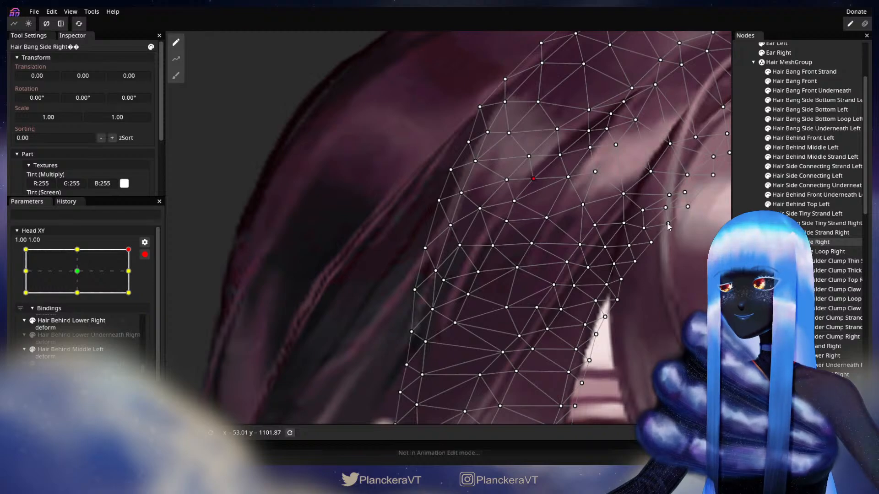
pyautogui.click(788, 242)
# Disarm Head XY and preview the whole head around the 1.00, 1.00 corner to check the lower strand lines
pyautogui.scroll(-4, 619, 292)
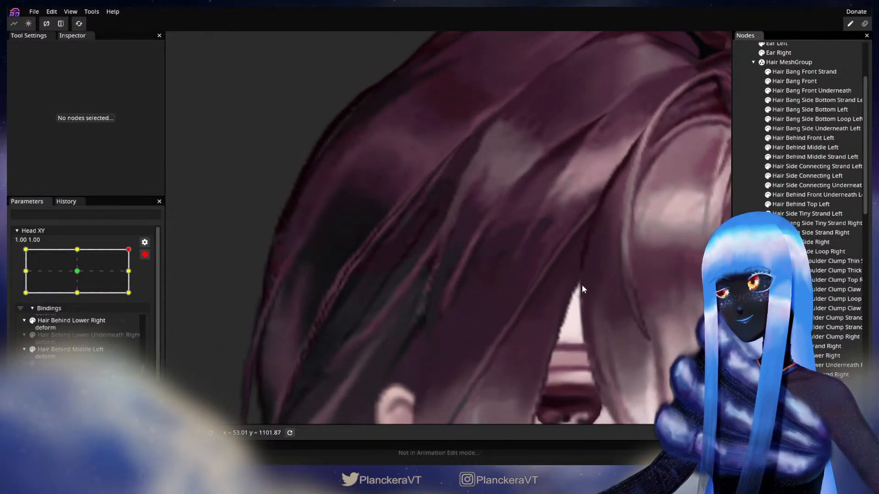
pyautogui.scroll(-5, 582, 296)
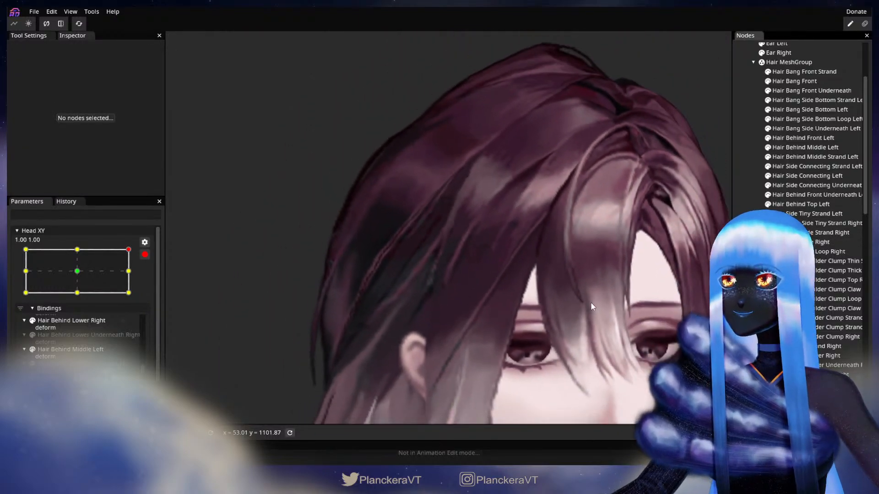
pyautogui.scroll(-5, 593, 305)
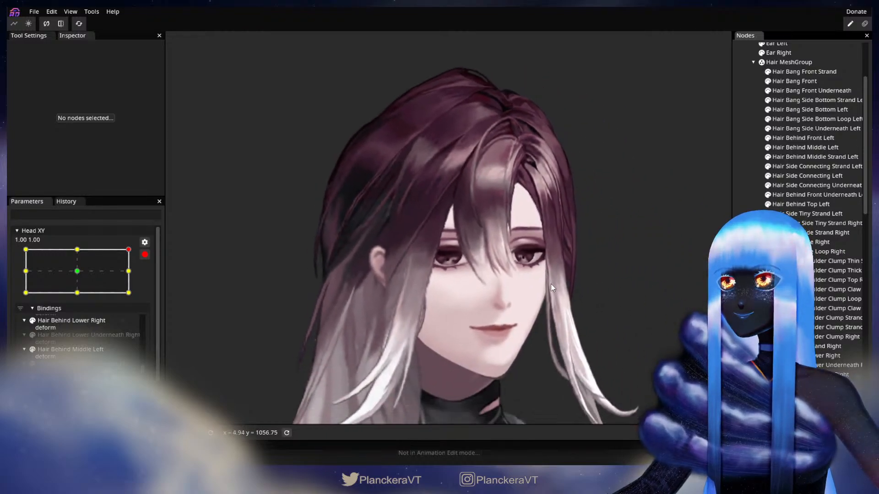
pyautogui.click(145, 254)
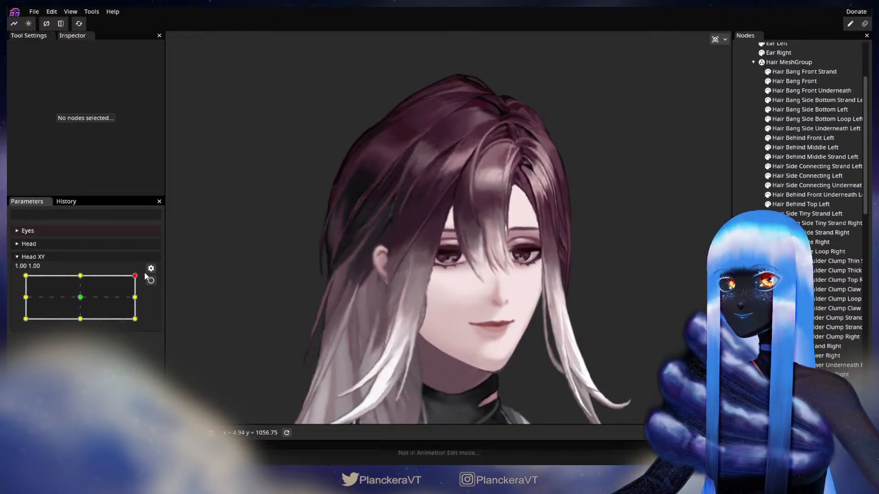
pyautogui.moveTo(140, 277)
pyautogui.mouseDown()
pyautogui.moveTo(143, 297)
pyautogui.moveTo(143, 275)
pyautogui.mouseUp()
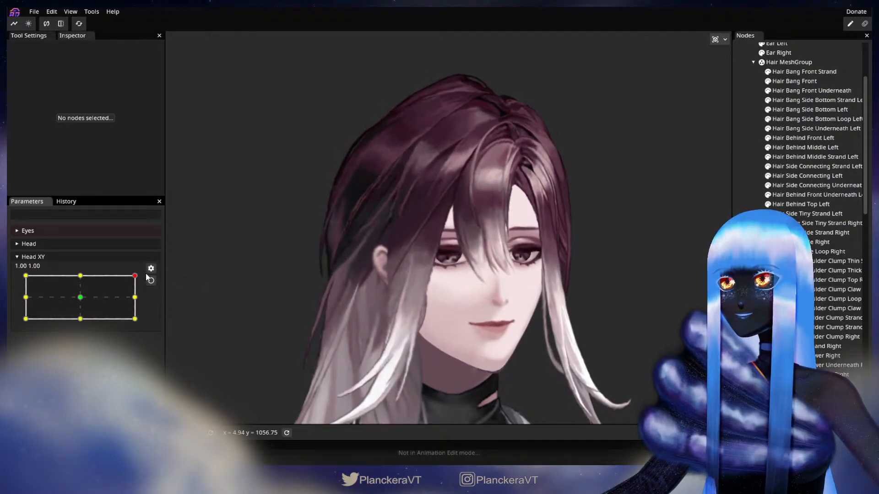
# Arm Head XY at 1.00, 1.00 and nudge the interior Hair Bang Side Right vertices between and just below the grey and pink highlights
pyautogui.click(151, 281)
pyautogui.scroll(3, 458, 232)
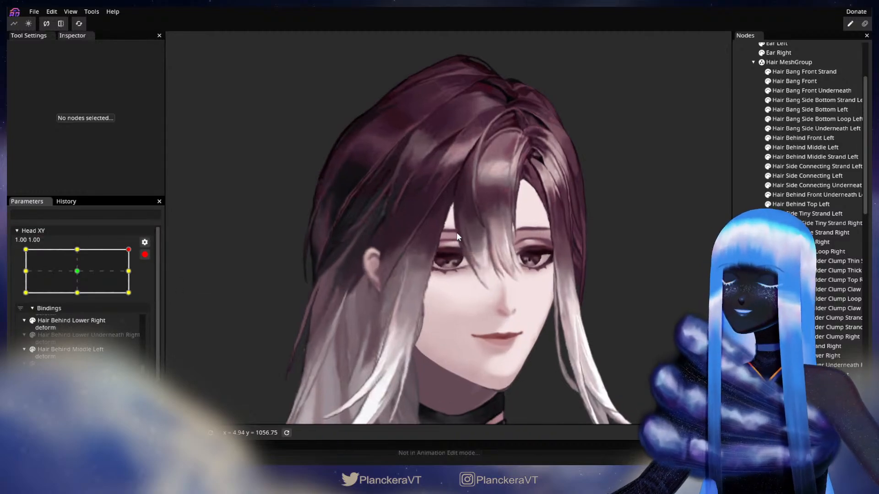
pyautogui.scroll(5, 463, 233)
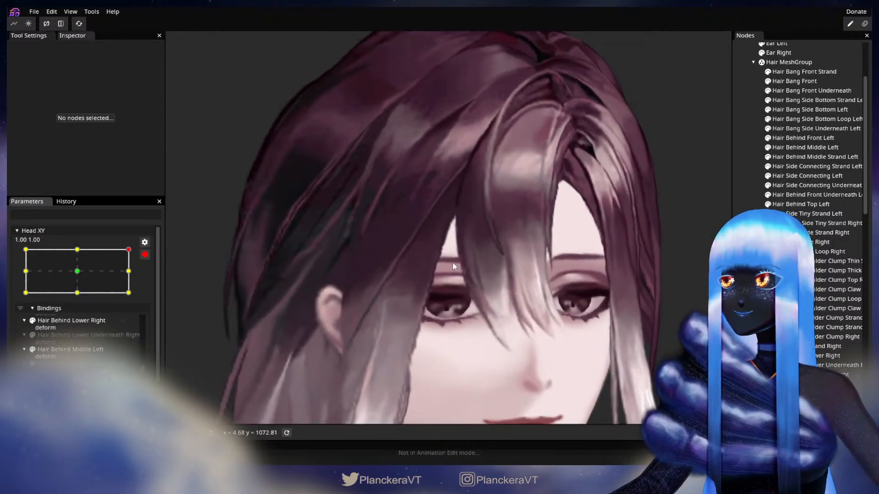
pyautogui.scroll(4, 455, 293)
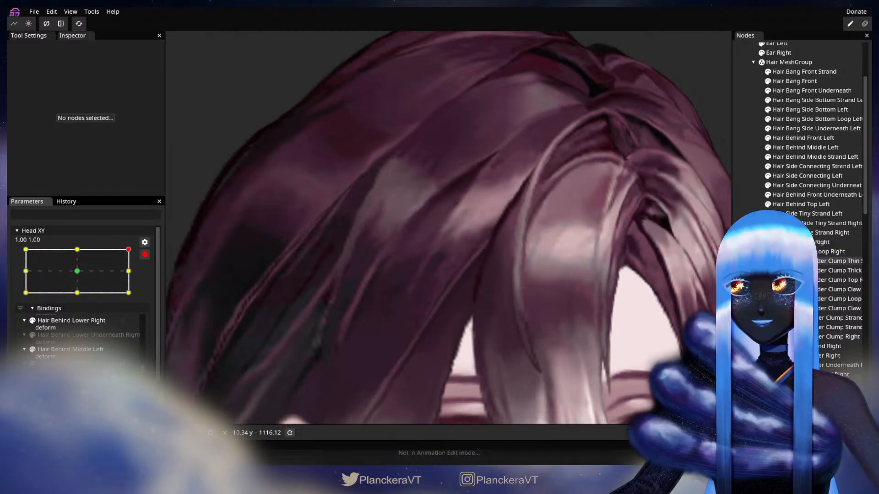
pyautogui.click(403, 309)
pyautogui.scroll(3, 448, 289)
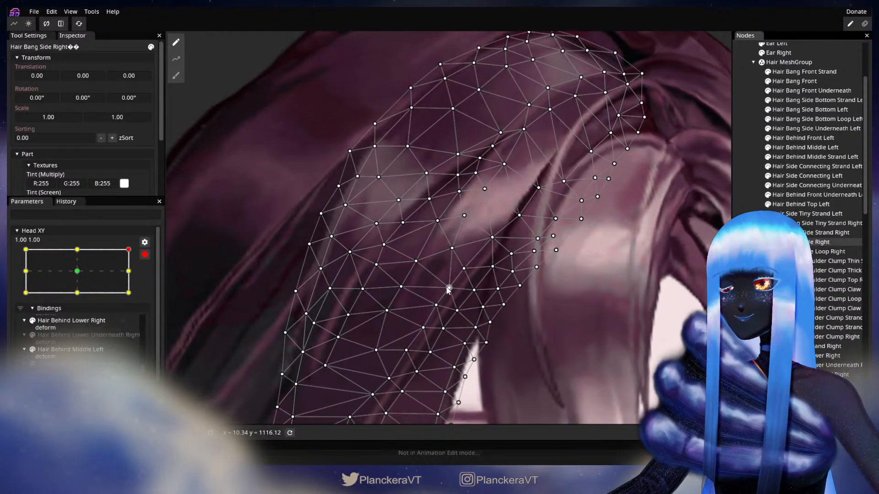
pyautogui.click(448, 288)
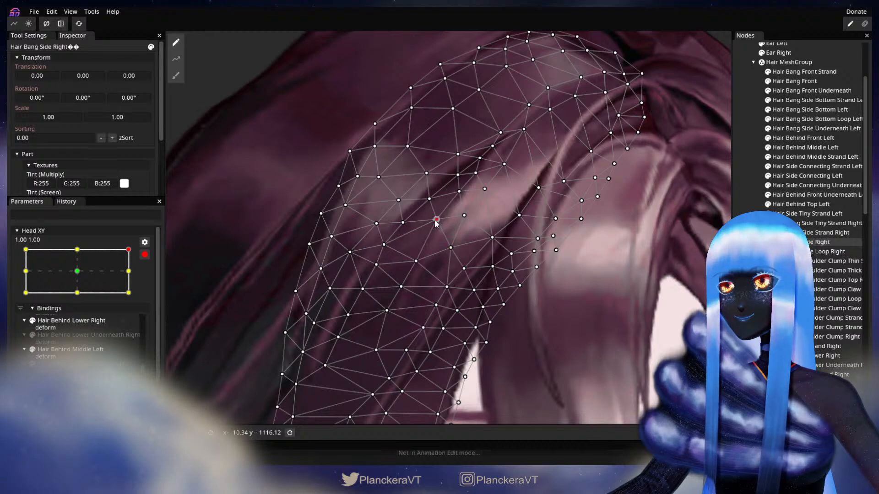
pyautogui.moveTo(640, 190); pyautogui.dragTo(511, 230)
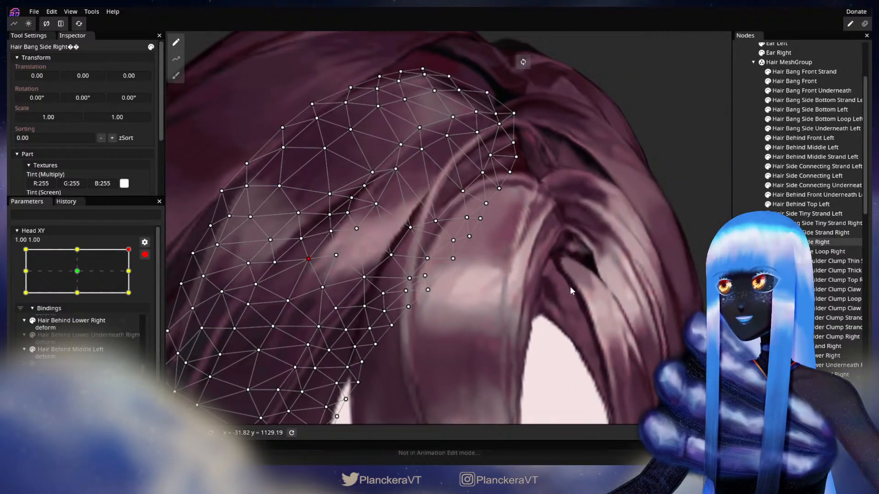
pyautogui.moveTo(363, 372); pyautogui.dragTo(505, 278)
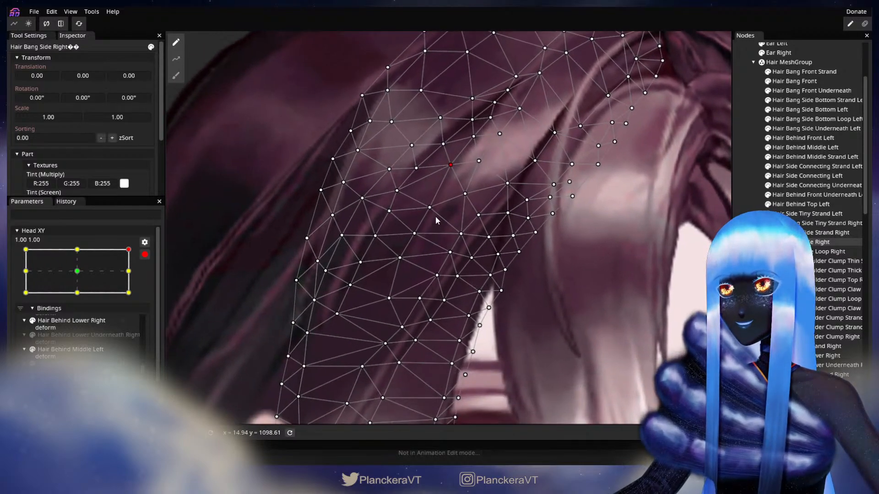
pyautogui.click(427, 208)
pyautogui.moveTo(426, 212); pyautogui.dragTo(449, 262)
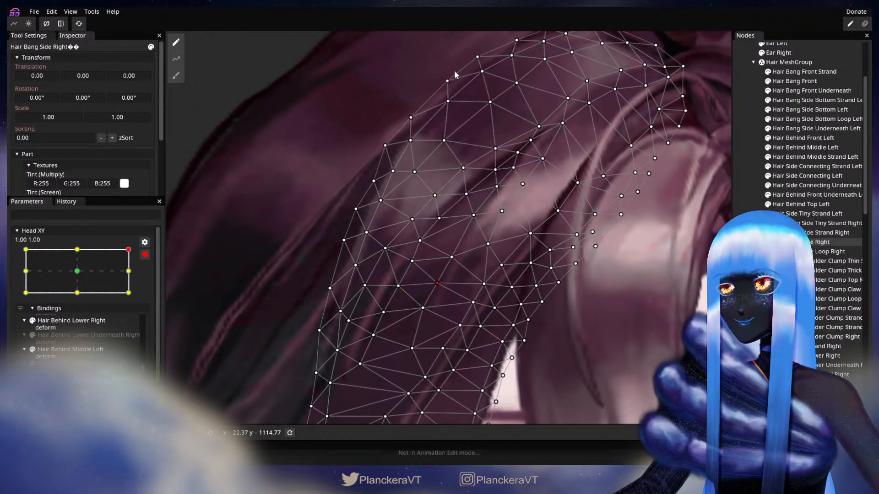
pyautogui.click(595, 311)
# Disarm Head XY and preview small head turns around 1.00, 1.00 to check the side bang's highlight area
pyautogui.scroll(-5, 595, 310)
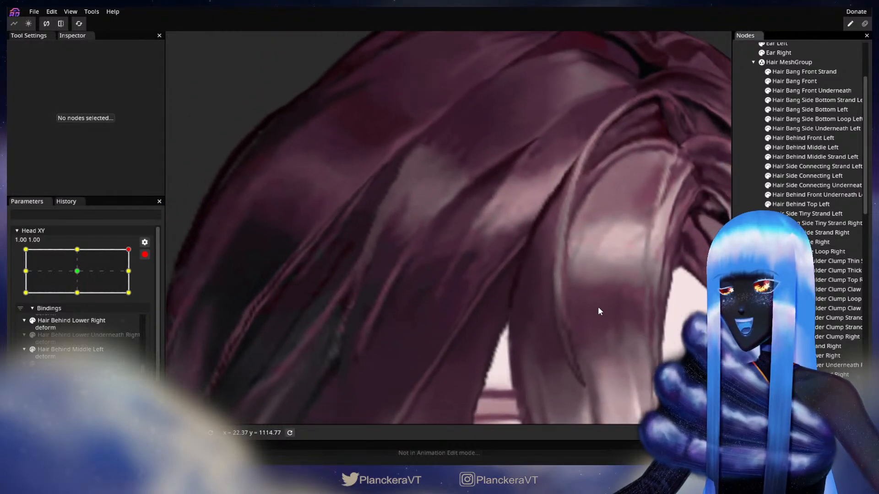
pyautogui.scroll(-6, 601, 317)
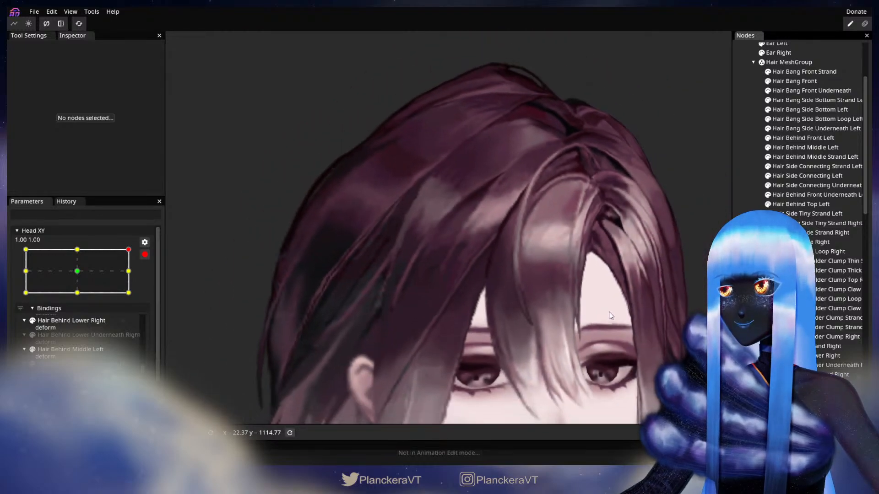
pyautogui.scroll(-6, 610, 316)
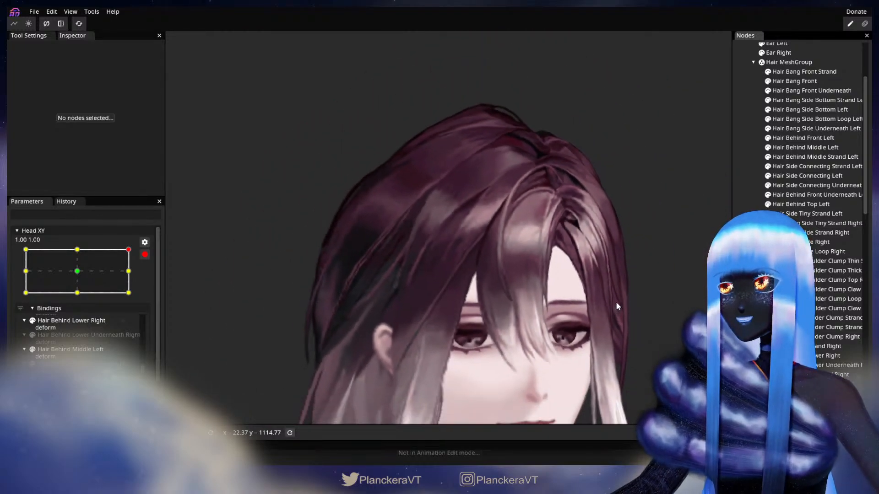
pyautogui.scroll(-4, 617, 306)
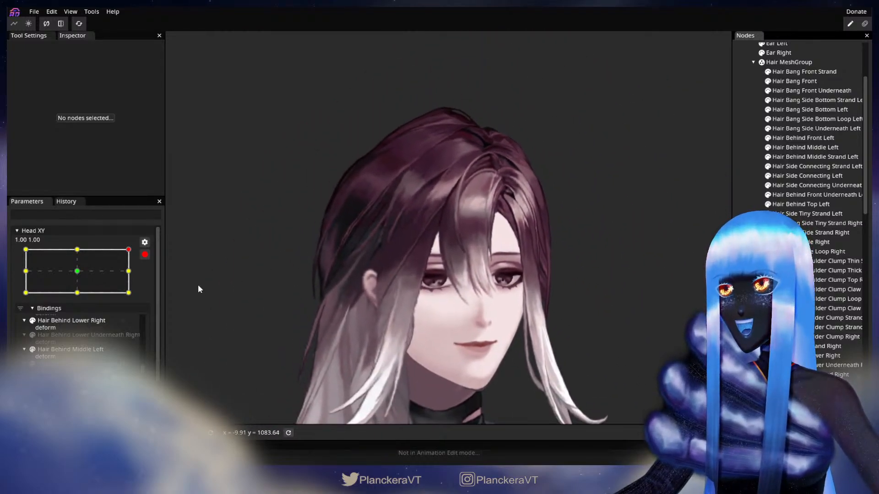
pyautogui.click(145, 255)
pyautogui.moveTo(134, 276)
pyautogui.mouseDown()
pyautogui.moveTo(142, 287)
pyautogui.moveTo(144, 275)
pyautogui.mouseUp()
pyautogui.moveTo(147, 288)
pyautogui.mouseDown()
pyautogui.moveTo(150, 303)
pyautogui.moveTo(157, 276)
pyautogui.mouseUp()
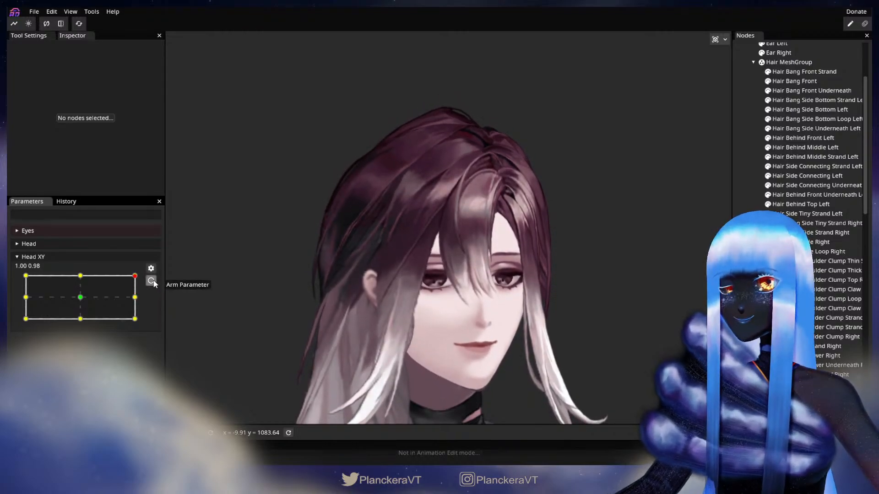
# Arm Head XY at 1.00, 1.00 and shift the Hair Bang Side Right vertices along the lower edge of the pink highlight
pyautogui.click(150, 281)
pyautogui.scroll(3, 423, 273)
pyautogui.scroll(5, 423, 270)
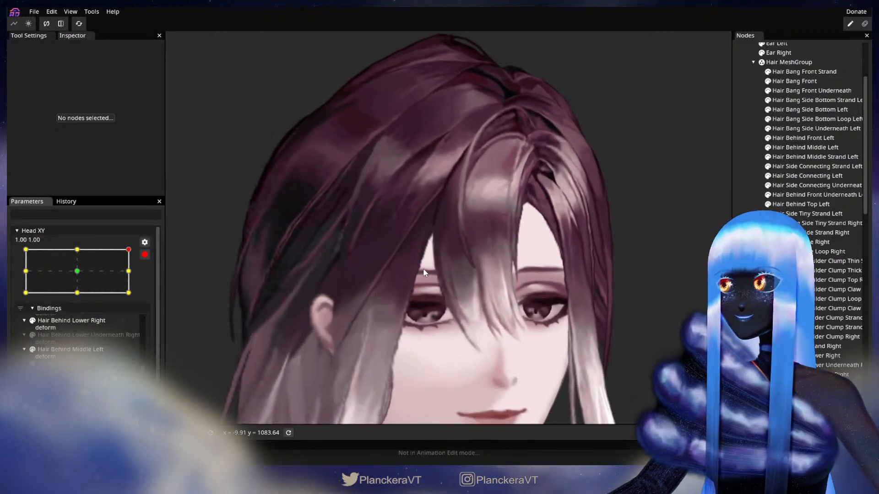
pyautogui.scroll(5, 474, 328)
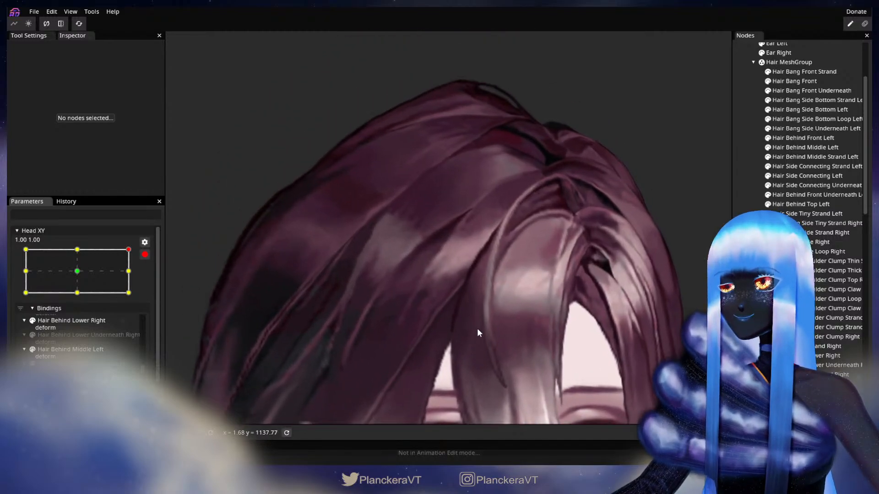
pyautogui.scroll(2, 504, 295)
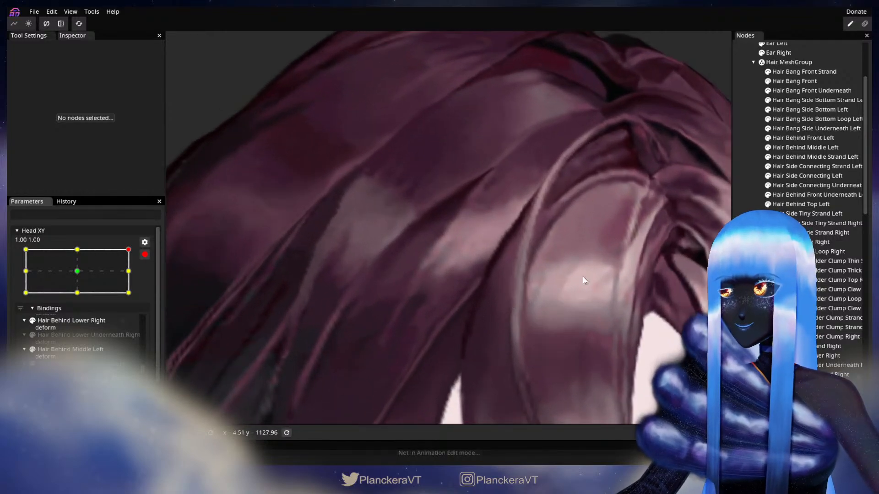
pyautogui.click(799, 242)
pyautogui.scroll(2, 432, 310)
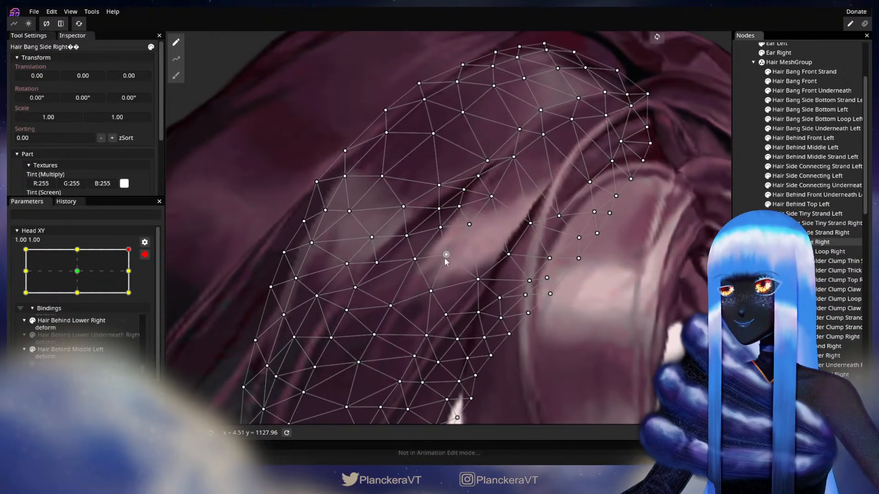
pyautogui.click(446, 263)
pyautogui.moveTo(478, 279); pyautogui.dragTo(479, 280)
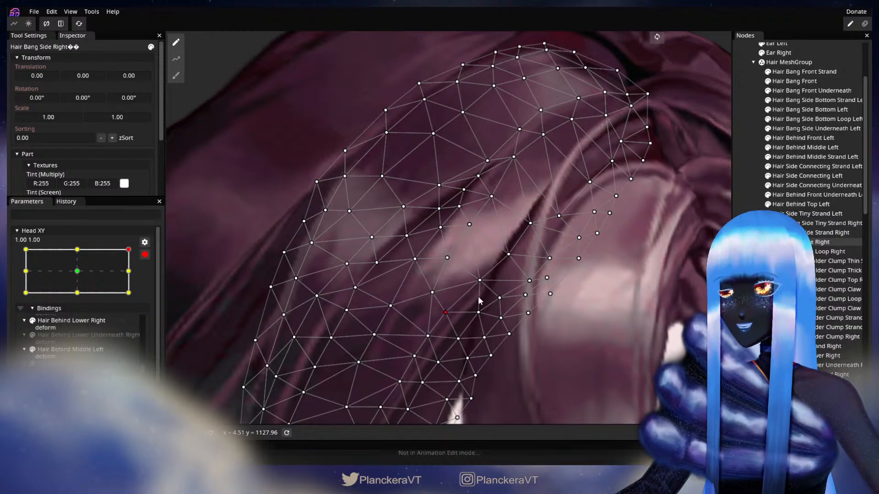
pyautogui.moveTo(480, 285); pyautogui.dragTo(545, 233)
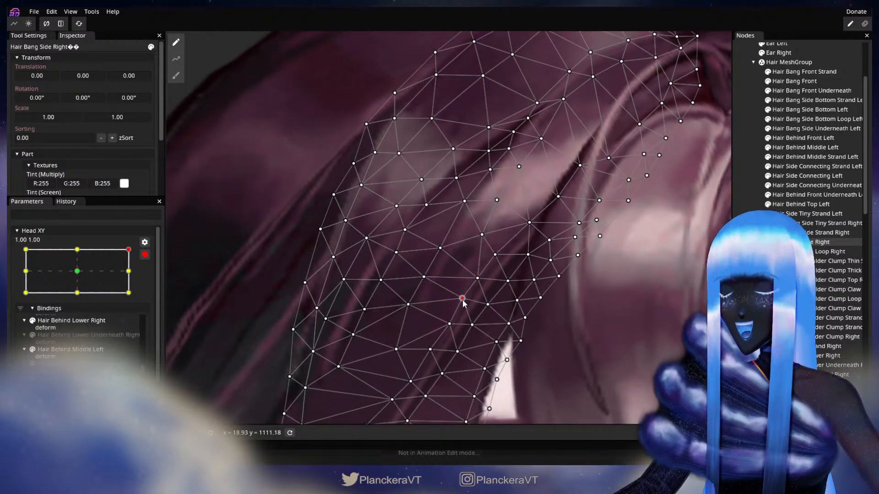
# Adjust the Hair Bang Side Right vertices along the long diagonal strand line, working down to the level of the ear and eye
pyautogui.moveTo(467, 306)
pyautogui.mouseDown()
pyautogui.moveTo(494, 295)
pyautogui.moveTo(463, 292)
pyautogui.mouseUp()
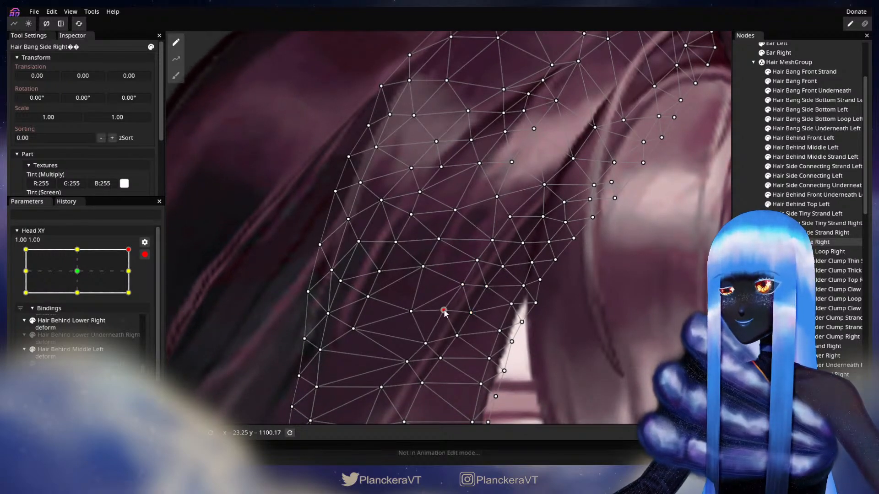
pyautogui.moveTo(461, 333); pyautogui.dragTo(462, 289)
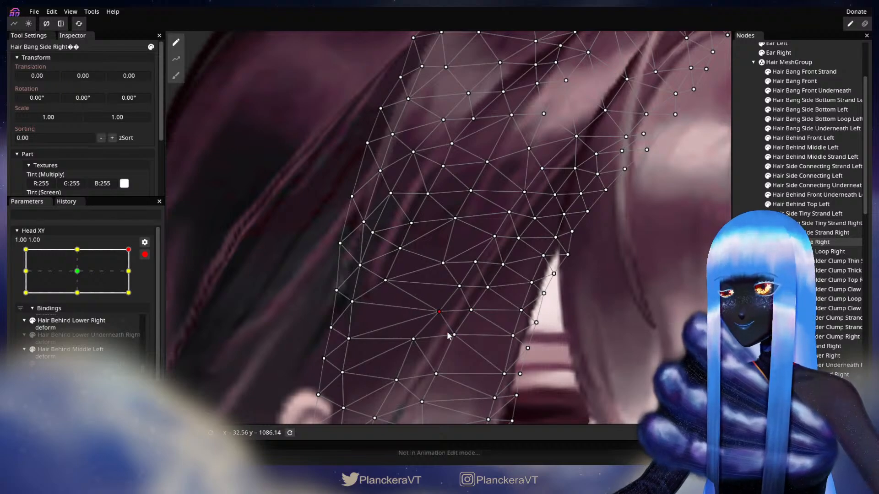
pyautogui.moveTo(449, 337); pyautogui.dragTo(435, 262)
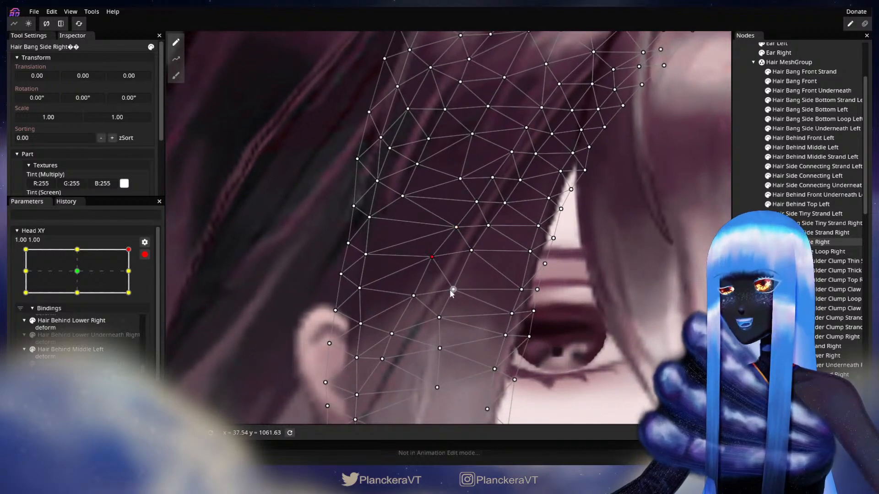
pyautogui.click(439, 318)
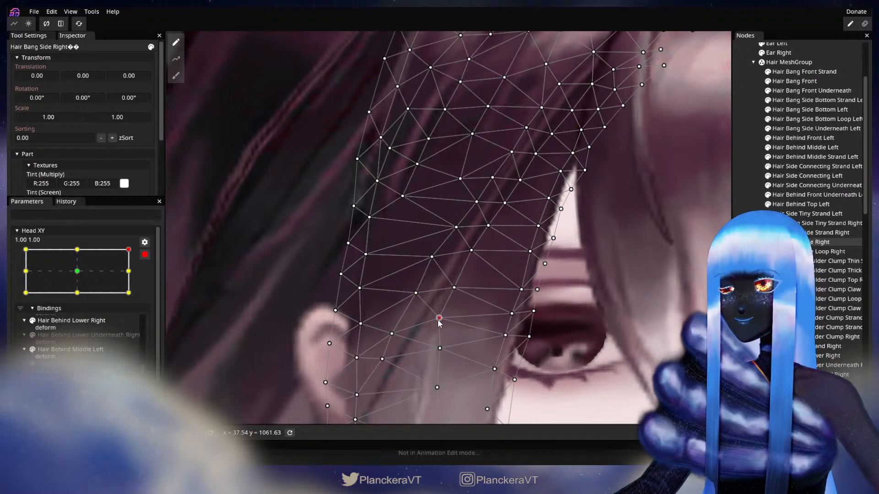
pyautogui.click(751, 275)
# Disarm Head XY and preview the whole head near 1.00, 1.00 to check the side bang's long strand line
pyautogui.scroll(-3, 596, 274)
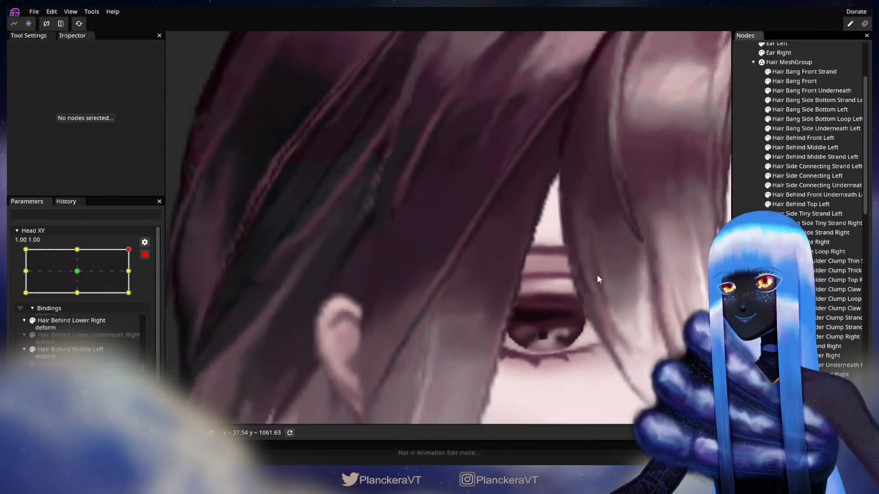
pyautogui.scroll(-5, 601, 280)
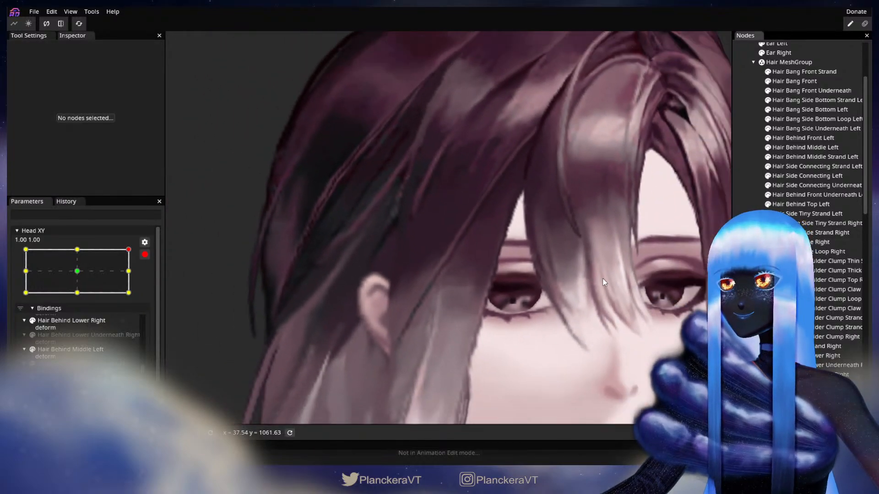
pyautogui.scroll(-5, 602, 275)
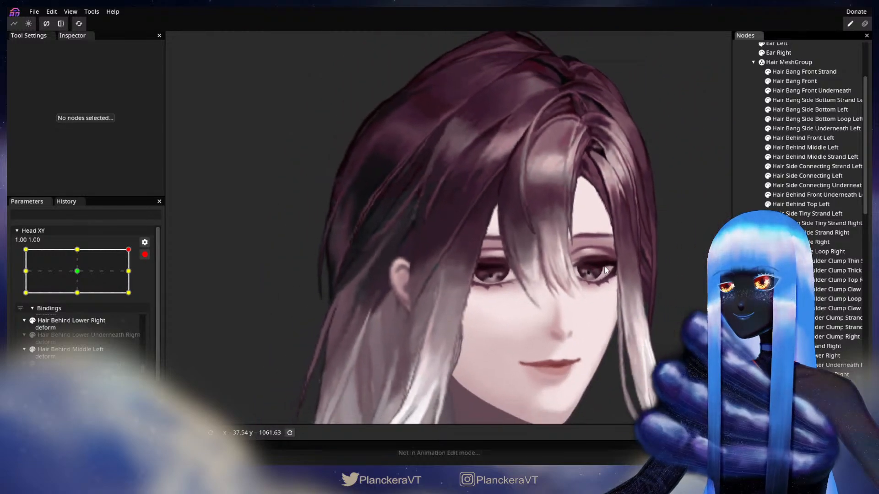
pyautogui.scroll(-5, 607, 268)
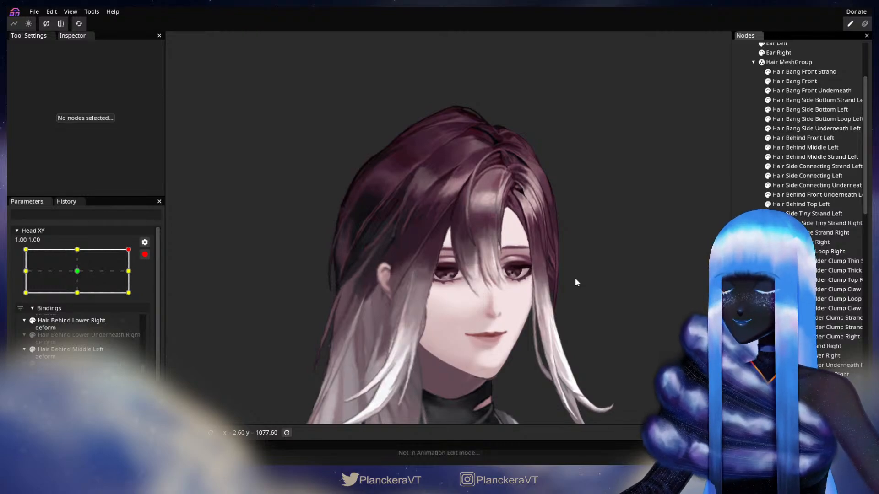
pyautogui.click(144, 255)
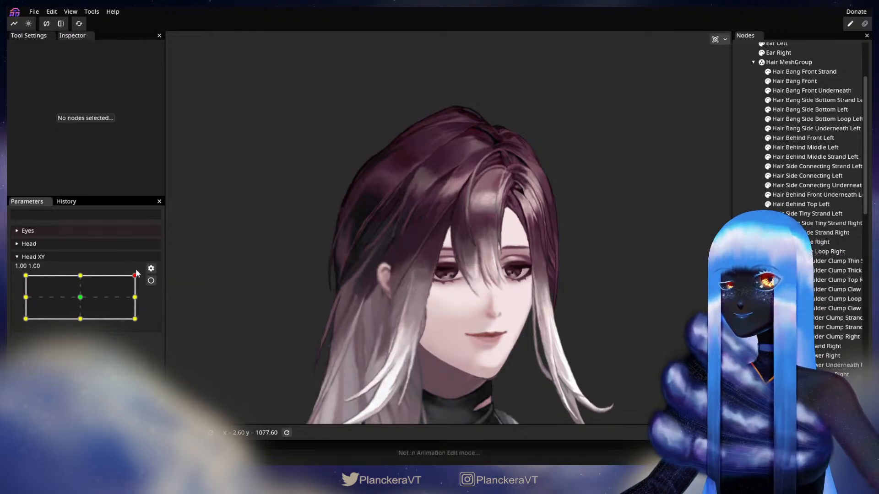
pyautogui.moveTo(136, 277)
pyautogui.mouseDown()
pyautogui.moveTo(143, 302)
pyautogui.moveTo(146, 277)
pyautogui.mouseUp()
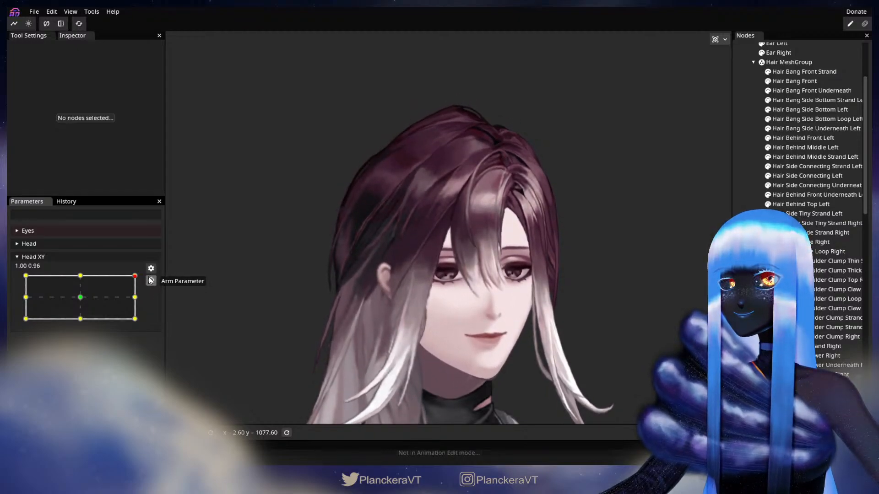
pyautogui.moveTo(135, 277)
pyautogui.mouseDown()
pyautogui.moveTo(136, 293)
pyautogui.moveTo(135, 276)
pyautogui.mouseUp()
# Arm Head XY at 1.00, 1.00 and fine-tune the Hair Bang Side Right vertices inside the pink highlight
pyautogui.click(151, 280)
pyautogui.scroll(5, 435, 290)
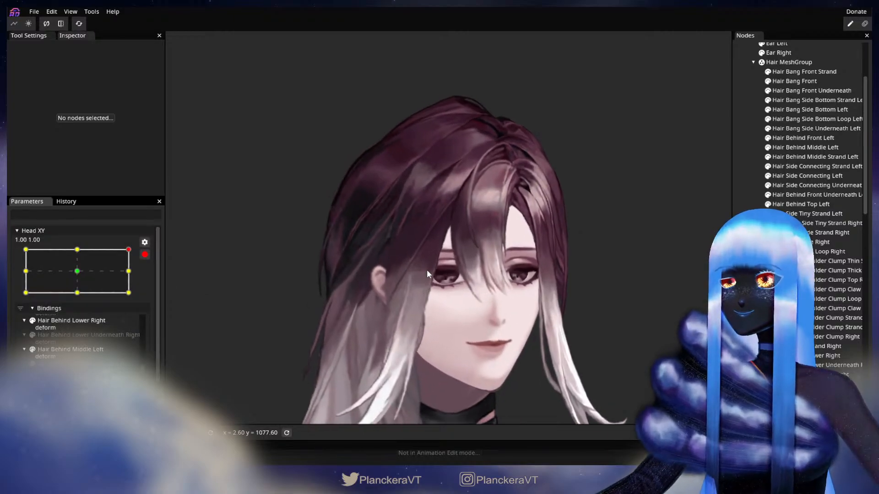
pyautogui.scroll(5, 460, 249)
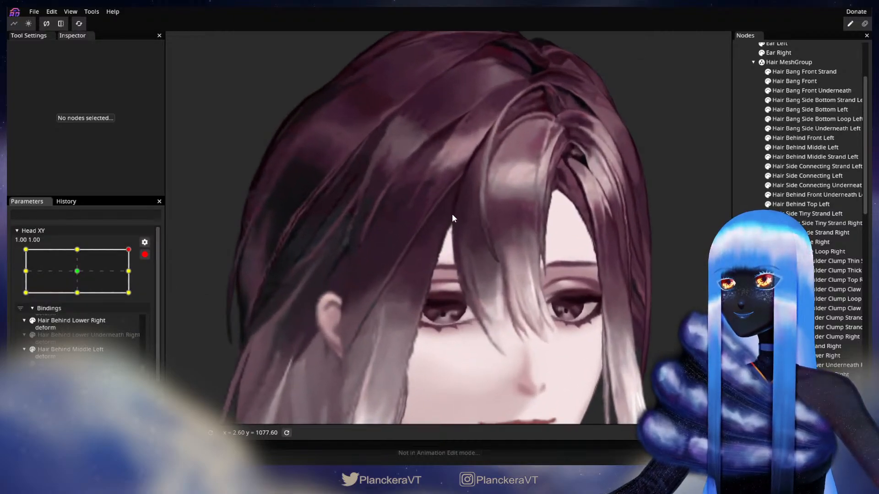
pyautogui.scroll(5, 463, 296)
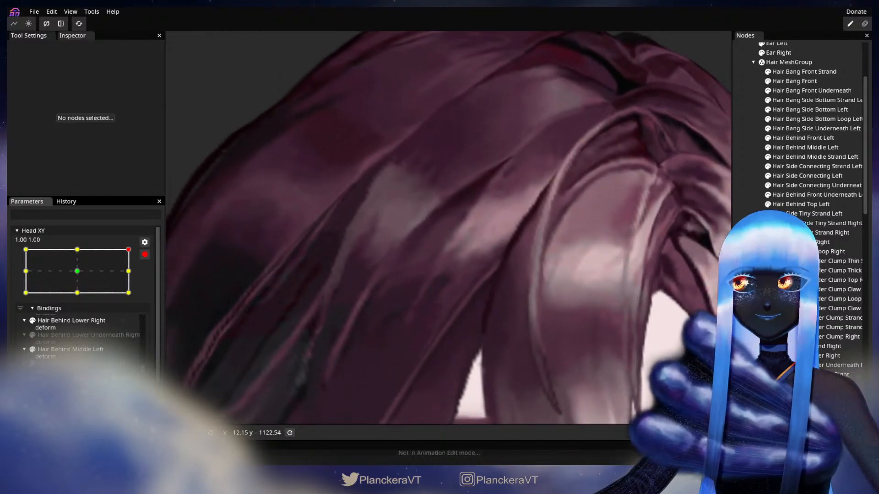
pyautogui.click(824, 243)
pyautogui.scroll(1, 459, 271)
pyautogui.click(457, 271)
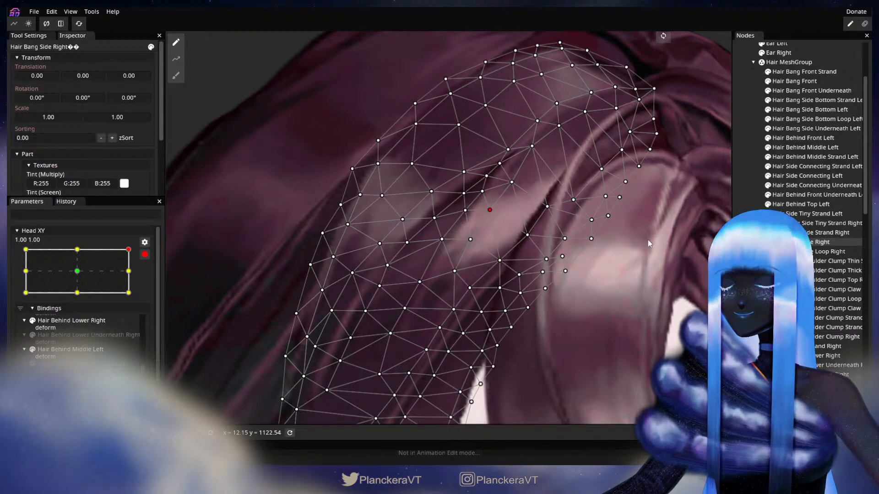
pyautogui.click(622, 328)
pyautogui.scroll(-5, 625, 322)
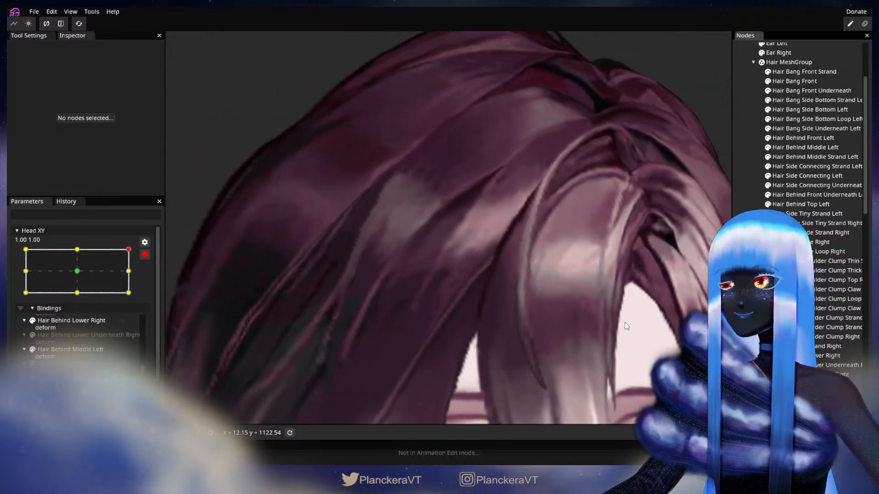
pyautogui.scroll(-5, 628, 296)
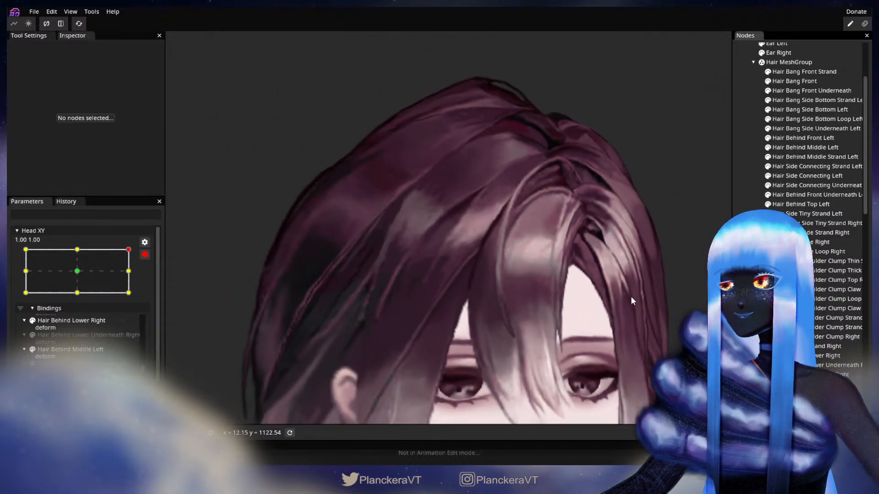
# Disarm Head XY and preview the head around 1.00, 1.00 to check the side bang's pink highlight
pyautogui.scroll(-4, 633, 295)
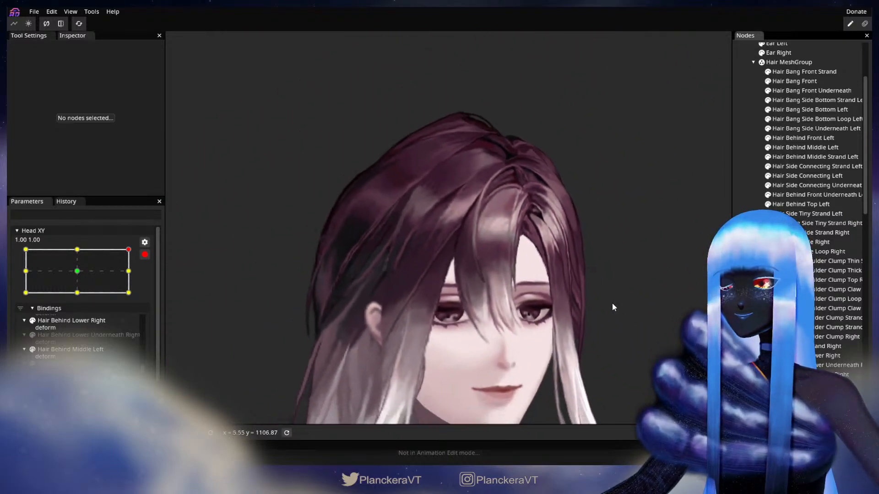
pyautogui.click(145, 254)
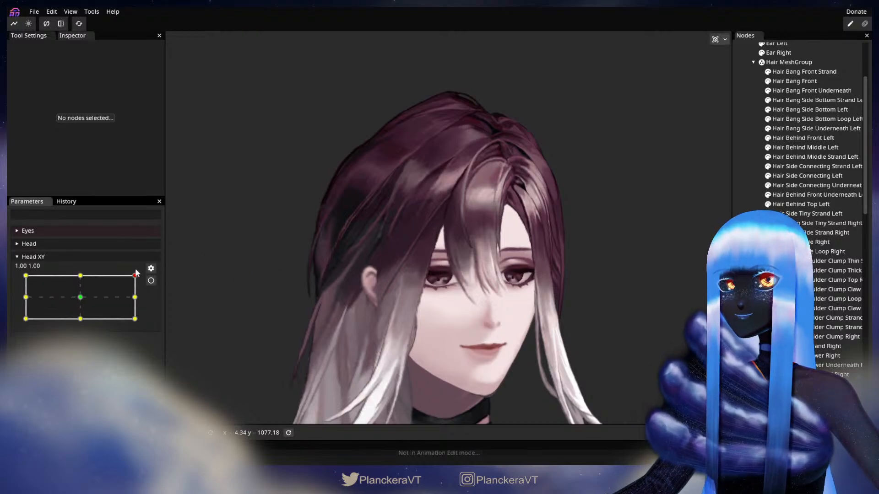
pyautogui.moveTo(135, 276)
pyautogui.mouseDown()
pyautogui.moveTo(140, 306)
pyautogui.moveTo(144, 276)
pyautogui.mouseUp()
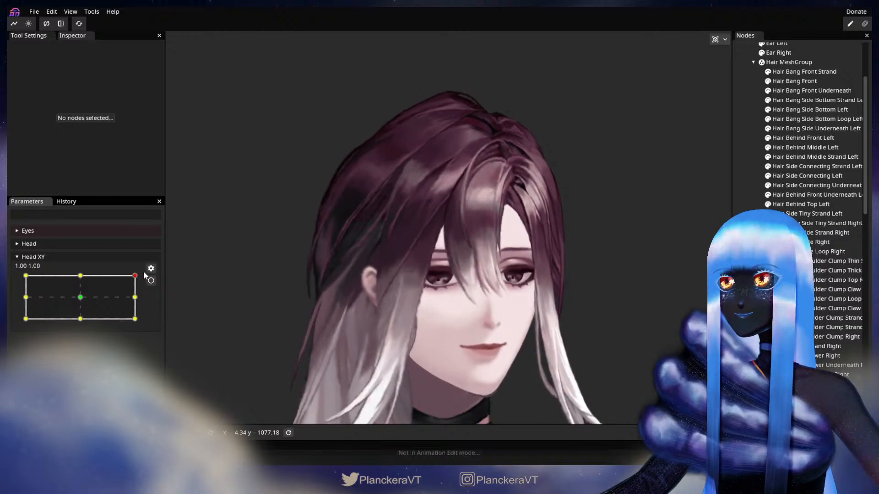
# Arm Head XY at 1.00, 1.00 and nudge the Hair Bang Side Right vertices inside and around the pink highlight
pyautogui.click(151, 281)
pyautogui.scroll(5, 424, 311)
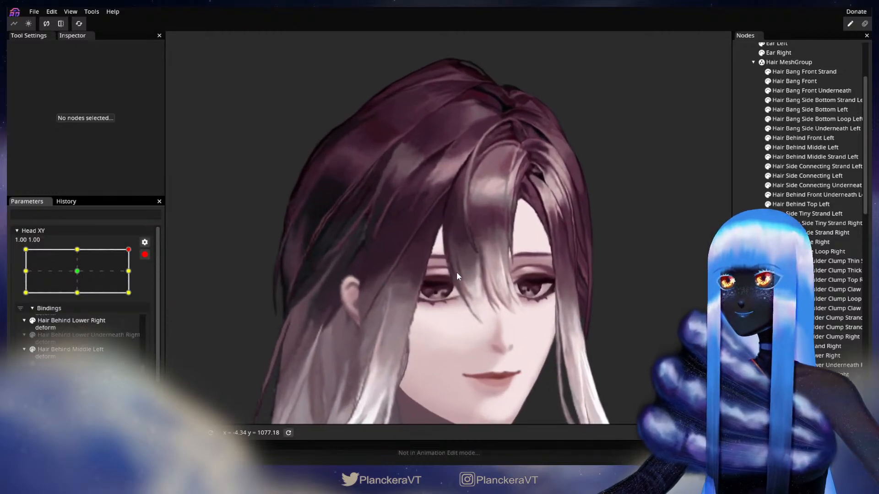
pyautogui.scroll(2, 466, 268)
pyautogui.moveTo(465, 270); pyautogui.dragTo(463, 314)
pyautogui.scroll(2, 467, 342)
pyautogui.scroll(2, 467, 342)
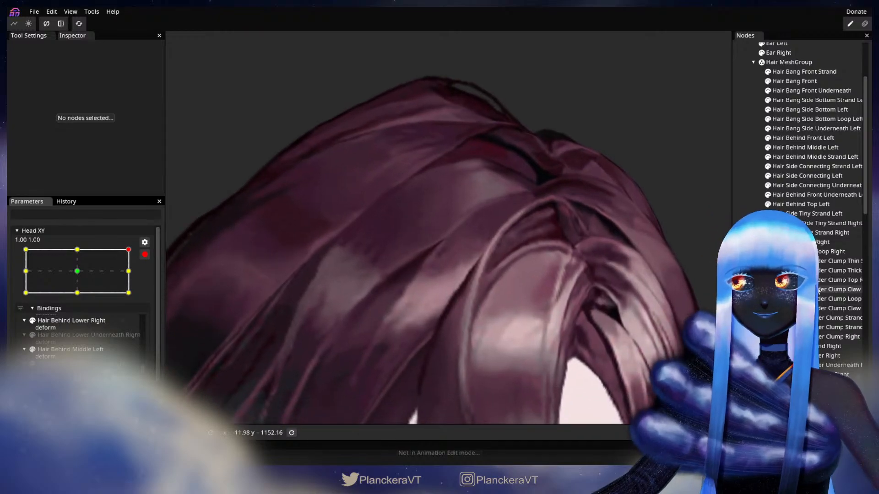
pyautogui.click(824, 242)
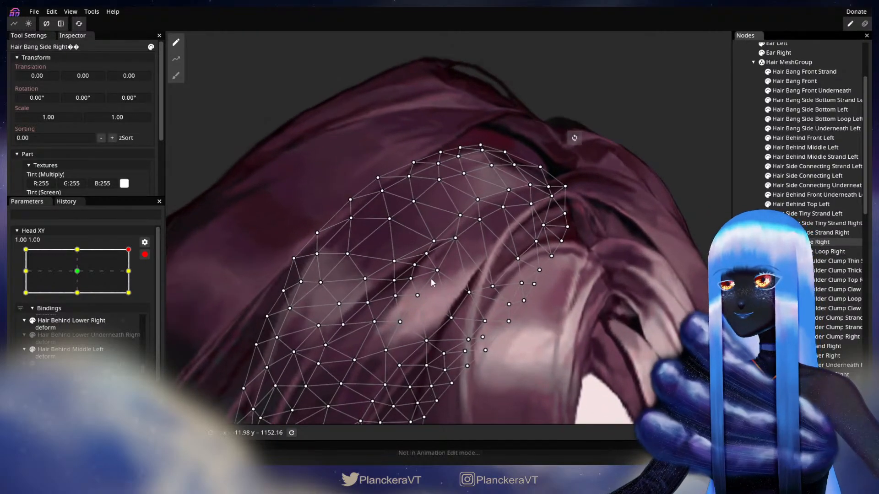
pyautogui.click(419, 295)
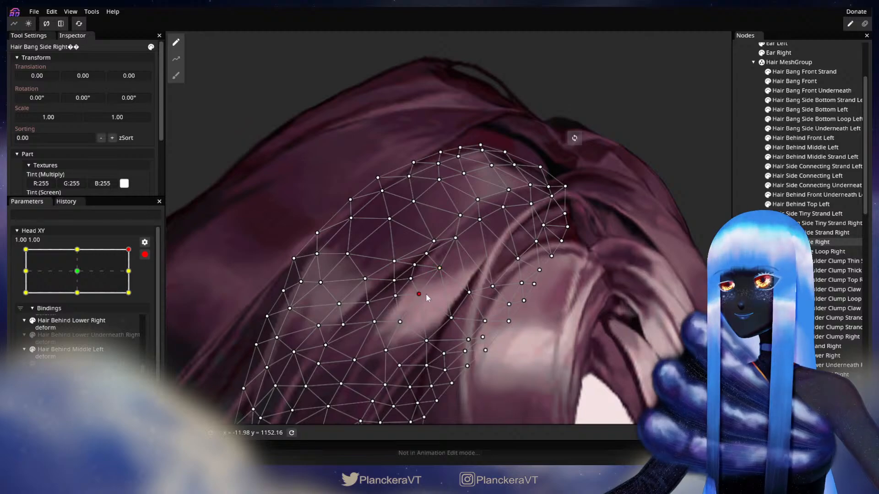
pyautogui.click(454, 313)
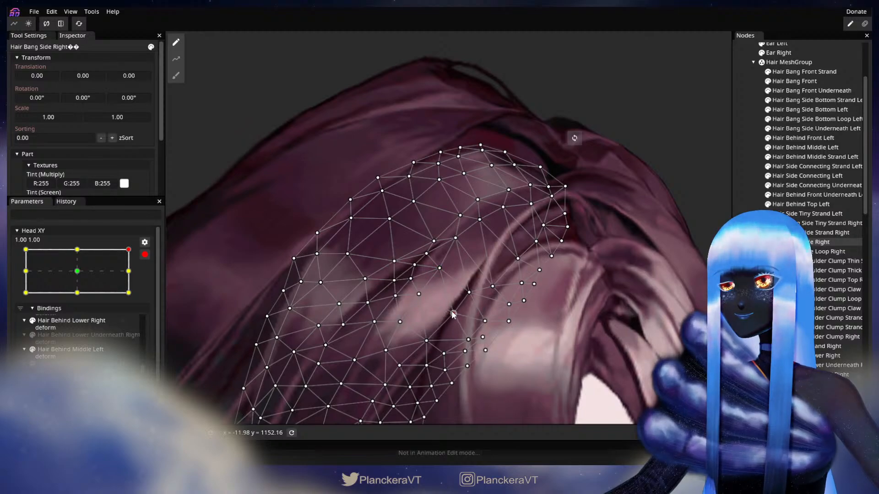
pyautogui.click(471, 289)
pyautogui.click(440, 266)
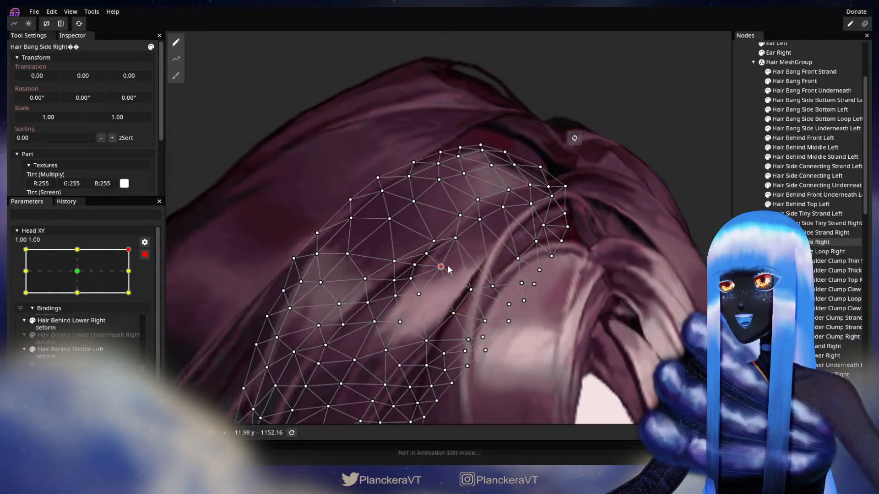
pyautogui.click(414, 264)
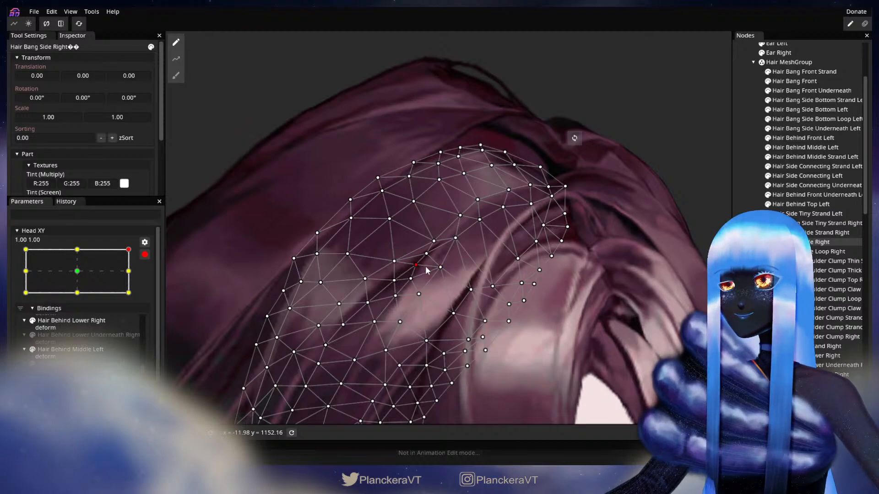
pyautogui.click(632, 312)
# Disarm Head XY and preview the head turn between 1.00, 1.00 and 0.00, 1.00 to check the reshaped highlight
pyautogui.scroll(-3, 554, 345)
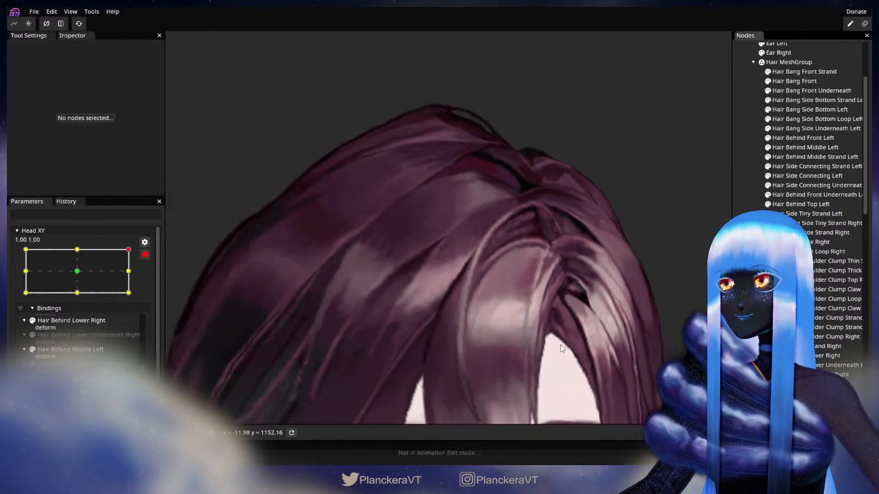
pyautogui.scroll(-5, 560, 345)
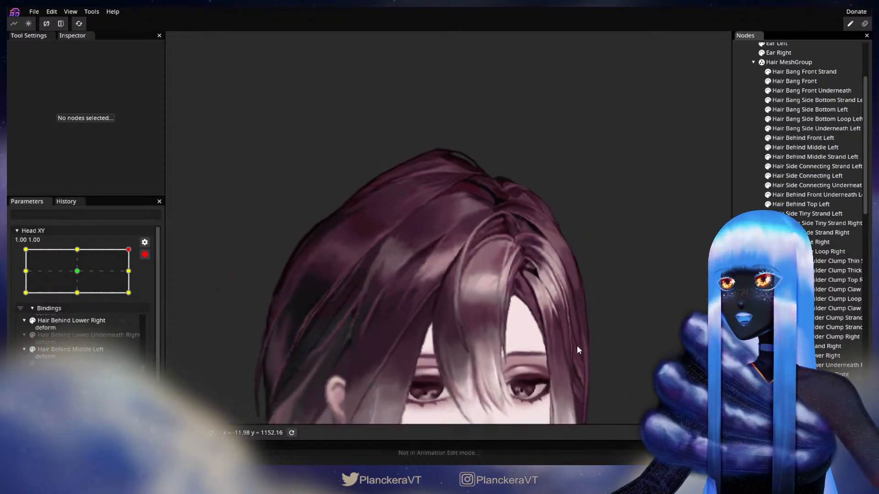
pyautogui.scroll(-5, 579, 346)
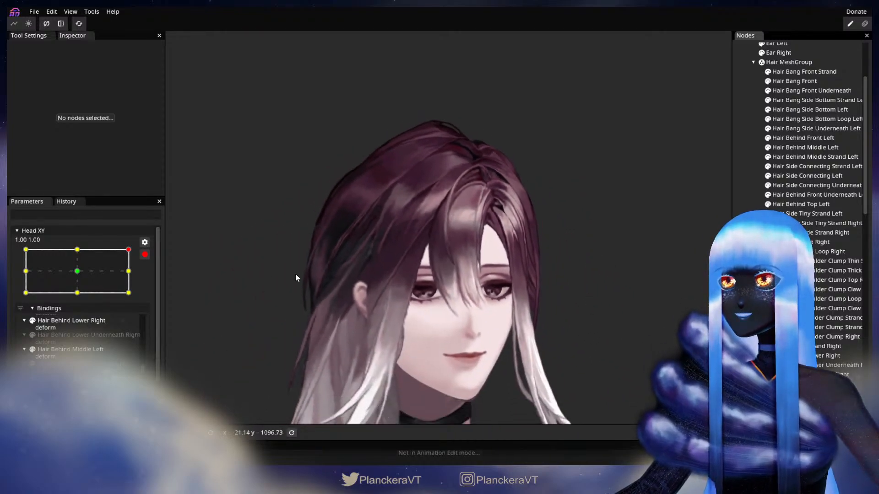
pyautogui.click(144, 254)
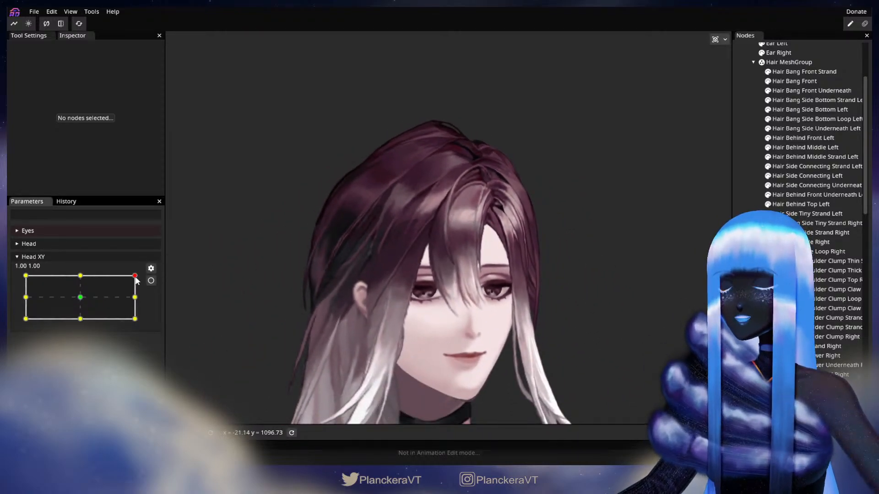
pyautogui.moveTo(135, 278); pyautogui.dragTo(80, 277)
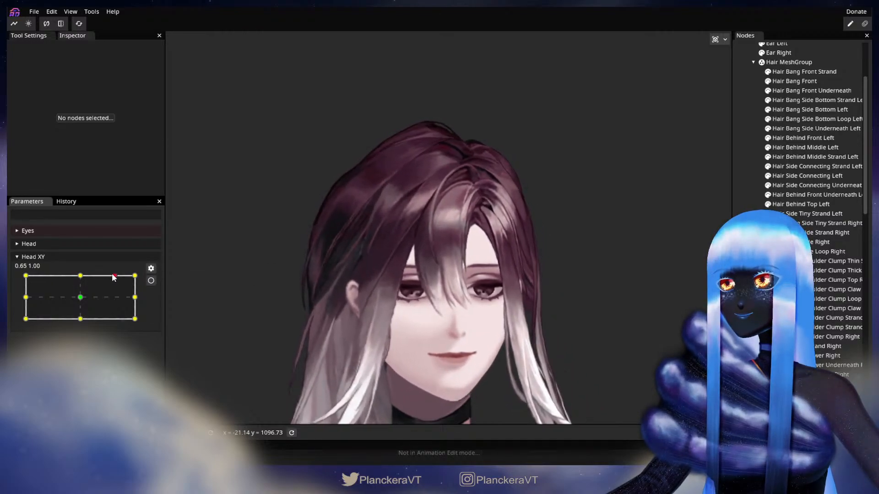
pyautogui.moveTo(83, 277); pyautogui.dragTo(127, 276)
# Arm Head XY at 1.00, 1.00 and shift the Hair Bang Side Right vertices at the pink highlight's lower tip and upper edge
pyautogui.click(150, 280)
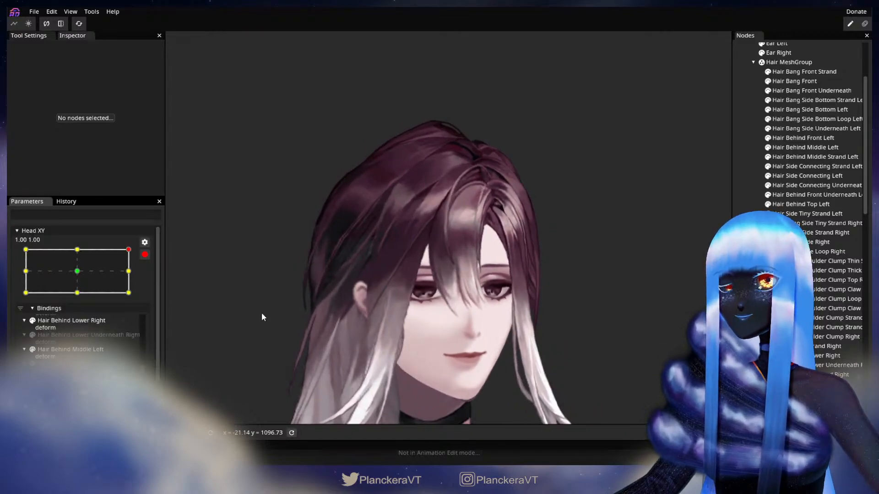
pyautogui.scroll(6, 391, 301)
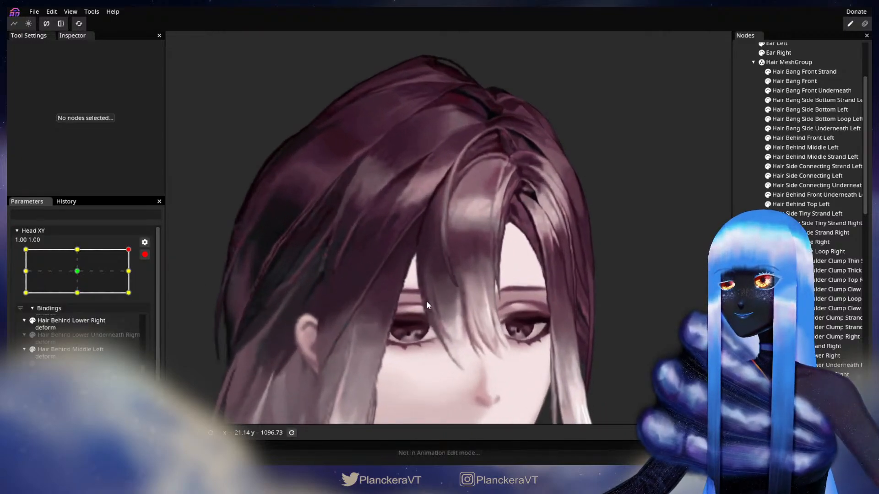
pyautogui.scroll(5, 495, 328)
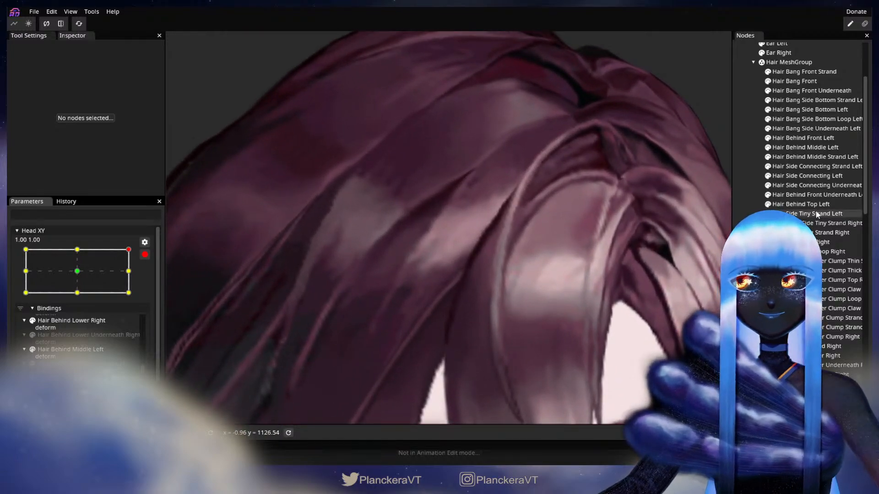
pyautogui.click(826, 248)
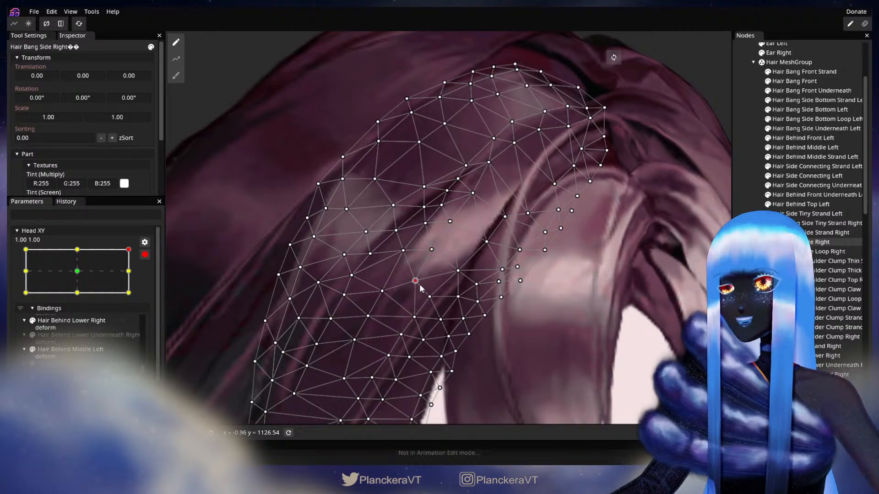
pyautogui.moveTo(422, 283); pyautogui.dragTo(459, 271)
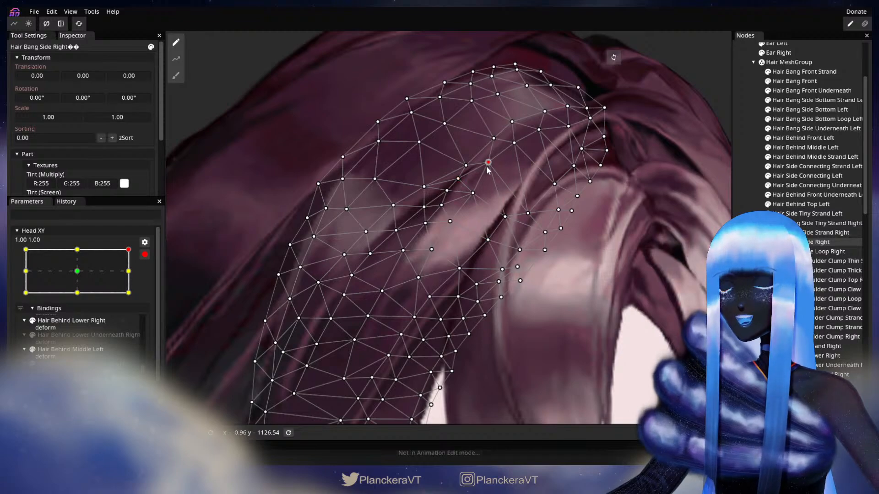
pyautogui.moveTo(488, 171); pyautogui.dragTo(487, 172)
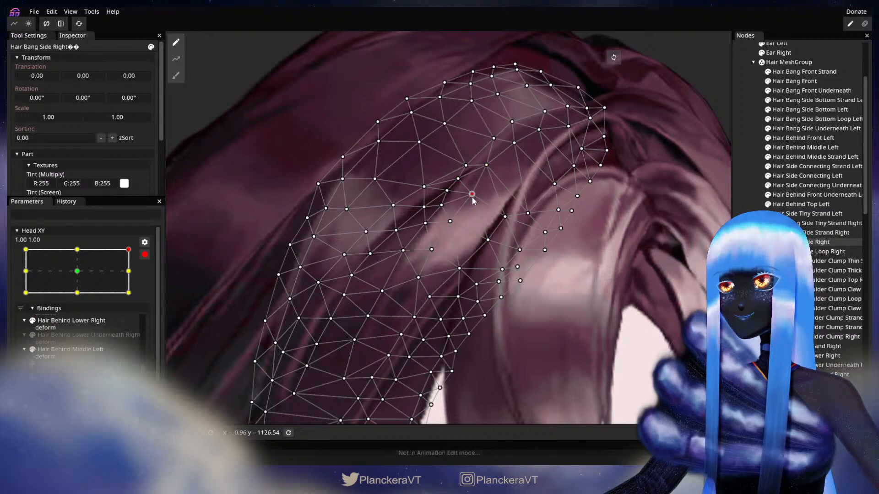
pyautogui.click(581, 339)
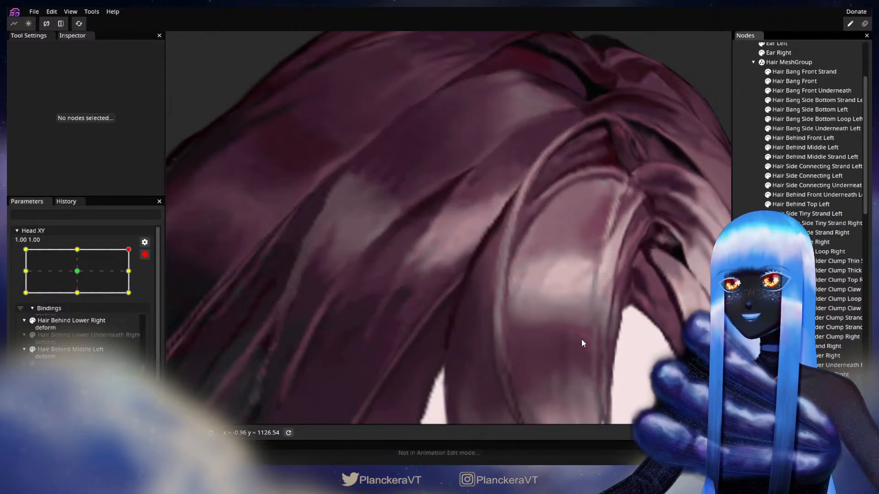
# Disarm Head XY and preview the whole head near 1.00, 1.00 to check the side bang's highlight edges
pyautogui.scroll(-3, 583, 338)
pyautogui.scroll(-5, 587, 336)
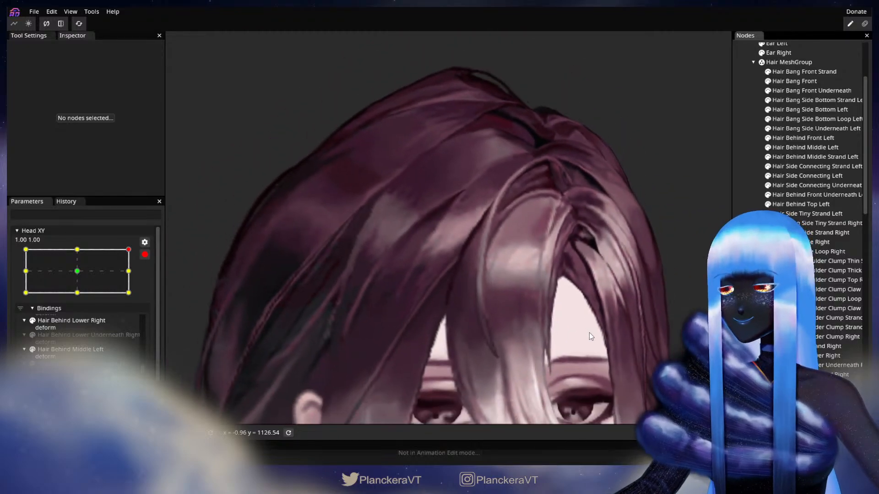
pyautogui.scroll(-4, 595, 343)
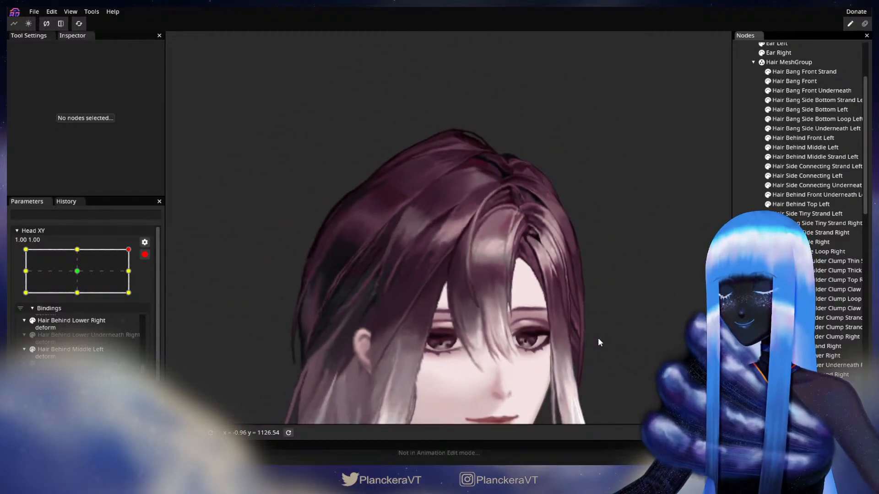
pyautogui.scroll(-2, 600, 328)
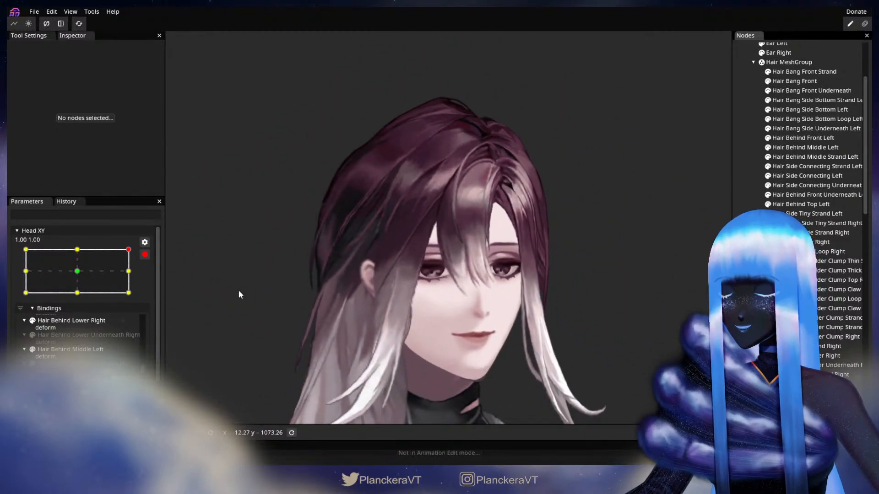
pyautogui.click(145, 255)
pyautogui.moveTo(136, 278)
pyautogui.mouseDown()
pyautogui.moveTo(145, 303)
pyautogui.moveTo(145, 275)
pyautogui.mouseUp()
# Arm Head XY at 1.00, 1.00 and adjust the Hair Bang Side Right vertex on the dark strand line below the pink highlight
pyautogui.click(151, 281)
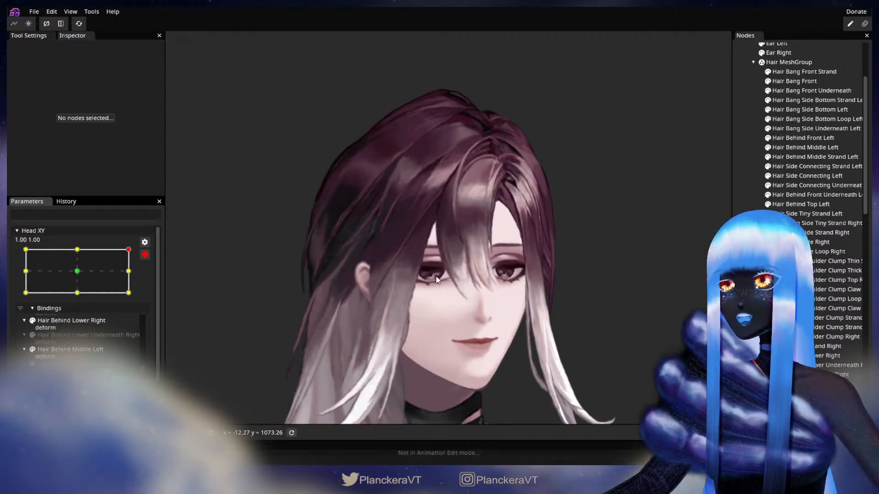
pyautogui.scroll(5, 436, 267)
pyautogui.scroll(6, 465, 253)
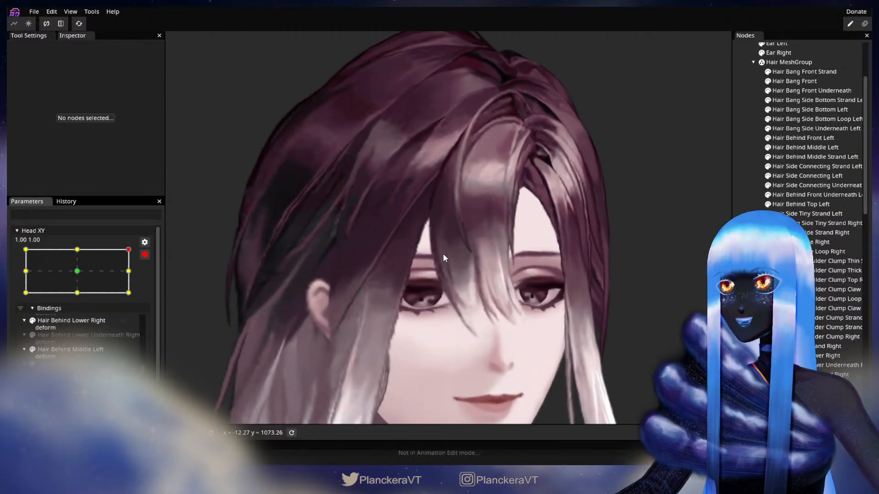
pyautogui.scroll(4, 455, 333)
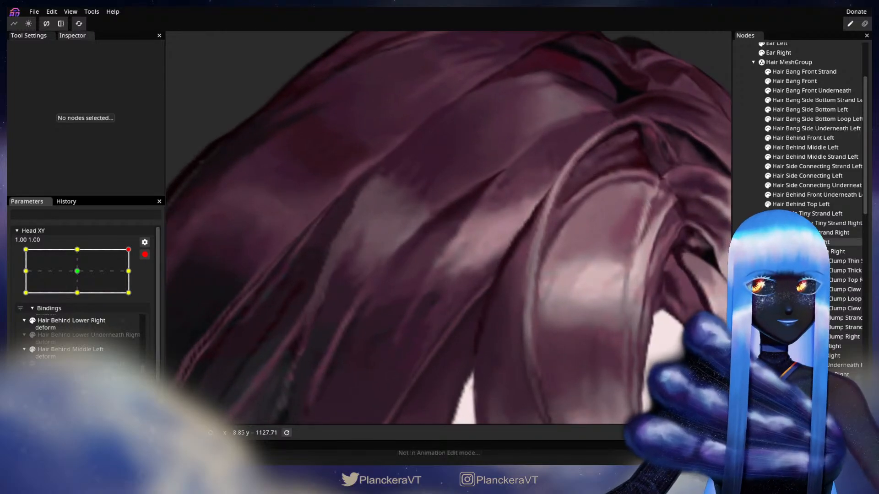
pyautogui.click(453, 268)
pyautogui.scroll(2, 451, 268)
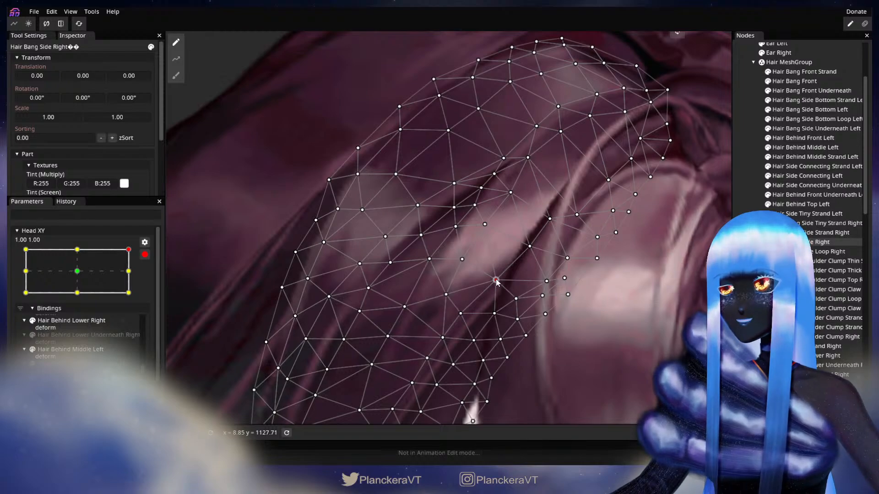
pyautogui.click(599, 286)
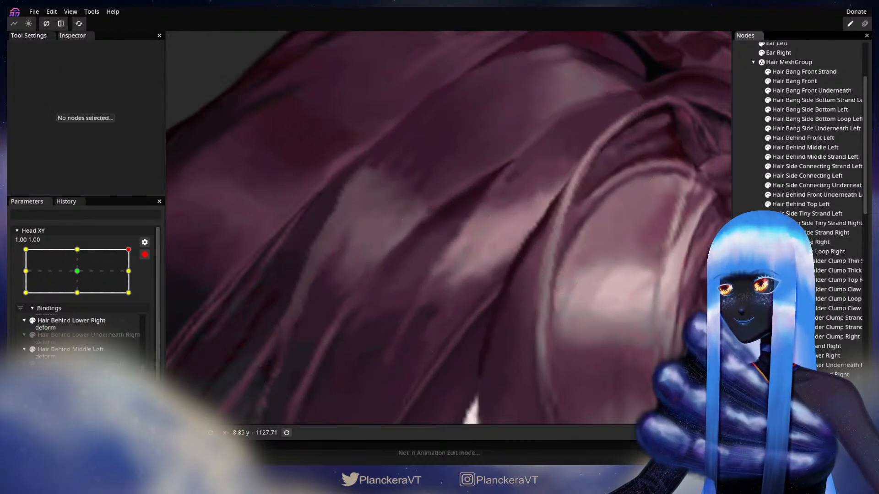
# Disarm Head XY and preview the head near 1.00, 1.00 to check the dark strand line below the highlight
pyautogui.scroll(-3, 535, 325)
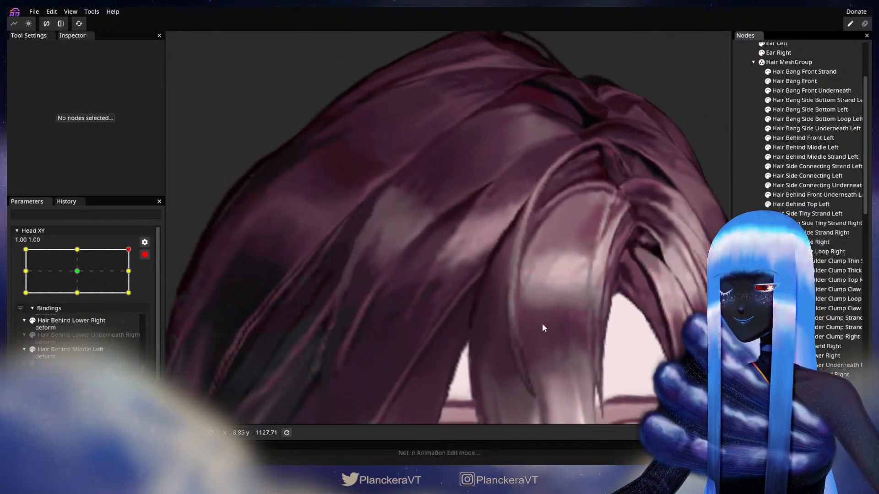
pyautogui.scroll(-3, 545, 325)
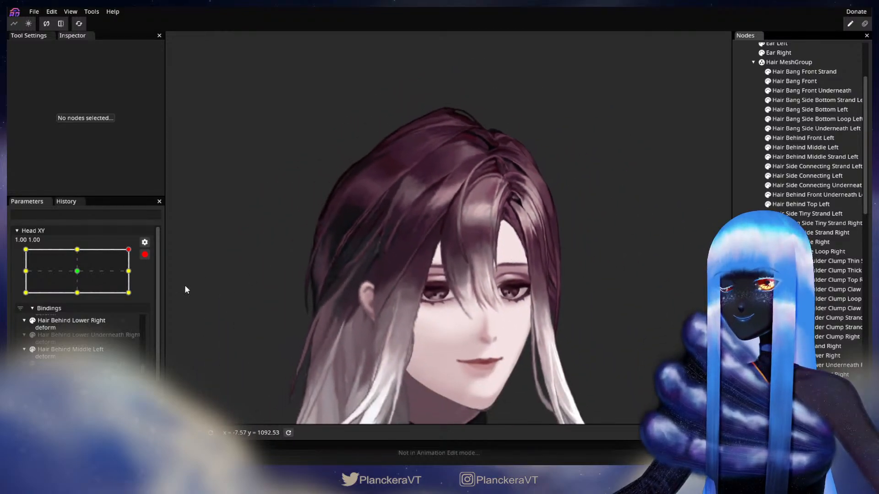
pyautogui.click(144, 256)
pyautogui.moveTo(137, 276)
pyautogui.mouseDown()
pyautogui.moveTo(143, 300)
pyautogui.moveTo(146, 280)
pyautogui.moveTo(147, 302)
pyautogui.moveTo(148, 275)
pyautogui.mouseUp()
# Arm Head XY at 1.00, 1.00 and adjust the Hair Bang Side Right vertex just below the pink highlight's lower tip
pyautogui.click(151, 281)
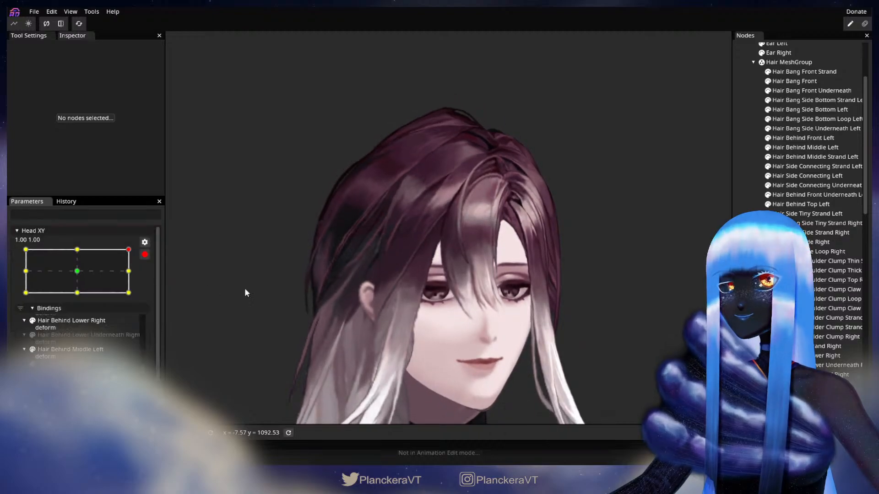
pyautogui.scroll(6, 415, 287)
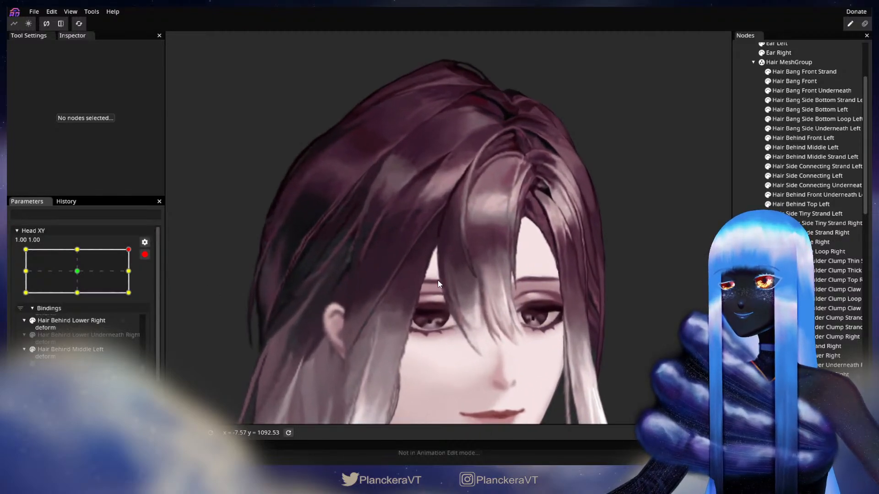
pyautogui.scroll(5, 455, 242)
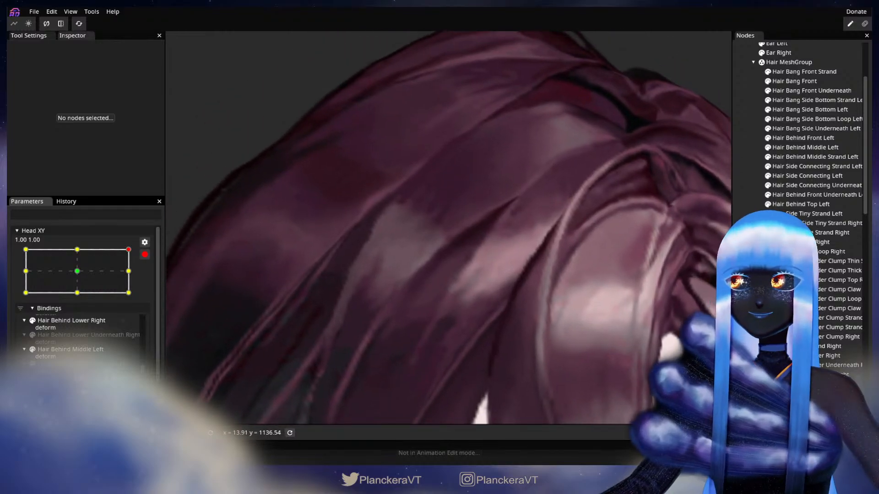
pyautogui.click(473, 287)
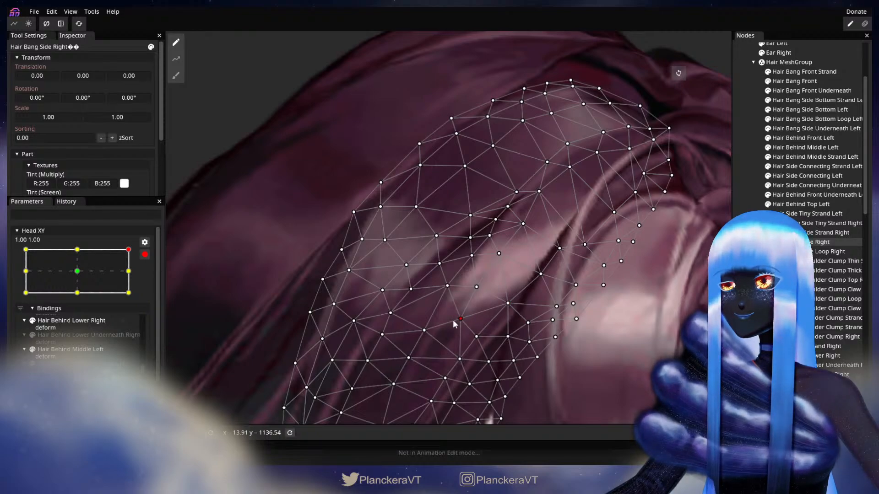
pyautogui.press('Escape')
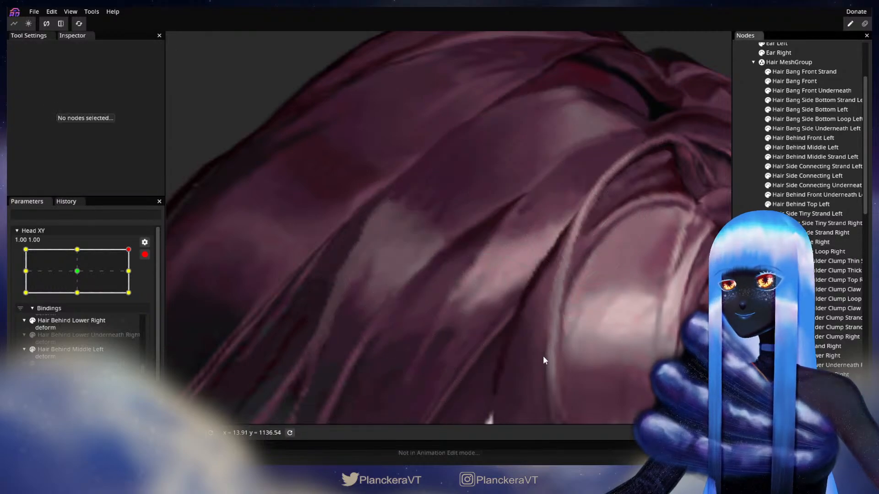
# Disarm Head XY and preview the whole head near 1.00, 0.94 to check the area below the pink highlight
pyautogui.scroll(-3, 556, 351)
pyautogui.scroll(-5, 568, 349)
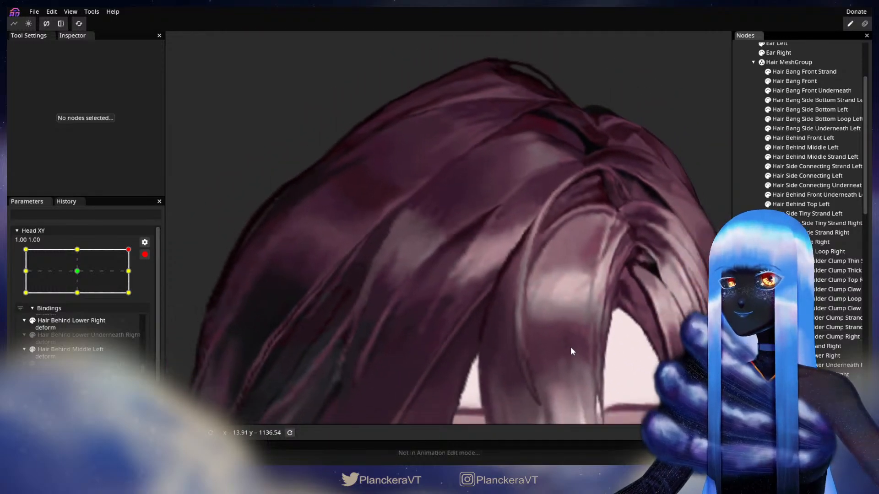
pyautogui.scroll(-5, 580, 343)
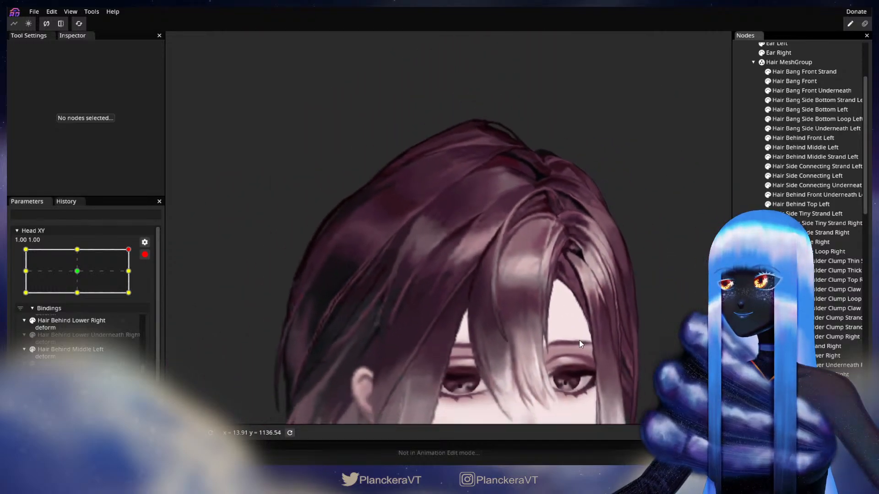
pyautogui.scroll(-4, 584, 348)
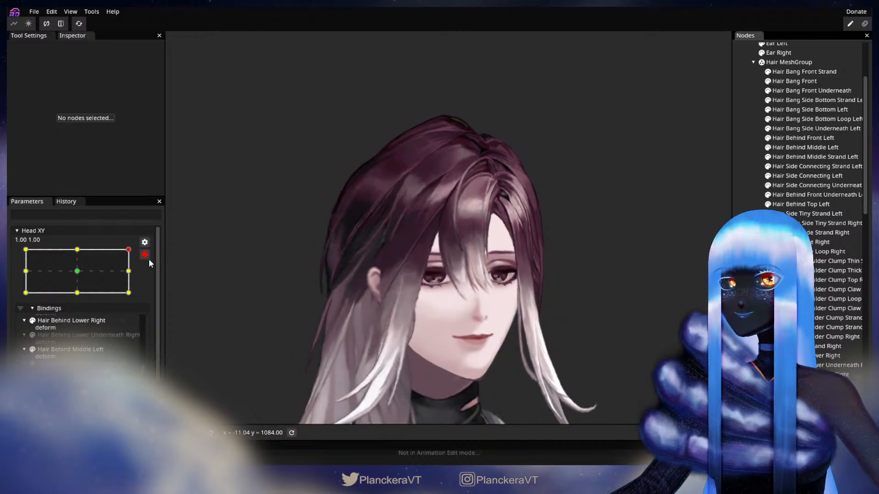
pyautogui.click(145, 255)
pyautogui.moveTo(135, 276); pyautogui.dragTo(153, 293)
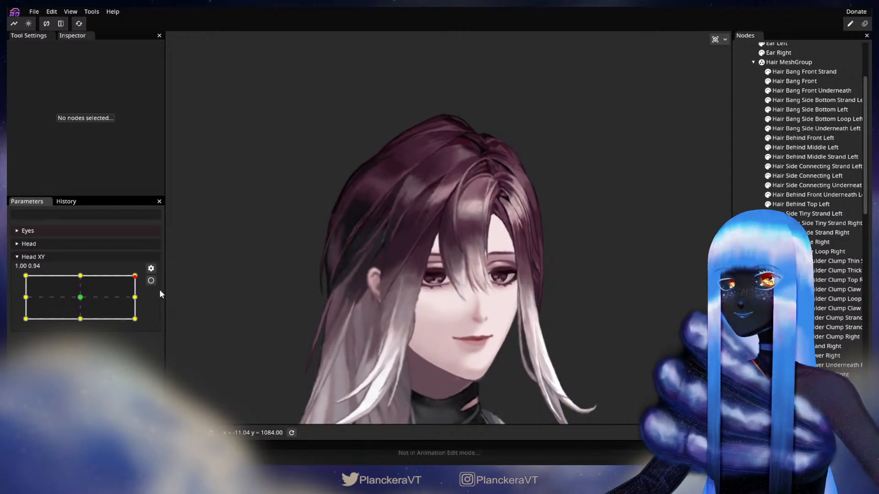
# Arm Head XY at 1.00, 1.00 and nudge the Hair Bang Side Right vertices along the strands below the grey highlight and between both highlights
pyautogui.click(151, 281)
pyautogui.scroll(5, 430, 251)
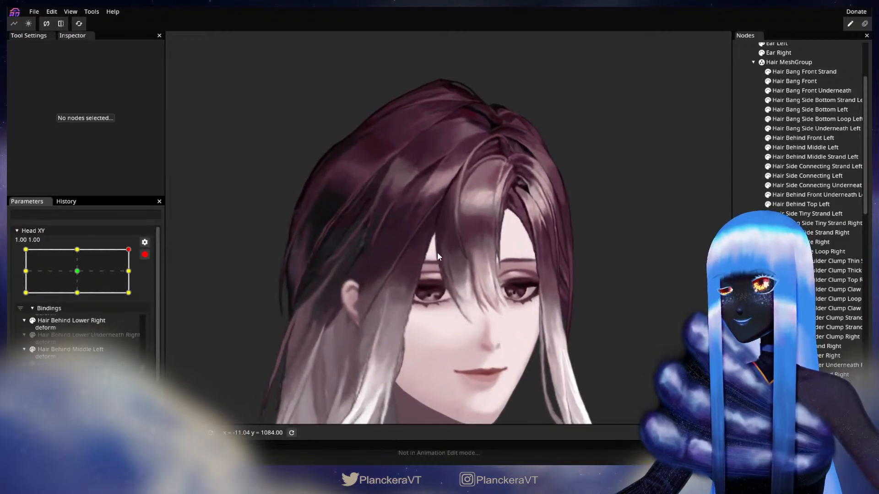
pyautogui.moveTo(465, 262); pyautogui.dragTo(515, 312)
pyautogui.scroll(5, 516, 307)
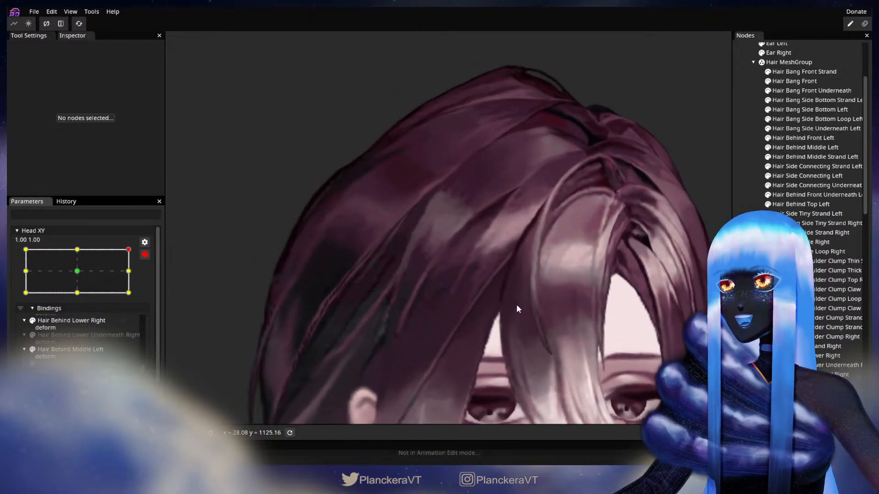
pyautogui.moveTo(478, 290)
pyautogui.mouseDown()
pyautogui.moveTo(474, 303)
pyautogui.moveTo(467, 281)
pyautogui.mouseUp()
pyautogui.click(806, 241)
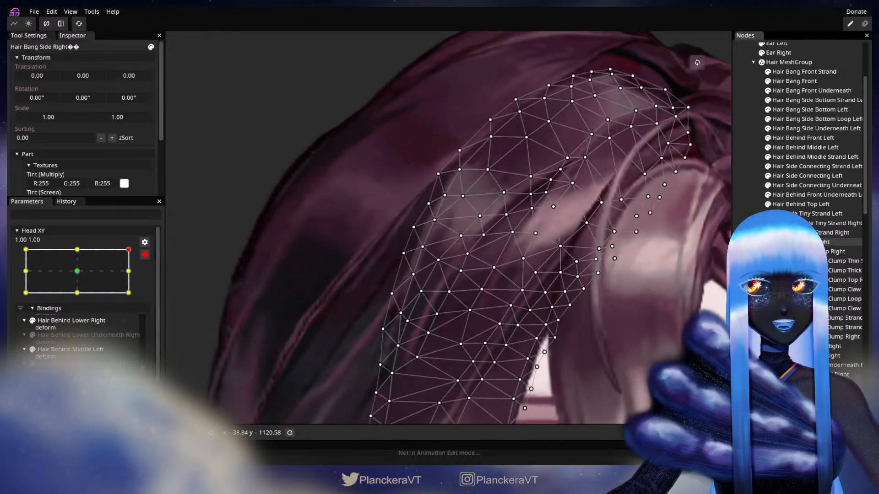
pyautogui.scroll(1, 464, 277)
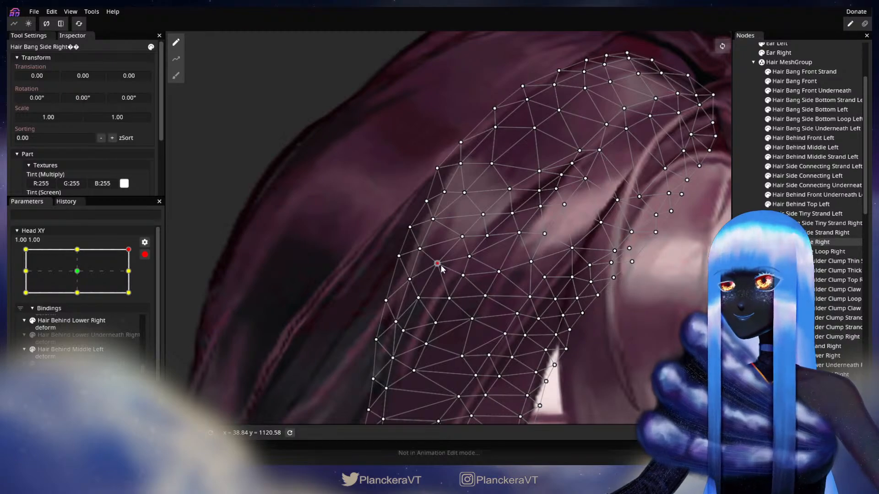
pyautogui.moveTo(442, 268); pyautogui.dragTo(443, 271)
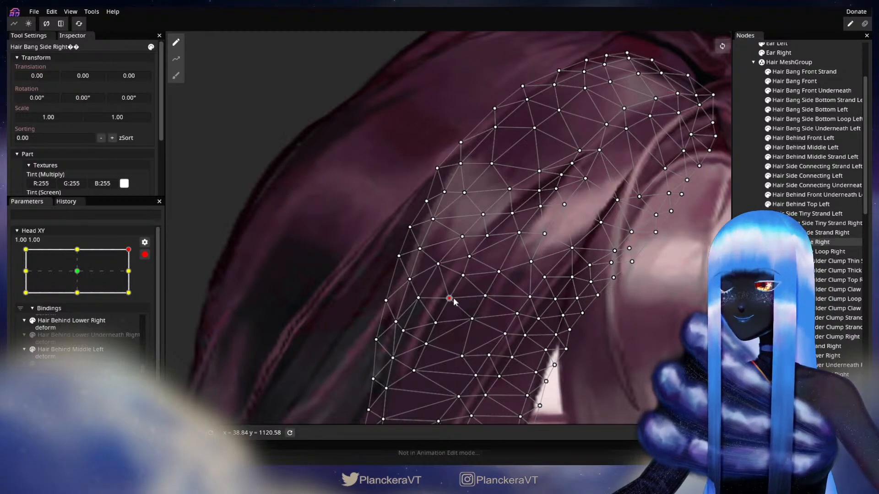
pyautogui.moveTo(460, 300); pyautogui.dragTo(460, 301)
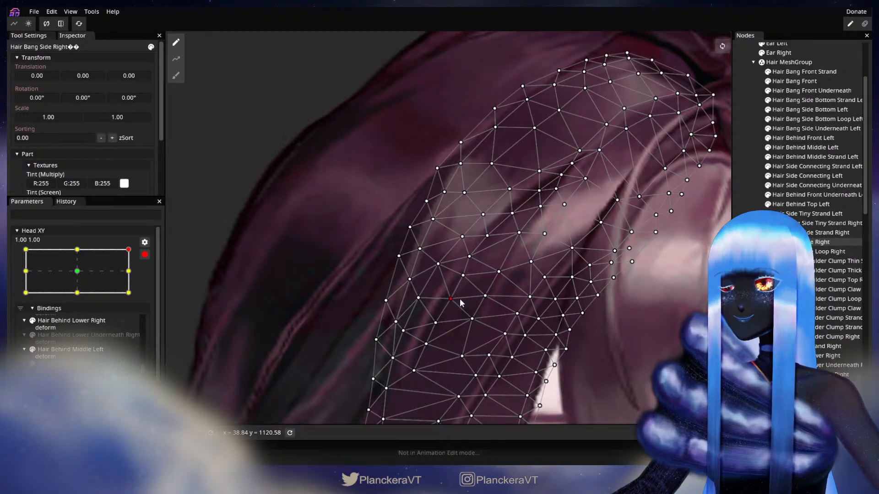
pyautogui.moveTo(485, 244); pyautogui.dragTo(487, 243)
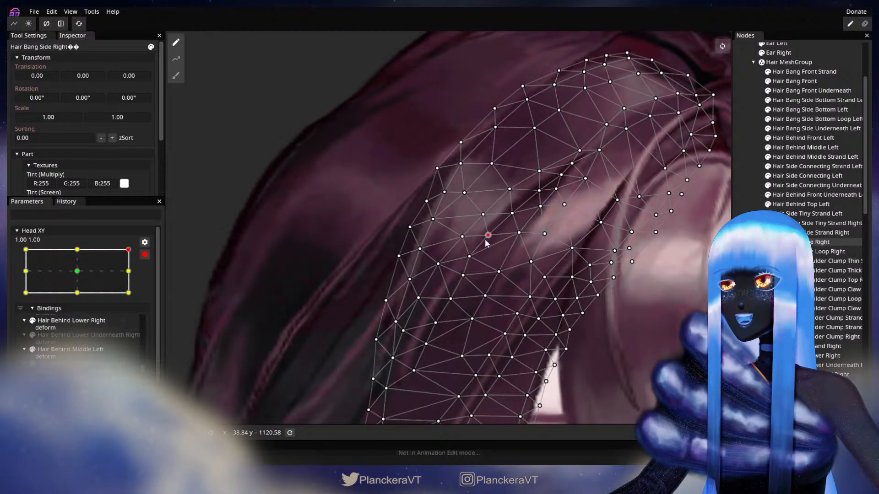
pyautogui.click(747, 293)
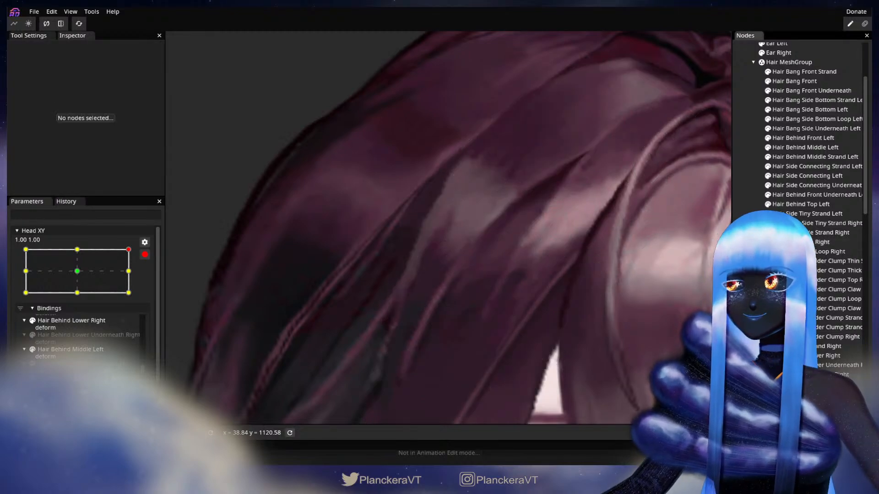
# Disarm Head XY, turn the head back to about 0.26, -0.06 to check the hair, and save the project
pyautogui.scroll(-3, 576, 326)
pyautogui.scroll(-5, 583, 322)
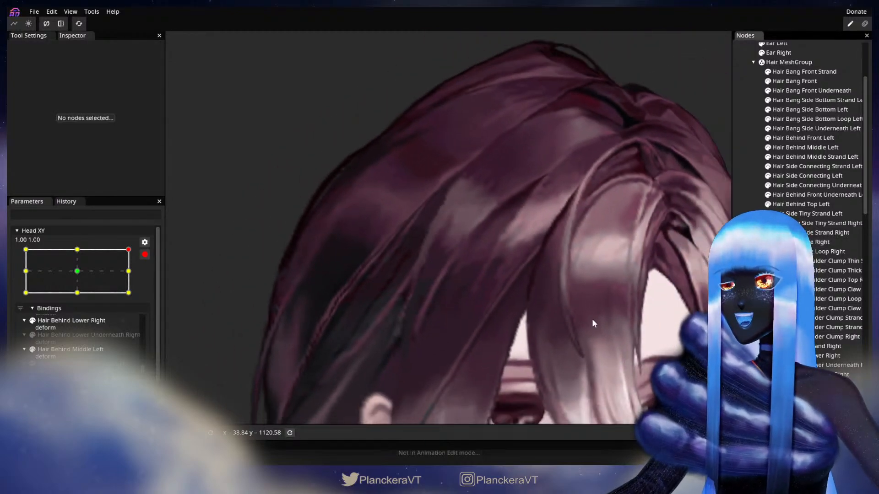
pyautogui.scroll(-5, 602, 321)
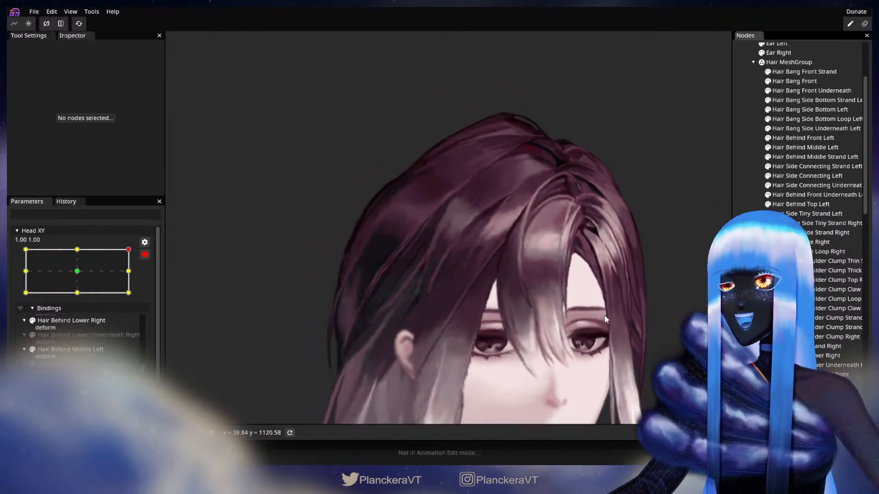
pyautogui.scroll(-1, 611, 319)
pyautogui.moveTo(611, 319); pyautogui.dragTo(562, 269)
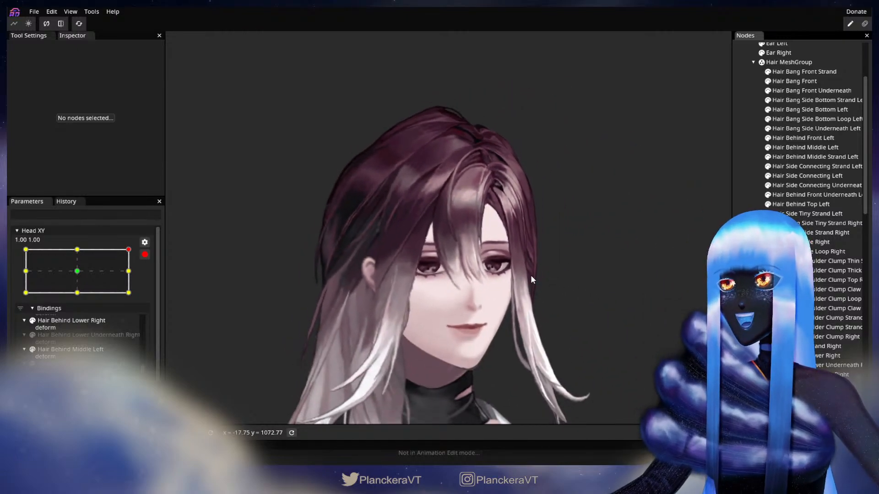
pyautogui.moveTo(266, 260); pyautogui.dragTo(243, 295)
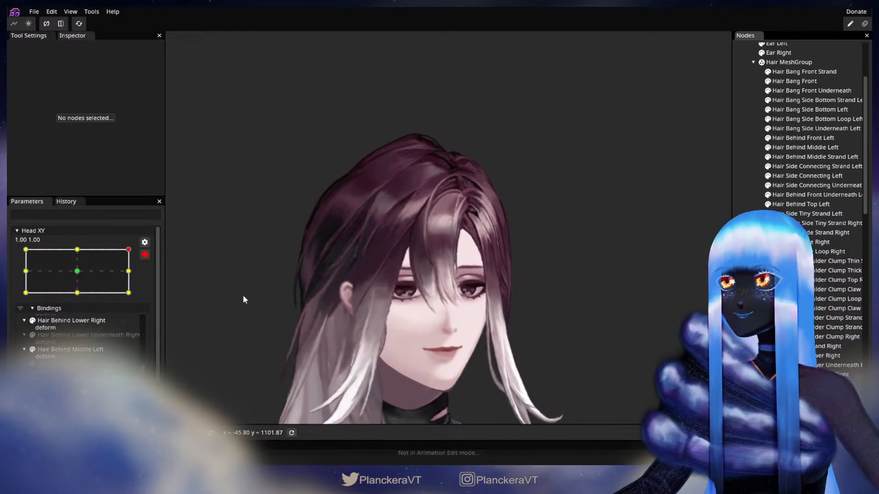
pyautogui.click(145, 255)
pyautogui.moveTo(134, 276); pyautogui.dragTo(95, 301)
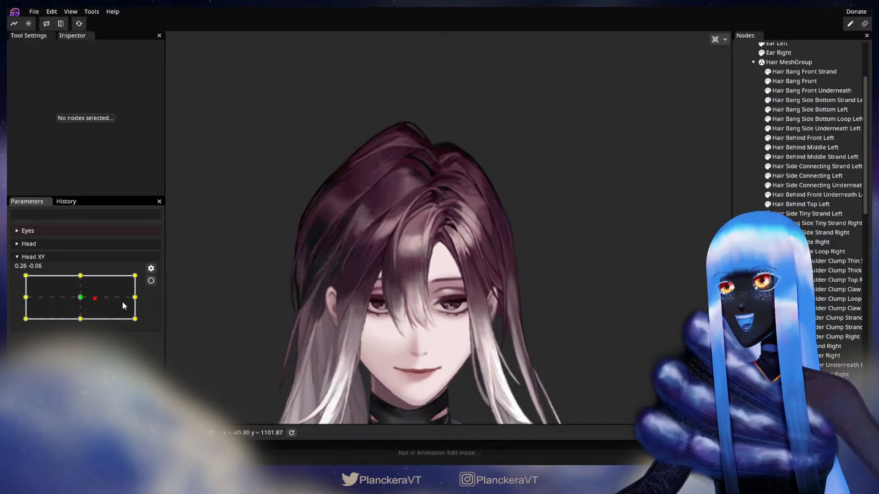
pyautogui.click(34, 12)
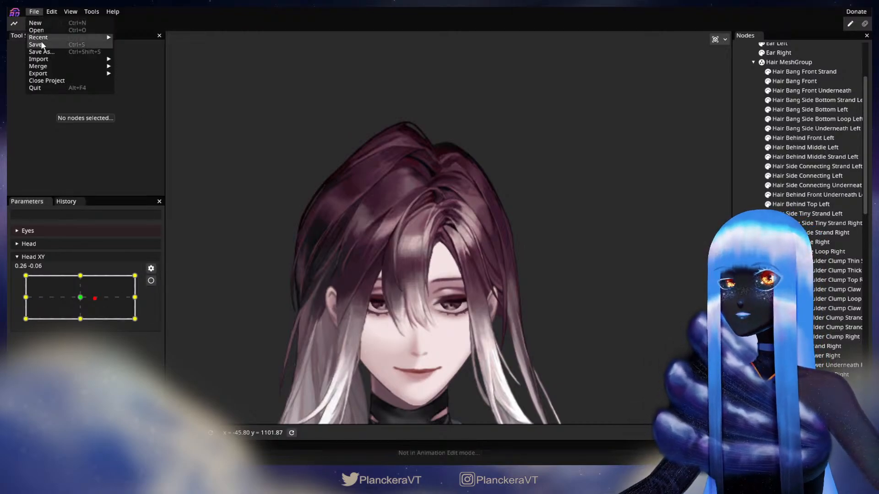
pyautogui.hotkey('ctrl', 's')
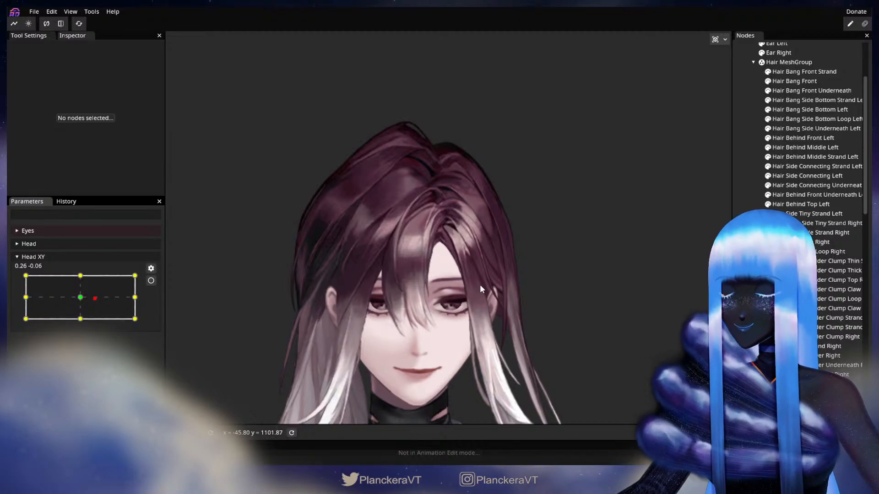
# Inspect the hair from the crown down to the shoulders at Head XY 0.26, -0.06 and save the project again
pyautogui.moveTo(451, 310); pyautogui.dragTo(438, 298)
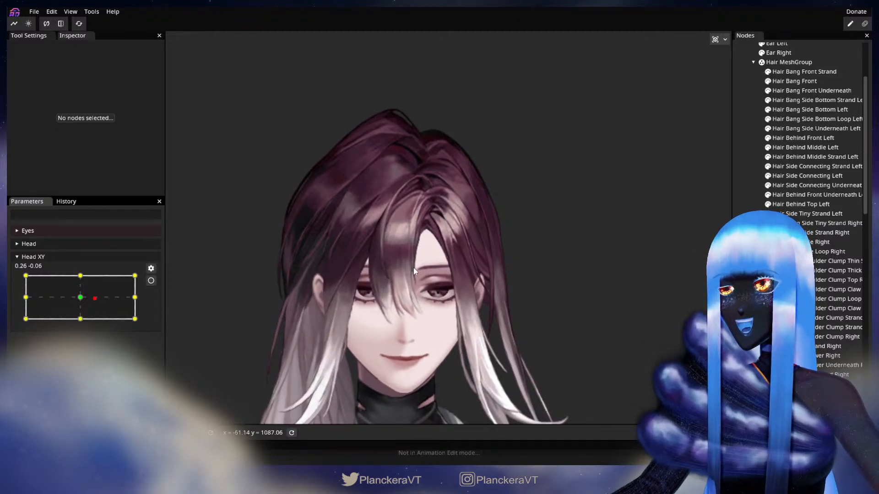
pyautogui.scroll(2, 433, 311)
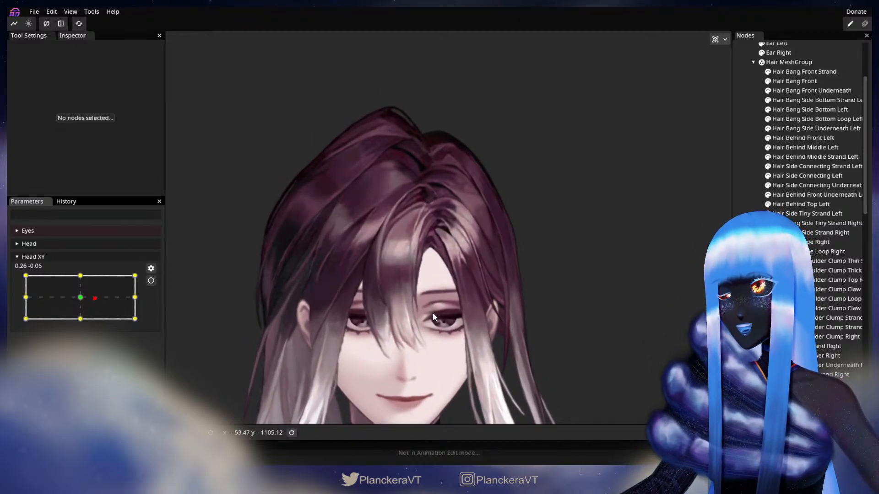
pyautogui.scroll(1, 424, 288)
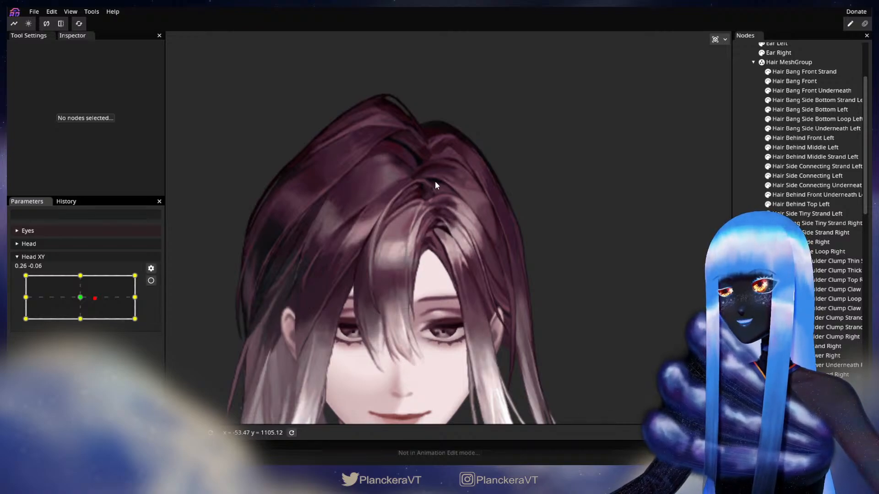
pyautogui.scroll(-3, 563, 335)
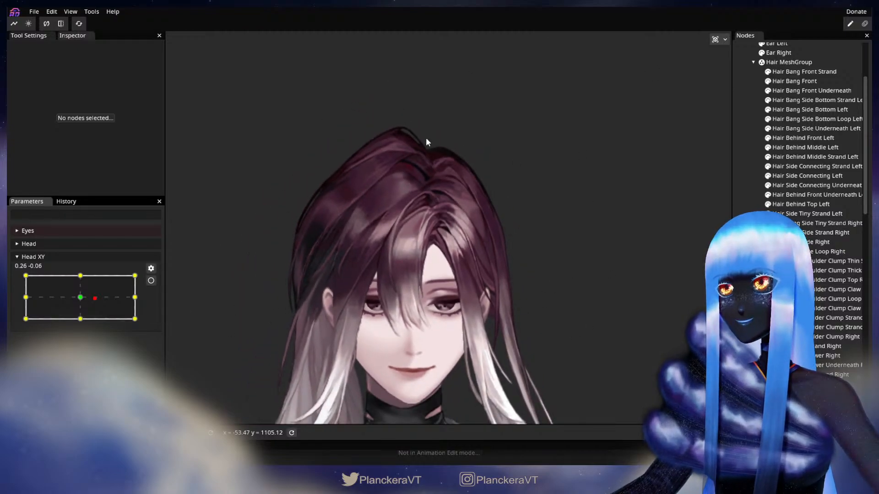
pyautogui.scroll(-2, 574, 324)
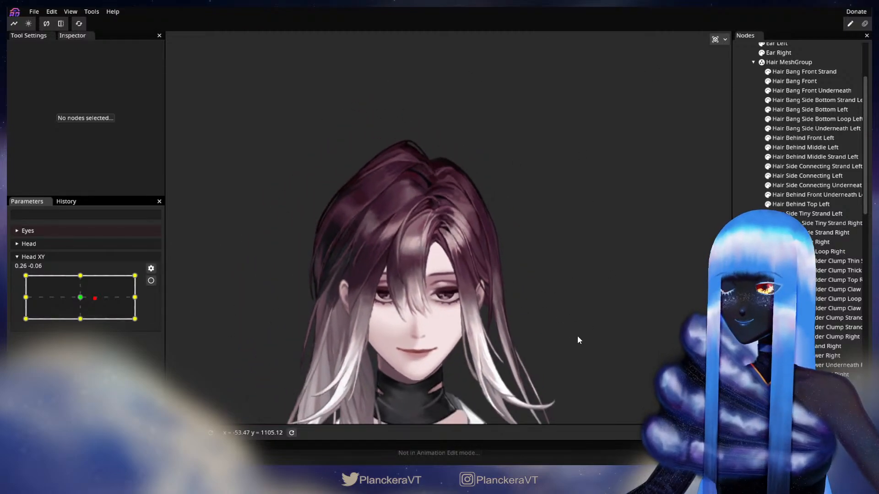
pyautogui.scroll(-2, 557, 259)
pyautogui.moveTo(578, 337); pyautogui.dragTo(565, 292)
pyautogui.scroll(-2, 557, 262)
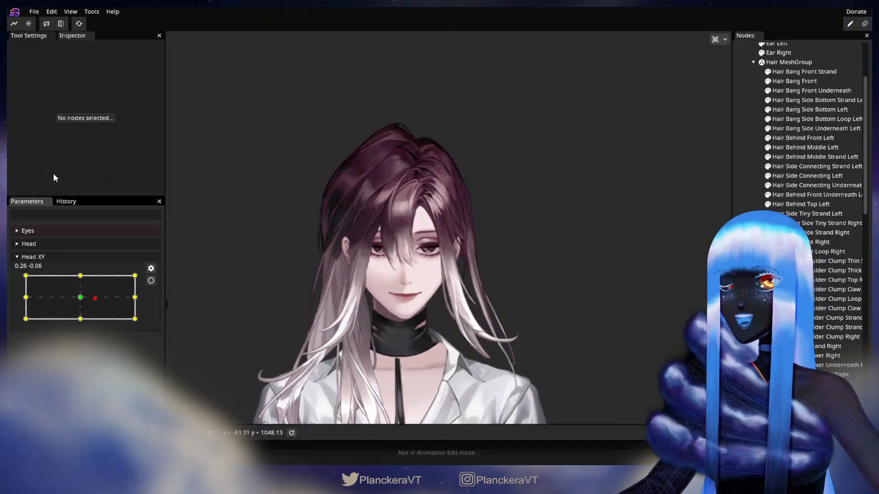
pyautogui.click(34, 13)
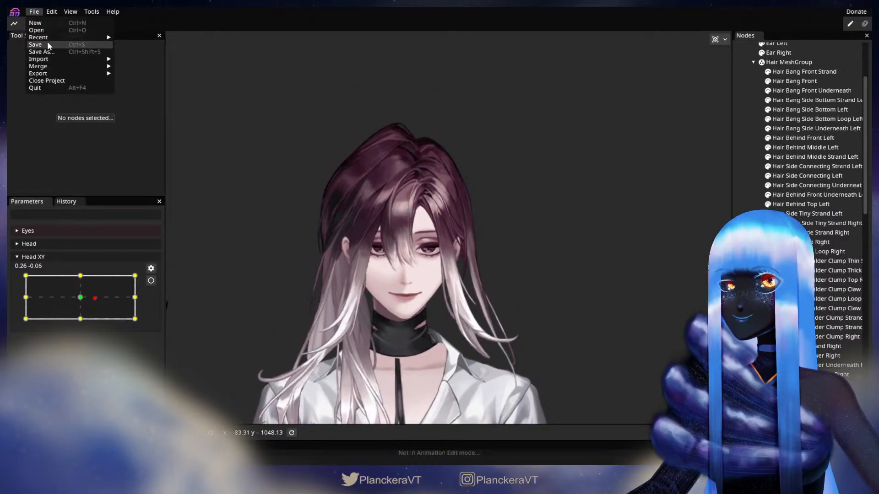
pyautogui.click(47, 41)
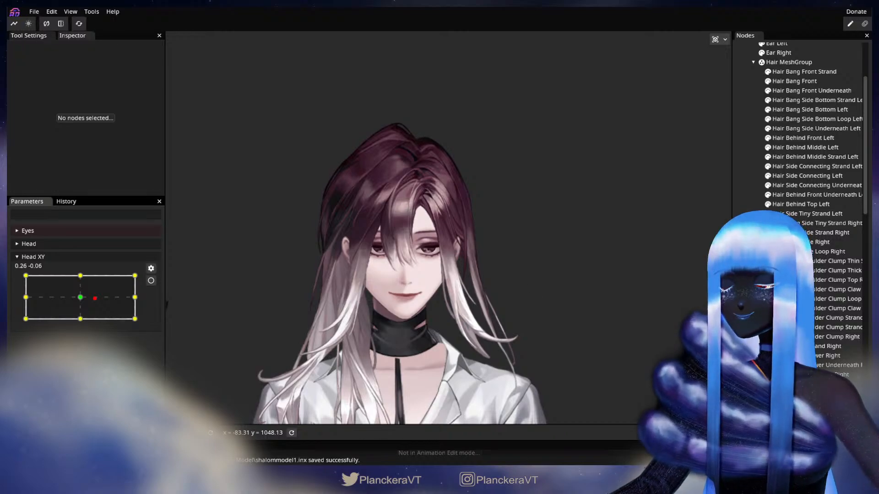